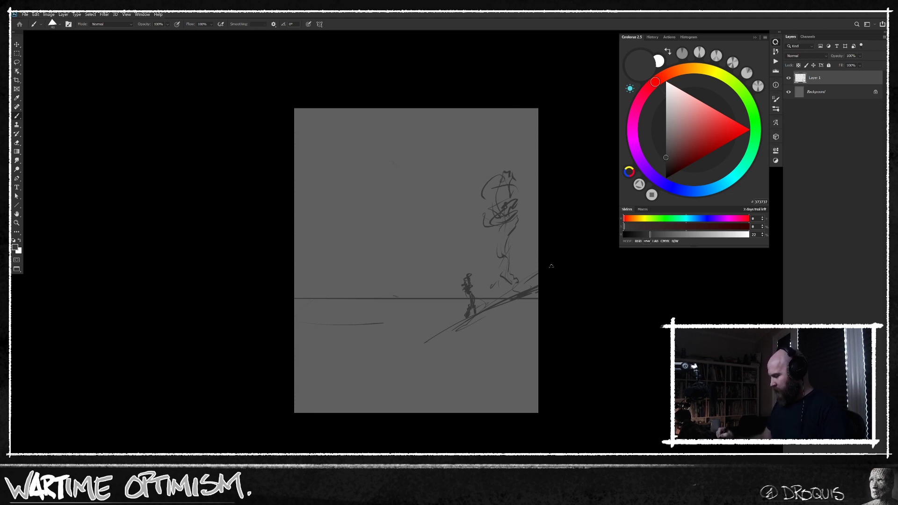
Sketch a tall mountain peak with its long slope sweeping down behind the figures, and a rock at the canvas's right edge
{"action": "left_click_drag", "start_coordinate": [422, 206], "coordinate": [464, 239]}
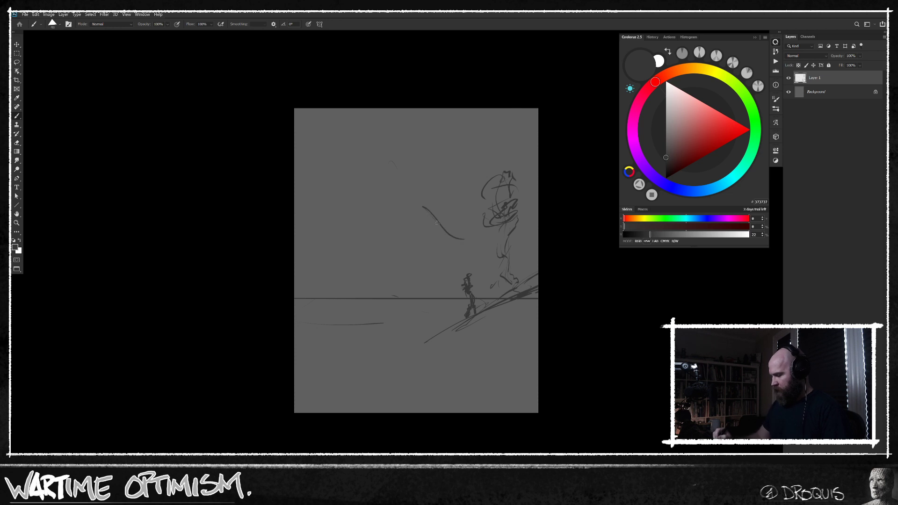
{"action": "left_click_drag", "start_coordinate": [387, 166], "coordinate": [365, 113]}
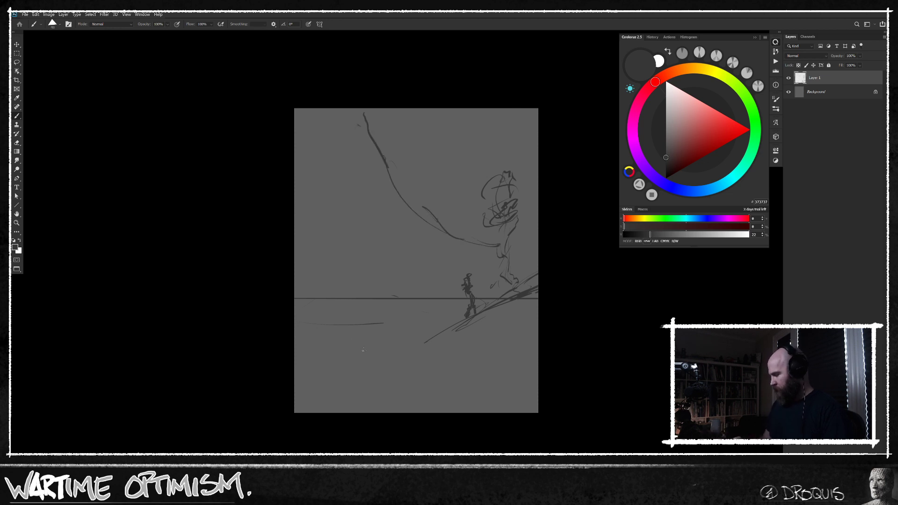
{"action": "left_click_drag", "start_coordinate": [328, 187], "coordinate": [359, 114]}
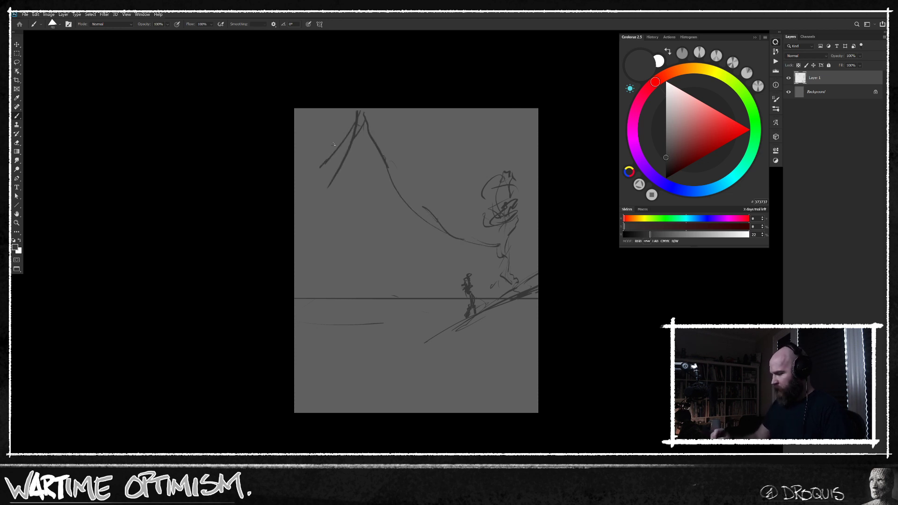
{"action": "left_click_drag", "start_coordinate": [340, 146], "coordinate": [303, 167]}
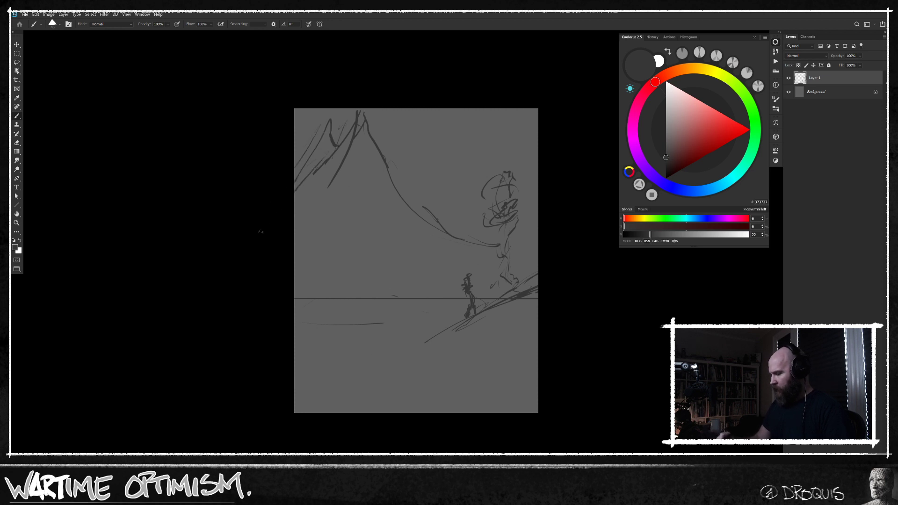
{"action": "mouse_move", "coordinate": [366, 121]}
{"action": "left_mouse_down"}
{"action": "mouse_move", "coordinate": [384, 180]}
{"action": "mouse_move", "coordinate": [433, 243]}
{"action": "left_mouse_up"}
{"action": "mouse_move", "coordinate": [400, 191]}
{"action": "left_mouse_down"}
{"action": "mouse_move", "coordinate": [479, 247]}
{"action": "mouse_move", "coordinate": [528, 265]}
{"action": "left_mouse_up"}
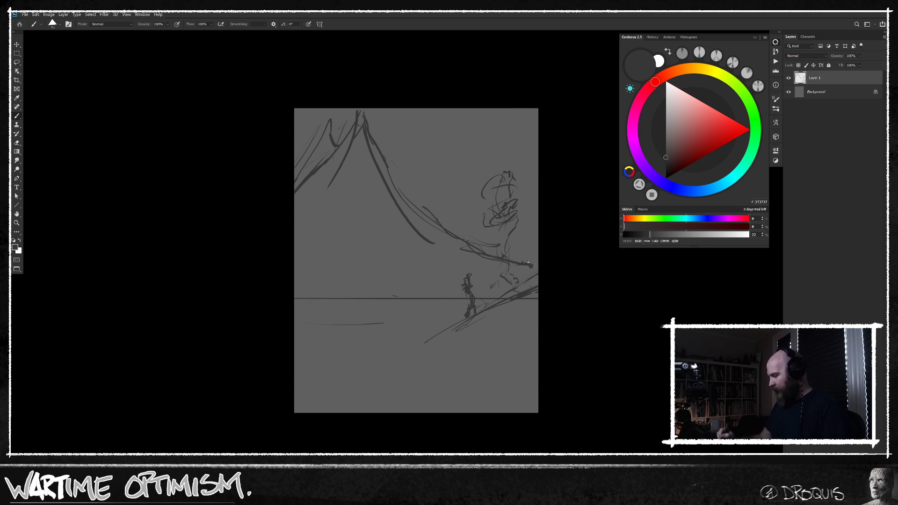
{"action": "left_click_drag", "start_coordinate": [537, 225], "coordinate": [520, 276]}
Move the whole sketch straight down on the canvas to leave more sky above the mountain
{"action": "key", "text": "m"}
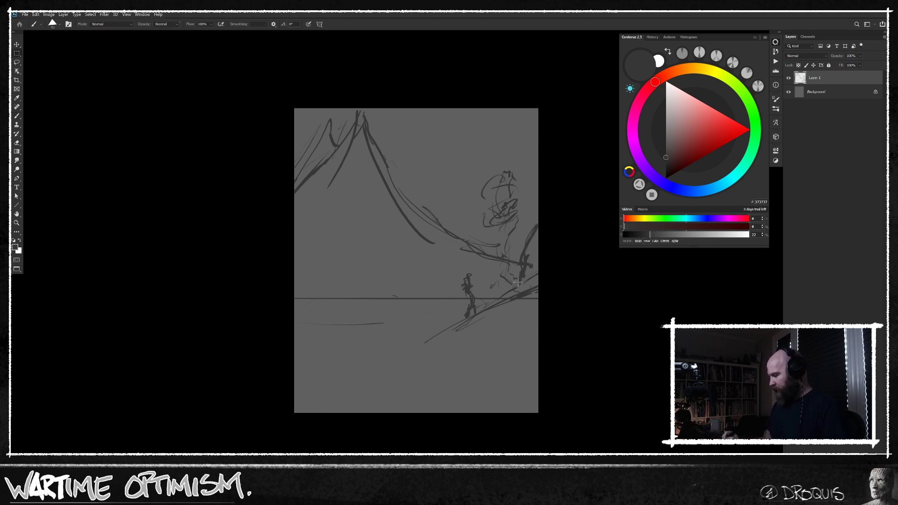
{"action": "key", "text": "v"}
{"action": "left_click_drag", "start_coordinate": [520, 283], "coordinate": [523, 321]}
{"action": "key", "text": "b"}
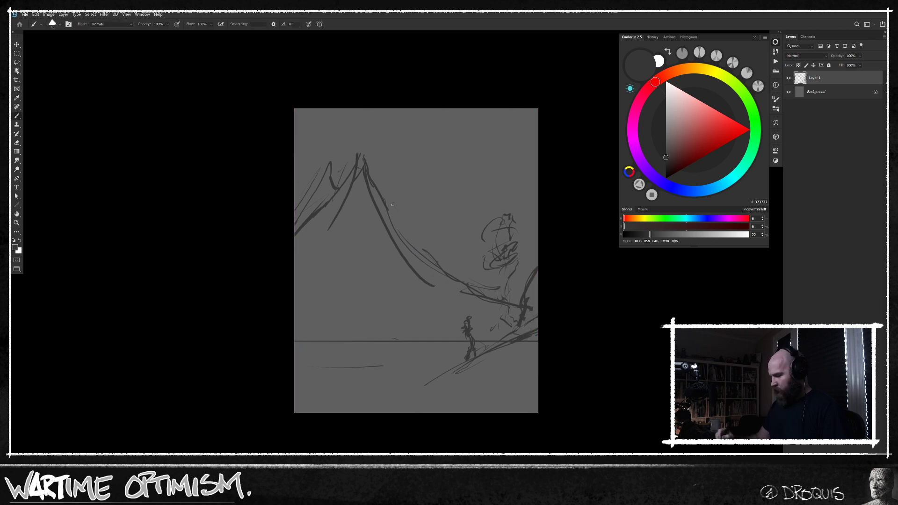
Reinforce the mountain ridge with thicker jagged lines and sketch the rocky tip and underside of the foreground ledge
{"action": "key", "text": "bracketright"}
{"action": "key", "text": "bracketright"}
{"action": "left_click_drag", "start_coordinate": [357, 139], "coordinate": [368, 173]}
{"action": "mouse_move", "coordinate": [357, 163]}
{"action": "left_mouse_down"}
{"action": "mouse_move", "coordinate": [351, 174]}
{"action": "mouse_move", "coordinate": [297, 153]}
{"action": "mouse_move", "coordinate": [372, 162]}
{"action": "mouse_move", "coordinate": [394, 227]}
{"action": "mouse_move", "coordinate": [439, 253]}
{"action": "left_mouse_up"}
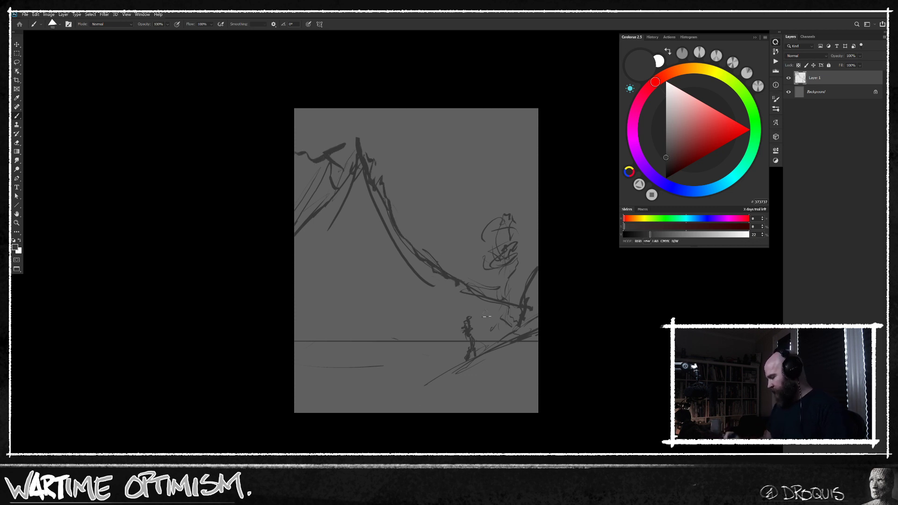
{"action": "mouse_move", "coordinate": [474, 358]}
{"action": "left_mouse_down"}
{"action": "mouse_move", "coordinate": [428, 383]}
{"action": "mouse_move", "coordinate": [466, 403]}
{"action": "left_mouse_up"}
{"action": "left_click_drag", "start_coordinate": [448, 400], "coordinate": [478, 412]}
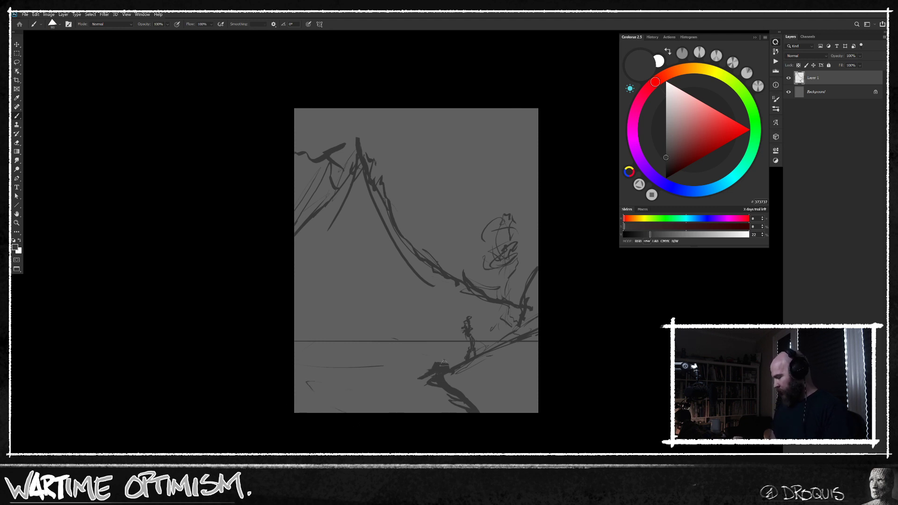
{"action": "left_click_drag", "start_coordinate": [442, 368], "coordinate": [440, 371]}
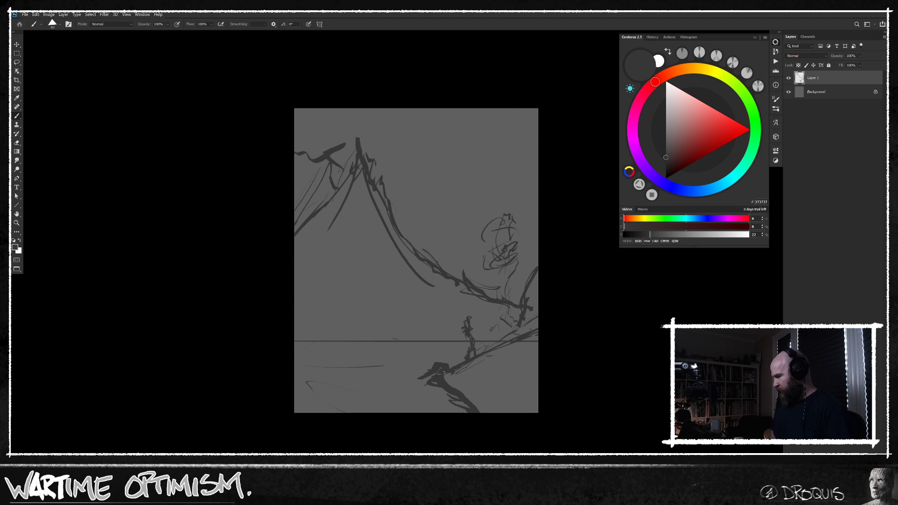
Add a new layer between the Background and the sketch, and choose a textured brush preset for blocking in values
{"action": "left_click", "coordinate": [842, 92]}
{"action": "key", "text": "ctrl+shift+alt+n"}
{"action": "right_click", "coordinate": [457, 230]}
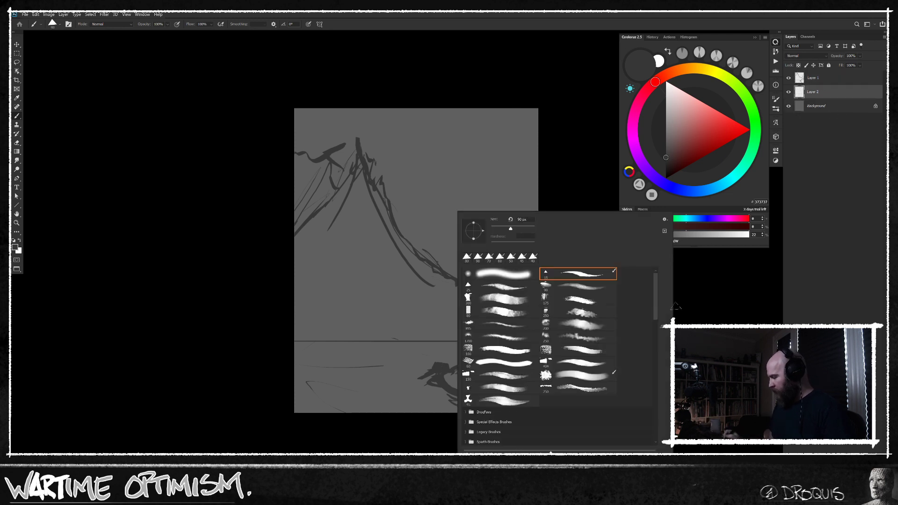
{"action": "left_click", "coordinate": [591, 361]}
{"action": "right_click", "coordinate": [466, 189]}
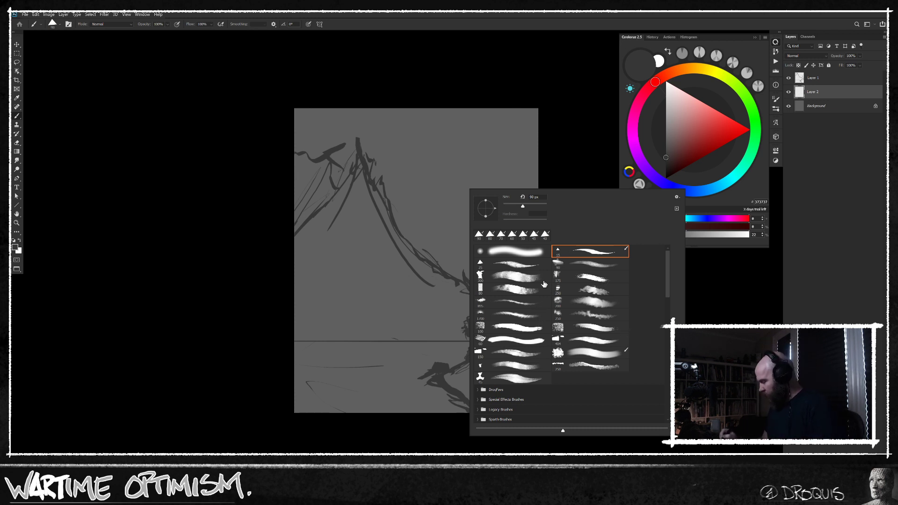
{"action": "left_click", "coordinate": [585, 279]}
{"action": "key", "text": "Return"}
Try a light grey vertical stroke in the sky along the canvas's right edge
{"action": "left_click_drag", "start_coordinate": [670, 141], "coordinate": [667, 101]}
{"action": "left_click_drag", "start_coordinate": [531, 93], "coordinate": [526, 285]}
{"action": "key", "text": "ctrl+z"}
{"action": "left_click_drag", "start_coordinate": [677, 114], "coordinate": [668, 108]}
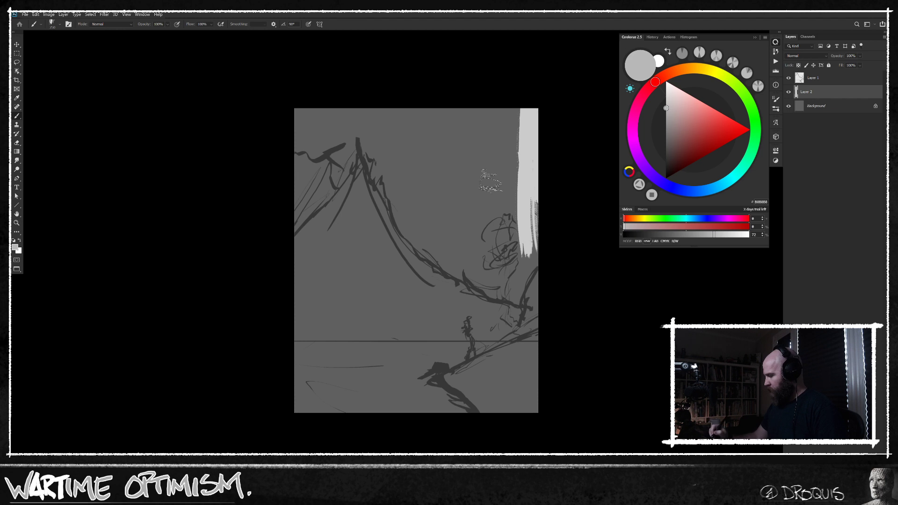
Block in the sky with a mid grey of 54% brightness, following the mountain ridge and peaks
{"action": "left_click", "coordinate": [494, 176], "text": "alt"}
{"action": "left_click", "coordinate": [666, 126]}
{"action": "left_click_drag", "start_coordinate": [541, 116], "coordinate": [526, 205]}
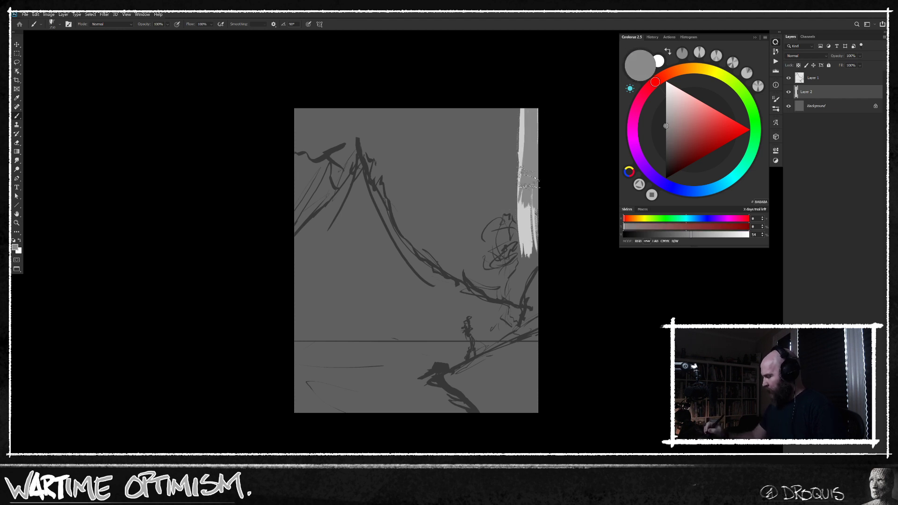
{"action": "left_click_drag", "start_coordinate": [512, 113], "coordinate": [517, 204]}
{"action": "mouse_move", "coordinate": [358, 110]}
{"action": "left_mouse_down"}
{"action": "mouse_move", "coordinate": [412, 230]}
{"action": "mouse_move", "coordinate": [533, 299]}
{"action": "left_mouse_up"}
{"action": "mouse_move", "coordinate": [520, 210]}
{"action": "left_mouse_down"}
{"action": "mouse_move", "coordinate": [510, 239]}
{"action": "mouse_move", "coordinate": [486, 97]}
{"action": "mouse_move", "coordinate": [475, 234]}
{"action": "mouse_move", "coordinate": [440, 202]}
{"action": "mouse_move", "coordinate": [387, 96]}
{"action": "mouse_move", "coordinate": [414, 203]}
{"action": "left_mouse_up"}
{"action": "left_click_drag", "start_coordinate": [383, 122], "coordinate": [428, 238]}
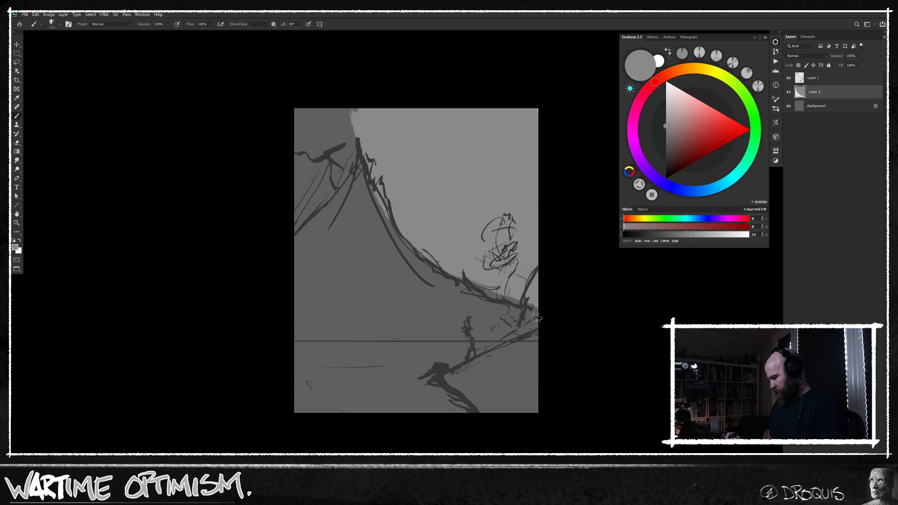
{"action": "mouse_move", "coordinate": [350, 135]}
{"action": "left_mouse_down"}
{"action": "mouse_move", "coordinate": [302, 119]}
{"action": "mouse_move", "coordinate": [297, 76]}
{"action": "left_mouse_up"}
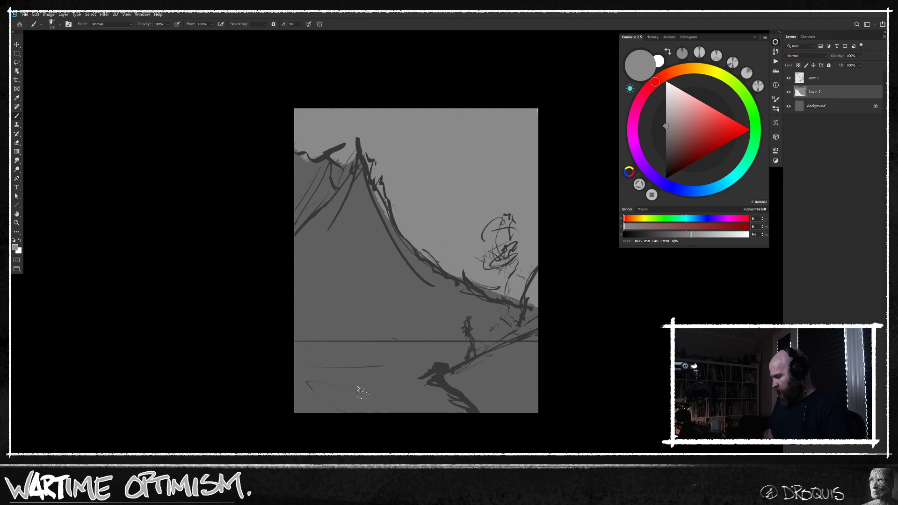
Paint the low ground and water in a darker grey of 29% brightness, and recut its far edge with the mountain grey
{"action": "left_click", "coordinate": [378, 230], "text": "alt"}
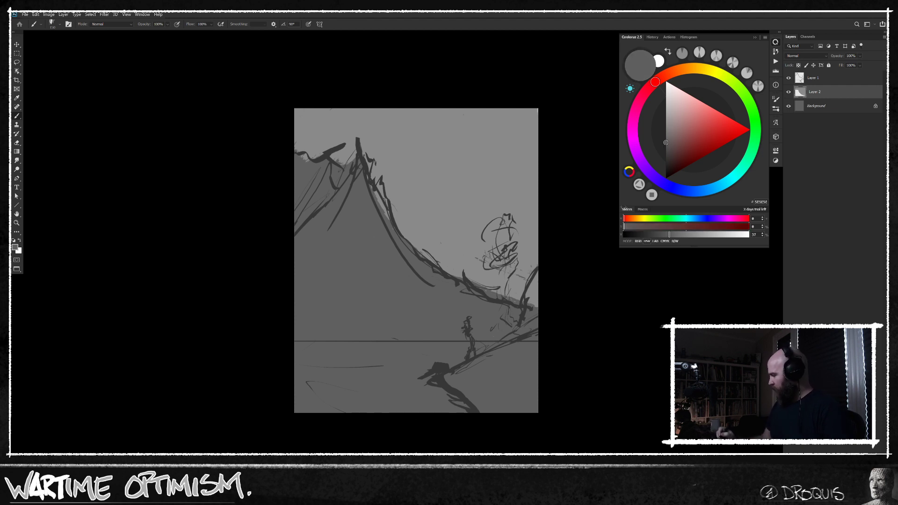
{"action": "left_click", "coordinate": [666, 150]}
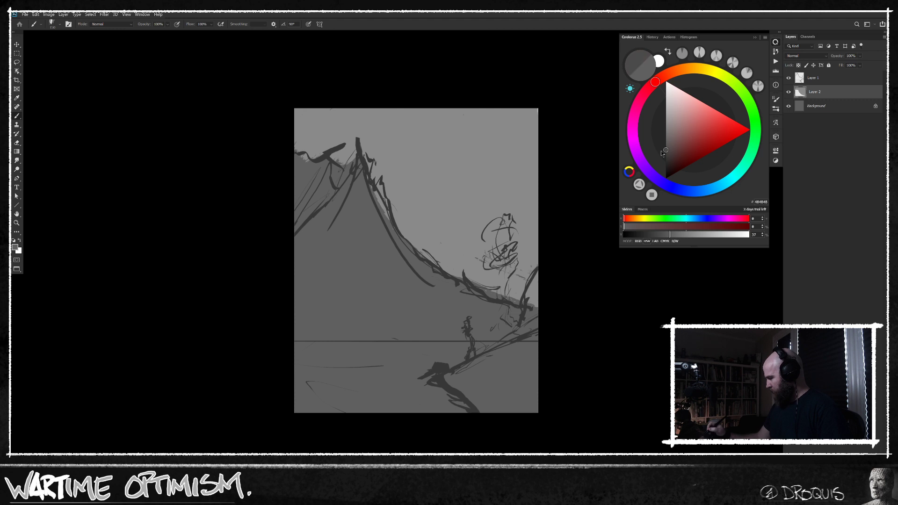
{"action": "mouse_move", "coordinate": [514, 345]}
{"action": "left_mouse_down"}
{"action": "mouse_move", "coordinate": [346, 357]}
{"action": "mouse_move", "coordinate": [383, 362]}
{"action": "mouse_move", "coordinate": [319, 350]}
{"action": "mouse_move", "coordinate": [307, 365]}
{"action": "mouse_move", "coordinate": [234, 385]}
{"action": "mouse_move", "coordinate": [510, 393]}
{"action": "mouse_move", "coordinate": [517, 414]}
{"action": "mouse_move", "coordinate": [508, 418]}
{"action": "left_mouse_up"}
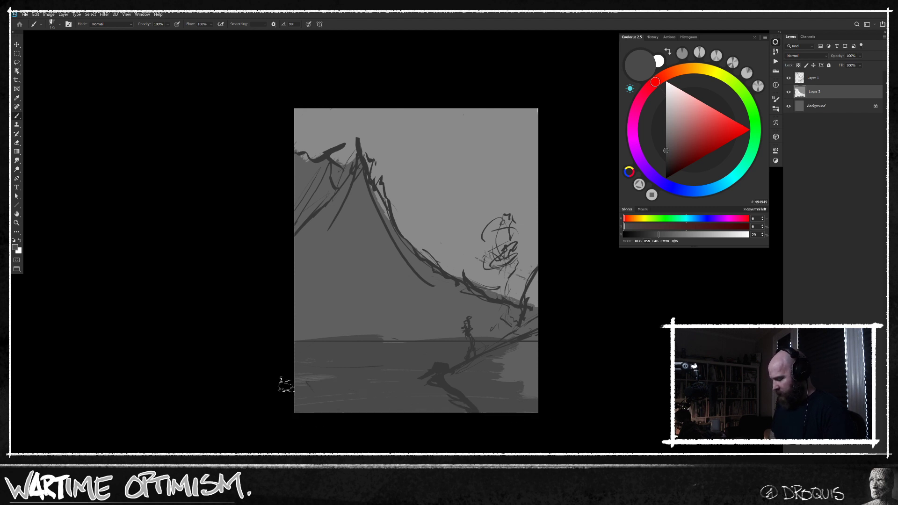
{"action": "left_click", "coordinate": [344, 336], "text": "alt"}
{"action": "mouse_move", "coordinate": [331, 339]}
{"action": "left_mouse_down"}
{"action": "mouse_move", "coordinate": [310, 347]}
{"action": "mouse_move", "coordinate": [372, 333]}
{"action": "mouse_move", "coordinate": [318, 356]}
{"action": "mouse_move", "coordinate": [257, 355]}
{"action": "left_mouse_up"}
Paint the foreground ledge, the tall tree-like form and the small figure as #252525 silhouettes
{"action": "left_click", "coordinate": [526, 360], "text": "alt"}
{"action": "mouse_move", "coordinate": [498, 362]}
{"action": "left_mouse_down"}
{"action": "mouse_move", "coordinate": [462, 380]}
{"action": "mouse_move", "coordinate": [479, 382]}
{"action": "mouse_move", "coordinate": [491, 403]}
{"action": "mouse_move", "coordinate": [523, 407]}
{"action": "mouse_move", "coordinate": [538, 380]}
{"action": "mouse_move", "coordinate": [505, 374]}
{"action": "mouse_move", "coordinate": [516, 399]}
{"action": "mouse_move", "coordinate": [483, 378]}
{"action": "mouse_move", "coordinate": [524, 329]}
{"action": "mouse_move", "coordinate": [538, 290]}
{"action": "left_mouse_up"}
{"action": "mouse_move", "coordinate": [503, 232]}
{"action": "left_mouse_down"}
{"action": "mouse_move", "coordinate": [512, 253]}
{"action": "mouse_move", "coordinate": [522, 225]}
{"action": "mouse_move", "coordinate": [527, 241]}
{"action": "mouse_move", "coordinate": [507, 256]}
{"action": "mouse_move", "coordinate": [509, 335]}
{"action": "mouse_move", "coordinate": [495, 356]}
{"action": "left_mouse_up"}
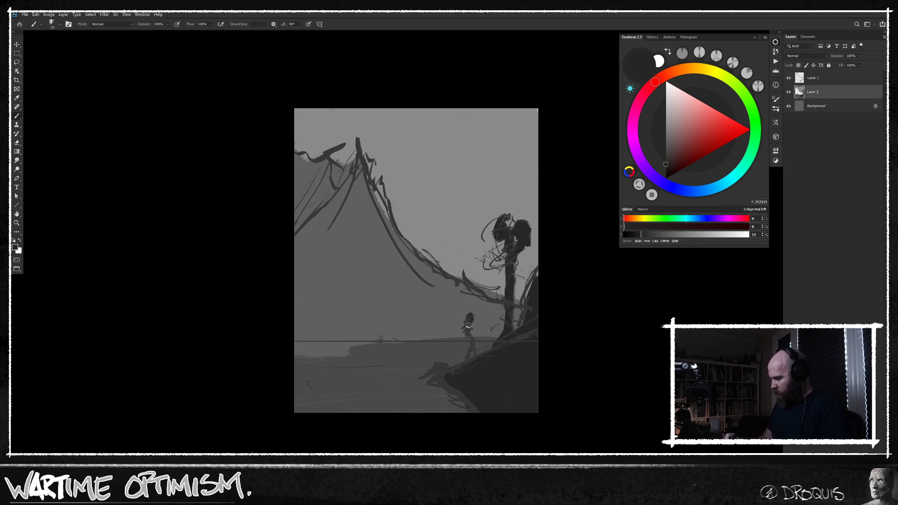
{"action": "left_click_drag", "start_coordinate": [471, 328], "coordinate": [465, 331]}
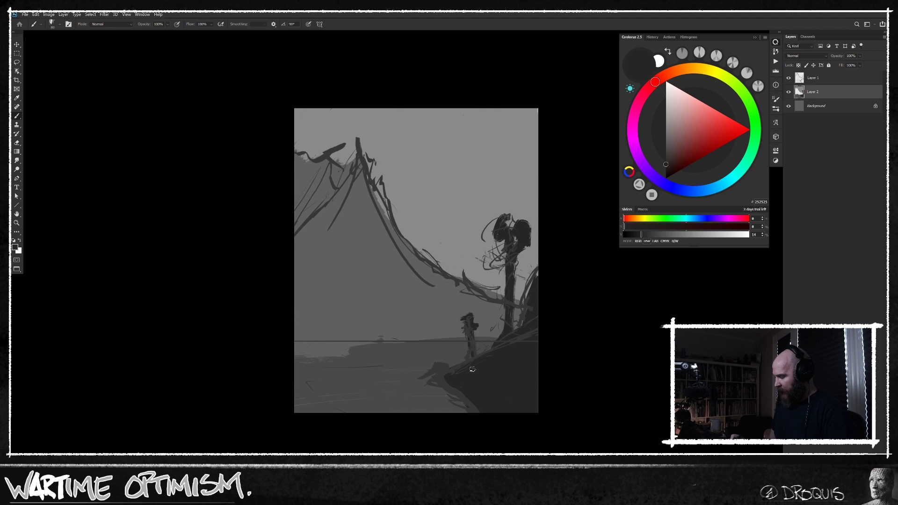
Hide the sketch layer and set the painting colour to a grey of 46% brightness, slightly darker than the sky
{"action": "left_click", "coordinate": [788, 77]}
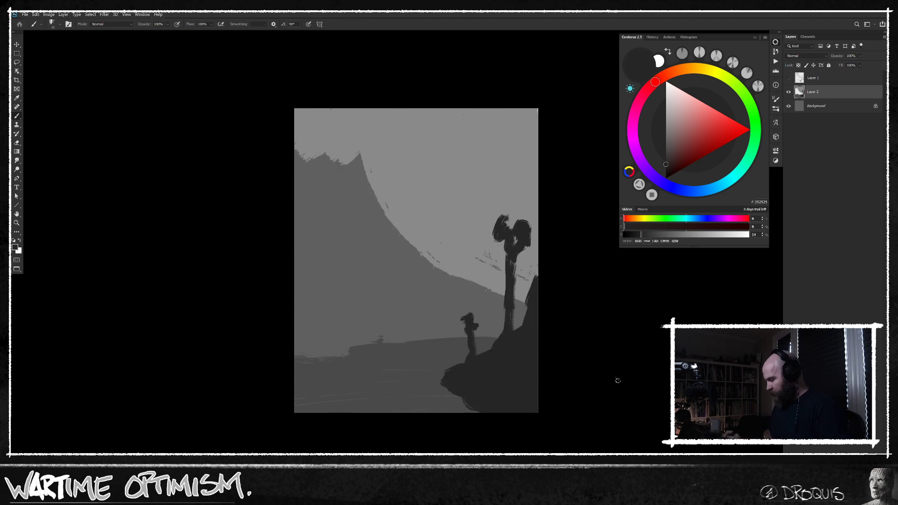
{"action": "left_click", "coordinate": [456, 244], "text": "alt"}
{"action": "left_click_drag", "start_coordinate": [669, 129], "coordinate": [657, 135]}
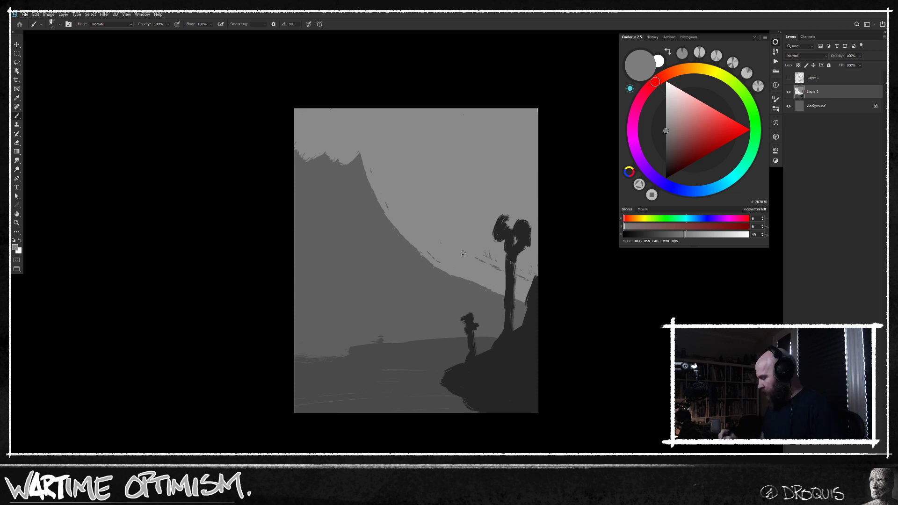
{"action": "left_click", "coordinate": [464, 244], "text": "alt"}
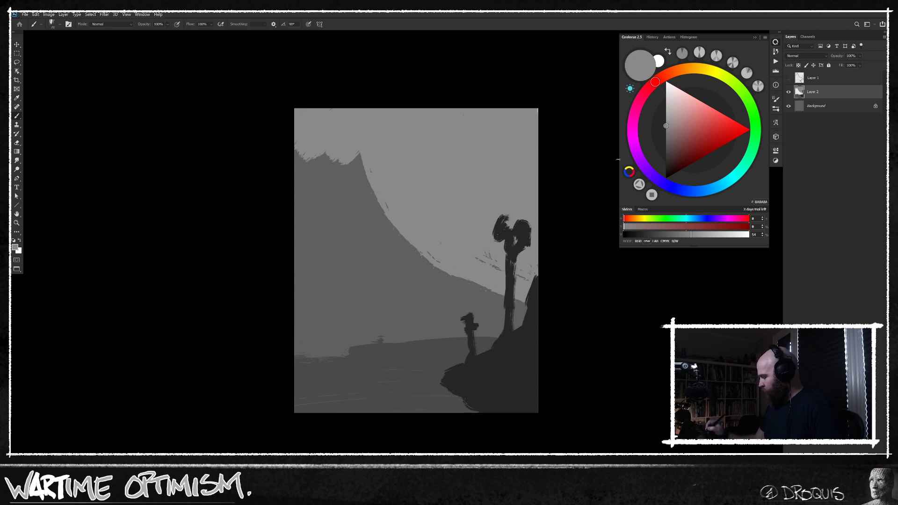
{"action": "left_click", "coordinate": [667, 134]}
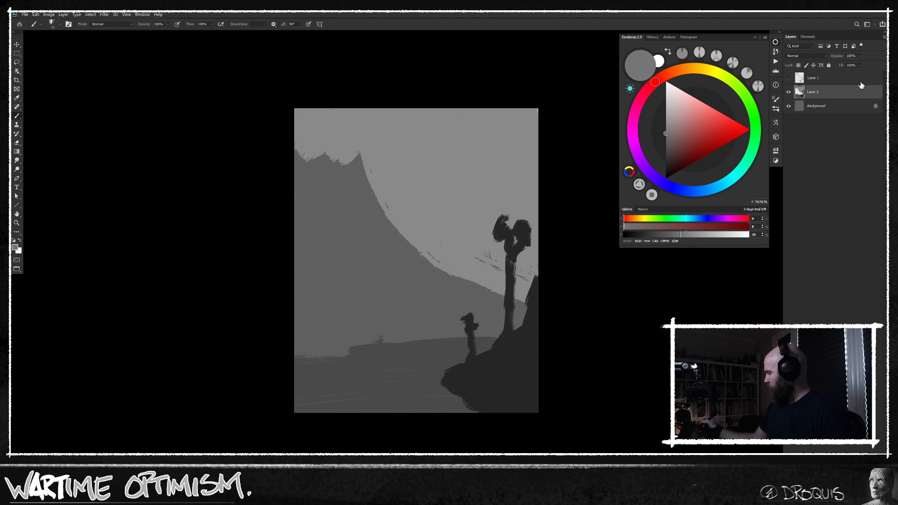
{"action": "left_click", "coordinate": [108, 26]}
{"action": "left_click", "coordinate": [252, 153]}
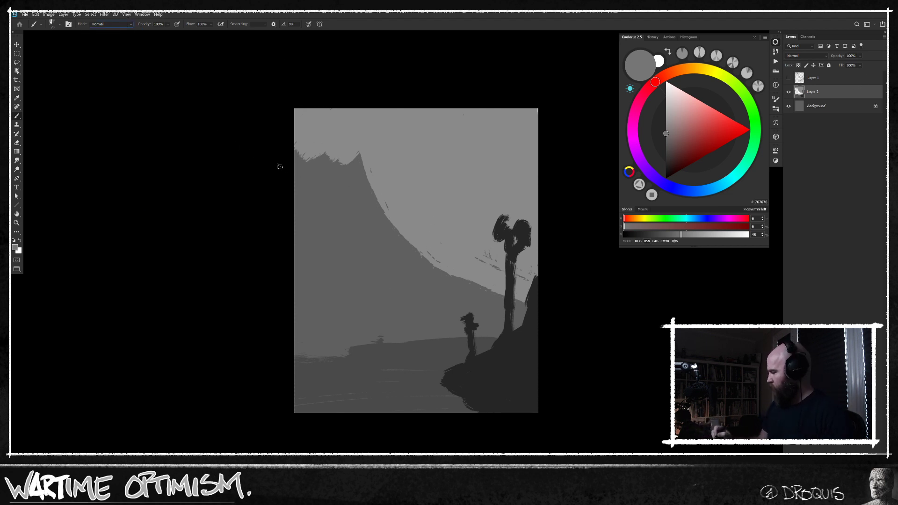
Add a new layer above the blocked-in values and set its blend mode to Darken
{"action": "left_click", "coordinate": [827, 101]}
{"action": "left_click", "coordinate": [829, 93]}
{"action": "key", "text": "ctrl+shift+alt+n"}
{"action": "left_click", "coordinate": [817, 56]}
{"action": "left_click", "coordinate": [803, 78]}
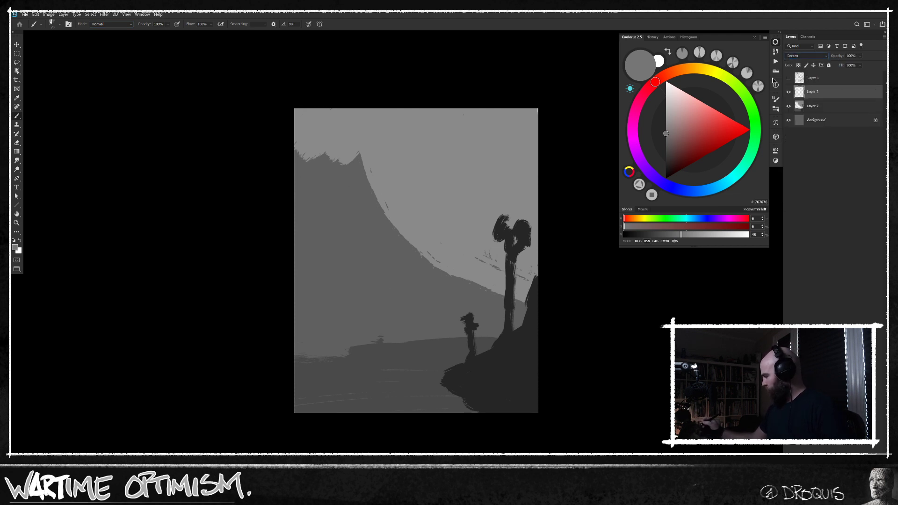
Paint a darker grey bank across the lower sky, rising gently to the right and filling down to the mountain slope
{"action": "key", "text": "bracketright"}
{"action": "key", "text": "bracketright"}
{"action": "mouse_move", "coordinate": [401, 231]}
{"action": "left_mouse_down"}
{"action": "mouse_move", "coordinate": [424, 222]}
{"action": "mouse_move", "coordinate": [404, 220]}
{"action": "mouse_move", "coordinate": [401, 204]}
{"action": "left_mouse_up"}
{"action": "left_click_drag", "start_coordinate": [379, 200], "coordinate": [476, 188]}
{"action": "mouse_move", "coordinate": [374, 189]}
{"action": "left_mouse_down"}
{"action": "mouse_move", "coordinate": [534, 167]}
{"action": "mouse_move", "coordinate": [533, 155]}
{"action": "left_mouse_up"}
{"action": "left_click_drag", "start_coordinate": [400, 179], "coordinate": [537, 151]}
{"action": "left_click_drag", "start_coordinate": [444, 197], "coordinate": [537, 177]}
{"action": "left_click_drag", "start_coordinate": [380, 193], "coordinate": [456, 185]}
{"action": "mouse_move", "coordinate": [390, 217]}
{"action": "left_mouse_down"}
{"action": "mouse_move", "coordinate": [514, 186]}
{"action": "mouse_move", "coordinate": [515, 198]}
{"action": "mouse_move", "coordinate": [545, 191]}
{"action": "left_mouse_up"}
{"action": "key", "text": "bracketright"}
{"action": "key", "text": "bracketright"}
{"action": "mouse_move", "coordinate": [412, 236]}
{"action": "left_mouse_down"}
{"action": "mouse_move", "coordinate": [537, 213]}
{"action": "mouse_move", "coordinate": [538, 230]}
{"action": "left_mouse_up"}
{"action": "left_click_drag", "start_coordinate": [440, 246], "coordinate": [541, 241]}
{"action": "left_click_drag", "start_coordinate": [434, 263], "coordinate": [538, 251]}
{"action": "mouse_move", "coordinate": [454, 272]}
{"action": "left_mouse_down"}
{"action": "mouse_move", "coordinate": [538, 262]}
{"action": "mouse_move", "coordinate": [537, 272]}
{"action": "left_mouse_up"}
{"action": "mouse_move", "coordinate": [488, 291]}
{"action": "left_mouse_down"}
{"action": "mouse_move", "coordinate": [531, 282]}
{"action": "mouse_move", "coordinate": [526, 293]}
{"action": "left_mouse_up"}
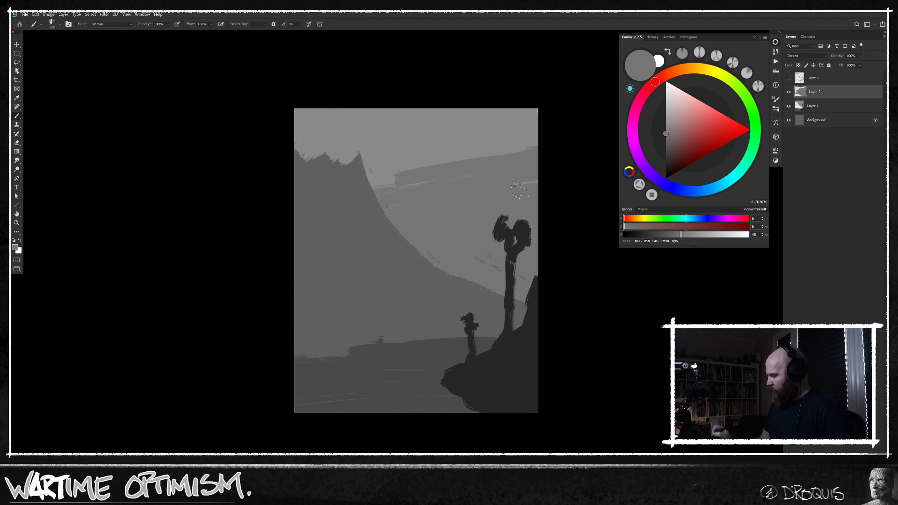
Lasso the foreground ledge with the tall form and the small figure, and copy the area onto a new layer
{"action": "key", "text": "l"}
{"action": "mouse_move", "coordinate": [543, 245]}
{"action": "left_mouse_down"}
{"action": "mouse_move", "coordinate": [473, 239]}
{"action": "mouse_move", "coordinate": [420, 391]}
{"action": "mouse_move", "coordinate": [583, 425]}
{"action": "mouse_move", "coordinate": [593, 236]}
{"action": "left_mouse_up"}
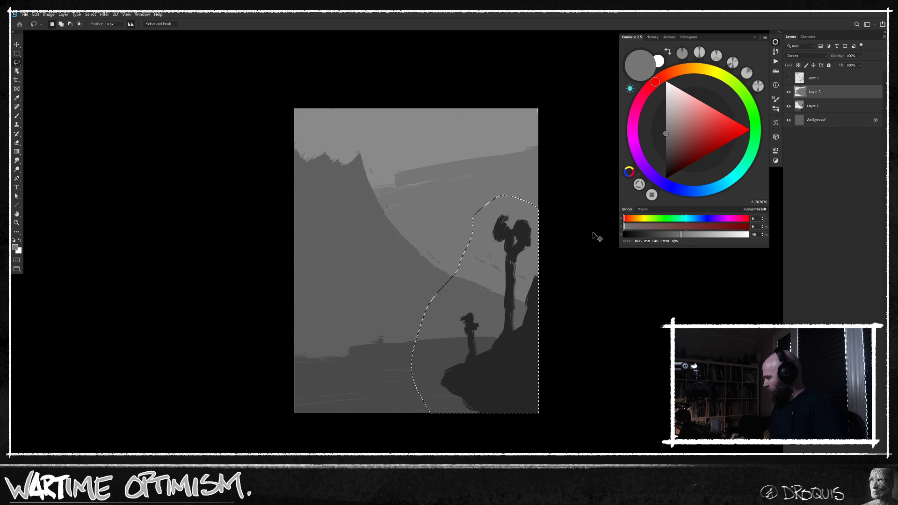
{"action": "key", "text": "ctrl+j"}
Scale down the copied foreground piece and move it left so its ledge extends out over the water
{"action": "key", "text": "ctrl+t"}
{"action": "left_click_drag", "start_coordinate": [411, 195], "coordinate": [447, 255]}
{"action": "left_click_drag", "start_coordinate": [537, 412], "coordinate": [531, 403]}
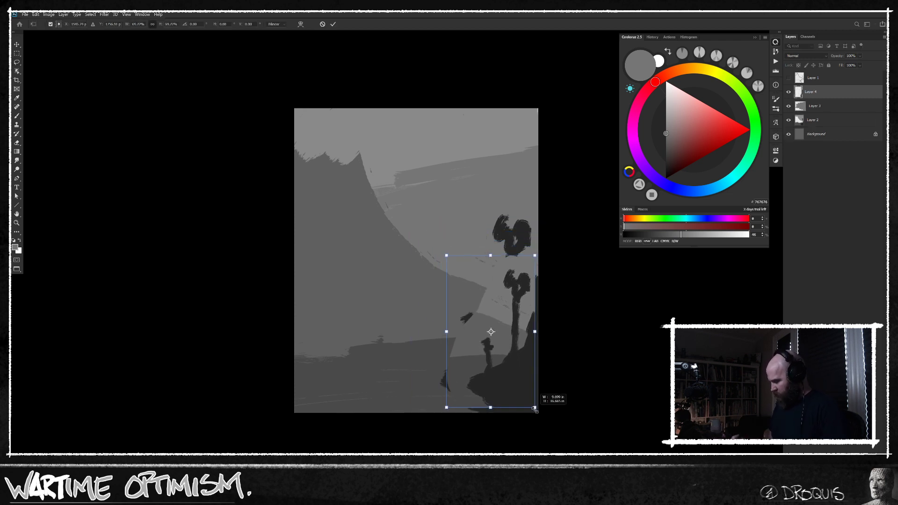
{"action": "left_click_drag", "start_coordinate": [513, 373], "coordinate": [471, 378]}
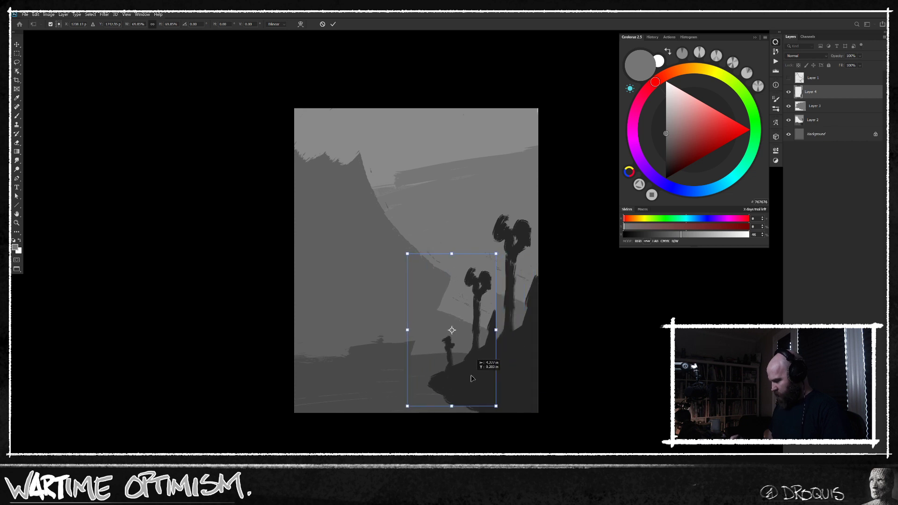
{"action": "key", "text": "Return"}
{"action": "key", "text": "b"}
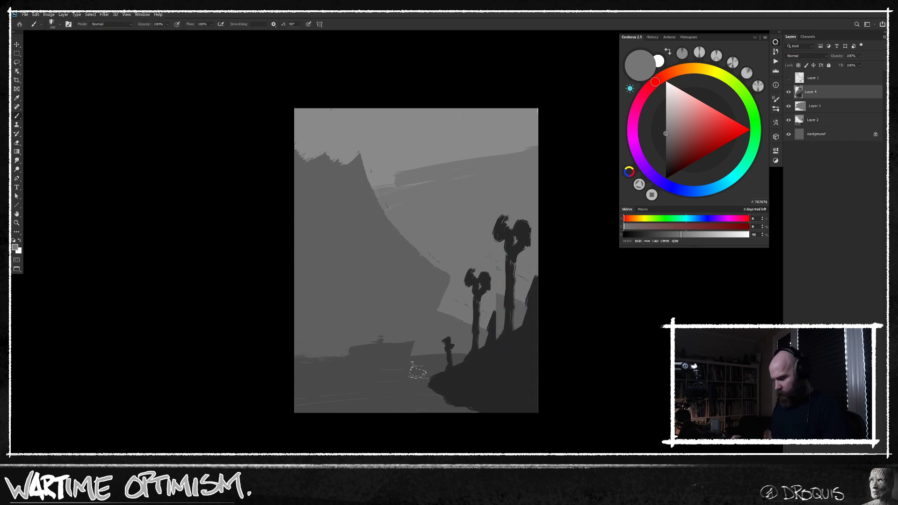
Paint sampled ground grey with a smaller brush over the copy's lower seam and the copied small figure
{"action": "left_click", "coordinate": [419, 362], "text": "alt"}
{"action": "key", "text": "bracketleft"}
{"action": "key", "text": "bracketleft"}
{"action": "key", "text": "bracketleft"}
{"action": "left_click_drag", "start_coordinate": [407, 353], "coordinate": [452, 345]}
Extend the mountain slope in its sampled grey over the remaining seam and the copied tall form's trunk
{"action": "left_click", "coordinate": [444, 281], "text": "alt"}
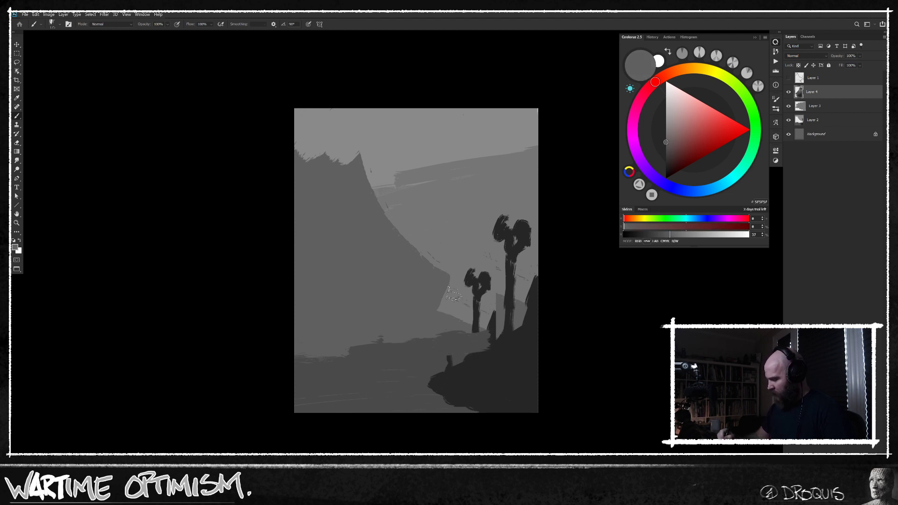
{"action": "mouse_move", "coordinate": [446, 286]}
{"action": "left_mouse_down"}
{"action": "mouse_move", "coordinate": [510, 309]}
{"action": "mouse_move", "coordinate": [519, 295]}
{"action": "mouse_move", "coordinate": [449, 304]}
{"action": "mouse_move", "coordinate": [486, 322]}
{"action": "mouse_move", "coordinate": [456, 309]}
{"action": "left_mouse_up"}
{"action": "left_click_drag", "start_coordinate": [515, 323], "coordinate": [490, 331]}
Paint rugged dark clumps along the ledge beside the tall form and repaint the small figure near its tip
{"action": "left_click", "coordinate": [483, 345], "text": "alt"}
{"action": "key", "text": "bracketleft"}
{"action": "key", "text": "bracketleft"}
{"action": "left_click", "coordinate": [513, 331], "text": "alt"}
{"action": "mouse_move", "coordinate": [510, 265]}
{"action": "left_mouse_down"}
{"action": "mouse_move", "coordinate": [524, 323]}
{"action": "mouse_move", "coordinate": [537, 279]}
{"action": "mouse_move", "coordinate": [529, 312]}
{"action": "mouse_move", "coordinate": [496, 318]}
{"action": "mouse_move", "coordinate": [478, 363]}
{"action": "left_mouse_up"}
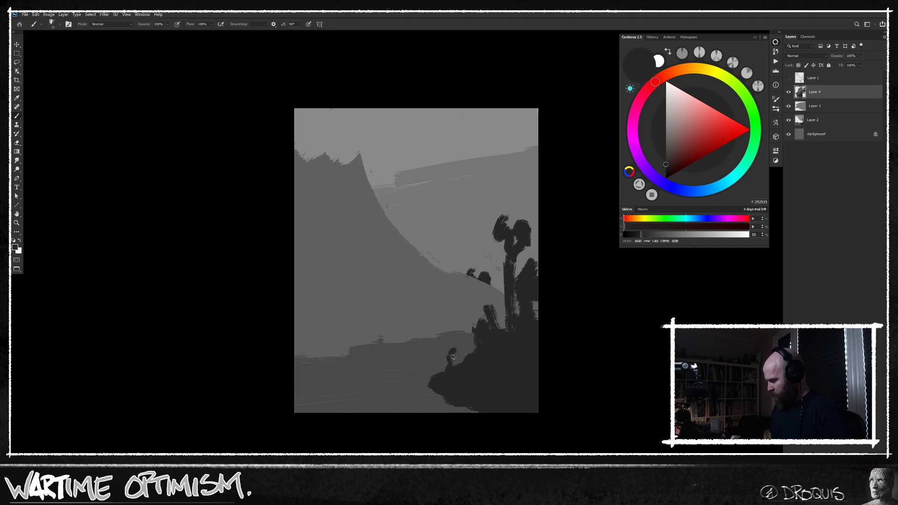
{"action": "left_click_drag", "start_coordinate": [449, 344], "coordinate": [452, 358]}
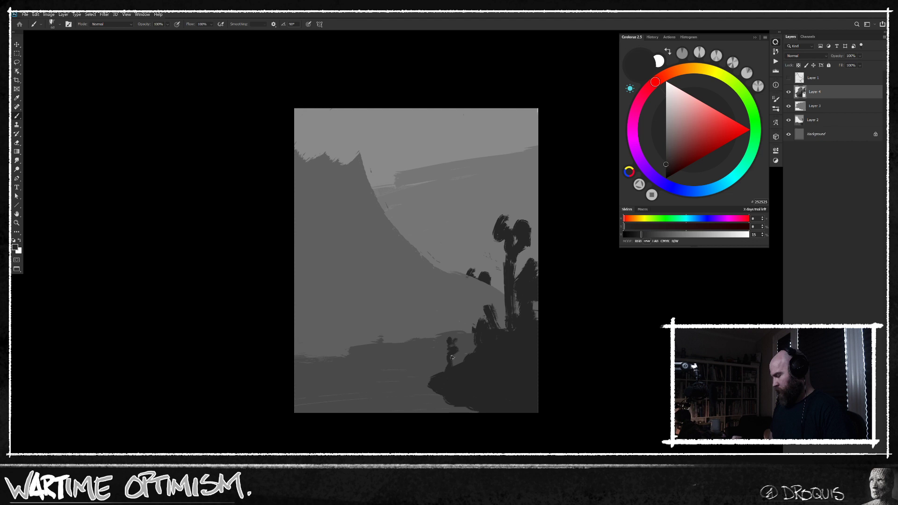
Smooth the water's far edge beneath the mountain slope with strokes of its sampled dark grey
{"action": "left_click", "coordinate": [463, 332], "text": "alt"}
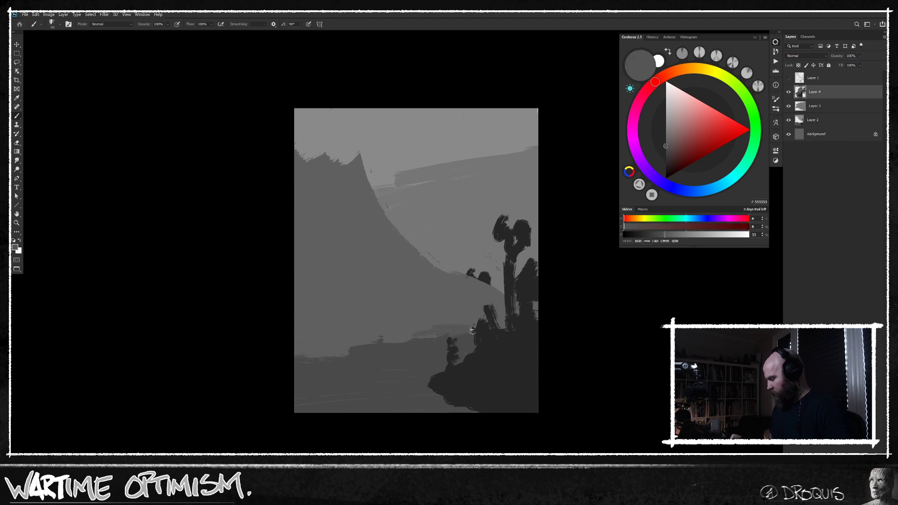
{"action": "left_click", "coordinate": [465, 335], "text": "alt"}
{"action": "left_click_drag", "start_coordinate": [408, 339], "coordinate": [436, 337]}
{"action": "left_click_drag", "start_coordinate": [392, 341], "coordinate": [350, 346]}
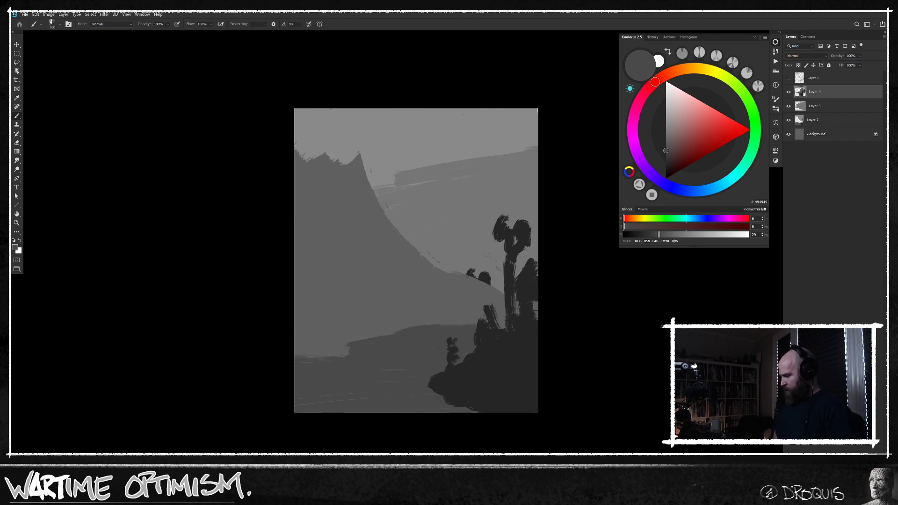
Paint out the two small dark clumps on the slope and refine the dark clump beside the tall form with sampled greys
{"action": "left_click", "coordinate": [481, 259], "text": "alt"}
{"action": "mouse_move", "coordinate": [489, 278]}
{"action": "left_mouse_down"}
{"action": "mouse_move", "coordinate": [478, 275]}
{"action": "mouse_move", "coordinate": [483, 280]}
{"action": "left_mouse_up"}
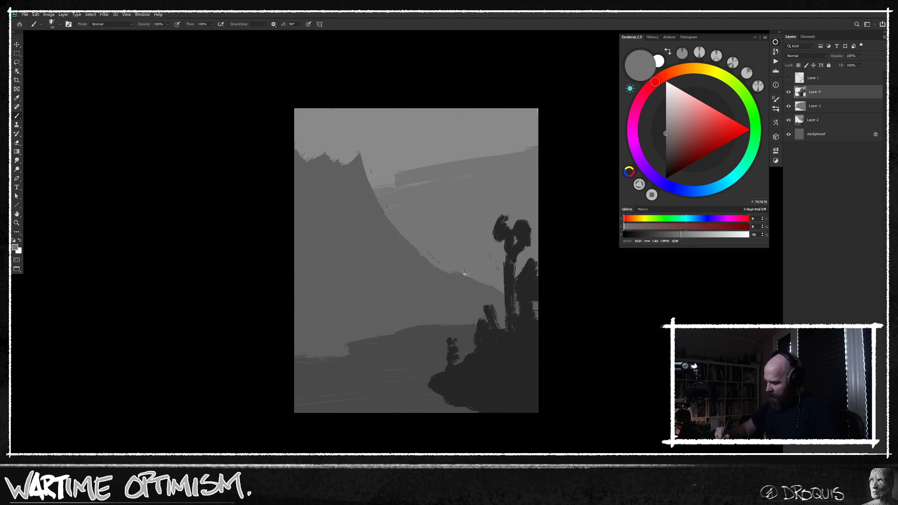
{"action": "left_click", "coordinate": [452, 340], "text": "alt"}
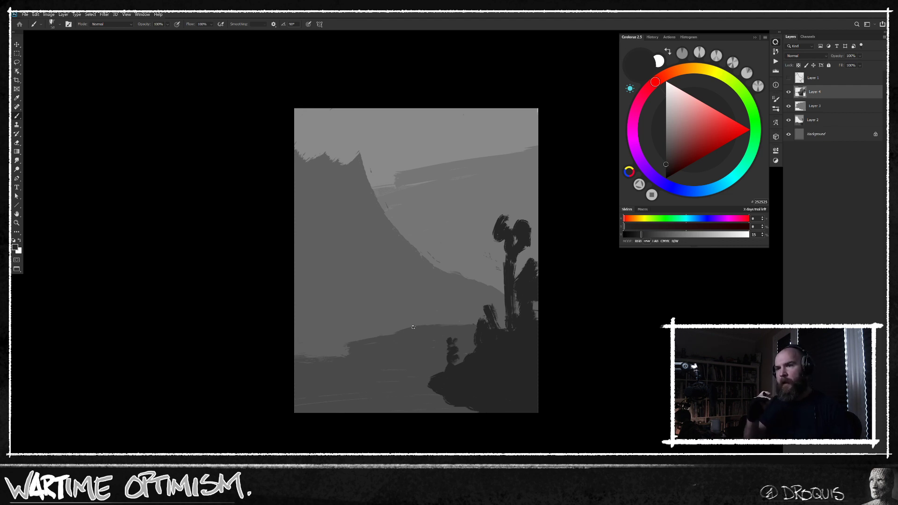
{"action": "left_click", "coordinate": [448, 211], "text": "alt"}
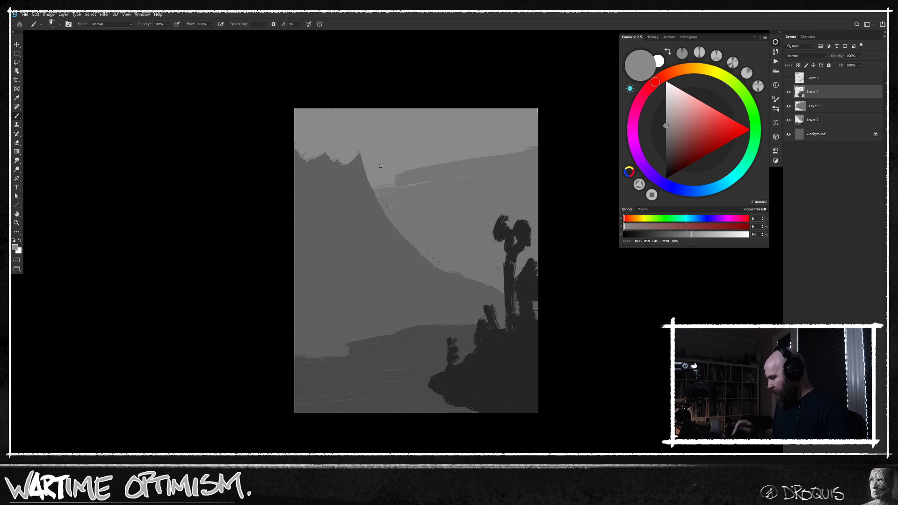
{"action": "left_click", "coordinate": [494, 340], "text": "alt"}
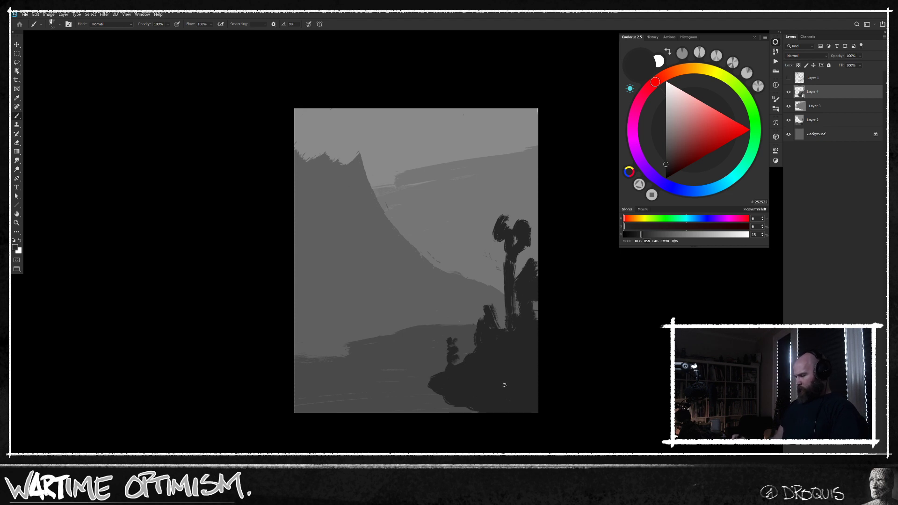
Merge all visible layers into a new layer and scale it to about 81% toward the canvas's lower-right corner
{"action": "key", "text": "ctrl+shift+alt+e"}
{"action": "key", "text": "ctrl+t"}
{"action": "left_click_drag", "start_coordinate": [294, 108], "coordinate": [340, 166]}
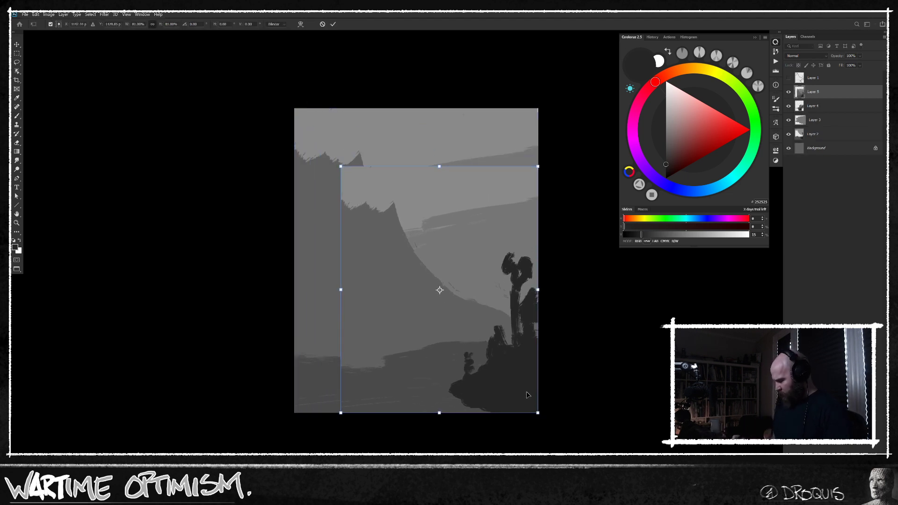
{"action": "key", "text": "Return"}
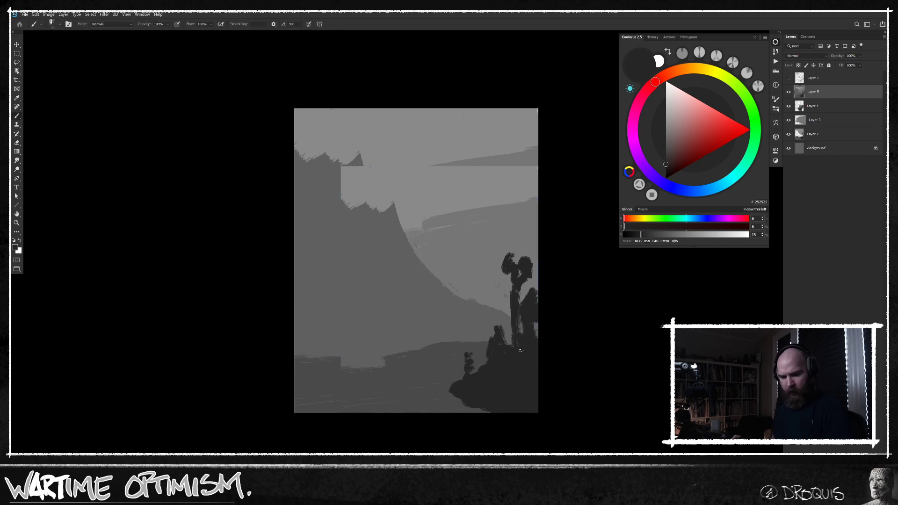
Cover the scaled layer's left seam by extending the water's edge and raising the mountain into a cliff reaching the canvas top
{"action": "left_click", "coordinate": [482, 344], "text": "alt"}
{"action": "mouse_move", "coordinate": [405, 354]}
{"action": "left_mouse_down"}
{"action": "mouse_move", "coordinate": [419, 350]}
{"action": "mouse_move", "coordinate": [336, 361]}
{"action": "left_mouse_up"}
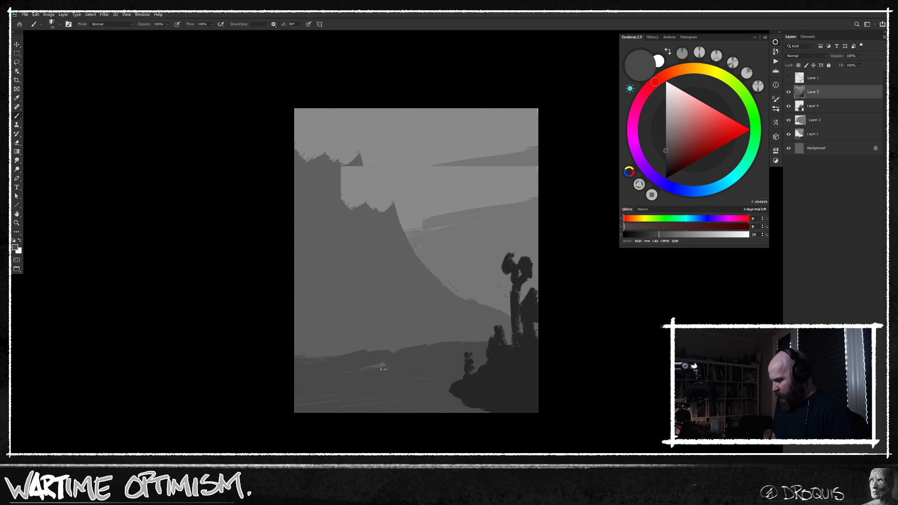
{"action": "left_click", "coordinate": [396, 231], "text": "alt"}
{"action": "mouse_move", "coordinate": [398, 217]}
{"action": "left_mouse_down"}
{"action": "mouse_move", "coordinate": [372, 140]}
{"action": "mouse_move", "coordinate": [387, 230]}
{"action": "mouse_move", "coordinate": [360, 140]}
{"action": "mouse_move", "coordinate": [341, 117]}
{"action": "mouse_move", "coordinate": [355, 201]}
{"action": "mouse_move", "coordinate": [310, 122]}
{"action": "mouse_move", "coordinate": [331, 196]}
{"action": "mouse_move", "coordinate": [312, 185]}
{"action": "mouse_move", "coordinate": [289, 126]}
{"action": "left_mouse_up"}
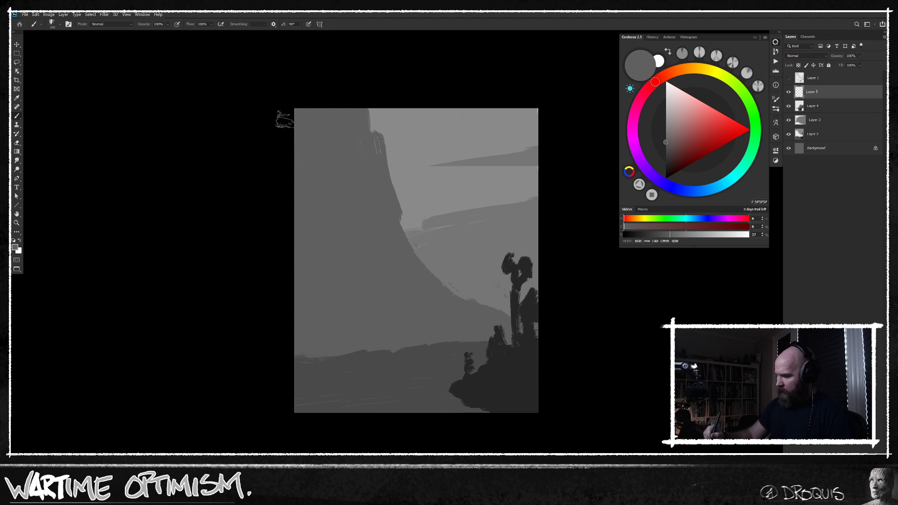
Raise the distant ridge in its sampled grey, covering the leftover strip with sky grey, and undo the last stroke
{"action": "left_click", "coordinate": [467, 228], "text": "alt"}
{"action": "mouse_move", "coordinate": [415, 220]}
{"action": "left_mouse_down"}
{"action": "mouse_move", "coordinate": [431, 191]}
{"action": "mouse_move", "coordinate": [529, 170]}
{"action": "left_mouse_up"}
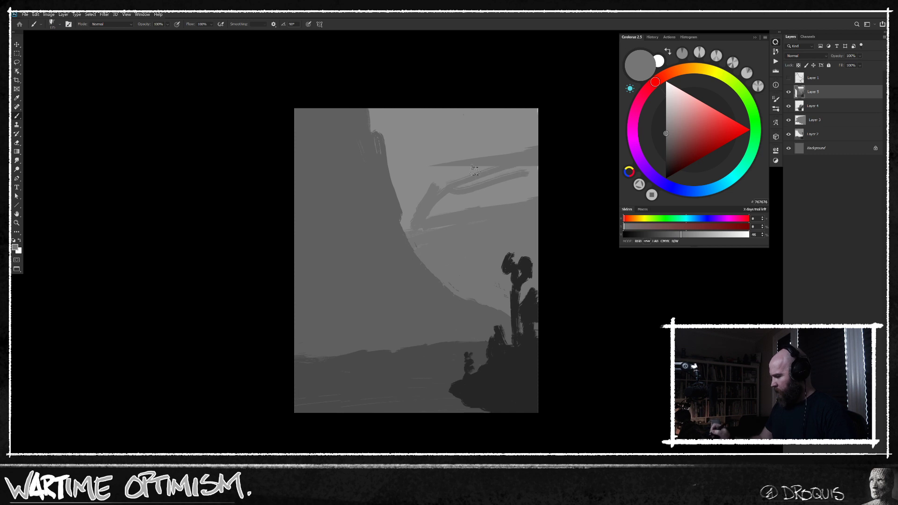
{"action": "left_click", "coordinate": [457, 166], "text": "alt"}
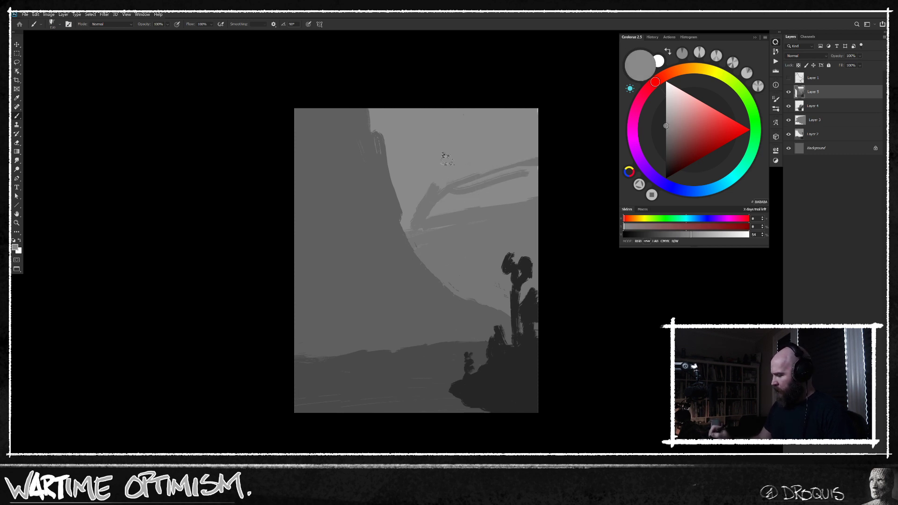
{"action": "left_click", "coordinate": [438, 195], "text": "alt"}
{"action": "mouse_move", "coordinate": [438, 204]}
{"action": "left_mouse_down"}
{"action": "mouse_move", "coordinate": [551, 163]}
{"action": "mouse_move", "coordinate": [506, 177]}
{"action": "mouse_move", "coordinate": [531, 152]}
{"action": "mouse_move", "coordinate": [543, 170]}
{"action": "mouse_move", "coordinate": [500, 201]}
{"action": "mouse_move", "coordinate": [509, 202]}
{"action": "left_mouse_up"}
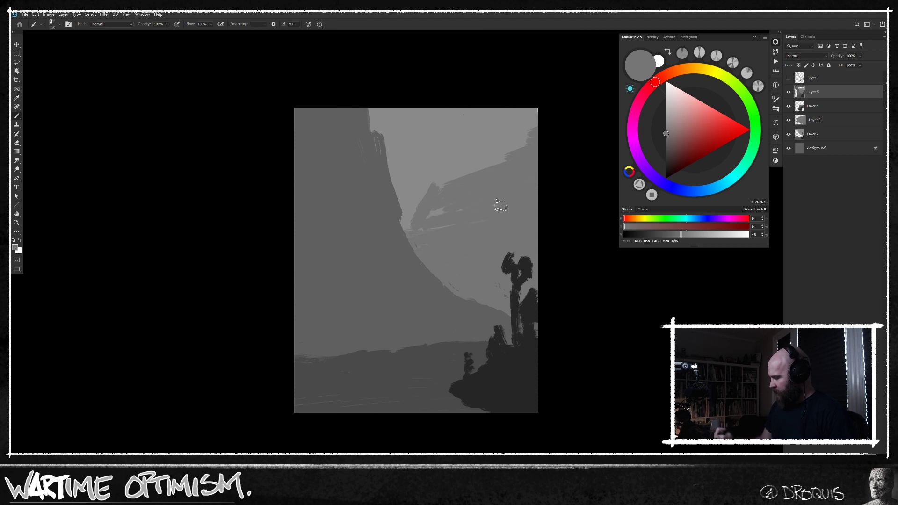
{"action": "left_click_drag", "start_coordinate": [436, 220], "coordinate": [432, 213]}
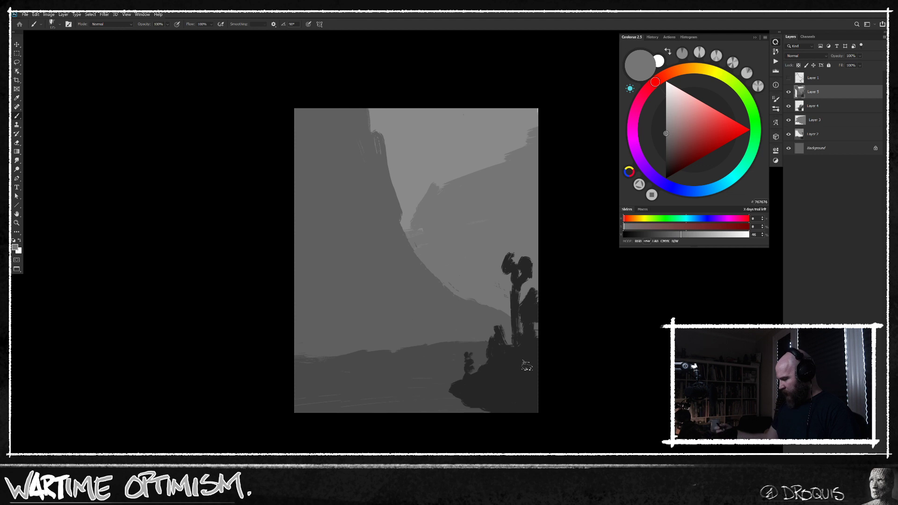
{"action": "left_click_drag", "start_coordinate": [552, 318], "coordinate": [349, 399]}
{"action": "key", "text": "ctrl+z"}
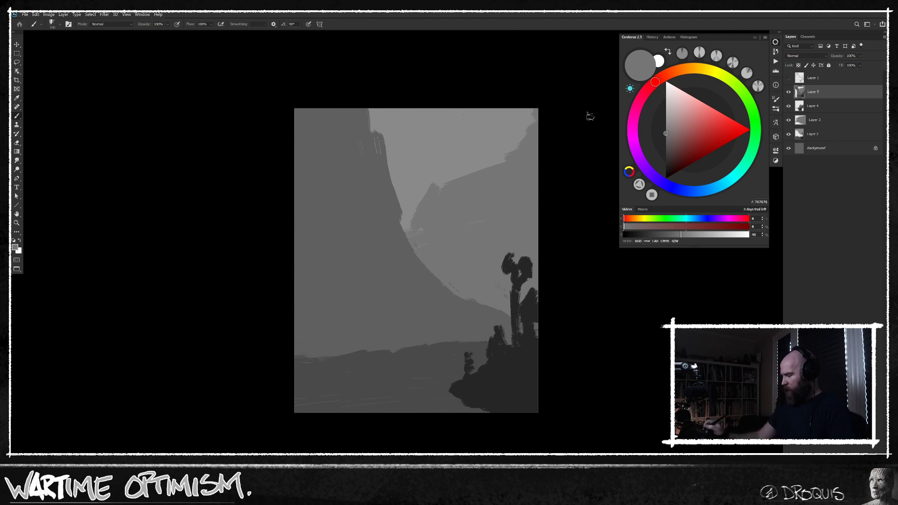
Reshape the distant ridge into a peak sloping down toward the right edge, alternating sampled ridge and sky greys
{"action": "mouse_move", "coordinate": [487, 155]}
{"action": "left_mouse_down"}
{"action": "mouse_move", "coordinate": [517, 134]}
{"action": "mouse_move", "coordinate": [500, 164]}
{"action": "left_mouse_up"}
{"action": "left_click", "coordinate": [529, 106], "text": "alt"}
{"action": "left_click_drag", "start_coordinate": [521, 115], "coordinate": [537, 124]}
{"action": "left_click", "coordinate": [508, 116], "text": "alt"}
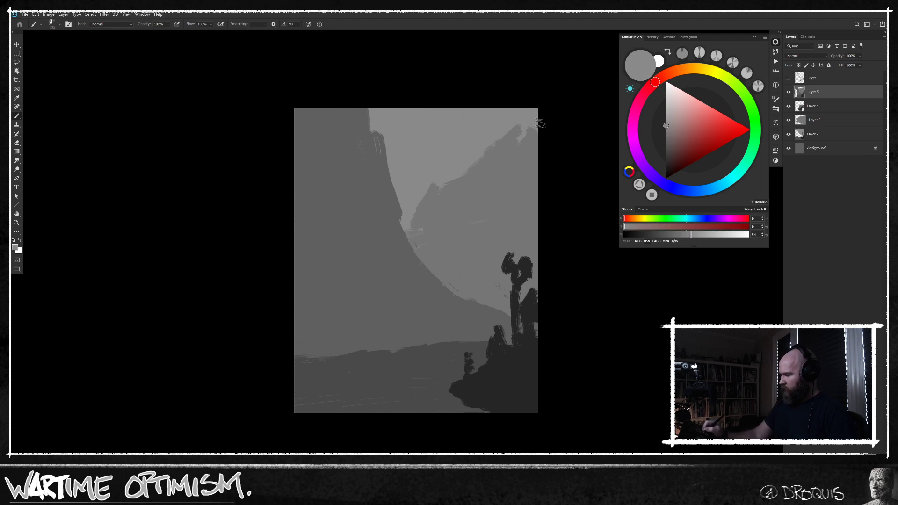
{"action": "left_click", "coordinate": [531, 138], "text": "alt"}
{"action": "left_click", "coordinate": [533, 121], "text": "alt"}
{"action": "left_click", "coordinate": [533, 139], "text": "alt"}
{"action": "left_click", "coordinate": [535, 125], "text": "alt"}
{"action": "mouse_move", "coordinate": [519, 126]}
{"action": "left_mouse_down"}
{"action": "mouse_move", "coordinate": [529, 145]}
{"action": "mouse_move", "coordinate": [536, 139]}
{"action": "mouse_move", "coordinate": [487, 140]}
{"action": "mouse_move", "coordinate": [463, 180]}
{"action": "left_mouse_up"}
{"action": "left_click", "coordinate": [529, 155], "text": "alt"}
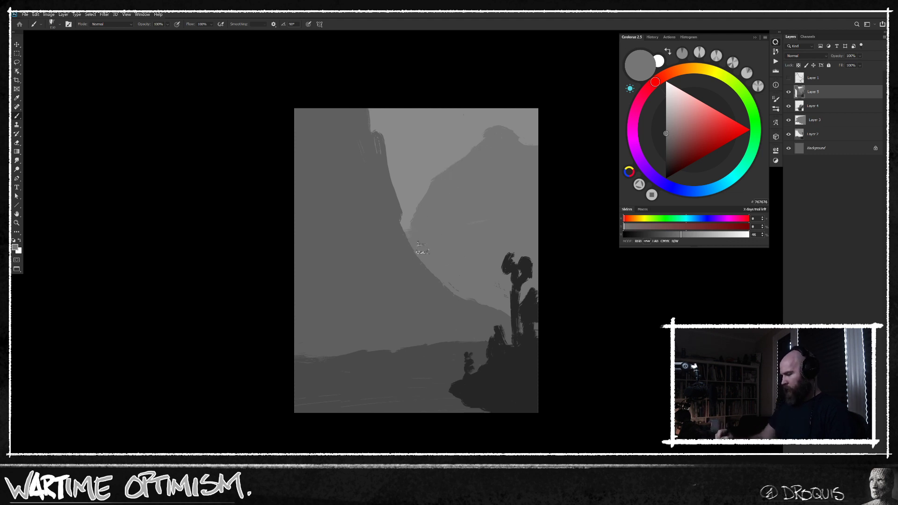
Fill in the distant peak's right shoulder and carve a lower, craggier outline with sampled sky grey and a smaller brush
{"action": "left_click", "coordinate": [523, 152], "text": "alt"}
{"action": "left_click_drag", "start_coordinate": [536, 147], "coordinate": [526, 143]}
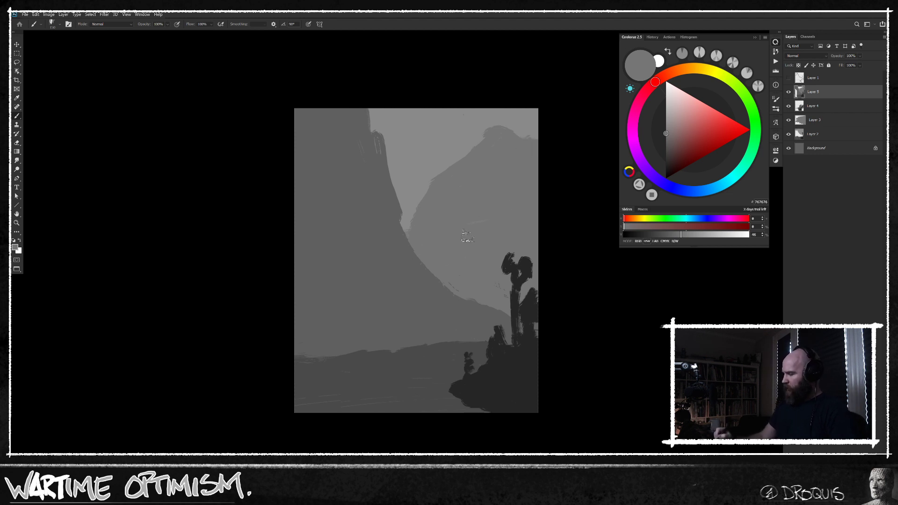
{"action": "left_click", "coordinate": [529, 136], "text": "alt"}
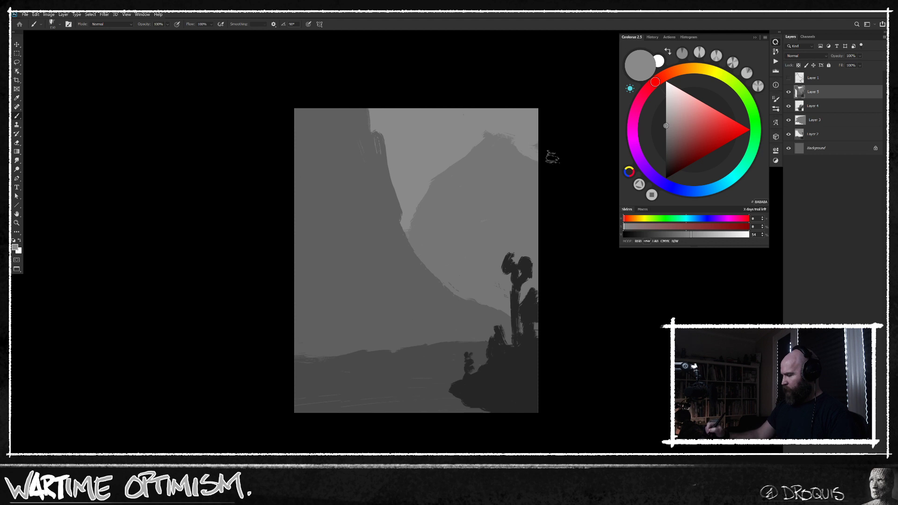
{"action": "mouse_move", "coordinate": [505, 140]}
{"action": "left_mouse_down"}
{"action": "mouse_move", "coordinate": [520, 156]}
{"action": "mouse_move", "coordinate": [480, 140]}
{"action": "mouse_move", "coordinate": [449, 175]}
{"action": "mouse_move", "coordinate": [423, 188]}
{"action": "mouse_move", "coordinate": [432, 190]}
{"action": "mouse_move", "coordinate": [421, 202]}
{"action": "left_mouse_up"}
{"action": "left_click", "coordinate": [485, 162], "text": "alt"}
{"action": "left_click", "coordinate": [453, 145], "text": "alt"}
{"action": "key", "text": "bracketleft"}
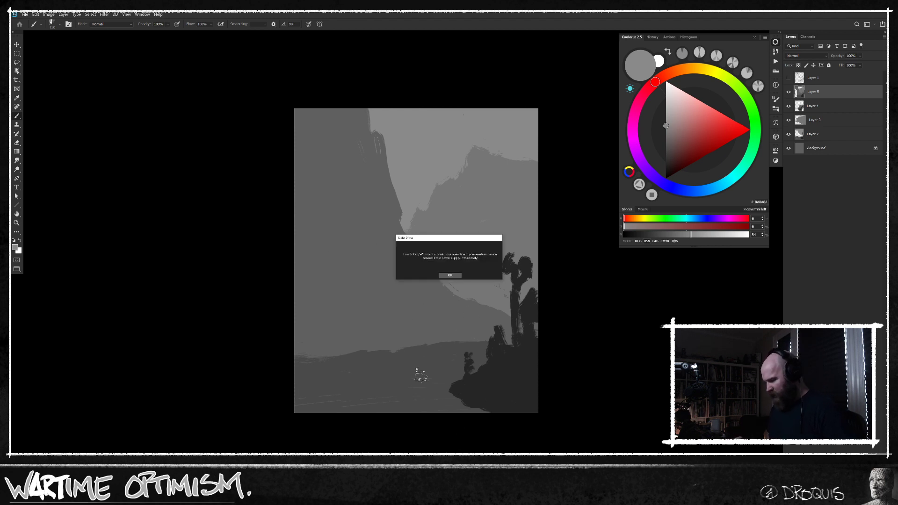
Dismiss the battery warning and mirror the canvas horizontally and back to check the composition
{"action": "left_click", "coordinate": [450, 275]}
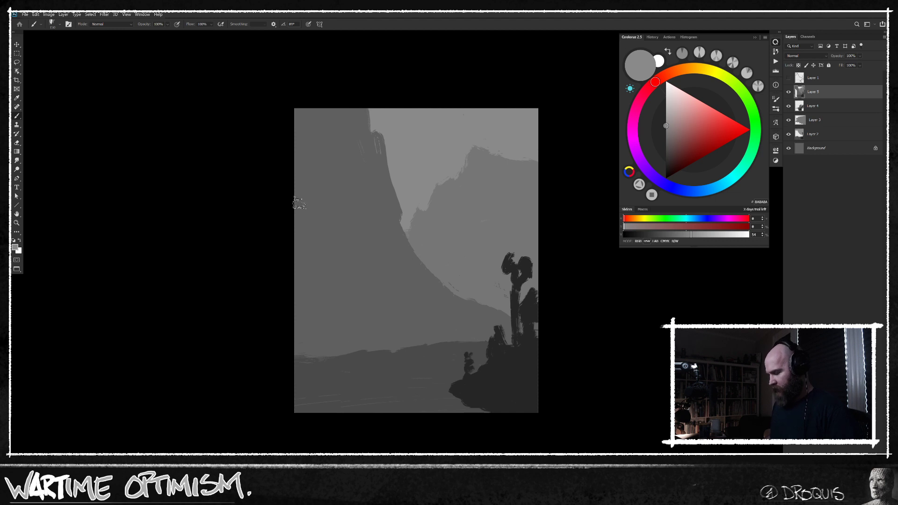
{"action": "key", "text": "ctrl+shift+h"}
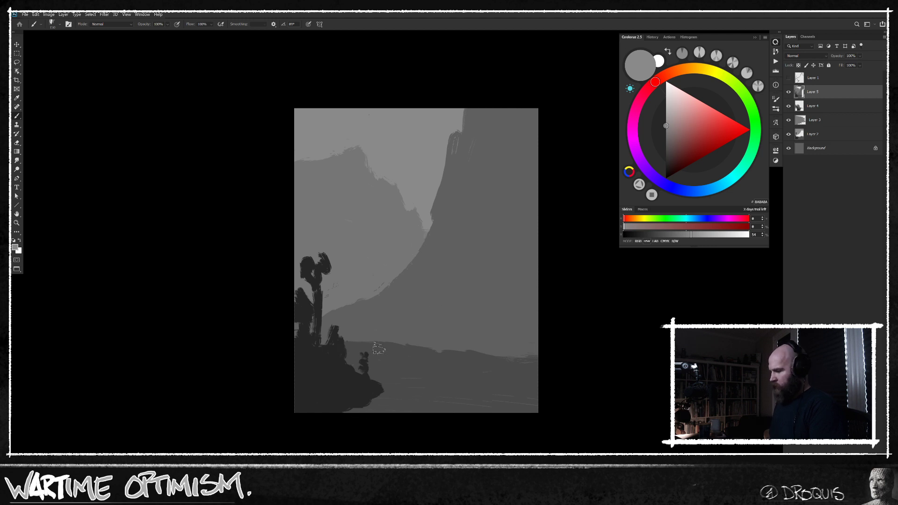
{"action": "key", "text": "ctrl+shift+h"}
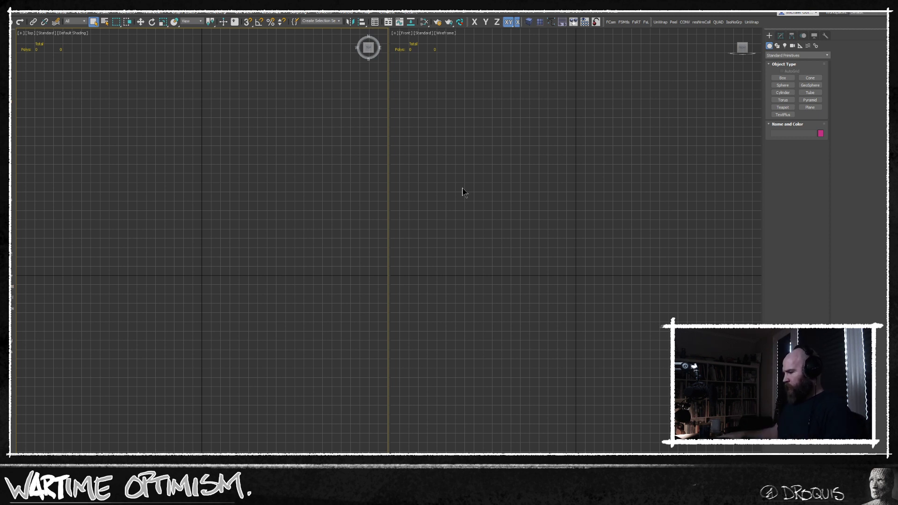
In 3ds Max, open the render setup and set the pixel aspect to 1.0
{"action": "key", "text": "m"}
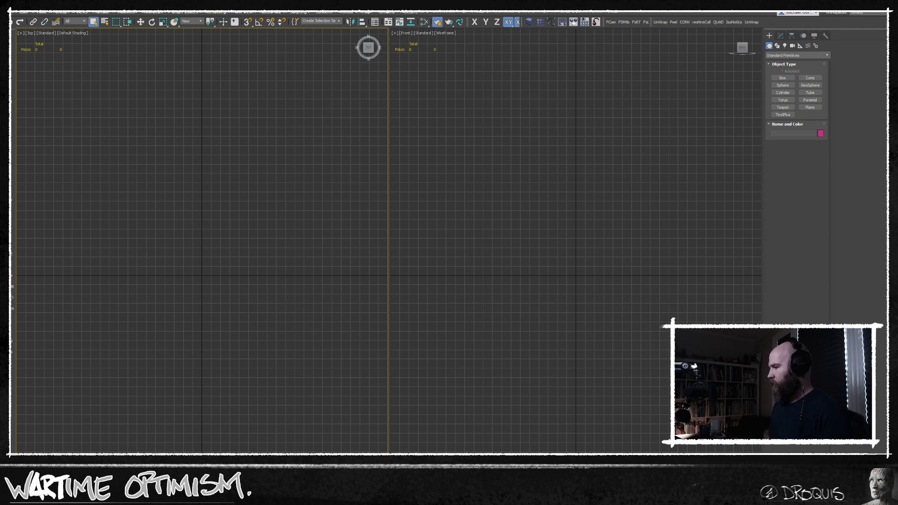
{"action": "key", "text": "F10"}
{"action": "left_click_drag", "start_coordinate": [375, 248], "coordinate": [462, 101]}
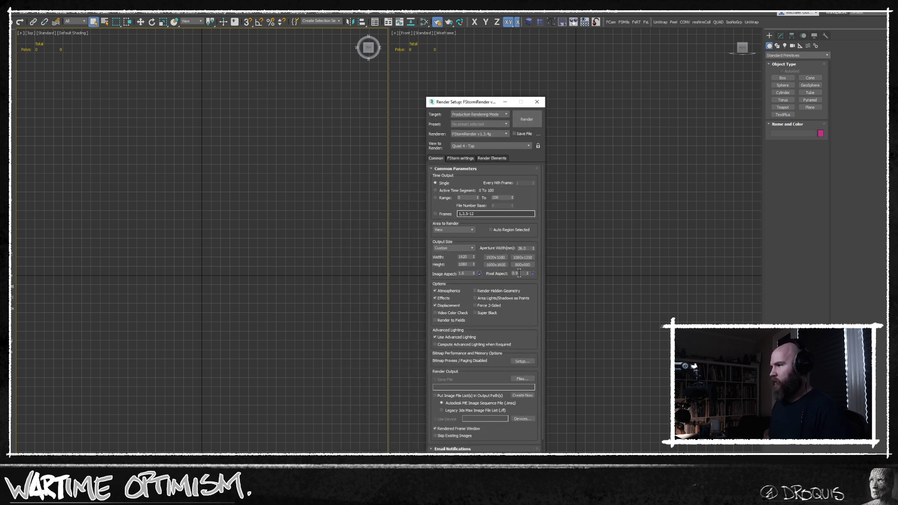
{"action": "left_click_drag", "start_coordinate": [519, 274], "coordinate": [485, 270]}
{"action": "type", "text": "1"}
{"action": "key", "text": "Return"}
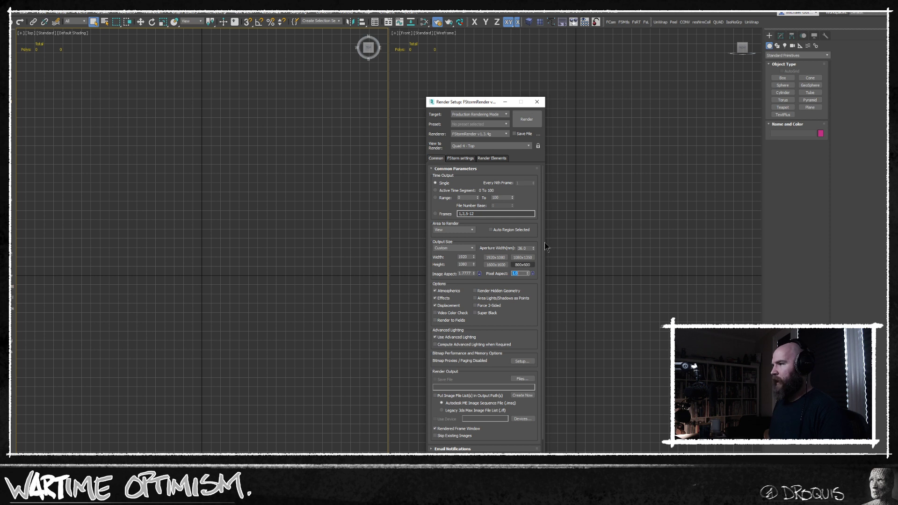
Set the render output size to 1080 wide by 1350 high and lock the image aspect
{"action": "double_click", "coordinate": [469, 257]}
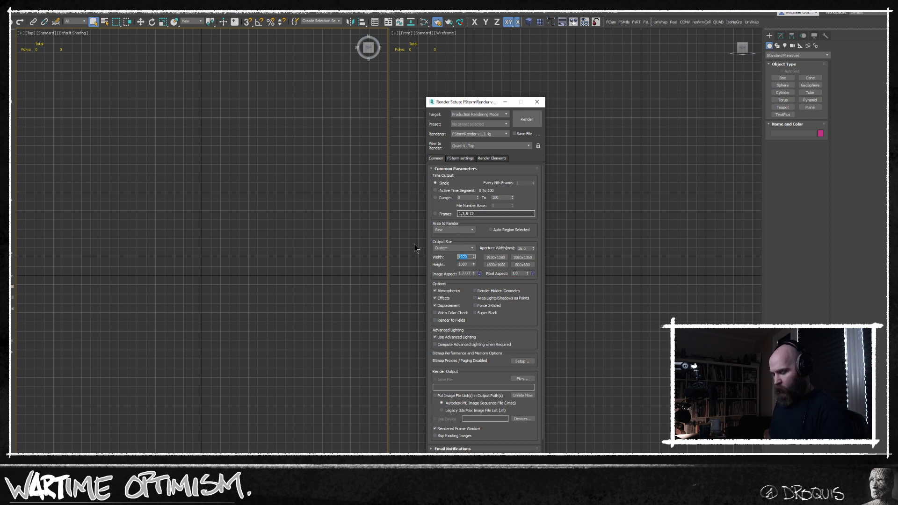
{"action": "type", "text": "1"}
{"action": "key", "text": "Tab"}
{"action": "type", "text": "1"}
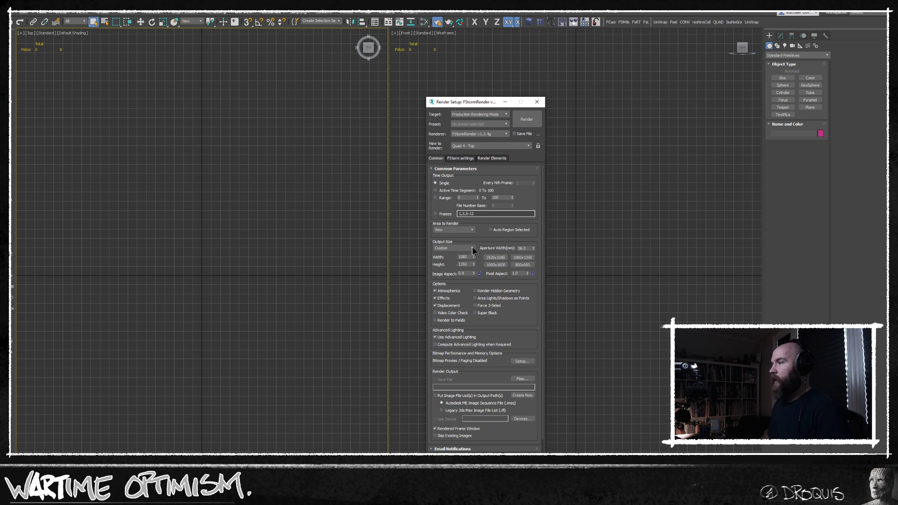
{"action": "left_click", "coordinate": [479, 273]}
Show the safe frame in the Top viewport and close the render setup
{"action": "left_click", "coordinate": [281, 254]}
{"action": "key", "text": "shift+f"}
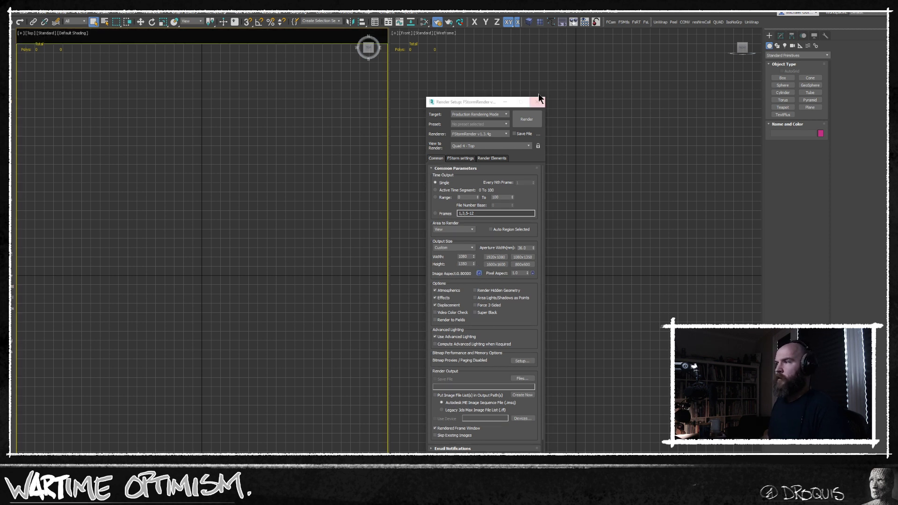
{"action": "left_click", "coordinate": [537, 102]}
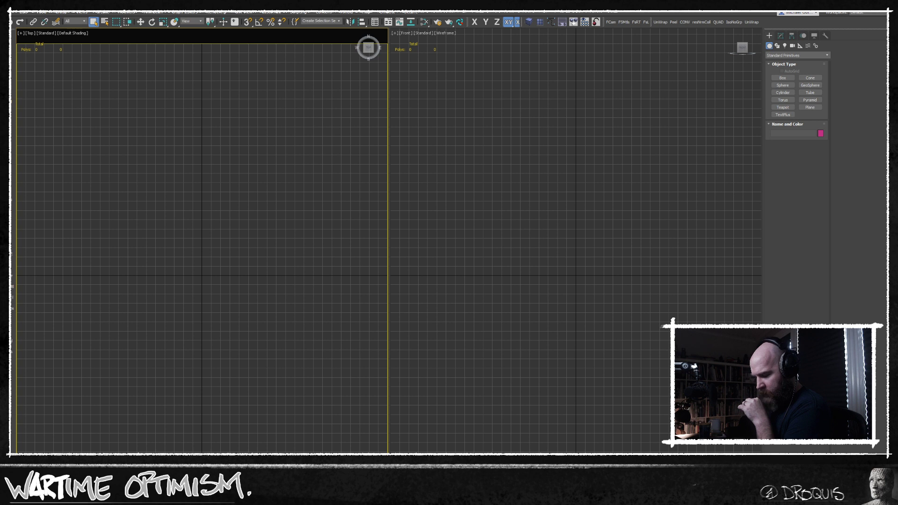
Open File Explorer and go to the HeavyMetalCover folder inside _Kitbash3d
{"action": "key", "text": "super+e"}
{"action": "middle_click", "coordinate": [176, 278]}
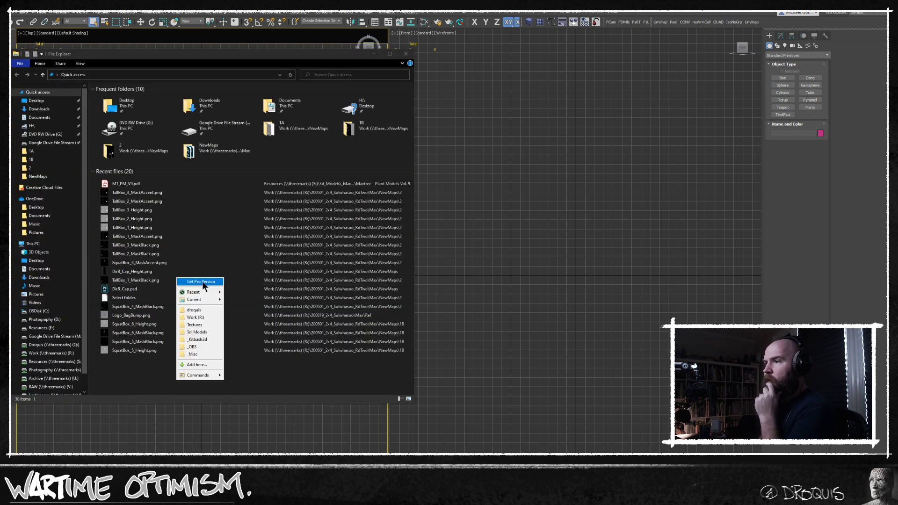
{"action": "mouse_move", "coordinate": [195, 294]}
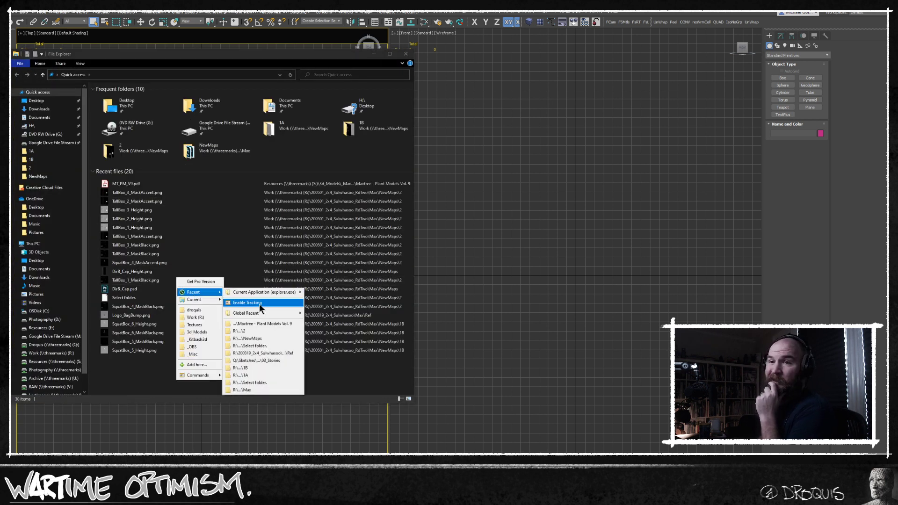
{"action": "mouse_move", "coordinate": [261, 316]}
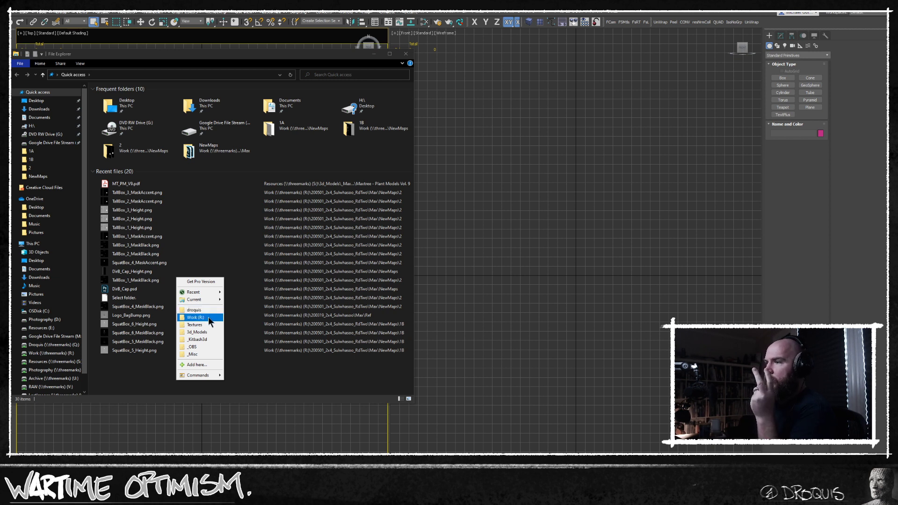
{"action": "left_click", "coordinate": [196, 339]}
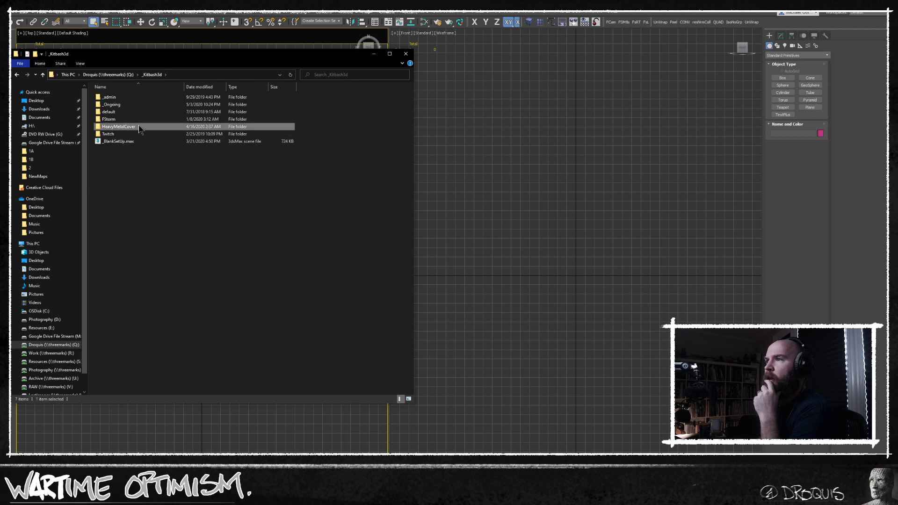
{"action": "double_click", "coordinate": [141, 125]}
Look through the People folder in 3d_Models for a usable figure, including the SurvivorWoman subfolder
{"action": "middle_click", "coordinate": [250, 230]}
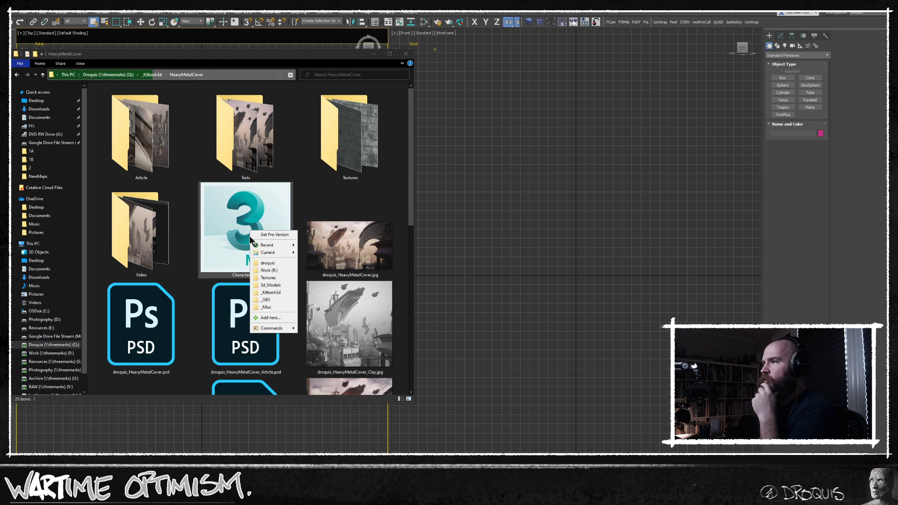
{"action": "left_click", "coordinate": [302, 207]}
{"action": "middle_click", "coordinate": [302, 207]}
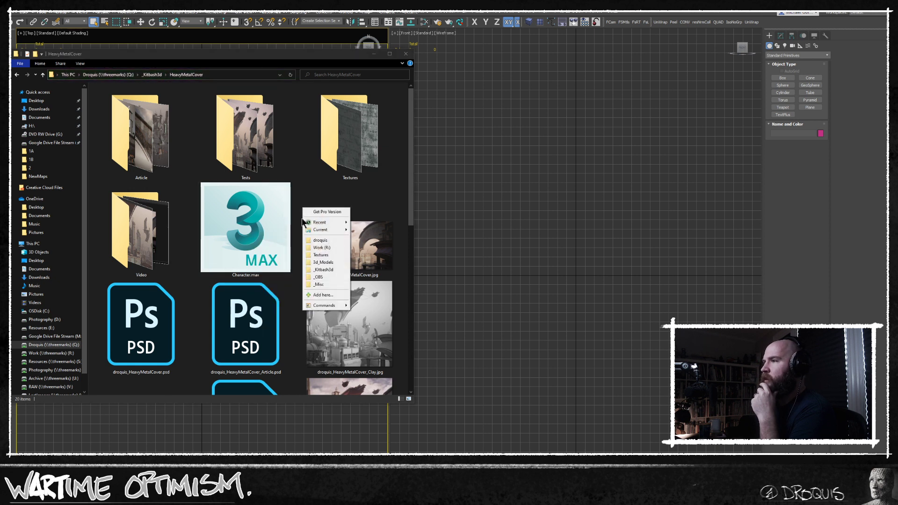
{"action": "mouse_move", "coordinate": [307, 224]}
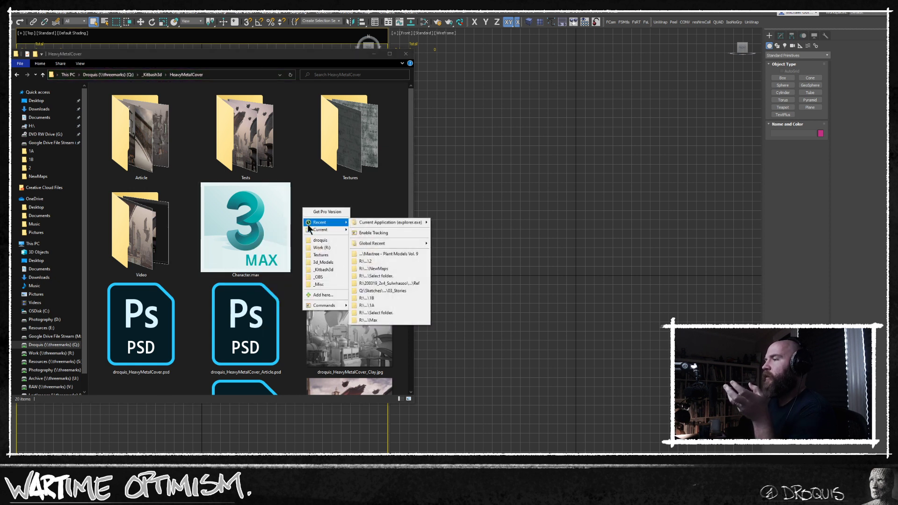
{"action": "left_click", "coordinate": [322, 263]}
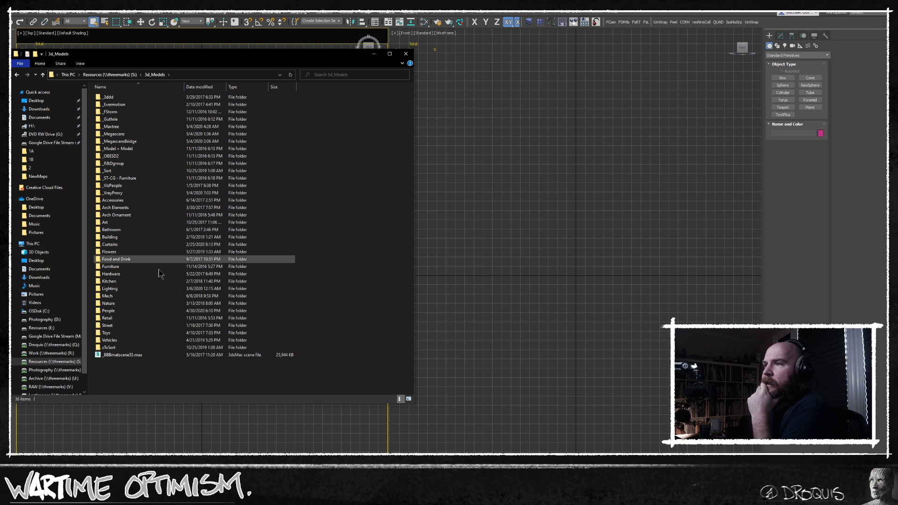
{"action": "double_click", "coordinate": [126, 311]}
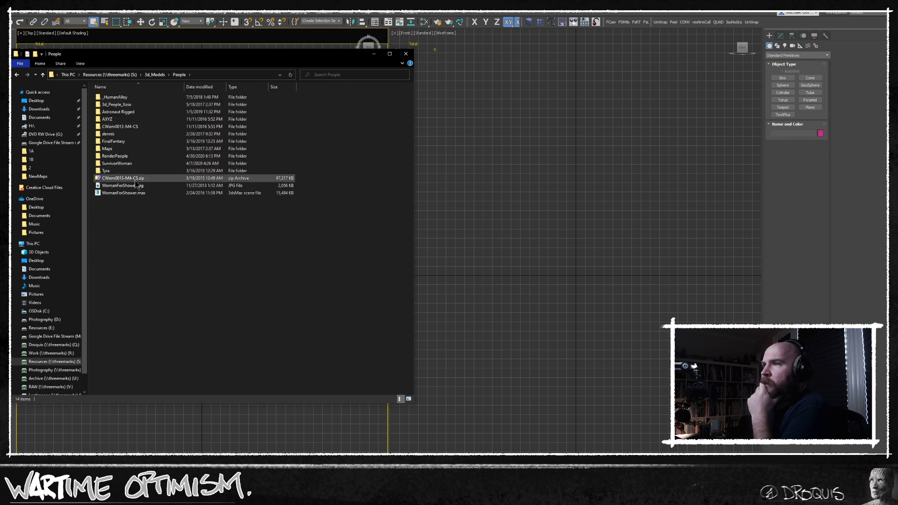
{"action": "double_click", "coordinate": [117, 163]}
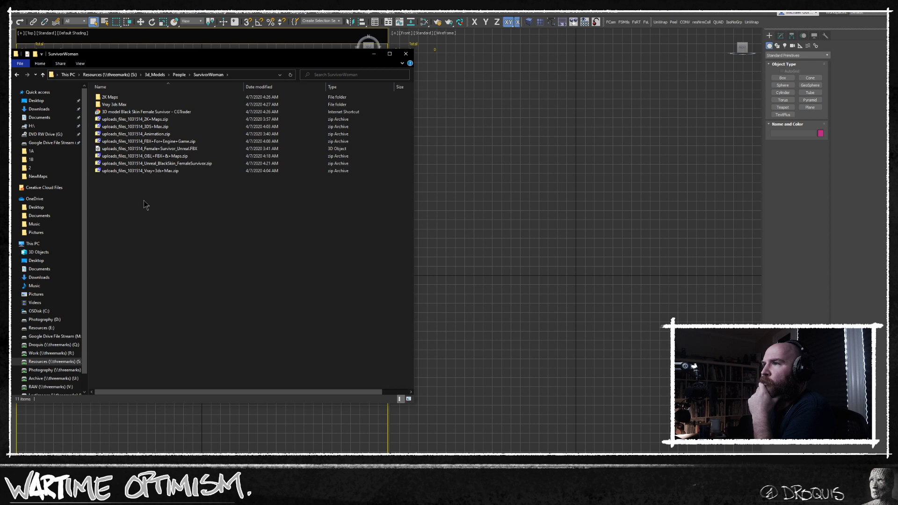
{"action": "key", "text": "alt+Left"}
Return to the HeavyMetalCover folder in _Kitbash3d, pick Character.max, and go back to the blank 3ds Max scene
{"action": "middle_click", "coordinate": [192, 242]}
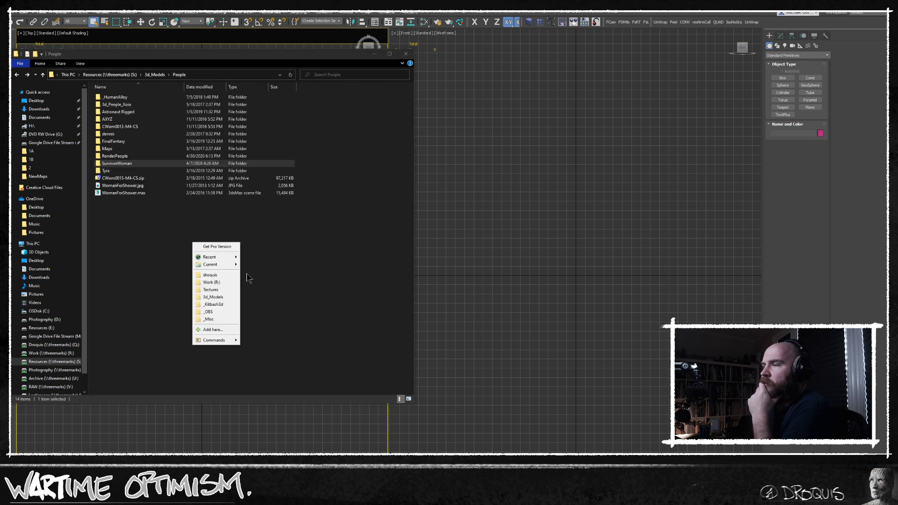
{"action": "left_click", "coordinate": [230, 304]}
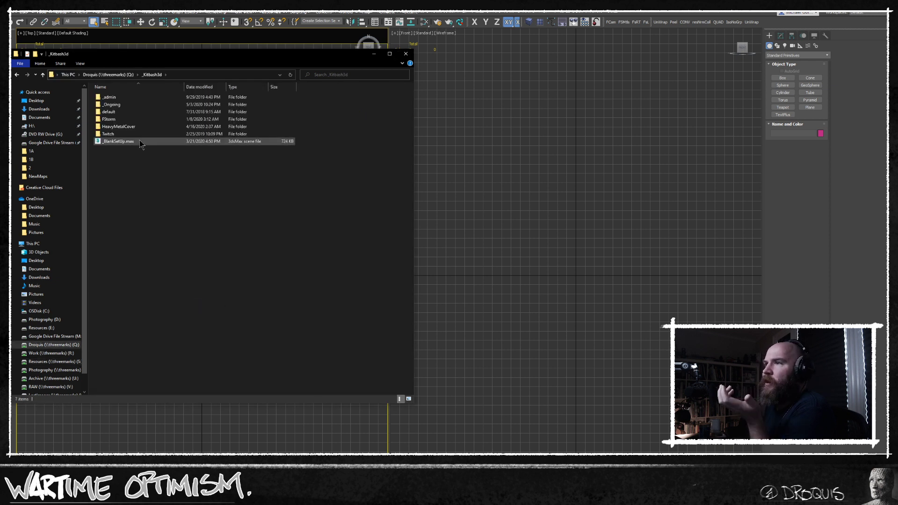
{"action": "double_click", "coordinate": [138, 126]}
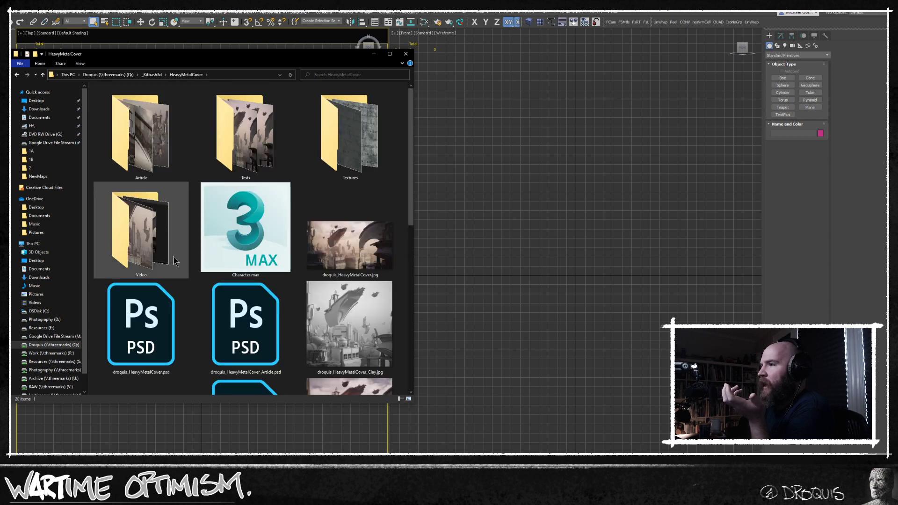
{"action": "left_click", "coordinate": [236, 236]}
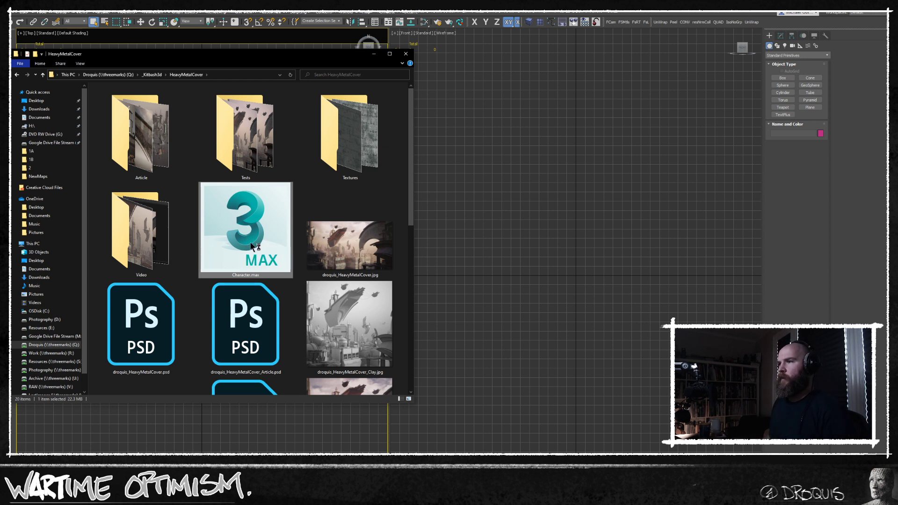
{"action": "left_click", "coordinate": [263, 453]}
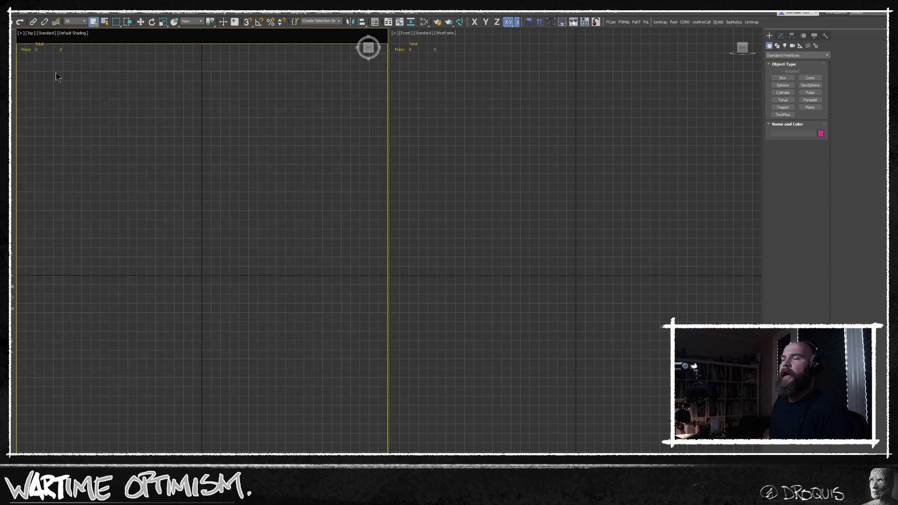
Merge a tree from MT_PM_Sciadopitys_verticillata_01_06_Fstorm.max into the scene
{"action": "left_click", "coordinate": [18, 12]}
{"action": "mouse_move", "coordinate": [53, 139]}
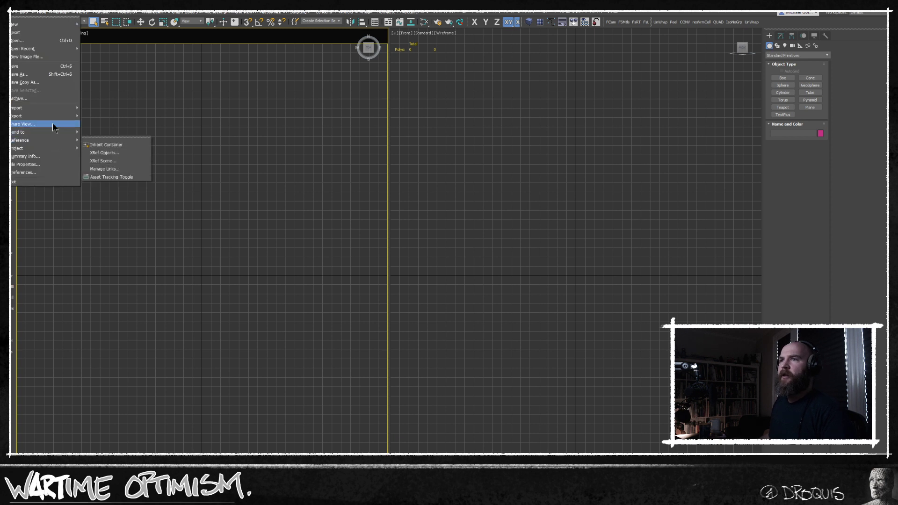
{"action": "mouse_move", "coordinate": [60, 110]}
{"action": "left_click", "coordinate": [96, 121]}
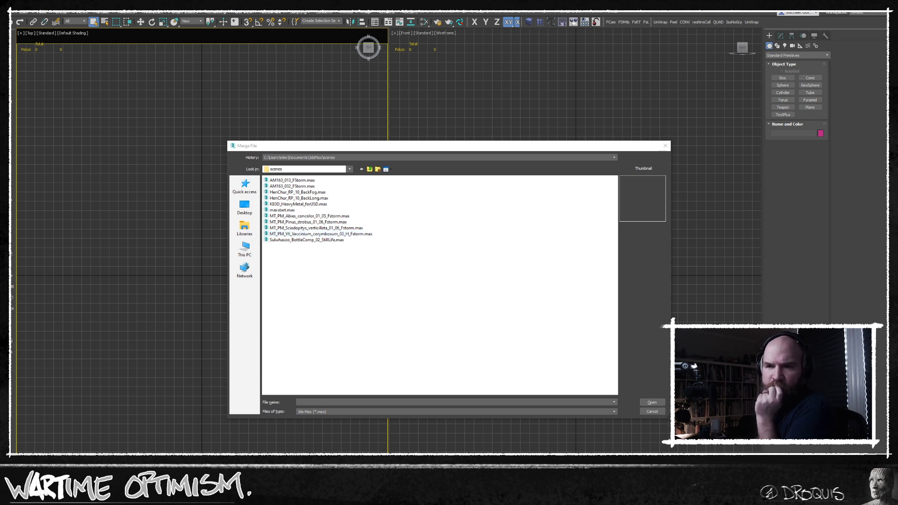
{"action": "left_click", "coordinate": [325, 229]}
{"action": "left_click", "coordinate": [652, 403]}
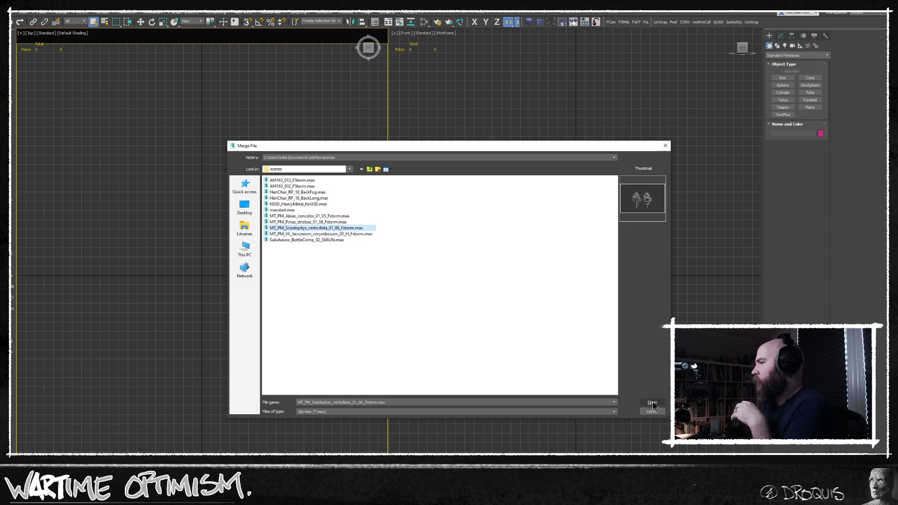
{"action": "left_click", "coordinate": [425, 226]}
{"action": "left_click", "coordinate": [477, 359]}
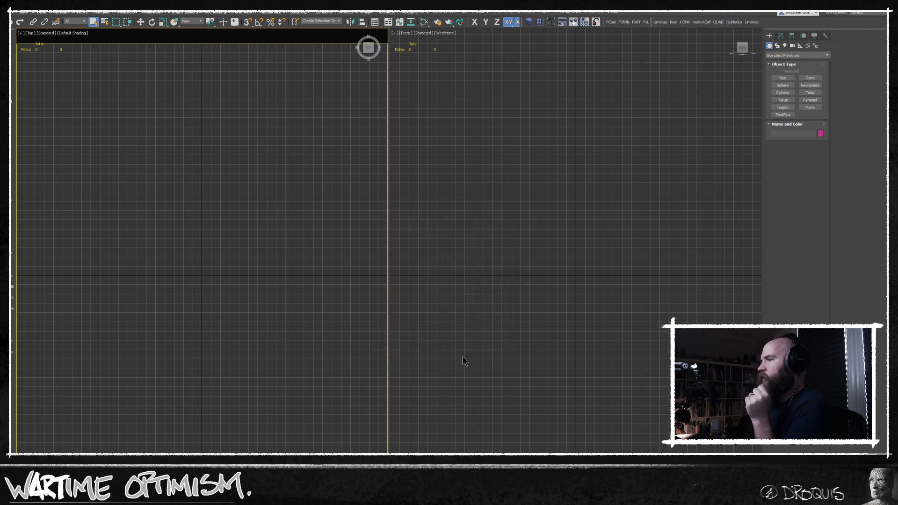
Select the merged tree and frame it in a shaded Front view and a shaded Top view, side by side
{"action": "left_click", "coordinate": [270, 287]}
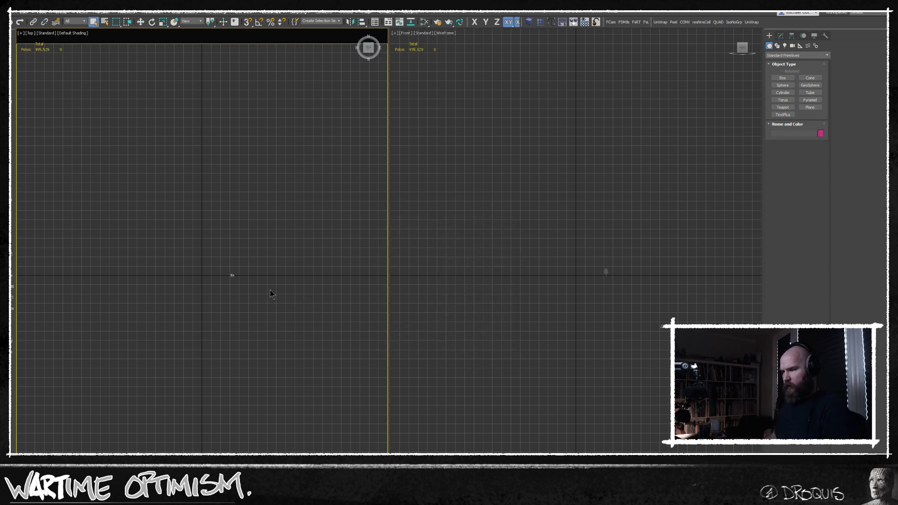
{"action": "key", "text": "f"}
{"action": "key", "text": "z"}
{"action": "left_click", "coordinate": [213, 296]}
{"action": "middle_click", "coordinate": [578, 353]}
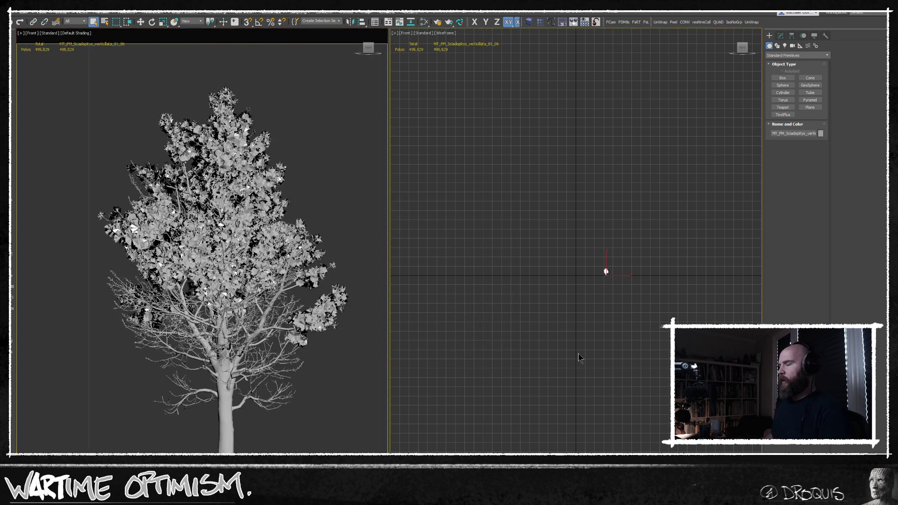
{"action": "key", "text": "t"}
{"action": "key", "text": "F3"}
{"action": "key", "text": "z"}
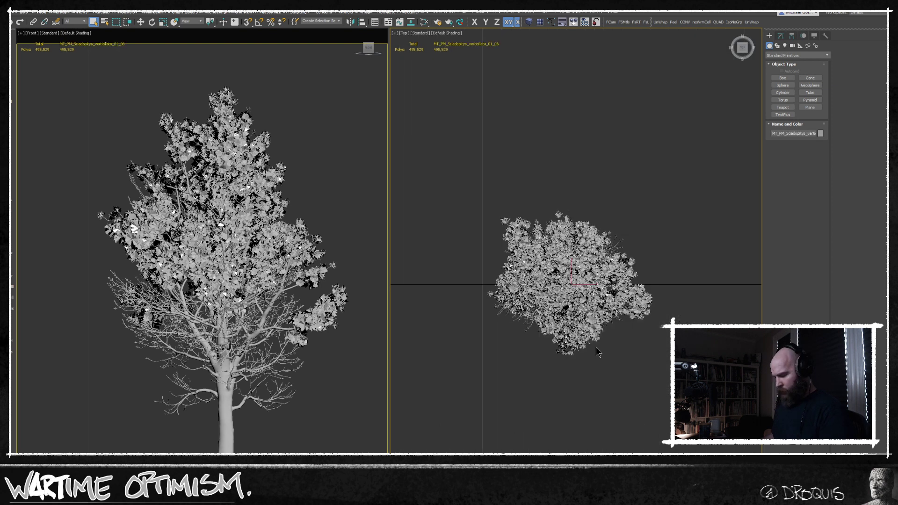
Change the Front viewport to Perspective and frame the whole tree small, right of centre, with its trunk base below the horizon
{"action": "key", "text": "h"}
{"action": "left_click", "coordinate": [504, 350]}
{"action": "left_click", "coordinate": [528, 363]}
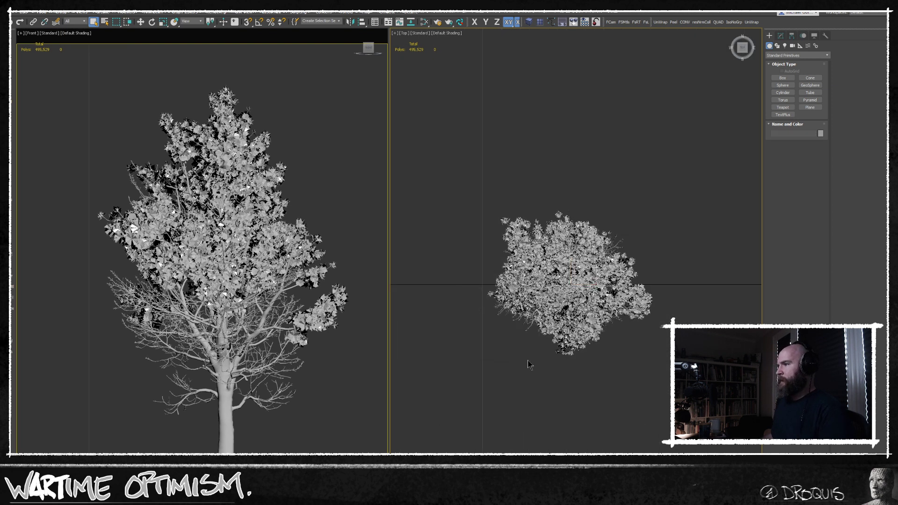
{"action": "middle_click_drag", "start_coordinate": [528, 361], "coordinate": [597, 344]}
{"action": "left_click", "coordinate": [319, 337]}
{"action": "left_click", "coordinate": [257, 304]}
{"action": "scroll", "coordinate": [319, 373], "scroll_direction": "down", "scroll_amount": 4}
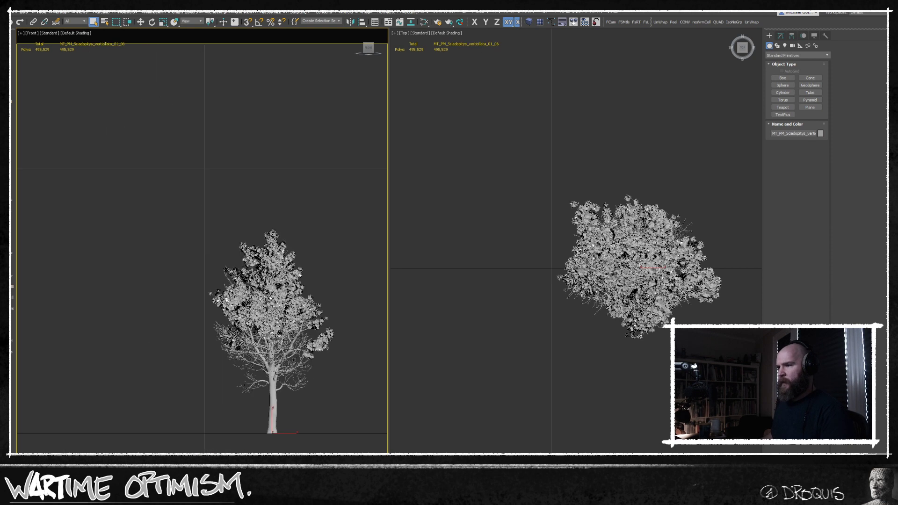
{"action": "key", "text": "p"}
{"action": "scroll", "coordinate": [268, 384], "scroll_direction": "up", "scroll_amount": 2}
{"action": "middle_click_drag", "start_coordinate": [236, 363], "coordinate": [278, 292]}
{"action": "scroll", "coordinate": [235, 302], "scroll_direction": "down", "scroll_amount": 3}
{"action": "scroll", "coordinate": [235, 303], "scroll_direction": "down", "scroll_amount": 3}
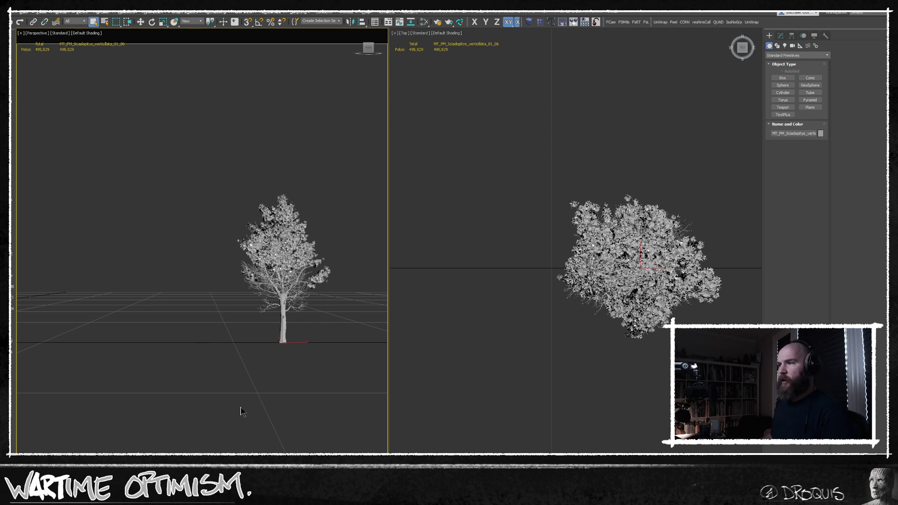
{"action": "left_click", "coordinate": [603, 340]}
{"action": "left_click", "coordinate": [265, 243]}
{"action": "middle_click_drag", "start_coordinate": [246, 280], "coordinate": [239, 266]}
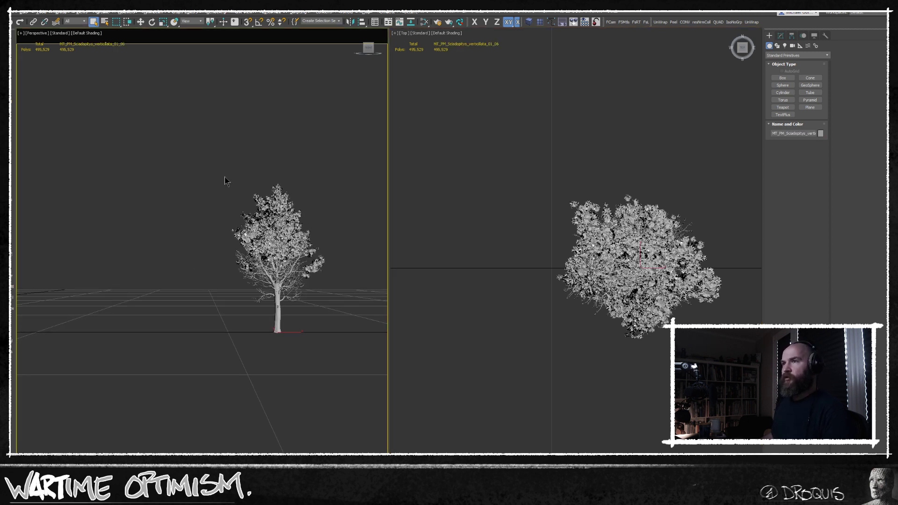
Create an FStorm camera from the Perspective view and change the Top viewport to Front
{"action": "left_click", "coordinate": [611, 22]}
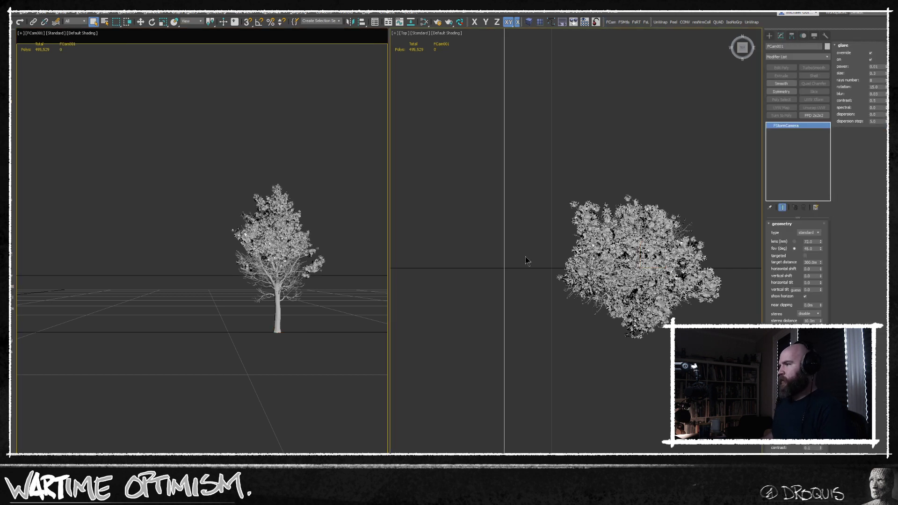
{"action": "key", "text": "f"}
{"action": "middle_click_drag", "start_coordinate": [604, 370], "coordinate": [595, 384]}
{"action": "left_click_drag", "start_coordinate": [524, 321], "coordinate": [523, 321]}
{"action": "left_click", "coordinate": [351, 212]}
{"action": "key", "text": "ctrl+z"}
{"action": "key", "text": "ctrl+z"}
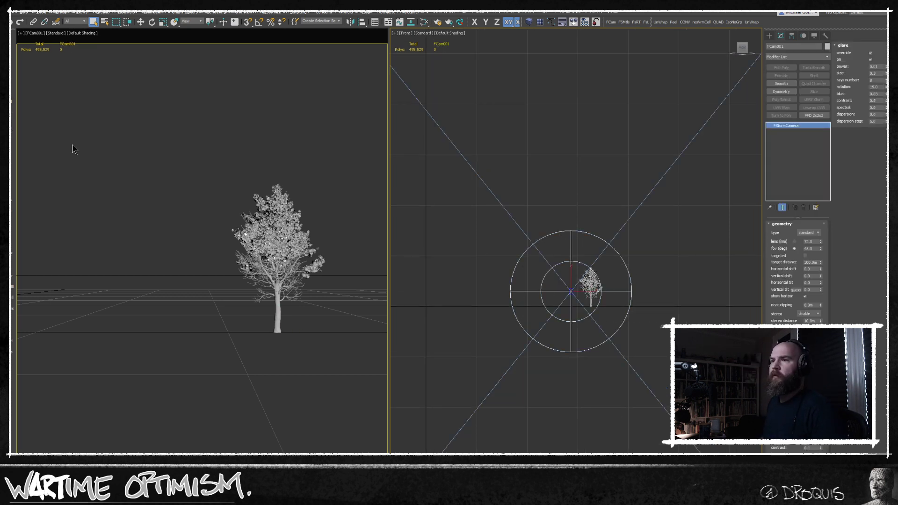
Select both the camera and the tree and move them straight up, well above the ground line
{"action": "key", "text": "ctrl+a"}
{"action": "key", "text": "w"}
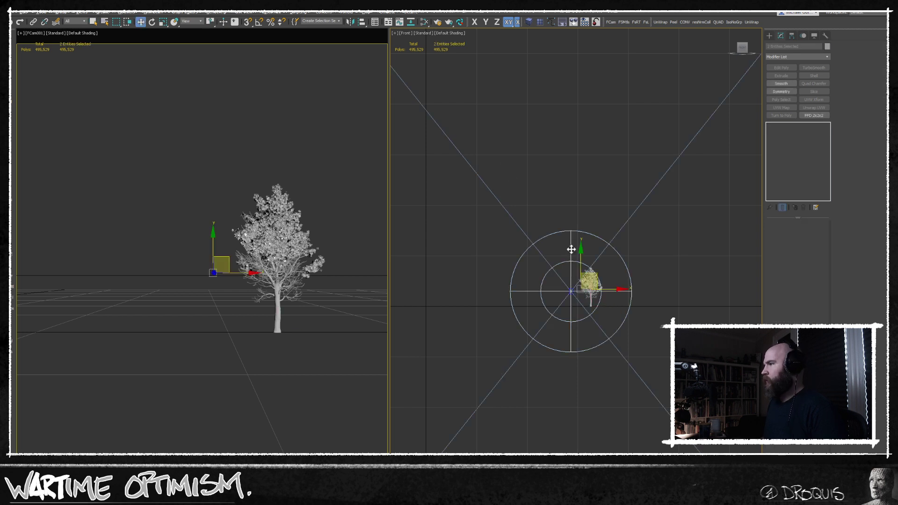
{"action": "left_click_drag", "start_coordinate": [582, 254], "coordinate": [547, 141]}
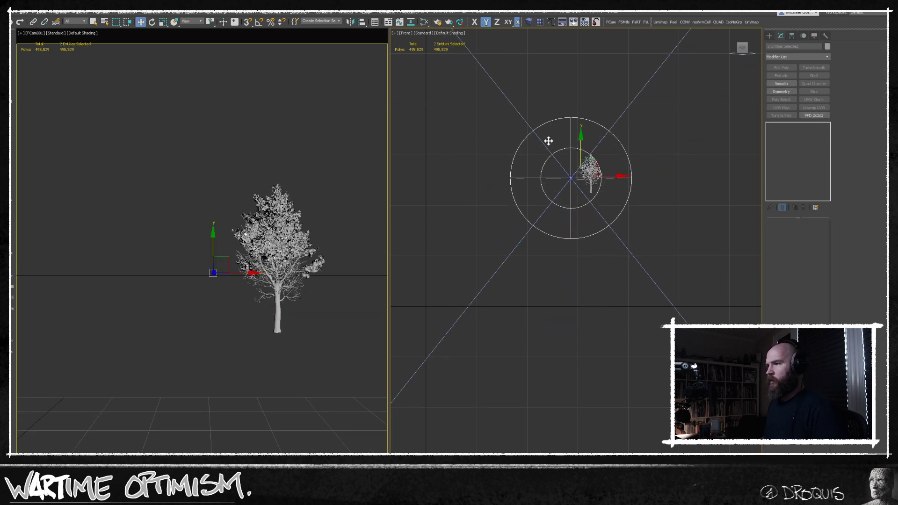
Set the camera's vertical shift to about -0.16 so the horizon and tree sit lower in the frame
{"action": "left_click", "coordinate": [535, 225]}
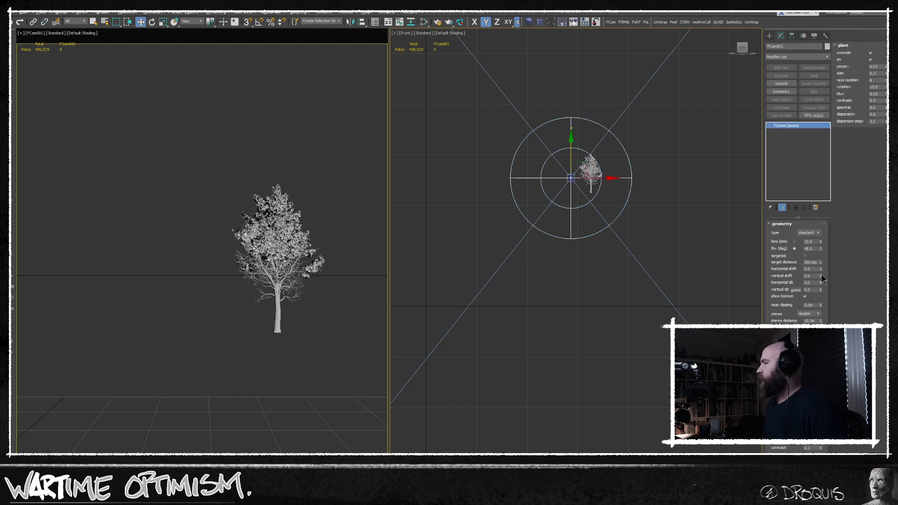
{"action": "left_click_drag", "start_coordinate": [821, 275], "coordinate": [821, 292]}
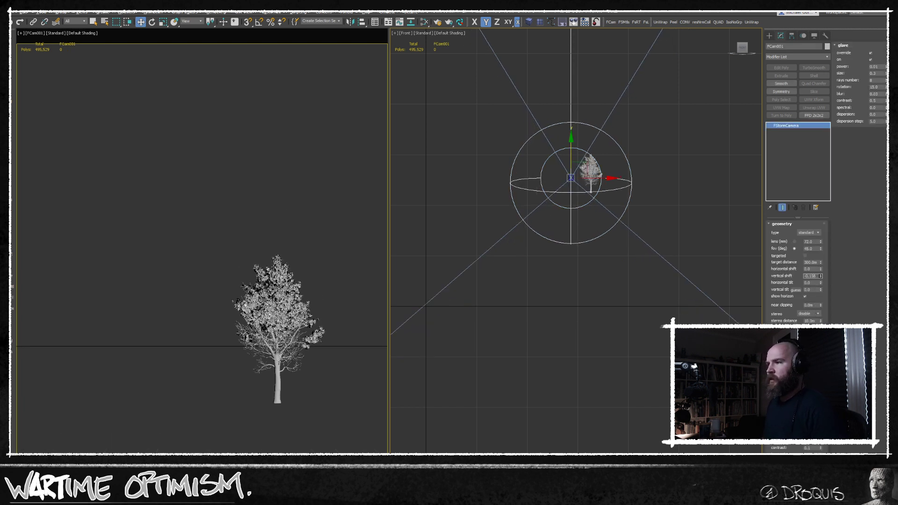
{"action": "left_click", "coordinate": [612, 366]}
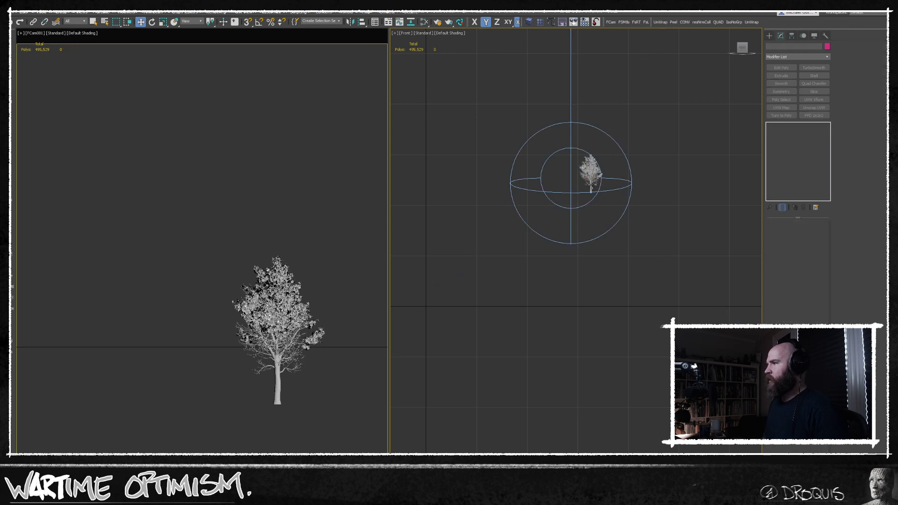
Select the FStorm camera and define its view by lens length, set to 50 mm
{"action": "left_click", "coordinate": [593, 173]}
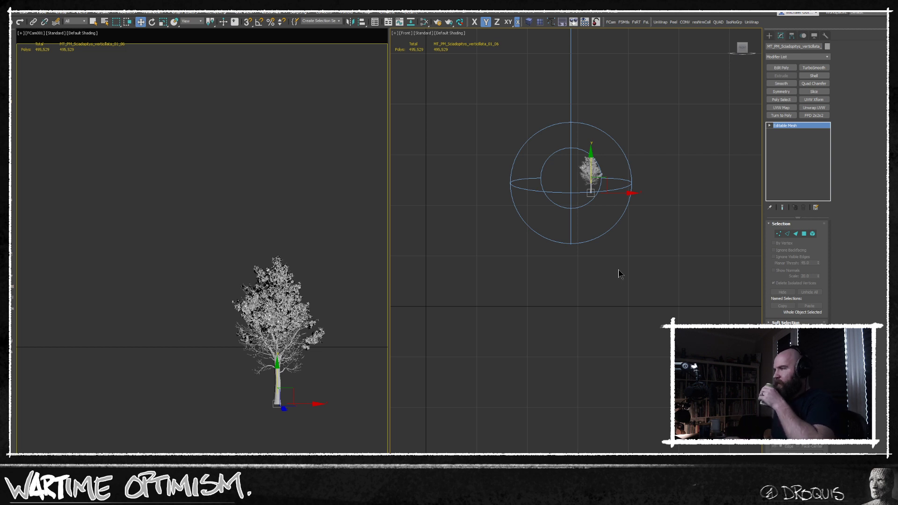
{"action": "left_click", "coordinate": [663, 256]}
{"action": "left_click_drag", "start_coordinate": [575, 266], "coordinate": [635, 236]}
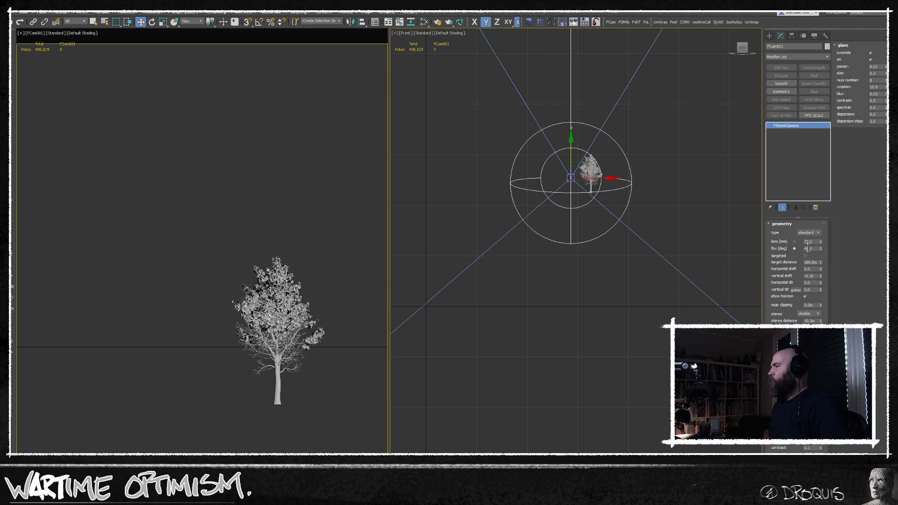
{"action": "left_click", "coordinate": [794, 242]}
{"action": "left_click", "coordinate": [809, 241]}
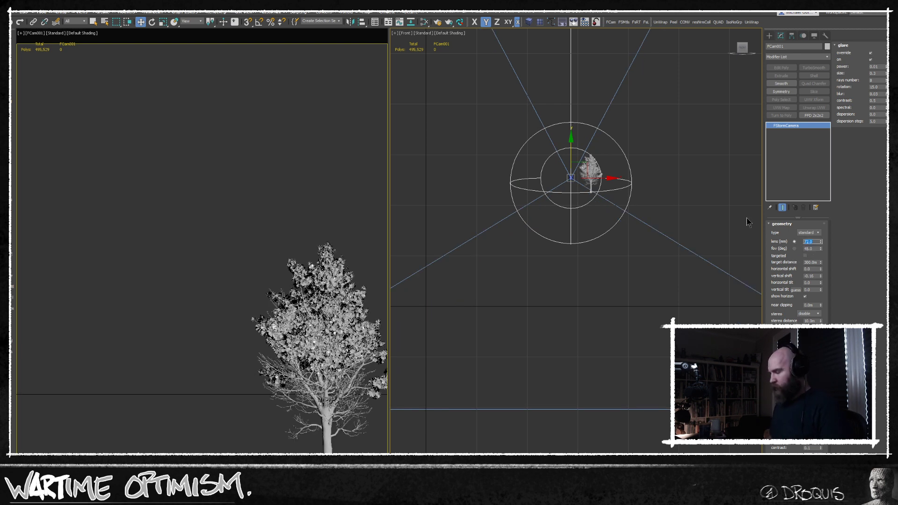
{"action": "type", "text": "50"}
{"action": "key", "text": "Return"}
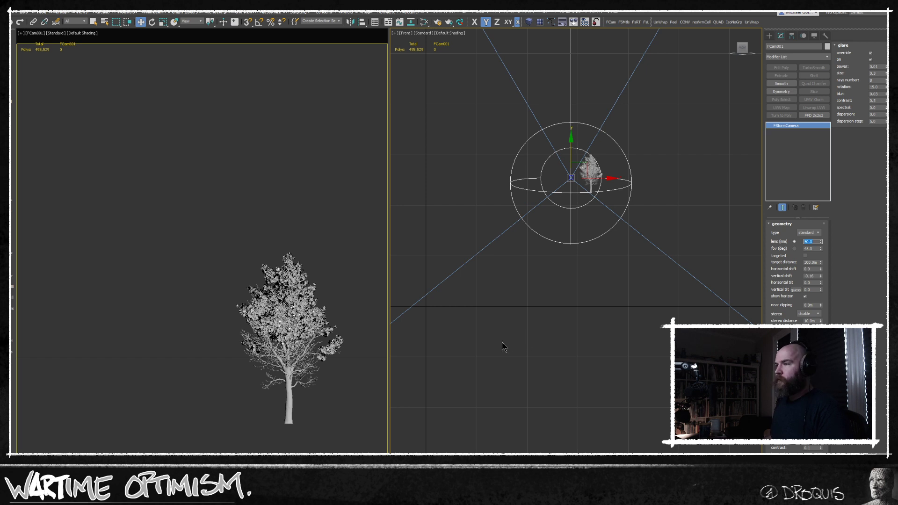
In the Top view, move the camera straight back from the tree so the tree appears smaller in the frame
{"action": "middle_click_drag", "start_coordinate": [543, 291], "coordinate": [583, 140]}
{"action": "key", "text": "t"}
{"action": "scroll", "coordinate": [570, 328], "scroll_direction": "up", "scroll_amount": 4}
{"action": "middle_click_drag", "start_coordinate": [571, 340], "coordinate": [570, 231]}
{"action": "left_click_drag", "start_coordinate": [571, 228], "coordinate": [584, 329]}
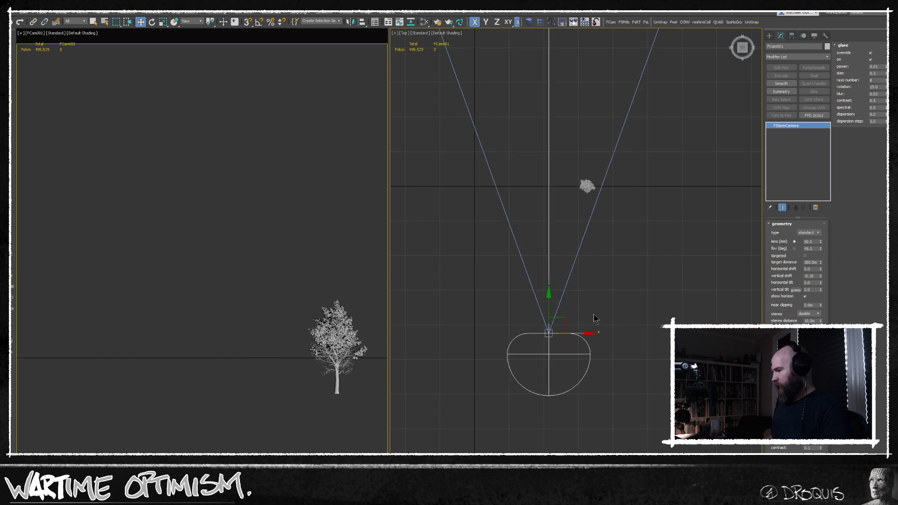
In the Front view, move the tree up and slightly left so its trunk base sits just below the horizon, and return to Top
{"action": "left_click", "coordinate": [644, 296]}
{"action": "left_click", "coordinate": [584, 189]}
{"action": "key", "text": "f"}
{"action": "key", "text": "z"}
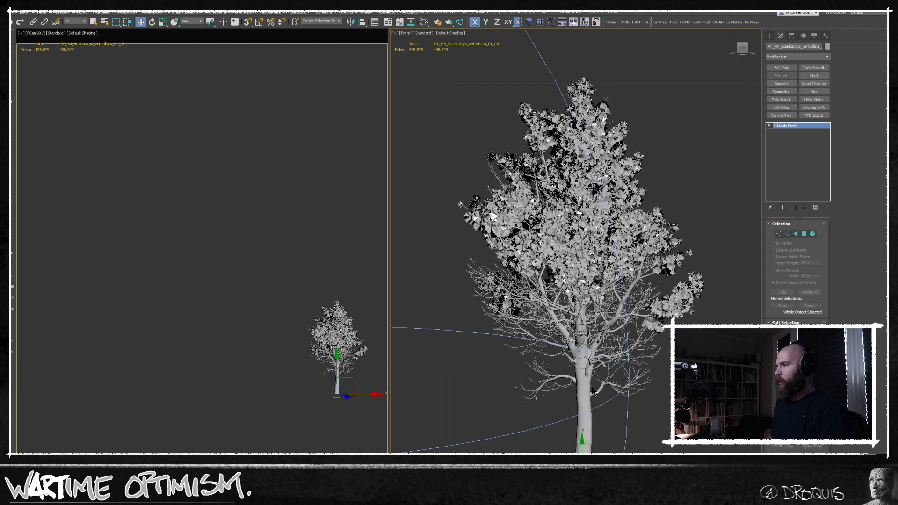
{"action": "scroll", "coordinate": [596, 388], "scroll_direction": "down", "scroll_amount": 3}
{"action": "left_click_drag", "start_coordinate": [598, 317], "coordinate": [599, 258]}
{"action": "left_click_drag", "start_coordinate": [629, 311], "coordinate": [616, 310]}
{"action": "left_click", "coordinate": [612, 370]}
{"action": "key", "text": "q"}
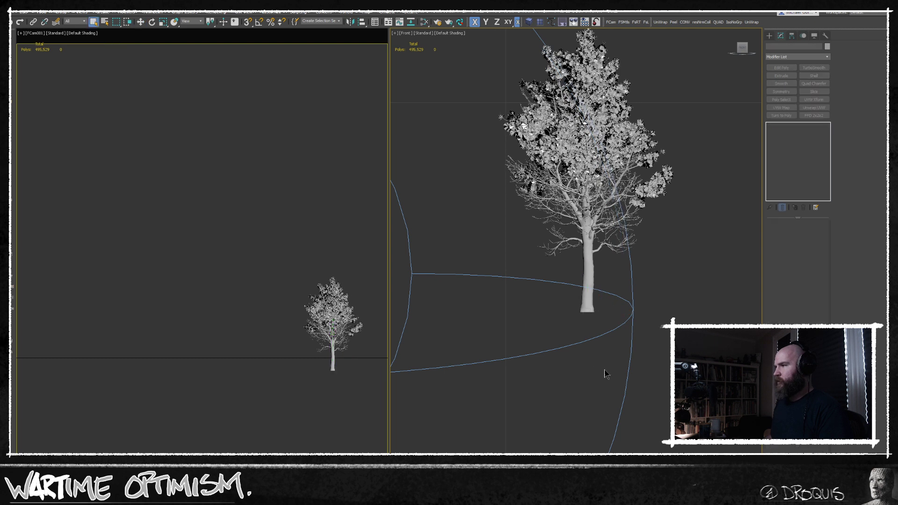
{"action": "key", "text": "t"}
{"action": "scroll", "coordinate": [577, 308], "scroll_direction": "down", "scroll_amount": 3}
{"action": "middle_click_drag", "start_coordinate": [559, 391], "coordinate": [551, 284]}
{"action": "scroll", "coordinate": [577, 308], "scroll_direction": "up", "scroll_amount": 5}
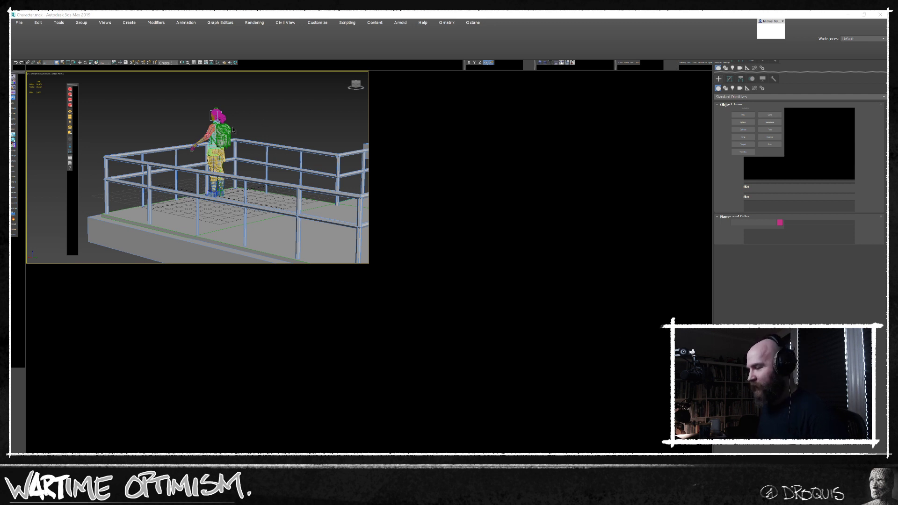
In the Character.max scene, delete the railing platform around the character and maximise the view of the figure
{"action": "left_click", "coordinate": [278, 176]}
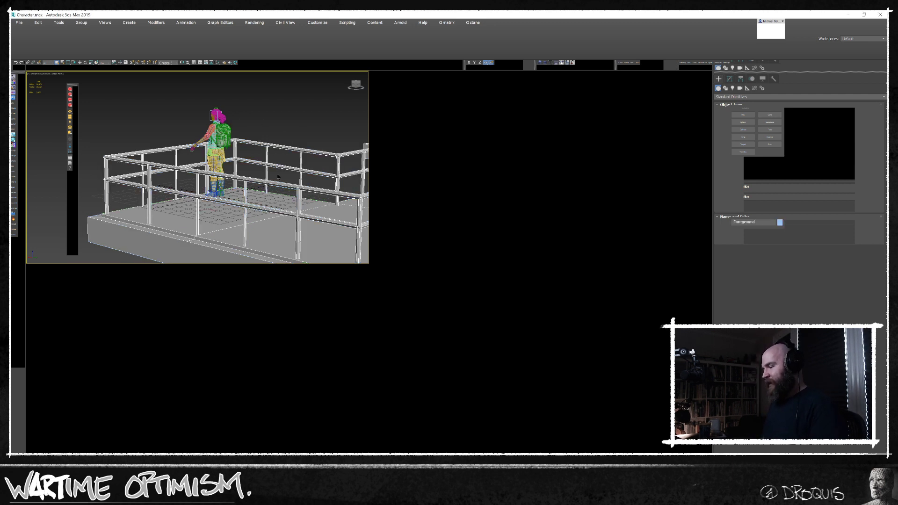
{"action": "key", "text": "Delete"}
{"action": "key", "text": "alt+w"}
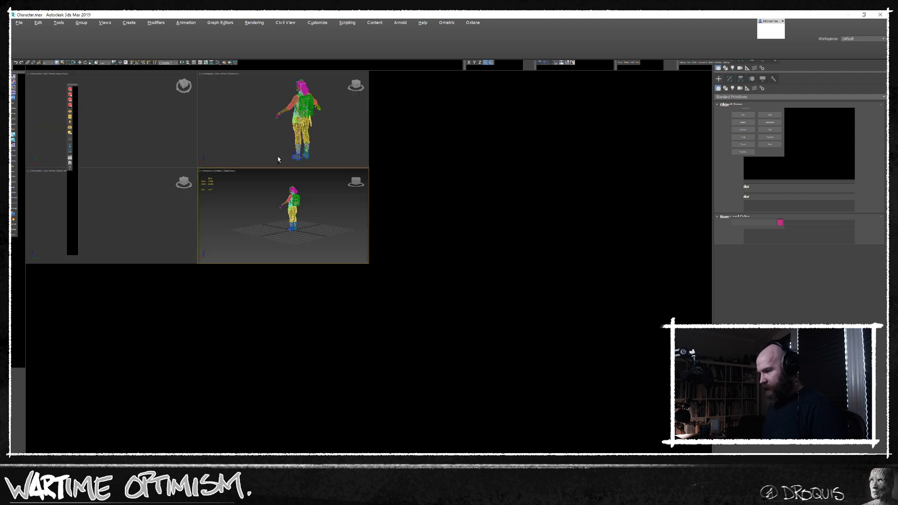
{"action": "key", "text": "alt+w"}
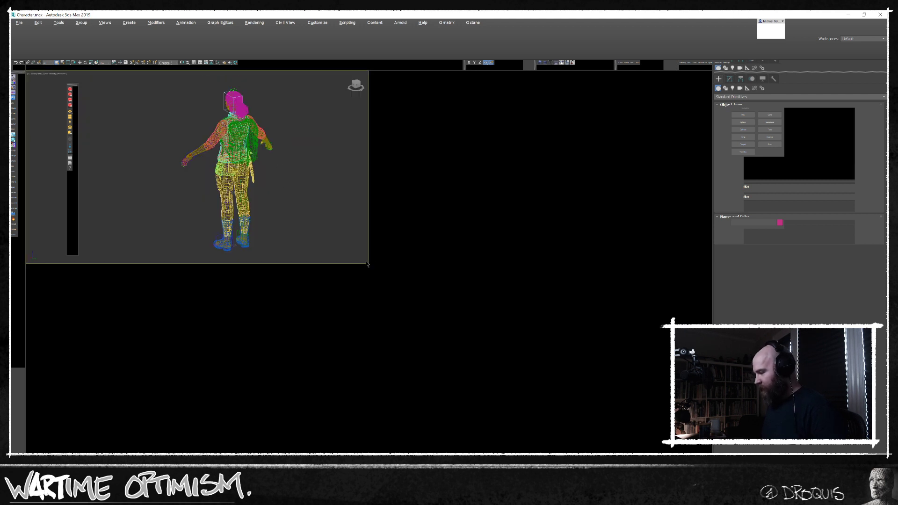
Check the whole character from the front and select everything in the character scene
{"action": "left_click_drag", "start_coordinate": [294, 132], "coordinate": [191, 176]}
{"action": "key", "text": "f"}
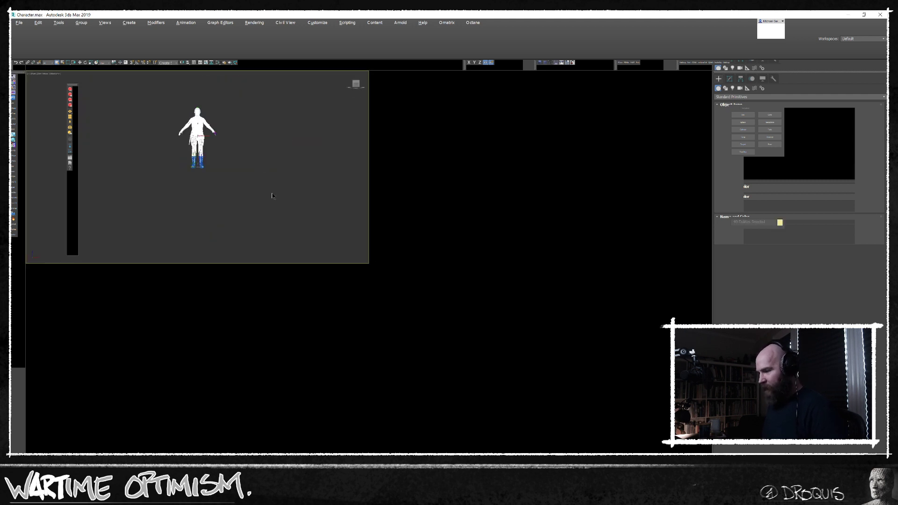
{"action": "scroll", "coordinate": [222, 160], "scroll_direction": "up", "scroll_amount": 5}
{"action": "middle_click_drag", "start_coordinate": [244, 155], "coordinate": [244, 181], "text": "alt"}
{"action": "left_click", "coordinate": [245, 178]}
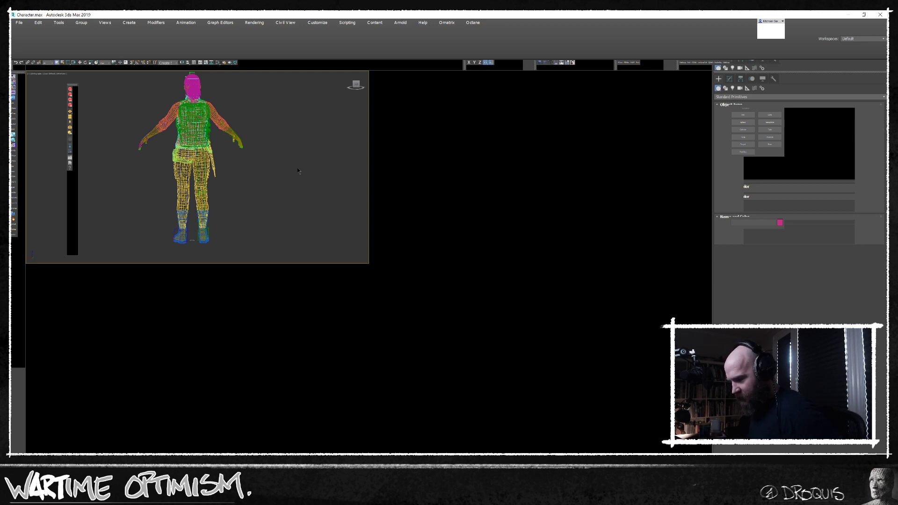
{"action": "scroll", "coordinate": [256, 188], "scroll_direction": "down", "scroll_amount": 5}
{"action": "key", "text": "ctrl+a"}
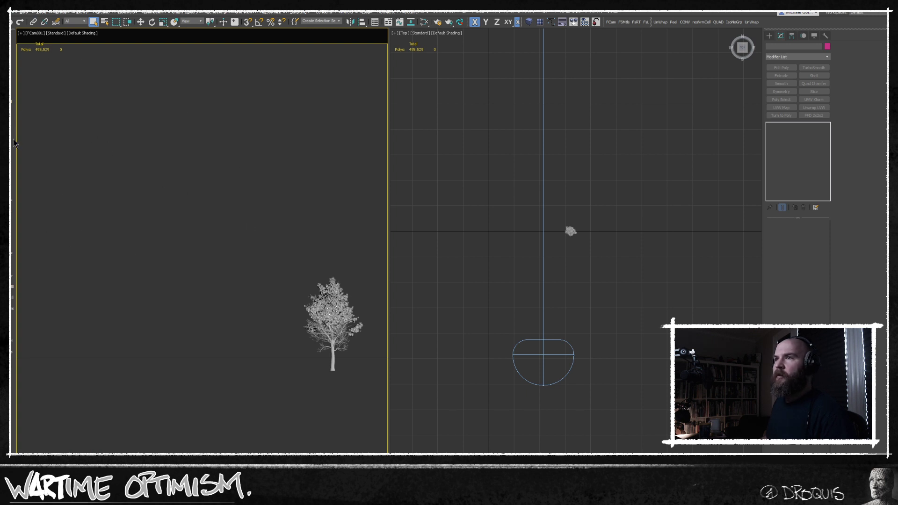
Back in the landscape scene, paste in the character and frame her from head to feet in the Front view
{"action": "left_click", "coordinate": [12, 257]}
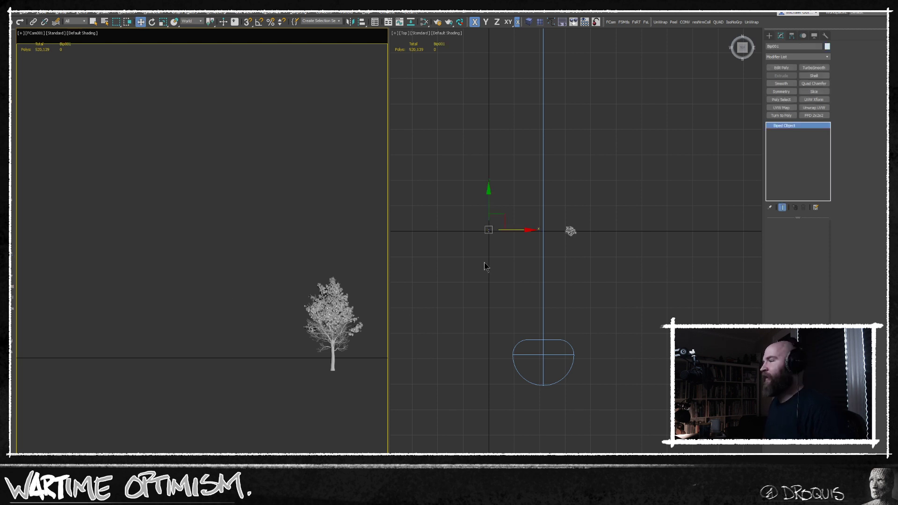
{"action": "key", "text": "f"}
{"action": "scroll", "coordinate": [481, 291], "scroll_direction": "down", "scroll_amount": 3}
{"action": "middle_click_drag", "start_coordinate": [501, 269], "coordinate": [593, 308]}
{"action": "middle_click_drag", "start_coordinate": [488, 315], "coordinate": [592, 226]}
{"action": "middle_click_drag", "start_coordinate": [530, 378], "coordinate": [543, 266]}
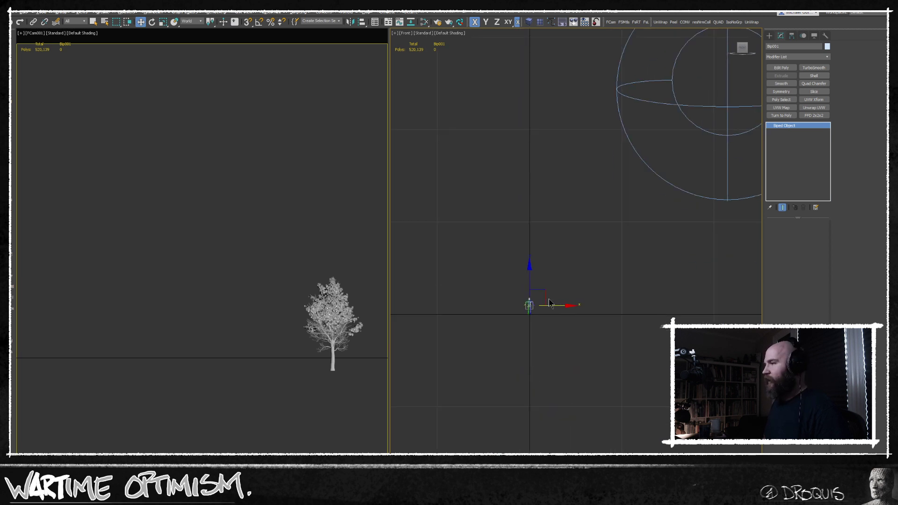
{"action": "scroll", "coordinate": [526, 305], "scroll_direction": "up", "scroll_amount": 6}
{"action": "left_click", "coordinate": [585, 347]}
{"action": "scroll", "coordinate": [543, 330], "scroll_direction": "up", "scroll_amount": 4}
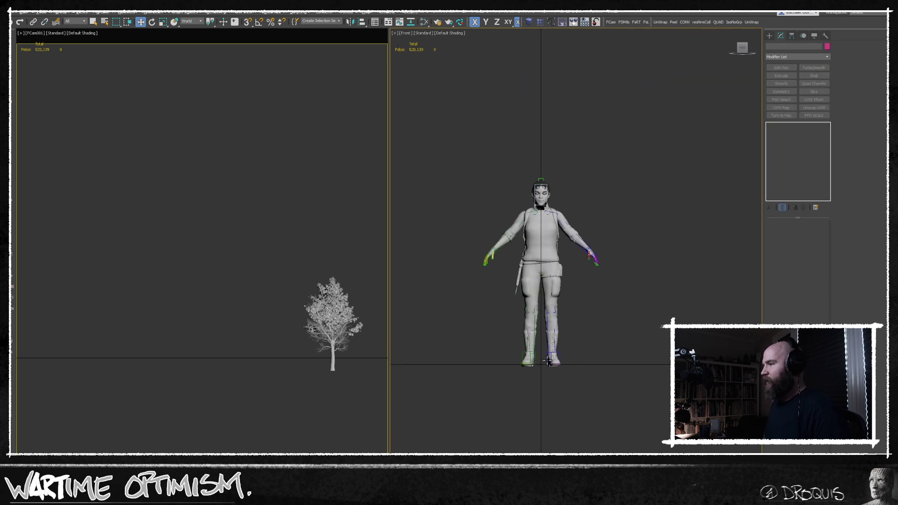
Select all the character's parts, then use the Select Objects list to pick only the Bip001 root
{"action": "scroll", "coordinate": [620, 238], "scroll_direction": "up", "scroll_amount": 2}
{"action": "left_click", "coordinate": [541, 315]}
{"action": "scroll", "coordinate": [543, 282], "scroll_direction": "down", "scroll_amount": 3}
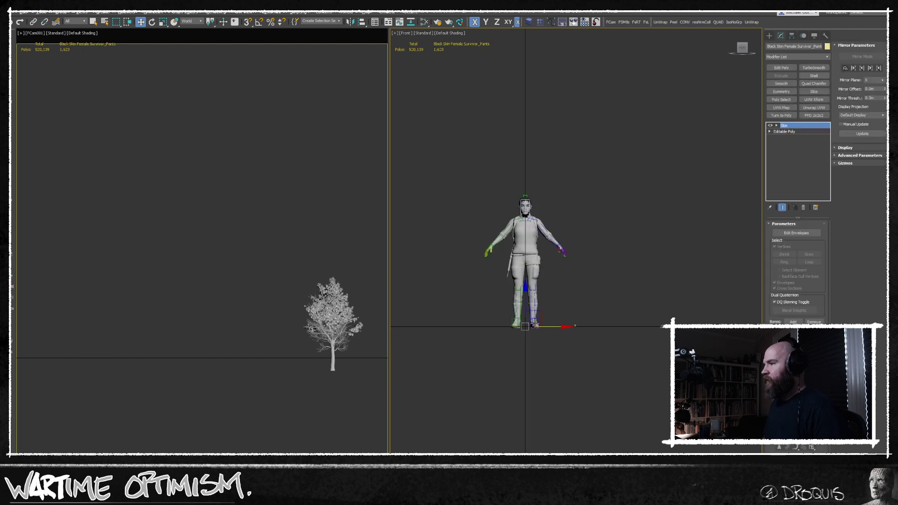
{"action": "left_click", "coordinate": [593, 281]}
{"action": "left_click_drag", "start_coordinate": [619, 188], "coordinate": [467, 385]}
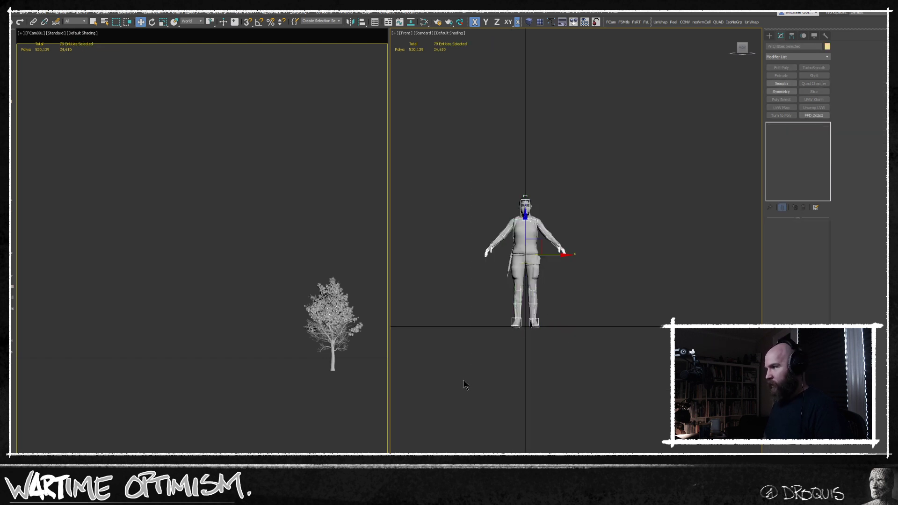
{"action": "key", "text": "h"}
{"action": "left_click_drag", "start_coordinate": [456, 300], "coordinate": [461, 234]}
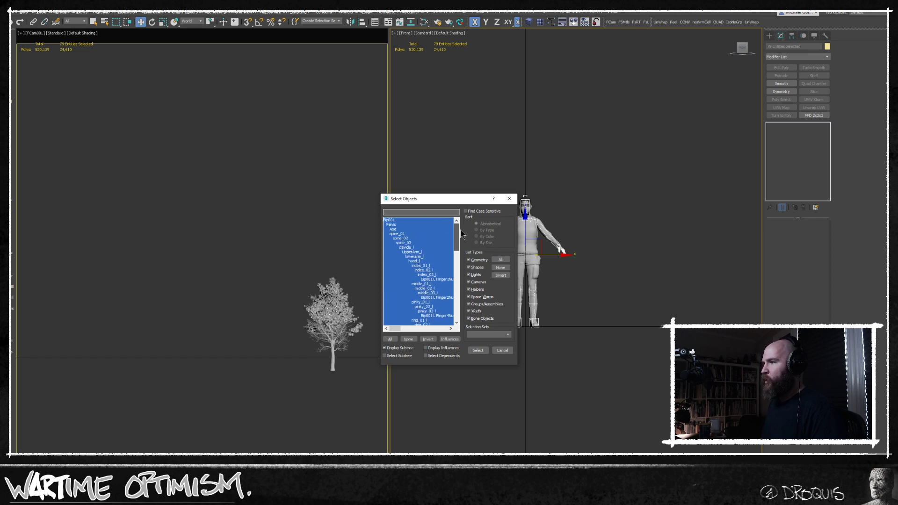
{"action": "double_click", "coordinate": [389, 220]}
Try to move the Bip001 rig up and across into the camera's frame, near the tree
{"action": "left_click_drag", "start_coordinate": [538, 245], "coordinate": [682, 44]}
{"action": "middle_click_drag", "start_coordinate": [612, 152], "coordinate": [508, 294]}
{"action": "scroll", "coordinate": [570, 292], "scroll_direction": "down", "scroll_amount": 5}
{"action": "scroll", "coordinate": [510, 292], "scroll_direction": "down", "scroll_amount": 3}
{"action": "left_click_drag", "start_coordinate": [503, 274], "coordinate": [736, 68]}
{"action": "middle_click_drag", "start_coordinate": [702, 110], "coordinate": [605, 248]}
{"action": "key", "text": "t"}
{"action": "scroll", "coordinate": [587, 282], "scroll_direction": "down", "scroll_amount": 6}
{"action": "scroll", "coordinate": [586, 282], "scroll_direction": "down", "scroll_amount": 3}
{"action": "scroll", "coordinate": [584, 252], "scroll_direction": "up", "scroll_amount": 7}
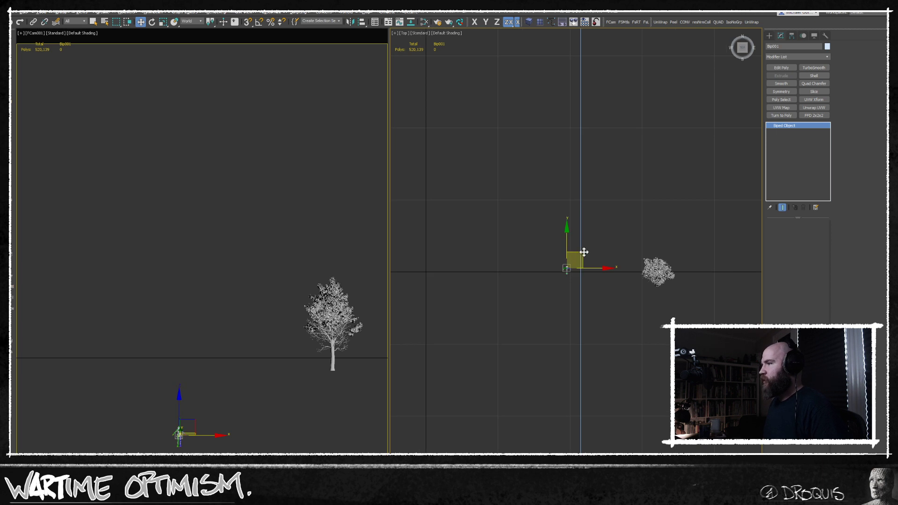
{"action": "left_click_drag", "start_coordinate": [584, 252], "coordinate": [638, 267]}
Undo the last moves of the character rig
{"action": "key", "text": "e"}
{"action": "scroll", "coordinate": [618, 276], "scroll_direction": "up", "scroll_amount": 5}
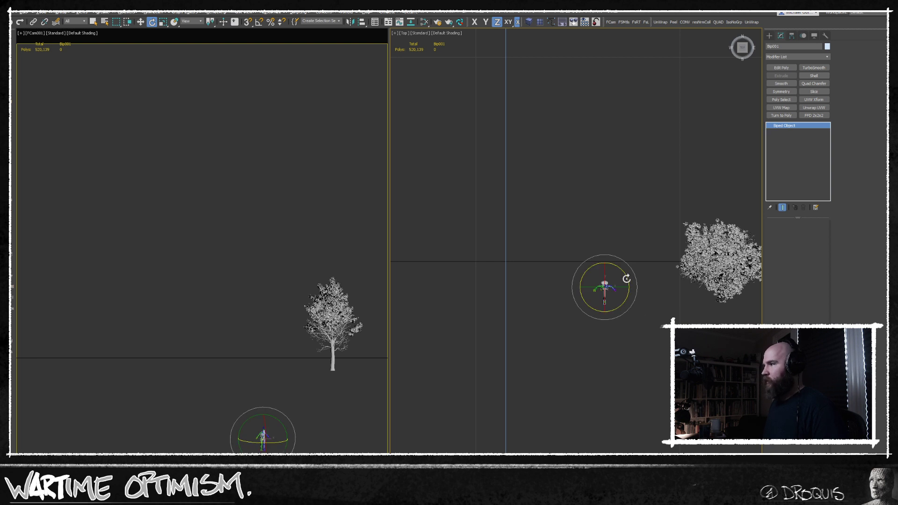
{"action": "middle_click_drag", "start_coordinate": [627, 351], "coordinate": [605, 229]}
{"action": "scroll", "coordinate": [605, 229], "scroll_direction": "down", "scroll_amount": 5}
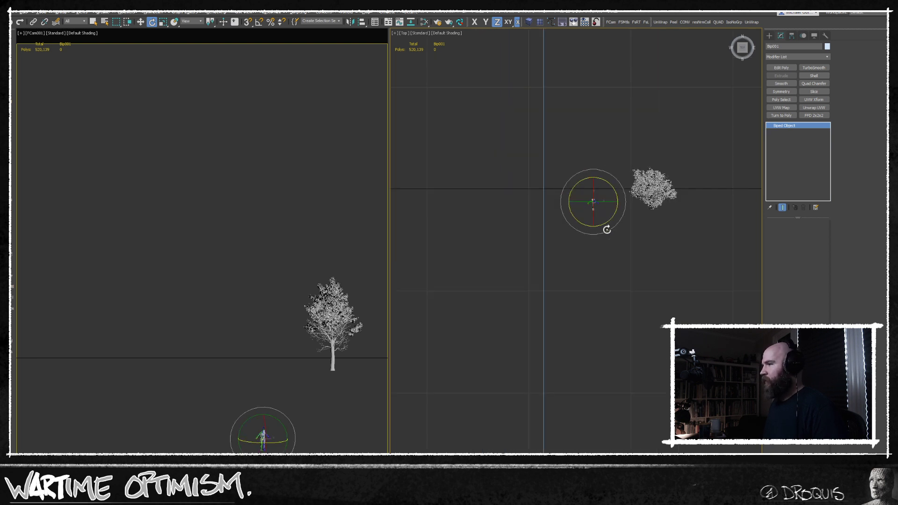
{"action": "key", "text": "ctrl+z"}
{"action": "key", "text": "ctrl+z"}
{"action": "middle_click_drag", "start_coordinate": [461, 317], "coordinate": [573, 337]}
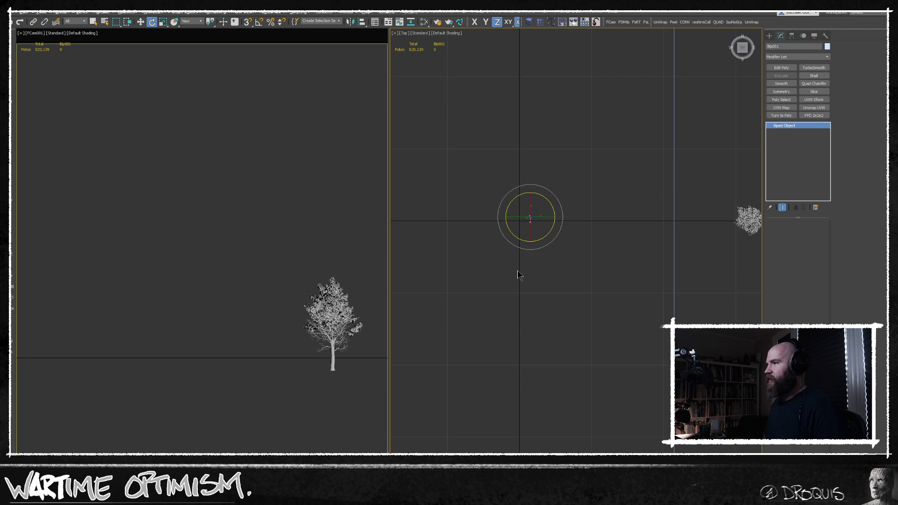
Examine the character's stretched neck from the side and back, selecting the head bone, head helper and surrounding parts
{"action": "key", "text": "f"}
{"action": "scroll", "coordinate": [541, 233], "scroll_direction": "down", "scroll_amount": 12}
{"action": "middle_click_drag", "start_coordinate": [519, 334], "coordinate": [517, 248]}
{"action": "left_click", "coordinate": [479, 164]}
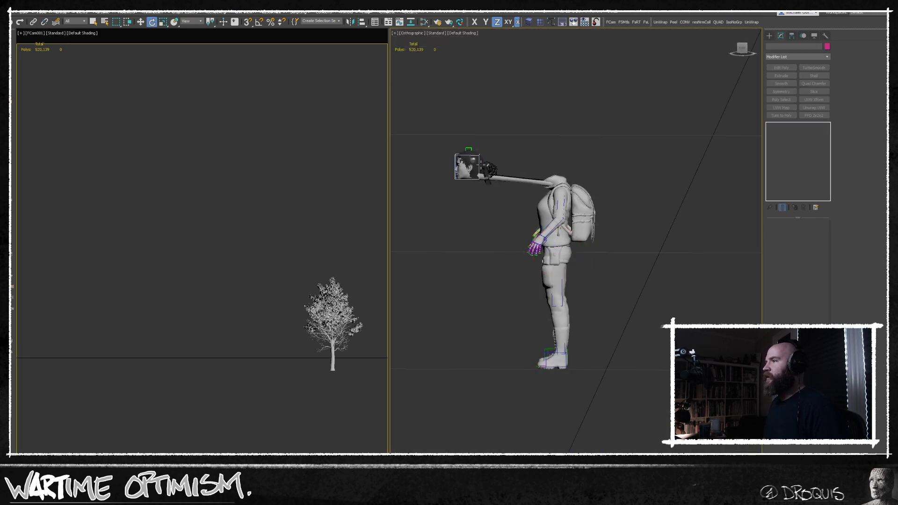
{"action": "left_click", "coordinate": [489, 171]}
{"action": "key", "text": "w"}
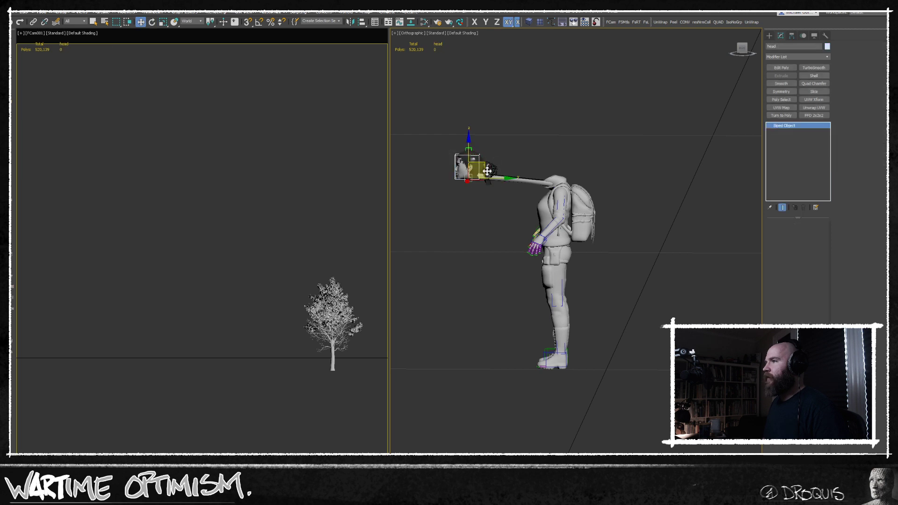
{"action": "left_click", "coordinate": [535, 163]}
{"action": "left_click", "coordinate": [471, 150]}
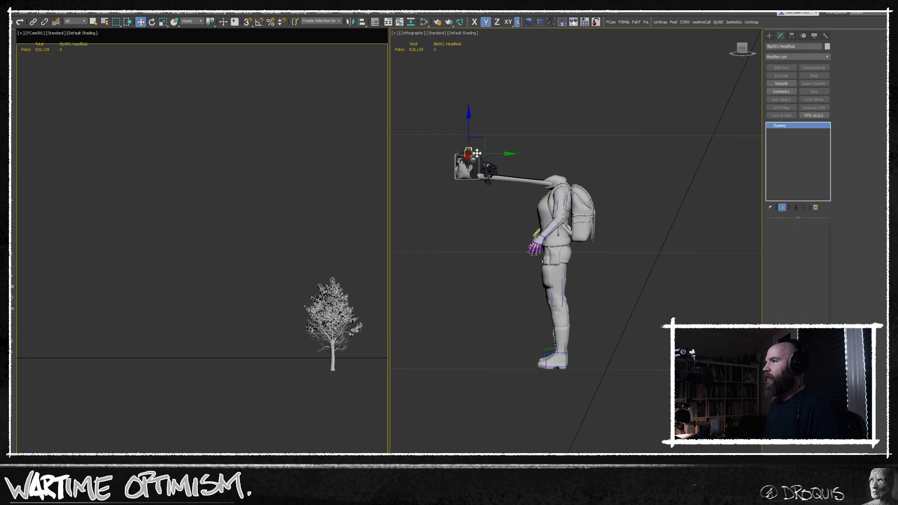
{"action": "left_click", "coordinate": [532, 161]}
{"action": "left_click_drag", "start_coordinate": [491, 219], "coordinate": [412, 98]}
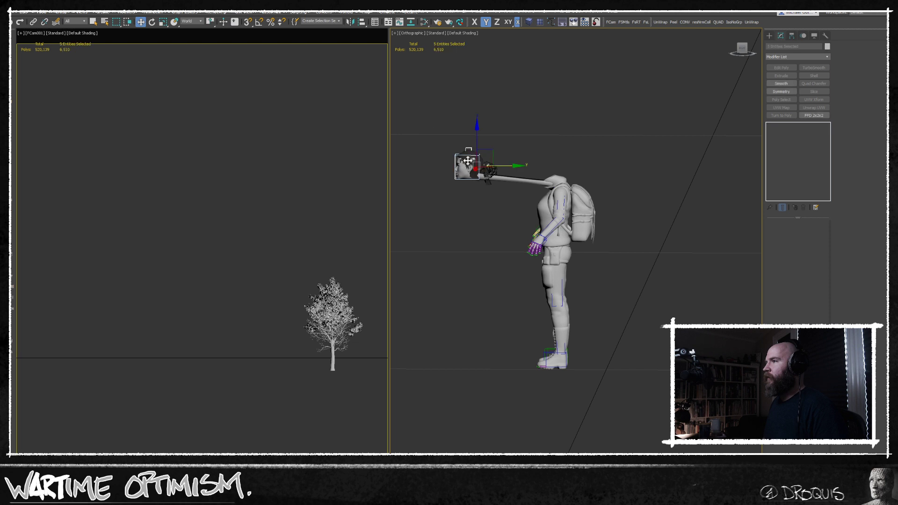
{"action": "left_click", "coordinate": [556, 220]}
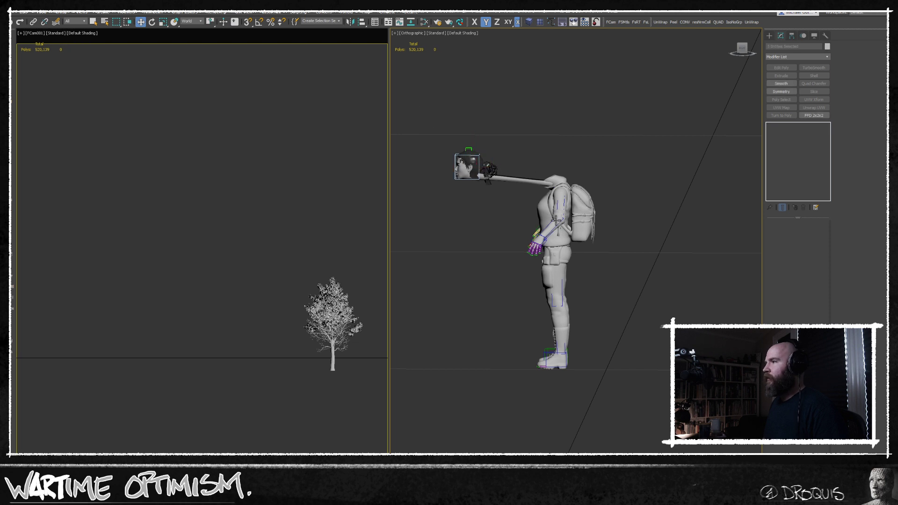
{"action": "middle_click_drag", "start_coordinate": [518, 252], "coordinate": [497, 275], "text": "alt"}
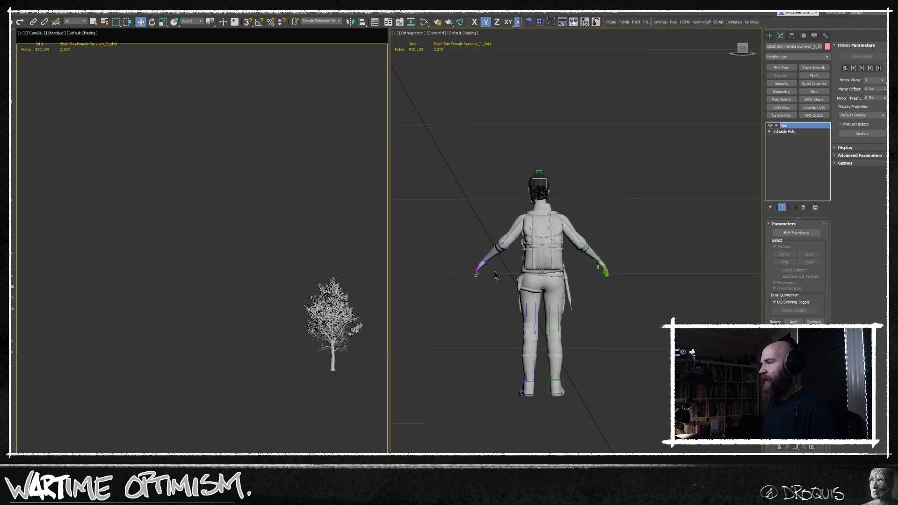
{"action": "left_click", "coordinate": [490, 275]}
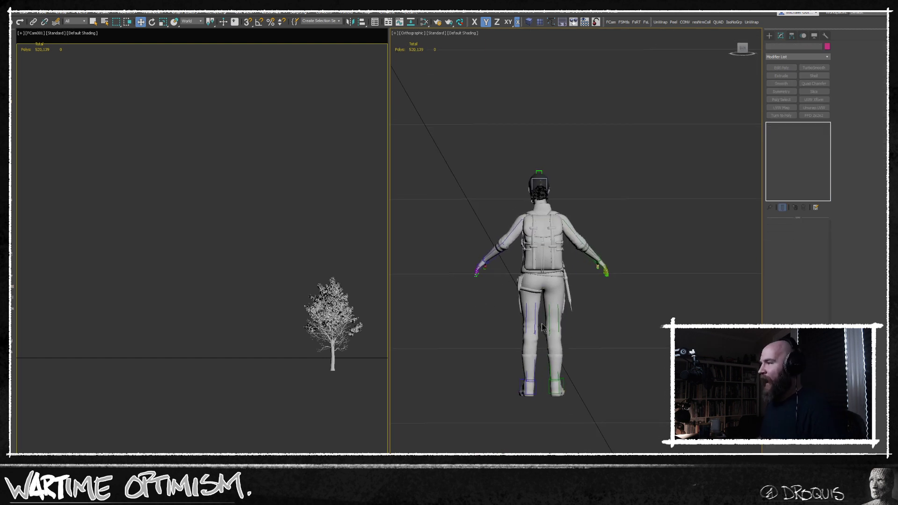
Frame the character in a full-size front view and restrict the selection filter to Bone
{"action": "key", "text": "f"}
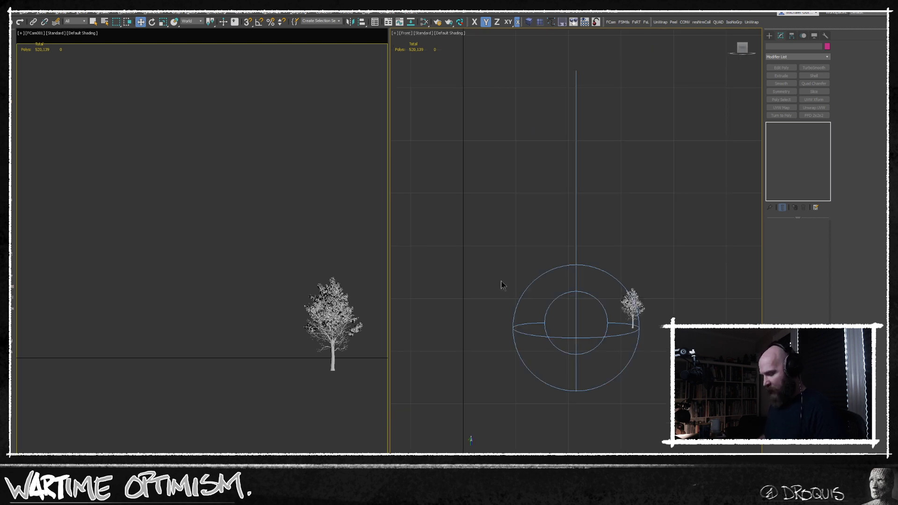
{"action": "key", "text": "alt+w"}
{"action": "middle_click_drag", "start_coordinate": [514, 313], "coordinate": [586, 119]}
{"action": "scroll", "coordinate": [551, 222], "scroll_direction": "down", "scroll_amount": 3}
{"action": "scroll", "coordinate": [417, 280], "scroll_direction": "up", "scroll_amount": 10}
{"action": "middle_click_drag", "start_coordinate": [436, 241], "coordinate": [480, 250]}
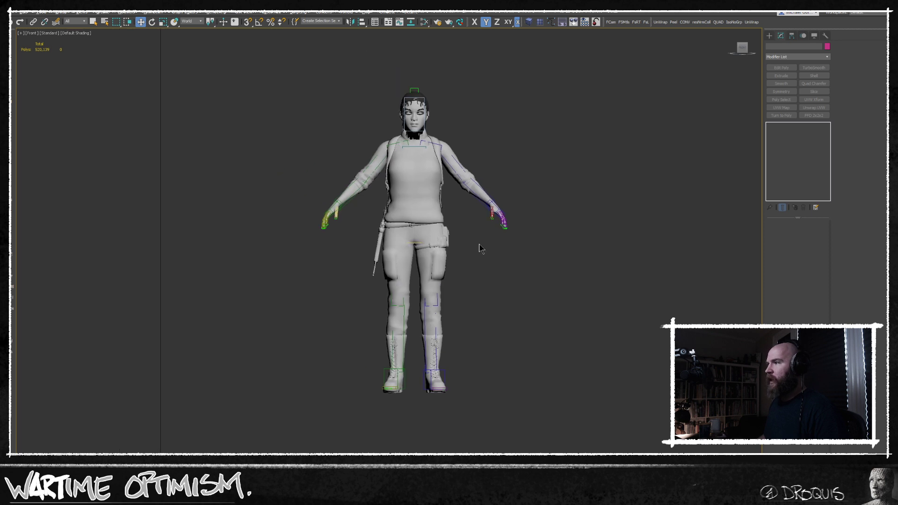
{"action": "left_click", "coordinate": [500, 206]}
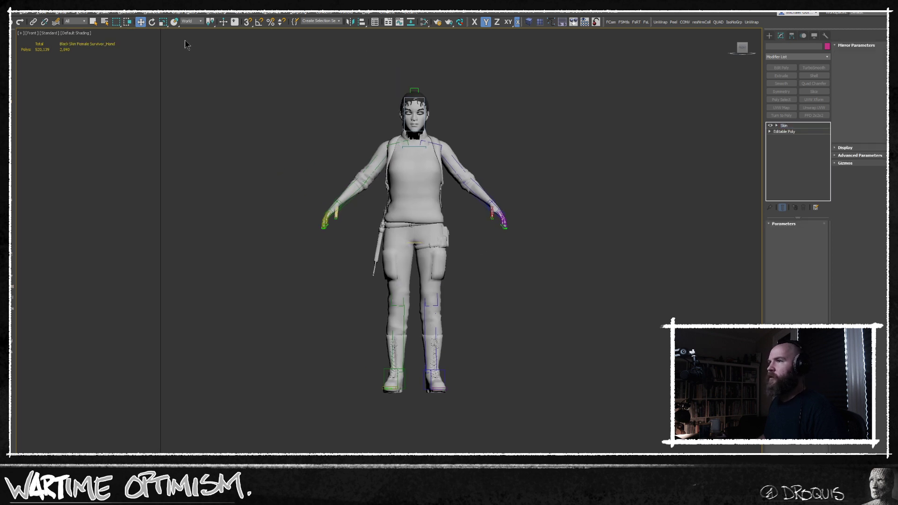
{"action": "left_click", "coordinate": [85, 22]}
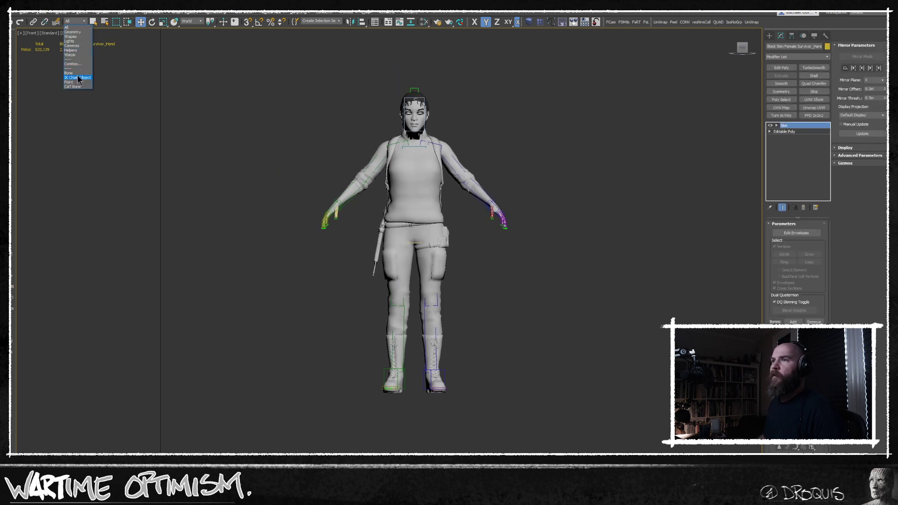
{"action": "left_click", "coordinate": [70, 73]}
Lower both of the character's arms to the sides and nudge the left upper arm bone down, checking from behind
{"action": "mouse_move", "coordinate": [479, 206]}
{"action": "left_mouse_down"}
{"action": "mouse_move", "coordinate": [498, 187]}
{"action": "mouse_move", "coordinate": [468, 209]}
{"action": "left_mouse_up"}
{"action": "left_click", "coordinate": [440, 199]}
{"action": "left_click_drag", "start_coordinate": [368, 193], "coordinate": [390, 216]}
{"action": "middle_click_drag", "start_coordinate": [499, 223], "coordinate": [347, 215], "text": "alt"}
{"action": "left_click", "coordinate": [309, 149]}
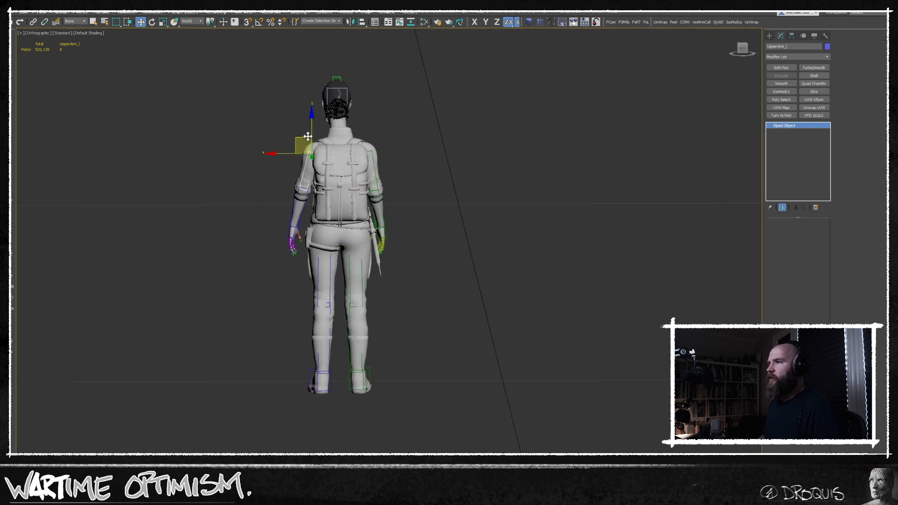
{"action": "left_click_drag", "start_coordinate": [311, 123], "coordinate": [313, 134]}
Switch to wireframe shading and rotate the left clavicle bone to raise the left shoulder
{"action": "left_click", "coordinate": [331, 148]}
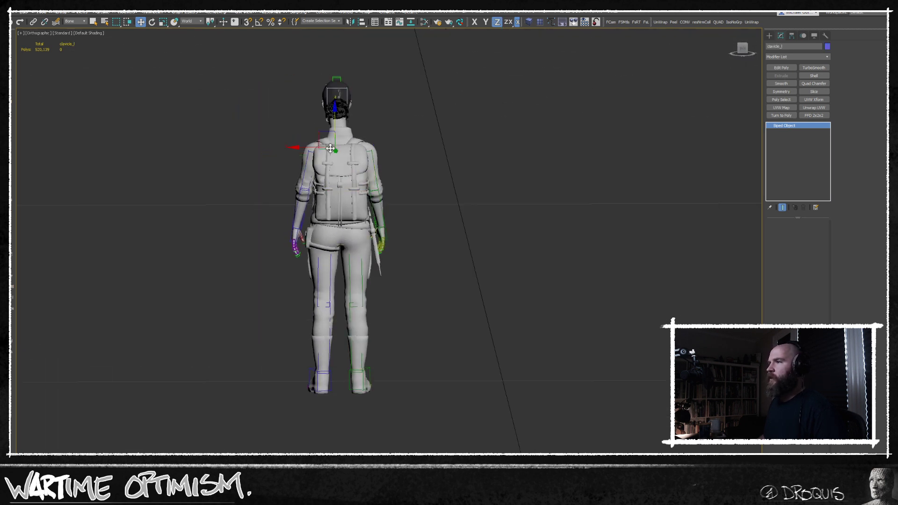
{"action": "key", "text": "F3"}
{"action": "left_click", "coordinate": [344, 147]}
{"action": "key", "text": "e"}
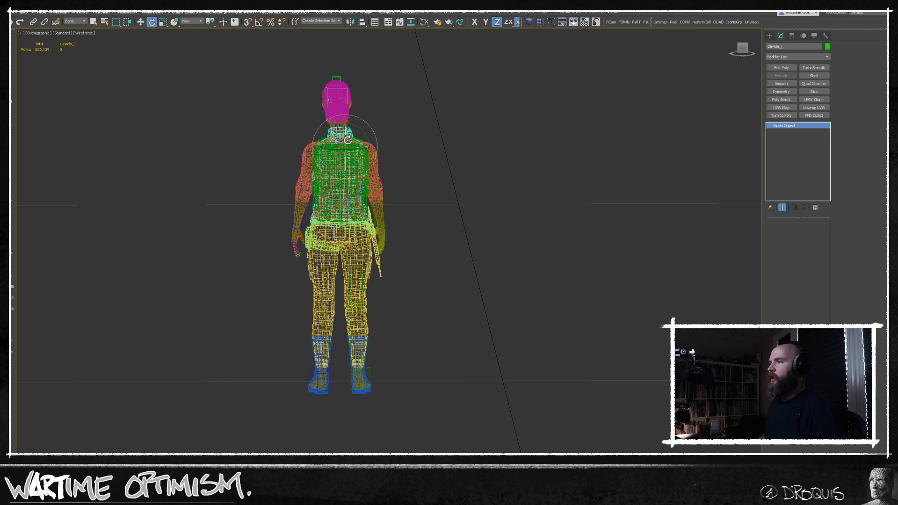
{"action": "left_click", "coordinate": [309, 148]}
{"action": "key", "text": "w"}
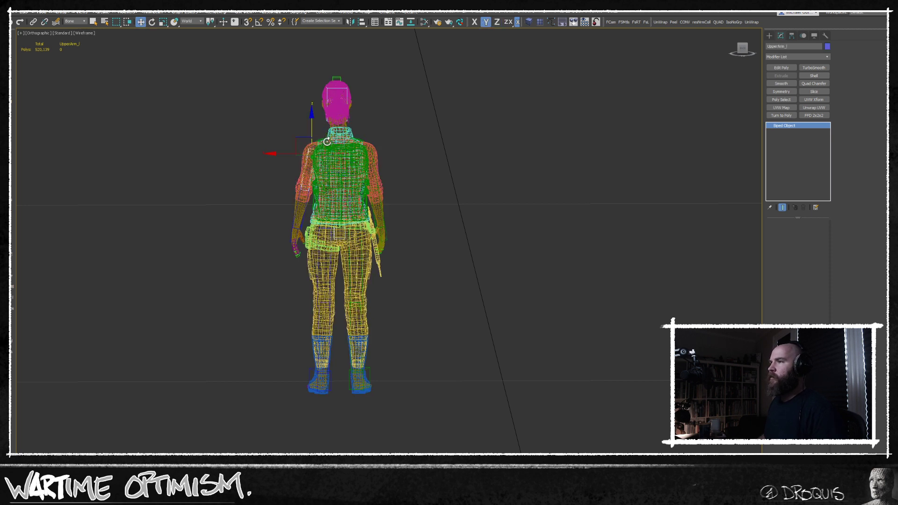
{"action": "left_click", "coordinate": [323, 138]}
{"action": "scroll", "coordinate": [318, 148], "scroll_direction": "up", "scroll_amount": 5}
{"action": "left_click", "coordinate": [340, 133]}
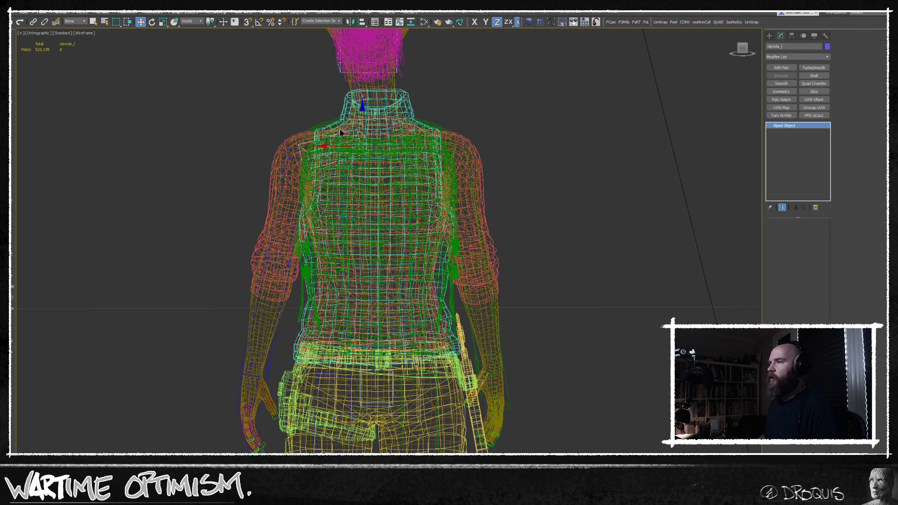
{"action": "key", "text": "e"}
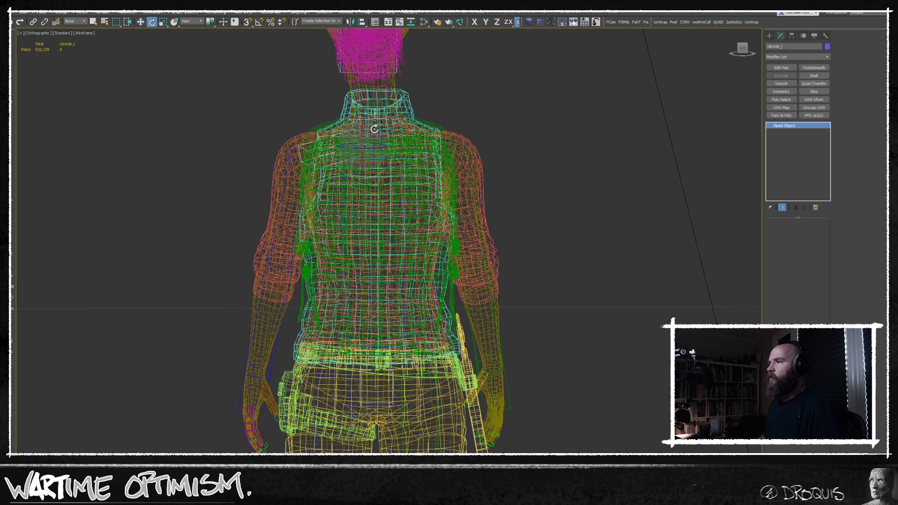
{"action": "left_click_drag", "start_coordinate": [374, 128], "coordinate": [377, 135]}
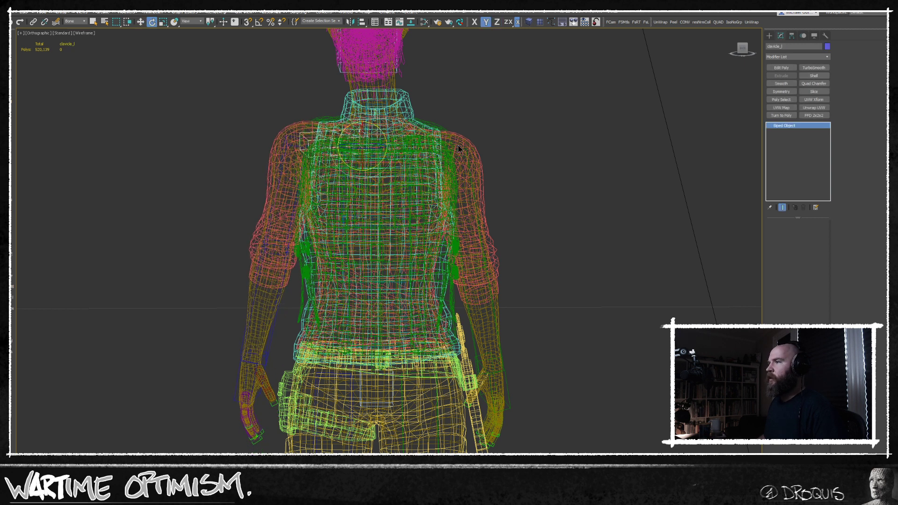
Rotate the right clavicle bone to lower the right shoulder slightly
{"action": "left_click", "coordinate": [442, 142]}
{"action": "left_click_drag", "start_coordinate": [442, 142], "coordinate": [430, 164]}
{"action": "left_click", "coordinate": [441, 149]}
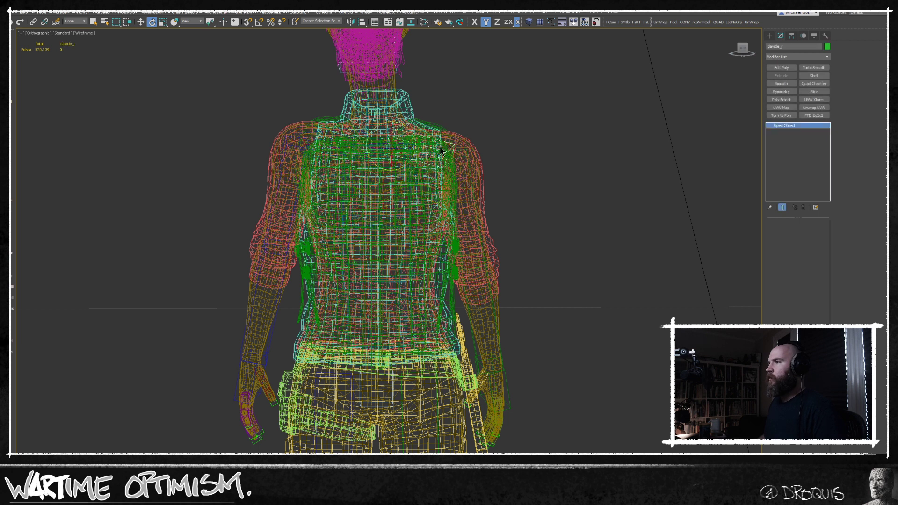
{"action": "mouse_move", "coordinate": [410, 136]}
{"action": "left_mouse_down"}
{"action": "mouse_move", "coordinate": [414, 160]}
{"action": "mouse_move", "coordinate": [413, 134]}
{"action": "mouse_move", "coordinate": [416, 143]}
{"action": "left_mouse_up"}
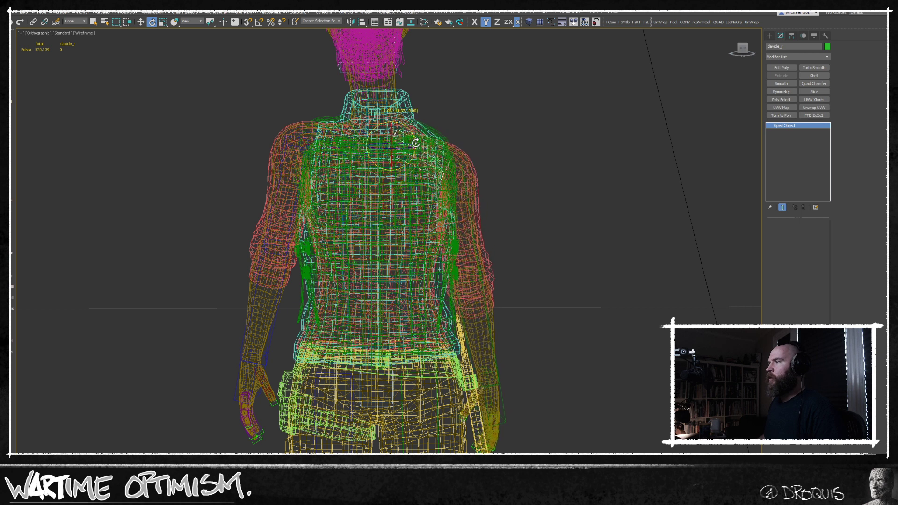
Try to isolate the Bip001 root bone, then undo the isolation
{"action": "scroll", "coordinate": [406, 259], "scroll_direction": "down", "scroll_amount": 3}
{"action": "left_click", "coordinate": [412, 255]}
{"action": "key", "text": "alt+q"}
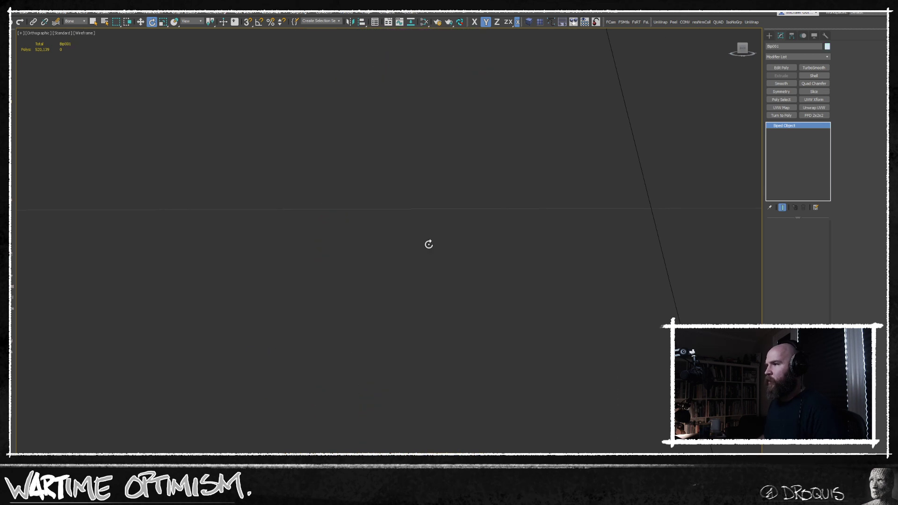
{"action": "key", "text": "ctrl+z"}
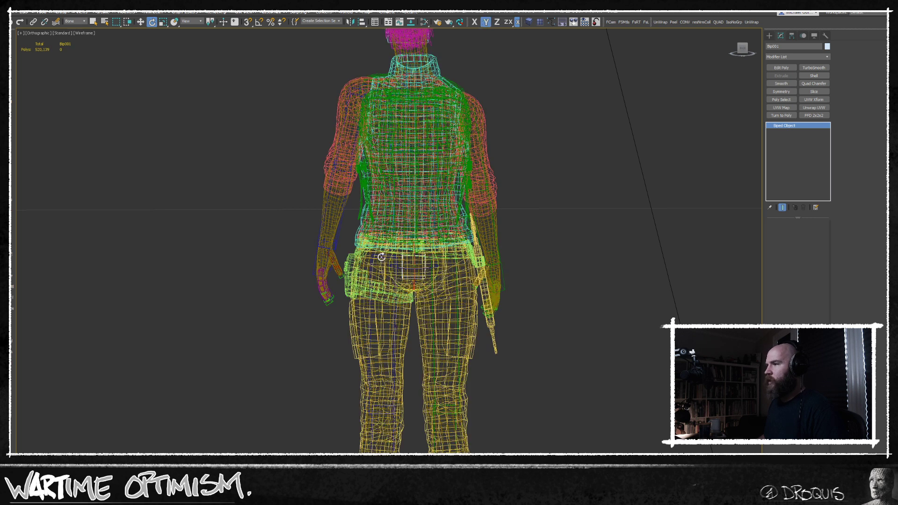
Inspect the rig around the hips, selecting the pelvis and right thigh bones and toggling isolation
{"action": "left_click_drag", "start_coordinate": [587, 313], "coordinate": [294, 187]}
{"action": "key", "text": "z"}
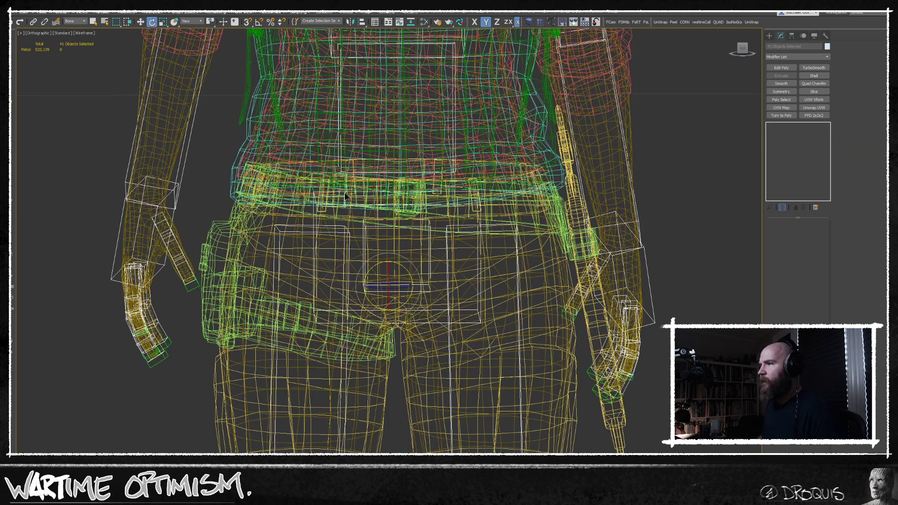
{"action": "left_click", "coordinate": [310, 202]}
{"action": "scroll", "coordinate": [430, 234], "scroll_direction": "down", "scroll_amount": 3}
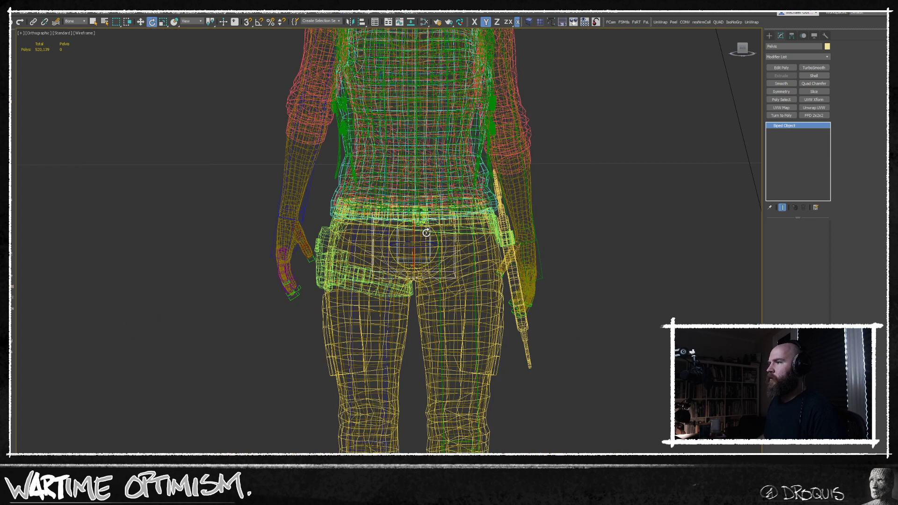
{"action": "left_click", "coordinate": [433, 230]}
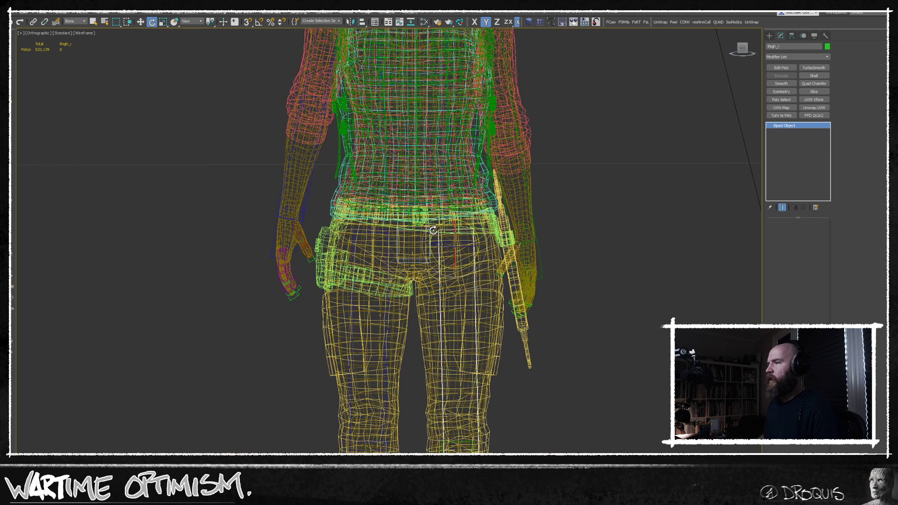
{"action": "left_click", "coordinate": [434, 229]}
{"action": "key", "text": "alt+q"}
{"action": "key", "text": "alt+q"}
{"action": "middle_click_drag", "start_coordinate": [491, 264], "coordinate": [455, 265]}
{"action": "scroll", "coordinate": [485, 257], "scroll_direction": "down", "scroll_amount": 5}
{"action": "left_click", "coordinate": [533, 284]}
Switch to the top view around the character, clear the selection and reset the selection filter to All
{"action": "key", "text": "q"}
{"action": "key", "text": "t"}
{"action": "middle_click_drag", "start_coordinate": [399, 414], "coordinate": [398, 302]}
{"action": "scroll", "coordinate": [363, 297], "scroll_direction": "up", "scroll_amount": 8}
{"action": "scroll", "coordinate": [346, 187], "scroll_direction": "up", "scroll_amount": 7}
{"action": "middle_click_drag", "start_coordinate": [393, 204], "coordinate": [381, 276]}
{"action": "key", "text": "ctrl+a"}
{"action": "middle_click_drag", "start_coordinate": [473, 112], "coordinate": [466, 187]}
{"action": "left_click", "coordinate": [497, 178]}
{"action": "left_click", "coordinate": [80, 21]}
{"action": "left_click", "coordinate": [75, 26]}
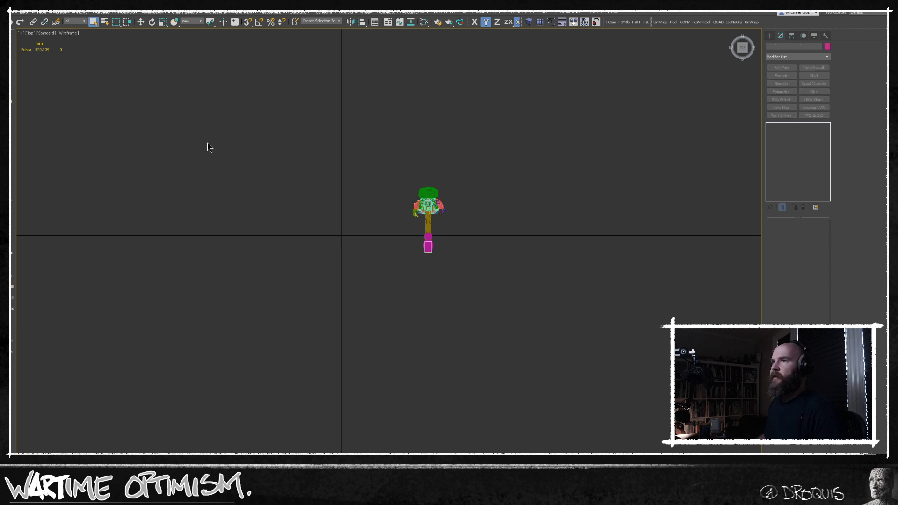
Select all the character's meshes and bones together and convert them to Editable Poly
{"action": "key", "text": "ctrl+a"}
{"action": "middle_click_drag", "start_coordinate": [360, 244], "coordinate": [381, 233]}
{"action": "scroll", "coordinate": [397, 242], "scroll_direction": "up", "scroll_amount": 4}
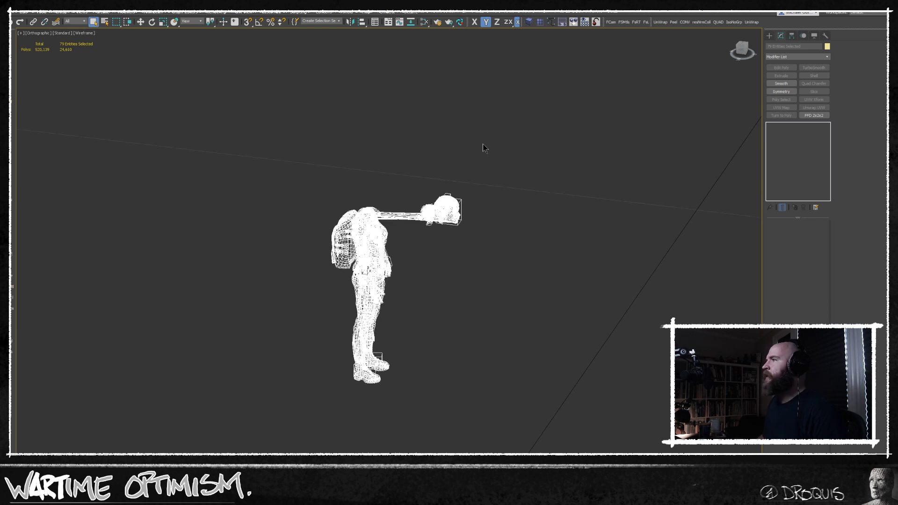
{"action": "right_click", "coordinate": [431, 113]}
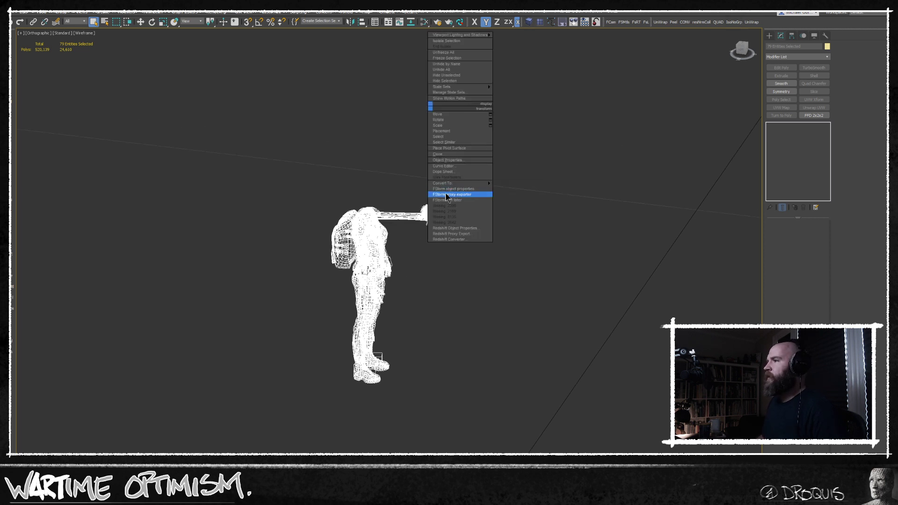
{"action": "mouse_move", "coordinate": [479, 183]}
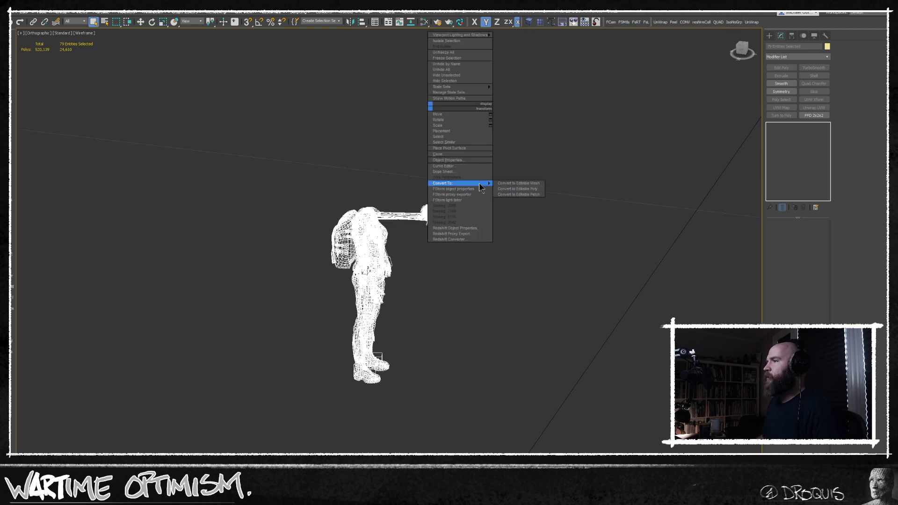
{"action": "left_click", "coordinate": [515, 188]}
Check the stretched head and neck in the left view, box-selecting the head objects and clearing the selection
{"action": "middle_click_drag", "start_coordinate": [507, 271], "coordinate": [425, 249]}
{"action": "key", "text": "l"}
{"action": "left_click", "coordinate": [606, 80]}
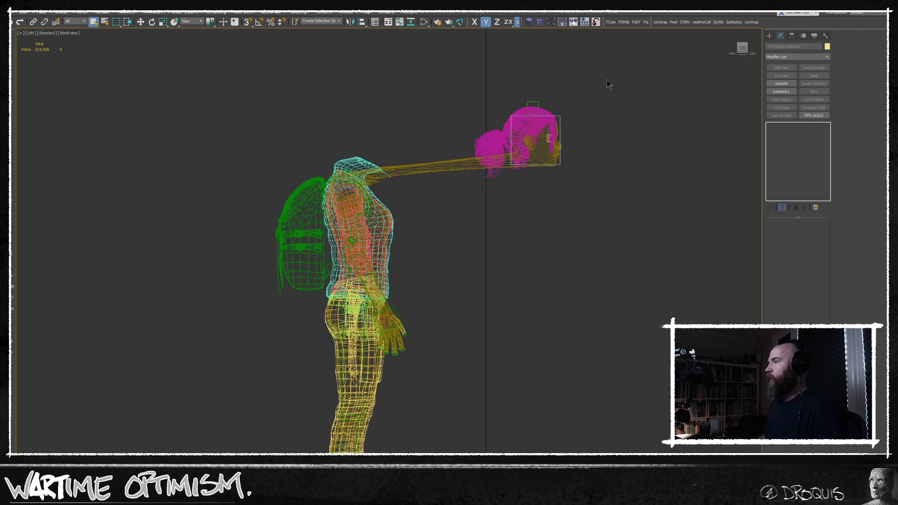
{"action": "left_click_drag", "start_coordinate": [607, 80], "coordinate": [454, 212]}
{"action": "left_click", "coordinate": [521, 206]}
{"action": "left_click_drag", "start_coordinate": [495, 101], "coordinate": [461, 180]}
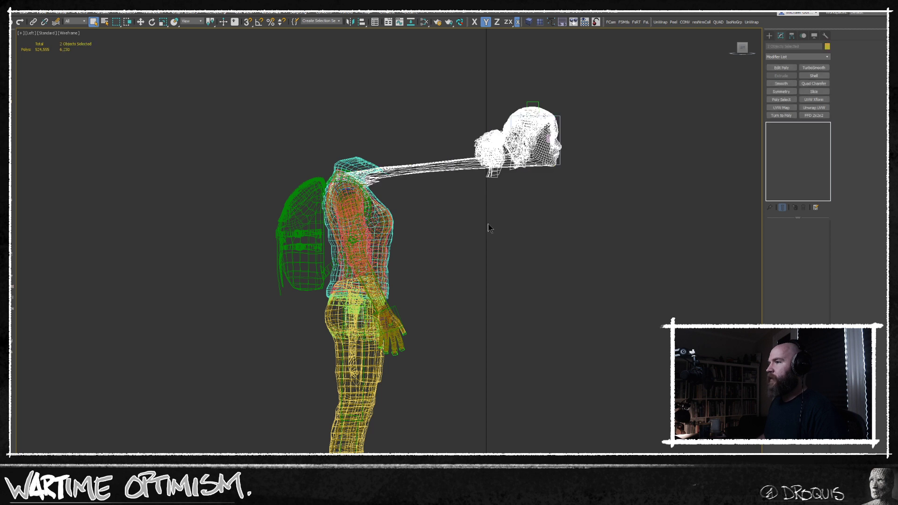
{"action": "left_click", "coordinate": [491, 220]}
Limit the selection filter to Bone, select all the character's bones and delete them
{"action": "scroll", "coordinate": [456, 235], "scroll_direction": "down", "scroll_amount": 4}
{"action": "left_click", "coordinate": [75, 21]}
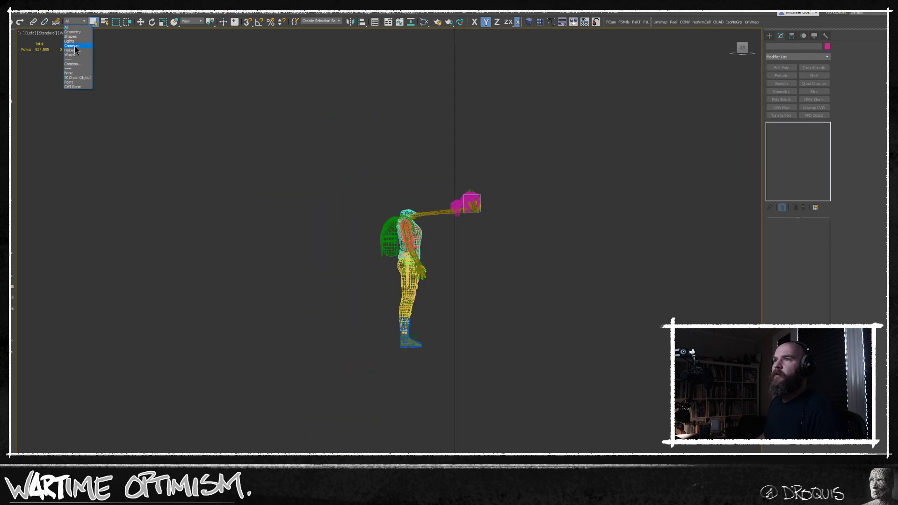
{"action": "left_click", "coordinate": [74, 73]}
{"action": "left_click_drag", "start_coordinate": [587, 163], "coordinate": [218, 403]}
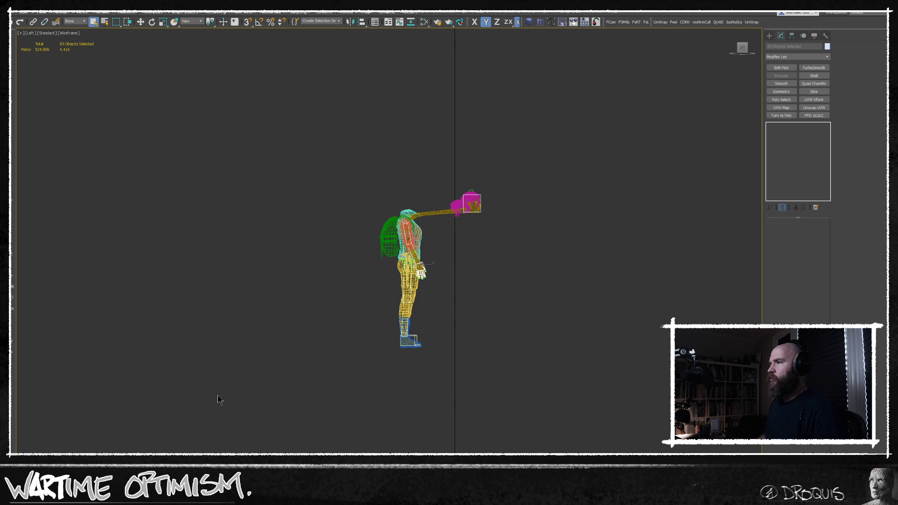
{"action": "key", "text": "Delete"}
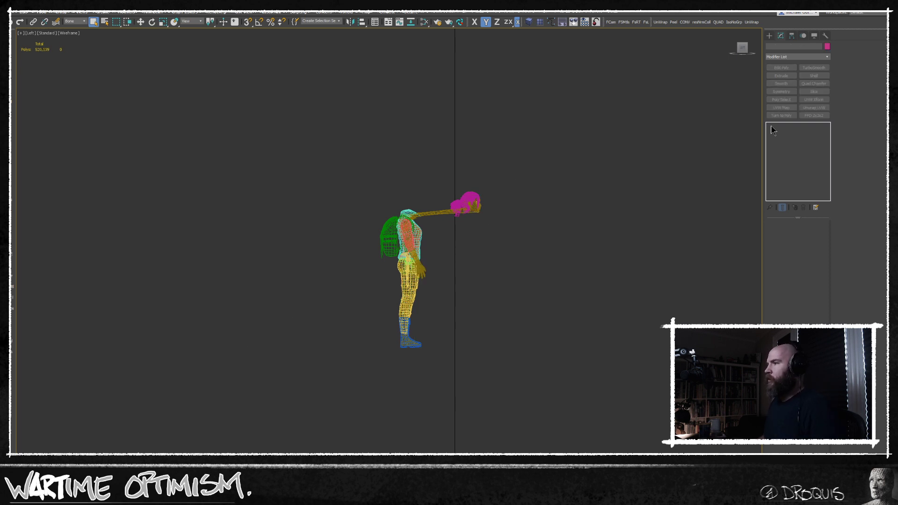
Reset the selection filter to All and add an Edit Poly modifier to the three head and hair objects
{"action": "left_click", "coordinate": [73, 22]}
{"action": "left_click", "coordinate": [70, 31]}
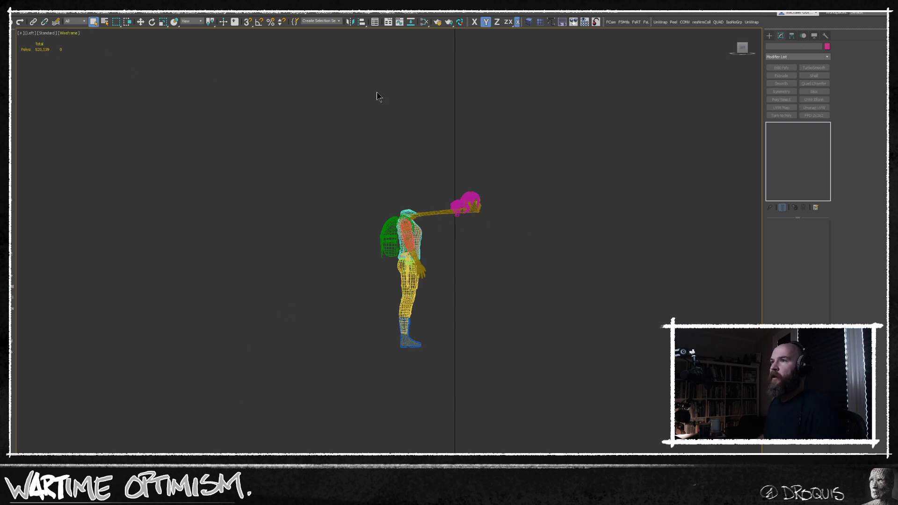
{"action": "left_click_drag", "start_coordinate": [471, 185], "coordinate": [473, 231]}
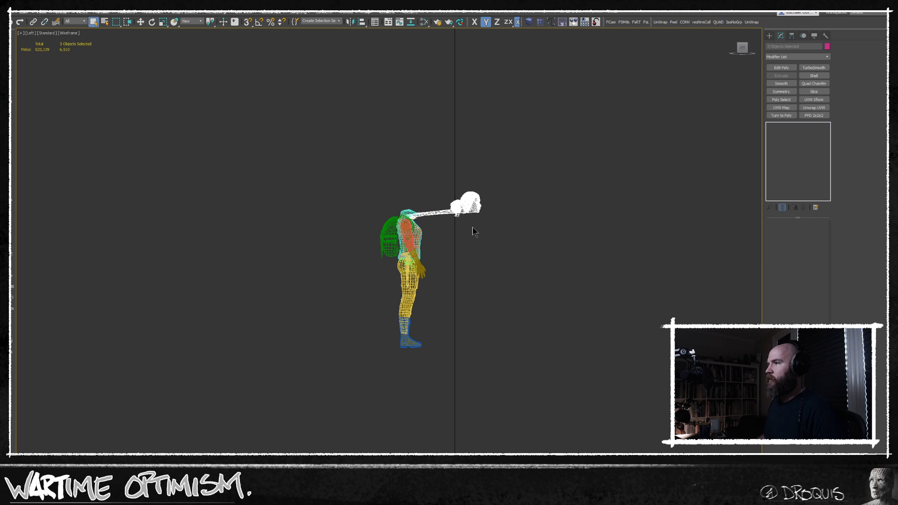
{"action": "left_click", "coordinate": [780, 68]}
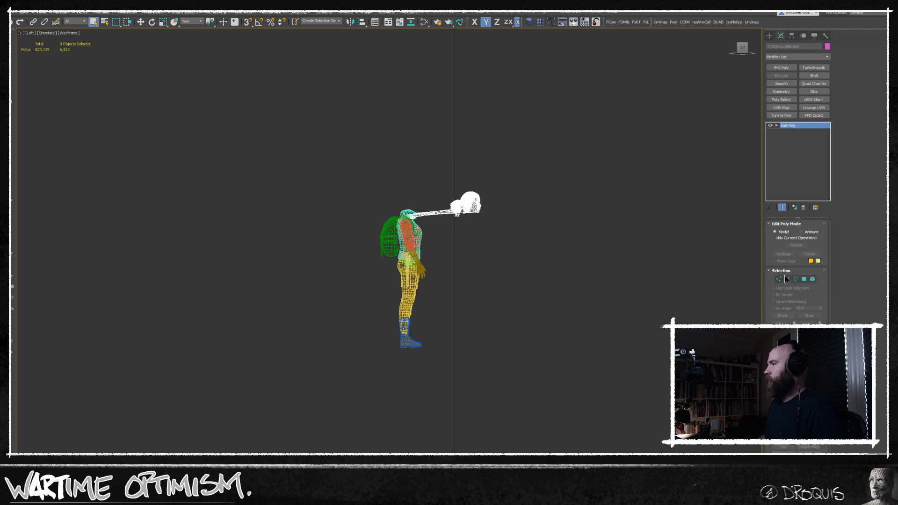
Select the displaced head and hair vertices and move them back onto the neck above the body, using shaded display
{"action": "key", "text": "1"}
{"action": "left_click_drag", "start_coordinate": [553, 156], "coordinate": [443, 251]}
{"action": "scroll", "coordinate": [426, 216], "scroll_direction": "up", "scroll_amount": 8}
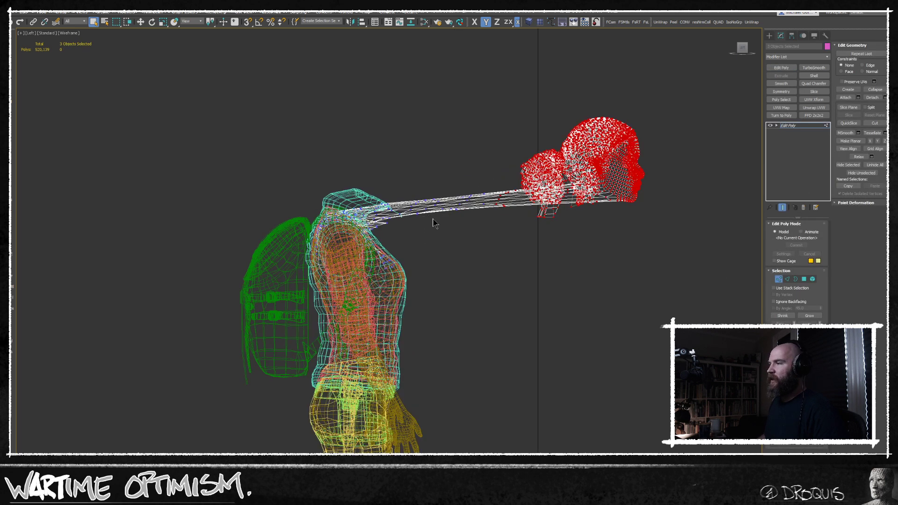
{"action": "left_click", "coordinate": [517, 241]}
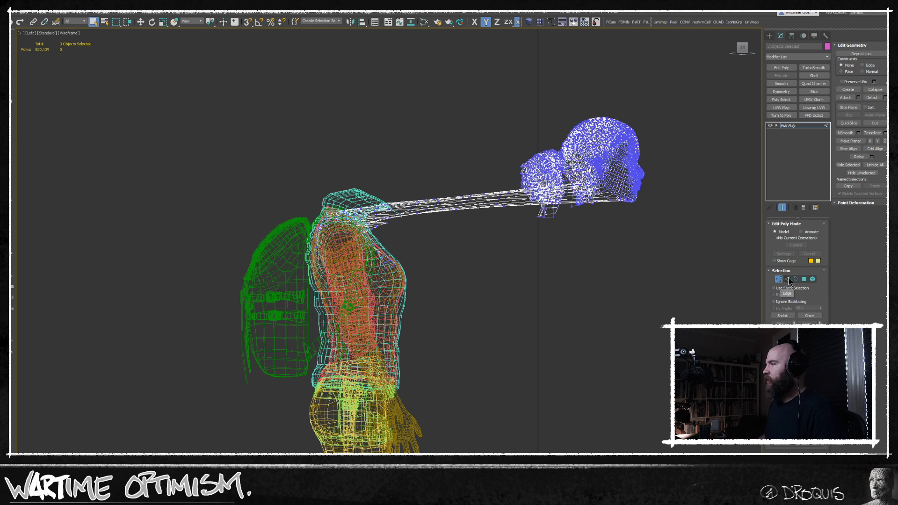
{"action": "left_click_drag", "start_coordinate": [518, 252], "coordinate": [518, 251]}
{"action": "key", "text": "w"}
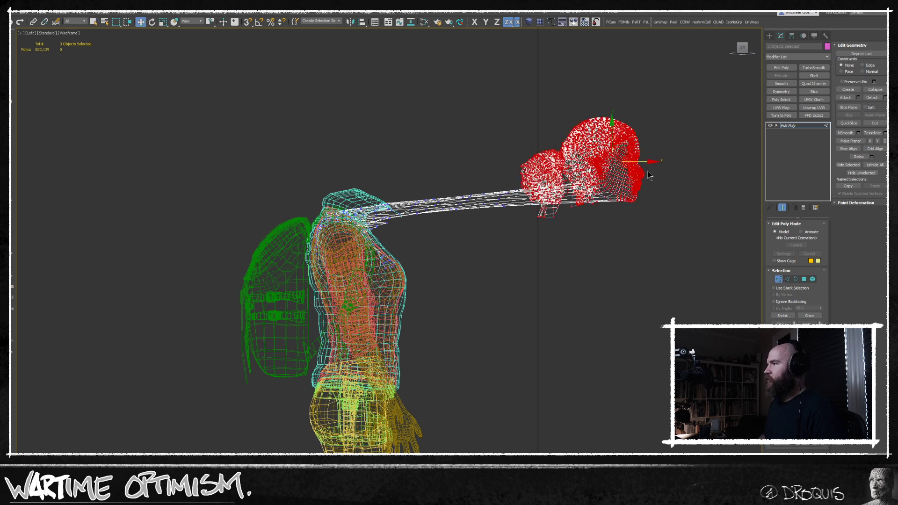
{"action": "left_click_drag", "start_coordinate": [653, 161], "coordinate": [420, 154]}
{"action": "mouse_move", "coordinate": [356, 187]}
{"action": "middle_mouse_down", "text": "alt"}
{"action": "mouse_move", "coordinate": [402, 191]}
{"action": "mouse_move", "coordinate": [382, 191]}
{"action": "mouse_move", "coordinate": [351, 165]}
{"action": "middle_mouse_up", "text": "alt"}
{"action": "key", "text": "F3"}
{"action": "left_click_drag", "start_coordinate": [350, 161], "coordinate": [370, 132]}
Switch to polygon level and delete the outer part of the stretched neck polygons sticking out in front of the character
{"action": "middle_click_drag", "start_coordinate": [418, 180], "coordinate": [398, 185], "text": "alt"}
{"action": "middle_click_drag", "start_coordinate": [503, 205], "coordinate": [512, 229], "text": "alt"}
{"action": "left_click", "coordinate": [512, 228]}
{"action": "left_click", "coordinate": [804, 279]}
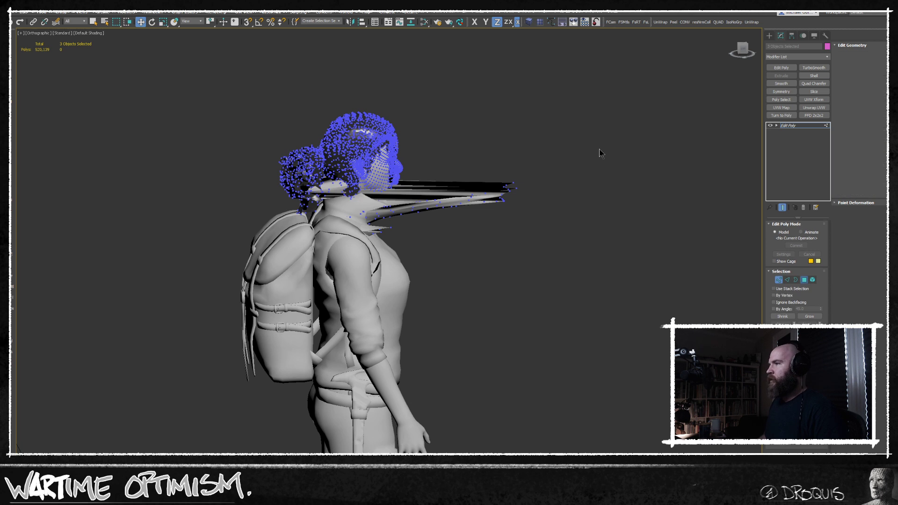
{"action": "key", "text": "Delete"}
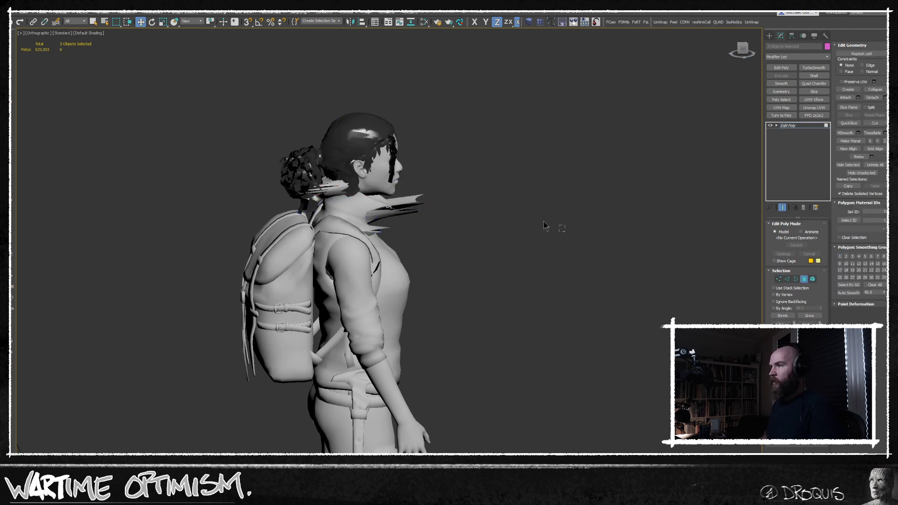
Delete the remaining stretched neck polygons sticking out in front of the character and leave polygon level
{"action": "left_click_drag", "start_coordinate": [440, 192], "coordinate": [406, 218]}
{"action": "key", "text": "Delete"}
{"action": "scroll", "coordinate": [486, 173], "scroll_direction": "down", "scroll_amount": 3}
{"action": "middle_click_drag", "start_coordinate": [486, 173], "coordinate": [274, 171], "text": "alt"}
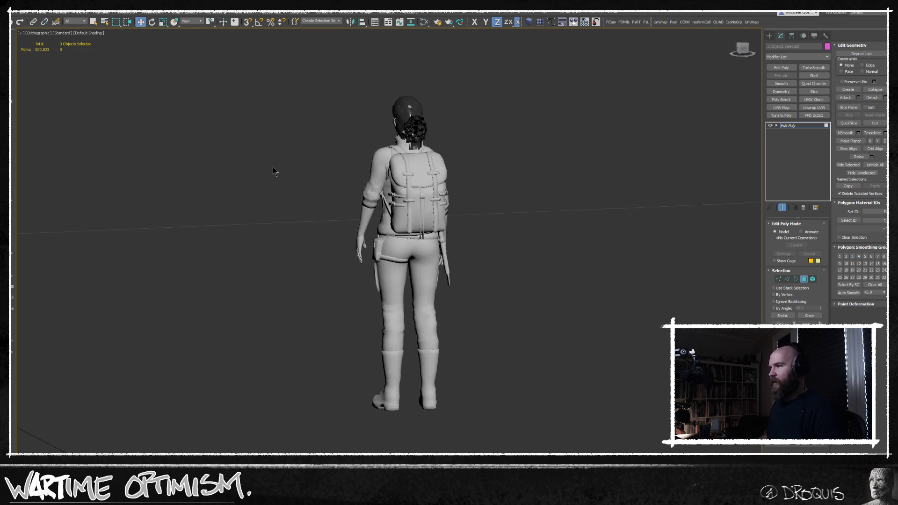
{"action": "left_click", "coordinate": [805, 279]}
{"action": "left_click", "coordinate": [602, 279]}
Select all of the character's pieces and combine them into one group
{"action": "key", "text": "ctrl+a"}
{"action": "key", "text": "t"}
{"action": "middle_click_drag", "start_coordinate": [475, 303], "coordinate": [426, 202]}
{"action": "scroll", "coordinate": [464, 294], "scroll_direction": "down", "scroll_amount": 2}
{"action": "scroll", "coordinate": [426, 206], "scroll_direction": "down", "scroll_amount": 10}
{"action": "middle_click_drag", "start_coordinate": [393, 242], "coordinate": [358, 262]}
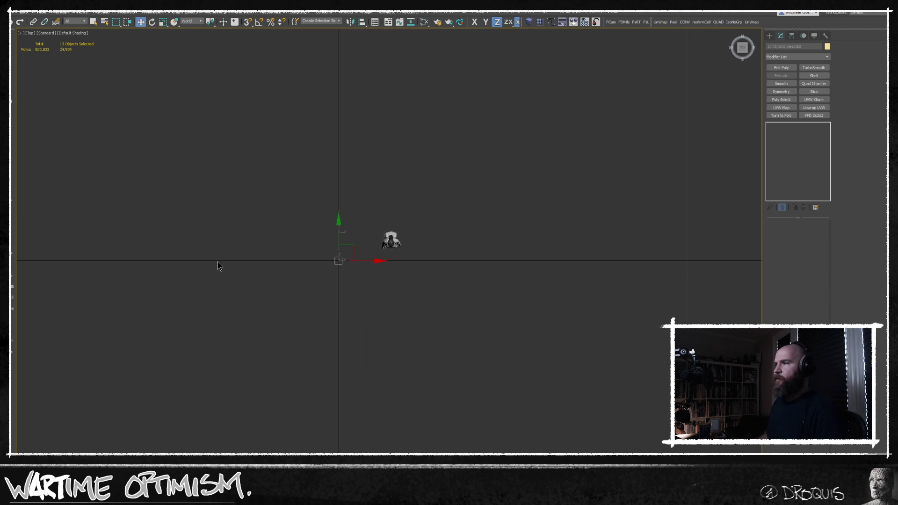
{"action": "key", "text": "ctrl+g"}
{"action": "left_click", "coordinate": [454, 296]}
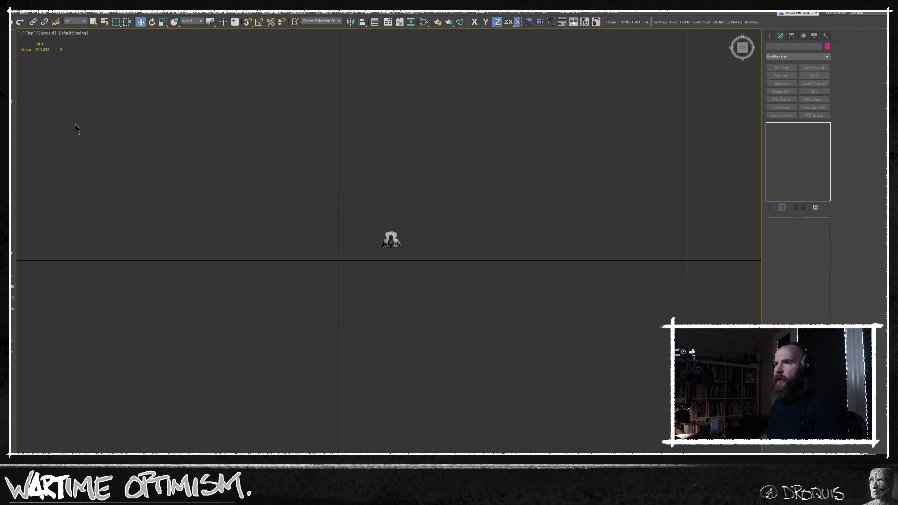
Select the character group and move it up beside the tree's trunk so it stands in the camera view
{"action": "scroll", "coordinate": [326, 282], "scroll_direction": "down", "scroll_amount": 3}
{"action": "left_click_drag", "start_coordinate": [304, 257], "coordinate": [552, 279]}
{"action": "middle_click_drag", "start_coordinate": [634, 304], "coordinate": [545, 314]}
{"action": "scroll", "coordinate": [545, 314], "scroll_direction": "up", "scroll_amount": 4}
{"action": "key", "text": "f"}
{"action": "key", "text": "z"}
{"action": "scroll", "coordinate": [585, 330], "scroll_direction": "down", "scroll_amount": 8}
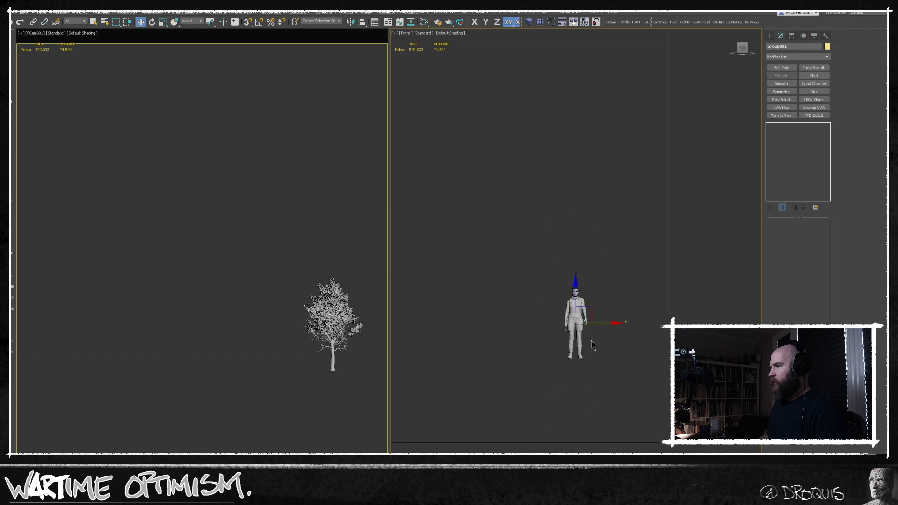
{"action": "left_click_drag", "start_coordinate": [591, 309], "coordinate": [647, 114]}
{"action": "scroll", "coordinate": [582, 287], "scroll_direction": "down", "scroll_amount": 6}
{"action": "middle_click_drag", "start_coordinate": [647, 115], "coordinate": [548, 324]}
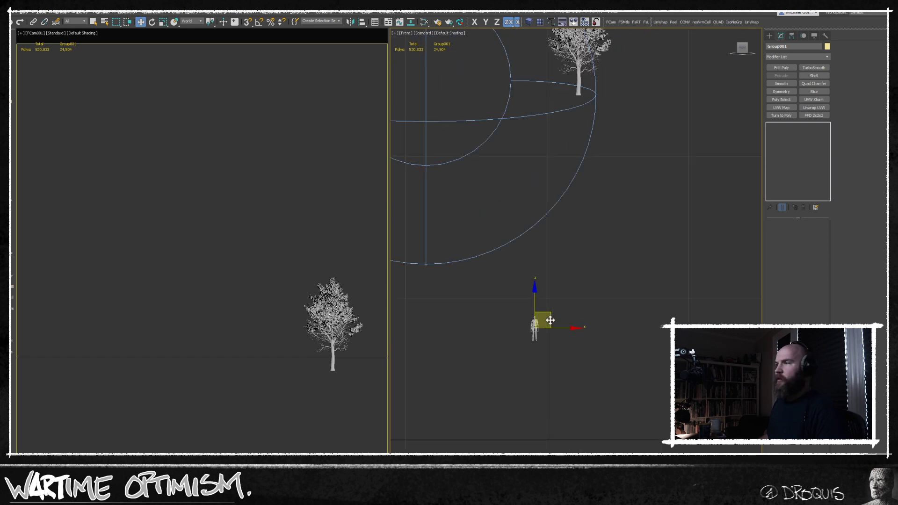
{"action": "scroll", "coordinate": [549, 326], "scroll_direction": "down", "scroll_amount": 3}
{"action": "left_click_drag", "start_coordinate": [549, 313], "coordinate": [556, 139]}
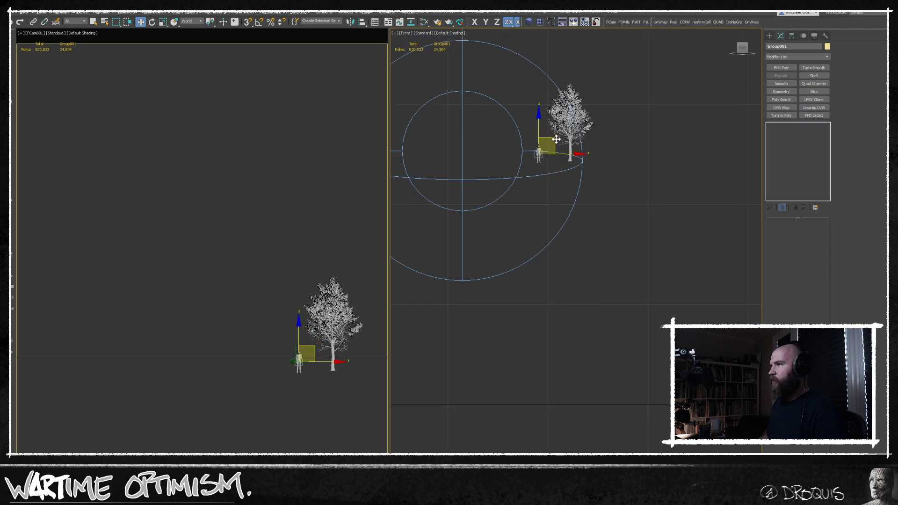
Rotate the character group about 180 degrees around its vertical axis so its back faces the camera
{"action": "scroll", "coordinate": [556, 139], "scroll_direction": "up", "scroll_amount": 6}
{"action": "key", "text": "e"}
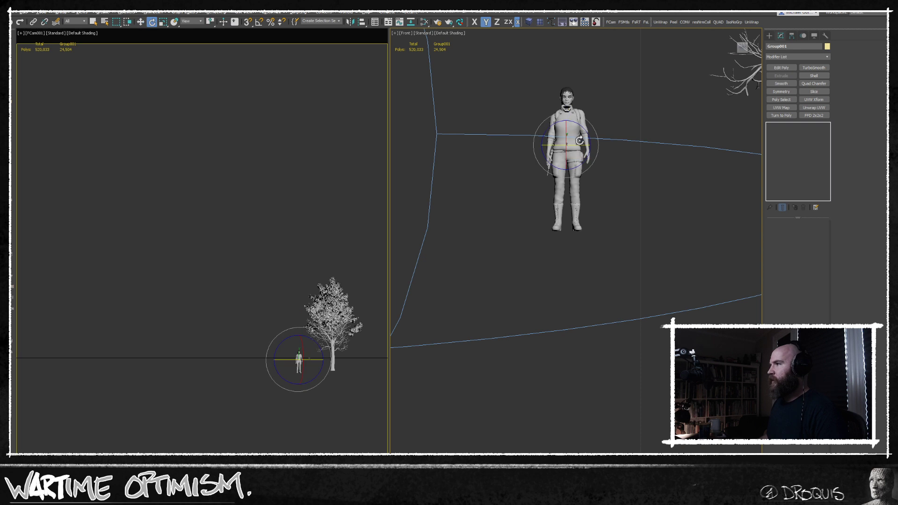
{"action": "left_click_drag", "start_coordinate": [583, 143], "coordinate": [461, 136]}
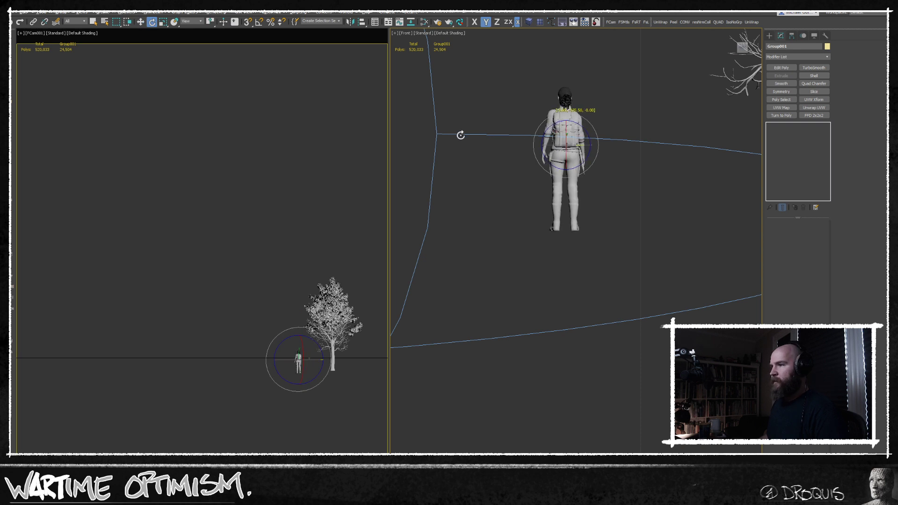
Move the character group closer to the camera in plan and lower it in elevation, on the near side of the tree
{"action": "key", "text": "t"}
{"action": "key", "text": "z"}
{"action": "key", "text": "w"}
{"action": "scroll", "coordinate": [580, 122], "scroll_direction": "down", "scroll_amount": 5}
{"action": "left_click_drag", "start_coordinate": [593, 161], "coordinate": [517, 244]}
{"action": "middle_click_drag", "start_coordinate": [562, 264], "coordinate": [568, 195]}
{"action": "scroll", "coordinate": [568, 196], "scroll_direction": "down", "scroll_amount": 4}
{"action": "key", "text": "f"}
{"action": "scroll", "coordinate": [548, 136], "scroll_direction": "down", "scroll_amount": 3}
{"action": "left_click_drag", "start_coordinate": [559, 114], "coordinate": [537, 221]}
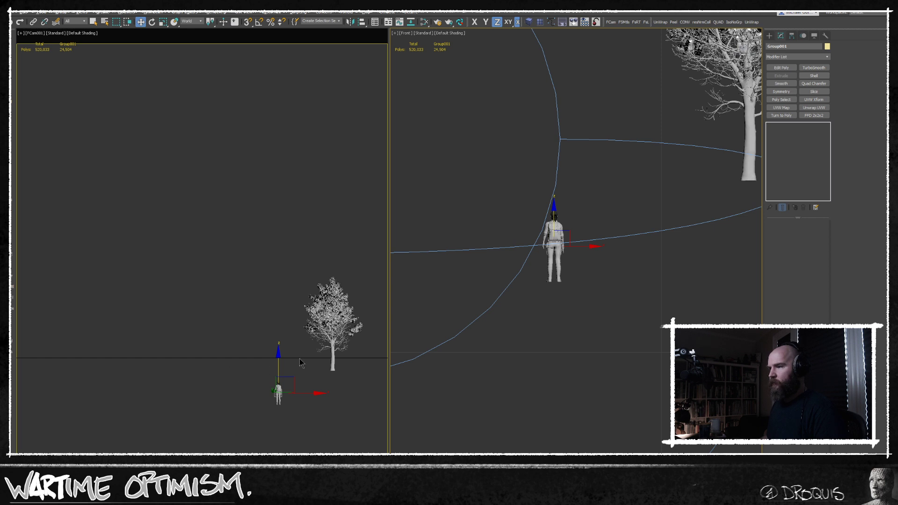
Select the tree together with the character group and move both closer to the camera in plan
{"action": "left_click_drag", "start_coordinate": [363, 255], "coordinate": [308, 381]}
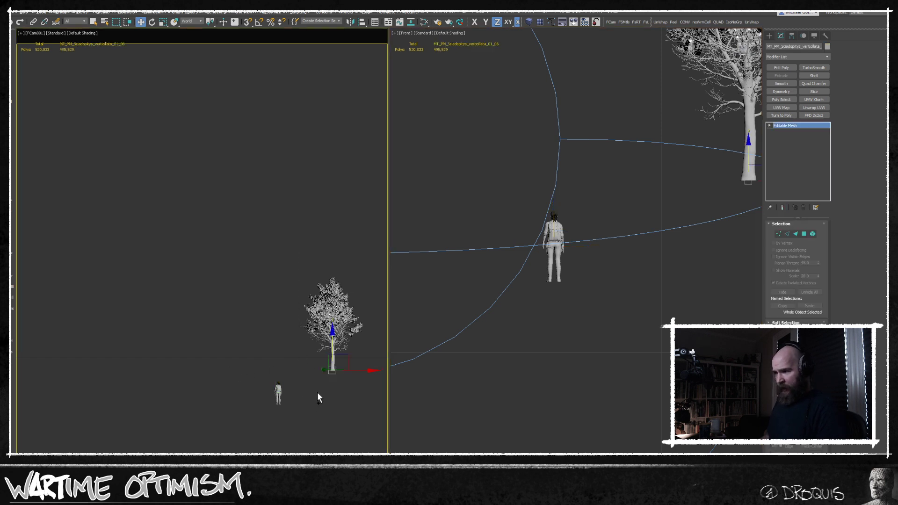
{"action": "key", "text": "t"}
{"action": "scroll", "coordinate": [539, 212], "scroll_direction": "down", "scroll_amount": 2}
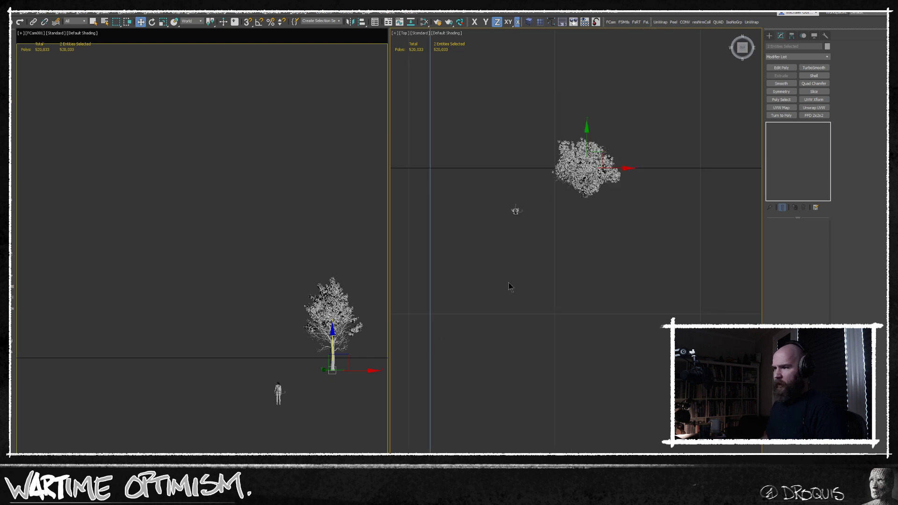
{"action": "left_click_drag", "start_coordinate": [585, 132], "coordinate": [541, 345]}
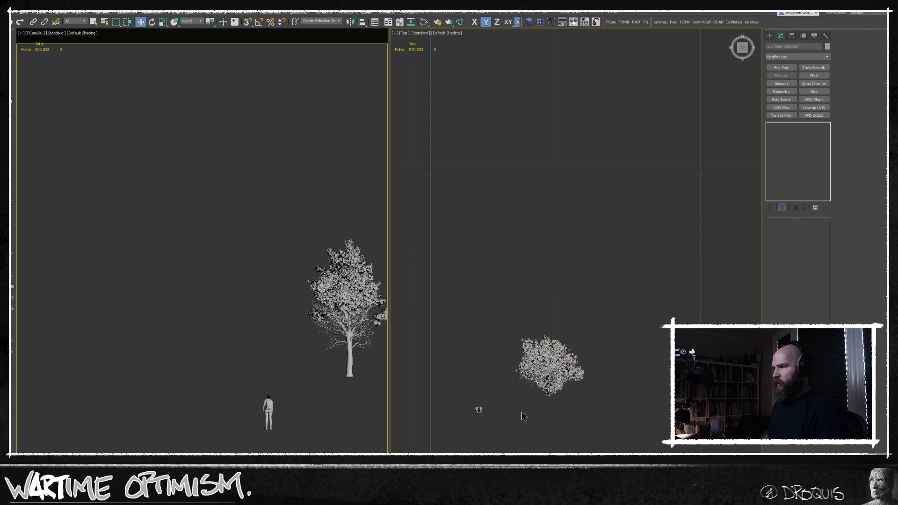
Nudge the character group slightly toward the tree in plan and deselect it
{"action": "left_click", "coordinate": [521, 407]}
{"action": "middle_click_drag", "start_coordinate": [497, 440], "coordinate": [567, 376]}
{"action": "left_click", "coordinate": [550, 345]}
{"action": "left_click_drag", "start_coordinate": [563, 336], "coordinate": [569, 310]}
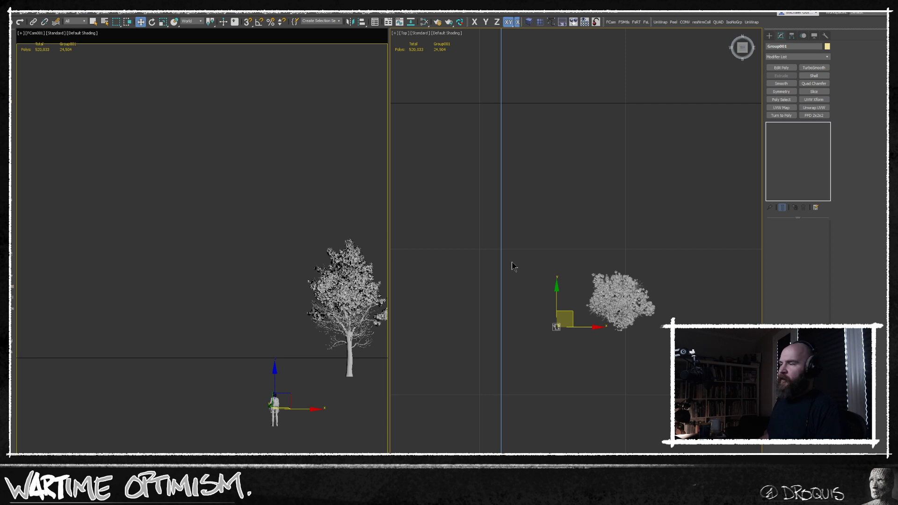
{"action": "scroll", "coordinate": [538, 327], "scroll_direction": "up", "scroll_amount": 5}
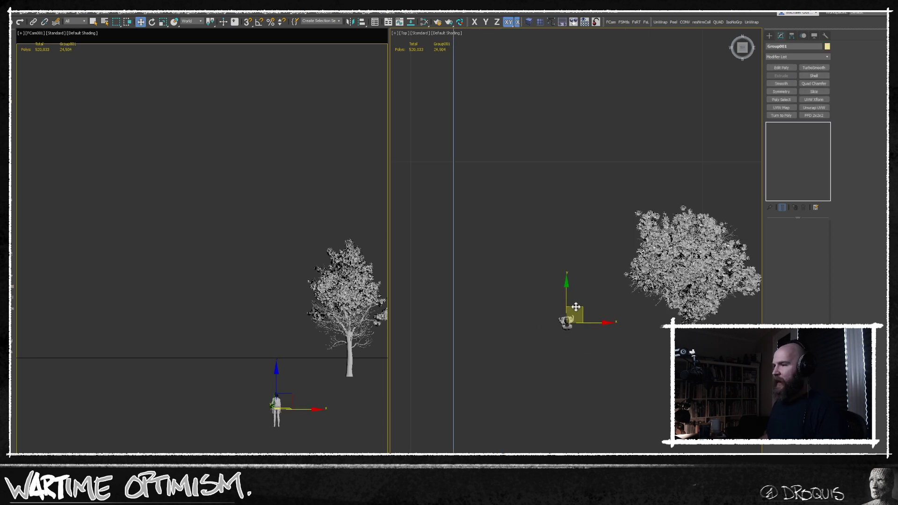
{"action": "left_click", "coordinate": [607, 344]}
Create a large ground plane of about 20,800 by 17,500 around the world origin, extending far beyond the tree
{"action": "middle_click_drag", "start_coordinate": [602, 342], "coordinate": [593, 364]}
{"action": "scroll", "coordinate": [603, 366], "scroll_direction": "down", "scroll_amount": 2}
{"action": "scroll", "coordinate": [584, 336], "scroll_direction": "down", "scroll_amount": 2}
{"action": "scroll", "coordinate": [578, 334], "scroll_direction": "down", "scroll_amount": 1}
{"action": "scroll", "coordinate": [635, 343], "scroll_direction": "down", "scroll_amount": 1}
{"action": "scroll", "coordinate": [593, 296], "scroll_direction": "down", "scroll_amount": 3}
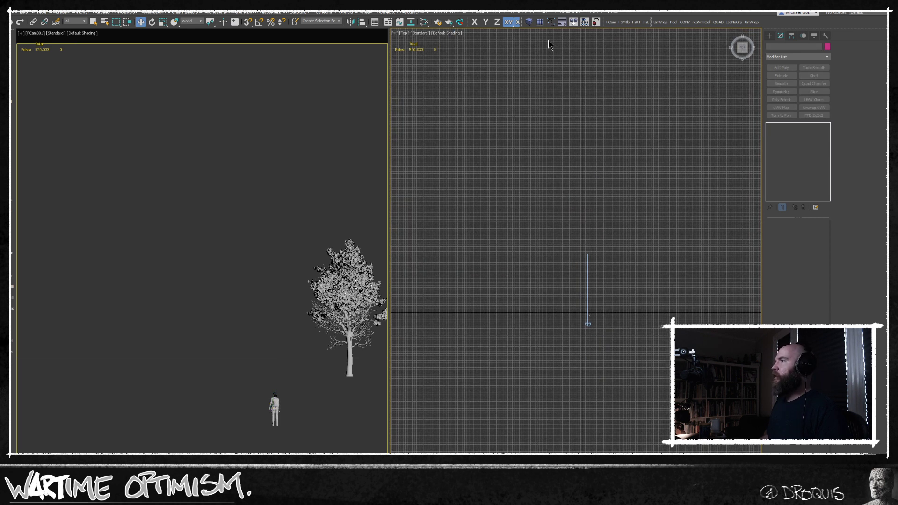
{"action": "left_click", "coordinate": [540, 22]}
{"action": "middle_click_drag", "start_coordinate": [545, 213], "coordinate": [501, 261]}
{"action": "scroll", "coordinate": [421, 246], "scroll_direction": "down", "scroll_amount": 3}
{"action": "middle_click_drag", "start_coordinate": [421, 246], "coordinate": [550, 337]}
{"action": "scroll", "coordinate": [550, 337], "scroll_direction": "down", "scroll_amount": 1}
{"action": "scroll", "coordinate": [550, 337], "scroll_direction": "down", "scroll_amount": 4}
{"action": "left_click_drag", "start_coordinate": [689, 118], "coordinate": [441, 416]}
{"action": "key", "text": "f"}
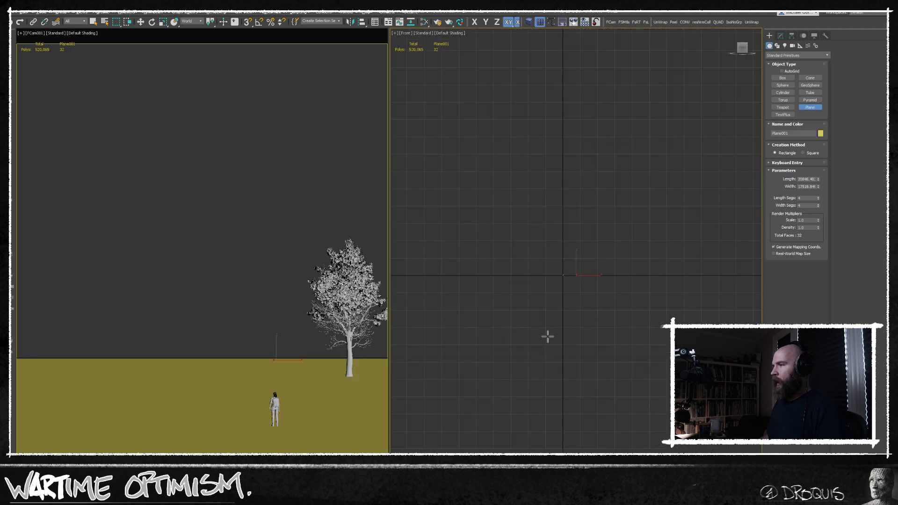
{"action": "scroll", "coordinate": [565, 268], "scroll_direction": "up", "scroll_amount": 8}
{"action": "scroll", "coordinate": [553, 361], "scroll_direction": "up", "scroll_amount": 10}
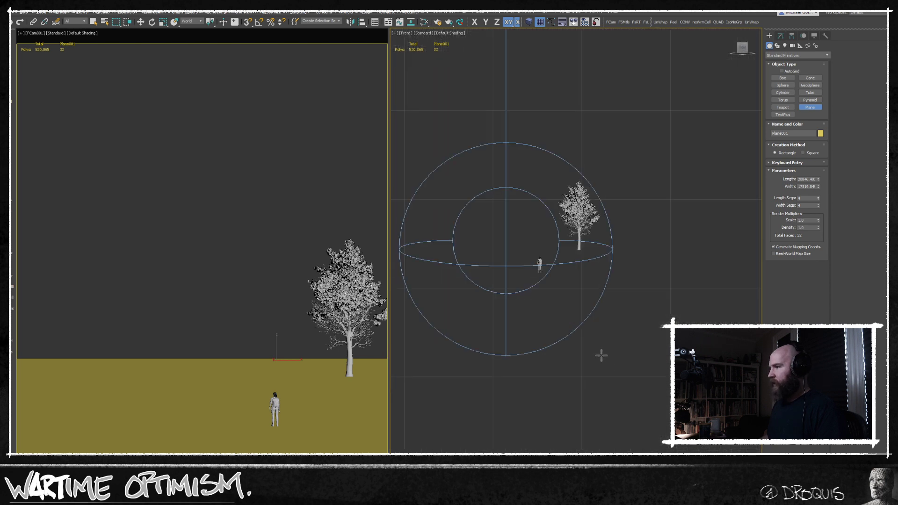
{"action": "right_click", "coordinate": [600, 357]}
Create a large box in plan whose footprint surrounds the character and tree, using wireframe display with the grid hidden
{"action": "key", "text": "t"}
{"action": "scroll", "coordinate": [547, 323], "scroll_direction": "up", "scroll_amount": 1}
{"action": "middle_click_drag", "start_coordinate": [547, 322], "coordinate": [549, 267]}
{"action": "key", "text": "F3"}
{"action": "scroll", "coordinate": [541, 282], "scroll_direction": "down", "scroll_amount": 6}
{"action": "scroll", "coordinate": [552, 323], "scroll_direction": "up", "scroll_amount": 15}
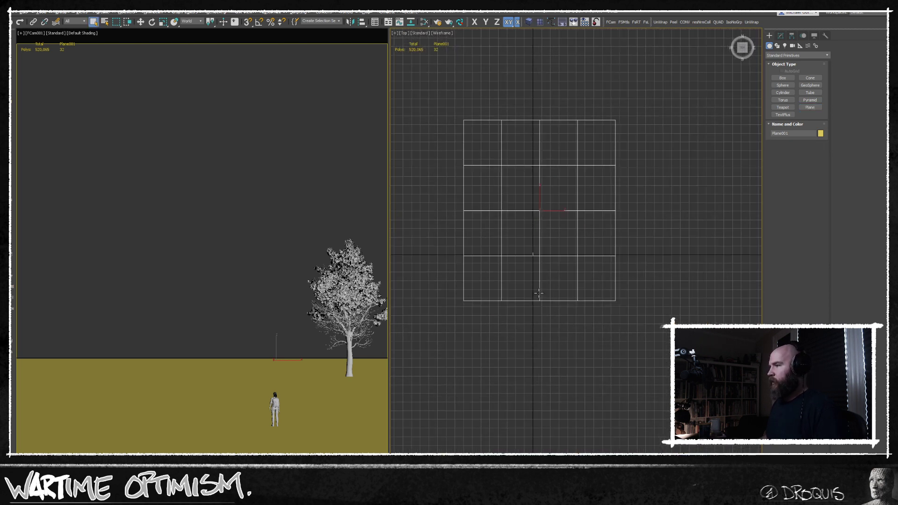
{"action": "left_click", "coordinate": [536, 255]}
{"action": "key", "text": "g"}
{"action": "middle_click_drag", "start_coordinate": [484, 254], "coordinate": [553, 310]}
{"action": "scroll", "coordinate": [534, 297], "scroll_direction": "up", "scroll_amount": 7}
{"action": "scroll", "coordinate": [585, 330], "scroll_direction": "up", "scroll_amount": 6}
{"action": "scroll", "coordinate": [553, 310], "scroll_direction": "down", "scroll_amount": 3}
{"action": "left_click", "coordinate": [783, 77]}
{"action": "mouse_move", "coordinate": [648, 173]}
{"action": "left_mouse_down"}
{"action": "mouse_move", "coordinate": [543, 299]}
{"action": "mouse_move", "coordinate": [503, 303]}
{"action": "left_mouse_up"}
{"action": "left_click", "coordinate": [508, 211]}
{"action": "key", "text": "f"}
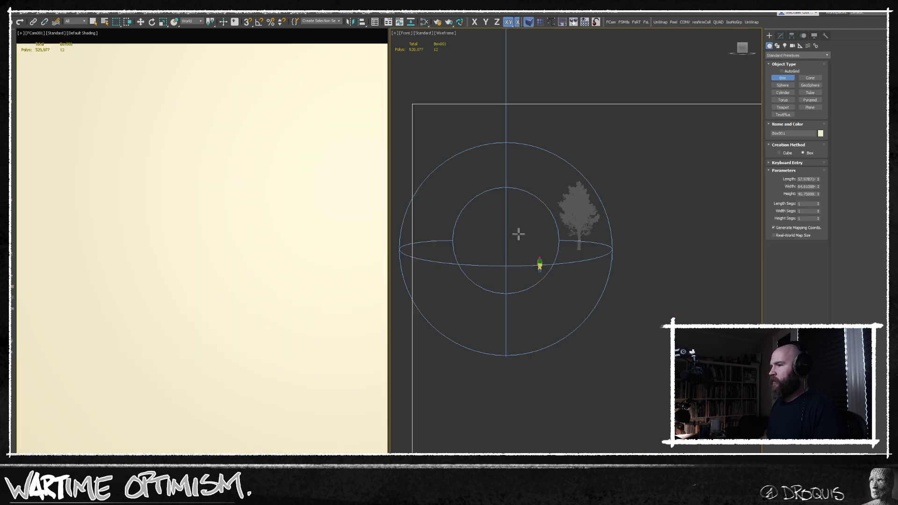
Convert the box to an Editable Poly
{"action": "key", "text": "w"}
{"action": "middle_click_drag", "start_coordinate": [543, 311], "coordinate": [566, 261]}
{"action": "key", "text": "F3"}
{"action": "right_click", "coordinate": [598, 265]}
{"action": "mouse_move", "coordinate": [632, 345]}
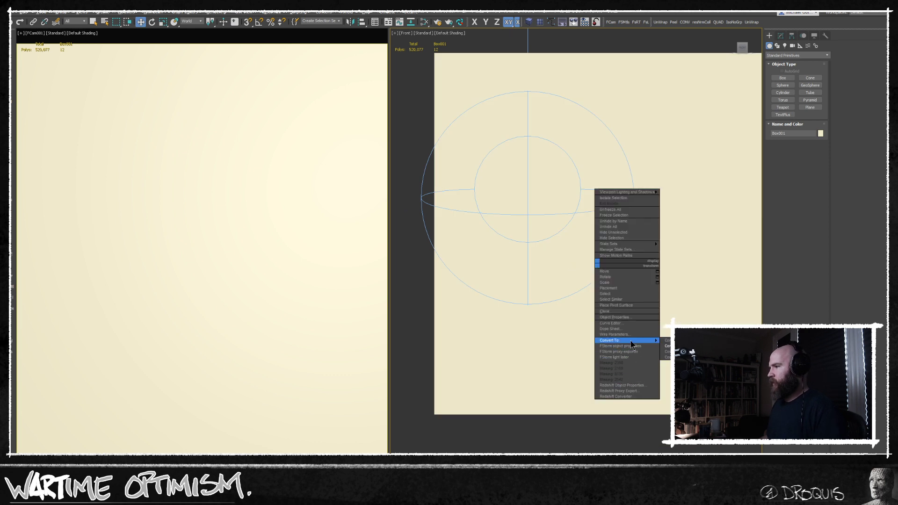
{"action": "left_click", "coordinate": [668, 347]}
{"action": "key", "text": "F3"}
Select the box's top vertices and lower them to the level of the character's feet
{"action": "scroll", "coordinate": [692, 327], "scroll_direction": "down", "scroll_amount": 3}
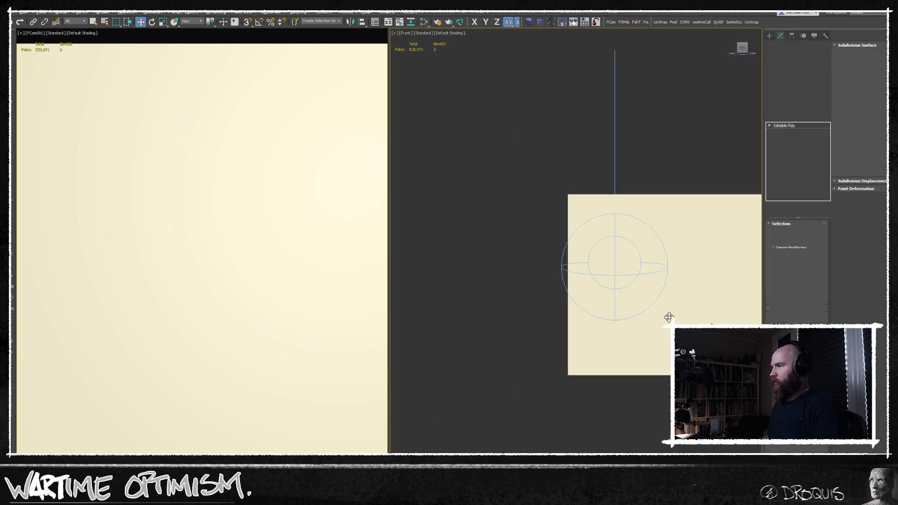
{"action": "middle_click_drag", "start_coordinate": [656, 304], "coordinate": [537, 288]}
{"action": "scroll", "coordinate": [537, 289], "scroll_direction": "down", "scroll_amount": 3}
{"action": "left_click_drag", "start_coordinate": [452, 218], "coordinate": [642, 243]}
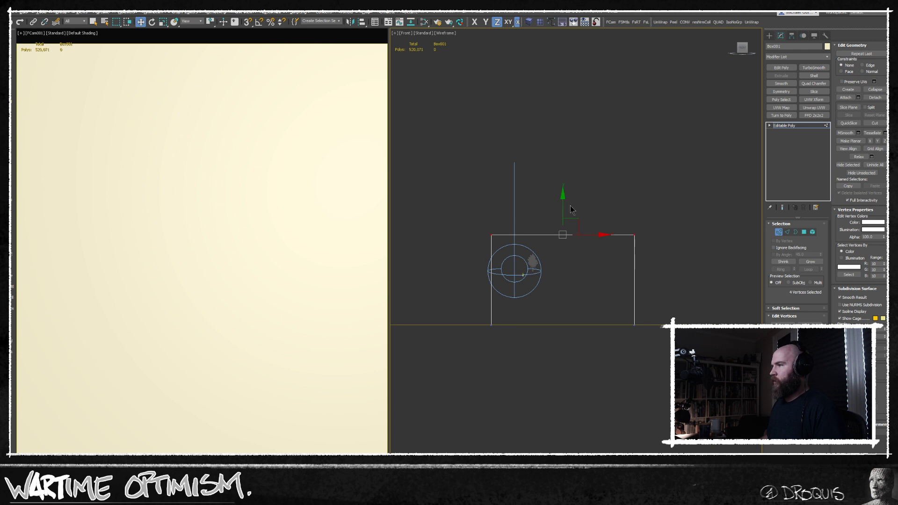
{"action": "left_click_drag", "start_coordinate": [565, 204], "coordinate": [561, 246]}
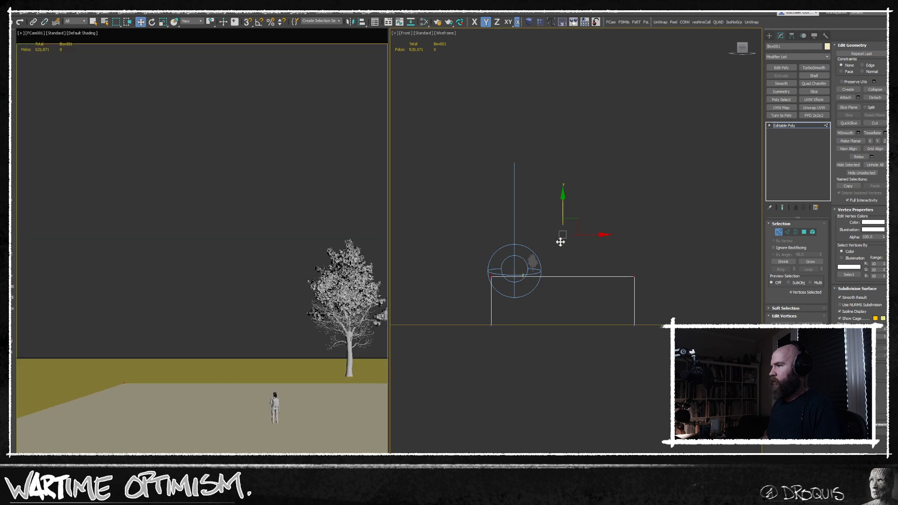
Select the vertices on the box's character side in plan and move them inward along X, close to the character
{"action": "key", "text": "t"}
{"action": "scroll", "coordinate": [551, 254], "scroll_direction": "down", "scroll_amount": 2}
{"action": "middle_click_drag", "start_coordinate": [551, 254], "coordinate": [566, 297]}
{"action": "scroll", "coordinate": [567, 297], "scroll_direction": "down", "scroll_amount": 2}
{"action": "left_click_drag", "start_coordinate": [499, 160], "coordinate": [539, 409]}
{"action": "left_click_drag", "start_coordinate": [540, 284], "coordinate": [585, 284]}
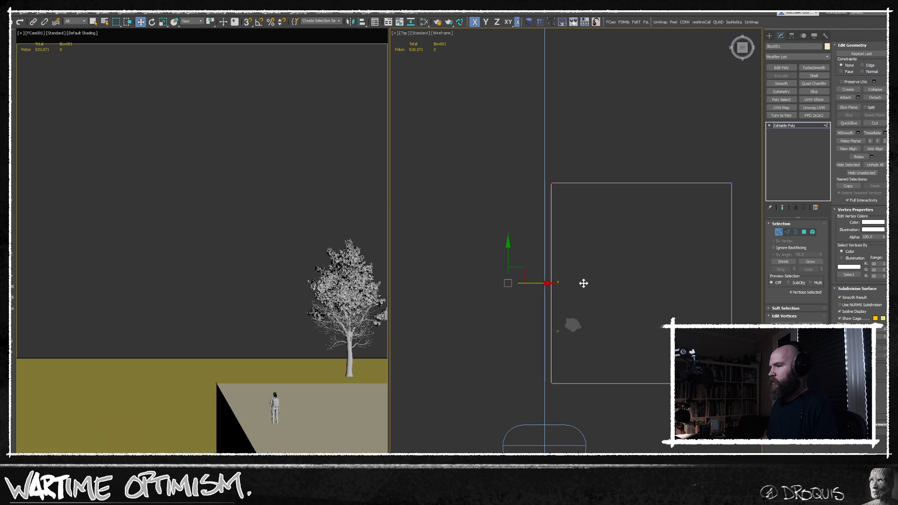
Move the two corners near the character toward each other along Y, tapering the box into a narrow cliff tip
{"action": "left_click_drag", "start_coordinate": [540, 406], "coordinate": [548, 252]}
{"action": "left_click_drag", "start_coordinate": [556, 189], "coordinate": [531, 285]}
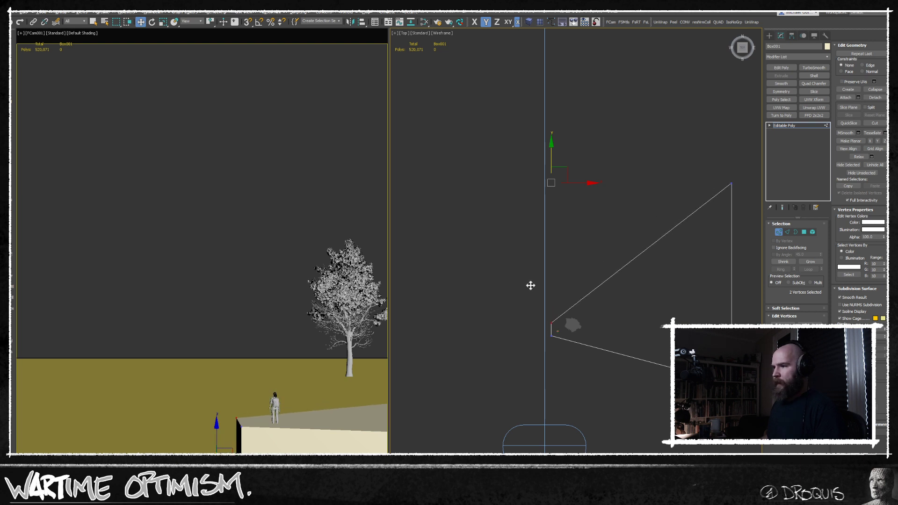
{"action": "scroll", "coordinate": [645, 300], "scroll_direction": "down", "scroll_amount": 3}
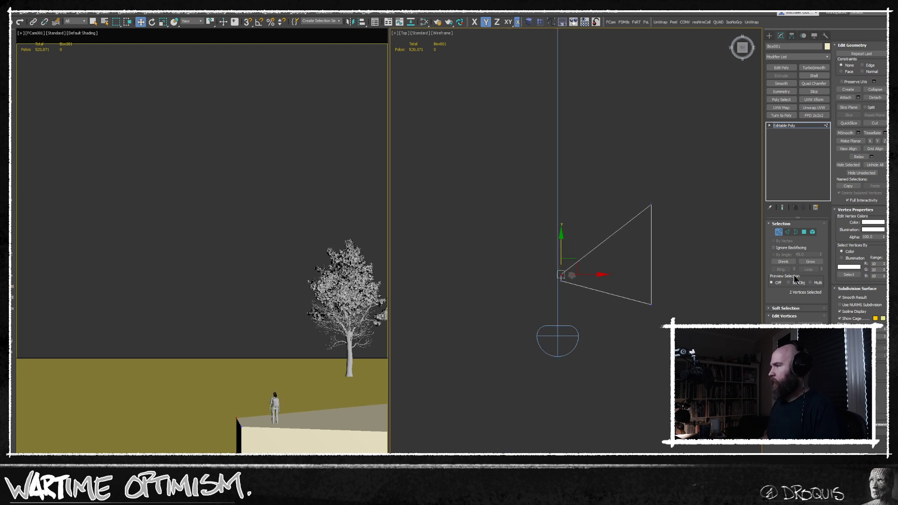
Connect the long edges with a new edge loop and slide it along them to between the character and tree
{"action": "left_click", "coordinate": [787, 232]}
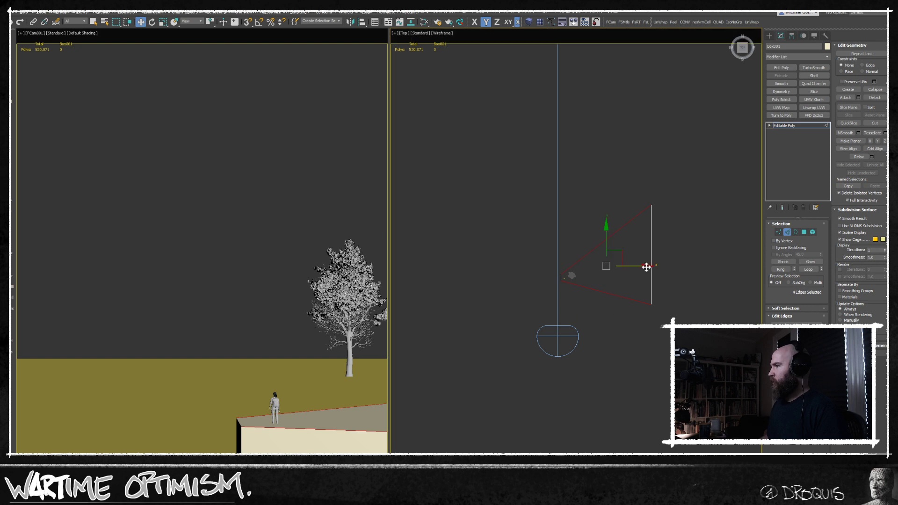
{"action": "key", "text": "ctrl+shift+e"}
{"action": "key", "text": "shift+x"}
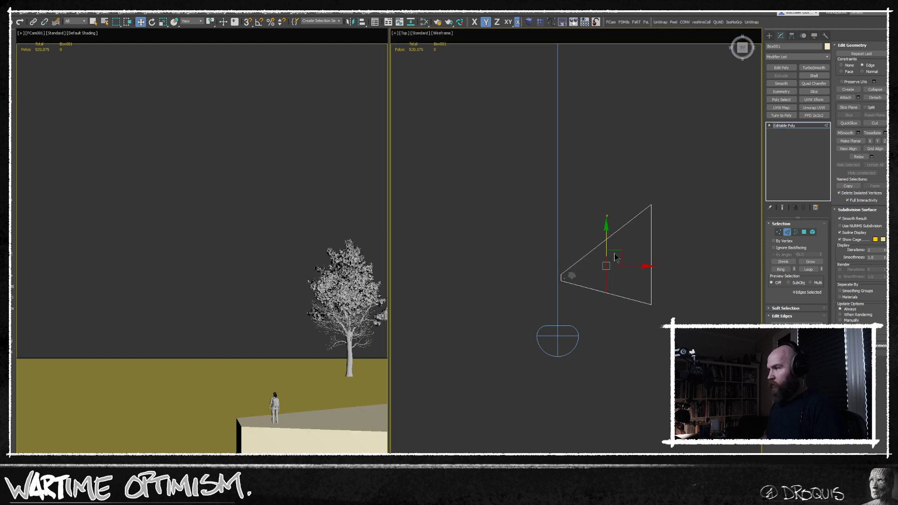
{"action": "double_click", "coordinate": [607, 276]}
{"action": "scroll", "coordinate": [598, 273], "scroll_direction": "up", "scroll_amount": 3}
{"action": "left_click_drag", "start_coordinate": [660, 256], "coordinate": [661, 256]}
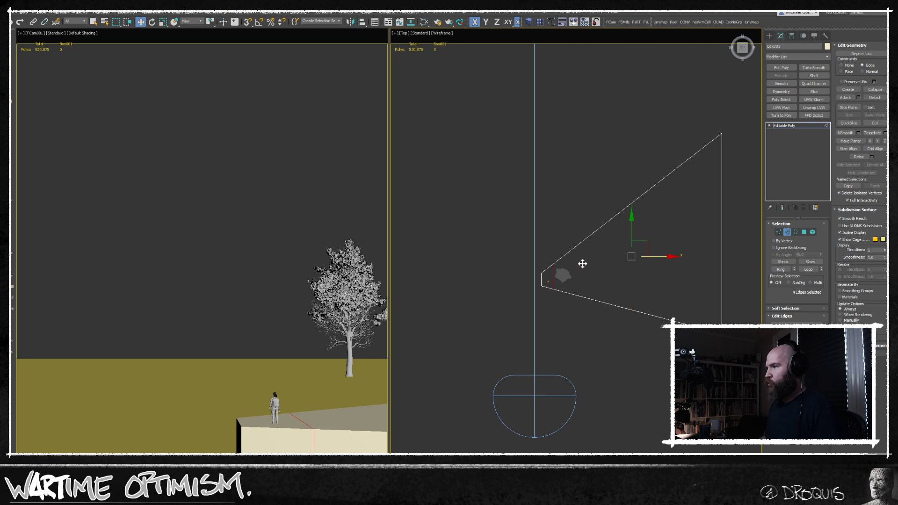
Connect the ring of long edges beyond the tree with another edge loop and slide it close behind the tree
{"action": "key", "text": "q"}
{"action": "scroll", "coordinate": [546, 287], "scroll_direction": "up", "scroll_amount": 3}
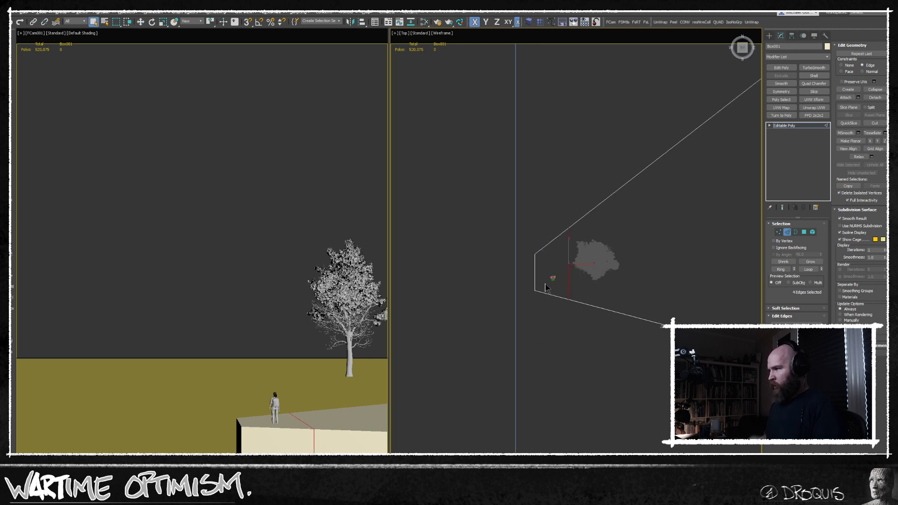
{"action": "scroll", "coordinate": [550, 281], "scroll_direction": "down", "scroll_amount": 2}
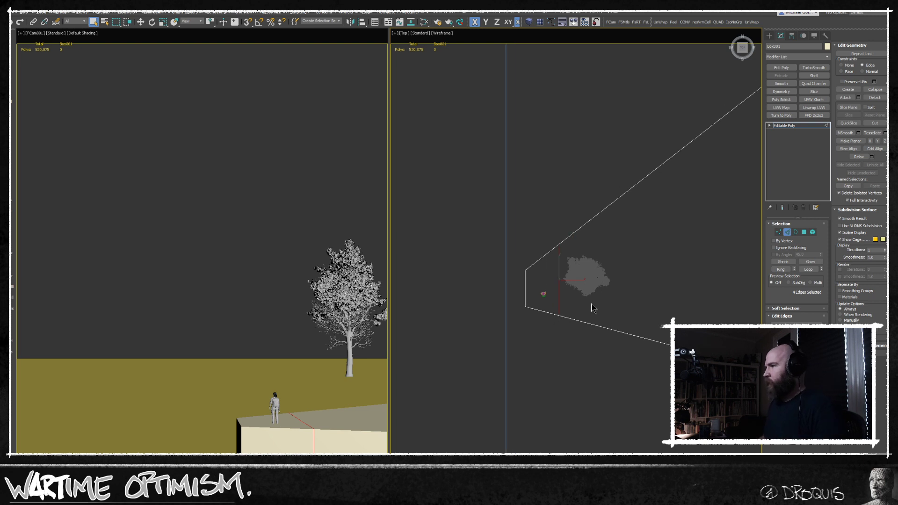
{"action": "left_click", "coordinate": [597, 303]}
{"action": "scroll", "coordinate": [603, 296], "scroll_direction": "down", "scroll_amount": 2}
{"action": "left_click_drag", "start_coordinate": [626, 302], "coordinate": [601, 365]}
{"action": "key", "text": "alt+r"}
{"action": "key", "text": "ctrl+shift+e"}
{"action": "middle_click_drag", "start_coordinate": [626, 275], "coordinate": [567, 270]}
{"action": "scroll", "coordinate": [567, 269], "scroll_direction": "down", "scroll_amount": 2}
{"action": "key", "text": "w"}
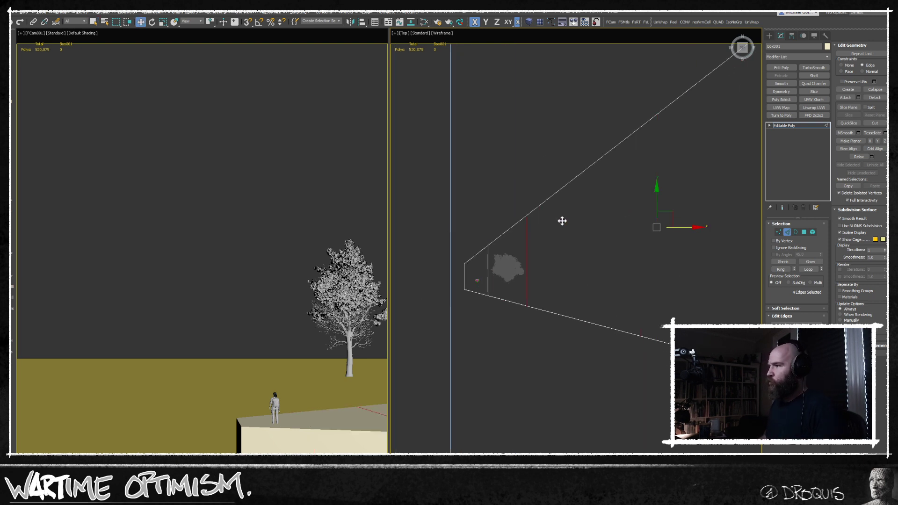
Insert an additional edge loop in elevation just beyond the first loop, between the character and the tree
{"action": "key", "text": "f"}
{"action": "scroll", "coordinate": [588, 231], "scroll_direction": "down", "scroll_amount": 3}
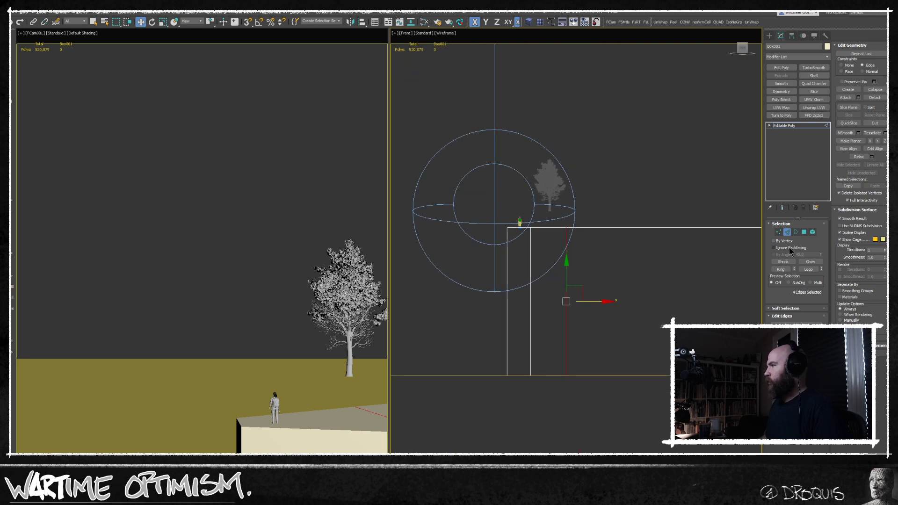
{"action": "left_click", "coordinate": [786, 233]}
{"action": "key", "text": "alt+c"}
{"action": "key", "text": "w"}
{"action": "key", "text": "alt+c"}
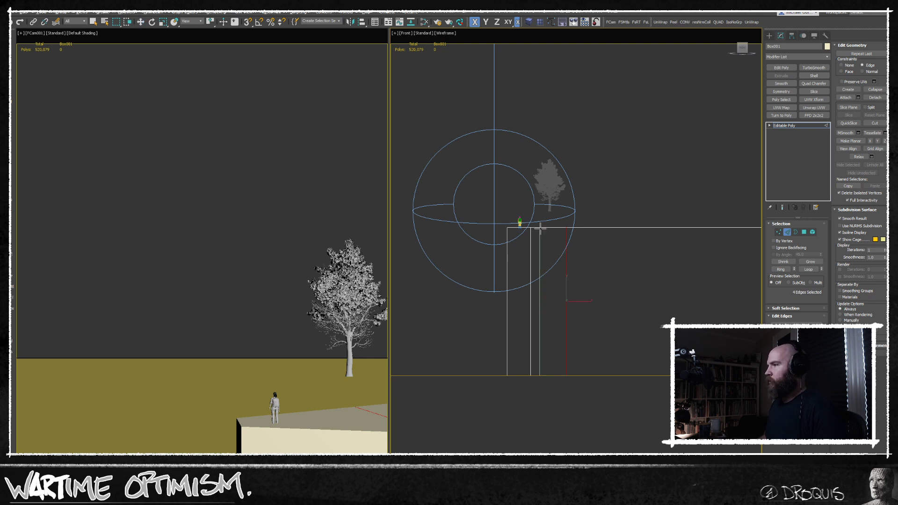
{"action": "scroll", "coordinate": [540, 229], "scroll_direction": "up", "scroll_amount": 2}
{"action": "left_click", "coordinate": [537, 228]}
{"action": "key", "text": "w"}
{"action": "key", "text": "q"}
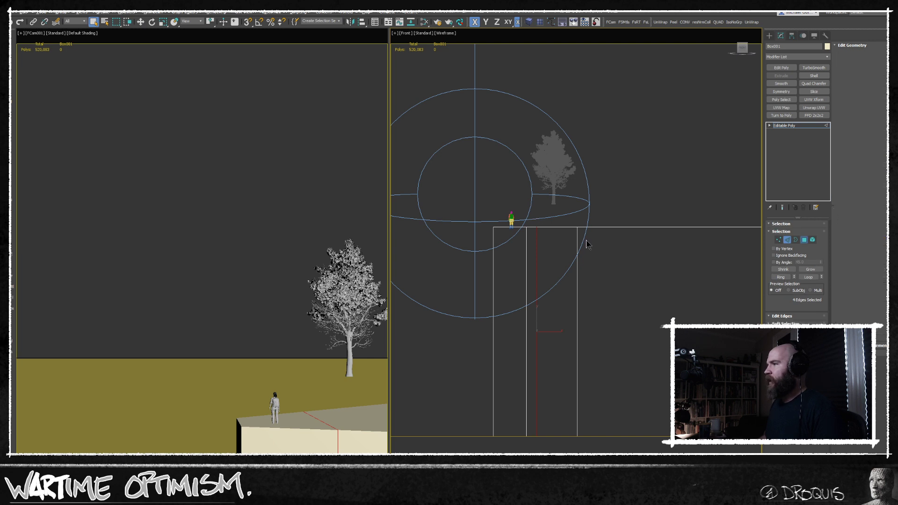
Raise the cliff's top face beneath the tree to the base of the trunk and shift it slightly along X
{"action": "key", "text": "w"}
{"action": "left_click_drag", "start_coordinate": [556, 198], "coordinate": [559, 173]}
{"action": "left_click_drag", "start_coordinate": [585, 203], "coordinate": [595, 203]}
{"action": "scroll", "coordinate": [582, 242], "scroll_direction": "down", "scroll_amount": 5}
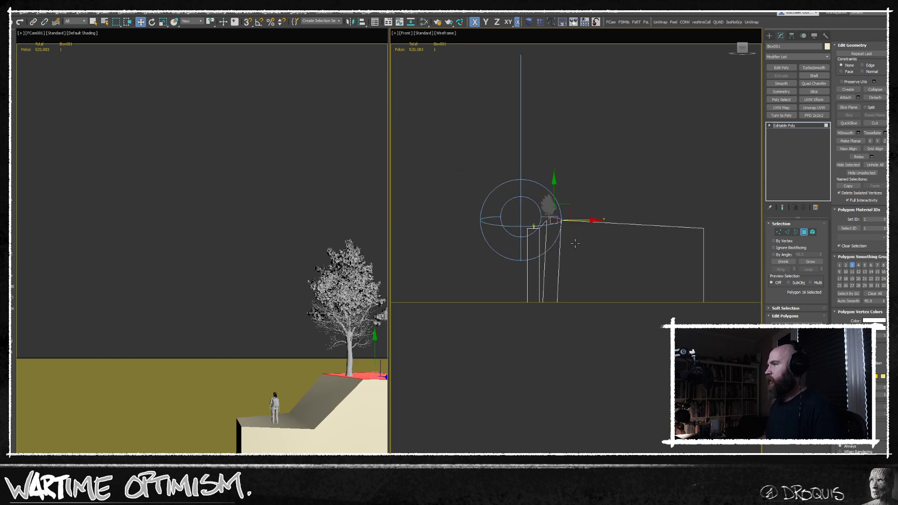
Raise the two top vertices at the cliff's far end to form a steep slope rising behind the tree
{"action": "left_click", "coordinate": [778, 232]}
{"action": "left_click_drag", "start_coordinate": [683, 243], "coordinate": [649, 82]}
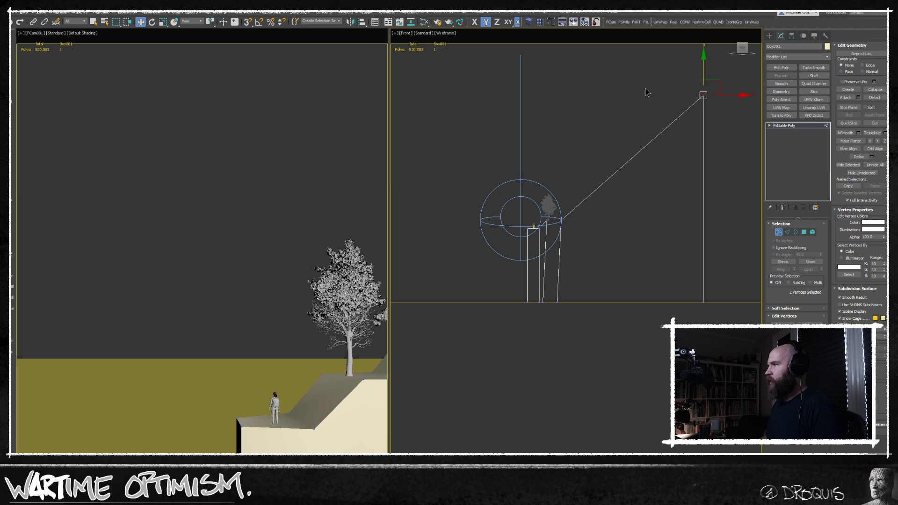
{"action": "key", "text": "t"}
{"action": "middle_click_drag", "start_coordinate": [531, 261], "coordinate": [603, 130]}
{"action": "scroll", "coordinate": [618, 148], "scroll_direction": "down", "scroll_amount": 3}
{"action": "middle_click_drag", "start_coordinate": [493, 182], "coordinate": [566, 205]}
{"action": "middle_click_drag", "start_coordinate": [675, 208], "coordinate": [633, 250]}
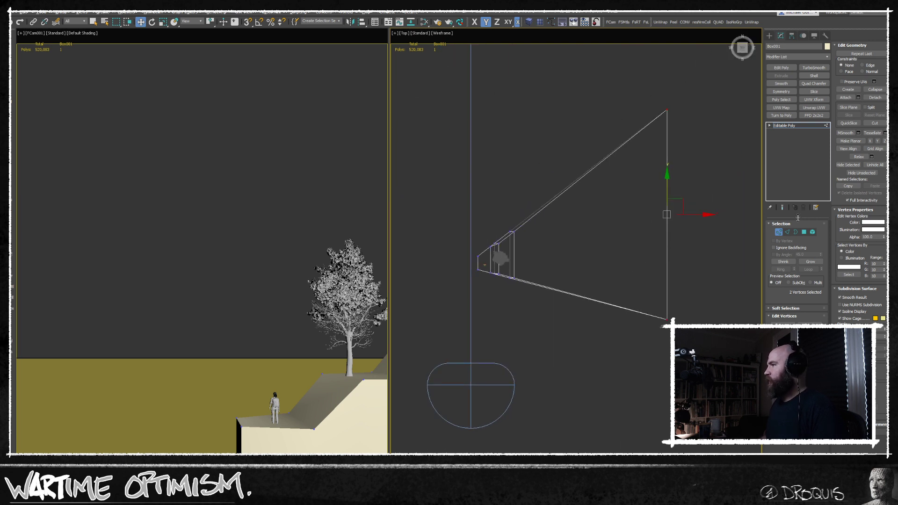
Connect an edge loop across the cliff behind the tree and delete the polygons beyond it to shorten the cliff
{"action": "key", "text": "alt+c"}
{"action": "left_click", "coordinate": [535, 214]}
{"action": "right_click", "coordinate": [548, 209]}
{"action": "middle_click_drag", "start_coordinate": [615, 211], "coordinate": [591, 251]}
{"action": "left_click", "coordinate": [805, 236]}
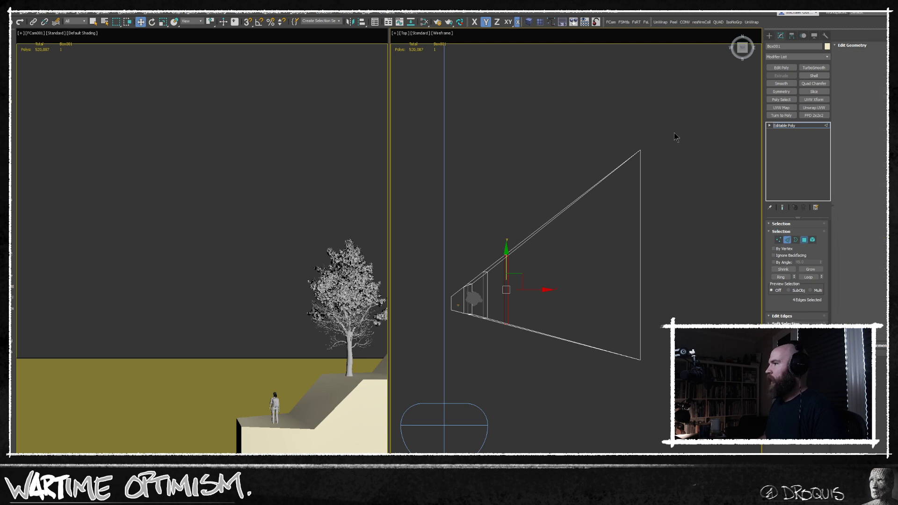
{"action": "key", "text": "Delete"}
{"action": "middle_click_drag", "start_coordinate": [527, 362], "coordinate": [607, 311]}
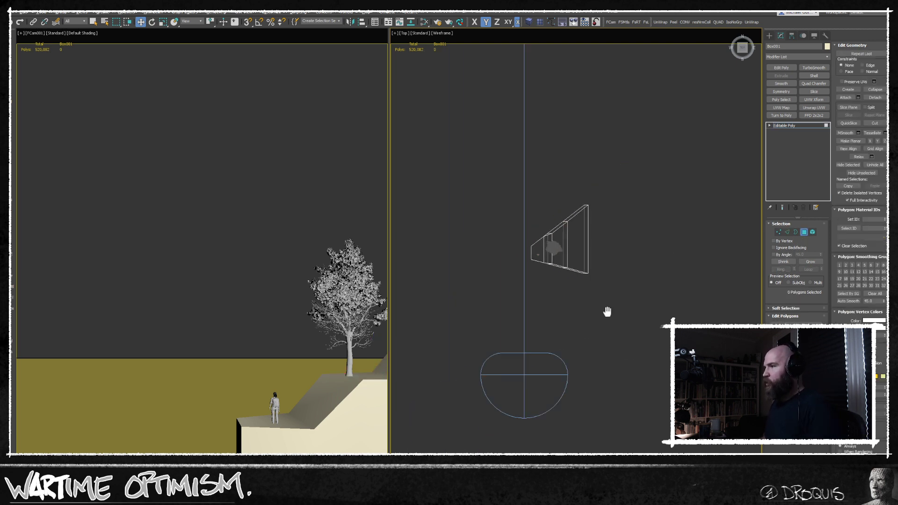
{"action": "left_click", "coordinate": [804, 232]}
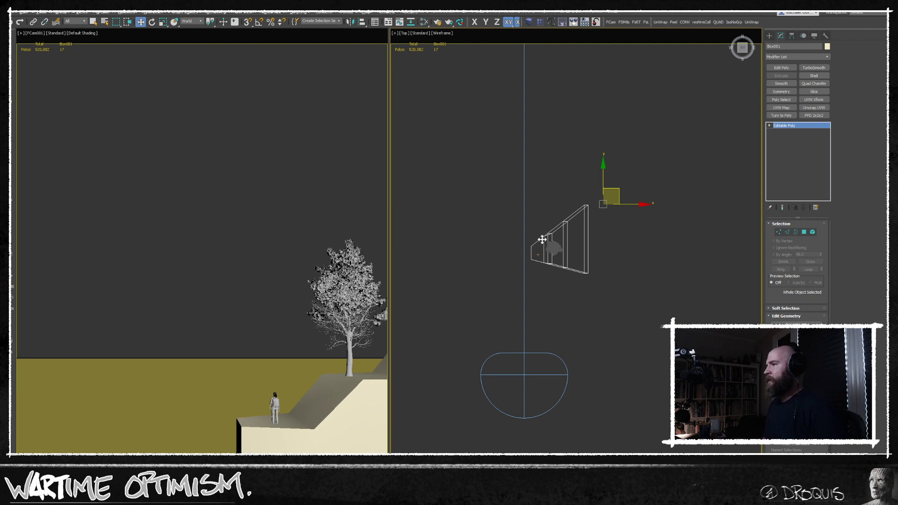
Examine the shortened cliff around the character and tree in front elevation and plan
{"action": "key", "text": "f"}
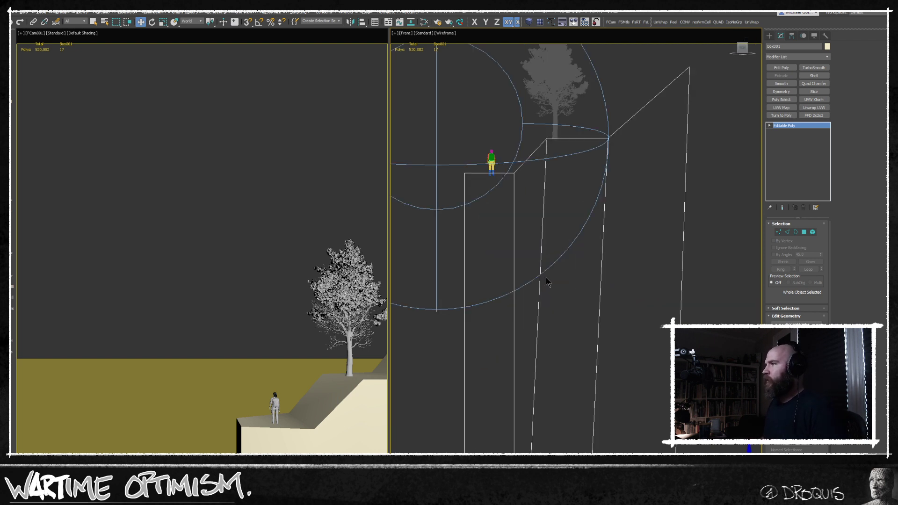
{"action": "scroll", "coordinate": [546, 277], "scroll_direction": "down", "scroll_amount": 2}
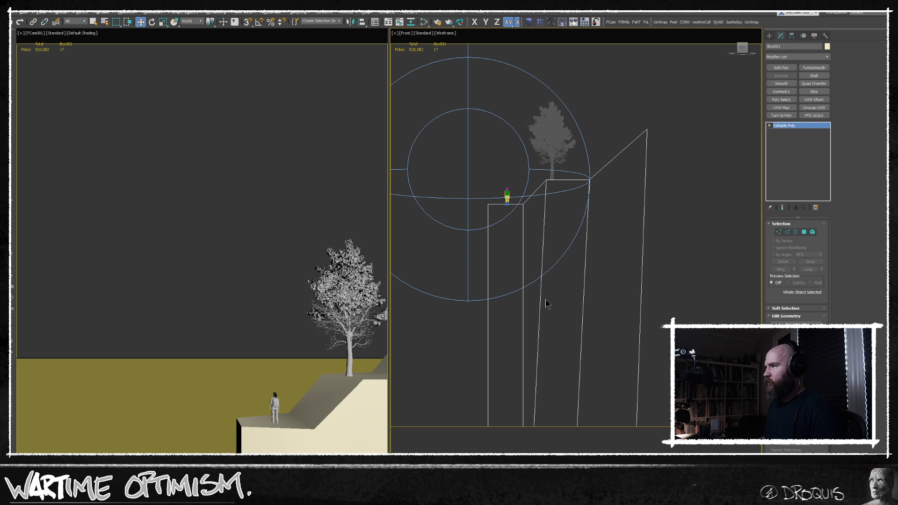
{"action": "key", "text": "t"}
{"action": "middle_click_drag", "start_coordinate": [539, 303], "coordinate": [534, 258]}
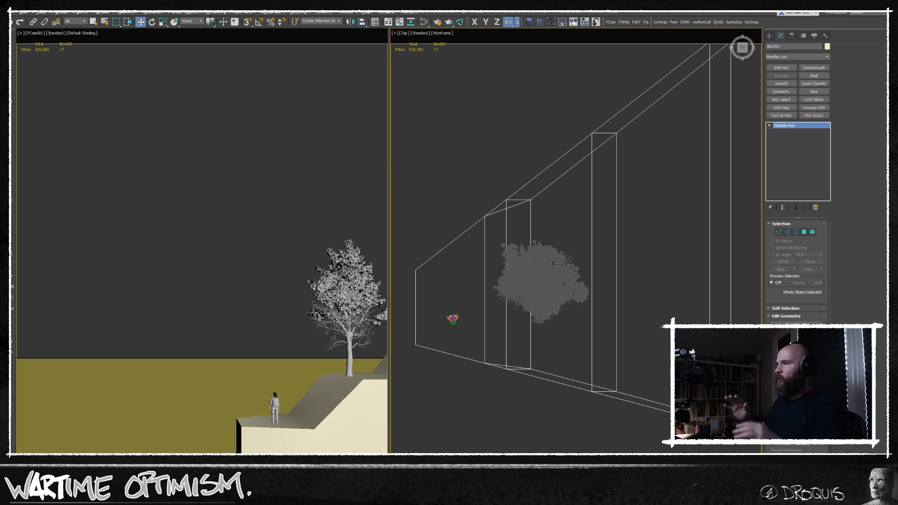
{"action": "middle_click_drag", "start_coordinate": [456, 262], "coordinate": [588, 193]}
{"action": "key", "text": "f"}
{"action": "scroll", "coordinate": [588, 194], "scroll_direction": "down", "scroll_amount": 3}
Select the ground plane and raise it vertically until it sits just below the ledge the character stands on
{"action": "left_click", "coordinate": [688, 318]}
{"action": "left_click", "coordinate": [674, 294]}
{"action": "scroll", "coordinate": [618, 295], "scroll_direction": "down", "scroll_amount": 6}
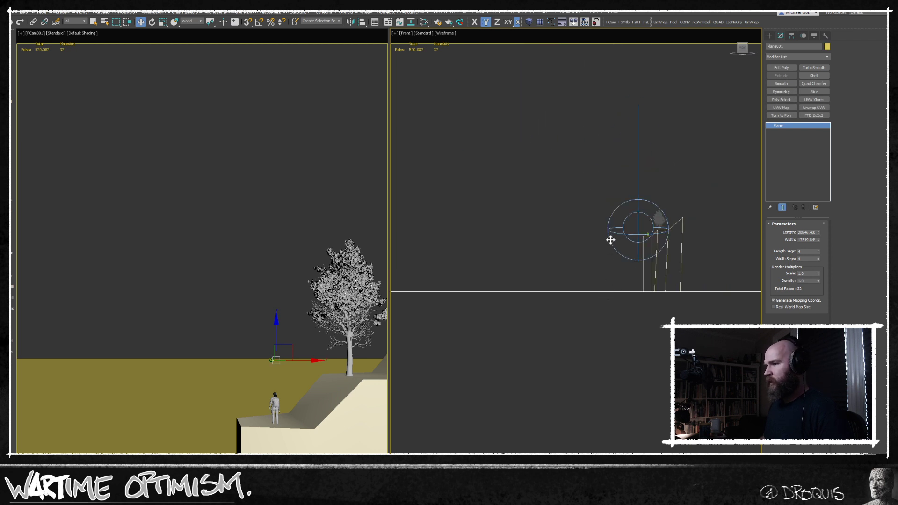
{"action": "scroll", "coordinate": [562, 264], "scroll_direction": "down", "scroll_amount": 5}
{"action": "middle_click_drag", "start_coordinate": [523, 276], "coordinate": [696, 263]}
{"action": "scroll", "coordinate": [650, 283], "scroll_direction": "down", "scroll_amount": 6}
{"action": "scroll", "coordinate": [706, 278], "scroll_direction": "up", "scroll_amount": 4}
{"action": "scroll", "coordinate": [606, 279], "scroll_direction": "up", "scroll_amount": 6}
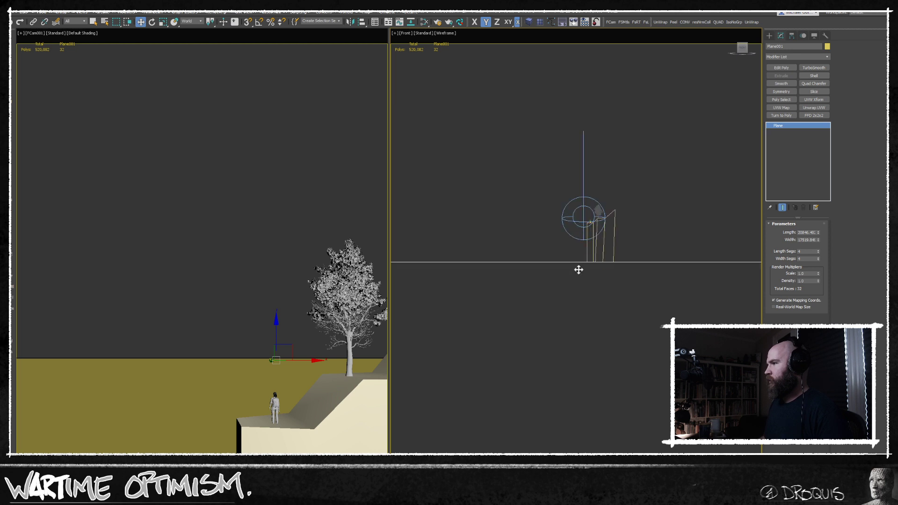
{"action": "middle_click_drag", "start_coordinate": [569, 259], "coordinate": [529, 256]}
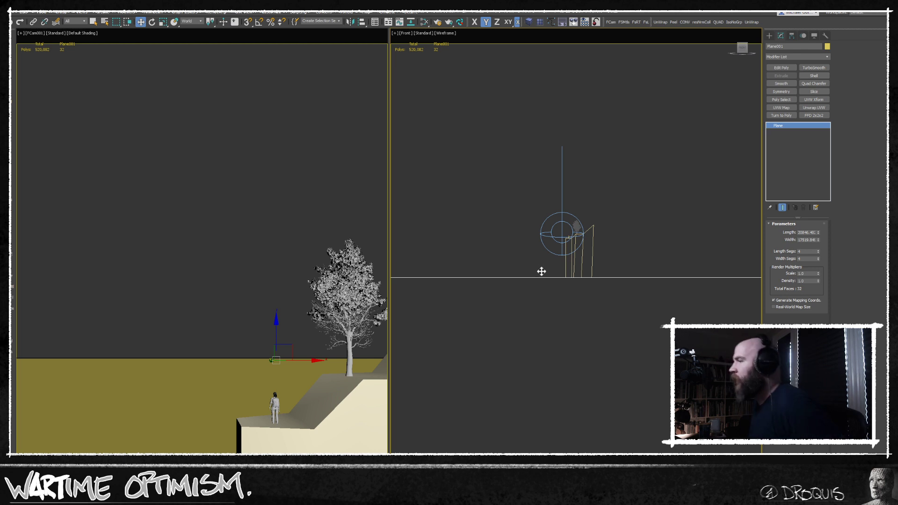
{"action": "scroll", "coordinate": [489, 264], "scroll_direction": "down", "scroll_amount": 5}
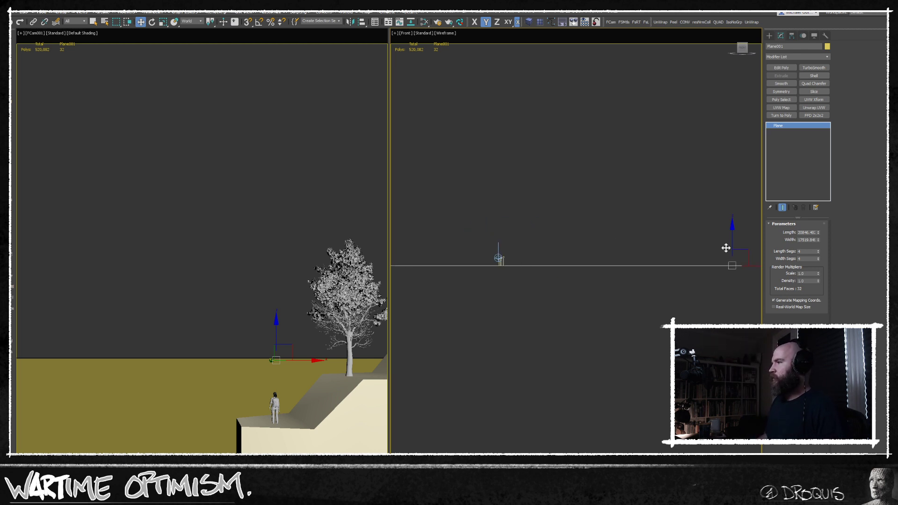
{"action": "left_click_drag", "start_coordinate": [731, 234], "coordinate": [730, 221]}
{"action": "scroll", "coordinate": [491, 270], "scroll_direction": "up", "scroll_amount": 4}
{"action": "scroll", "coordinate": [493, 259], "scroll_direction": "up", "scroll_amount": 7}
{"action": "left_click_drag", "start_coordinate": [507, 206], "coordinate": [513, 389]}
{"action": "mouse_move", "coordinate": [484, 223]}
{"action": "left_mouse_down"}
{"action": "mouse_move", "coordinate": [491, 257]}
{"action": "mouse_move", "coordinate": [487, 236]}
{"action": "left_mouse_up"}
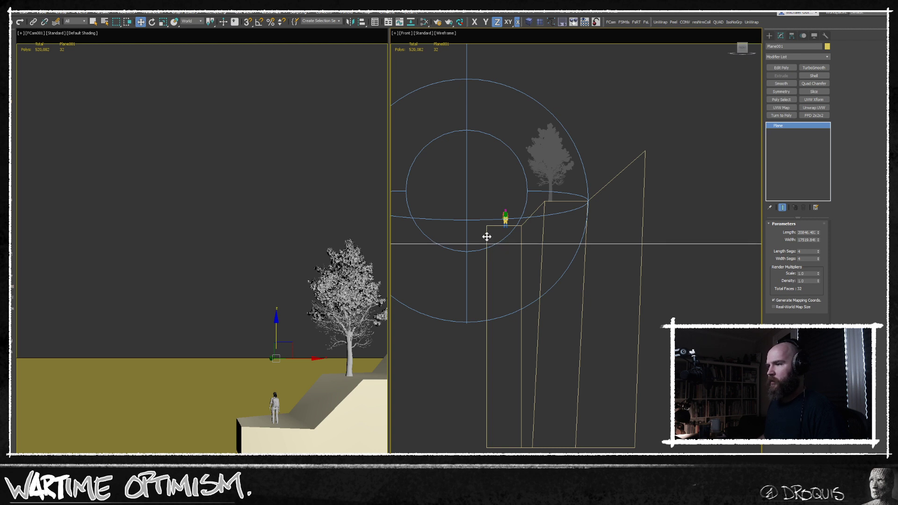
Create a large rectangular plane in plan view, overlapping the far corner of the ground plane
{"action": "key", "text": "t"}
{"action": "key", "text": "z"}
{"action": "middle_click_drag", "start_coordinate": [575, 298], "coordinate": [610, 238]}
{"action": "scroll", "coordinate": [617, 267], "scroll_direction": "down", "scroll_amount": 5}
{"action": "key", "text": "q"}
{"action": "scroll", "coordinate": [617, 267], "scroll_direction": "up", "scroll_amount": 5}
{"action": "middle_click_drag", "start_coordinate": [606, 269], "coordinate": [621, 336]}
{"action": "scroll", "coordinate": [617, 337], "scroll_direction": "down", "scroll_amount": 4}
{"action": "left_click", "coordinate": [556, 129]}
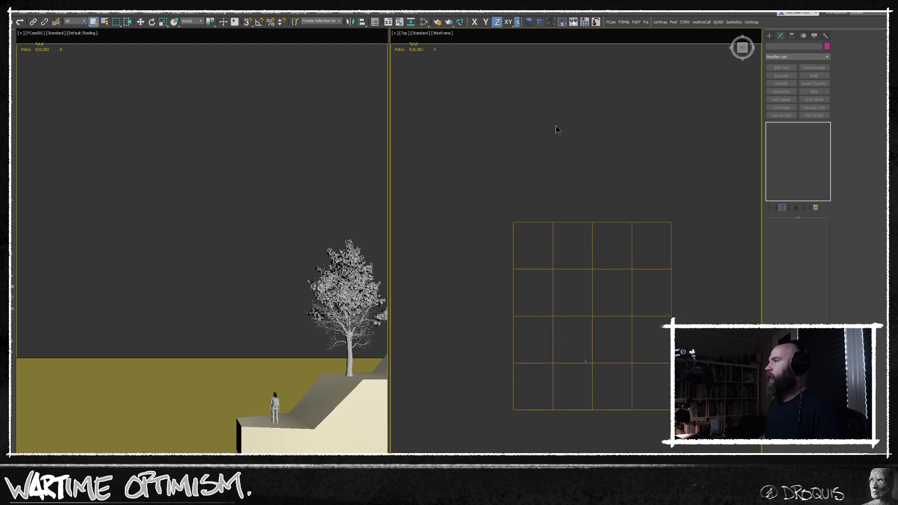
{"action": "left_click", "coordinate": [528, 22]}
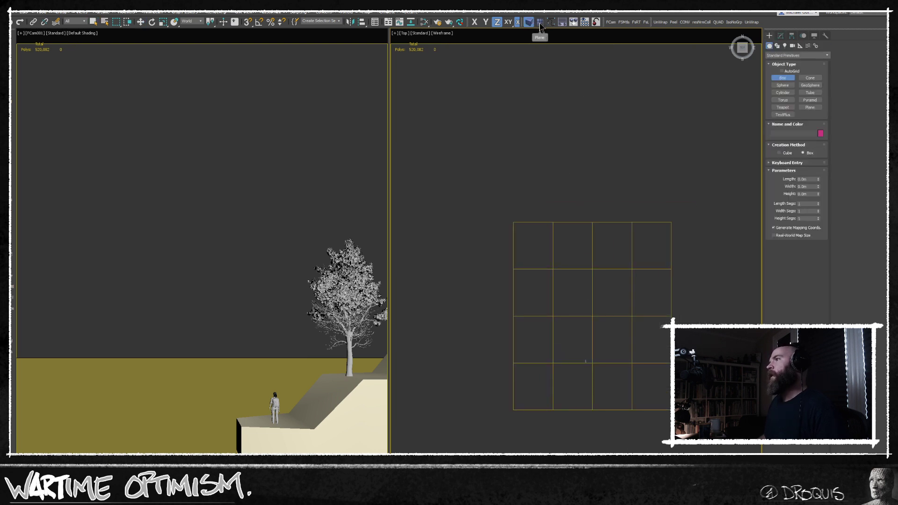
{"action": "left_click", "coordinate": [540, 22]}
{"action": "left_click_drag", "start_coordinate": [643, 195], "coordinate": [453, 293]}
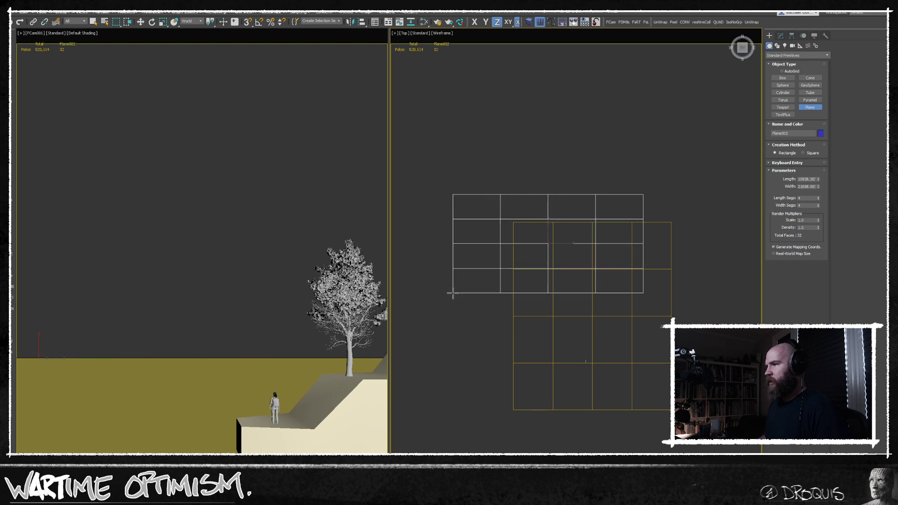
Set the new plane's length and width segments to 1
{"action": "left_click", "coordinate": [819, 197]}
{"action": "left_click", "coordinate": [818, 204]}
{"action": "right_click", "coordinate": [818, 205]}
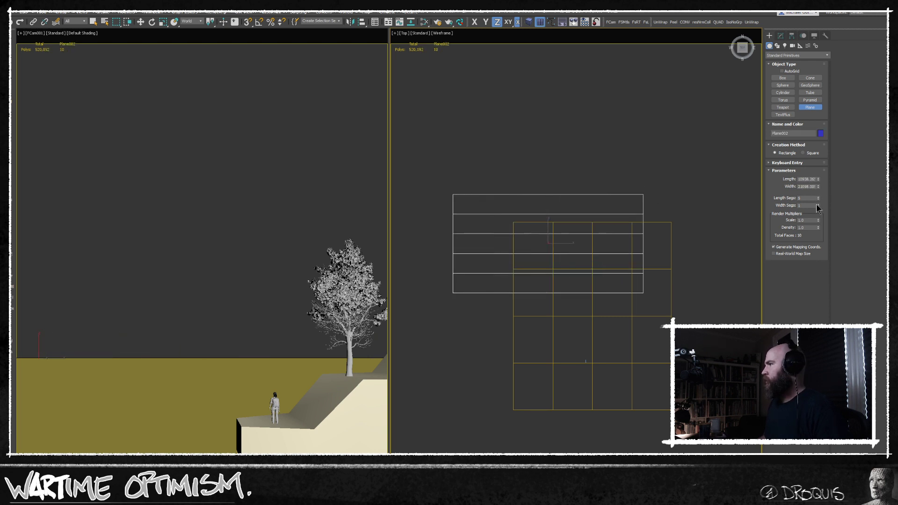
{"action": "right_click", "coordinate": [816, 195]}
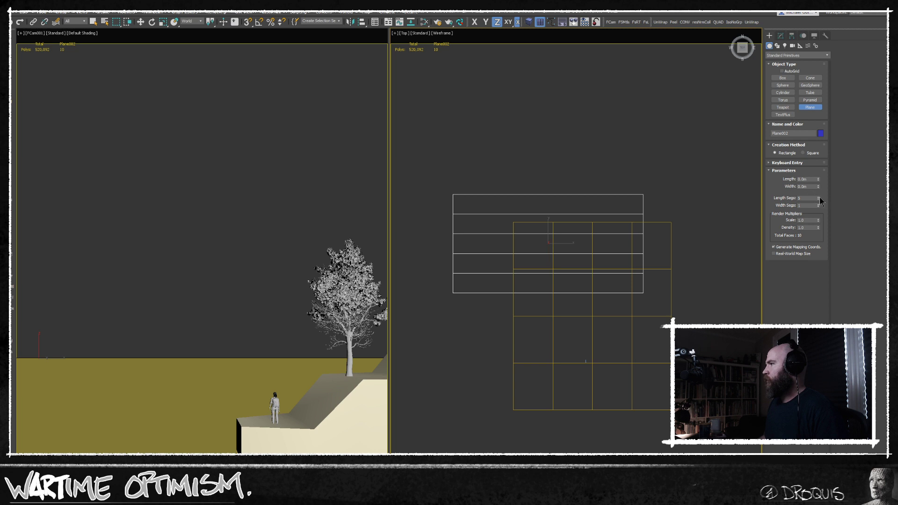
{"action": "middle_click_drag", "start_coordinate": [642, 199], "coordinate": [617, 214]}
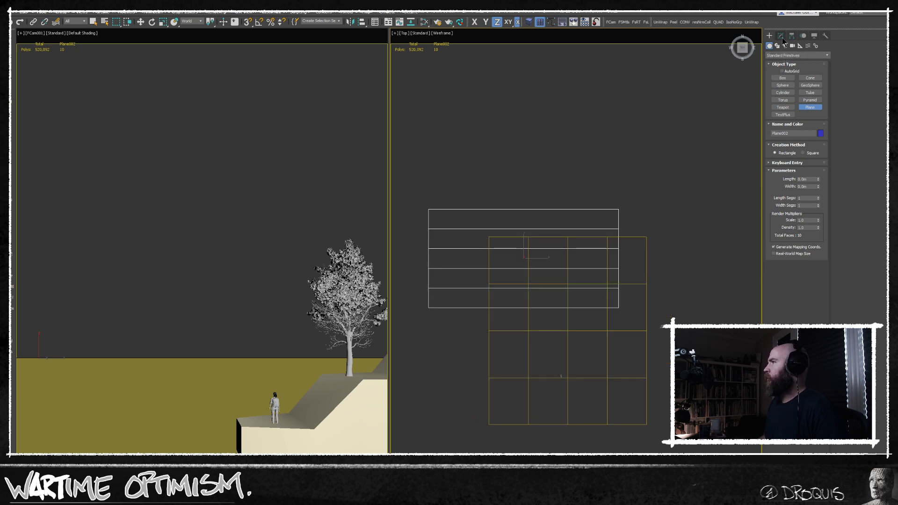
{"action": "left_click", "coordinate": [781, 35]}
{"action": "right_click", "coordinate": [818, 251]}
{"action": "middle_click_drag", "start_coordinate": [668, 227], "coordinate": [701, 223]}
Add an Edit Poly modifier to the new plane and connect its opposite edges both ways into a two-by-two grid
{"action": "left_click", "coordinate": [774, 68]}
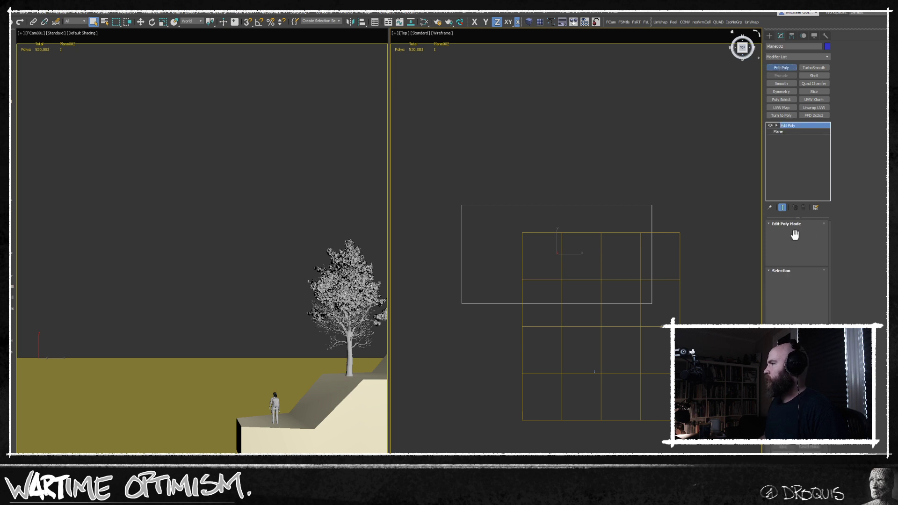
{"action": "left_click", "coordinate": [788, 279]}
{"action": "left_click_drag", "start_coordinate": [695, 251], "coordinate": [443, 278]}
{"action": "key", "text": "ctrl+shift+e"}
{"action": "left_click_drag", "start_coordinate": [565, 178], "coordinate": [526, 342]}
{"action": "key", "text": "ctrl+shift+e"}
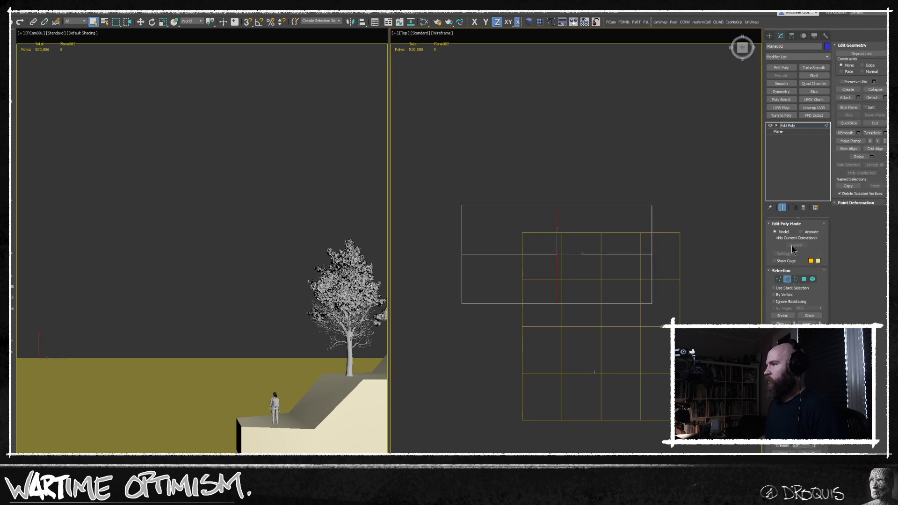
Raise the plane's centre vertex and the midline vertex on its side away from the cliff into a high mountain ridge
{"action": "left_click", "coordinate": [779, 279]}
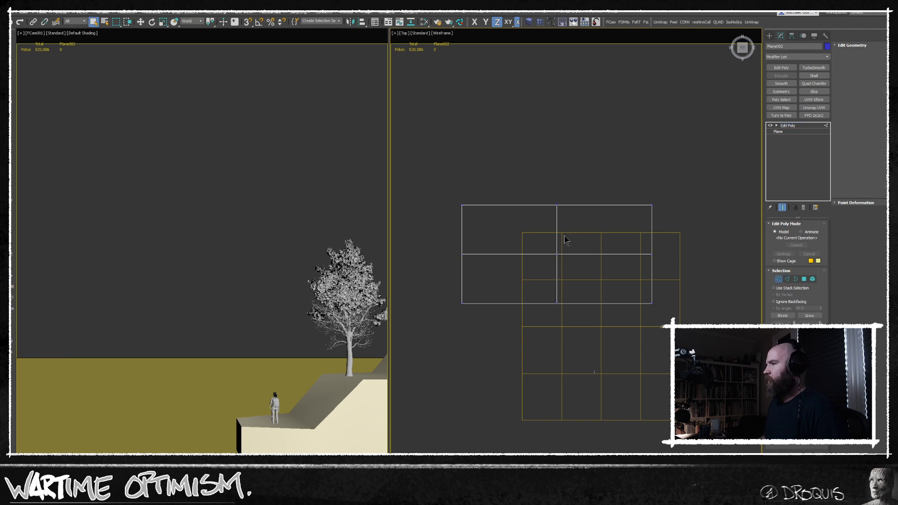
{"action": "key", "text": "f"}
{"action": "key", "text": "w"}
{"action": "middle_click_drag", "start_coordinate": [461, 273], "coordinate": [543, 303]}
{"action": "scroll", "coordinate": [543, 303], "scroll_direction": "down", "scroll_amount": 8}
{"action": "middle_click_drag", "start_coordinate": [471, 272], "coordinate": [601, 263]}
{"action": "scroll", "coordinate": [602, 262], "scroll_direction": "down", "scroll_amount": 5}
{"action": "scroll", "coordinate": [536, 249], "scroll_direction": "down", "scroll_amount": 5}
{"action": "scroll", "coordinate": [537, 253], "scroll_direction": "down", "scroll_amount": 2}
{"action": "middle_click_drag", "start_coordinate": [476, 234], "coordinate": [515, 268]}
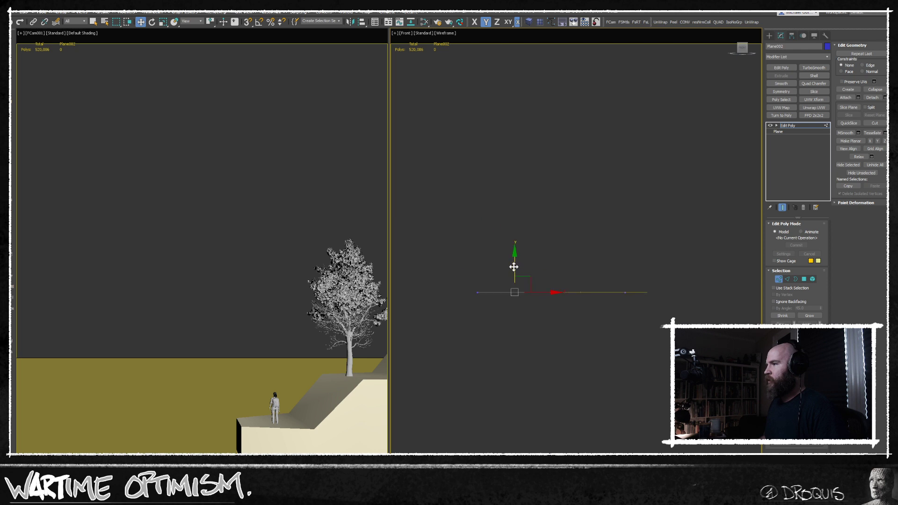
{"action": "left_click_drag", "start_coordinate": [514, 262], "coordinate": [495, 182]}
Move the mountain's middle and cliff-side vertex columns along negative X, pulling the slope away from the tree
{"action": "key", "text": "t"}
{"action": "scroll", "coordinate": [497, 183], "scroll_direction": "up", "scroll_amount": 6}
{"action": "middle_click_drag", "start_coordinate": [501, 182], "coordinate": [531, 170]}
{"action": "scroll", "coordinate": [531, 170], "scroll_direction": "down", "scroll_amount": 4}
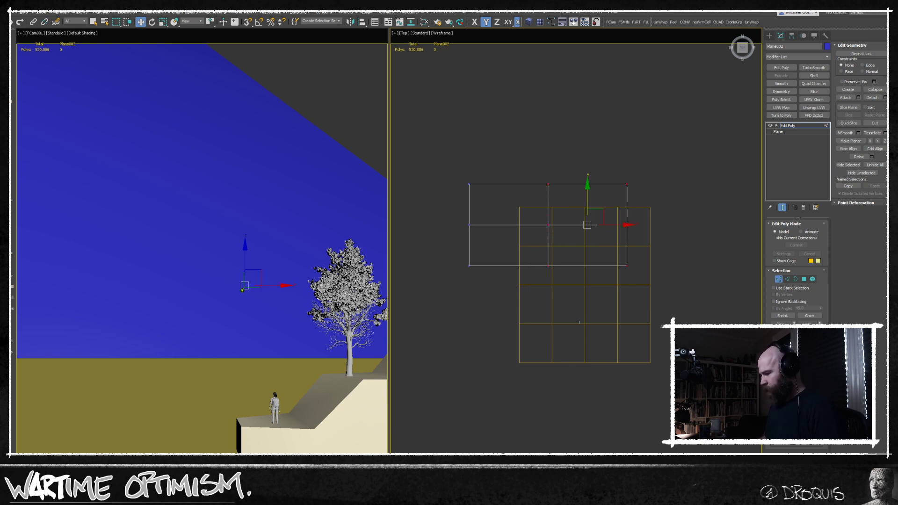
{"action": "middle_click_drag", "start_coordinate": [627, 299], "coordinate": [618, 315]}
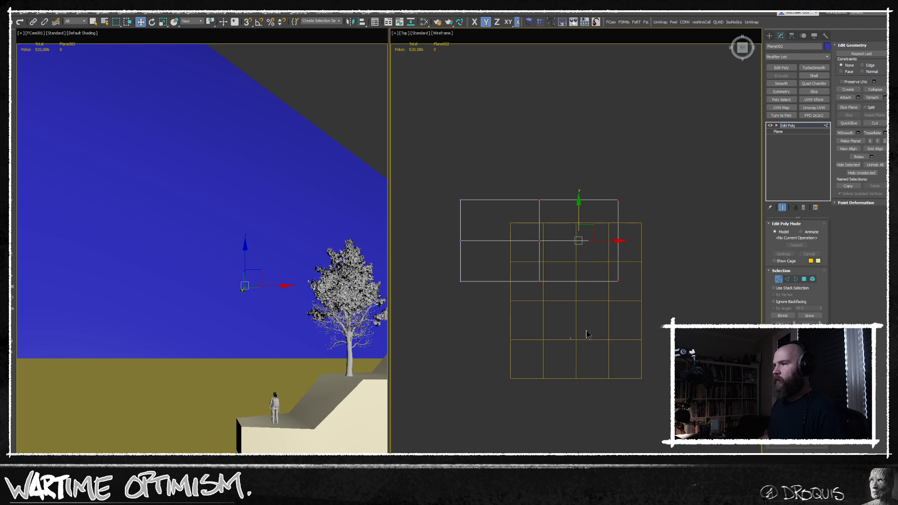
{"action": "left_click_drag", "start_coordinate": [614, 240], "coordinate": [575, 237]}
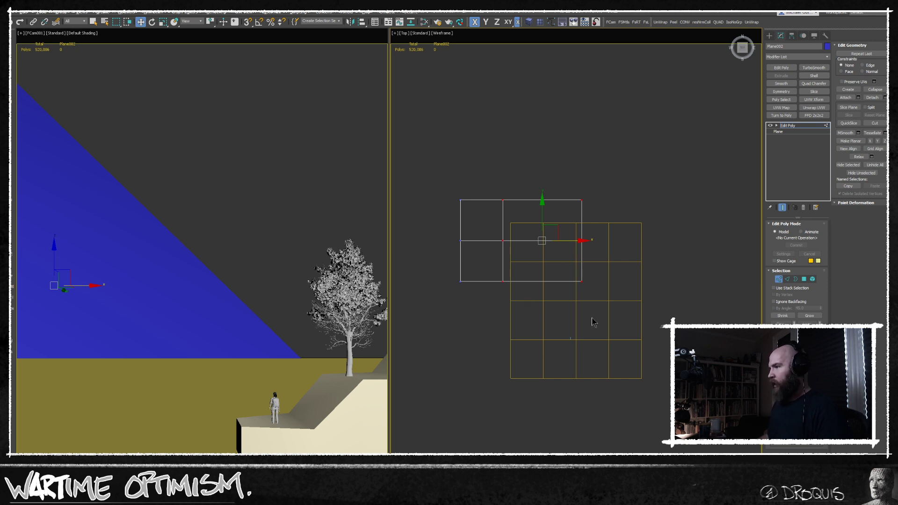
{"action": "middle_click_drag", "start_coordinate": [586, 288], "coordinate": [566, 318]}
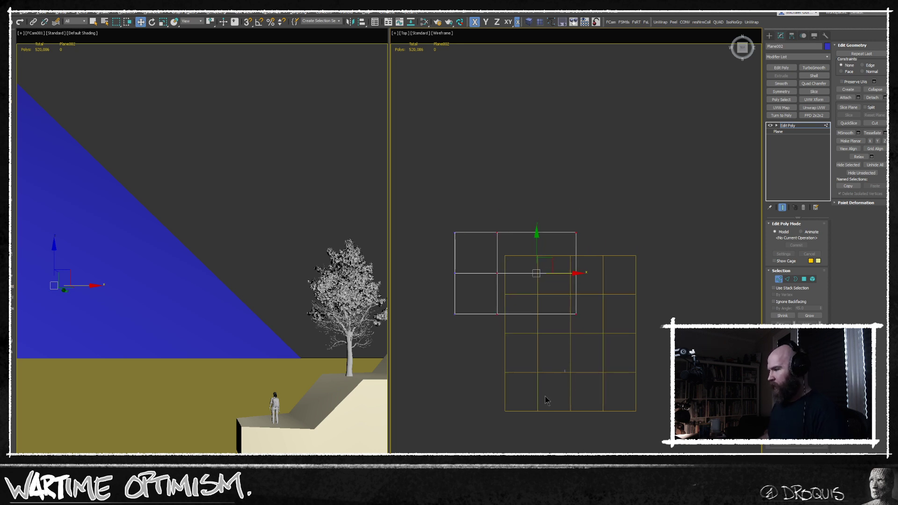
Connect the mountain's sloping edges with a new edge loop halfway between the ridge peak and its foot
{"action": "key", "text": "f"}
{"action": "scroll", "coordinate": [521, 281], "scroll_direction": "down", "scroll_amount": 4}
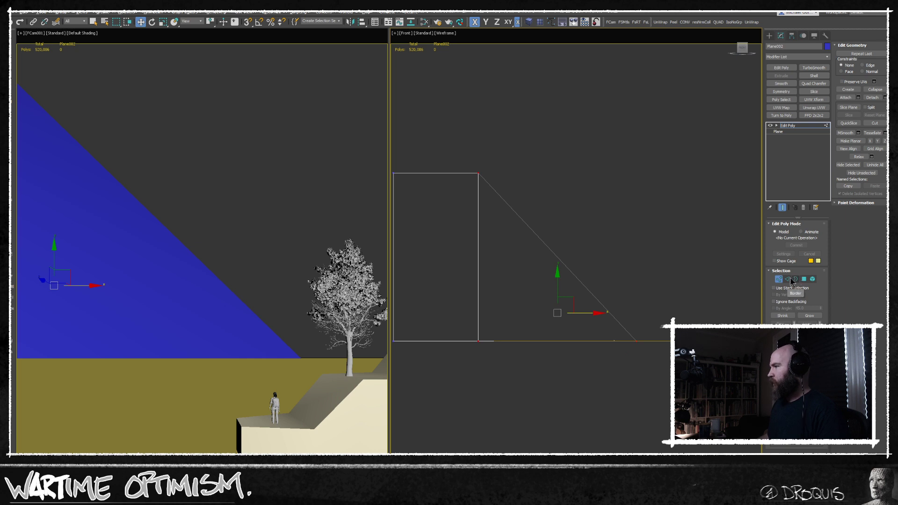
{"action": "key", "text": "2"}
{"action": "left_click_drag", "start_coordinate": [615, 232], "coordinate": [567, 376]}
{"action": "key", "text": "ctrl+shift+e"}
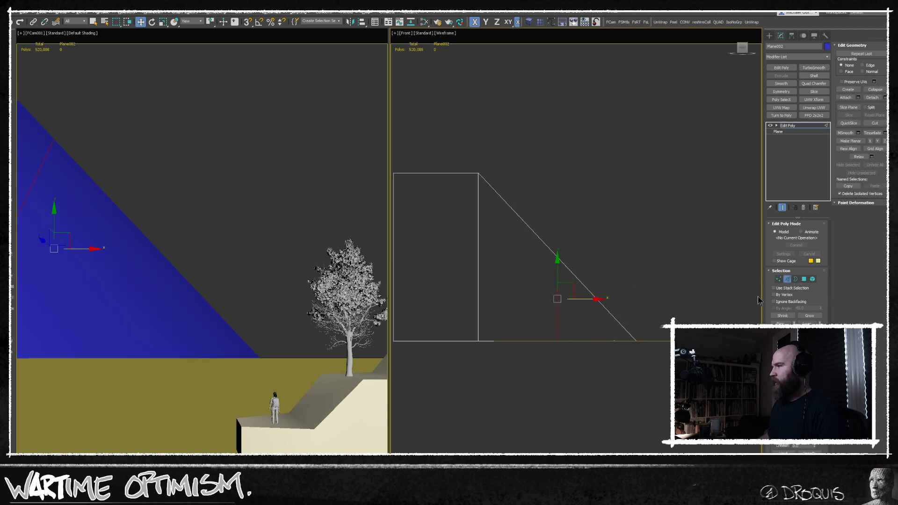
Select the new loop's vertices and slide them down the slope toward its foot using the Edge constraint
{"action": "left_click", "coordinate": [780, 279]}
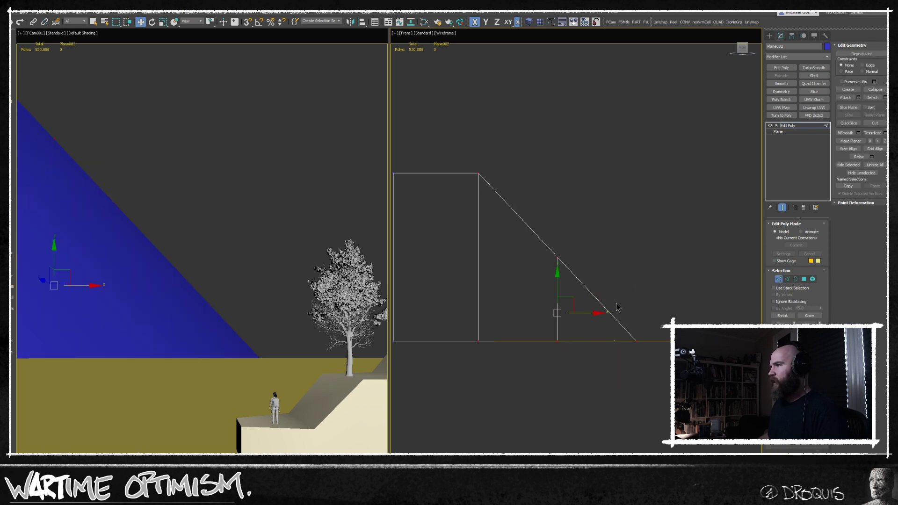
{"action": "left_click_drag", "start_coordinate": [543, 264], "coordinate": [573, 386]}
{"action": "key", "text": "shift+x"}
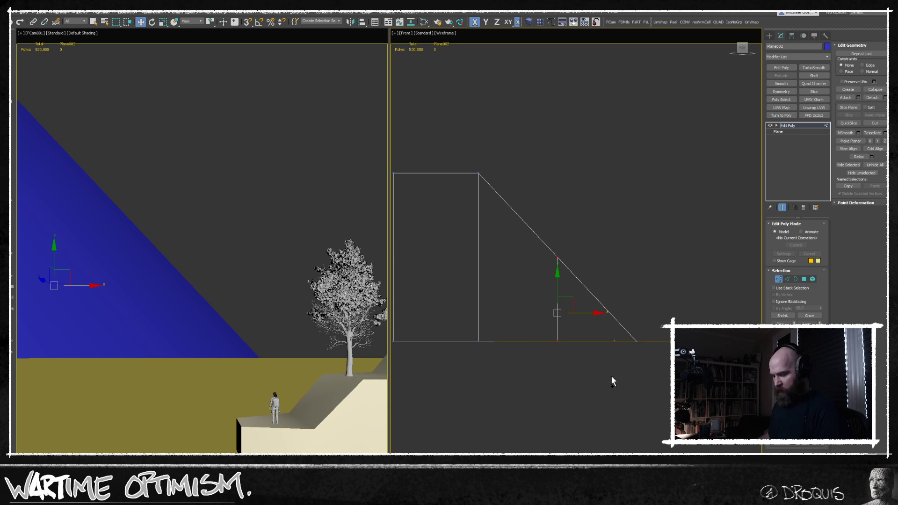
{"action": "left_click_drag", "start_coordinate": [583, 313], "coordinate": [662, 323]}
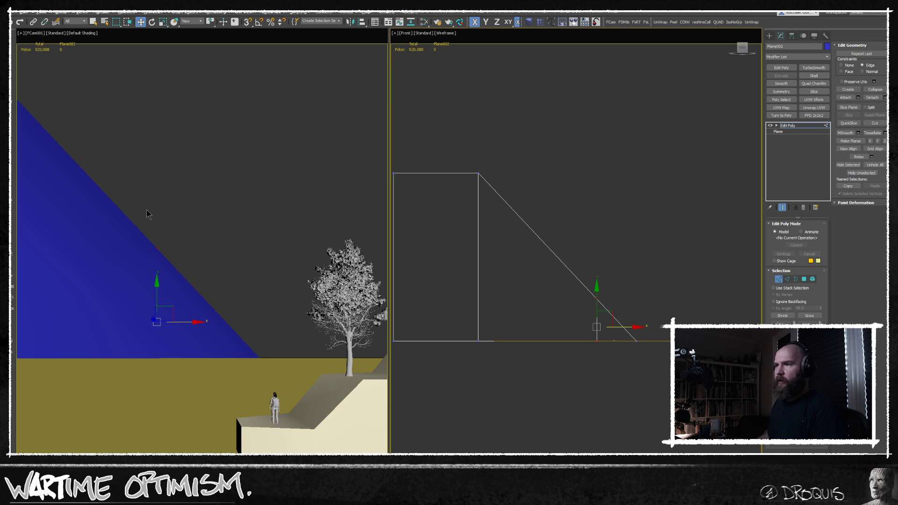
{"action": "key", "text": "F3"}
{"action": "key", "text": "F3"}
Set the edit constraint to None and move the mountain's foot vertices along positive X, stretching the lower slope behind the tree
{"action": "middle_click_drag", "start_coordinate": [669, 297], "coordinate": [636, 294]}
{"action": "left_click", "coordinate": [632, 316]}
{"action": "middle_click_drag", "start_coordinate": [605, 330], "coordinate": [580, 332]}
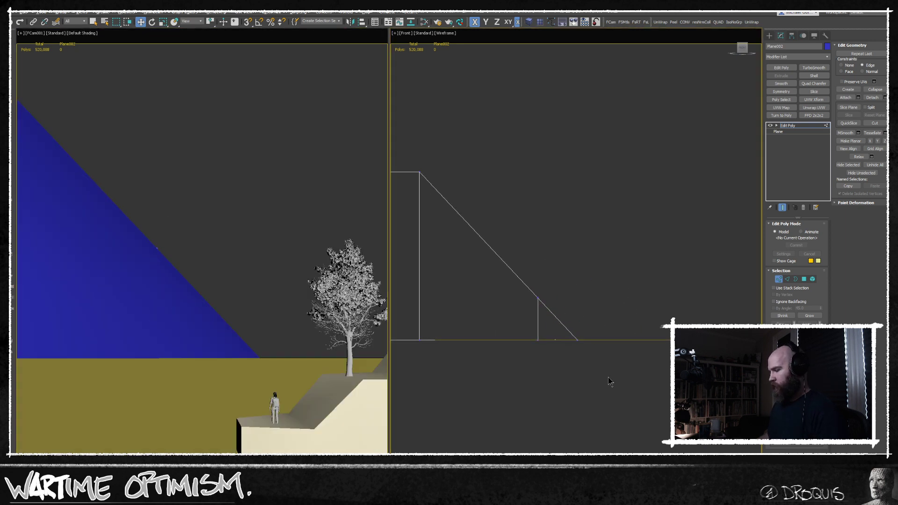
{"action": "left_click_drag", "start_coordinate": [559, 317], "coordinate": [620, 374]}
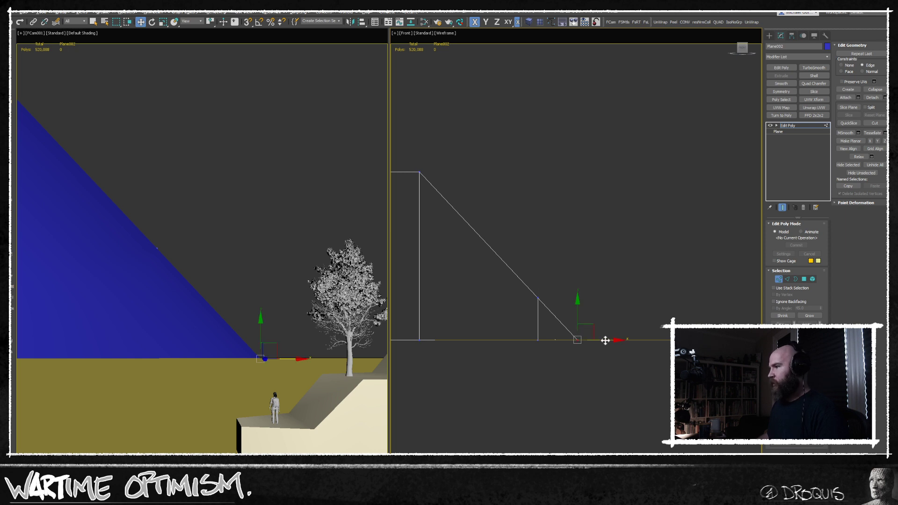
{"action": "left_click_drag", "start_coordinate": [602, 338], "coordinate": [652, 340]}
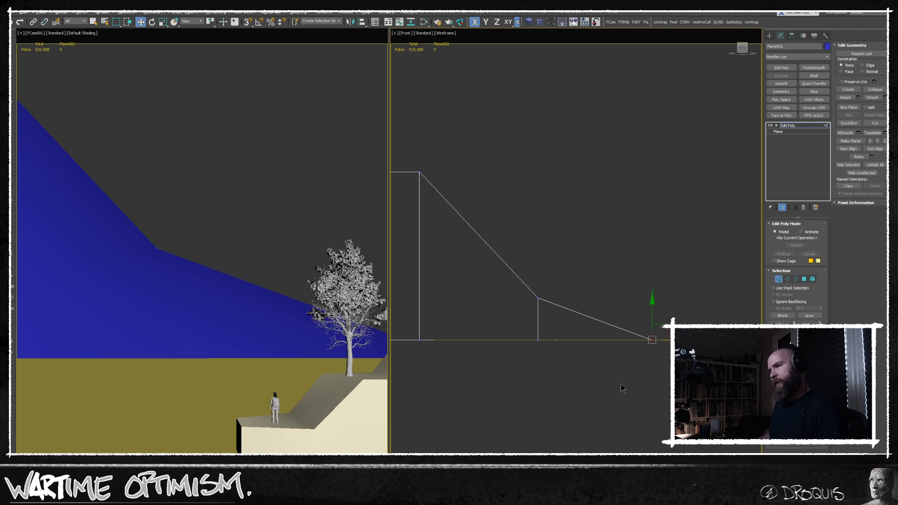
Raise the mountain's ridge-top vertices along the vertical axis to make the upper slope much steeper
{"action": "middle_click_drag", "start_coordinate": [524, 354], "coordinate": [592, 369]}
{"action": "scroll", "coordinate": [507, 287], "scroll_direction": "down", "scroll_amount": 2}
{"action": "middle_click_drag", "start_coordinate": [508, 287], "coordinate": [561, 329]}
{"action": "left_click_drag", "start_coordinate": [436, 205], "coordinate": [562, 276]}
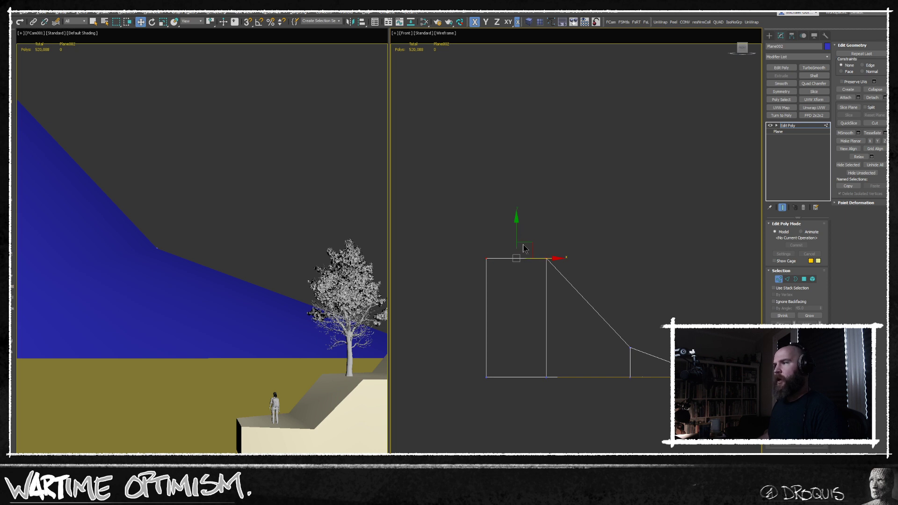
{"action": "left_click_drag", "start_coordinate": [517, 237], "coordinate": [508, 165]}
{"action": "scroll", "coordinate": [543, 208], "scroll_direction": "down", "scroll_amount": 3}
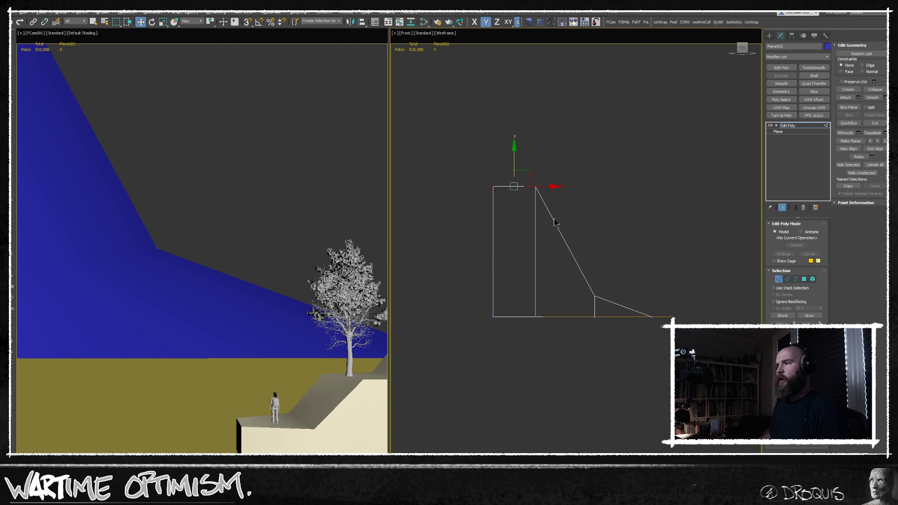
Pull the mountain's near base-edge vertices toward the camera along Y in the top view, excluding the outermost foot corner
{"action": "key", "text": "t"}
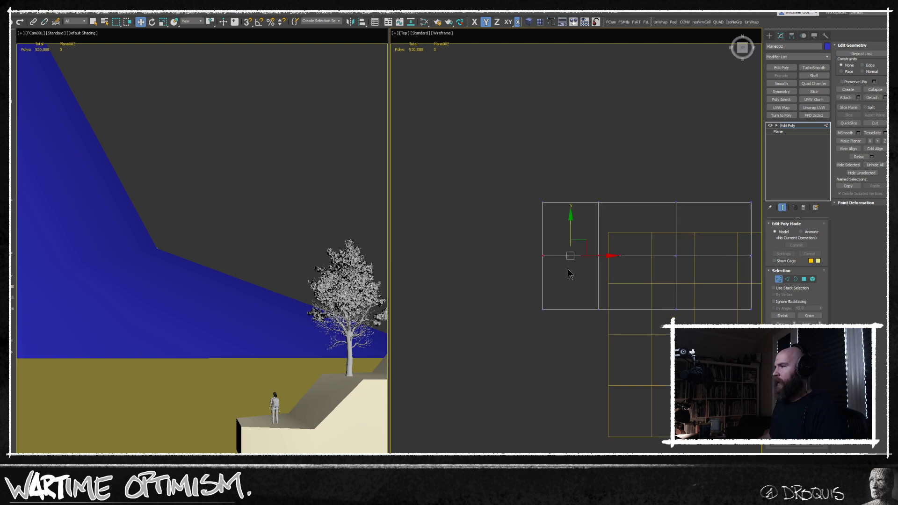
{"action": "scroll", "coordinate": [546, 340], "scroll_direction": "down", "scroll_amount": 3}
{"action": "middle_click_drag", "start_coordinate": [544, 309], "coordinate": [505, 354]}
{"action": "left_click_drag", "start_coordinate": [508, 336], "coordinate": [543, 349]}
{"action": "left_click_drag", "start_coordinate": [513, 300], "coordinate": [507, 351]}
{"action": "left_click_drag", "start_coordinate": [575, 316], "coordinate": [596, 343]}
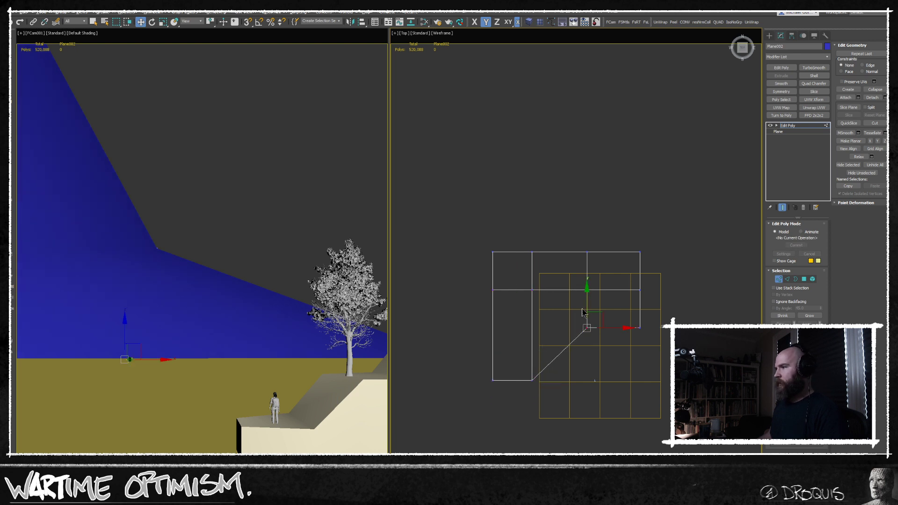
{"action": "mouse_move", "coordinate": [587, 297]}
{"action": "left_mouse_down"}
{"action": "mouse_move", "coordinate": [588, 363]}
{"action": "mouse_move", "coordinate": [591, 349]}
{"action": "left_mouse_up"}
Examine the reshaped mountain base from an orbited angle and from above, comparing shaded and wireframe display
{"action": "mouse_move", "coordinate": [601, 378]}
{"action": "middle_mouse_down", "text": "alt"}
{"action": "mouse_move", "coordinate": [582, 352]}
{"action": "mouse_move", "coordinate": [587, 384]}
{"action": "mouse_move", "coordinate": [504, 383]}
{"action": "middle_mouse_up", "text": "alt"}
{"action": "key", "text": "F3"}
{"action": "scroll", "coordinate": [600, 383], "scroll_direction": "up", "scroll_amount": 5}
{"action": "key", "text": "F3"}
{"action": "middle_click_drag", "start_coordinate": [559, 362], "coordinate": [557, 318]}
{"action": "key", "text": "t"}
{"action": "middle_click_drag", "start_coordinate": [538, 403], "coordinate": [525, 309]}
{"action": "scroll", "coordinate": [567, 256], "scroll_direction": "up", "scroll_amount": 2}
{"action": "middle_click_drag", "start_coordinate": [568, 261], "coordinate": [537, 304]}
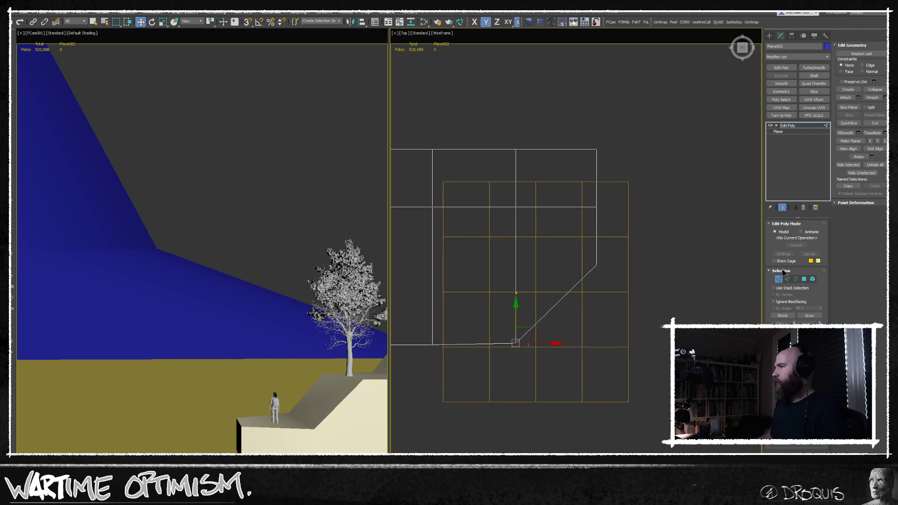
Select the edge loop running along the mountain's ridge and chamfer it with one segment into a broad flat crest
{"action": "left_click", "coordinate": [779, 279]}
{"action": "mouse_move", "coordinate": [699, 281]}
{"action": "middle_mouse_down", "text": "alt"}
{"action": "mouse_move", "coordinate": [641, 300]}
{"action": "mouse_move", "coordinate": [571, 240]}
{"action": "mouse_move", "coordinate": [575, 282]}
{"action": "mouse_move", "coordinate": [641, 329]}
{"action": "mouse_move", "coordinate": [597, 286]}
{"action": "mouse_move", "coordinate": [615, 304]}
{"action": "middle_mouse_up", "text": "alt"}
{"action": "key", "text": "F3"}
{"action": "key", "text": "F3"}
{"action": "left_click", "coordinate": [787, 278]}
{"action": "double_click", "coordinate": [589, 285]}
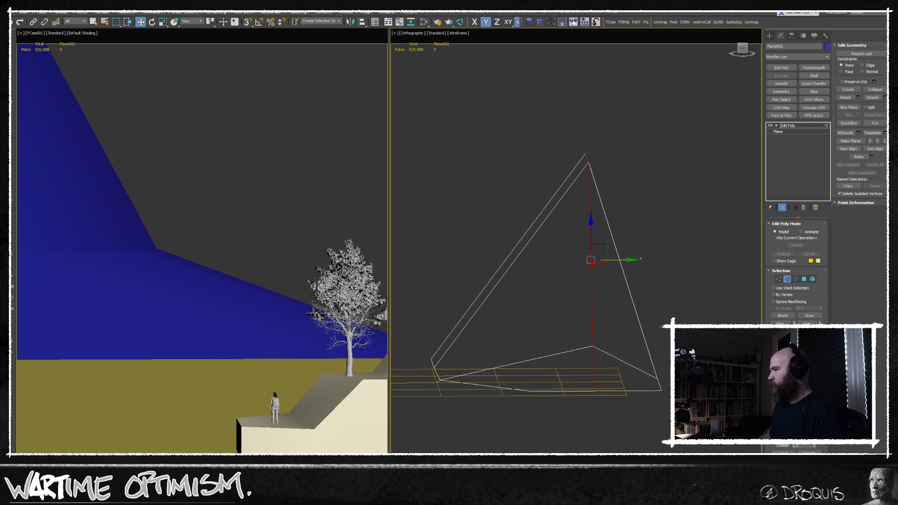
{"action": "key", "text": "ctrl+shift+c"}
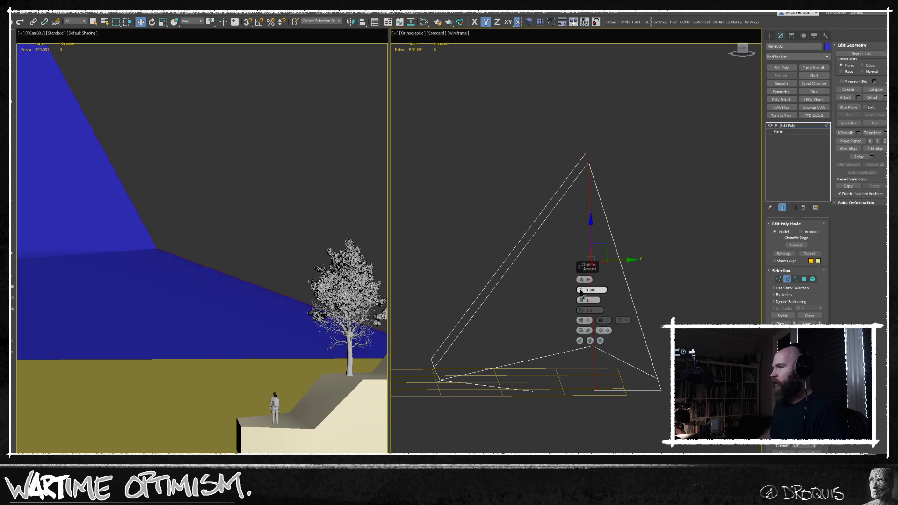
{"action": "left_click_drag", "start_coordinate": [581, 290], "coordinate": [581, 243]}
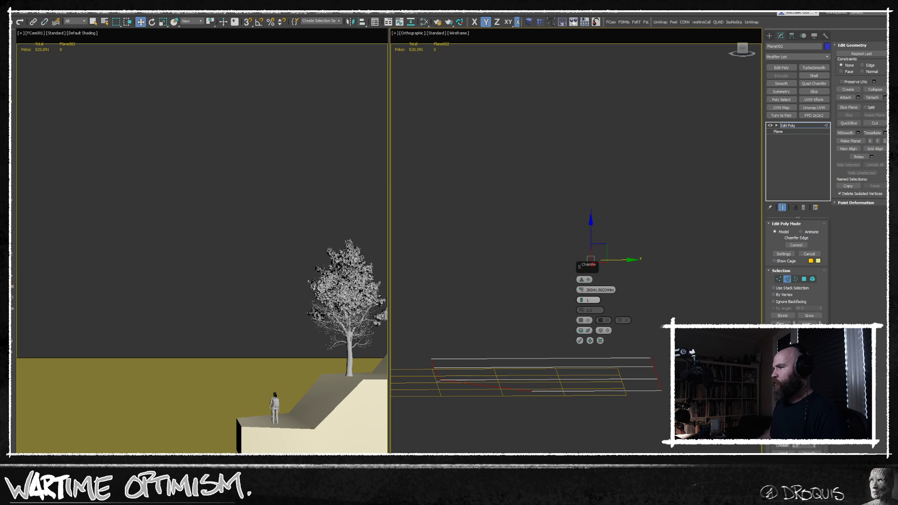
{"action": "right_click", "coordinate": [581, 291]}
{"action": "mouse_move", "coordinate": [580, 289]}
{"action": "left_mouse_down"}
{"action": "mouse_move", "coordinate": [580, 244]}
{"action": "mouse_move", "coordinate": [580, 289]}
{"action": "left_mouse_up"}
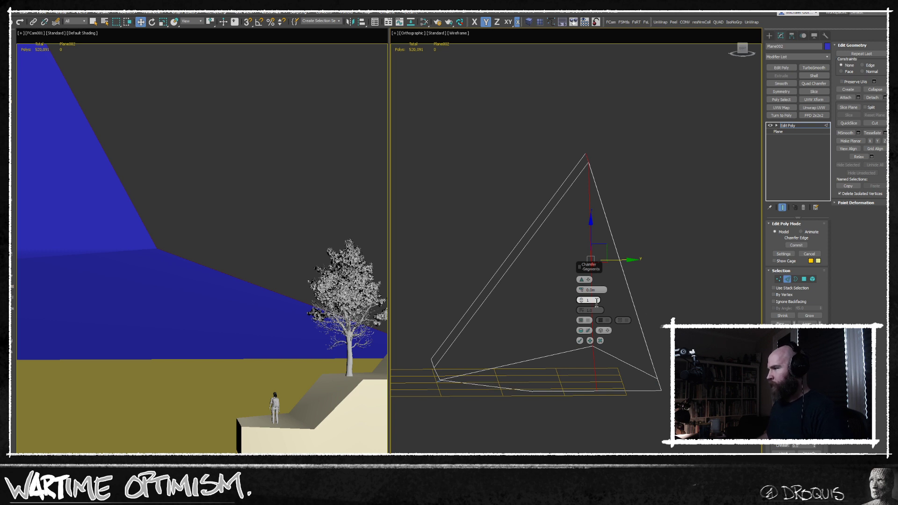
{"action": "left_click_drag", "start_coordinate": [581, 289], "coordinate": [582, 279]}
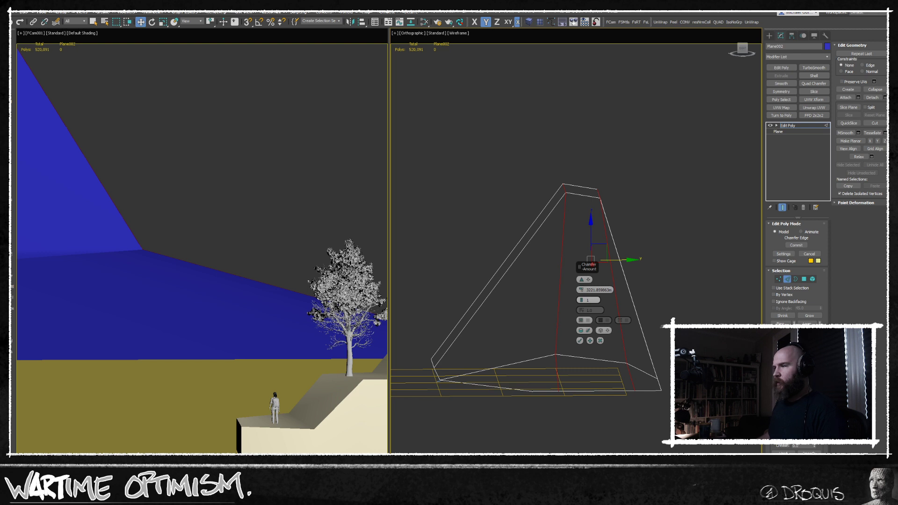
{"action": "left_click", "coordinate": [581, 341]}
Move the vertex columns of the ridge end and the slope bend slightly along positive X in the front view
{"action": "middle_click_drag", "start_coordinate": [586, 341], "coordinate": [604, 359], "text": "alt"}
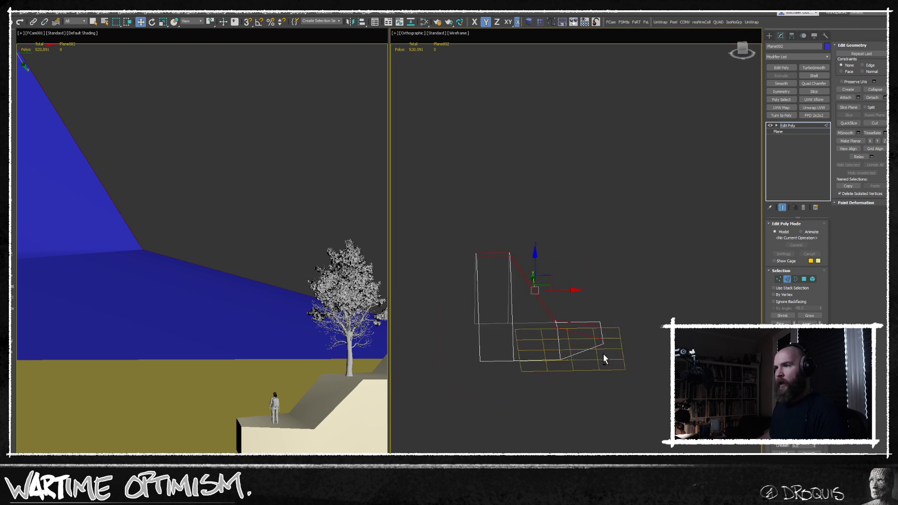
{"action": "key", "text": "f"}
{"action": "scroll", "coordinate": [493, 229], "scroll_direction": "up", "scroll_amount": 3}
{"action": "middle_click_drag", "start_coordinate": [493, 229], "coordinate": [499, 293]}
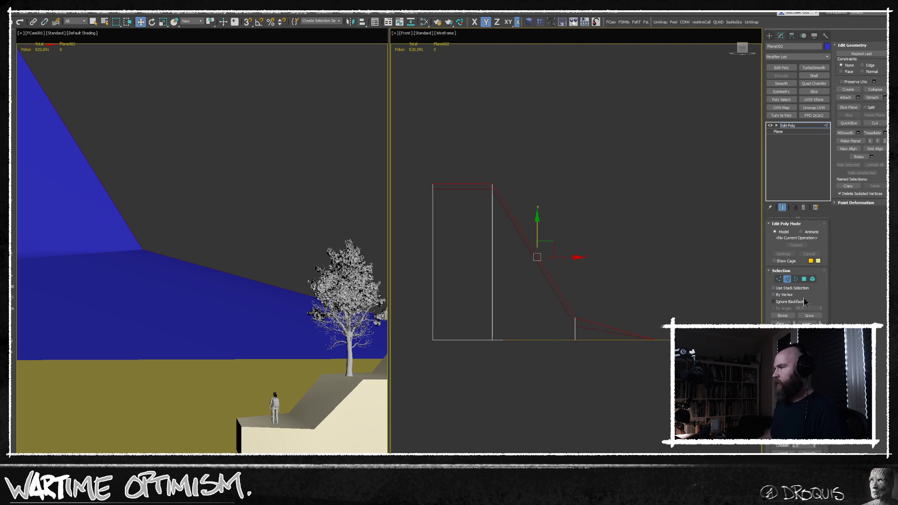
{"action": "left_click", "coordinate": [778, 279]}
{"action": "left_click_drag", "start_coordinate": [461, 136], "coordinate": [616, 367]}
{"action": "left_click_drag", "start_coordinate": [577, 299], "coordinate": [584, 297]}
{"action": "left_click", "coordinate": [576, 381]}
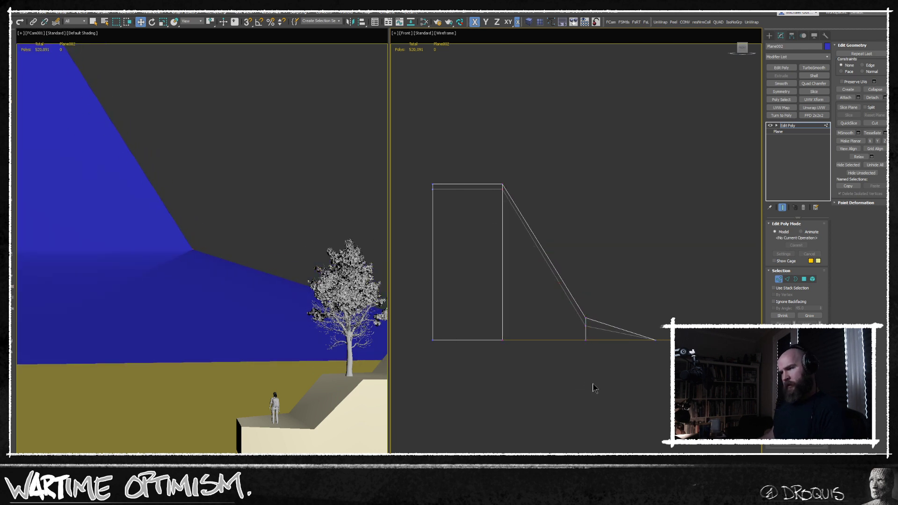
Create a copy of the whole mountain rotated about half a turn in the top view
{"action": "left_click", "coordinate": [778, 279]}
{"action": "key", "text": "t"}
{"action": "key", "text": "q"}
{"action": "scroll", "coordinate": [602, 377], "scroll_direction": "up", "scroll_amount": 3}
{"action": "middle_click_drag", "start_coordinate": [594, 341], "coordinate": [554, 293]}
{"action": "scroll", "coordinate": [546, 284], "scroll_direction": "down", "scroll_amount": 3}
{"action": "key", "text": "e"}
{"action": "left_click_drag", "start_coordinate": [593, 268], "coordinate": [620, 293], "text": "shift"}
{"action": "key", "text": "Return"}
Move the rotated mountain copy far behind the original, offset so its slope shows behind the tree
{"action": "key", "text": "w"}
{"action": "mouse_move", "coordinate": [523, 214]}
{"action": "left_mouse_down"}
{"action": "mouse_move", "coordinate": [580, 127]}
{"action": "mouse_move", "coordinate": [582, 71]}
{"action": "mouse_move", "coordinate": [557, 36]}
{"action": "mouse_move", "coordinate": [538, 28]}
{"action": "mouse_move", "coordinate": [575, 36]}
{"action": "left_mouse_up"}
{"action": "middle_click_drag", "start_coordinate": [582, 147], "coordinate": [566, 265]}
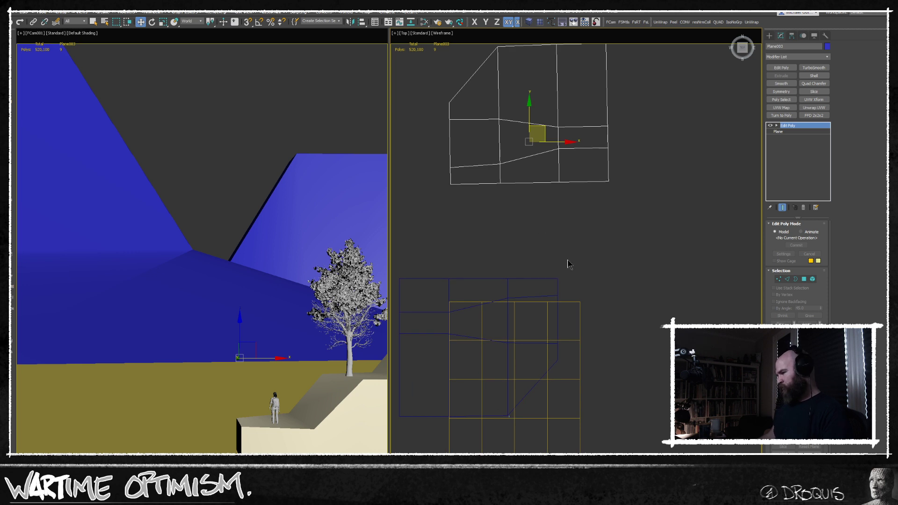
{"action": "middle_click_drag", "start_coordinate": [515, 243], "coordinate": [575, 295]}
Select the mountain copy's foot and mid-slope vertices in the front view and raise them well above the ground
{"action": "left_click", "coordinate": [780, 279]}
{"action": "key", "text": "f"}
{"action": "scroll", "coordinate": [562, 281], "scroll_direction": "down", "scroll_amount": 2}
{"action": "middle_click_drag", "start_coordinate": [586, 329], "coordinate": [575, 304]}
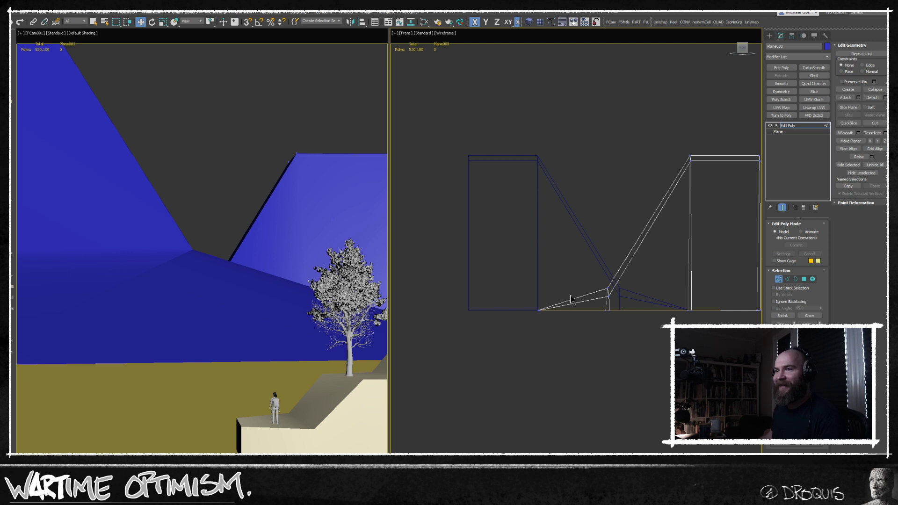
{"action": "left_click_drag", "start_coordinate": [626, 265], "coordinate": [528, 299]}
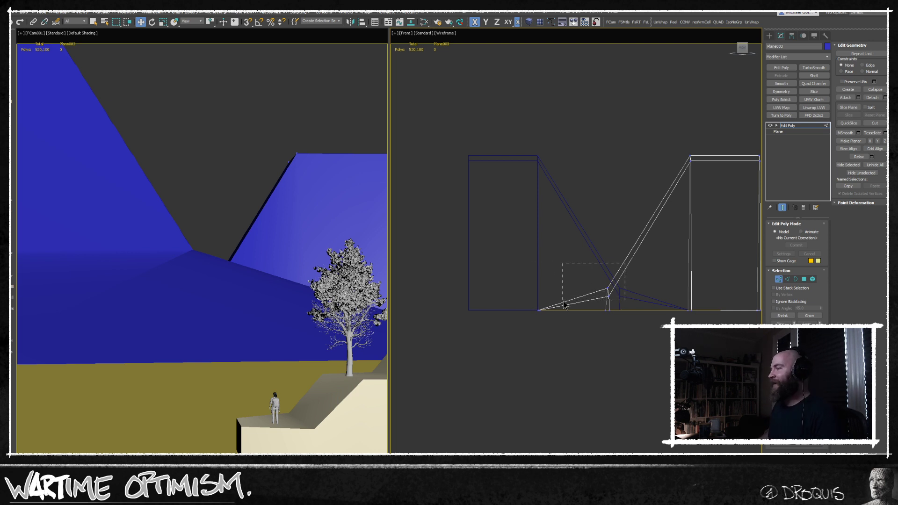
{"action": "left_click_drag", "start_coordinate": [522, 327], "coordinate": [522, 326]}
{"action": "middle_click_drag", "start_coordinate": [573, 279], "coordinate": [570, 297]}
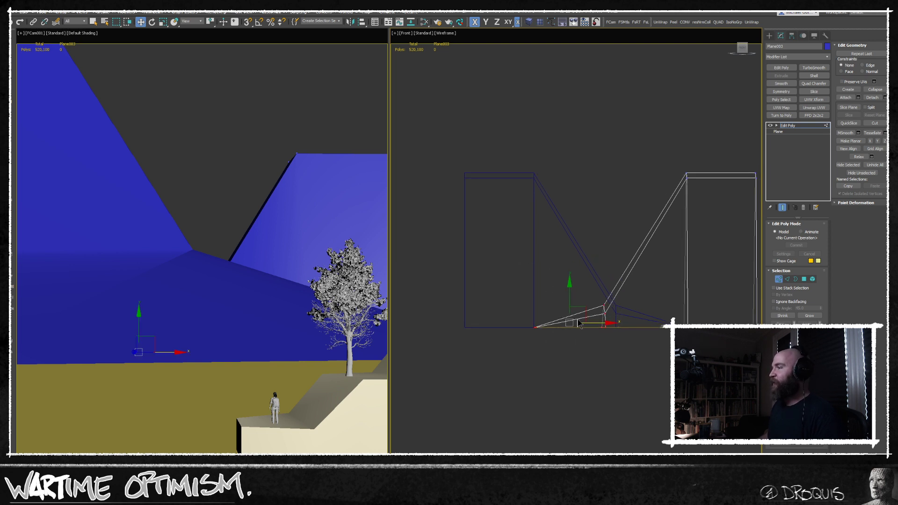
{"action": "left_click_drag", "start_coordinate": [570, 297], "coordinate": [561, 188]}
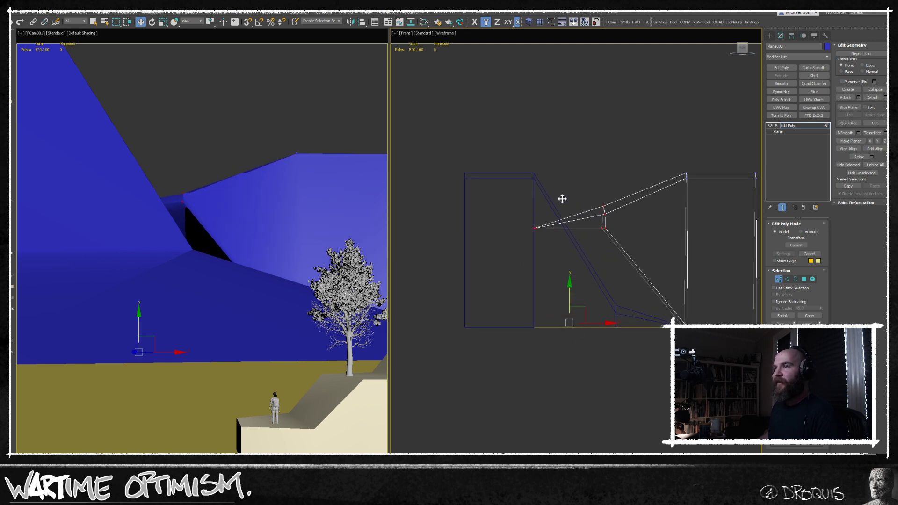
Lower the mountain copy's raised foot vertices partway and lift its upper mid-slope vertices to refine the slope profile
{"action": "left_click", "coordinate": [632, 236]}
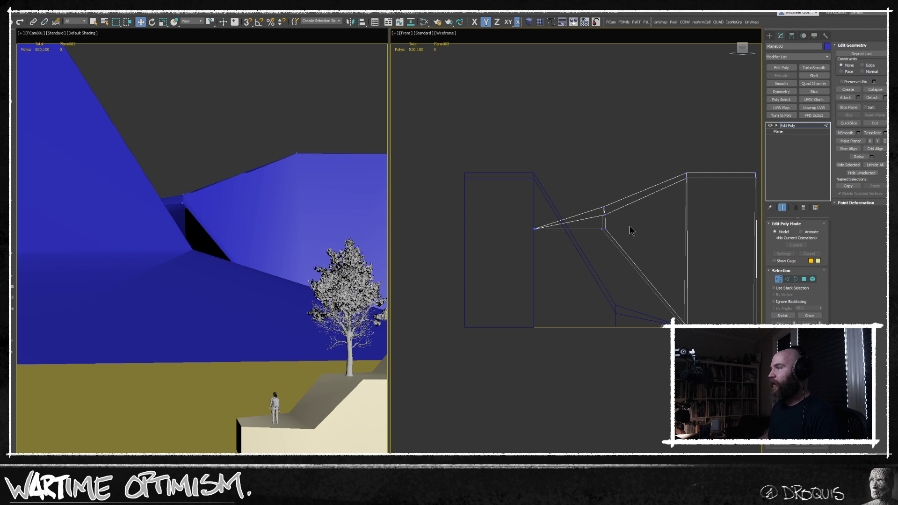
{"action": "left_click_drag", "start_coordinate": [506, 246], "coordinate": [506, 246]}
{"action": "left_click_drag", "start_coordinate": [557, 196], "coordinate": [547, 225]}
{"action": "middle_click_drag", "start_coordinate": [664, 249], "coordinate": [620, 245]}
{"action": "middle_click_drag", "start_coordinate": [609, 280], "coordinate": [578, 328]}
{"action": "left_click_drag", "start_coordinate": [512, 234], "coordinate": [565, 293]}
{"action": "left_click_drag", "start_coordinate": [526, 224], "coordinate": [526, 208]}
Reposition the mountain copy's peak and outer ridge vertices higher, and lower the whole crest slightly
{"action": "left_click_drag", "start_coordinate": [565, 168], "coordinate": [596, 155]}
{"action": "left_click_drag", "start_coordinate": [654, 177], "coordinate": [691, 241]}
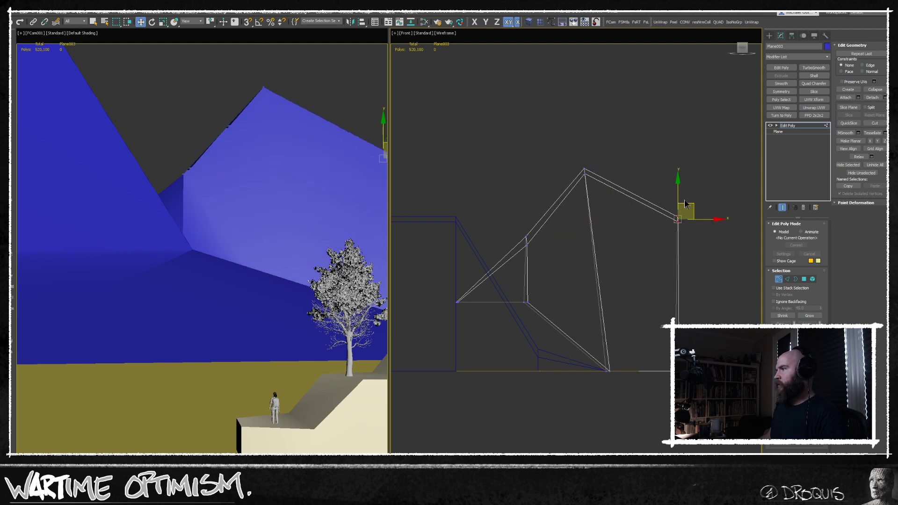
{"action": "left_click_drag", "start_coordinate": [690, 202], "coordinate": [686, 150]}
{"action": "left_click", "coordinate": [581, 201]}
{"action": "left_click_drag", "start_coordinate": [579, 153], "coordinate": [703, 200]}
{"action": "left_click", "coordinate": [585, 170]}
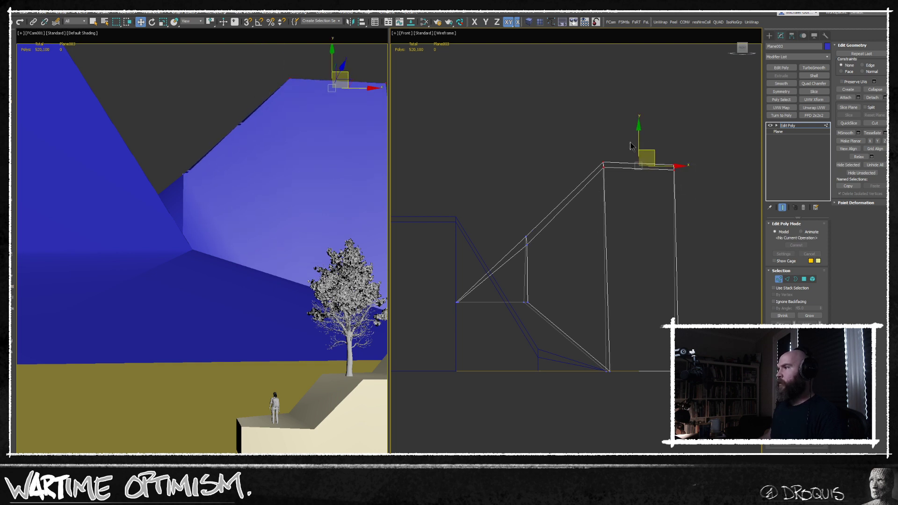
{"action": "left_click_drag", "start_coordinate": [637, 136], "coordinate": [636, 143]}
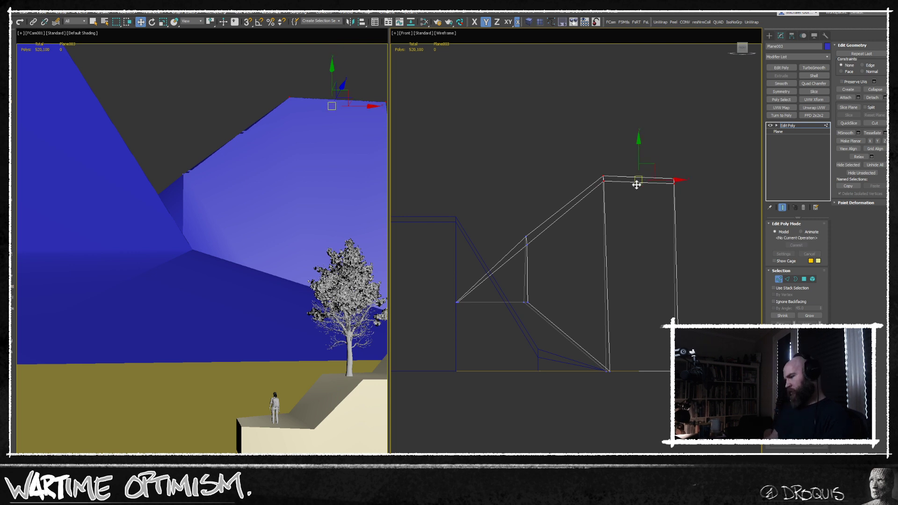
Insert three edge loops across the rear mountain's slope between its mid-slope bend and peak
{"action": "middle_click_drag", "start_coordinate": [548, 252], "coordinate": [551, 223]}
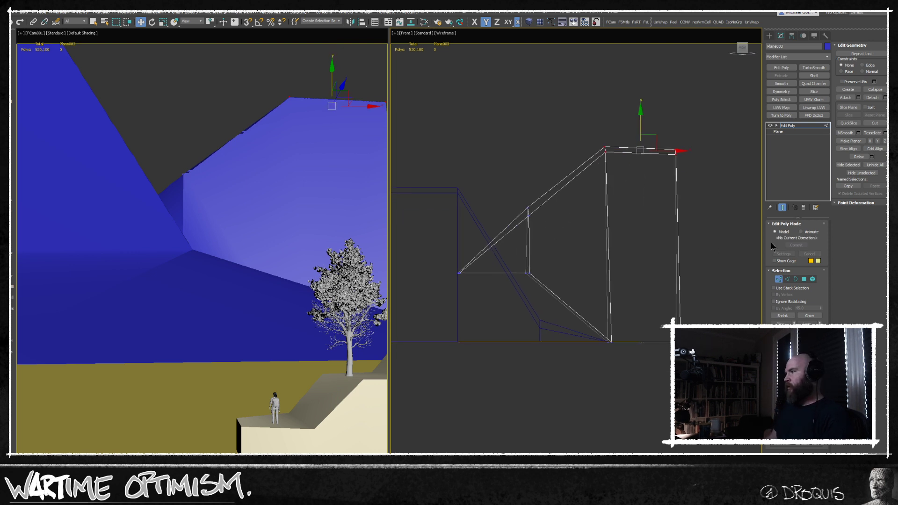
{"action": "left_click", "coordinate": [787, 280]}
{"action": "left_click", "coordinate": [575, 171]}
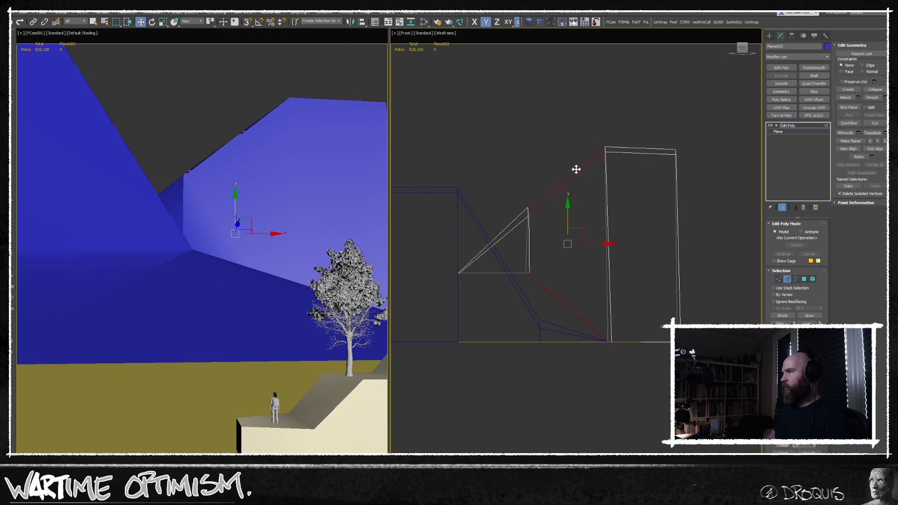
{"action": "left_click", "coordinate": [587, 182]}
{"action": "left_click", "coordinate": [549, 192]}
{"action": "key", "text": "w"}
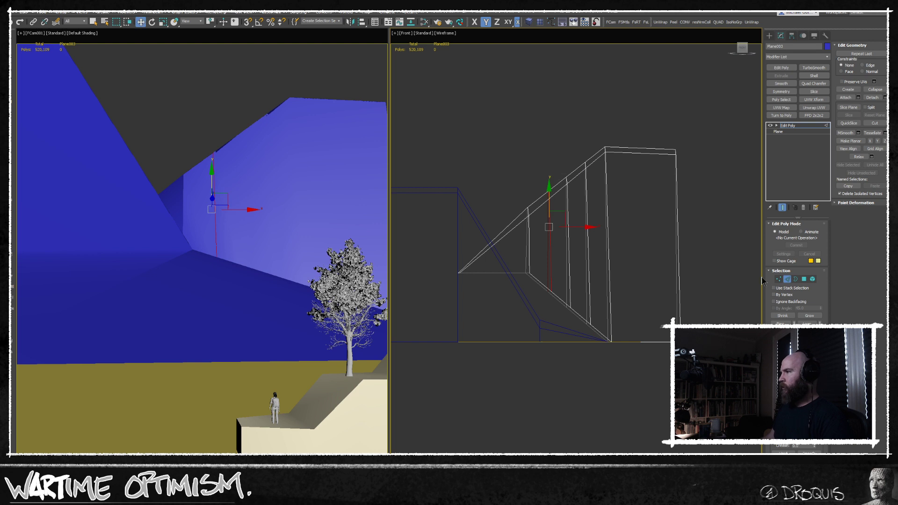
Move the new loops' upper vertices on the rear mountain to give its slope a stepped, irregular ridge line
{"action": "left_click", "coordinate": [780, 279]}
{"action": "left_click_drag", "start_coordinate": [588, 244], "coordinate": [577, 244]}
{"action": "key", "text": "ctrl+z"}
{"action": "left_click", "coordinate": [553, 162]}
{"action": "left_click_drag", "start_coordinate": [554, 158], "coordinate": [568, 169]}
{"action": "left_click", "coordinate": [608, 139]}
{"action": "middle_click_drag", "start_coordinate": [620, 143], "coordinate": [609, 152]}
Insert an edge loop midway along the rear mountain's flat crest and lower its top vertices into a shallow dip
{"action": "left_click", "coordinate": [790, 279]}
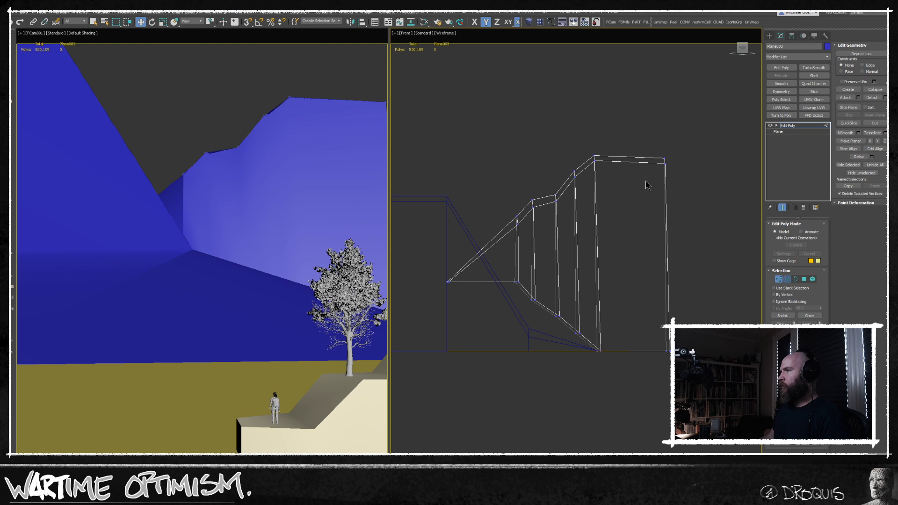
{"action": "key", "text": "alt+1"}
{"action": "left_click", "coordinate": [630, 157]}
{"action": "right_click", "coordinate": [633, 160]}
{"action": "key", "text": "1"}
{"action": "left_click_drag", "start_coordinate": [643, 147], "coordinate": [620, 167]}
{"action": "key", "text": "s"}
{"action": "left_click_drag", "start_coordinate": [629, 131], "coordinate": [623, 165]}
{"action": "middle_click_drag", "start_coordinate": [712, 227], "coordinate": [758, 206]}
{"action": "left_click", "coordinate": [778, 279]}
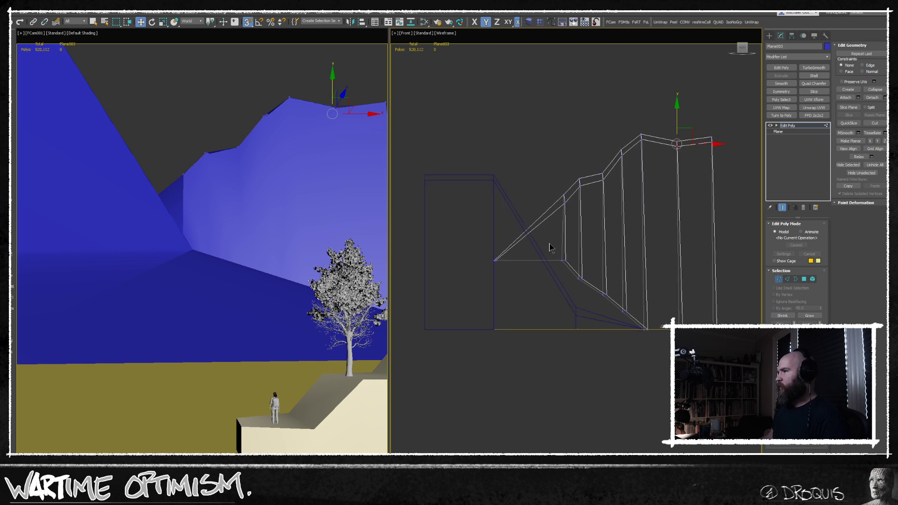
Select the front mountain and connect its steep slope edges with a new edge loop
{"action": "middle_click_drag", "start_coordinate": [525, 188], "coordinate": [557, 177]}
{"action": "left_click", "coordinate": [544, 194]}
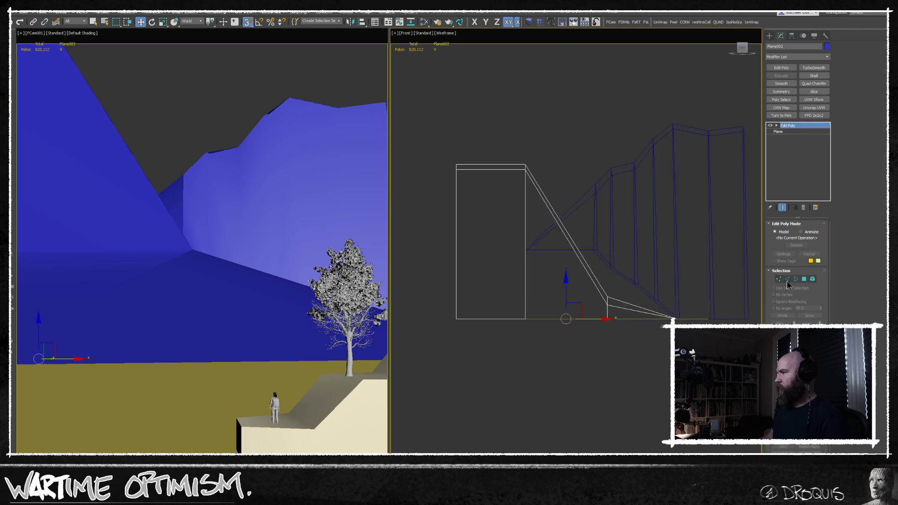
{"action": "left_click", "coordinate": [787, 280]}
{"action": "left_click_drag", "start_coordinate": [572, 165], "coordinate": [548, 277]}
{"action": "key", "text": "alt+c"}
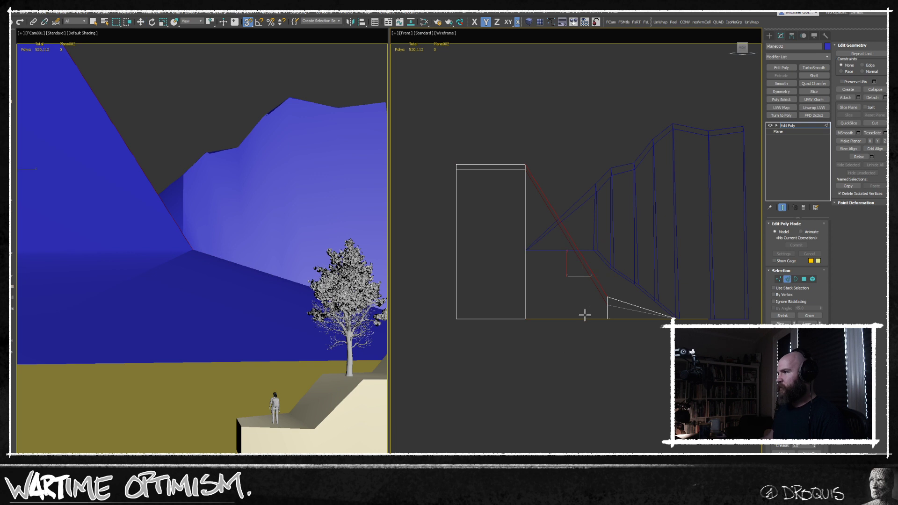
{"action": "key", "text": "w"}
{"action": "middle_click_drag", "start_coordinate": [584, 293], "coordinate": [551, 296]}
{"action": "key", "text": "alt+l"}
{"action": "key", "text": "f"}
{"action": "scroll", "coordinate": [553, 231], "scroll_direction": "up", "scroll_amount": 2}
{"action": "left_click", "coordinate": [587, 129]}
{"action": "left_click_drag", "start_coordinate": [585, 123], "coordinate": [567, 384]}
{"action": "key", "text": "ctrl+shift+e"}
Insert additional edge loops on the front mountain above and below the connected loop and across its foot
{"action": "key", "text": "alt+1"}
{"action": "left_click", "coordinate": [610, 277]}
{"action": "left_click", "coordinate": [556, 201]}
{"action": "left_click", "coordinate": [662, 329]}
{"action": "key", "text": "w"}
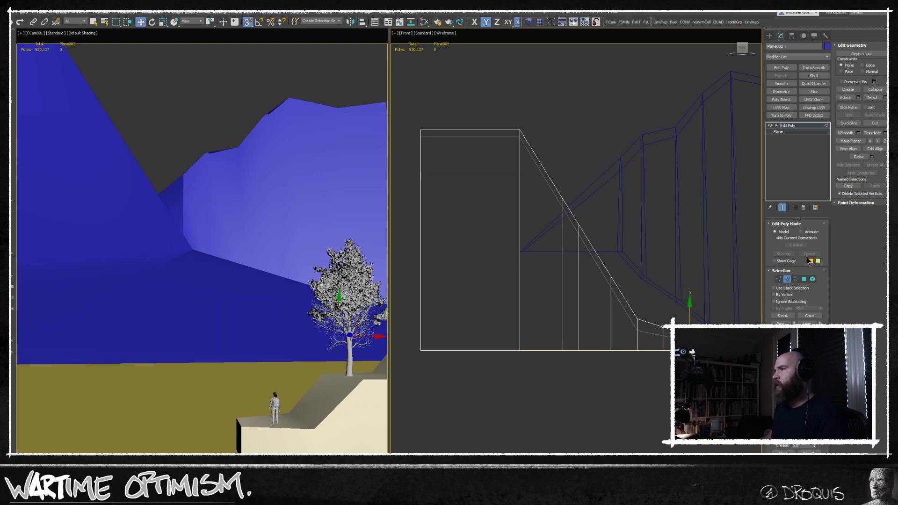
Move the front mountain's new slope and foot vertices to shape an uneven, concave descending profile
{"action": "left_click", "coordinate": [779, 279]}
{"action": "left_click_drag", "start_coordinate": [577, 236], "coordinate": [608, 226]}
{"action": "key", "text": "s"}
{"action": "left_click_drag", "start_coordinate": [624, 266], "coordinate": [604, 309]}
{"action": "left_click_drag", "start_coordinate": [638, 282], "coordinate": [623, 283]}
{"action": "middle_click_drag", "start_coordinate": [642, 313], "coordinate": [622, 282]}
{"action": "left_click", "coordinate": [641, 298]}
{"action": "key", "text": "F6"}
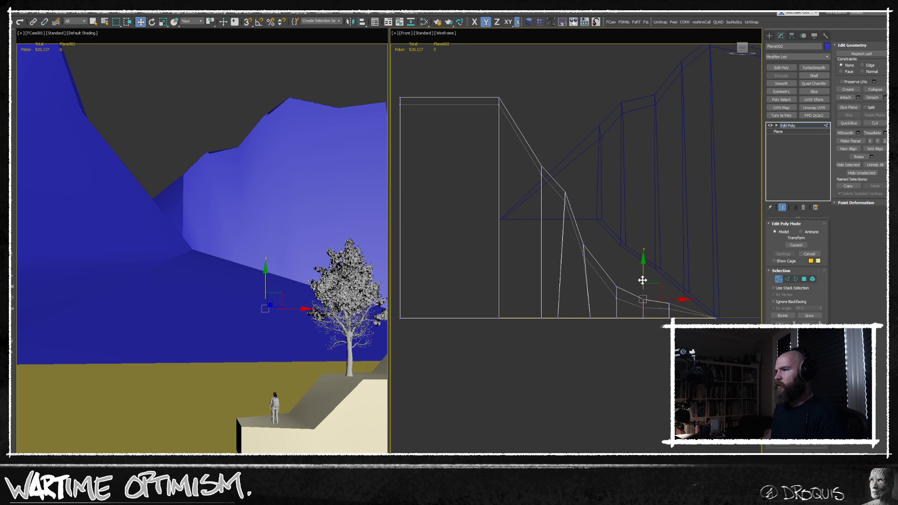
Insert more edge loops around the bend at the front mountain's foot and shift their top vertices into small bumps
{"action": "key", "text": "x"}
{"action": "key", "text": "alt+c"}
{"action": "left_click", "coordinate": [627, 292]}
{"action": "right_click", "coordinate": [652, 293]}
{"action": "left_click", "coordinate": [779, 279]}
{"action": "scroll", "coordinate": [632, 290], "scroll_direction": "up", "scroll_amount": 4}
{"action": "mouse_move", "coordinate": [616, 286]}
{"action": "left_mouse_down"}
{"action": "mouse_move", "coordinate": [609, 293]}
{"action": "mouse_move", "coordinate": [616, 272]}
{"action": "left_mouse_up"}
{"action": "left_click", "coordinate": [621, 295]}
{"action": "middle_click_drag", "start_coordinate": [668, 306], "coordinate": [628, 272]}
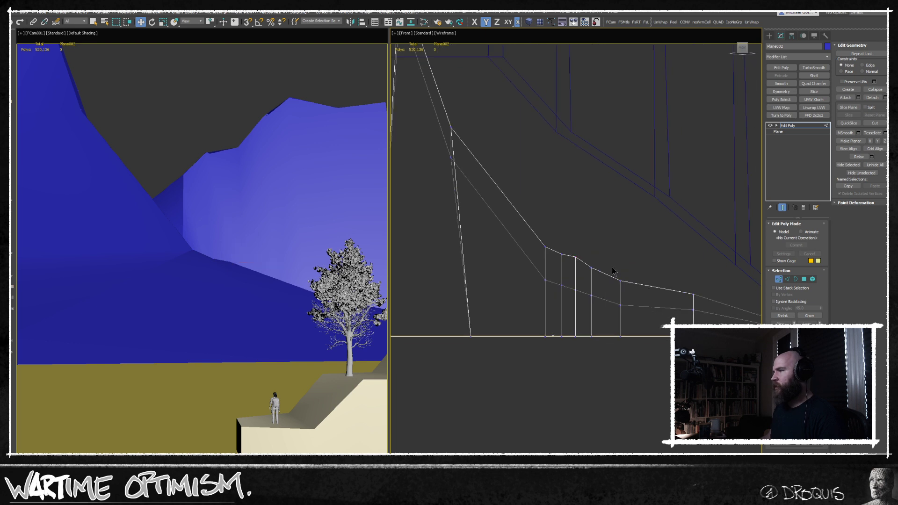
Lower the top vertex in the middle of the front mountain's foot bumps, show edged faces and leave vertex editing
{"action": "left_click_drag", "start_coordinate": [586, 279], "coordinate": [586, 278]}
{"action": "left_click_drag", "start_coordinate": [591, 239], "coordinate": [589, 301]}
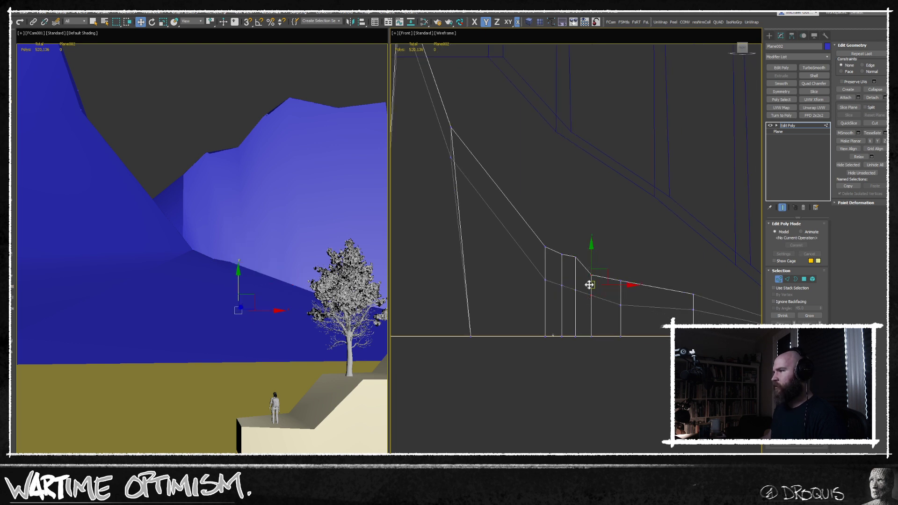
{"action": "left_click_drag", "start_coordinate": [592, 253], "coordinate": [593, 270]}
{"action": "key", "text": "F4"}
{"action": "middle_click_drag", "start_coordinate": [492, 308], "coordinate": [555, 283], "text": "alt"}
{"action": "key", "text": "f"}
{"action": "key", "text": "z"}
{"action": "scroll", "coordinate": [541, 257], "scroll_direction": "down", "scroll_amount": 2}
{"action": "middle_click_drag", "start_coordinate": [477, 257], "coordinate": [507, 235]}
{"action": "left_click", "coordinate": [779, 279]}
{"action": "key", "text": "q"}
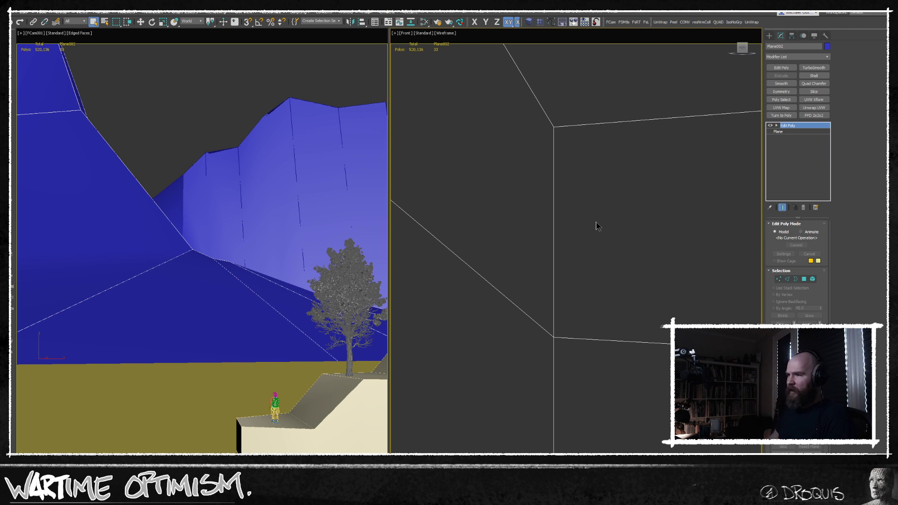
Assign the first FStorm material to the large ground plane and set its diffuse colour to black
{"action": "left_click", "coordinate": [650, 288]}
{"action": "right_click", "coordinate": [154, 437]}
{"action": "key", "text": "m"}
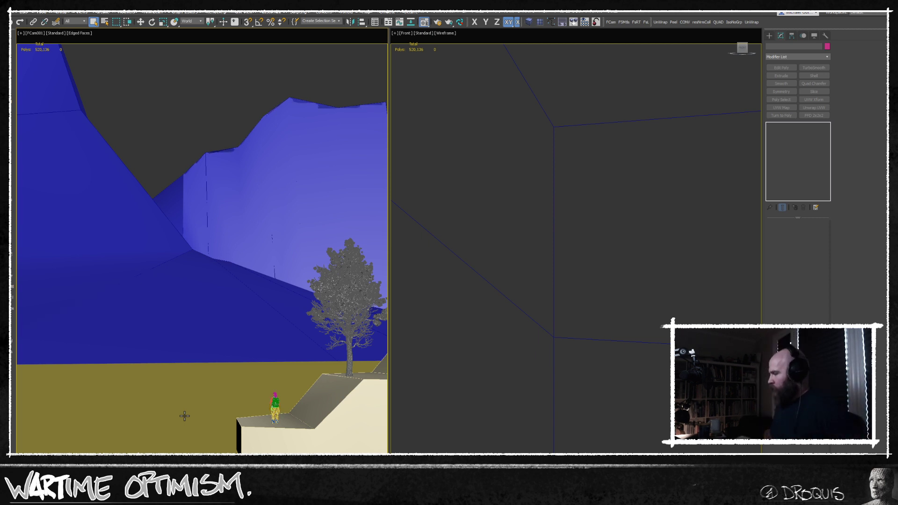
{"action": "left_click", "coordinate": [624, 23]}
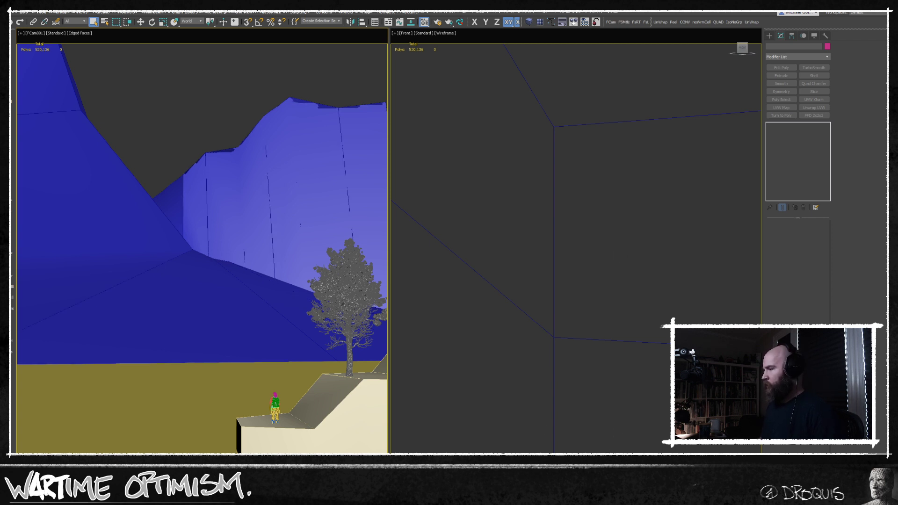
{"action": "key", "text": "m"}
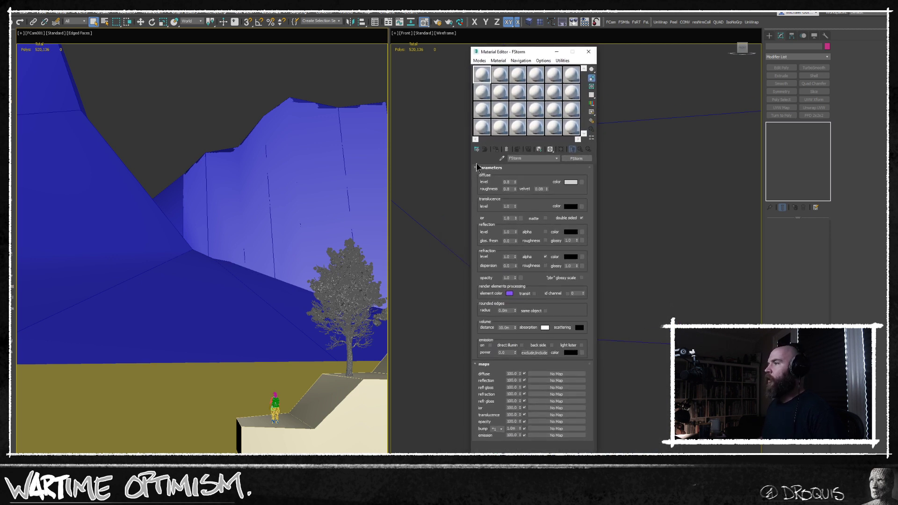
{"action": "left_click", "coordinate": [153, 397]}
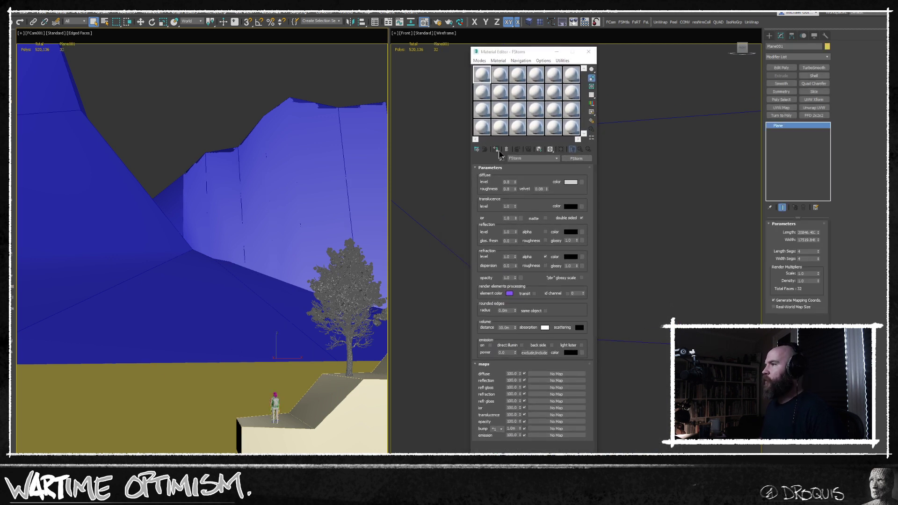
{"action": "left_click", "coordinate": [573, 182]}
{"action": "left_click_drag", "start_coordinate": [477, 243], "coordinate": [293, 143]}
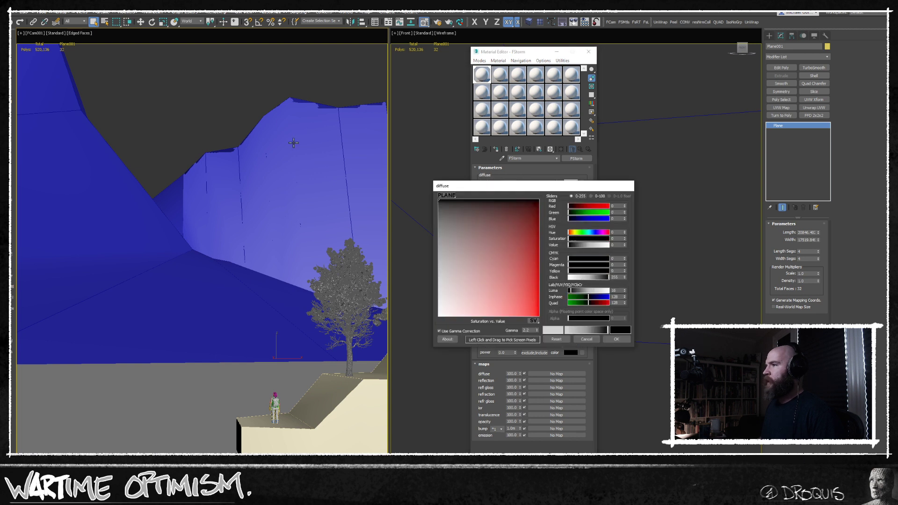
{"action": "left_click", "coordinate": [605, 335]}
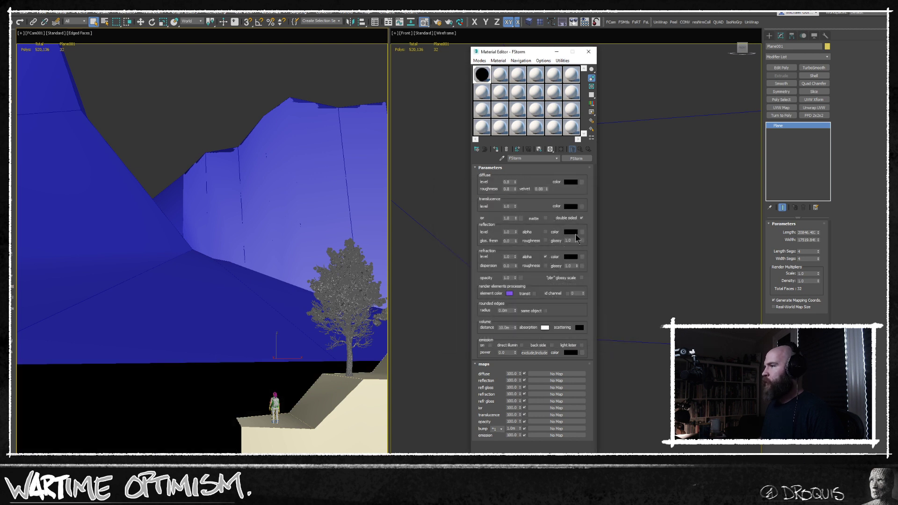
Set the ground material's reflection colour to a light, near-white grey
{"action": "left_click", "coordinate": [571, 232]}
{"action": "left_click_drag", "start_coordinate": [569, 244], "coordinate": [608, 243]}
{"action": "left_click", "coordinate": [613, 341]}
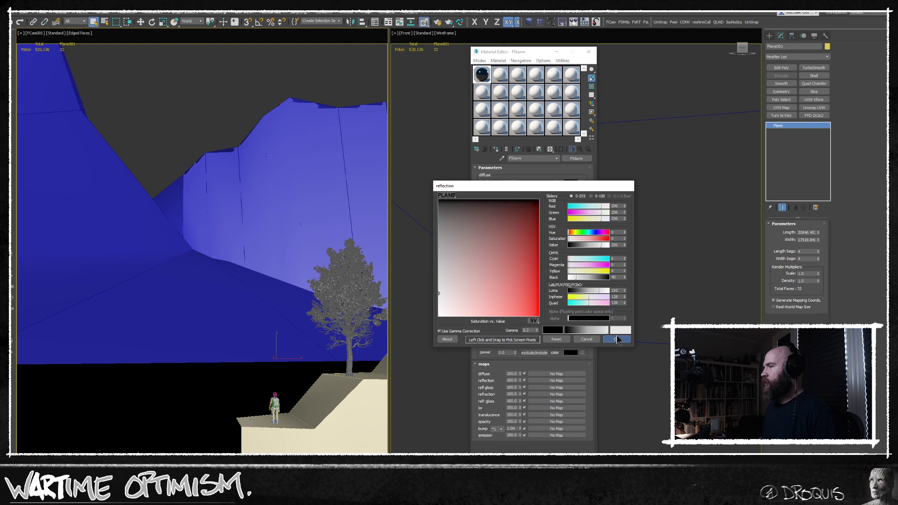
Add an FStormNoise map to the ground material's bump slot and set the bump amount to 0.03
{"action": "left_click", "coordinate": [547, 428]}
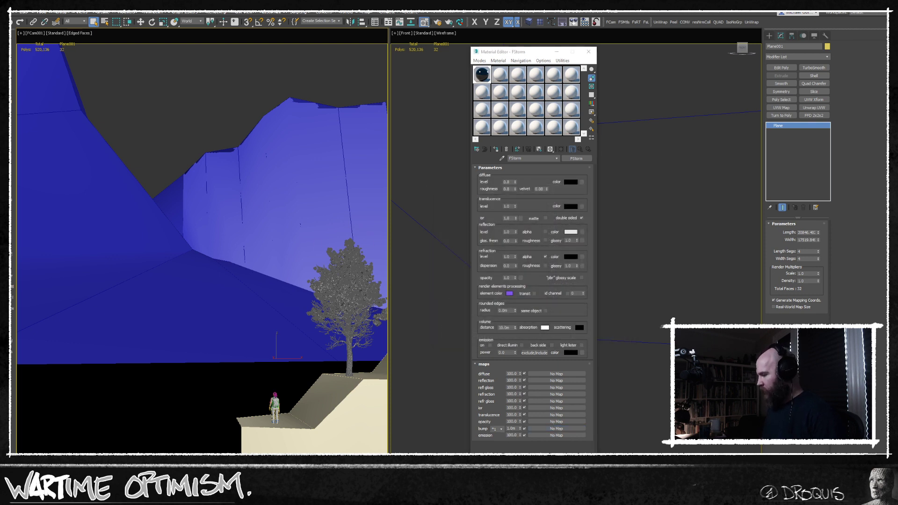
{"action": "left_click", "coordinate": [577, 149]}
{"action": "double_click", "coordinate": [514, 429]}
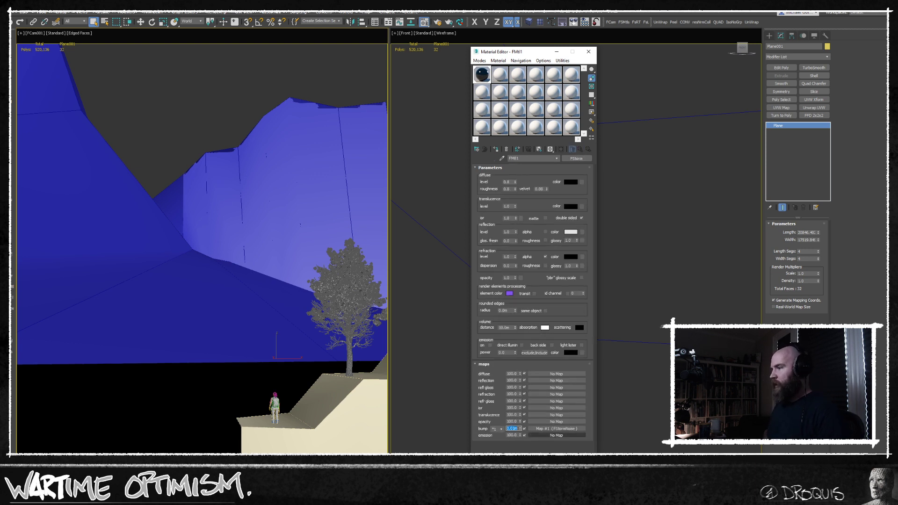
{"action": "type", "text": ".03"}
{"action": "key", "text": "Return"}
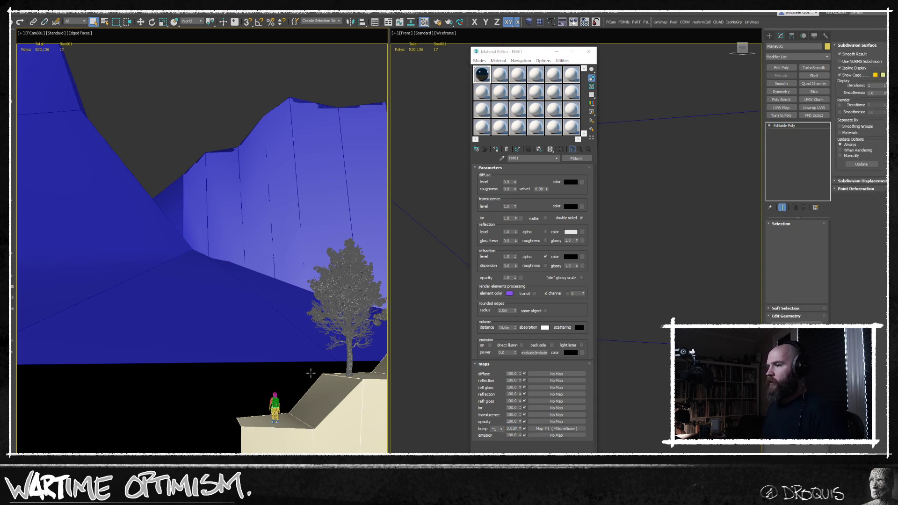
Select the cliff block together with the background mountains and assign the second FStorm material to them
{"action": "left_click", "coordinate": [287, 250]}
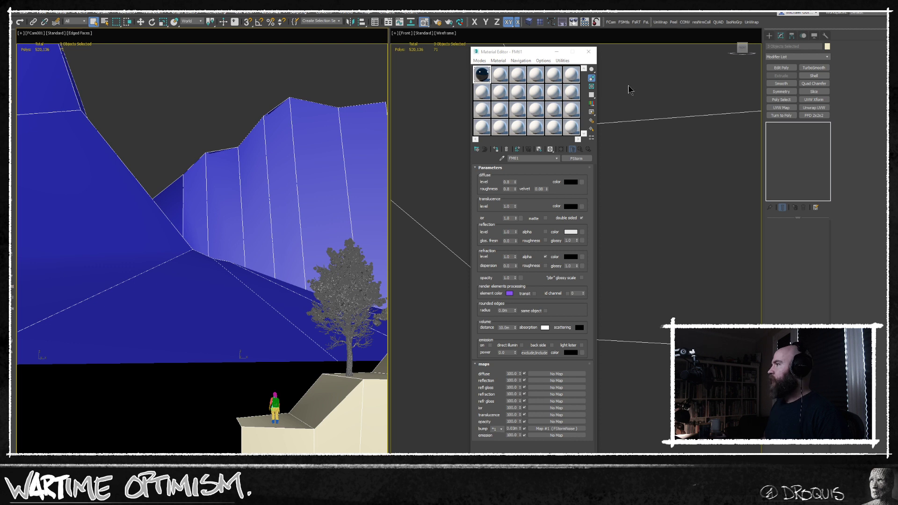
{"action": "left_click", "coordinate": [499, 75]}
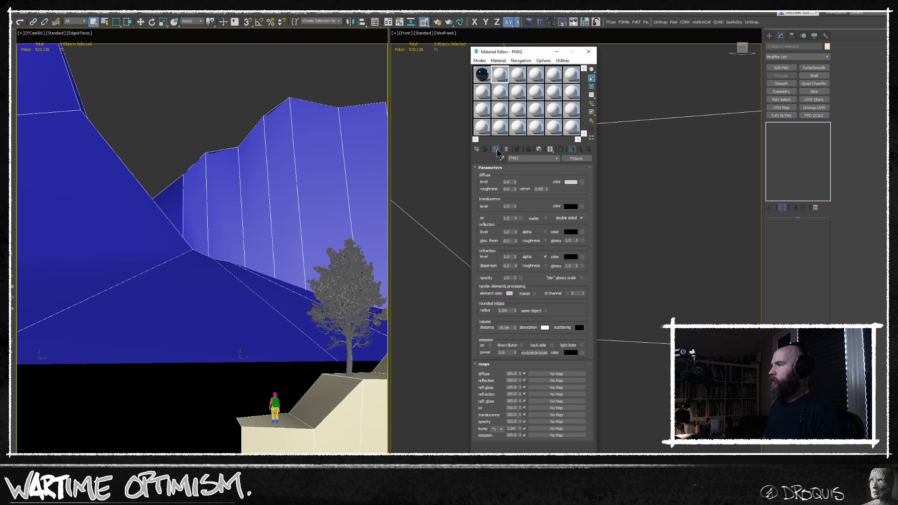
{"action": "left_click", "coordinate": [496, 149]}
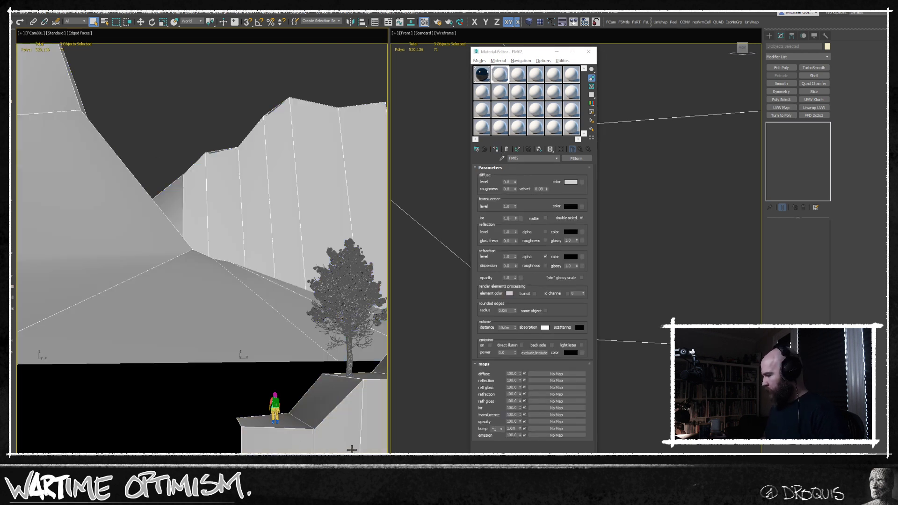
Switch to File Explorer and browse the 3d_Models resource folder for the Megascans assets
{"action": "left_click", "coordinate": [225, 461]}
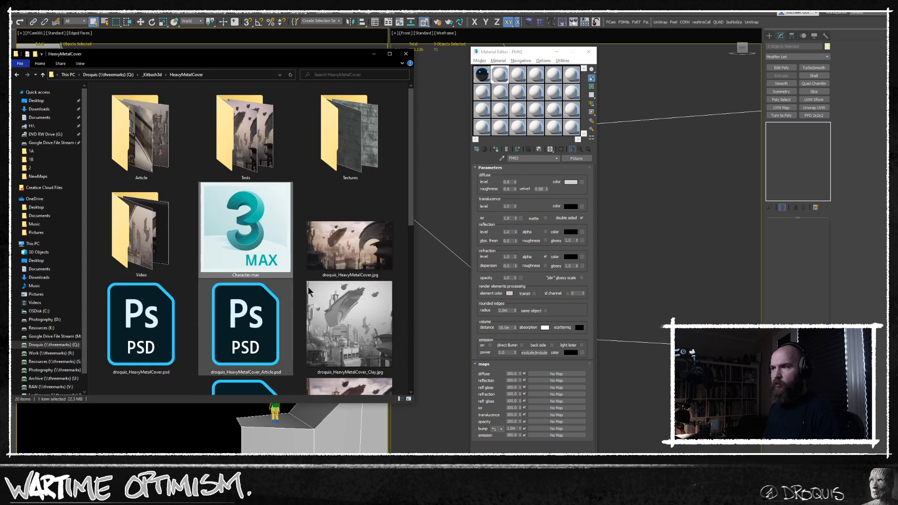
{"action": "middle_click", "coordinate": [321, 279]}
{"action": "left_click", "coordinate": [341, 333]}
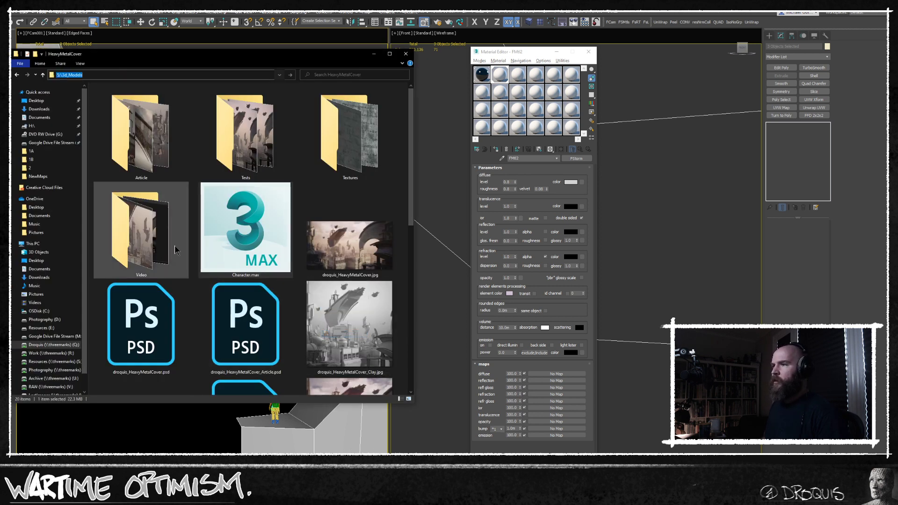
{"action": "double_click", "coordinate": [116, 134]}
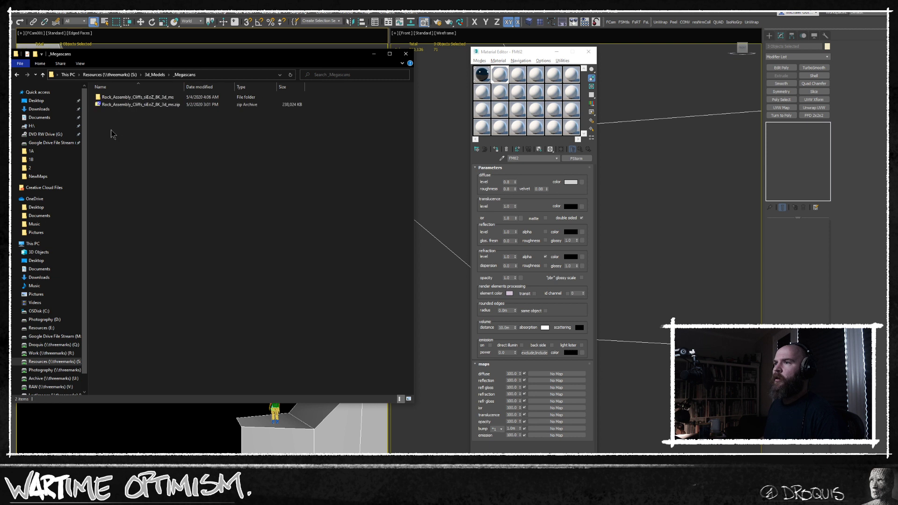
{"action": "left_click", "coordinate": [159, 74]}
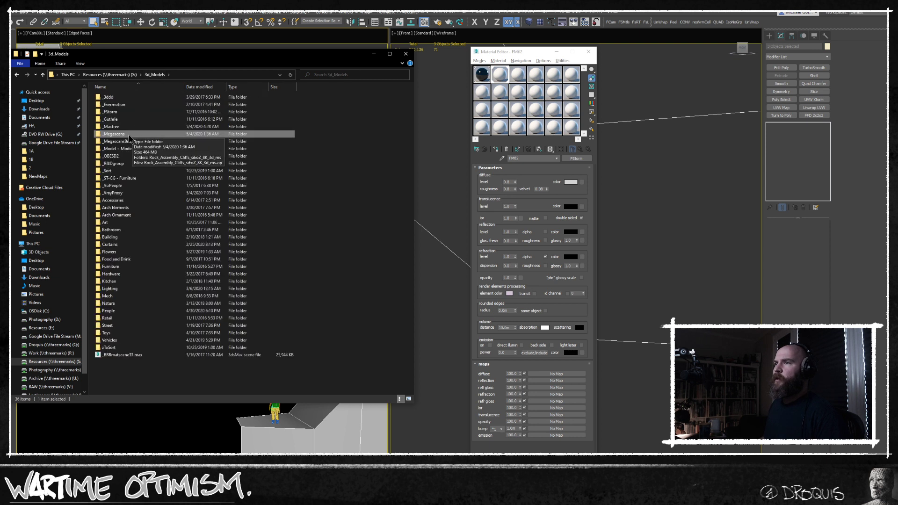
Review the downloaded surface previews in _MegascansBridge and open the rock_jagged_ucdmcawdy texture folder
{"action": "double_click", "coordinate": [124, 145]}
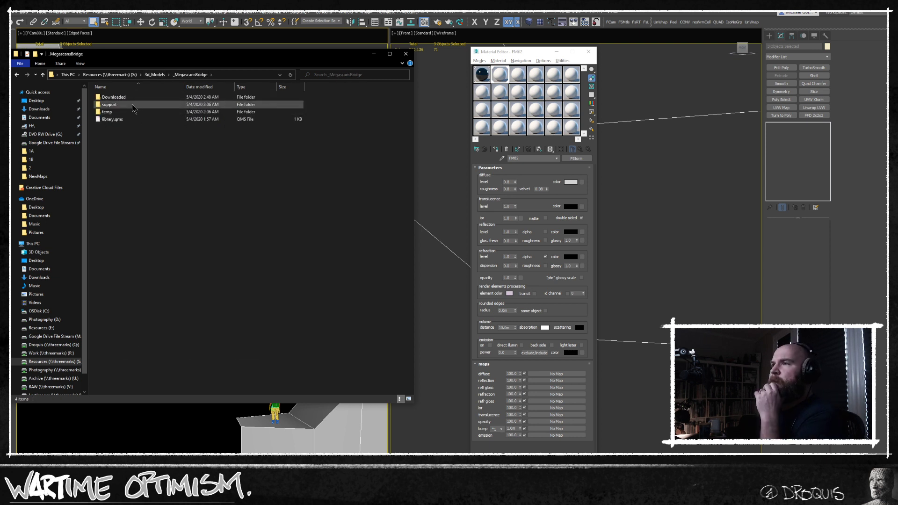
{"action": "left_click", "coordinate": [139, 99]}
{"action": "double_click", "coordinate": [138, 98]}
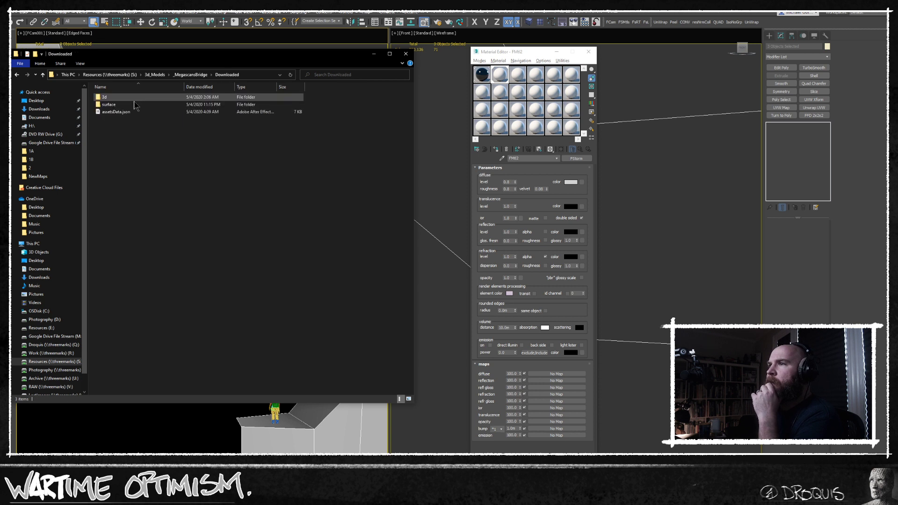
{"action": "double_click", "coordinate": [114, 104]}
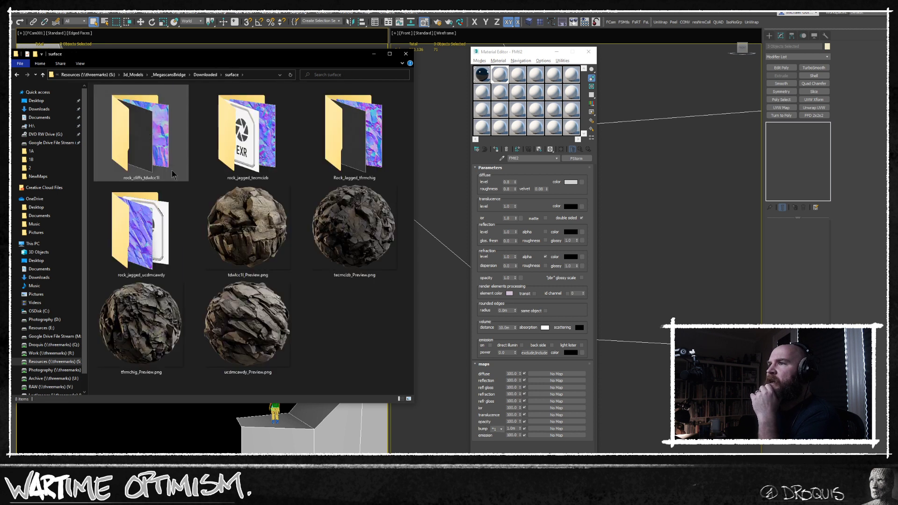
{"action": "right_click", "coordinate": [334, 336]}
{"action": "left_click", "coordinate": [353, 315]}
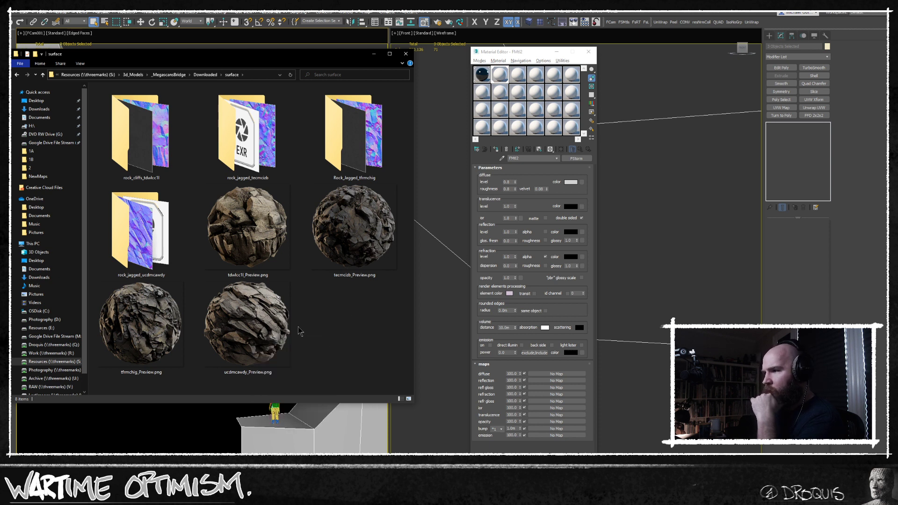
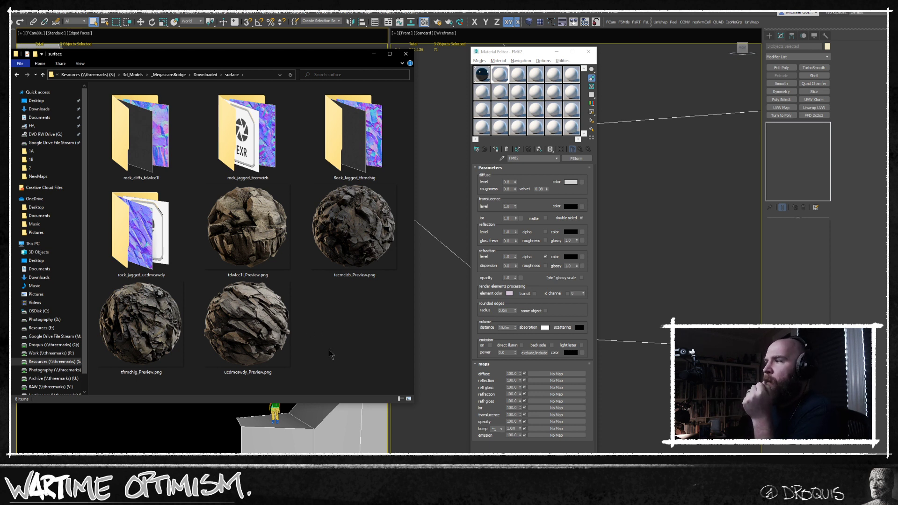
{"action": "double_click", "coordinate": [180, 213]}
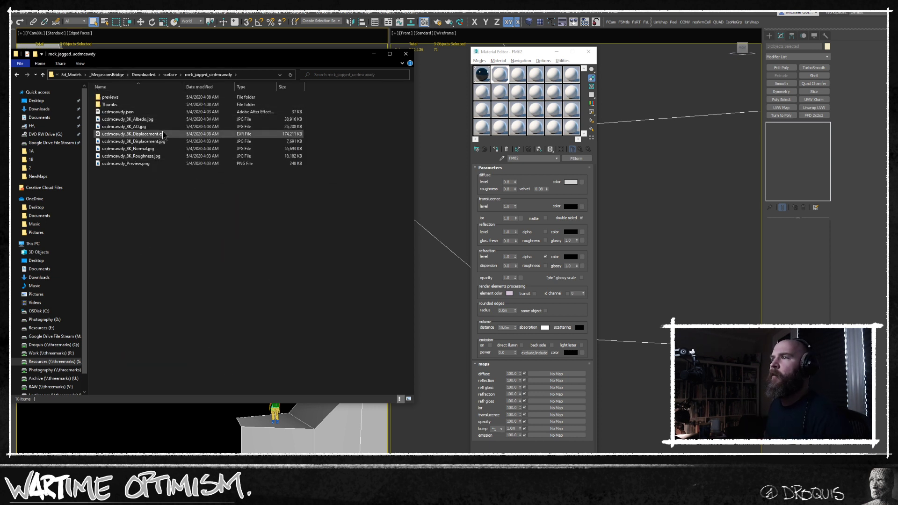
Load the rock's 8K albedo, roughness, displacement EXR and normal files into diffuse, reflection, opacity and bump, with the opacity map disabled
{"action": "left_click_drag", "start_coordinate": [128, 119], "coordinate": [554, 378]}
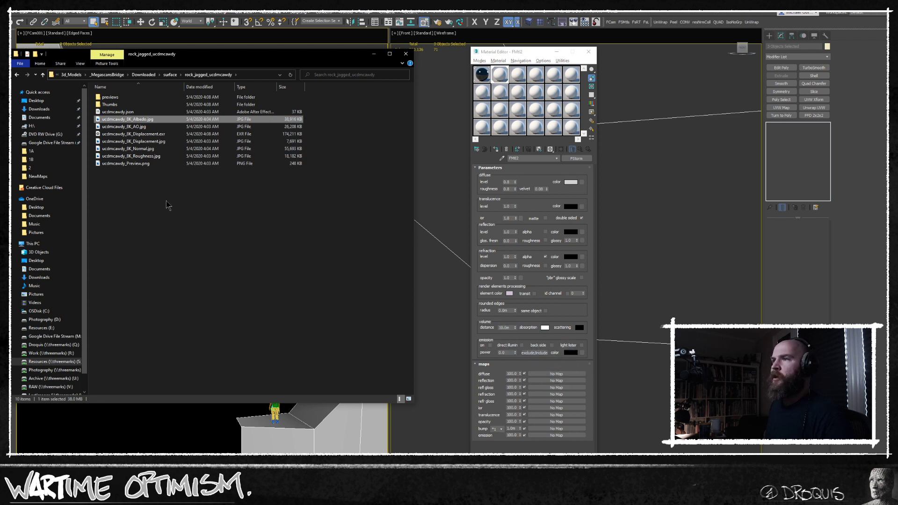
{"action": "left_click_drag", "start_coordinate": [131, 156], "coordinate": [556, 381]}
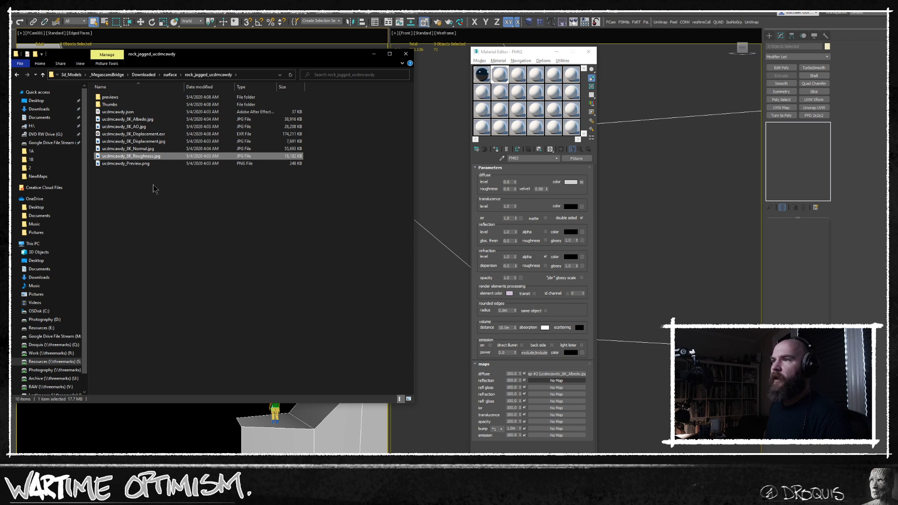
{"action": "left_click", "coordinate": [130, 135]}
{"action": "left_click_drag", "start_coordinate": [111, 135], "coordinate": [554, 434]}
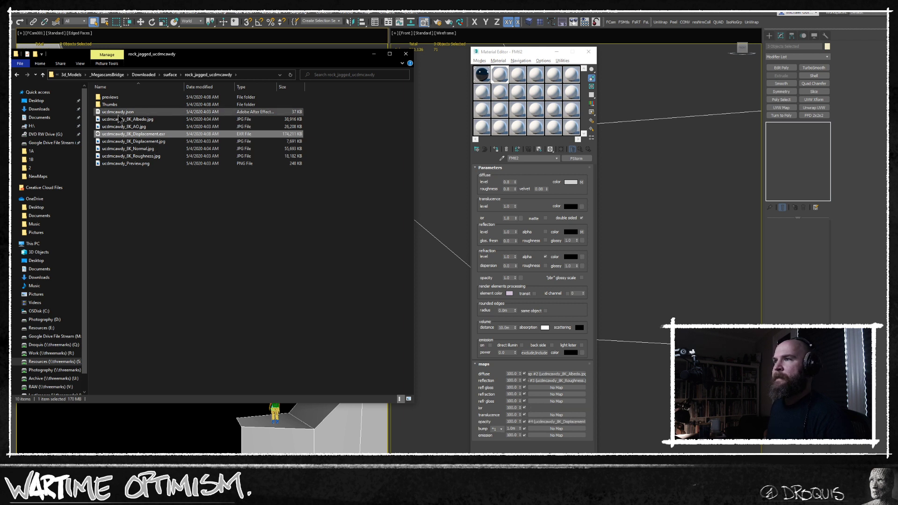
{"action": "left_click_drag", "start_coordinate": [133, 150], "coordinate": [544, 431]}
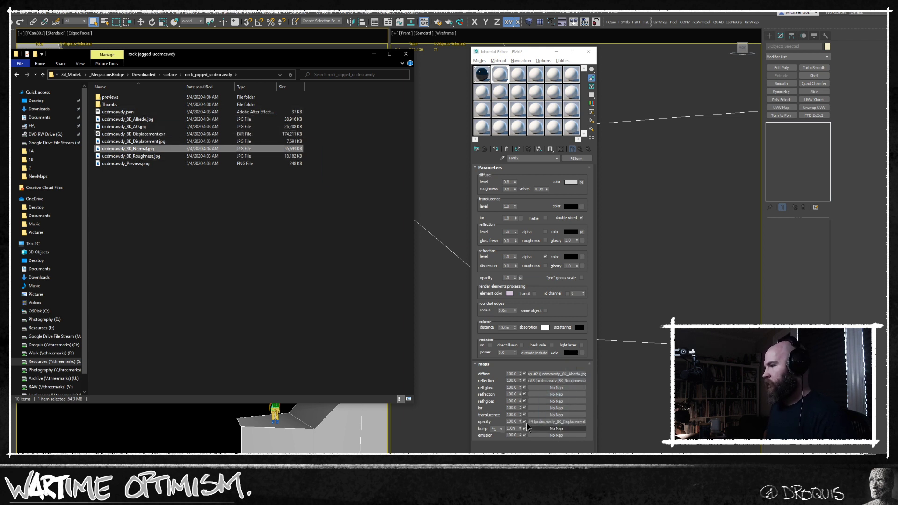
{"action": "left_click", "coordinate": [525, 422]}
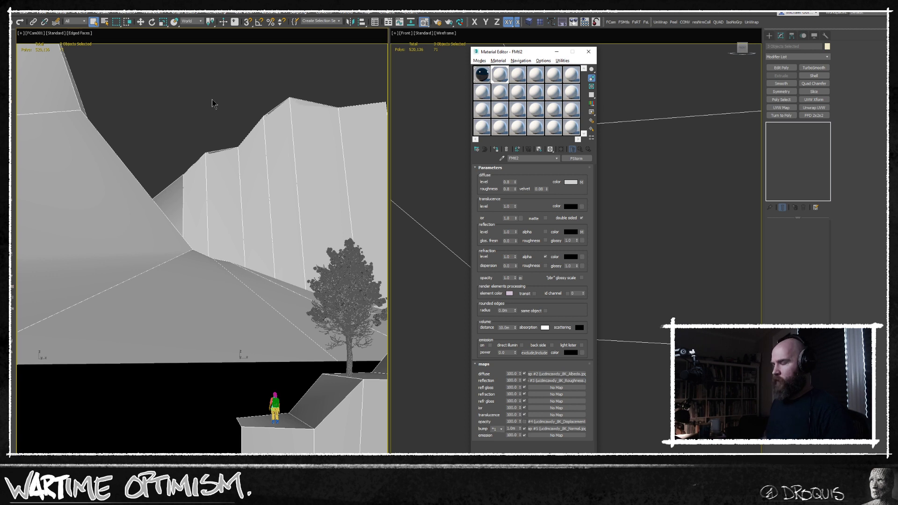
Invert the roughness bitmap in the rock material's reflection slot and copy it to the reflection glossiness slot
{"action": "left_click_drag", "start_coordinate": [556, 373], "coordinate": [548, 391]}
{"action": "left_click", "coordinate": [549, 381]}
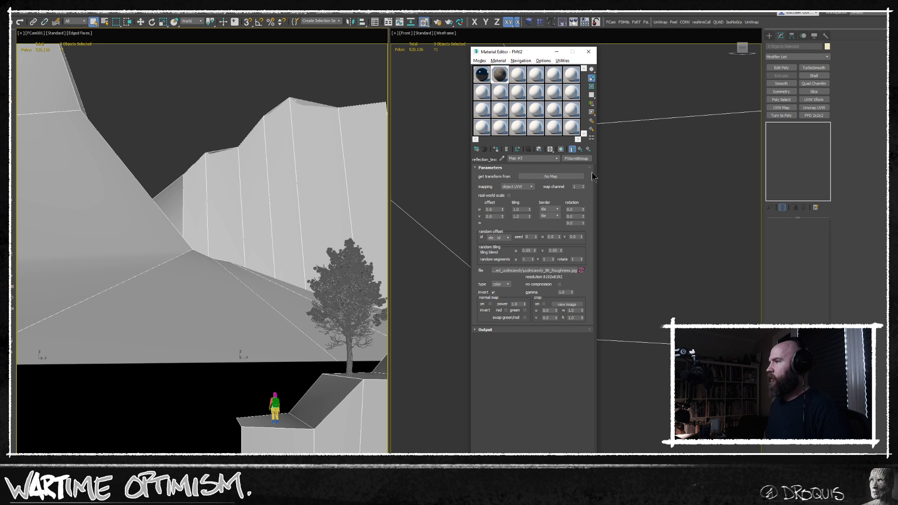
{"action": "left_click", "coordinate": [580, 149]}
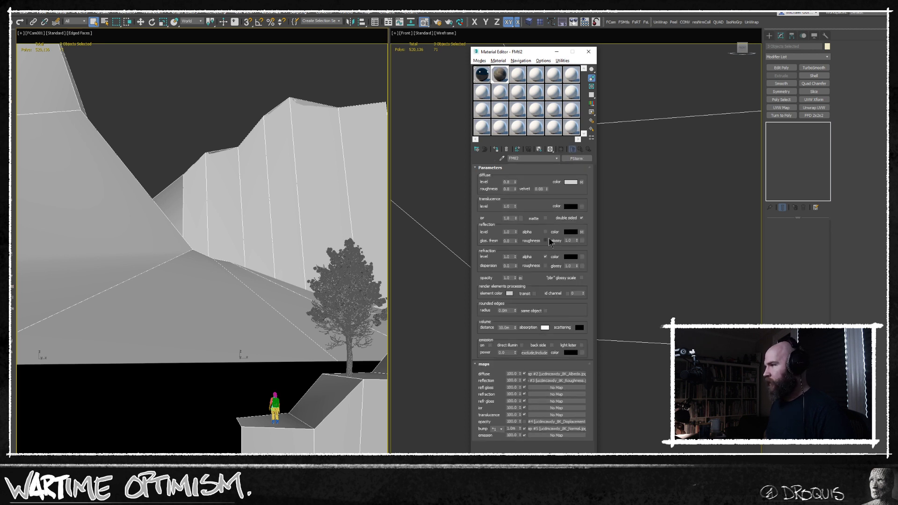
{"action": "left_click_drag", "start_coordinate": [552, 387], "coordinate": [551, 388]}
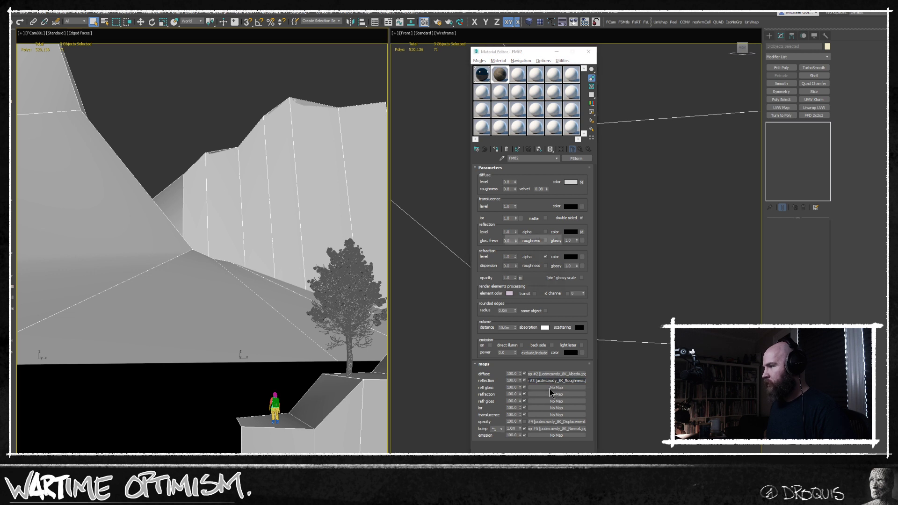
{"action": "left_click", "coordinate": [527, 288]}
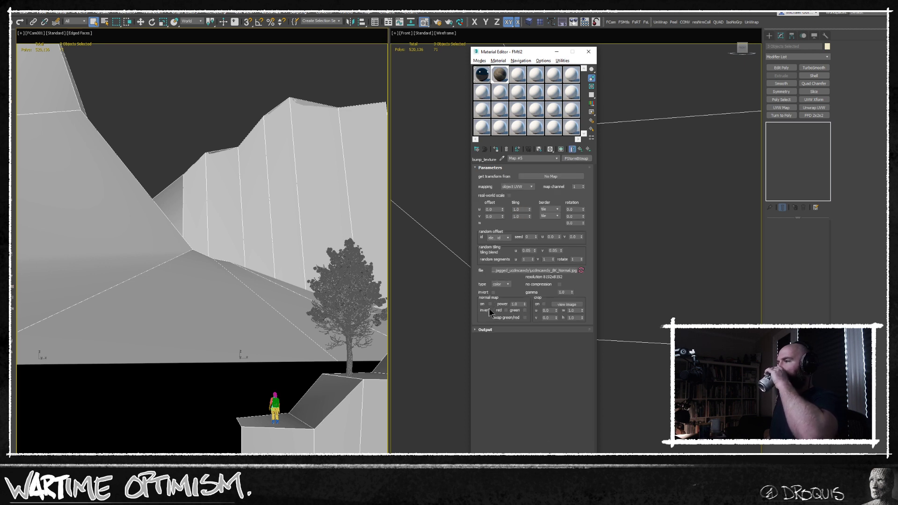
{"action": "left_click", "coordinate": [580, 149]}
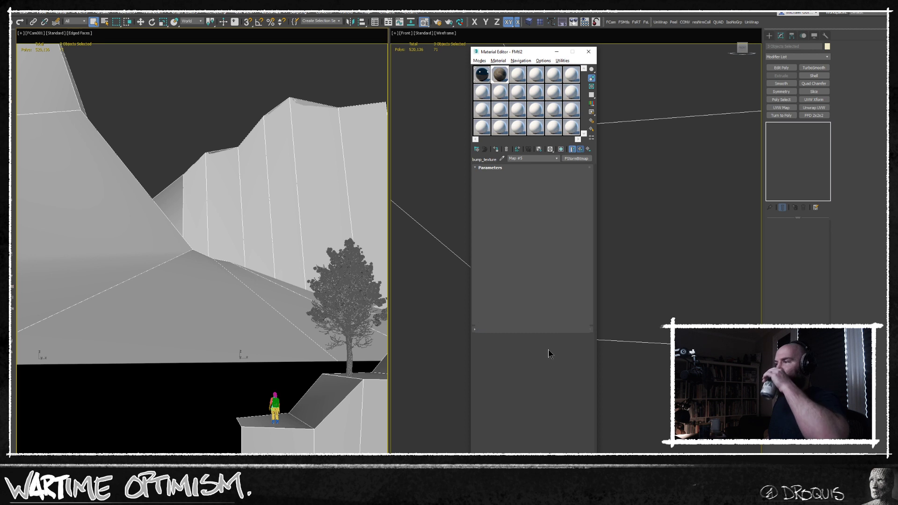
Display the rock material's normal bitmap on the scene meshes in the viewport and close the Material Editor
{"action": "left_click", "coordinate": [557, 429]}
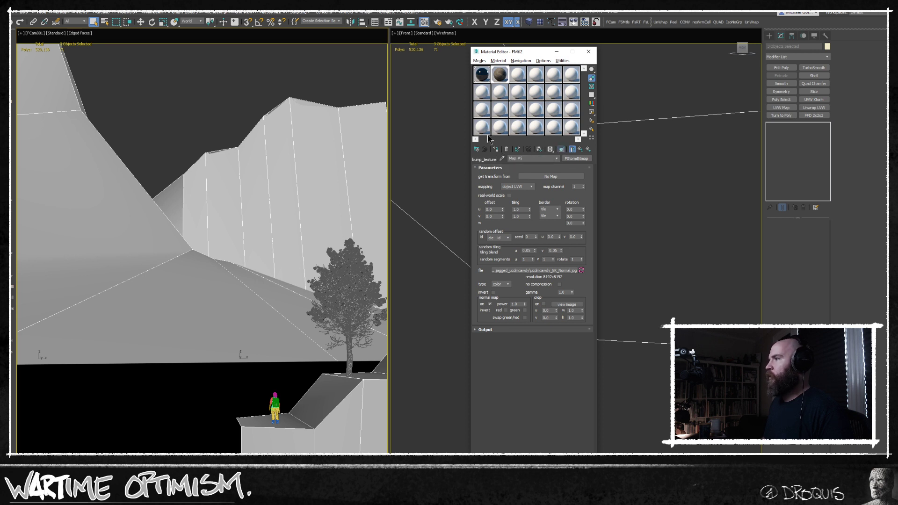
{"action": "left_click", "coordinate": [562, 149]}
{"action": "left_click", "coordinate": [589, 51]}
Select both mountain meshes in a shaded top view, convert them to Editable Poly and combine them into one object
{"action": "left_click", "coordinate": [616, 220]}
{"action": "key", "text": "t"}
{"action": "key", "text": "F3"}
{"action": "key", "text": "F3"}
{"action": "key", "text": "F3"}
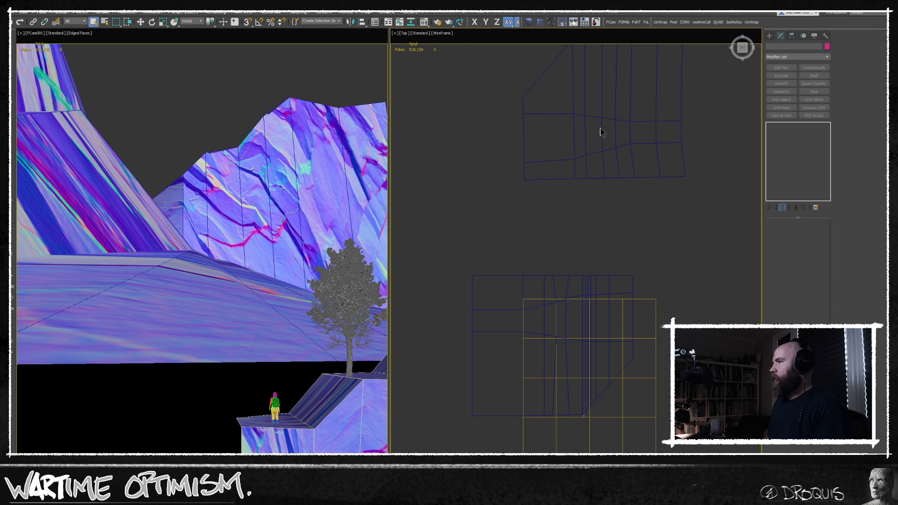
{"action": "left_click_drag", "start_coordinate": [688, 225], "coordinate": [536, 105]}
{"action": "left_click", "coordinate": [512, 281], "text": "ctrl"}
{"action": "key", "text": "F4"}
{"action": "middle_click_drag", "start_coordinate": [620, 235], "coordinate": [582, 246]}
{"action": "middle_click_drag", "start_coordinate": [682, 218], "coordinate": [687, 225]}
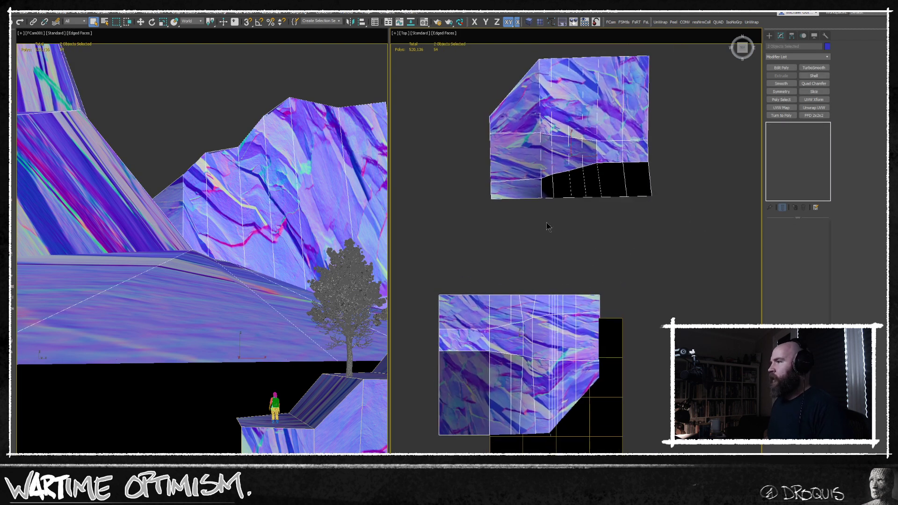
{"action": "right_click", "coordinate": [552, 238]}
{"action": "mouse_move", "coordinate": [582, 315]}
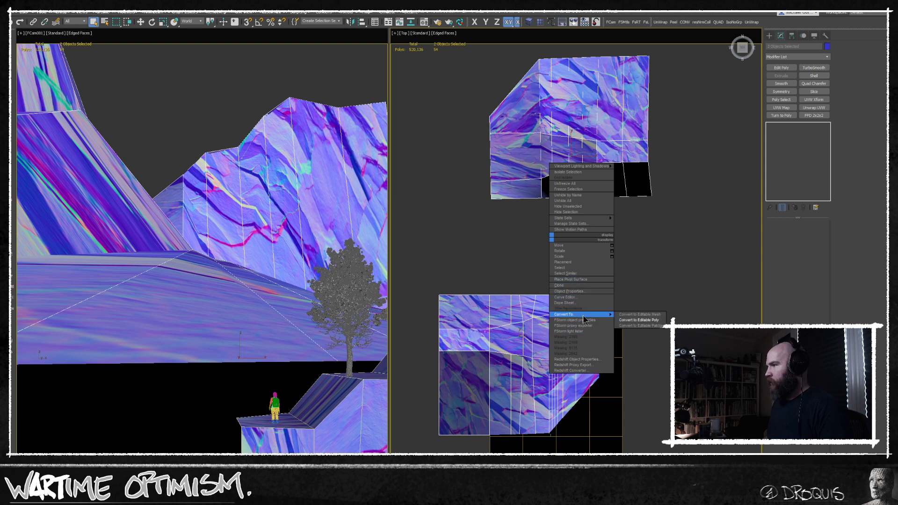
{"action": "left_click", "coordinate": [637, 320]}
{"action": "left_click", "coordinate": [573, 22]}
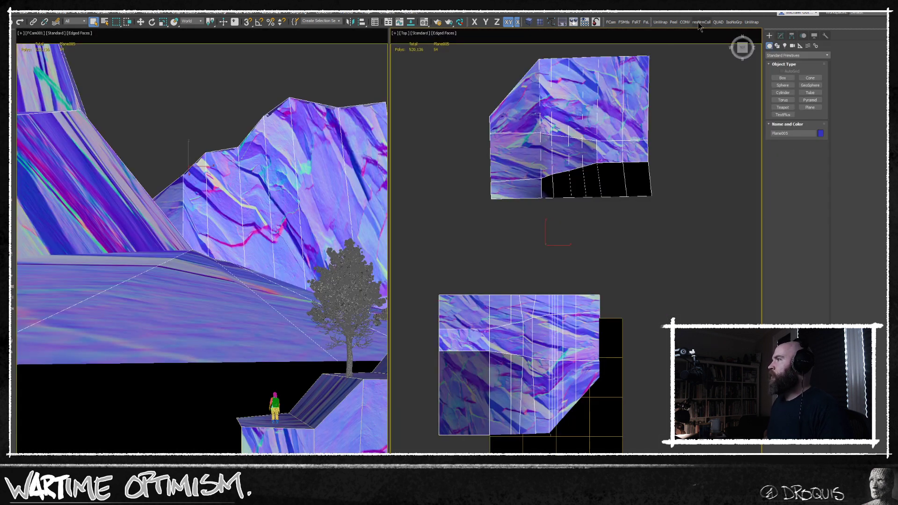
Unwrap the combined mountain mesh and scale all its UV elements up so the rock texture repeats at a finer size
{"action": "left_click", "coordinate": [664, 23]}
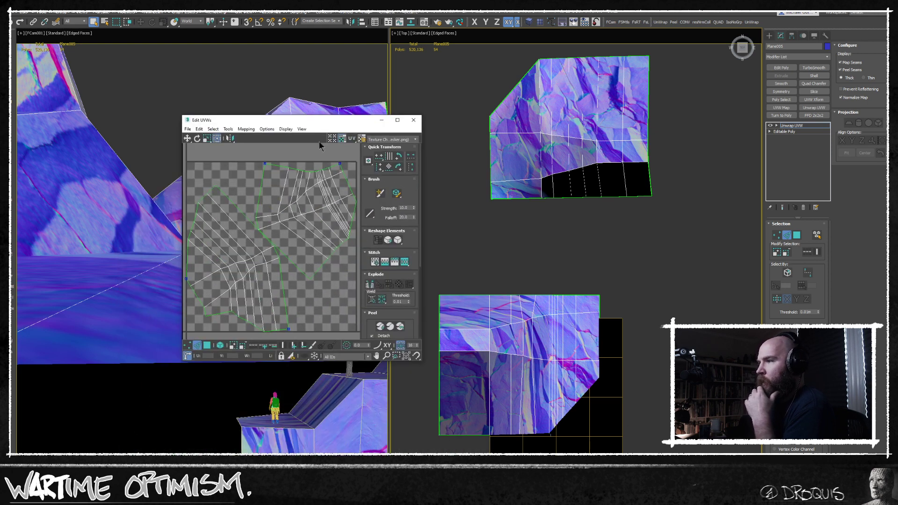
{"action": "middle_click_drag", "start_coordinate": [298, 267], "coordinate": [312, 270]}
{"action": "left_click", "coordinate": [207, 345]}
{"action": "left_click", "coordinate": [220, 346]}
{"action": "left_click", "coordinate": [207, 139]}
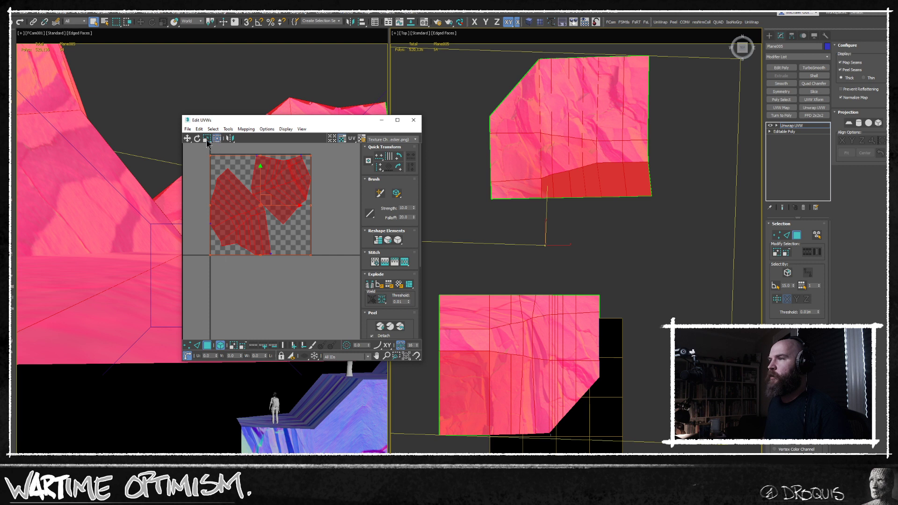
{"action": "left_click_drag", "start_coordinate": [241, 206], "coordinate": [242, 125]}
{"action": "middle_click", "coordinate": [139, 219]}
{"action": "key", "text": "F2"}
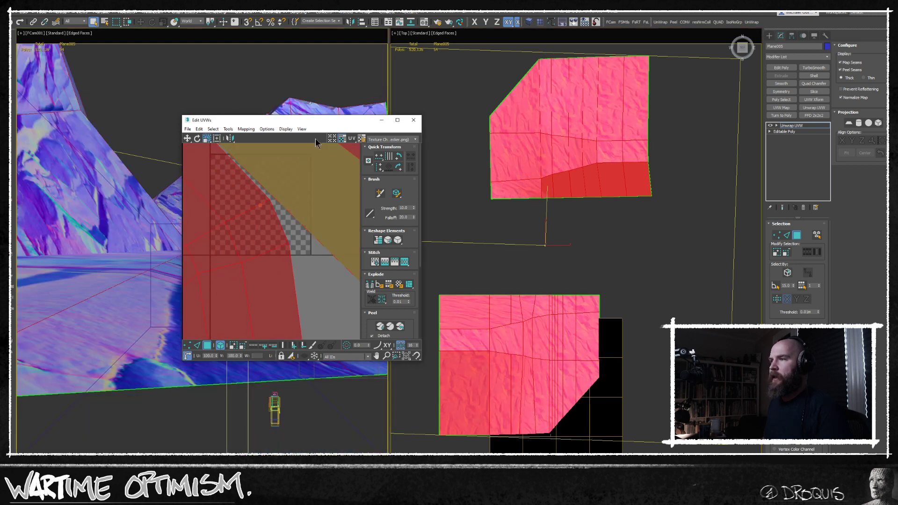
{"action": "left_click_drag", "start_coordinate": [317, 123], "coordinate": [625, 105]}
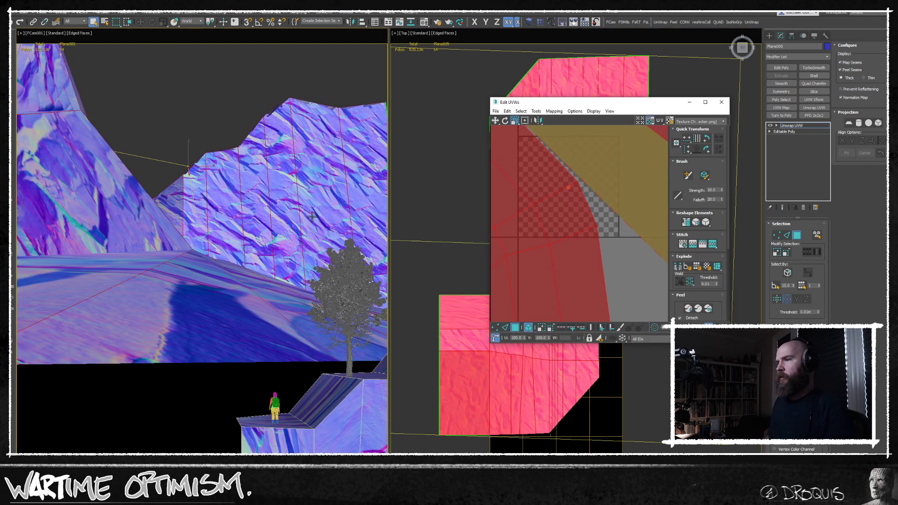
{"action": "middle_click_drag", "start_coordinate": [429, 258], "coordinate": [428, 237]}
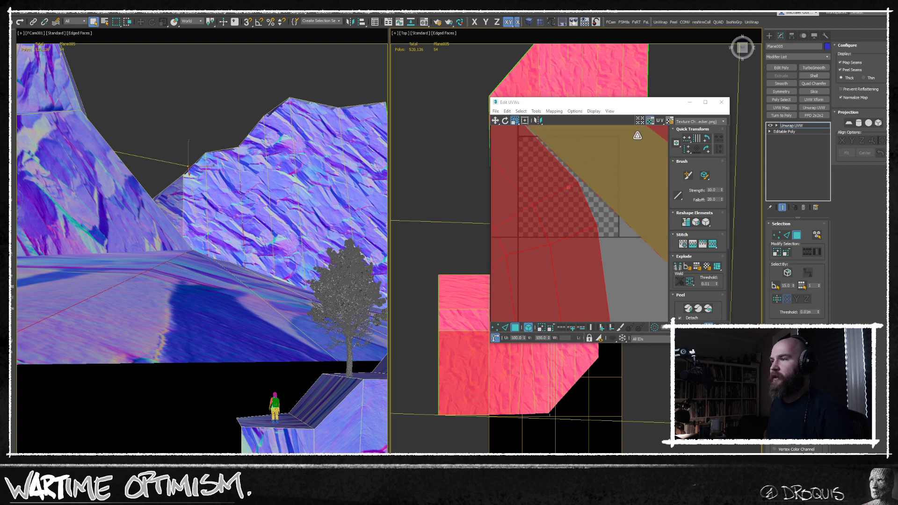
{"action": "left_click", "coordinate": [722, 102]}
Add an Edit Poly modifier and move vertices along the near mountain's front edge back to break up its straight diagonal
{"action": "middle_click_drag", "start_coordinate": [527, 312], "coordinate": [512, 244]}
{"action": "left_click", "coordinate": [776, 234]}
{"action": "key", "text": "F3"}
{"action": "scroll", "coordinate": [533, 323], "scroll_direction": "up", "scroll_amount": 5}
{"action": "left_click", "coordinate": [781, 67]}
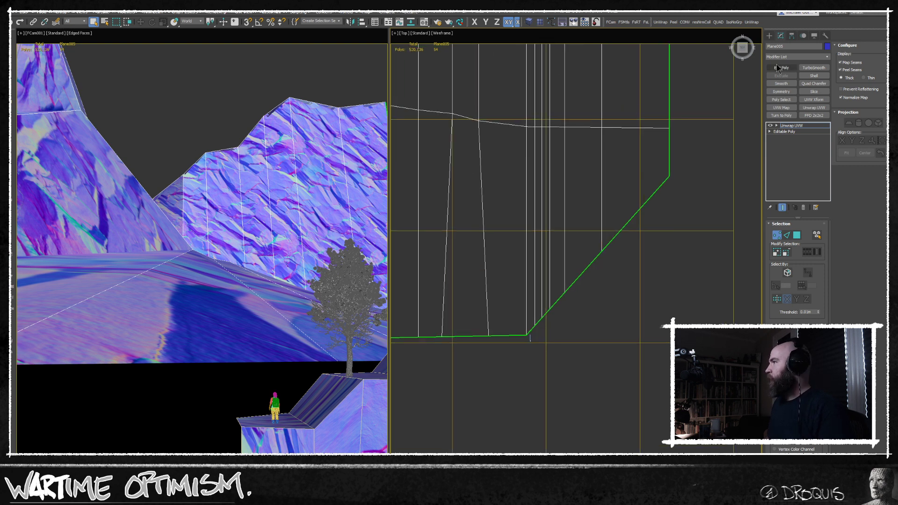
{"action": "left_click", "coordinate": [778, 279]}
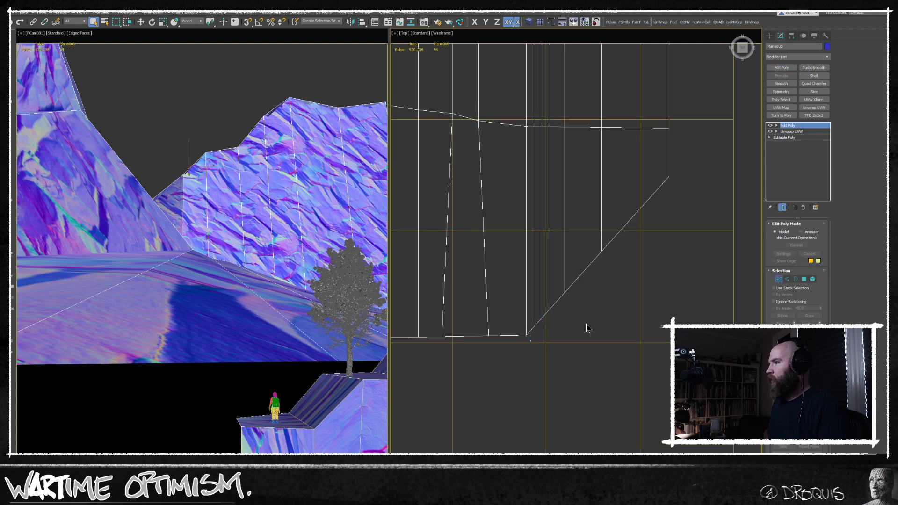
{"action": "middle_click_drag", "start_coordinate": [588, 326], "coordinate": [573, 343]}
{"action": "left_click_drag", "start_coordinate": [500, 367], "coordinate": [511, 364]}
{"action": "scroll", "coordinate": [511, 364], "scroll_direction": "up", "scroll_amount": 2}
{"action": "key", "text": "w"}
{"action": "left_click_drag", "start_coordinate": [543, 307], "coordinate": [526, 181]}
{"action": "middle_click_drag", "start_coordinate": [533, 277], "coordinate": [546, 244]}
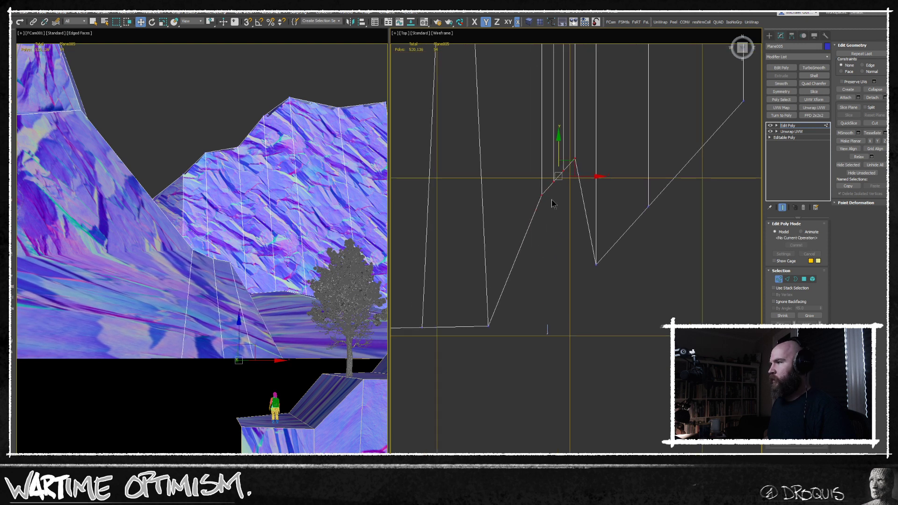
{"action": "left_click_drag", "start_coordinate": [532, 198], "coordinate": [553, 202]}
{"action": "middle_click_drag", "start_coordinate": [525, 285], "coordinate": [529, 289]}
Insert two edge loops into the near mountain's slope and move their front vertices to make the foot of the cliff irregular
{"action": "left_click", "coordinate": [787, 279]}
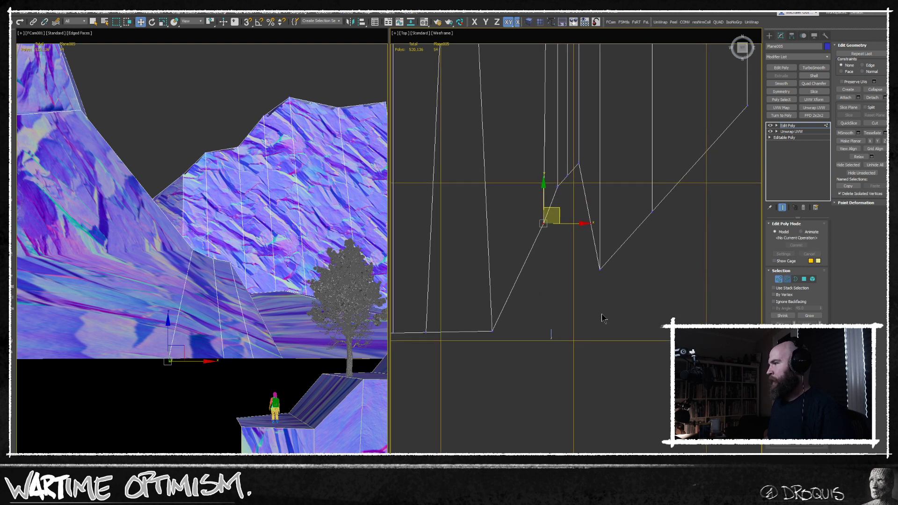
{"action": "left_click", "coordinate": [523, 260]}
{"action": "left_click", "coordinate": [510, 290]}
{"action": "right_click", "coordinate": [510, 290]}
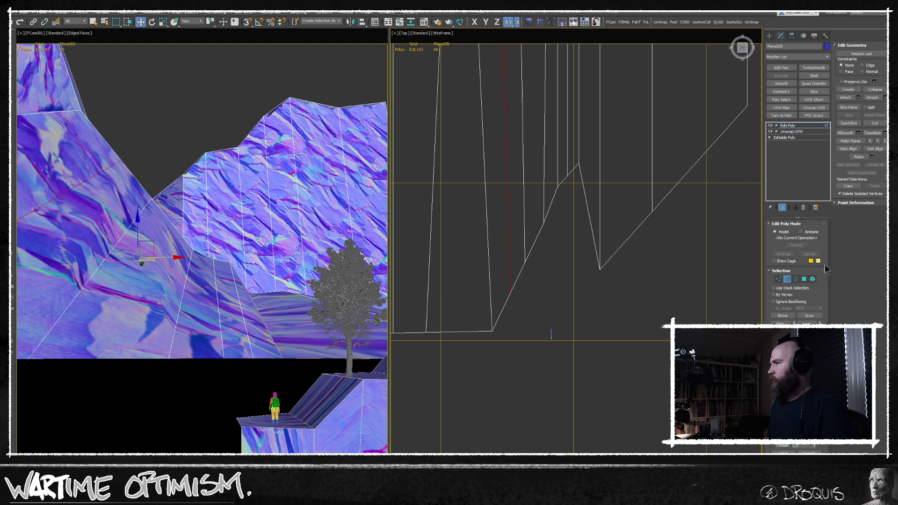
{"action": "left_click", "coordinate": [779, 279]}
{"action": "left_click", "coordinate": [511, 289]}
{"action": "left_click_drag", "start_coordinate": [529, 290], "coordinate": [540, 288]}
{"action": "left_click_drag", "start_coordinate": [535, 255], "coordinate": [541, 202]}
{"action": "left_click", "coordinate": [571, 213]}
{"action": "left_click", "coordinate": [782, 278]}
{"action": "middle_click_drag", "start_coordinate": [568, 278], "coordinate": [550, 317]}
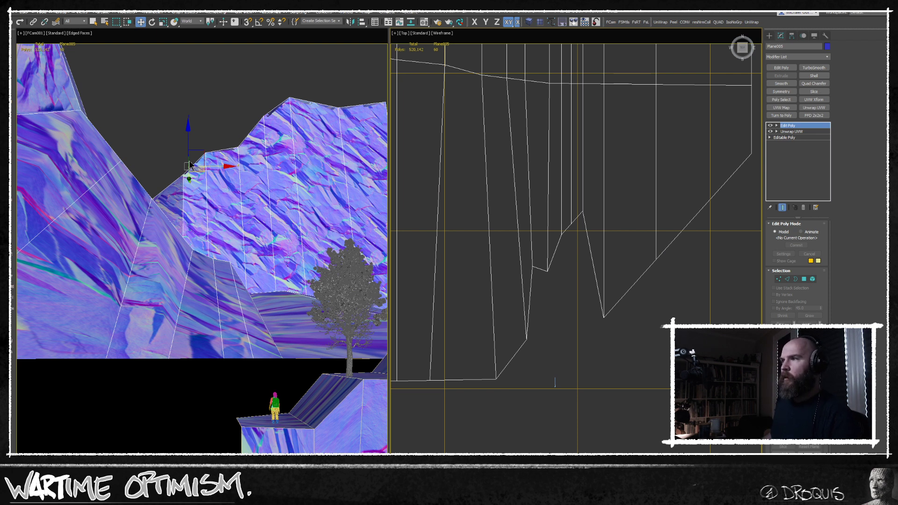
{"action": "middle_click_drag", "start_coordinate": [707, 172], "coordinate": [692, 188]}
Unwrap the reshaped mountains again and enlarge all UV elements together to tighten the rock tiling
{"action": "left_click", "coordinate": [660, 22]}
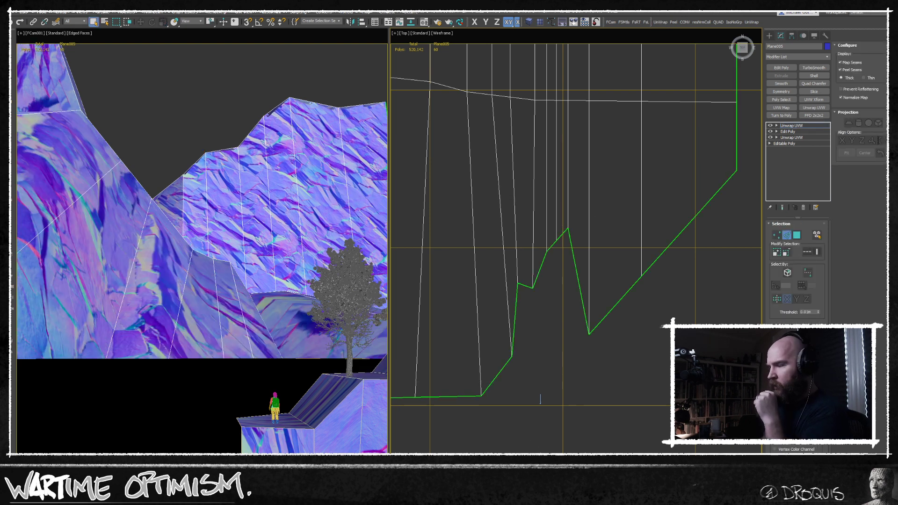
{"action": "left_click_drag", "start_coordinate": [604, 376], "coordinate": [410, 74]}
{"action": "scroll", "coordinate": [310, 209], "scroll_direction": "down", "scroll_amount": 10}
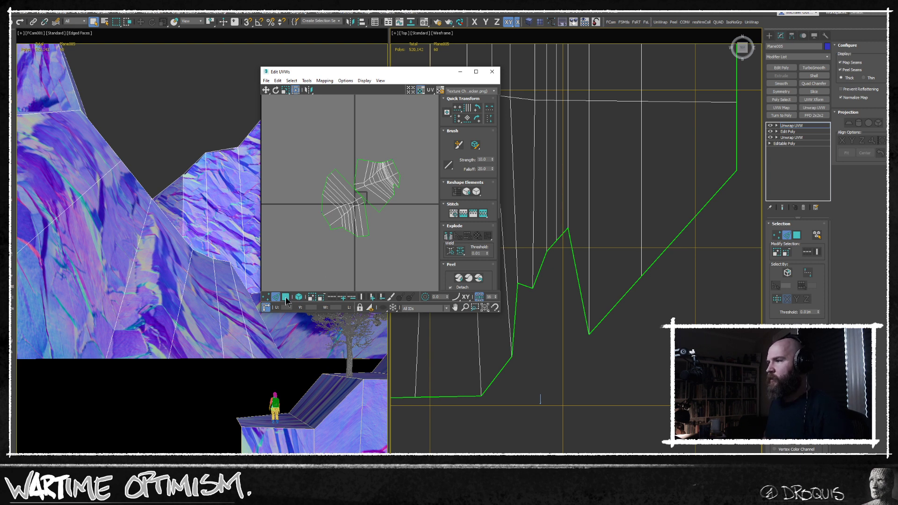
{"action": "left_click", "coordinate": [286, 298]}
{"action": "left_click", "coordinate": [298, 297]}
{"action": "left_click_drag", "start_coordinate": [412, 258], "coordinate": [295, 101]}
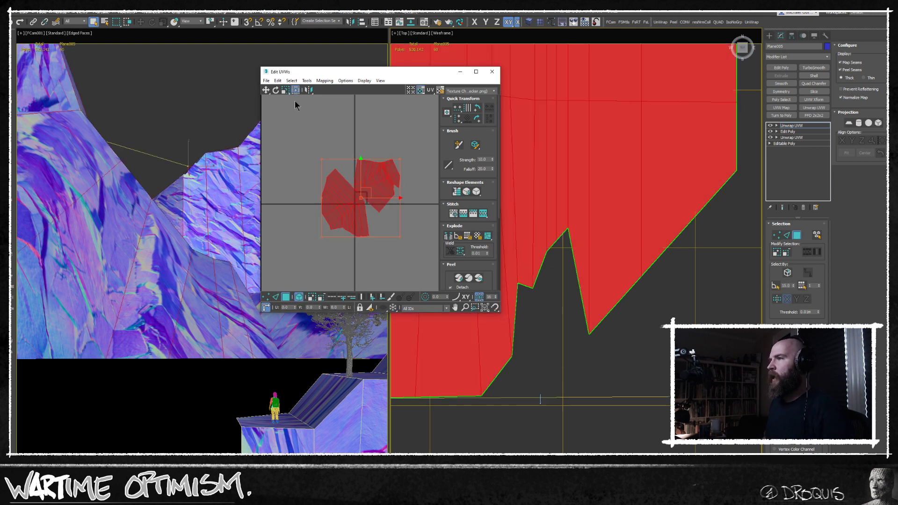
{"action": "left_click", "coordinate": [285, 89]}
{"action": "left_click_drag", "start_coordinate": [330, 191], "coordinate": [330, 177]}
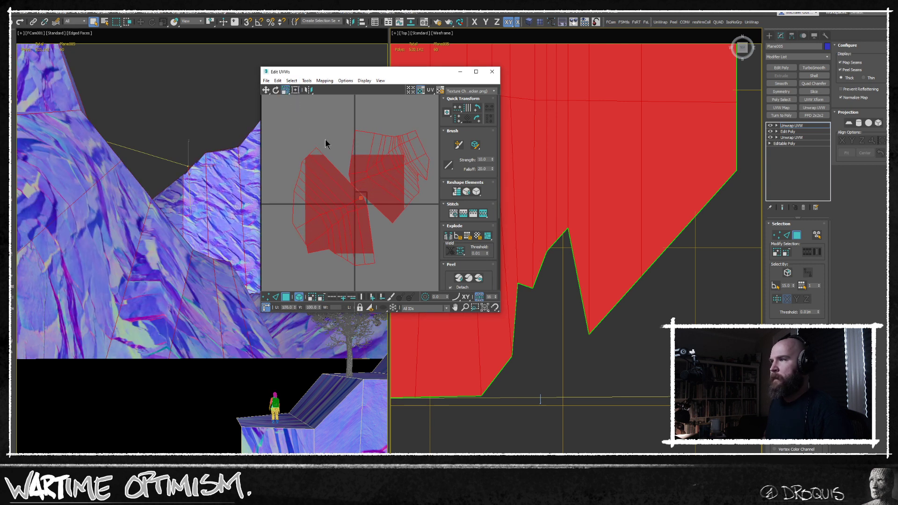
{"action": "left_click", "coordinate": [350, 135]}
{"action": "left_click", "coordinate": [492, 72]}
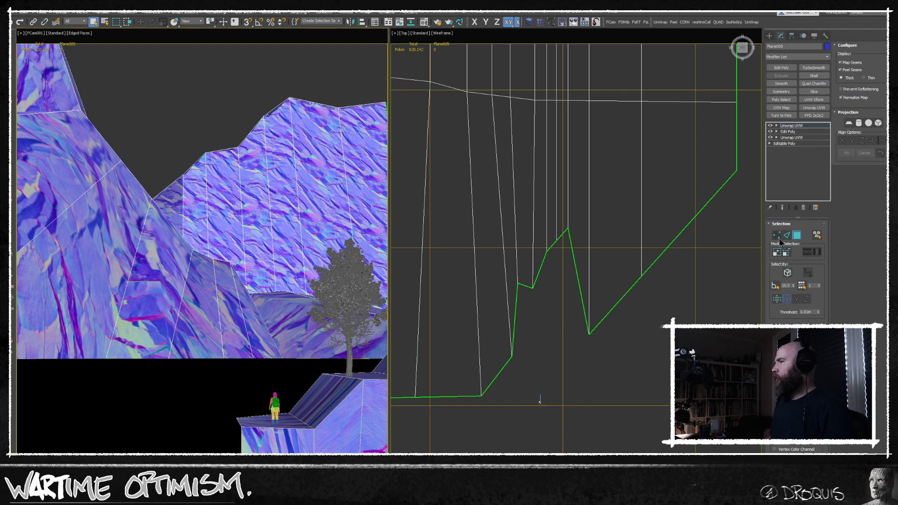
Add another Edit Poly modifier and adjust vertices on the near mountain's lower slope, raising the one at its foot slightly
{"action": "left_click", "coordinate": [780, 68]}
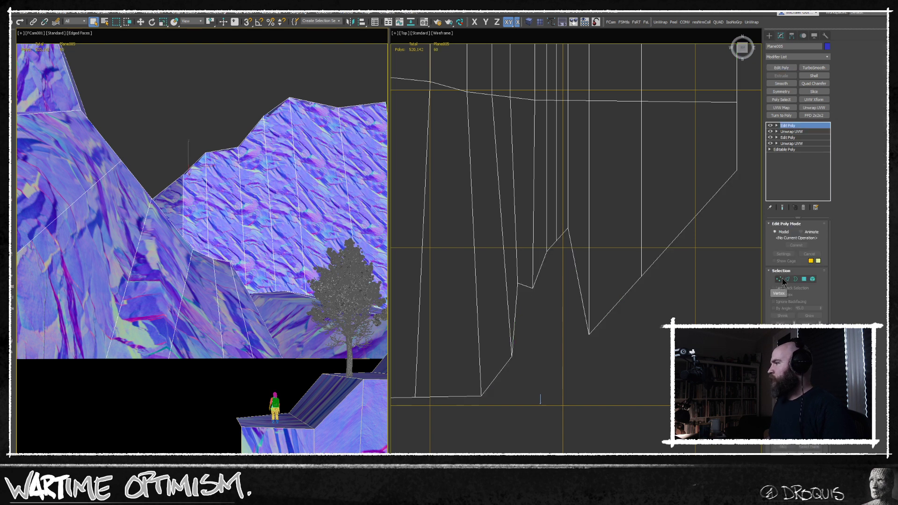
{"action": "left_click", "coordinate": [778, 279]}
{"action": "middle_click_drag", "start_coordinate": [608, 331], "coordinate": [537, 374]}
{"action": "left_click", "coordinate": [518, 377]}
{"action": "key", "text": "w"}
{"action": "left_click_drag", "start_coordinate": [533, 361], "coordinate": [540, 277]}
{"action": "scroll", "coordinate": [550, 344], "scroll_direction": "down", "scroll_amount": 2}
{"action": "middle_click_drag", "start_coordinate": [537, 231], "coordinate": [539, 341]}
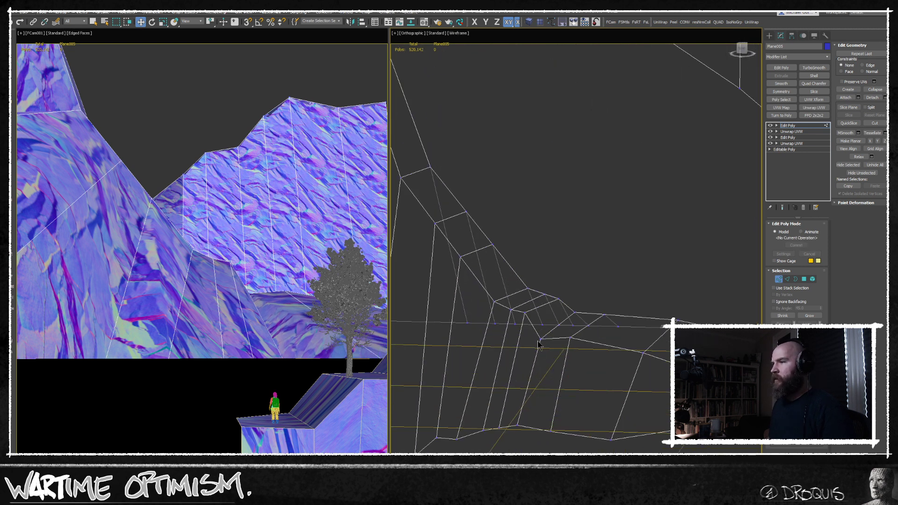
{"action": "left_click", "coordinate": [538, 338]}
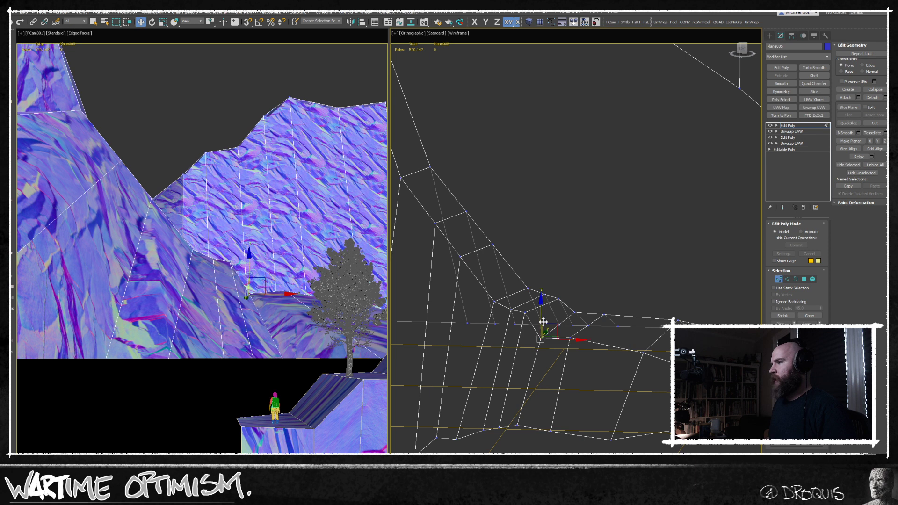
{"action": "left_click", "coordinate": [540, 319]}
{"action": "left_click", "coordinate": [542, 338]}
{"action": "left_click_drag", "start_coordinate": [541, 323], "coordinate": [542, 313]}
Delete the rearmost row of polygons from both the near and the far mountain in the top view
{"action": "scroll", "coordinate": [525, 205], "scroll_direction": "down", "scroll_amount": 4}
{"action": "key", "text": "t"}
{"action": "middle_click_drag", "start_coordinate": [529, 206], "coordinate": [592, 210]}
{"action": "scroll", "coordinate": [592, 281], "scroll_direction": "down", "scroll_amount": 5}
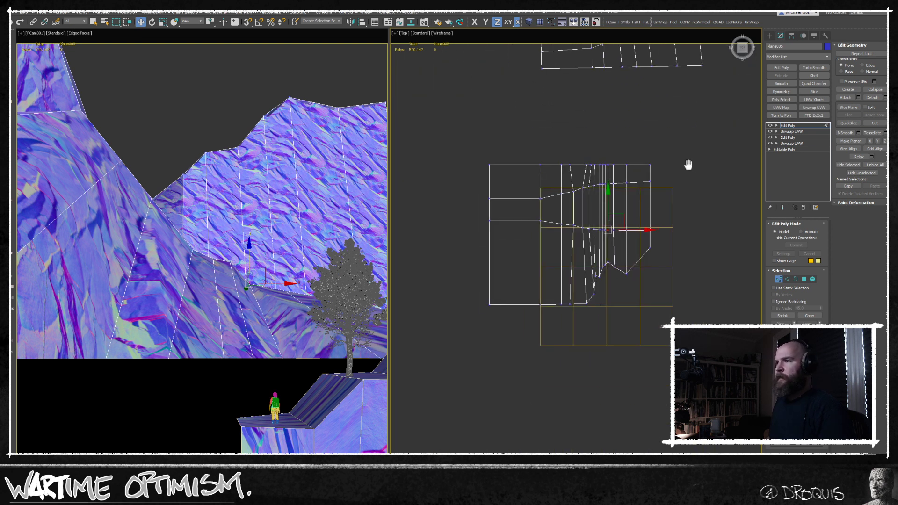
{"action": "middle_click_drag", "start_coordinate": [689, 164], "coordinate": [651, 186]}
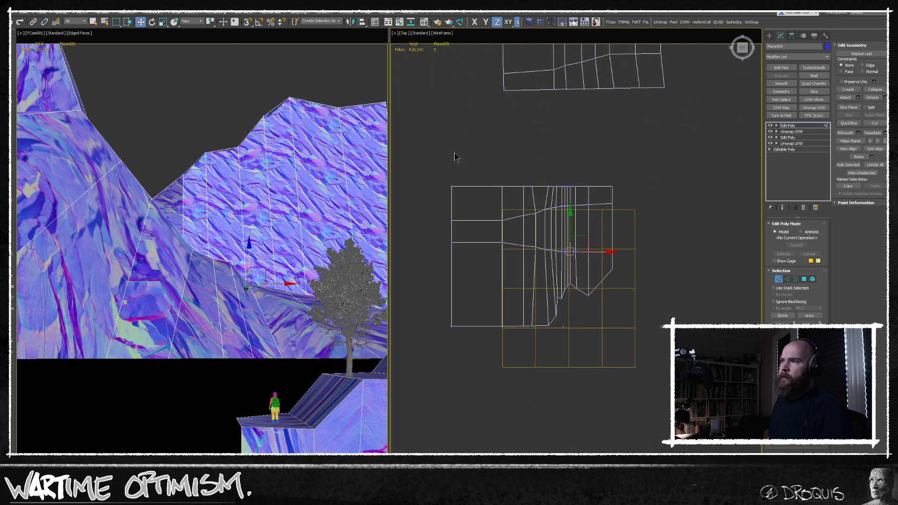
{"action": "left_click", "coordinate": [805, 281]}
{"action": "left_click_drag", "start_coordinate": [639, 162], "coordinate": [441, 192]}
{"action": "key", "text": "Delete"}
{"action": "middle_click_drag", "start_coordinate": [545, 120], "coordinate": [543, 280]}
{"action": "scroll", "coordinate": [543, 281], "scroll_direction": "down", "scroll_amount": 2}
{"action": "left_click_drag", "start_coordinate": [587, 147], "coordinate": [500, 197]}
{"action": "key", "text": "Delete"}
Select the far mountain's rear top edge loop and lower it slightly
{"action": "middle_click_drag", "start_coordinate": [502, 199], "coordinate": [561, 196]}
{"action": "left_click", "coordinate": [788, 279]}
{"action": "scroll", "coordinate": [676, 236], "scroll_direction": "up", "scroll_amount": 3}
{"action": "left_click", "coordinate": [655, 223]}
{"action": "left_click", "coordinate": [654, 217]}
{"action": "middle_click_drag", "start_coordinate": [642, 216], "coordinate": [577, 190], "text": "alt"}
{"action": "left_click", "coordinate": [622, 202]}
{"action": "double_click", "coordinate": [621, 202]}
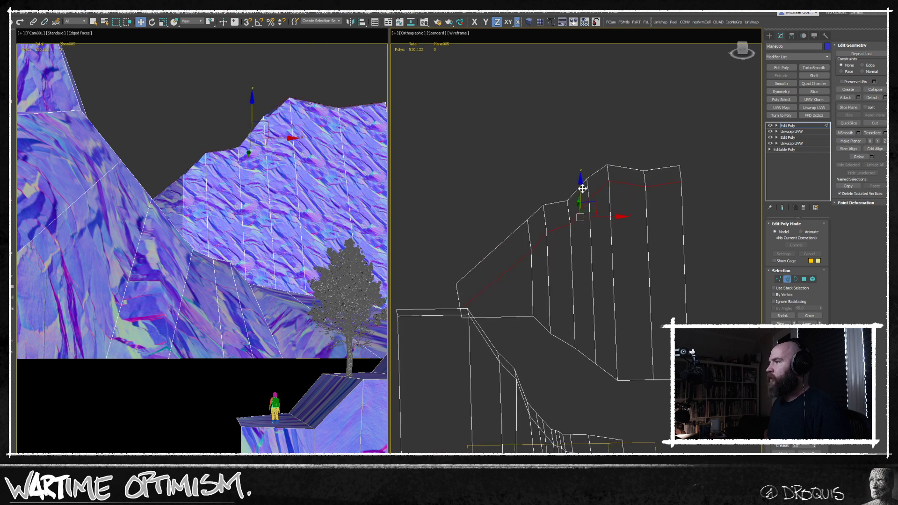
{"action": "left_click_drag", "start_coordinate": [580, 190], "coordinate": [579, 200]}
Lower the near mountain's ridge edge loop slightly, then leave edge editing and deselect the mesh
{"action": "scroll", "coordinate": [626, 114], "scroll_direction": "down", "scroll_amount": 6}
{"action": "middle_click_drag", "start_coordinate": [626, 117], "coordinate": [504, 181], "text": "alt"}
{"action": "scroll", "coordinate": [475, 167], "scroll_direction": "up", "scroll_amount": 6}
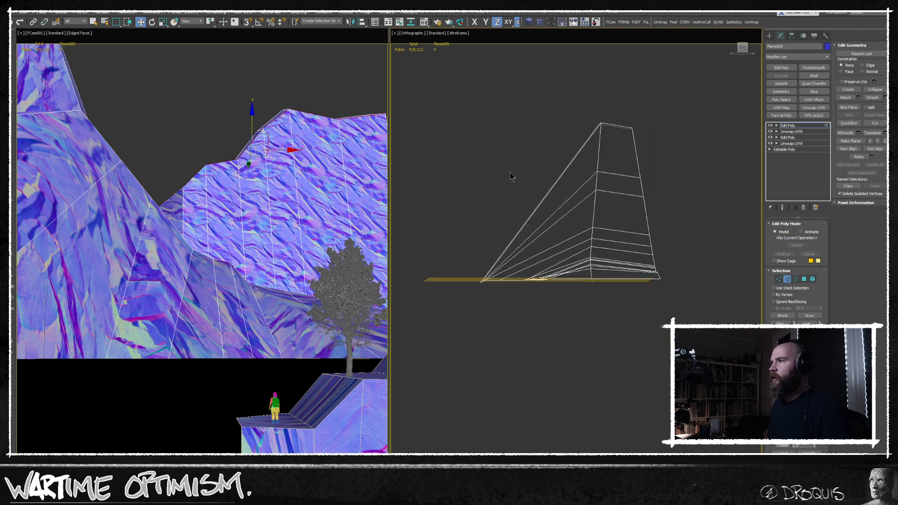
{"action": "left_click", "coordinate": [598, 156]}
{"action": "double_click", "coordinate": [598, 148]}
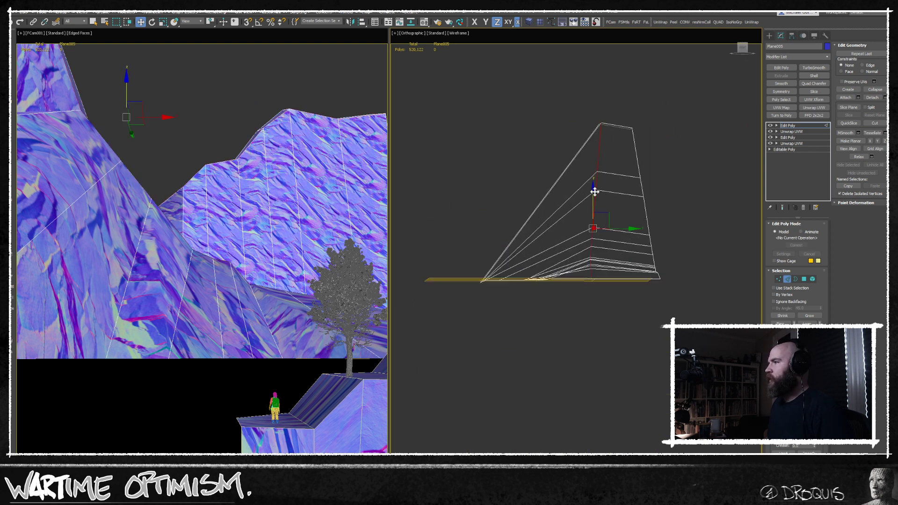
{"action": "left_click_drag", "start_coordinate": [594, 191], "coordinate": [595, 197]}
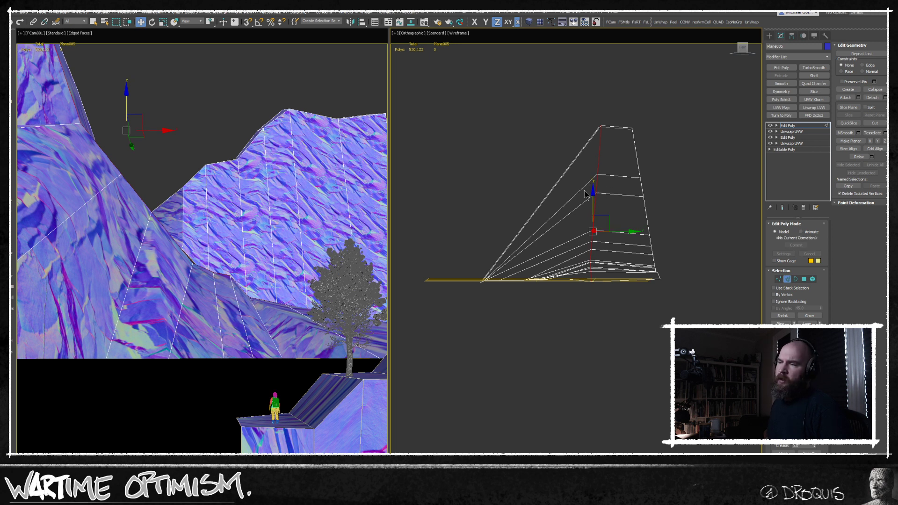
{"action": "left_click_drag", "start_coordinate": [594, 206], "coordinate": [594, 203]}
{"action": "key", "text": "ctrl+z"}
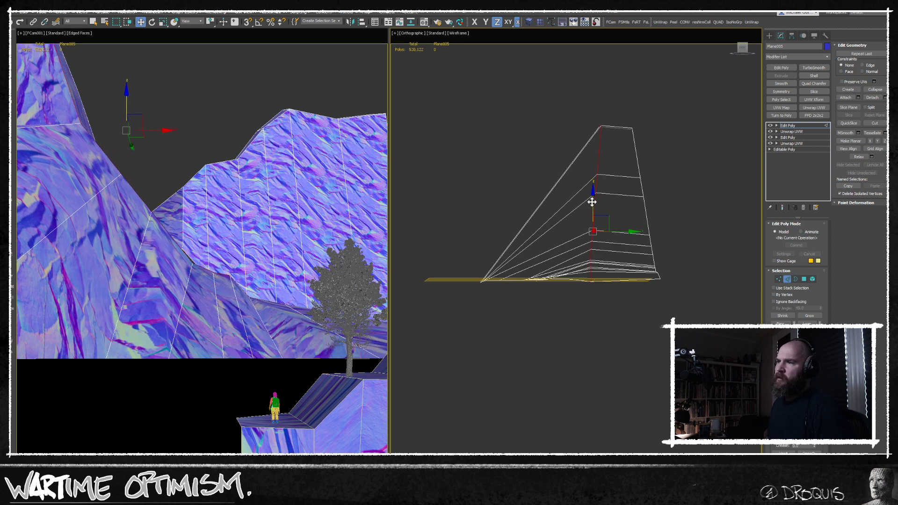
{"action": "scroll", "coordinate": [593, 256], "scroll_direction": "down", "scroll_amount": 5}
{"action": "middle_click_drag", "start_coordinate": [559, 249], "coordinate": [563, 171], "text": "alt"}
{"action": "left_click", "coordinate": [625, 311]}
{"action": "left_click", "coordinate": [787, 280]}
{"action": "key", "text": "q"}
{"action": "left_click", "coordinate": [602, 335]}
{"action": "key", "text": "t"}
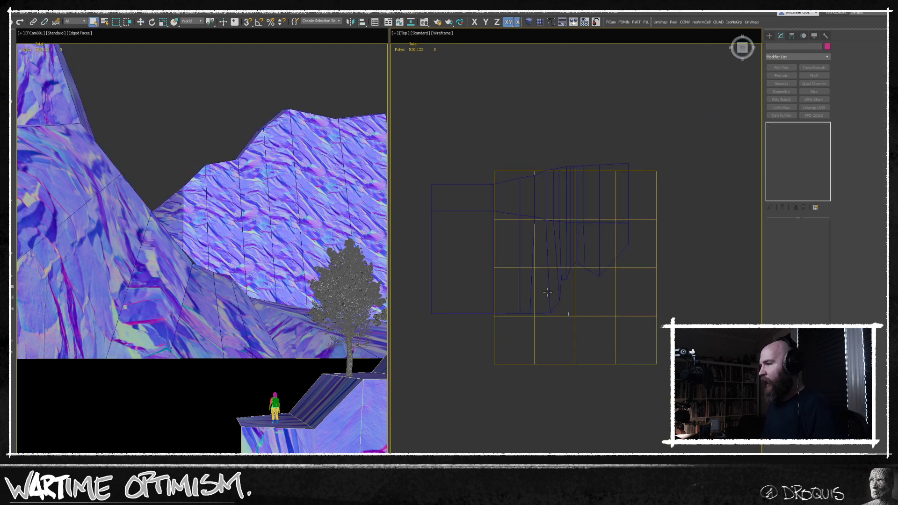
Select the foreground cliff block under the character and scale its bottom edge loop outward to widen the base
{"action": "left_click", "coordinate": [337, 426]}
{"action": "mouse_move", "coordinate": [571, 335]}
{"action": "middle_mouse_down", "text": "alt"}
{"action": "mouse_move", "coordinate": [616, 321]}
{"action": "mouse_move", "coordinate": [565, 330]}
{"action": "middle_mouse_up", "text": "alt"}
{"action": "scroll", "coordinate": [561, 330], "scroll_direction": "up", "scroll_amount": 10}
{"action": "middle_click_drag", "start_coordinate": [736, 341], "coordinate": [646, 319]}
{"action": "scroll", "coordinate": [645, 319], "scroll_direction": "up", "scroll_amount": 3}
{"action": "key", "text": "z"}
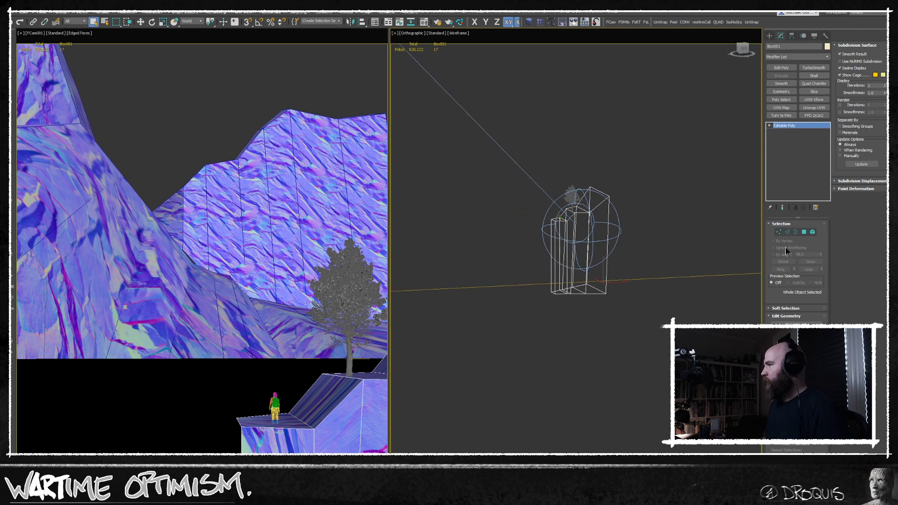
{"action": "left_click", "coordinate": [787, 232]}
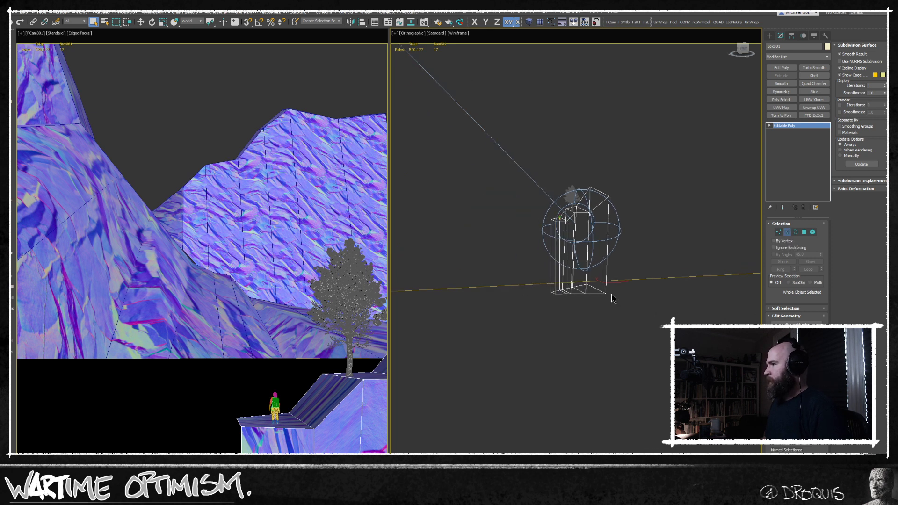
{"action": "key", "text": "alt+l"}
{"action": "key", "text": "r"}
{"action": "left_click_drag", "start_coordinate": [566, 284], "coordinate": [566, 215]}
{"action": "middle_click_drag", "start_coordinate": [566, 215], "coordinate": [721, 320], "text": "alt"}
{"action": "left_click", "coordinate": [804, 233]}
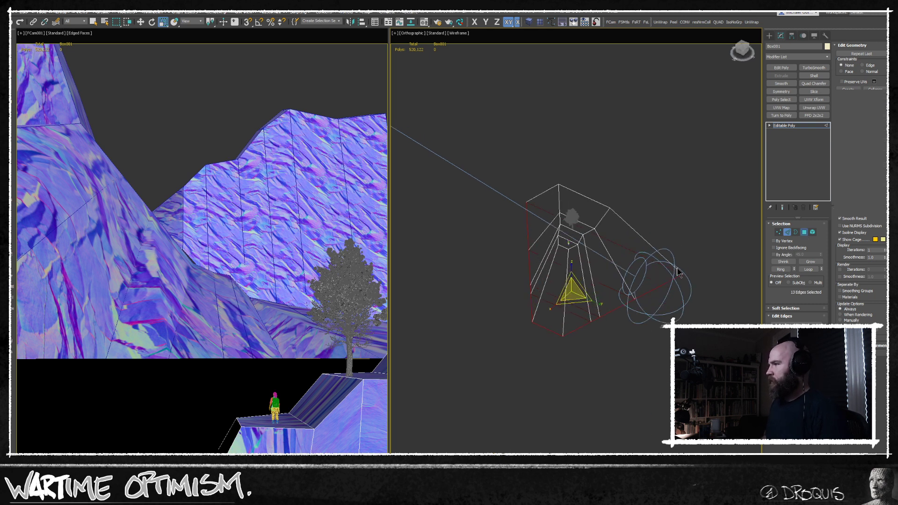
Delete the bottom polygons and the rearmost side polygons of the foreground cliff block
{"action": "key", "text": "4"}
{"action": "middle_click_drag", "start_coordinate": [598, 221], "coordinate": [499, 339], "text": "alt"}
{"action": "left_click_drag", "start_coordinate": [580, 339], "coordinate": [674, 264]}
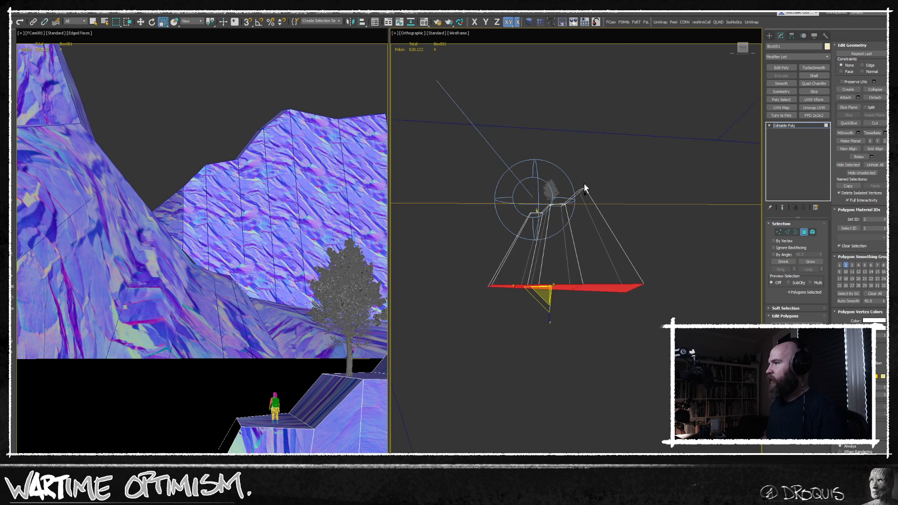
{"action": "middle_click_drag", "start_coordinate": [661, 288], "coordinate": [657, 298], "text": "alt"}
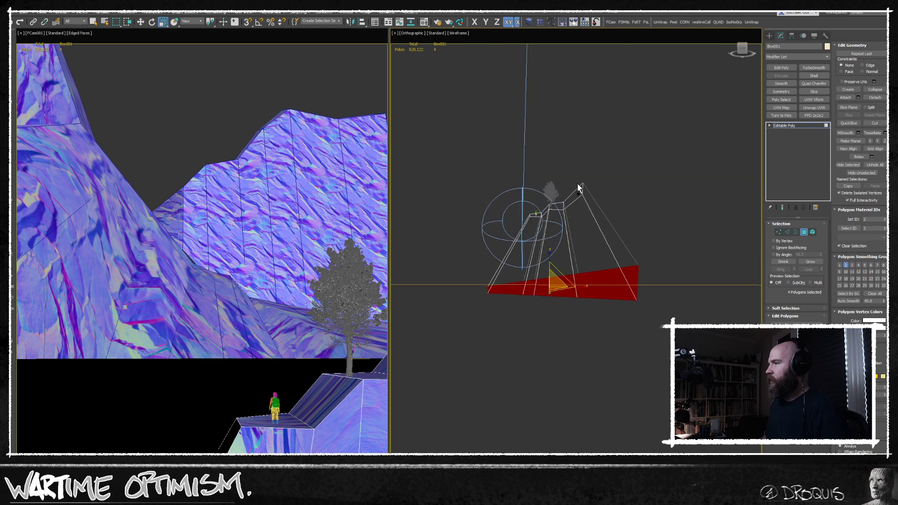
{"action": "left_click", "coordinate": [620, 243], "text": "ctrl"}
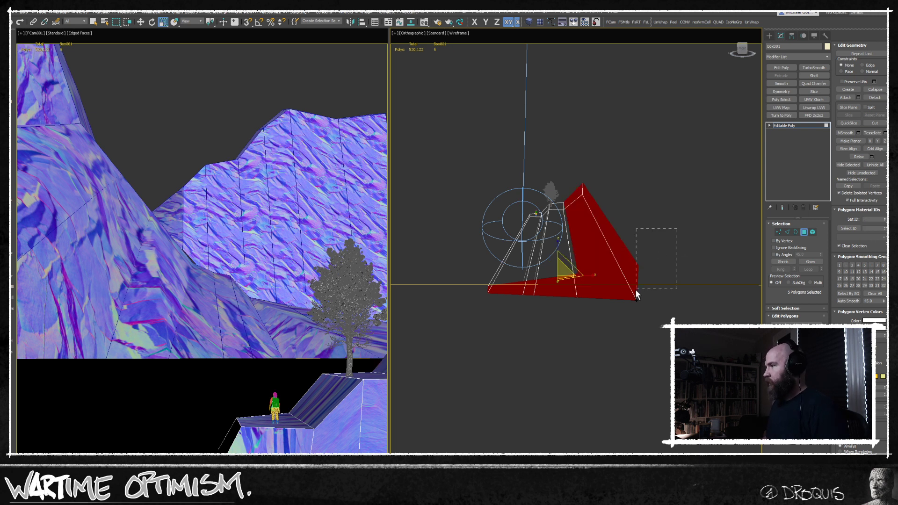
{"action": "left_click_drag", "start_coordinate": [636, 288], "coordinate": [625, 296], "text": "ctrl"}
{"action": "left_click", "coordinate": [623, 285], "text": "alt"}
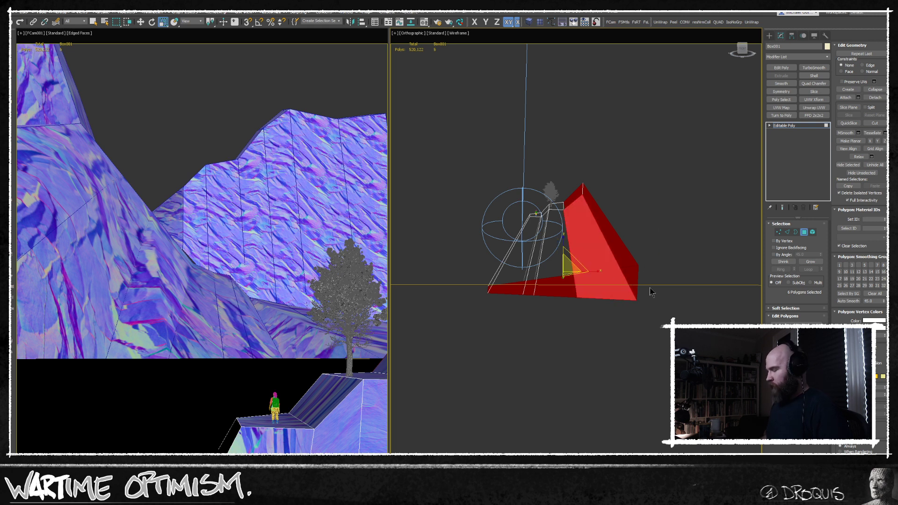
{"action": "key", "text": "Delete"}
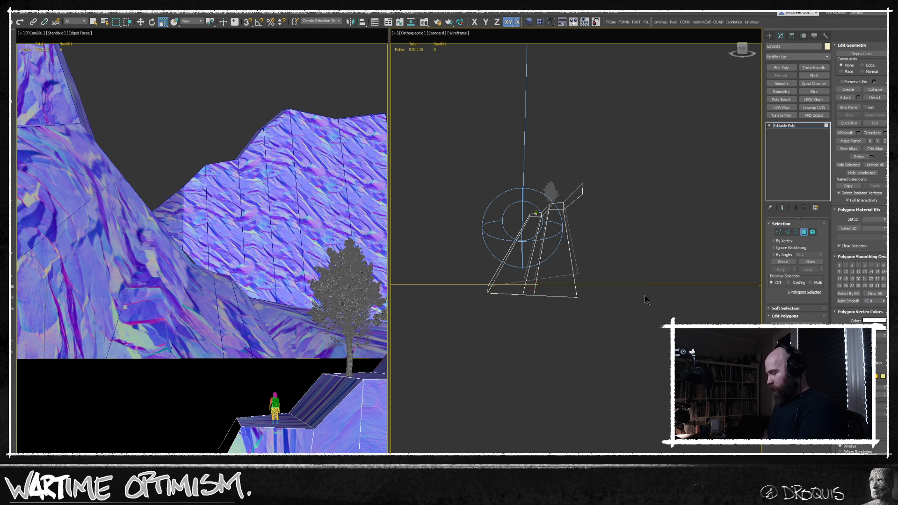
Unwrap the cliff block's UVs and scale the whole UV shell up well beyond the texture tile for finer rock detail
{"action": "left_click", "coordinate": [805, 233]}
{"action": "key", "text": "u"}
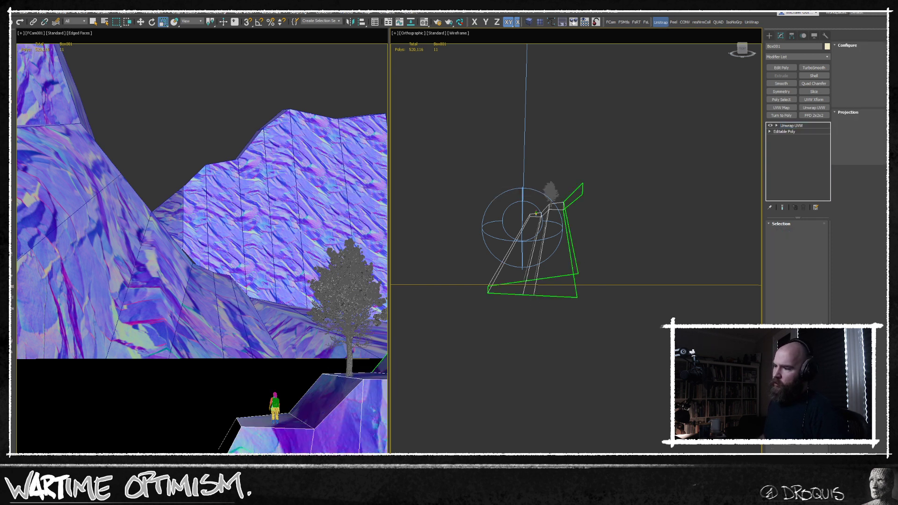
{"action": "key", "text": "ctrl+e"}
{"action": "left_click_drag", "start_coordinate": [517, 357], "coordinate": [457, 173]}
{"action": "middle_click_drag", "start_coordinate": [425, 358], "coordinate": [412, 283]}
{"action": "left_click", "coordinate": [365, 398]}
{"action": "left_click", "coordinate": [379, 398]}
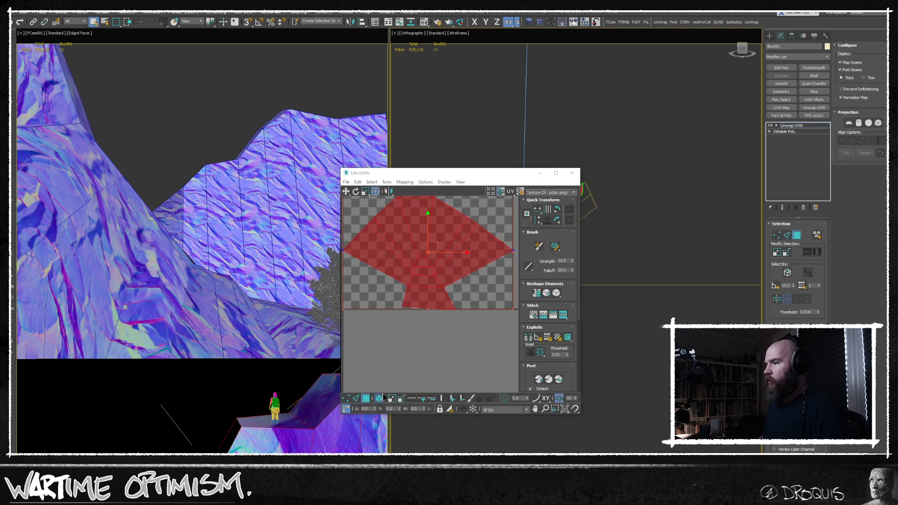
{"action": "middle_click_drag", "start_coordinate": [411, 349], "coordinate": [445, 323]}
{"action": "scroll", "coordinate": [446, 336], "scroll_direction": "down", "scroll_amount": 2}
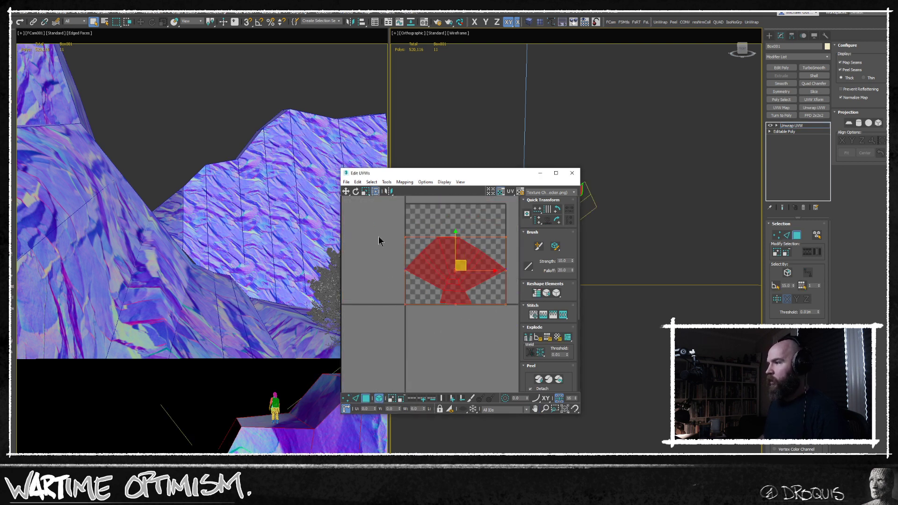
{"action": "left_click", "coordinate": [365, 191]}
{"action": "left_click_drag", "start_coordinate": [450, 273], "coordinate": [441, 225]}
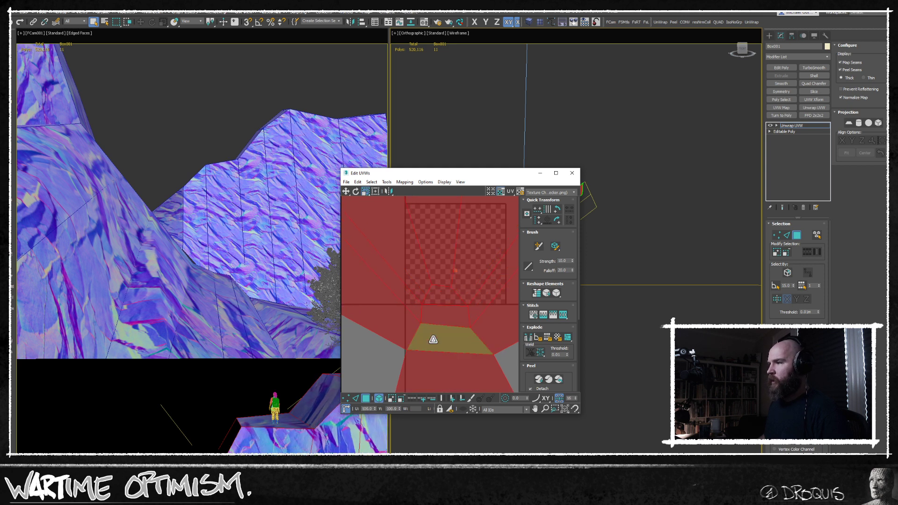
{"action": "left_click", "coordinate": [572, 173]}
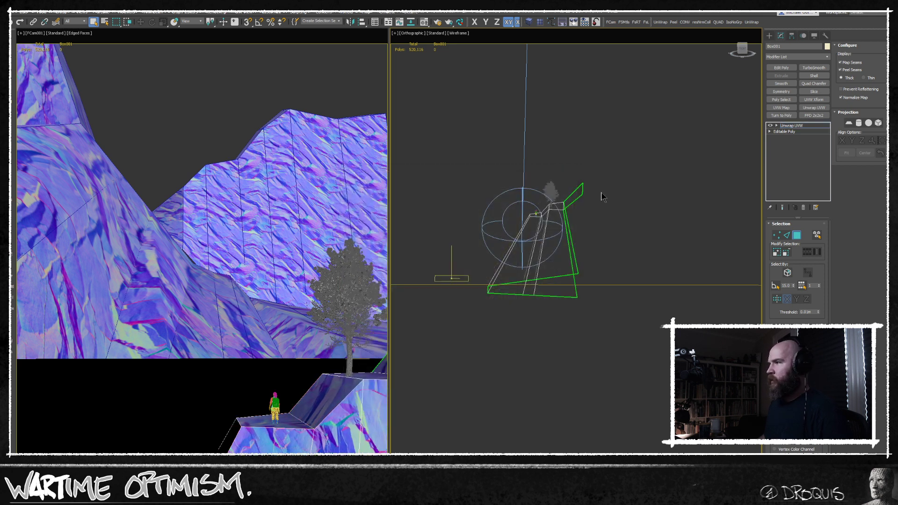
Examine the trimmed cliff block's footprint from above in shaded and wireframe display
{"action": "key", "text": "t"}
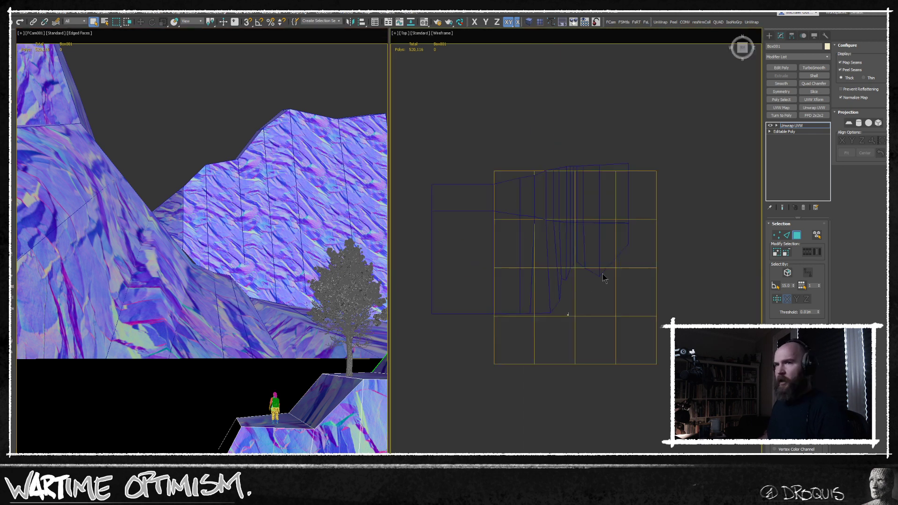
{"action": "middle_click_drag", "start_coordinate": [577, 237], "coordinate": [541, 285]}
{"action": "scroll", "coordinate": [586, 319], "scroll_direction": "down", "scroll_amount": 5}
{"action": "mouse_move", "coordinate": [587, 320]}
{"action": "middle_mouse_down"}
{"action": "mouse_move", "coordinate": [512, 245]}
{"action": "mouse_move", "coordinate": [526, 267]}
{"action": "middle_mouse_up"}
{"action": "scroll", "coordinate": [541, 264], "scroll_direction": "up", "scroll_amount": 4}
{"action": "scroll", "coordinate": [564, 270], "scroll_direction": "up", "scroll_amount": 2}
{"action": "key", "text": "F3"}
{"action": "middle_click_drag", "start_coordinate": [523, 235], "coordinate": [512, 266]}
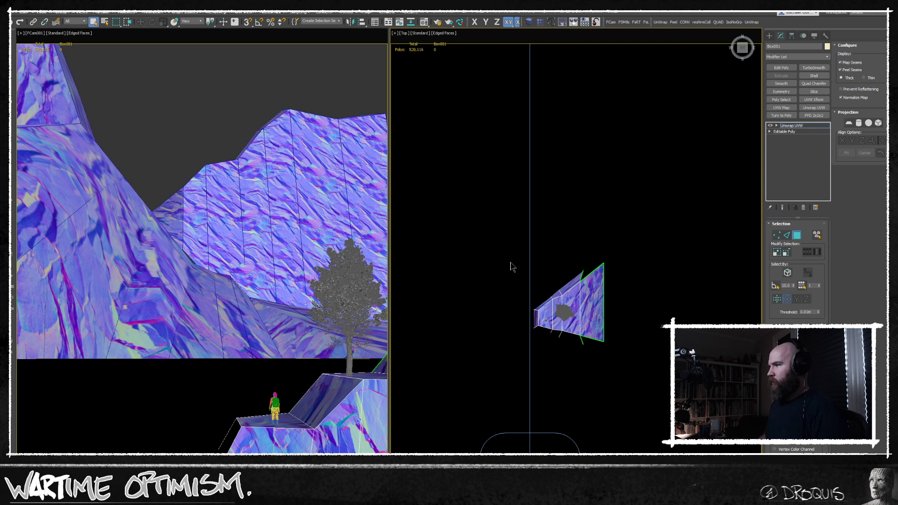
{"action": "key", "text": "F3"}
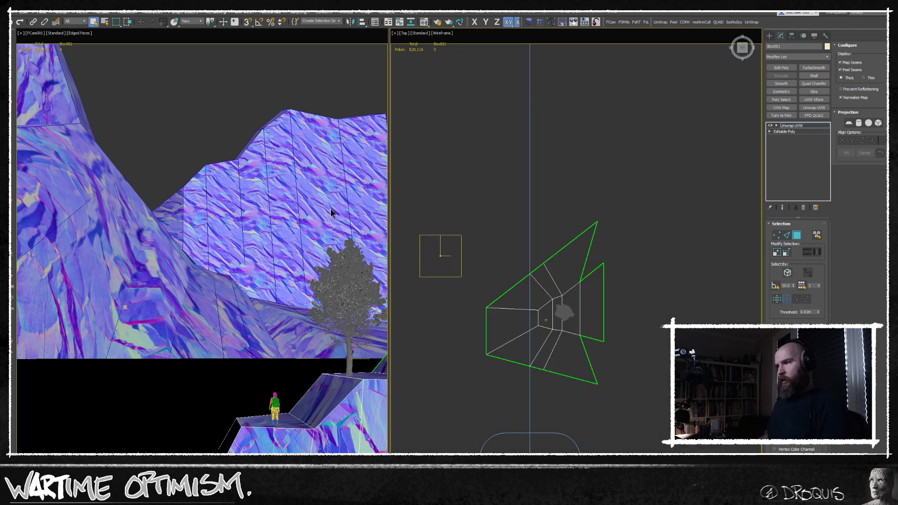
Lower the camera slightly in the front view and adjust its vertical shift so the scene sits a bit lower in the frame
{"action": "key", "text": "f"}
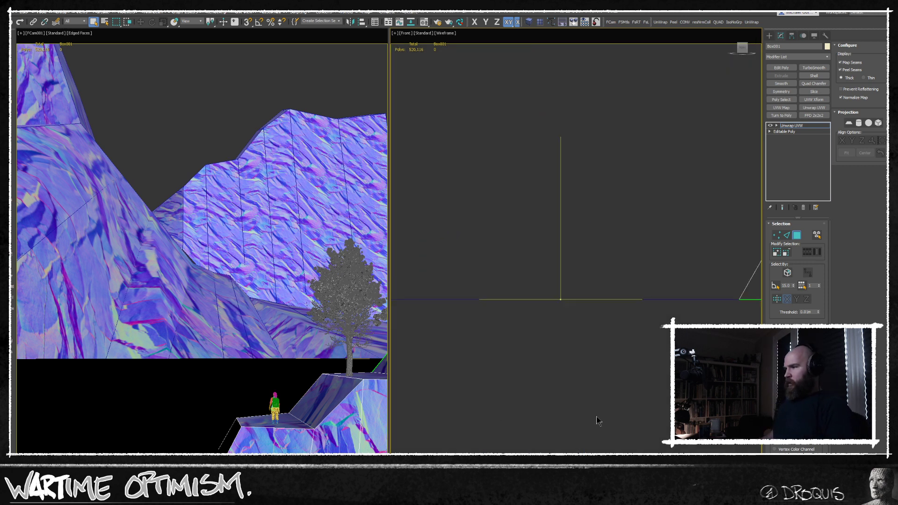
{"action": "scroll", "coordinate": [531, 328], "scroll_direction": "down", "scroll_amount": 3}
{"action": "key", "text": "3"}
{"action": "key", "text": "ctrl+d"}
{"action": "scroll", "coordinate": [646, 128], "scroll_direction": "up", "scroll_amount": 5}
{"action": "left_click_drag", "start_coordinate": [637, 107], "coordinate": [582, 134]}
{"action": "key", "text": "w"}
{"action": "mouse_move", "coordinate": [603, 102]}
{"action": "left_mouse_down"}
{"action": "mouse_move", "coordinate": [602, 128]}
{"action": "mouse_move", "coordinate": [611, 114]}
{"action": "left_mouse_up"}
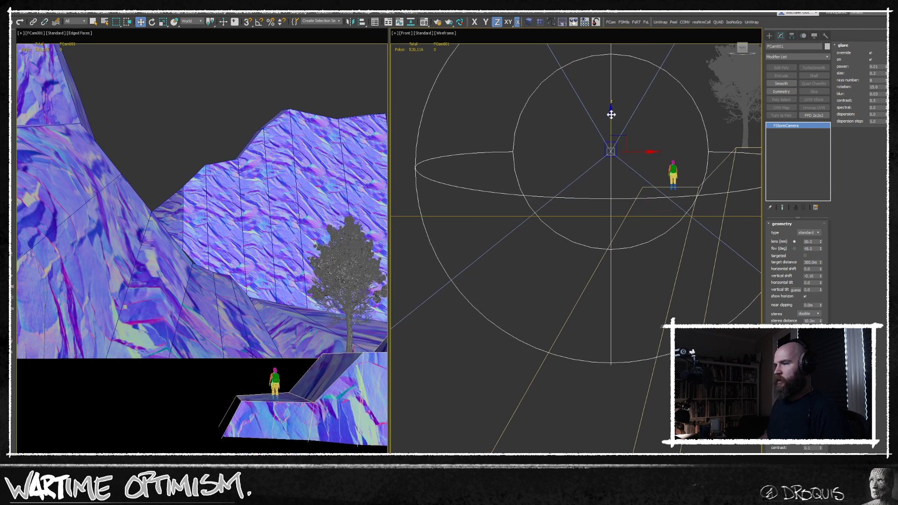
{"action": "left_click_drag", "start_coordinate": [821, 276], "coordinate": [818, 283]}
Select the cliff block, tree and character without the camera and move them together slightly toward the camera's centre line
{"action": "key", "text": "q"}
{"action": "key", "text": "t"}
{"action": "key", "text": "F3"}
{"action": "scroll", "coordinate": [636, 300], "scroll_direction": "up", "scroll_amount": 5}
{"action": "left_click_drag", "start_coordinate": [667, 265], "coordinate": [575, 327]}
{"action": "left_click", "coordinate": [608, 379], "text": "alt"}
{"action": "key", "text": "w"}
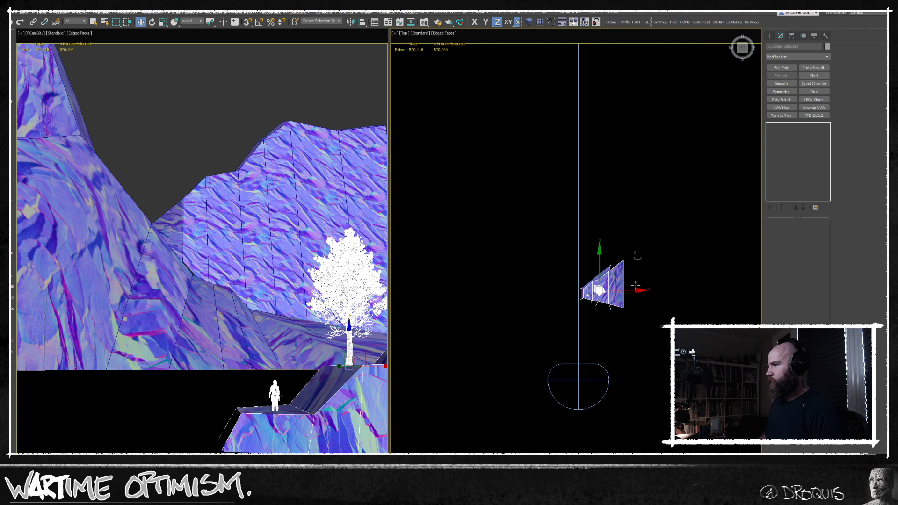
{"action": "left_click_drag", "start_coordinate": [634, 288], "coordinate": [633, 284]}
{"action": "key", "text": "q"}
Select the cliff block together with the mountain mesh and convert both to Editable Poly
{"action": "left_click", "coordinate": [347, 400]}
{"action": "scroll", "coordinate": [682, 268], "scroll_direction": "up", "scroll_amount": 2}
{"action": "key", "text": "3"}
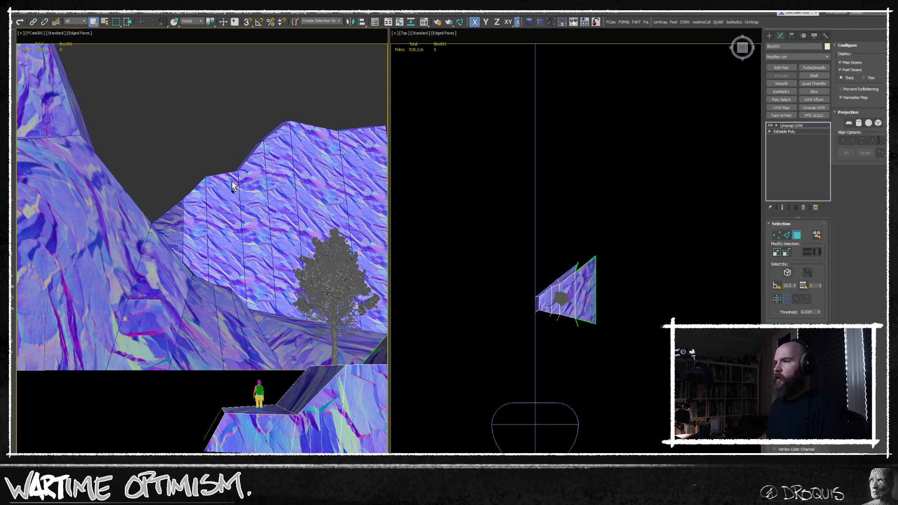
{"action": "left_click_drag", "start_coordinate": [226, 132], "coordinate": [121, 232]}
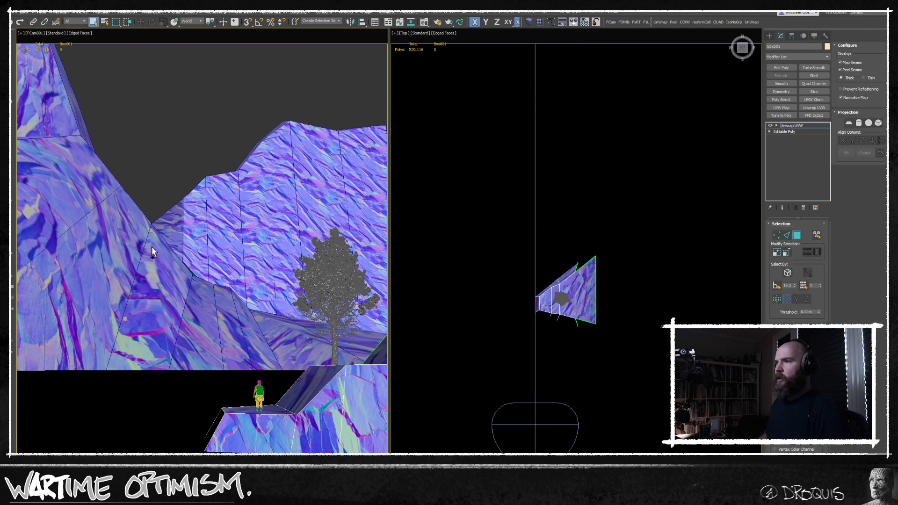
{"action": "left_click", "coordinate": [797, 235]}
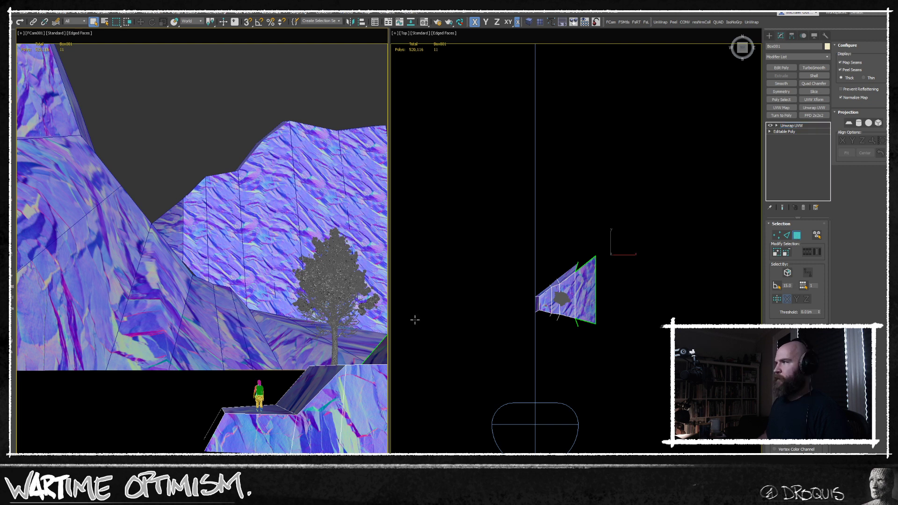
{"action": "left_click", "coordinate": [234, 285], "text": "ctrl"}
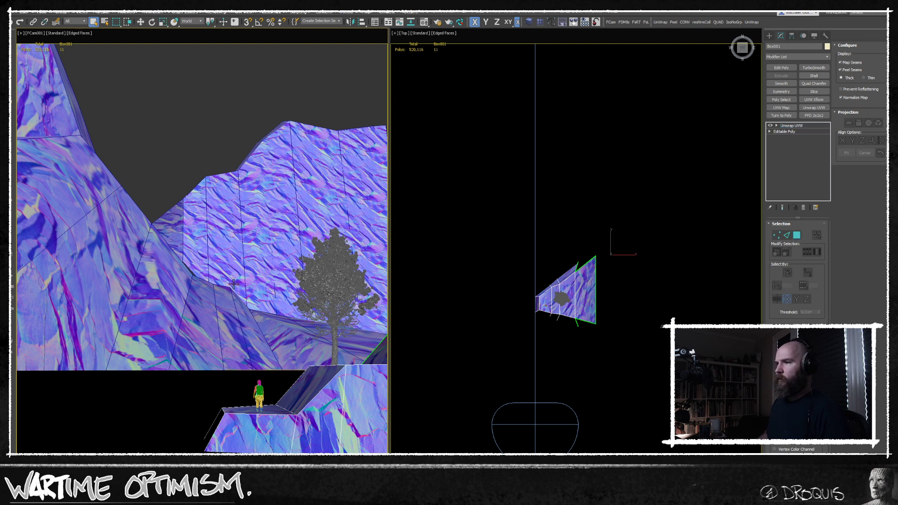
{"action": "right_click", "coordinate": [237, 238]}
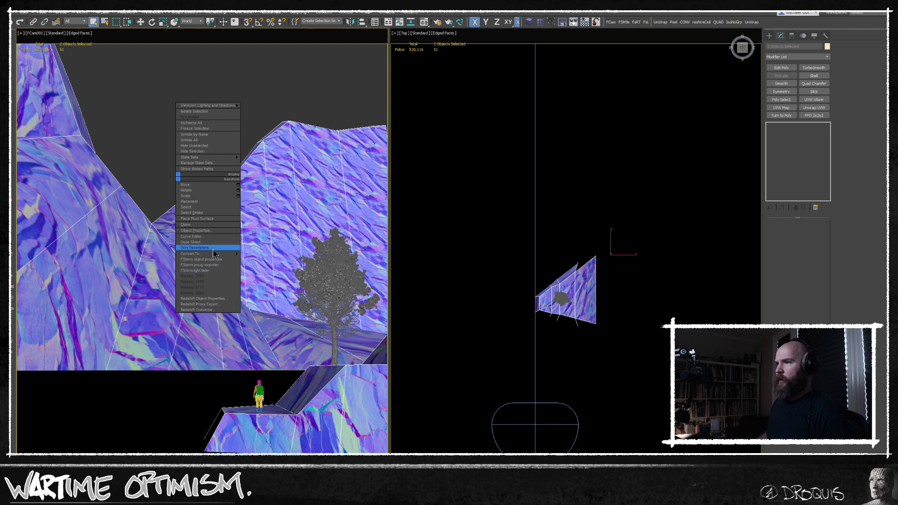
{"action": "left_click", "coordinate": [255, 259]}
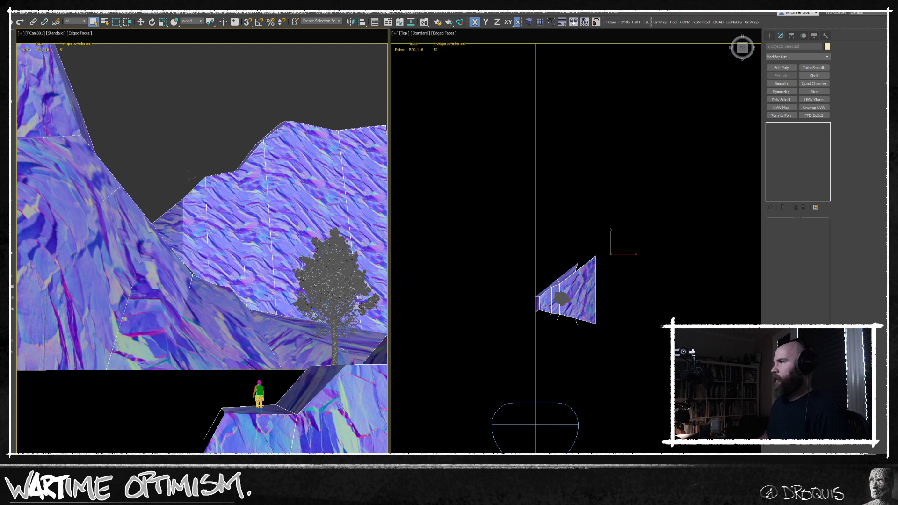
Add an FStormDisplacement modifier to both meshes, using an instance of the rock material's displacement map and a higher power
{"action": "left_click", "coordinate": [828, 57]}
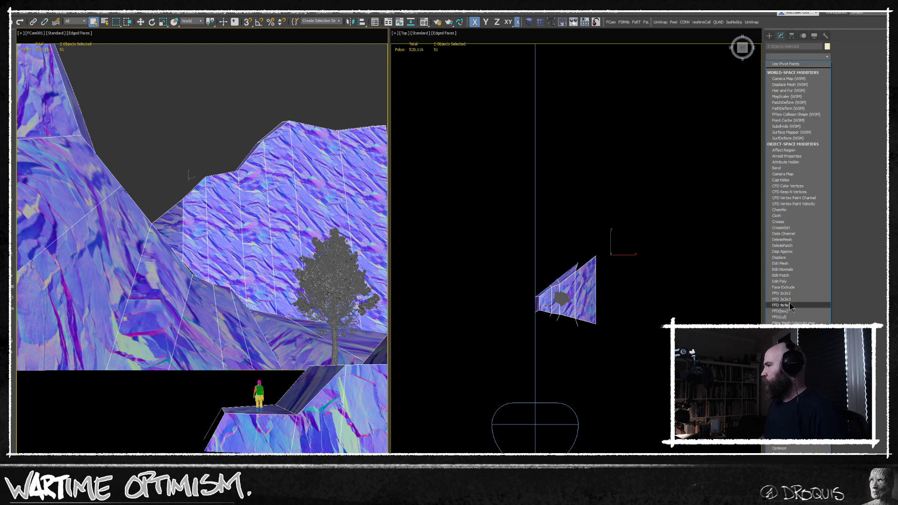
{"action": "left_click", "coordinate": [787, 335]}
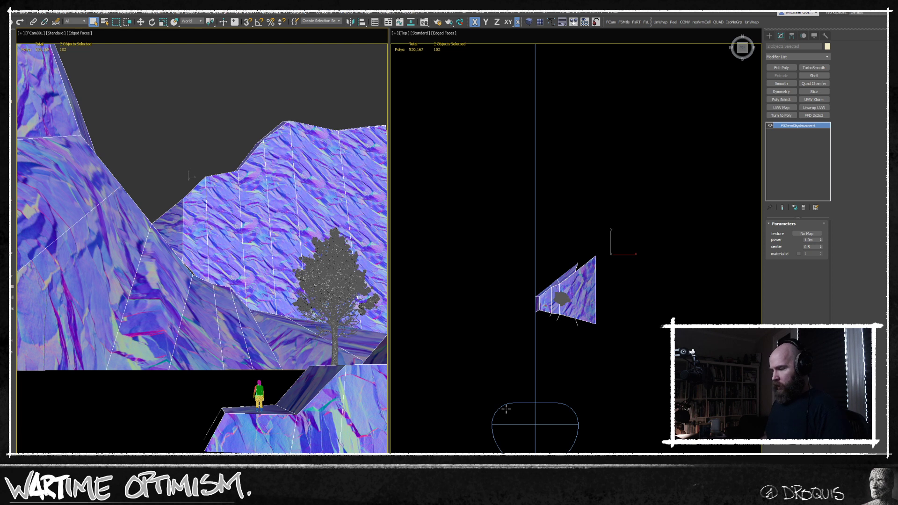
{"action": "key", "text": "m"}
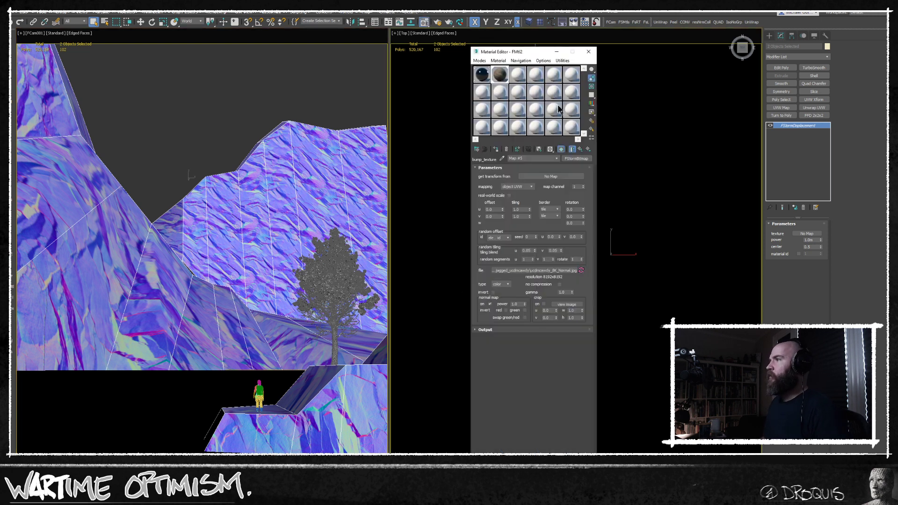
{"action": "left_click", "coordinate": [580, 149]}
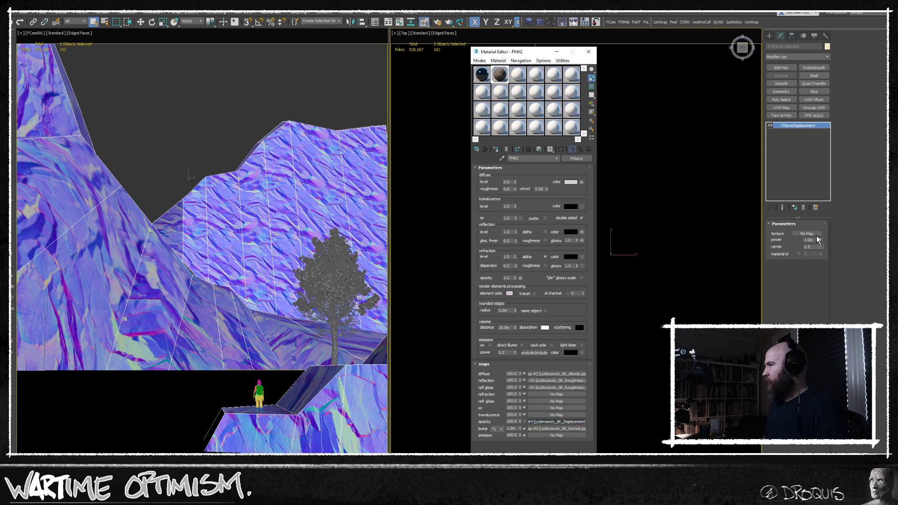
{"action": "left_click_drag", "start_coordinate": [807, 239], "coordinate": [807, 234]}
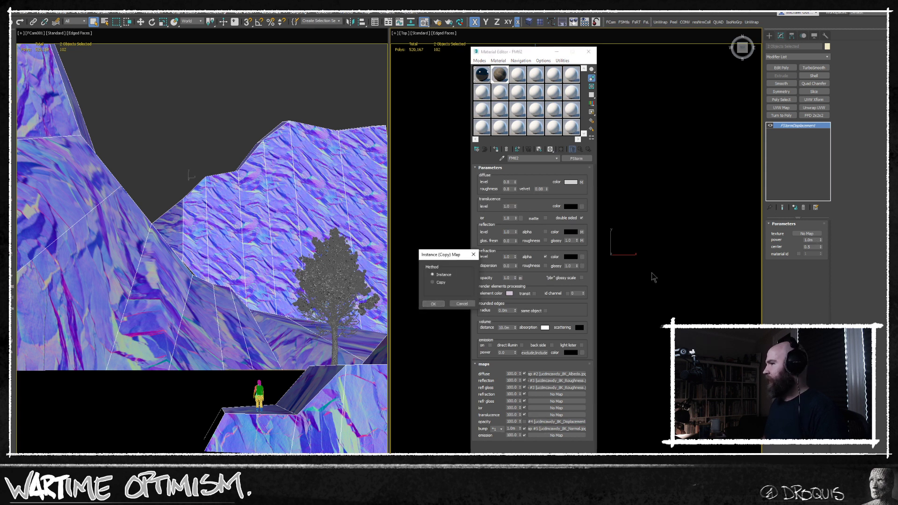
{"action": "left_click", "coordinate": [432, 303]}
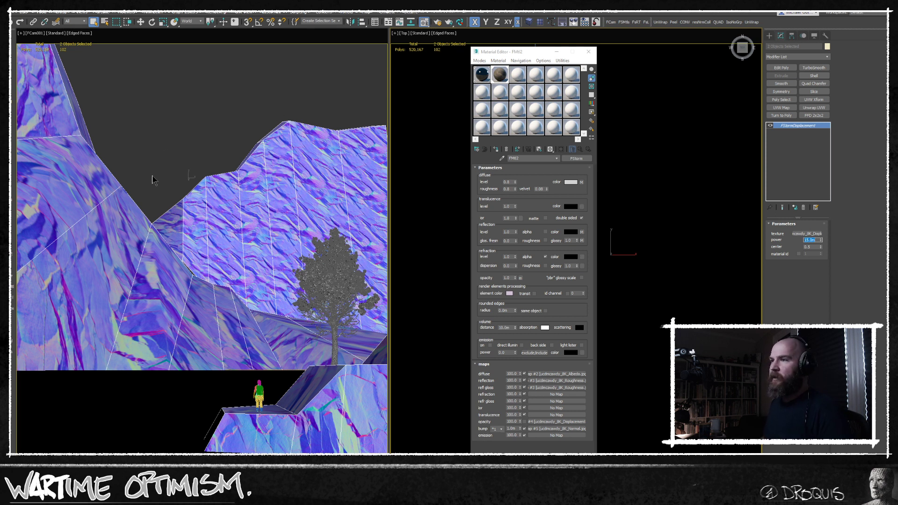
Add a Smooth modifier beneath the mountain mesh's displacement, with Auto Smooth enabled and a raised threshold
{"action": "left_click", "coordinate": [288, 157]}
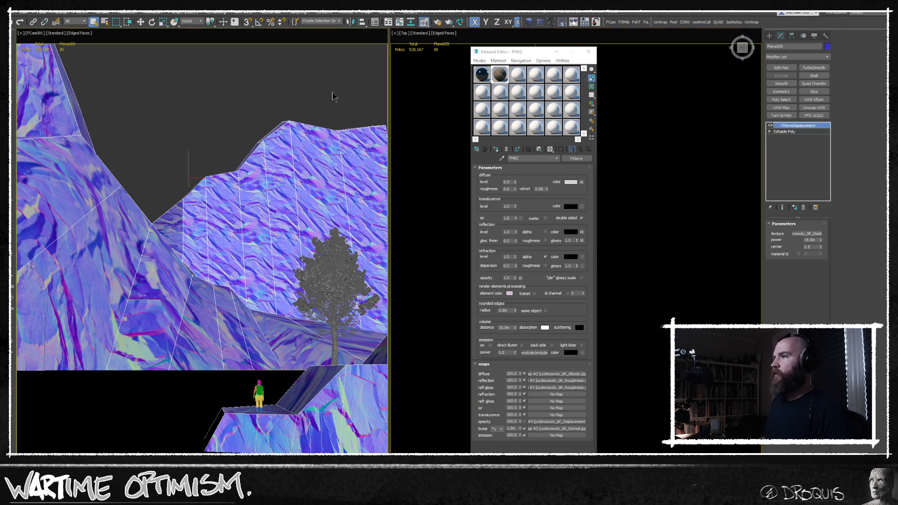
{"action": "left_click", "coordinate": [806, 132]}
{"action": "left_click", "coordinate": [781, 84]}
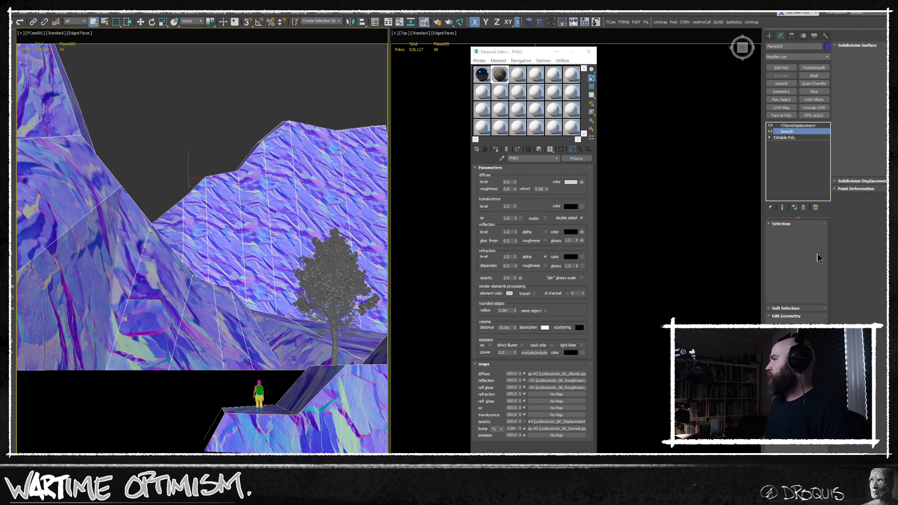
{"action": "left_click", "coordinate": [790, 234]}
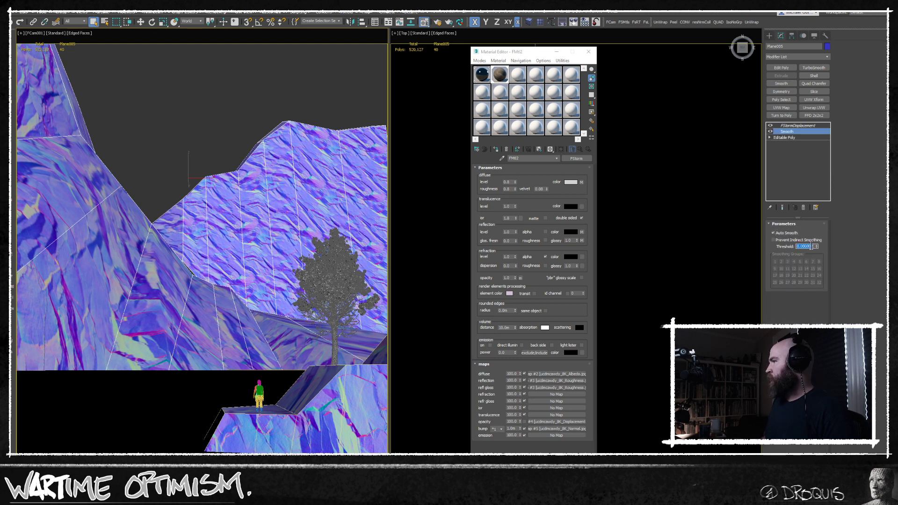
{"action": "key", "text": "Return"}
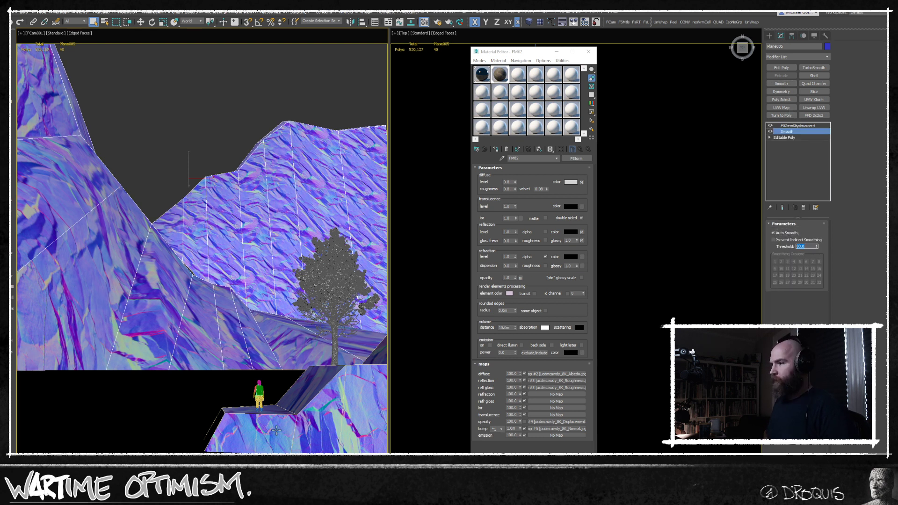
Add a Smooth modifier beneath the cliff block's FStormDisplacement, with Auto Smooth enabled and a threshold of 80
{"action": "left_click", "coordinate": [703, 272]}
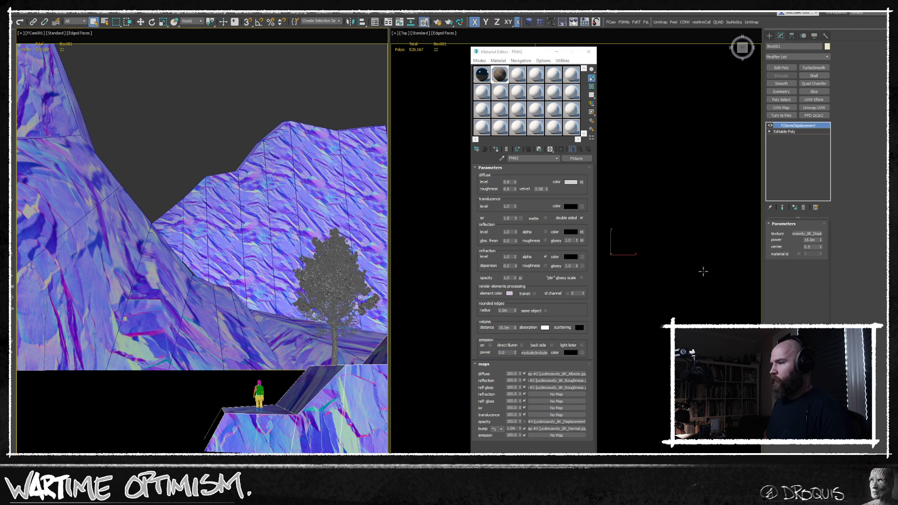
{"action": "left_click", "coordinate": [805, 132]}
{"action": "left_click", "coordinate": [782, 84]}
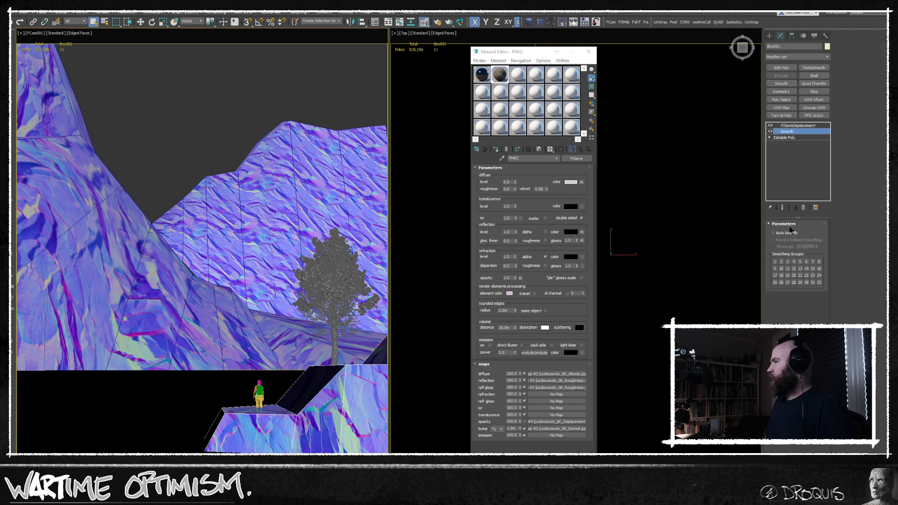
{"action": "left_click", "coordinate": [789, 234]}
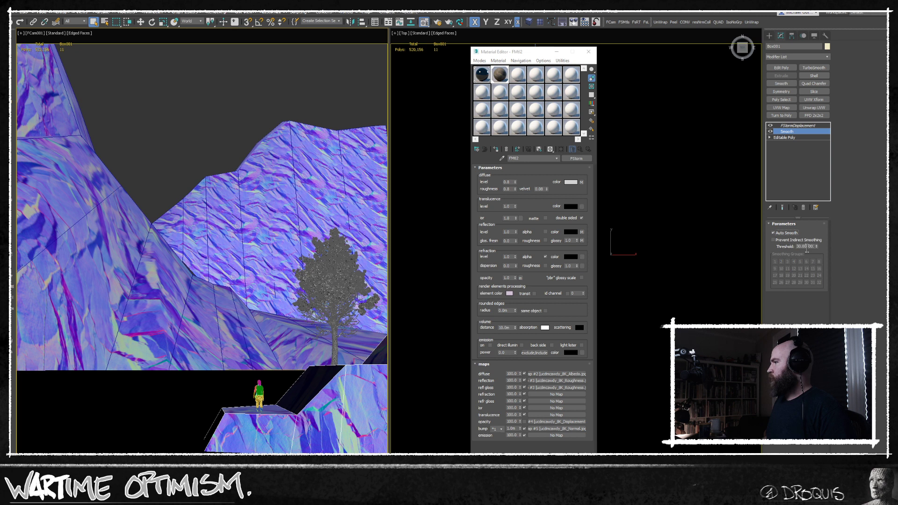
{"action": "type", "text": "80"}
{"action": "key", "text": "Return"}
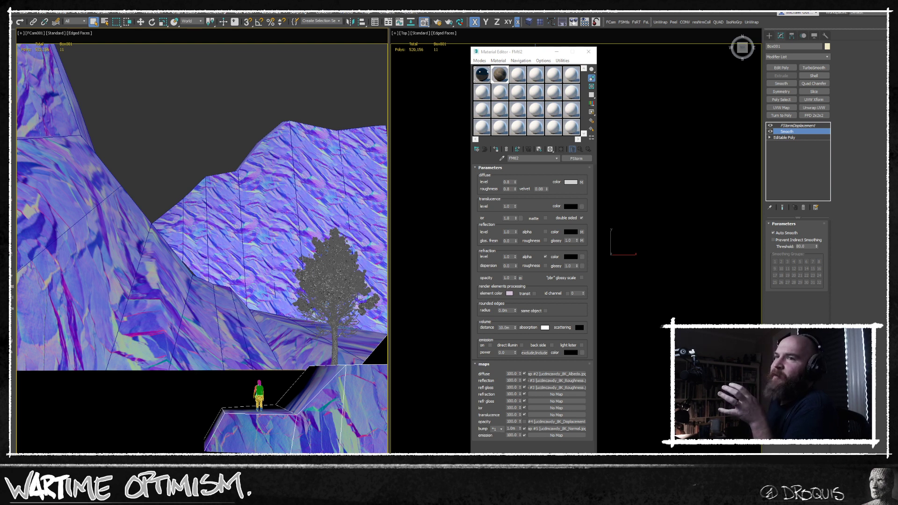
Open Render Setup beside the Material Editor and open the ray threshold in FStorm's kernel settings for editing
{"action": "left_click_drag", "start_coordinate": [526, 52], "coordinate": [447, 49]}
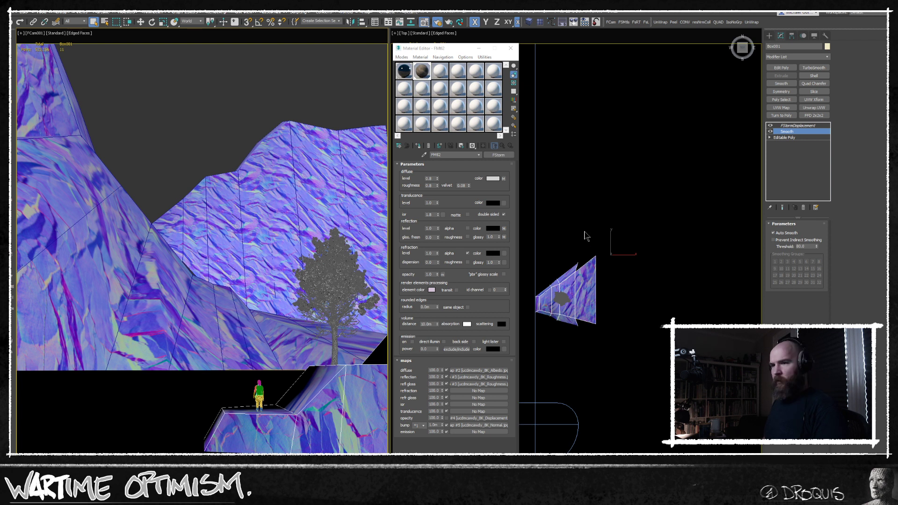
{"action": "key", "text": "F10"}
{"action": "left_click_drag", "start_coordinate": [488, 107], "coordinate": [593, 60]}
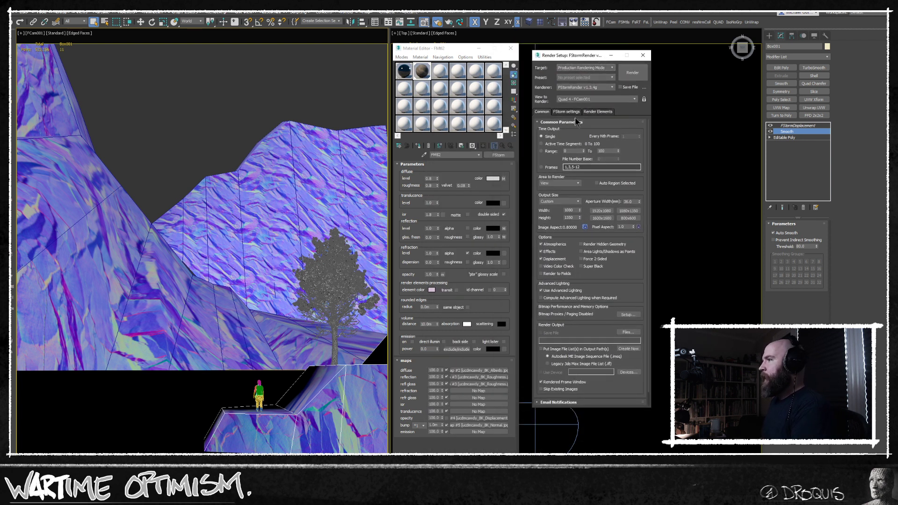
{"action": "left_click", "coordinate": [566, 111]}
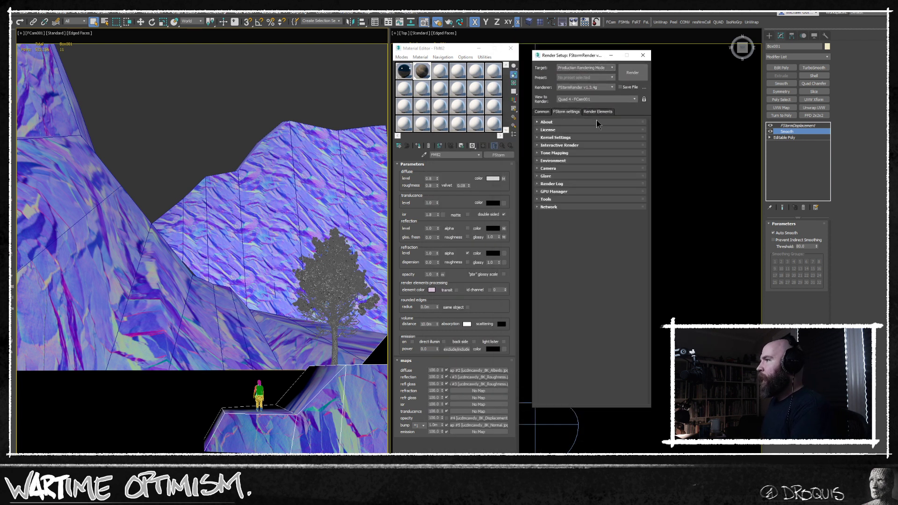
{"action": "left_click", "coordinate": [554, 138]}
{"action": "double_click", "coordinate": [573, 161]}
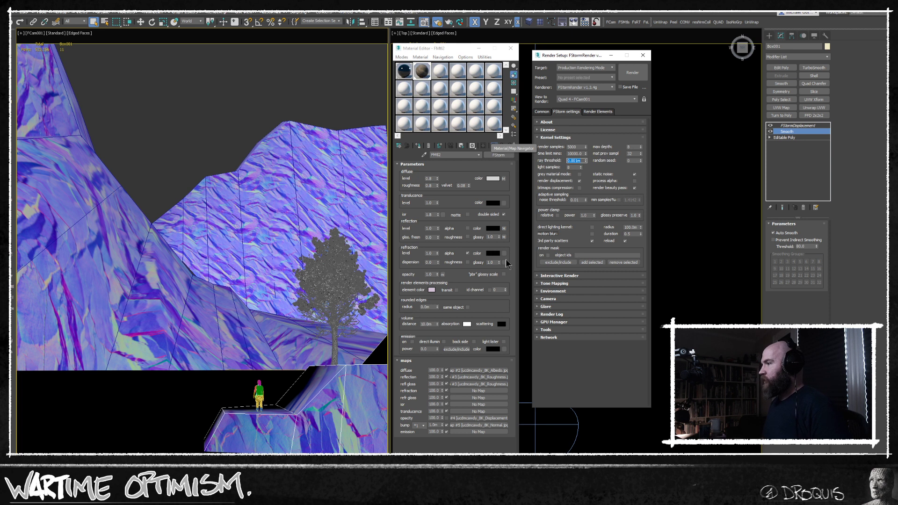
Place the FStorm environment texture map in an empty Material Editor slot as an instance
{"action": "left_click", "coordinate": [553, 291]}
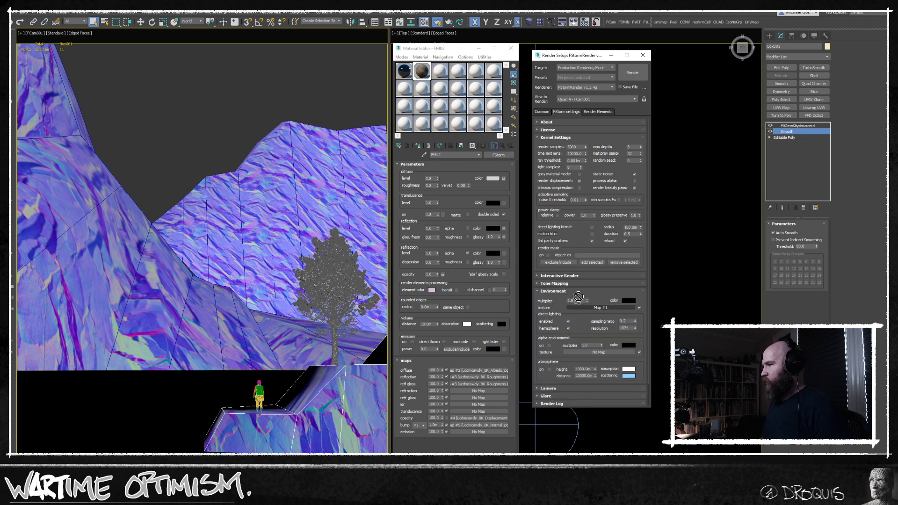
{"action": "left_click_drag", "start_coordinate": [494, 131], "coordinate": [494, 127]}
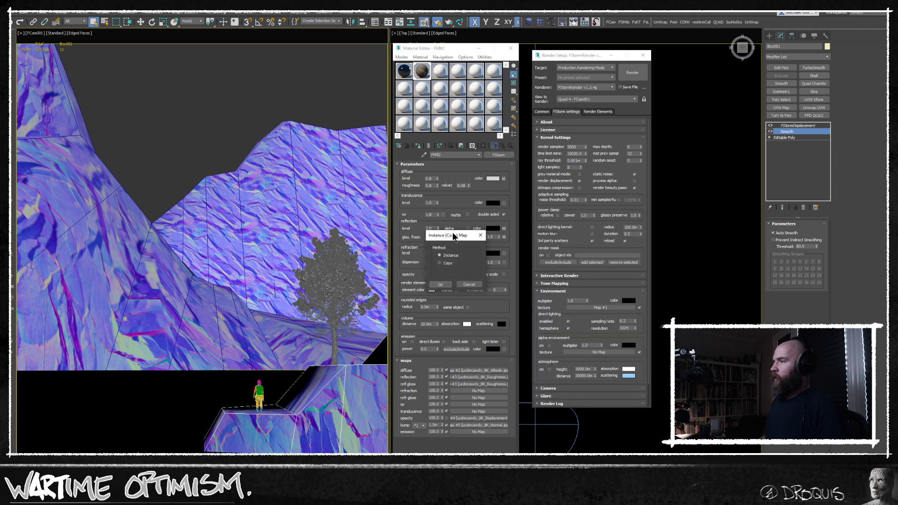
{"action": "left_click", "coordinate": [441, 284]}
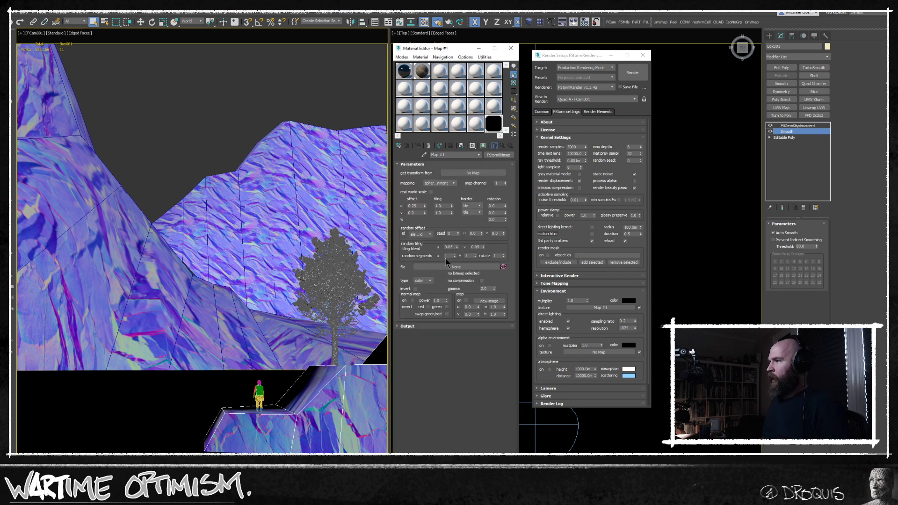
Start choosing a bitmap file for the environment map and go to the Skies_Guthrie folder
{"action": "left_click", "coordinate": [456, 267]}
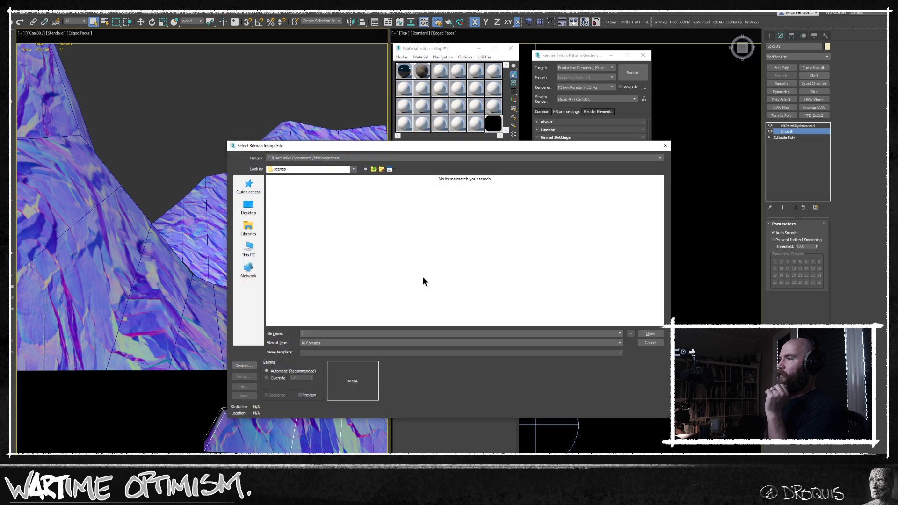
{"action": "double_click", "coordinate": [320, 239]}
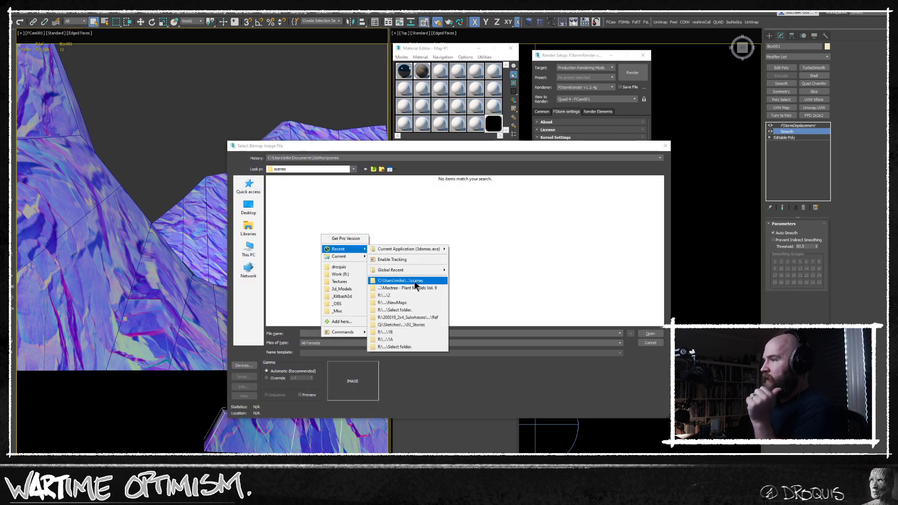
{"action": "left_click", "coordinate": [348, 282]}
{"action": "scroll", "coordinate": [318, 290], "scroll_direction": "down", "scroll_amount": 3}
{"action": "double_click", "coordinate": [317, 258]}
Look through the sky folders and preview images in Skies_Guthrie for a suitable environment HDRI
{"action": "scroll", "coordinate": [418, 260], "scroll_direction": "down", "scroll_amount": 10}
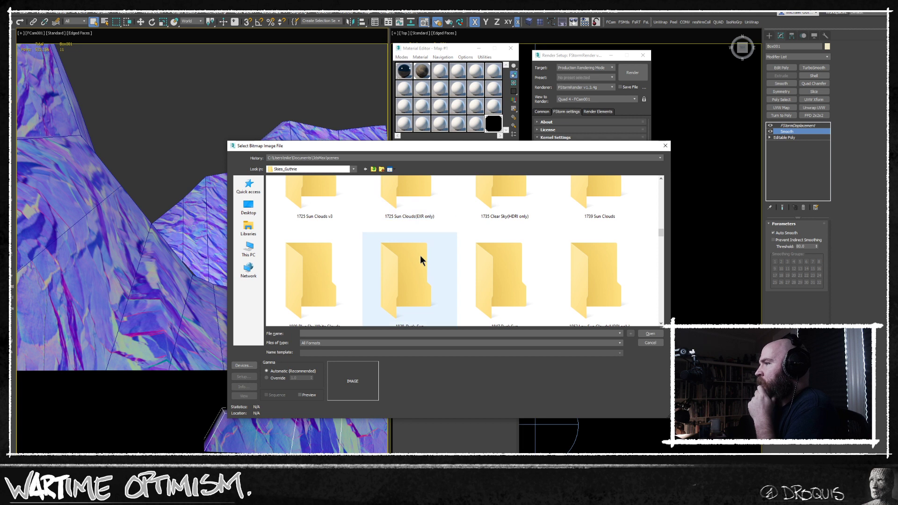
{"action": "scroll", "coordinate": [419, 257], "scroll_direction": "down", "scroll_amount": 8}
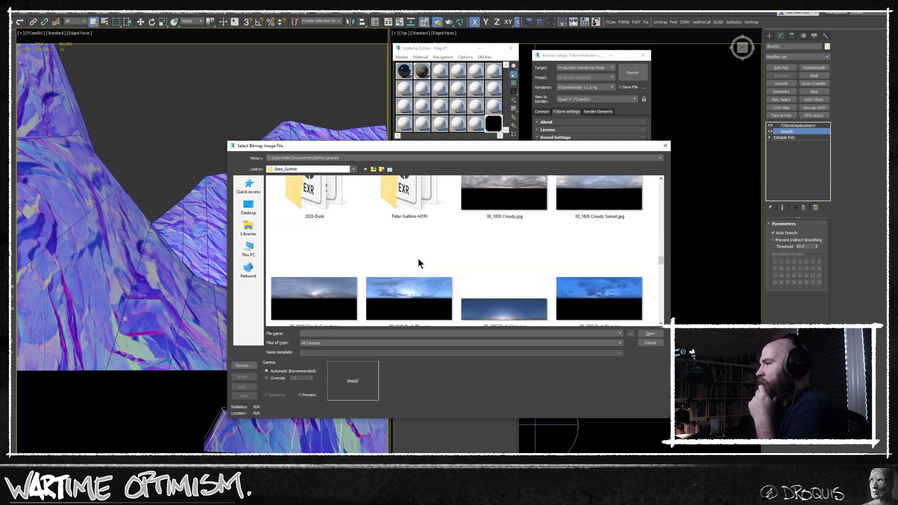
{"action": "scroll", "coordinate": [418, 260], "scroll_direction": "down", "scroll_amount": 6}
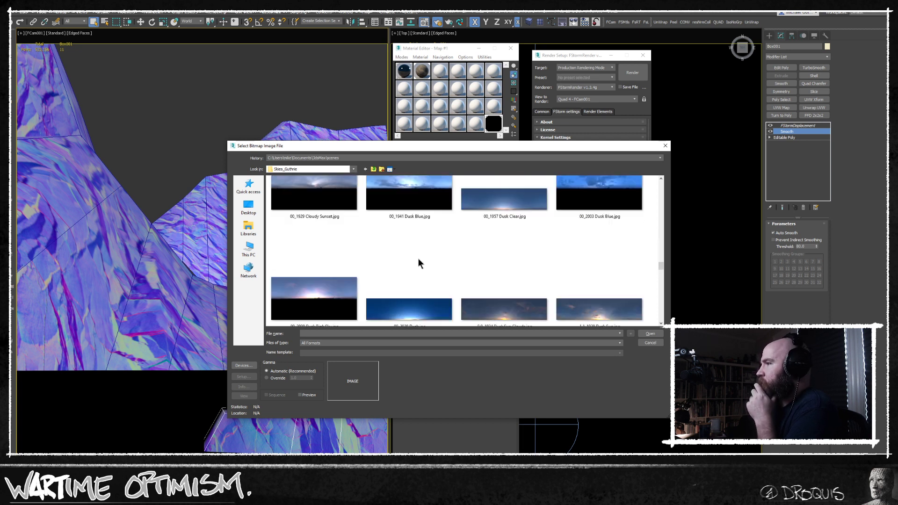
{"action": "scroll", "coordinate": [418, 262], "scroll_direction": "down", "scroll_amount": 3}
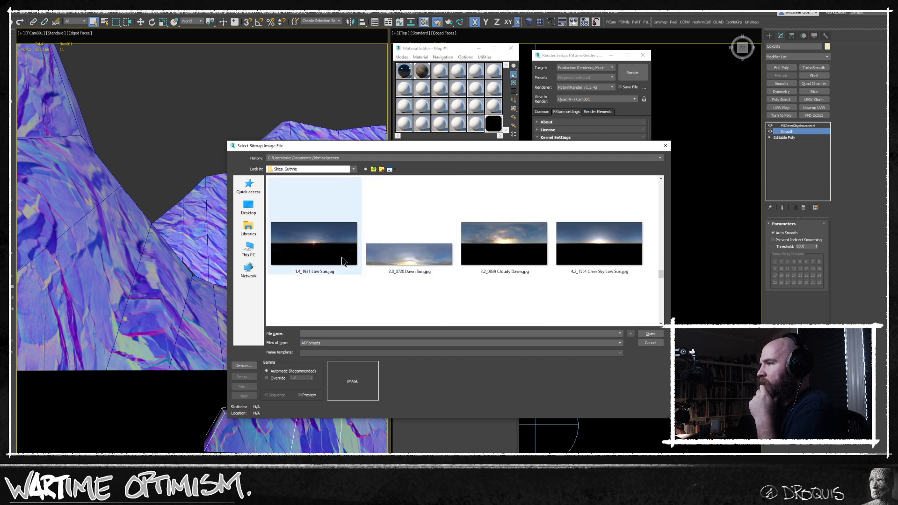
{"action": "scroll", "coordinate": [396, 265], "scroll_direction": "down", "scroll_amount": 3}
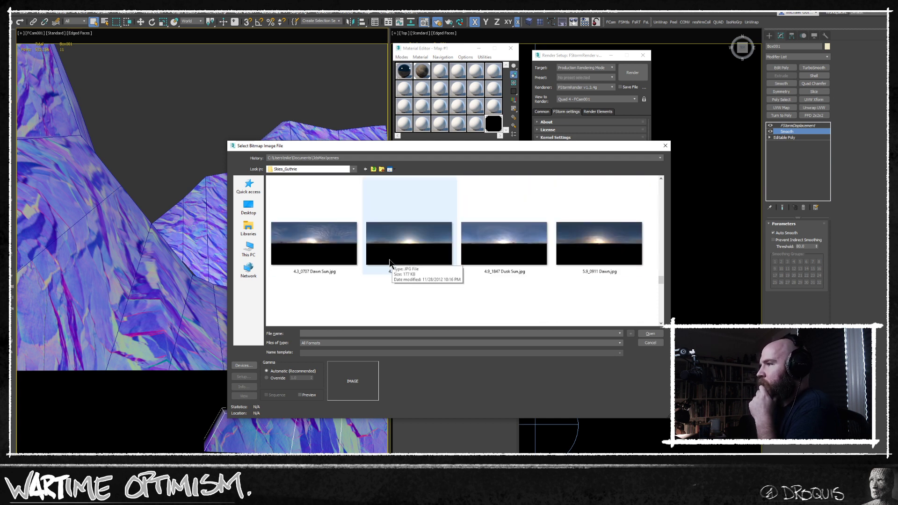
{"action": "scroll", "coordinate": [396, 240], "scroll_direction": "up", "scroll_amount": 6}
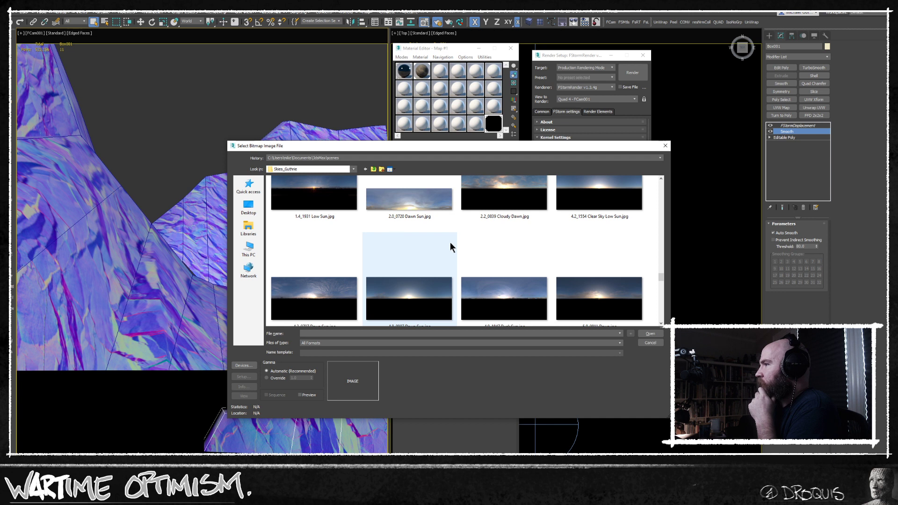
{"action": "scroll", "coordinate": [421, 241], "scroll_direction": "up", "scroll_amount": 8}
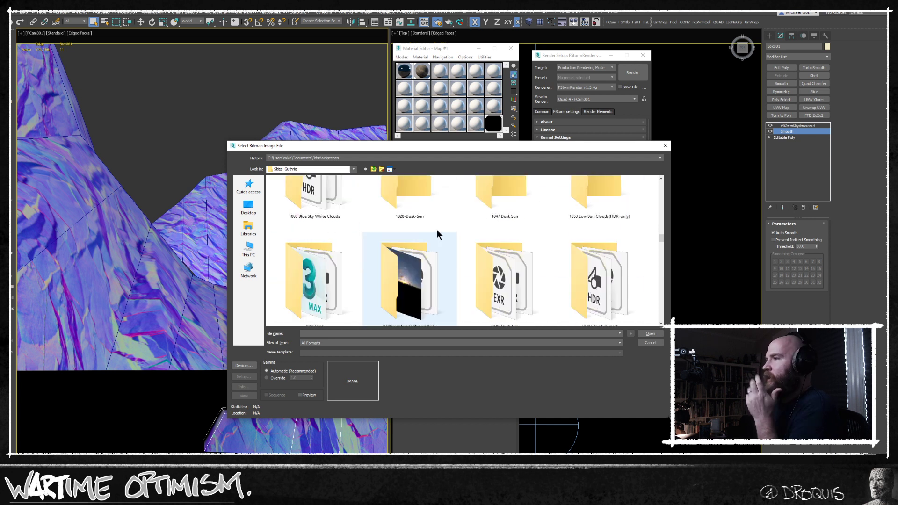
{"action": "double_click", "coordinate": [587, 225]}
{"action": "key", "text": "BackSpace"}
{"action": "scroll", "coordinate": [416, 247], "scroll_direction": "down", "scroll_amount": 1}
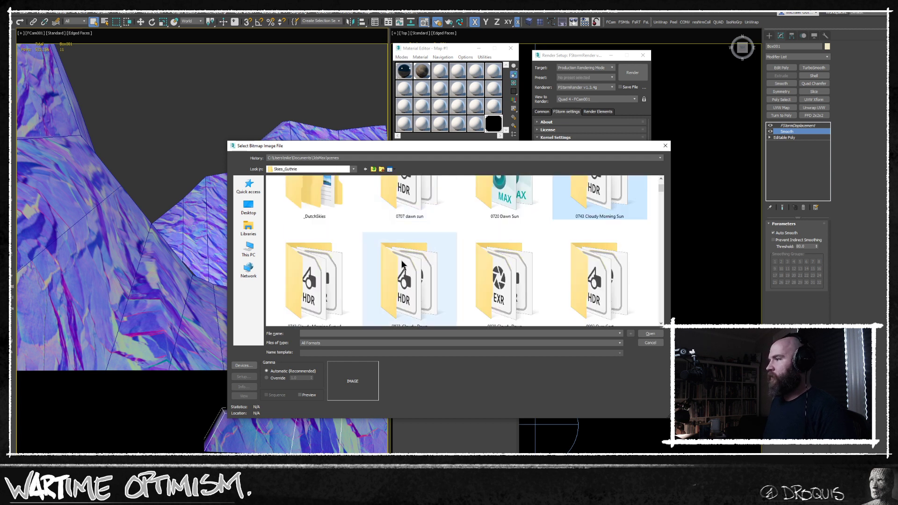
Load 0743 Cloudy Morning Sun_New Sun Strong.hdr from the 0743 Cloudy Morning Sun v4 folder into the environment map, accepting the HDRI load settings
{"action": "scroll", "coordinate": [354, 265], "scroll_direction": "down", "scroll_amount": 1}
{"action": "double_click", "coordinate": [341, 242]}
{"action": "left_click", "coordinate": [363, 214]}
{"action": "key", "text": "Tab"}
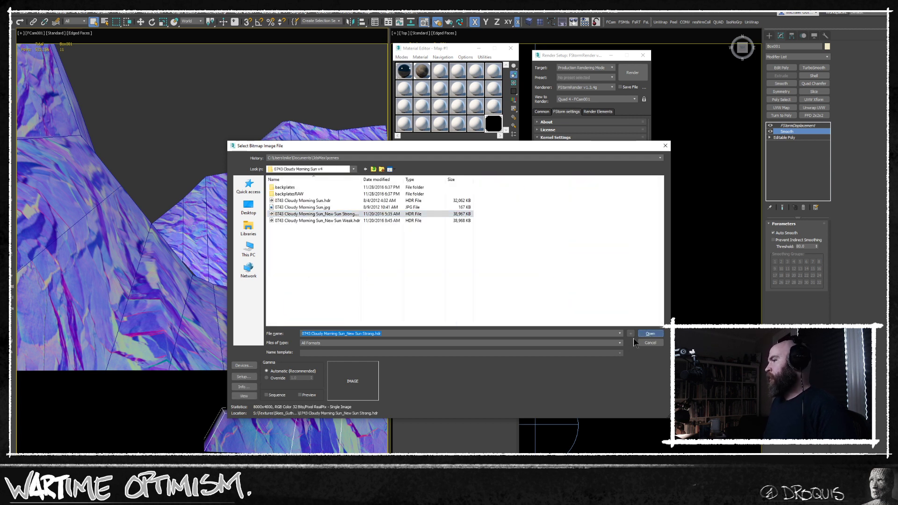
{"action": "key", "text": "Return"}
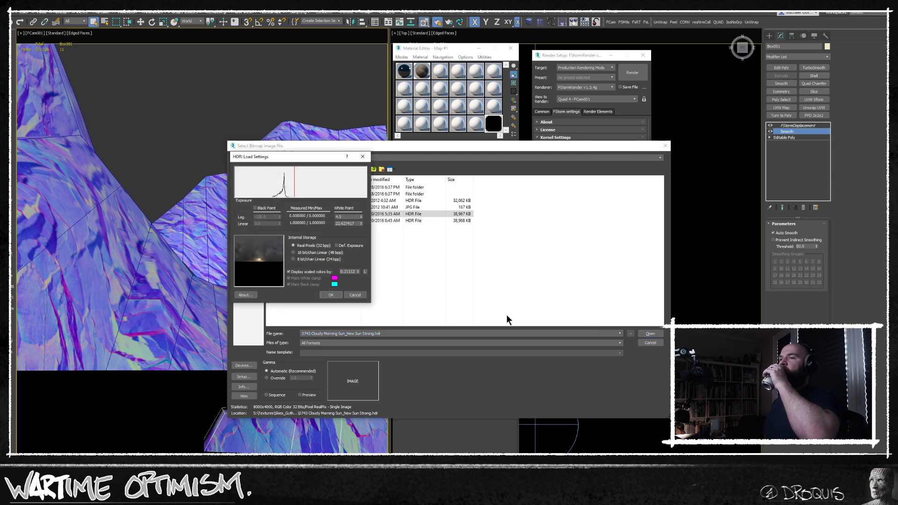
{"action": "left_click", "coordinate": [330, 295]}
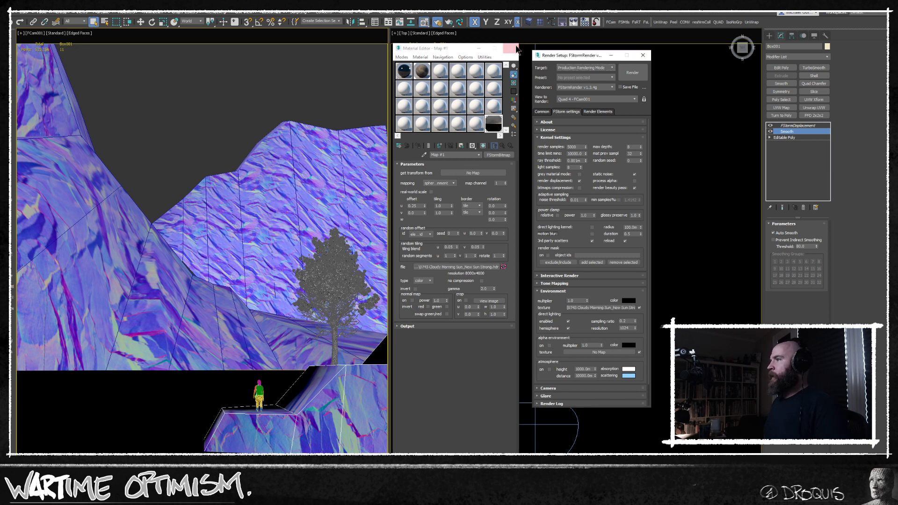
Close the Material Editor and Render Setup windows to clear the top view around the cliff block
{"action": "left_click", "coordinate": [511, 48]}
{"action": "left_click", "coordinate": [642, 56]}
{"action": "middle_click_drag", "start_coordinate": [557, 280], "coordinate": [590, 221]}
{"action": "scroll", "coordinate": [591, 221], "scroll_direction": "up", "scroll_amount": 4}
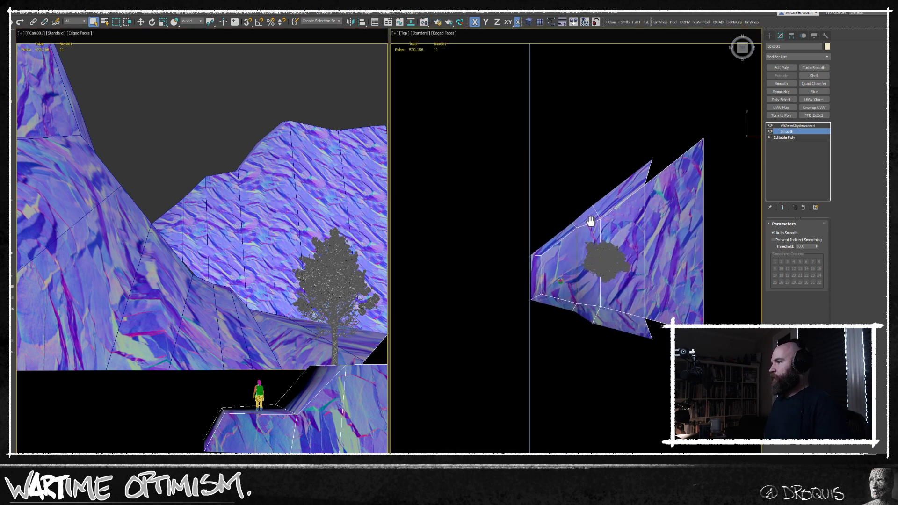
Display the top view in wireframe and frame the lower part of the terrain outline
{"action": "scroll", "coordinate": [592, 227], "scroll_direction": "down", "scroll_amount": 4}
{"action": "key", "text": "F3"}
{"action": "scroll", "coordinate": [594, 200], "scroll_direction": "down", "scroll_amount": 10}
{"action": "scroll", "coordinate": [600, 220], "scroll_direction": "up", "scroll_amount": 12}
{"action": "middle_click_drag", "start_coordinate": [565, 337], "coordinate": [558, 387]}
{"action": "scroll", "coordinate": [575, 346], "scroll_direction": "down", "scroll_amount": 6}
{"action": "scroll", "coordinate": [573, 342], "scroll_direction": "up", "scroll_amount": 8}
{"action": "scroll", "coordinate": [573, 342], "scroll_direction": "down", "scroll_amount": 2}
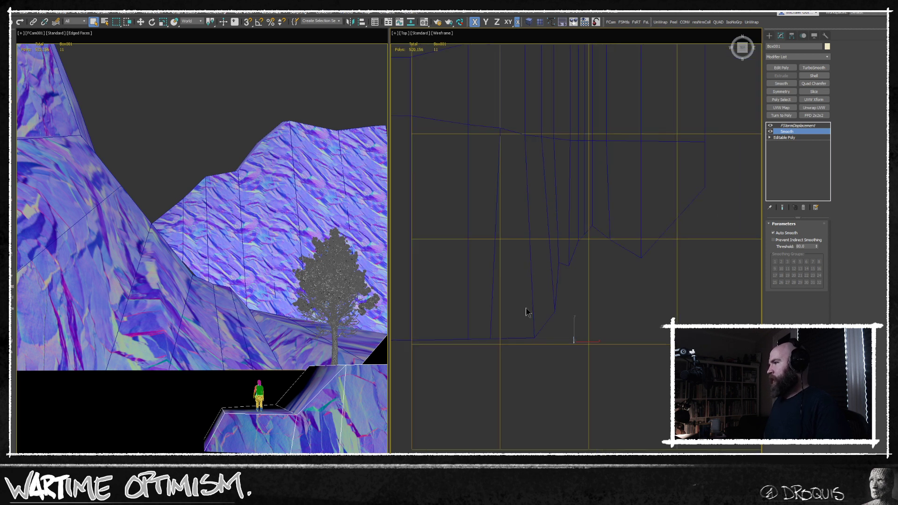
{"action": "middle_click_drag", "start_coordinate": [599, 289], "coordinate": [607, 198]}
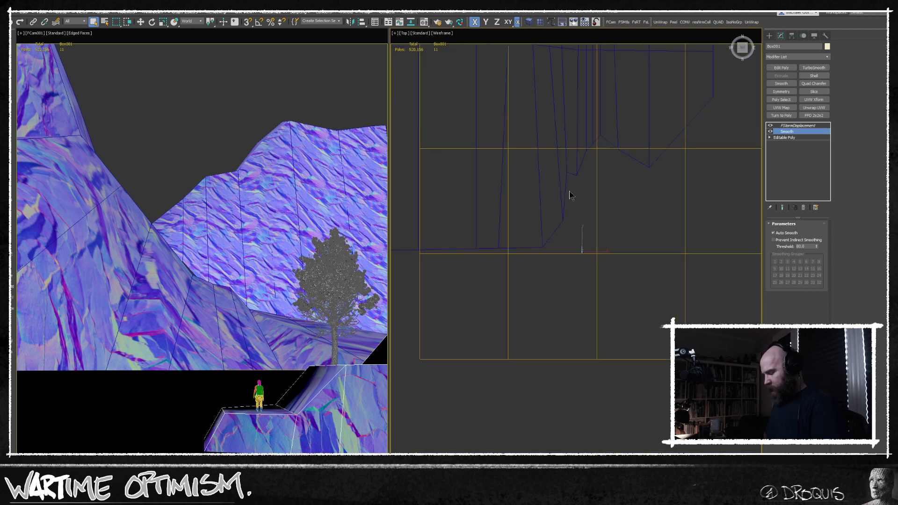
Set the U offset of the cloudy morning HDRI environment bitmap to 0.15
{"action": "key", "text": "m"}
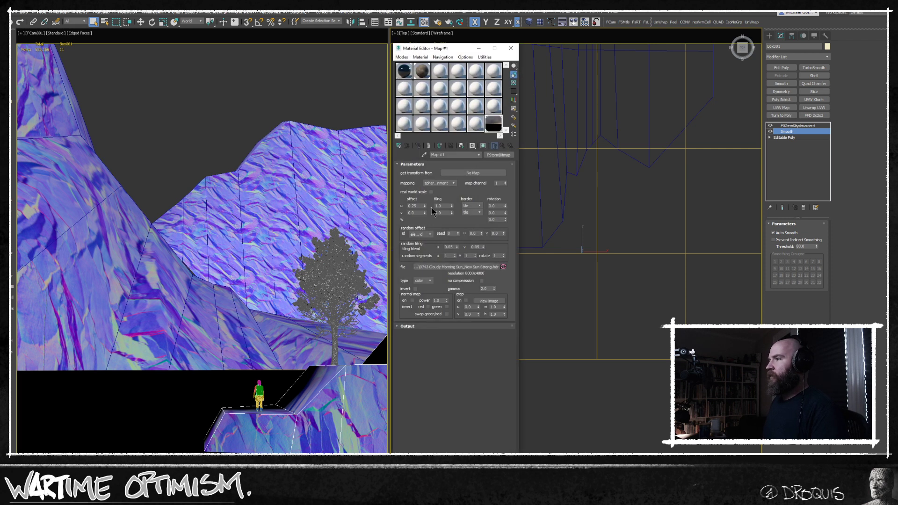
{"action": "left_click_drag", "start_coordinate": [418, 206], "coordinate": [368, 192]}
{"action": "type", "text": "0.15"}
{"action": "key", "text": "Return"}
{"action": "middle_click_drag", "start_coordinate": [622, 178], "coordinate": [623, 184]}
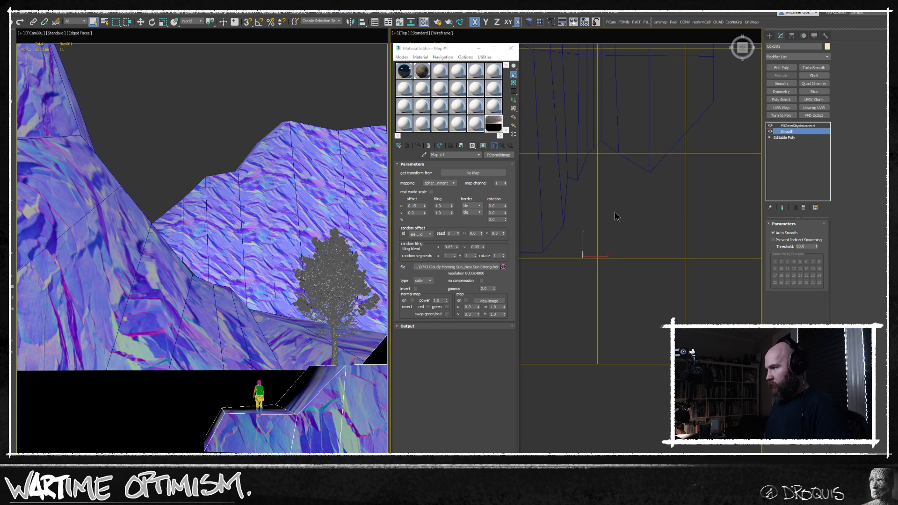
Open the render setup and save the scene to the desktop as QuickSketch
{"action": "key", "text": "F10"}
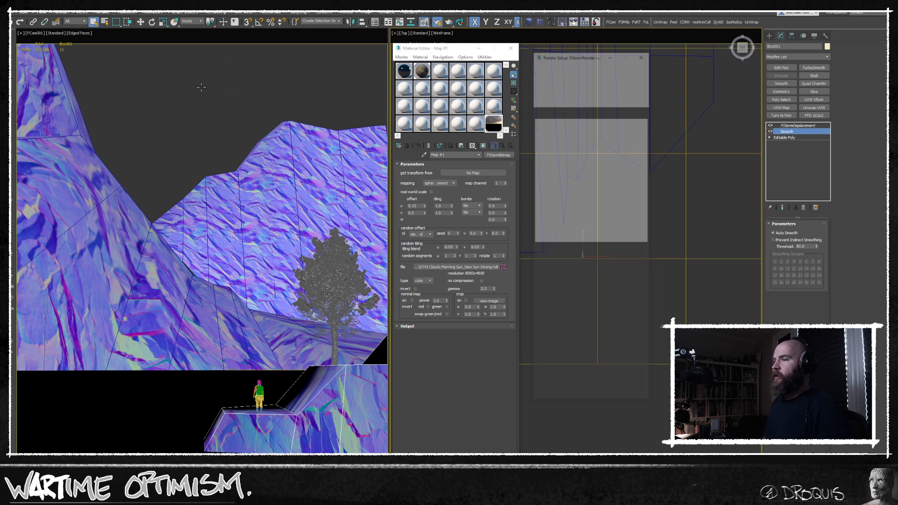
{"action": "left_click", "coordinate": [187, 87]}
{"action": "key", "text": "ctrl+s"}
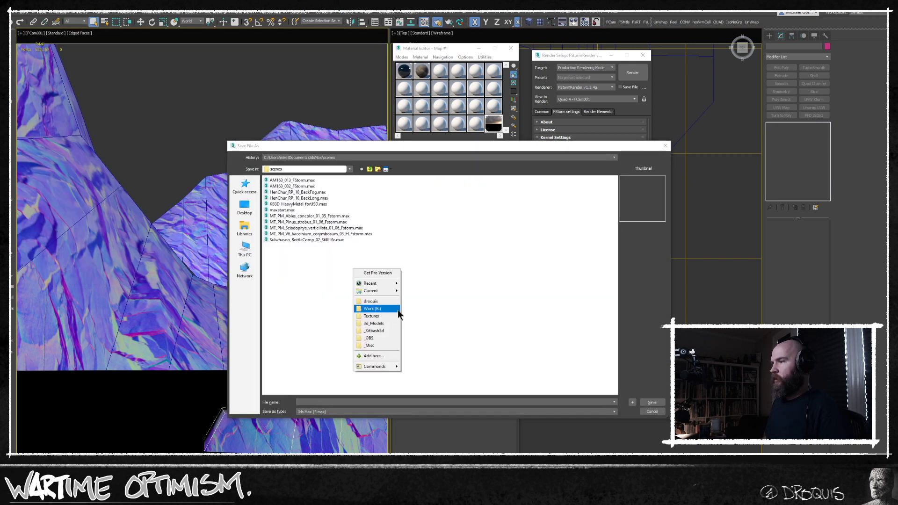
{"action": "left_click", "coordinate": [245, 209]}
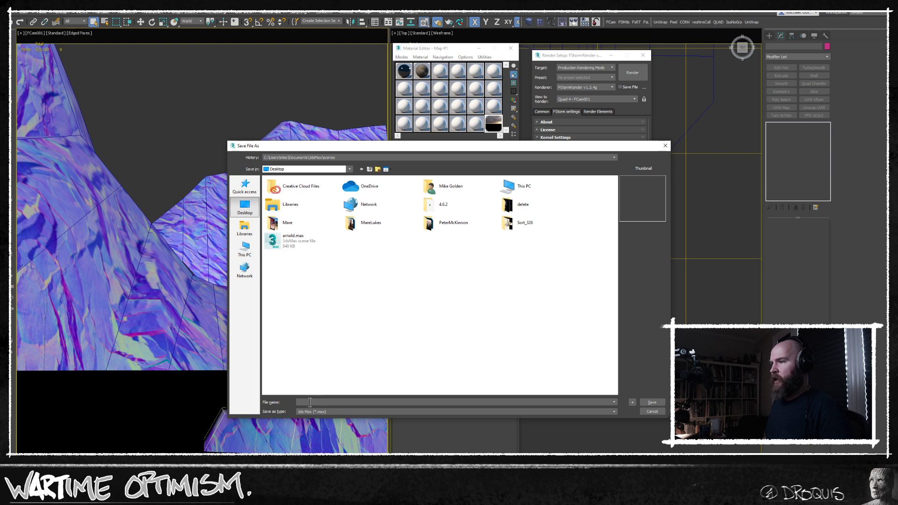
{"action": "type", "text": "QuickSketch"}
{"action": "key", "text": "Return"}
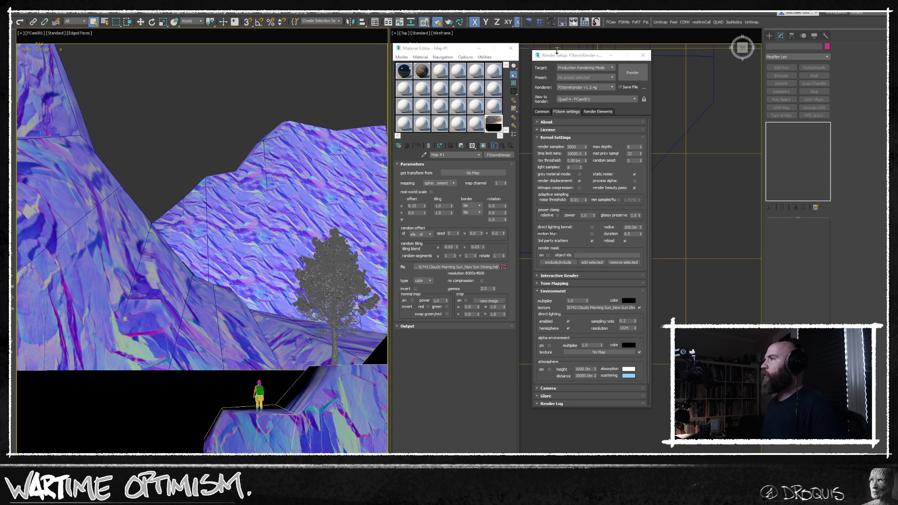
Start the FStorm real-time render of the camera view and inspect the cliffs and foreground rock
{"action": "left_click", "coordinate": [636, 22]}
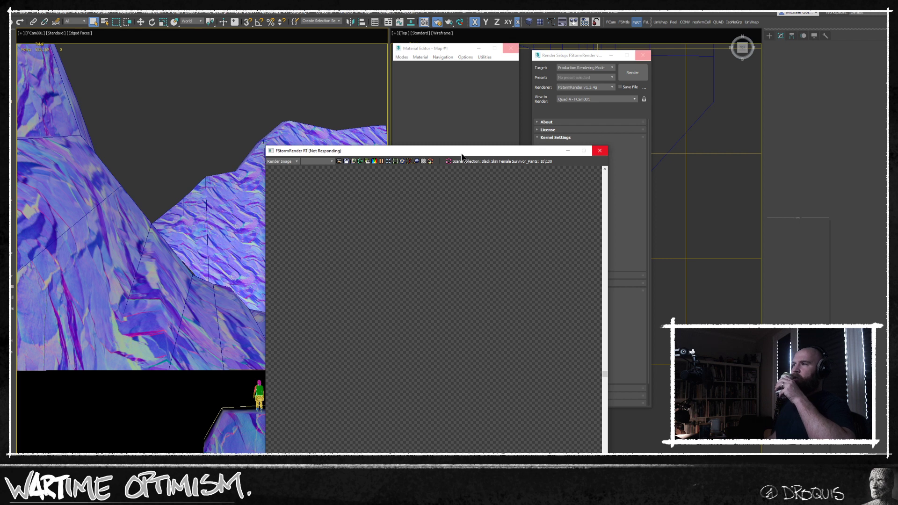
{"action": "left_click_drag", "start_coordinate": [466, 156], "coordinate": [241, 45]}
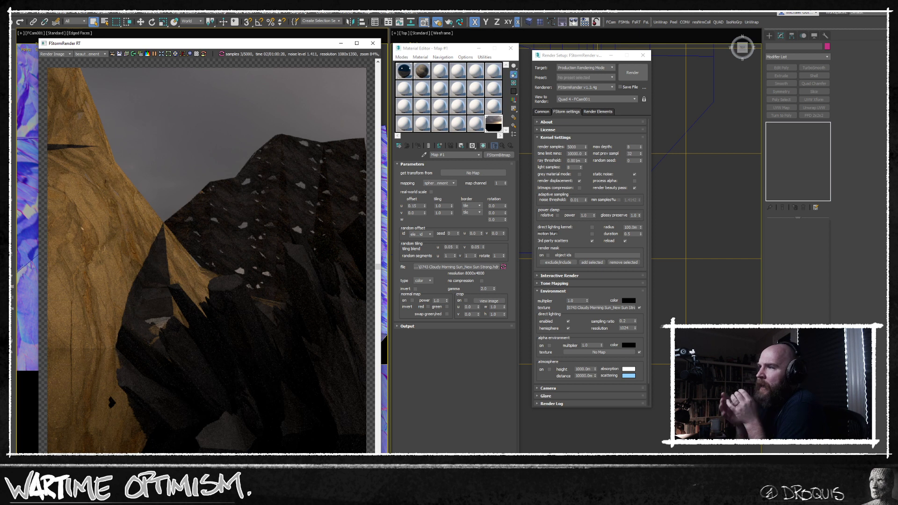
{"action": "scroll", "coordinate": [219, 161], "scroll_direction": "down", "scroll_amount": 2}
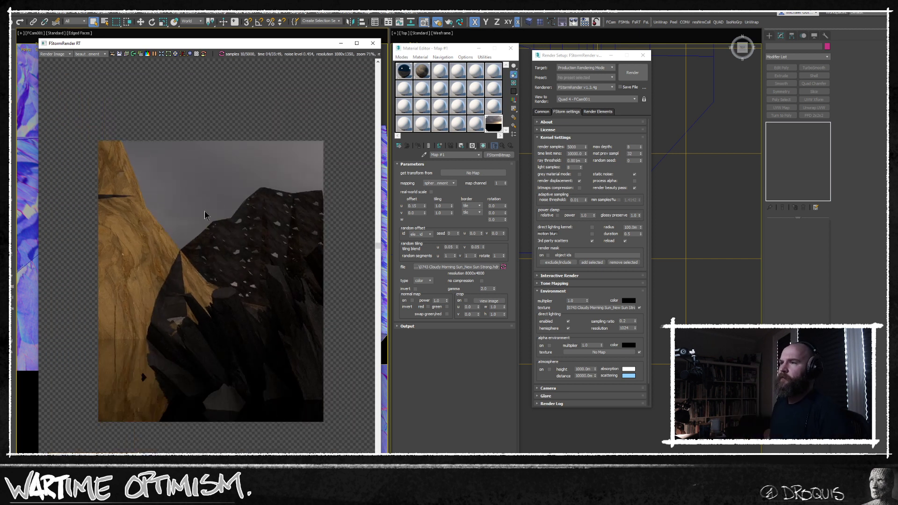
{"action": "scroll", "coordinate": [187, 319], "scroll_direction": "up", "scroll_amount": 2}
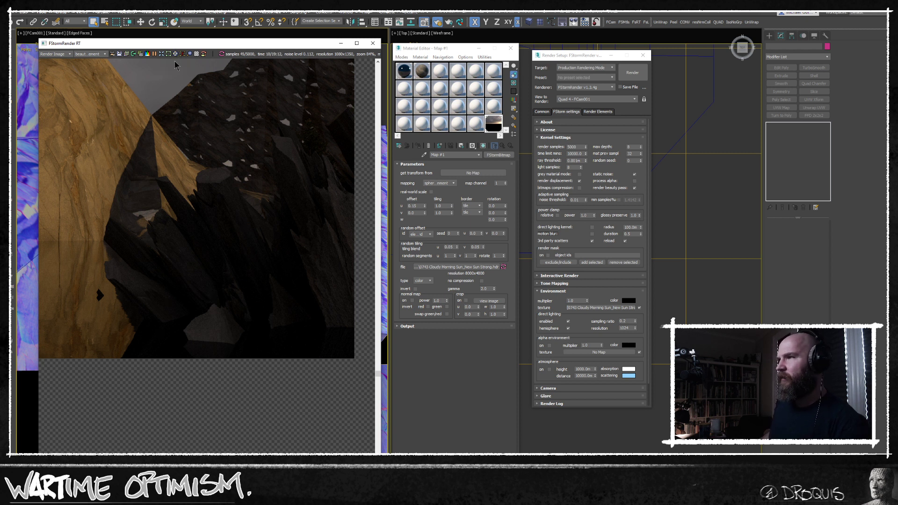
Try the foreground rock without its FStormDisplacement modifier, restore it, and set the displacement power to 1.0 m
{"action": "left_click_drag", "start_coordinate": [187, 46], "coordinate": [619, 32]}
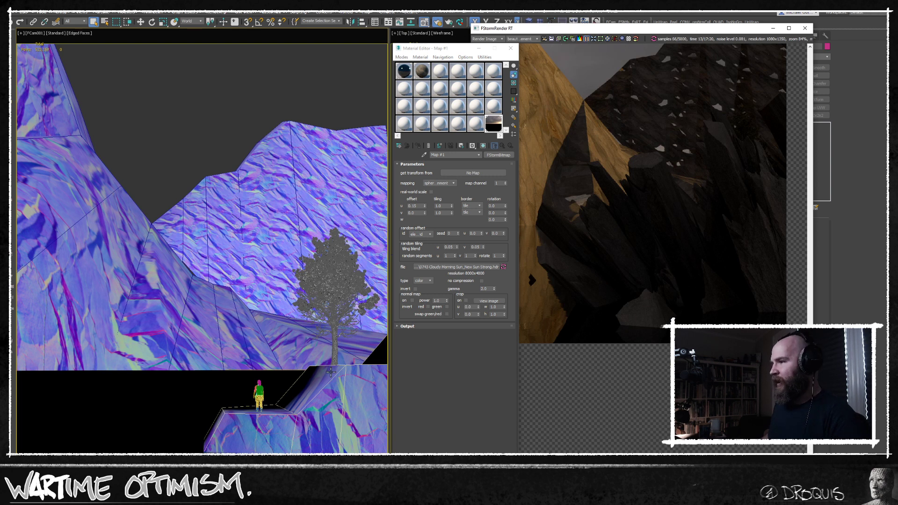
{"action": "left_click", "coordinate": [330, 376]}
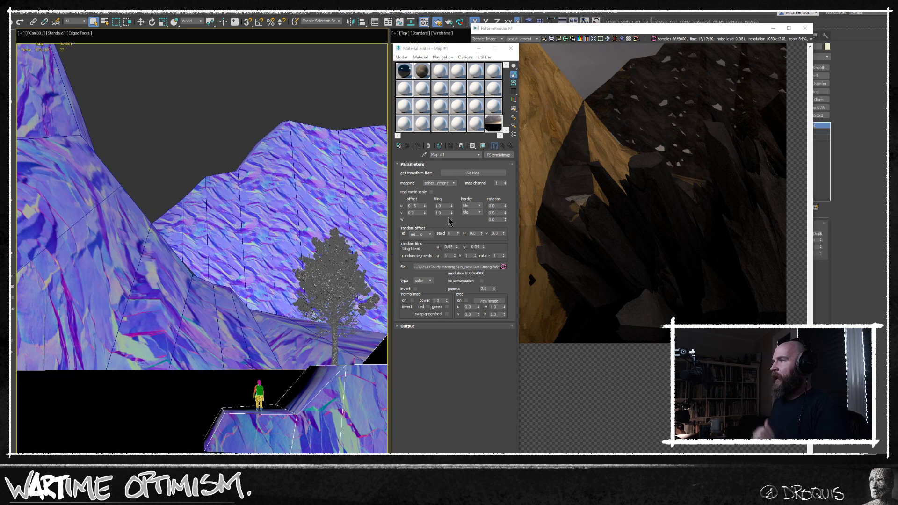
{"action": "left_click_drag", "start_coordinate": [779, 29], "coordinate": [707, 181]}
{"action": "left_click", "coordinate": [803, 208]}
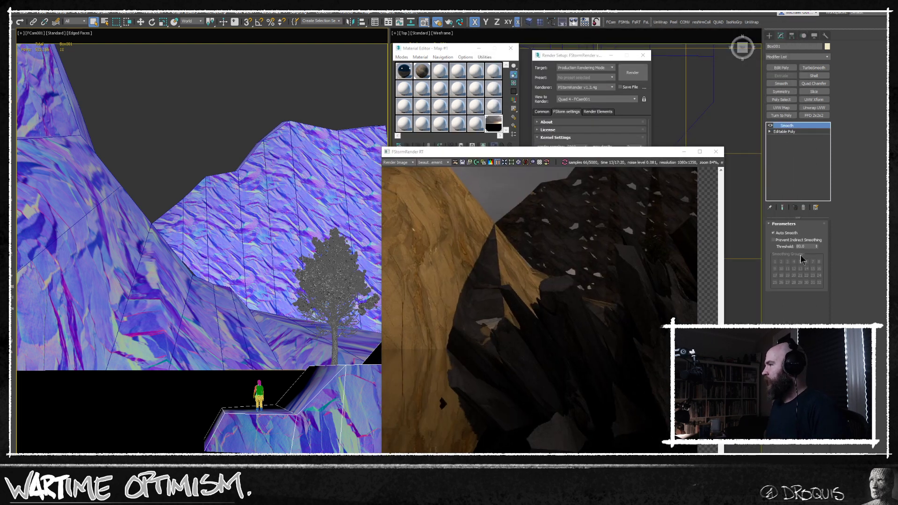
{"action": "key", "text": "ctrl+z"}
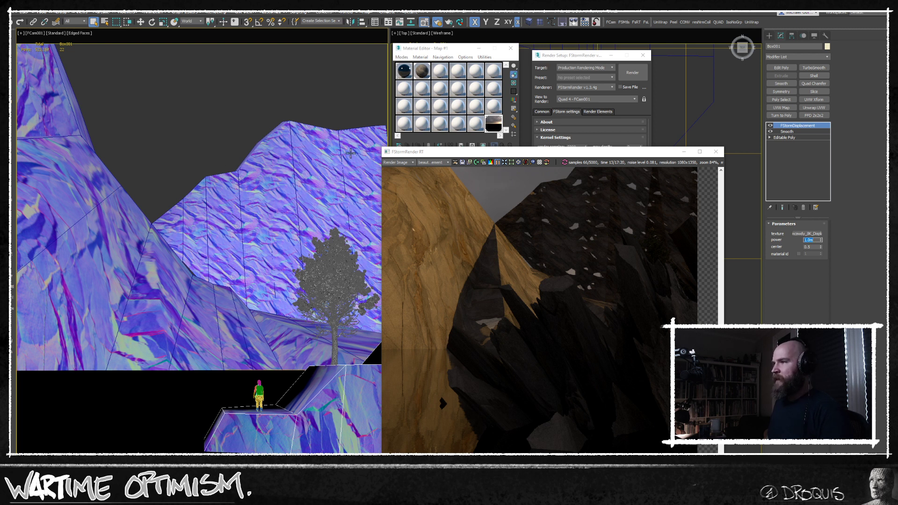
Select the mountain terrain and examine its displaced cliff surfaces in the render preview
{"action": "left_click", "coordinate": [63, 210]}
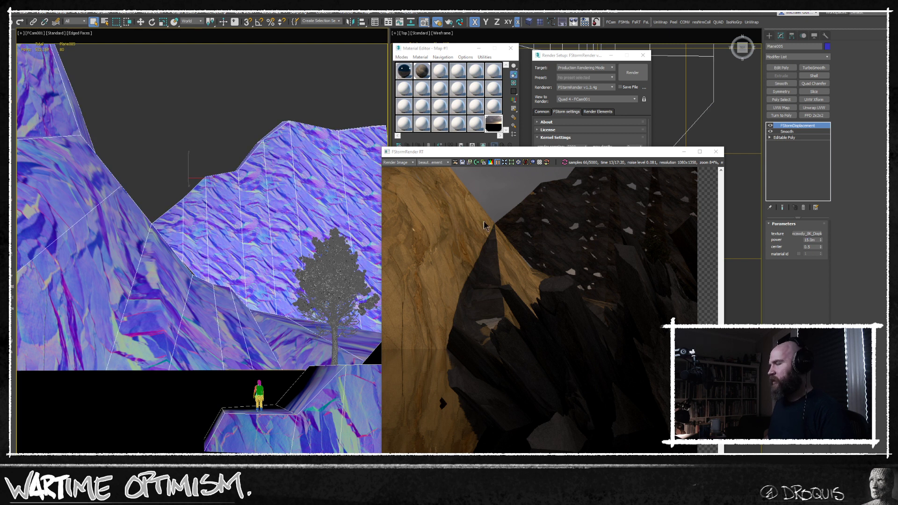
{"action": "scroll", "coordinate": [480, 227], "scroll_direction": "up", "scroll_amount": 5}
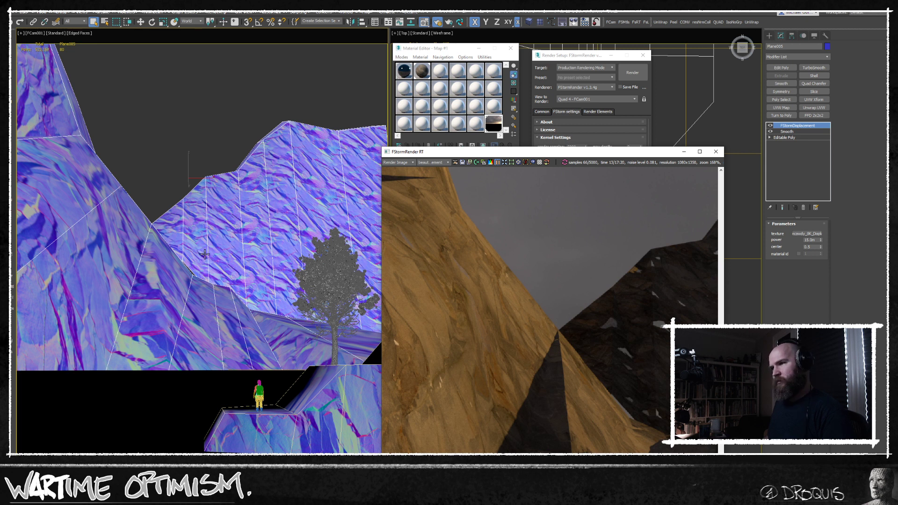
{"action": "left_click_drag", "start_coordinate": [530, 150], "coordinate": [427, 420]}
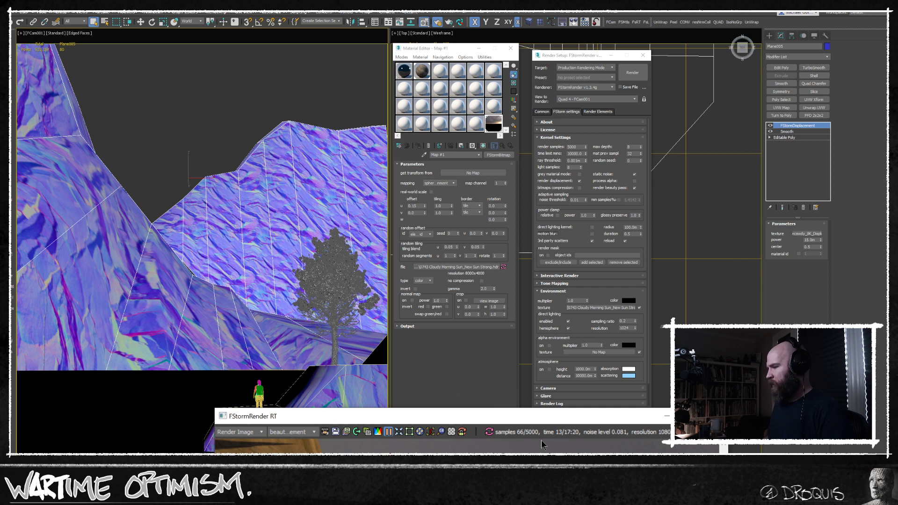
{"action": "left_click_drag", "start_coordinate": [510, 418], "coordinate": [192, 42]}
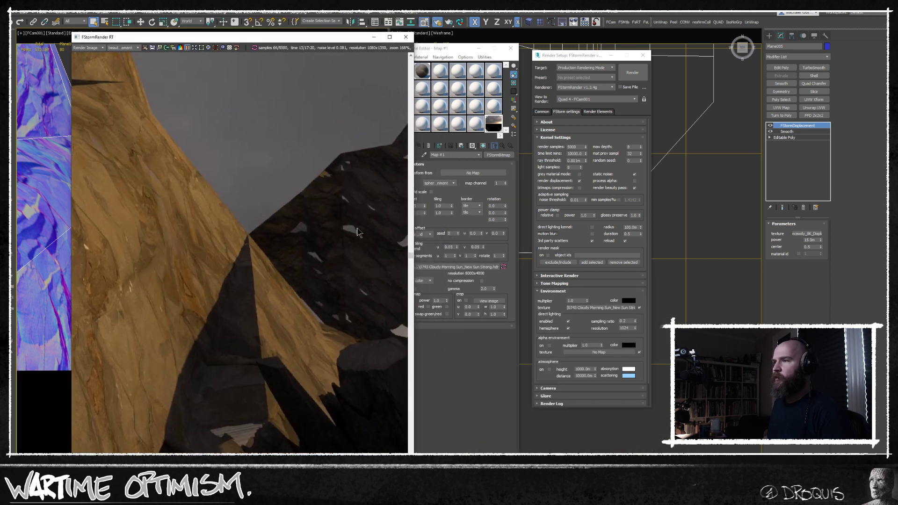
{"action": "scroll", "coordinate": [235, 223], "scroll_direction": "down", "scroll_amount": 5}
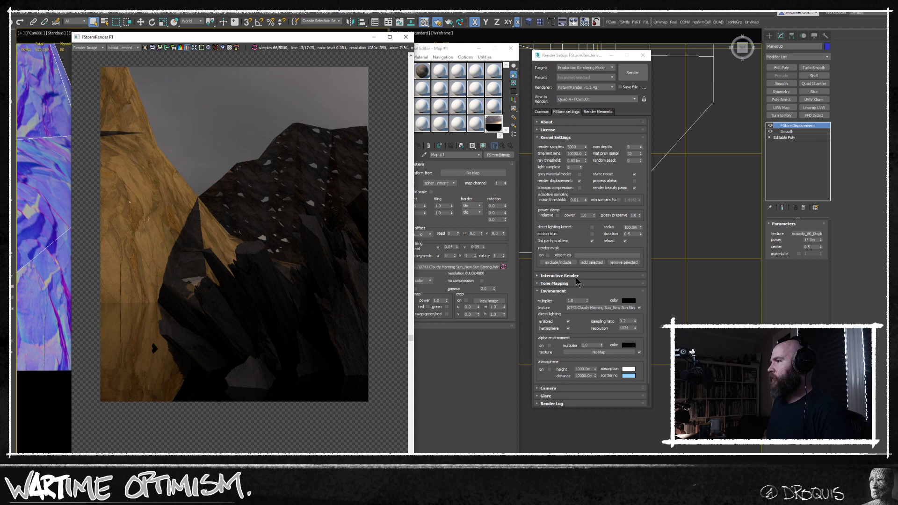
Expand the interactive render settings, resume the paused real-time render, and examine the foreground rock, tree and water reflections
{"action": "left_click", "coordinate": [559, 275]}
{"action": "left_click", "coordinate": [188, 48]}
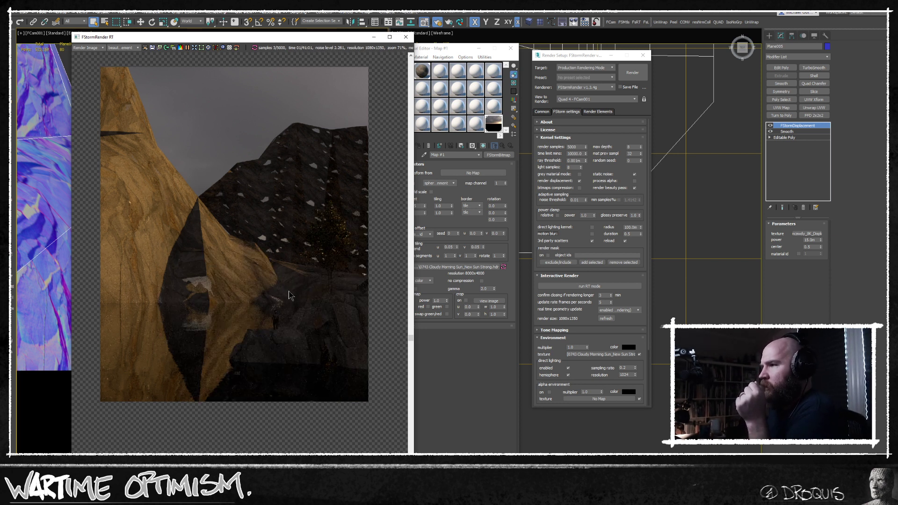
{"action": "scroll", "coordinate": [288, 324], "scroll_direction": "up", "scroll_amount": 2}
{"action": "middle_click_drag", "start_coordinate": [304, 336], "coordinate": [275, 339]}
{"action": "scroll", "coordinate": [255, 338], "scroll_direction": "down", "scroll_amount": 1}
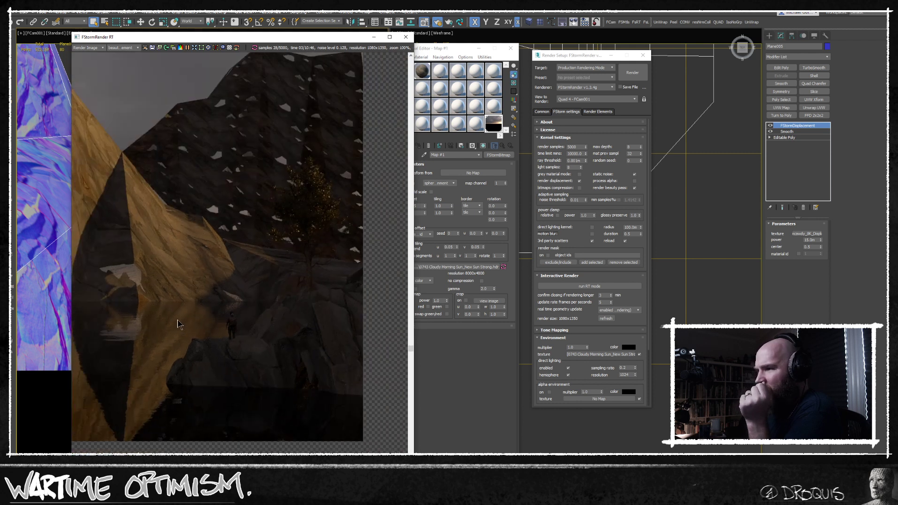
{"action": "middle_click_drag", "start_coordinate": [156, 269], "coordinate": [198, 266]}
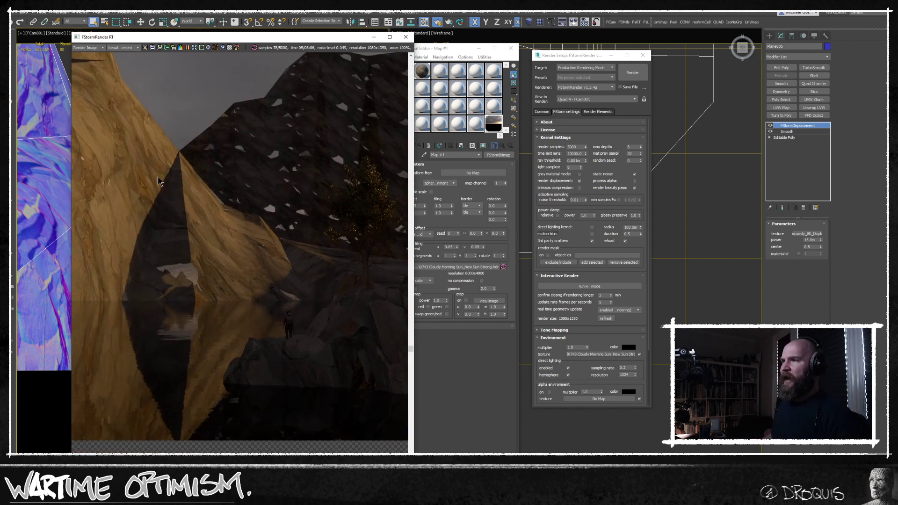
Add a TurboSmooth modifier between Smooth and FStormDisplacement in the mountain terrain's stack
{"action": "left_click_drag", "start_coordinate": [257, 37], "coordinate": [452, 47]}
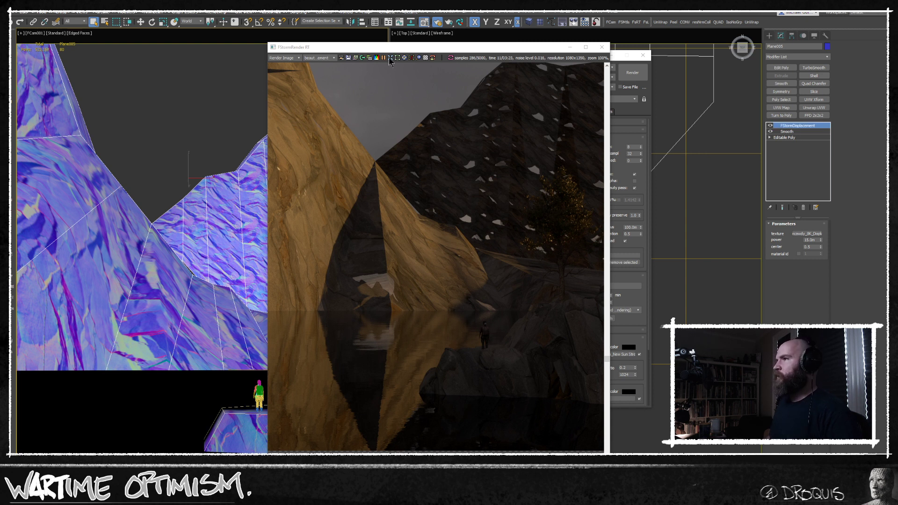
{"action": "left_click", "coordinate": [789, 131]}
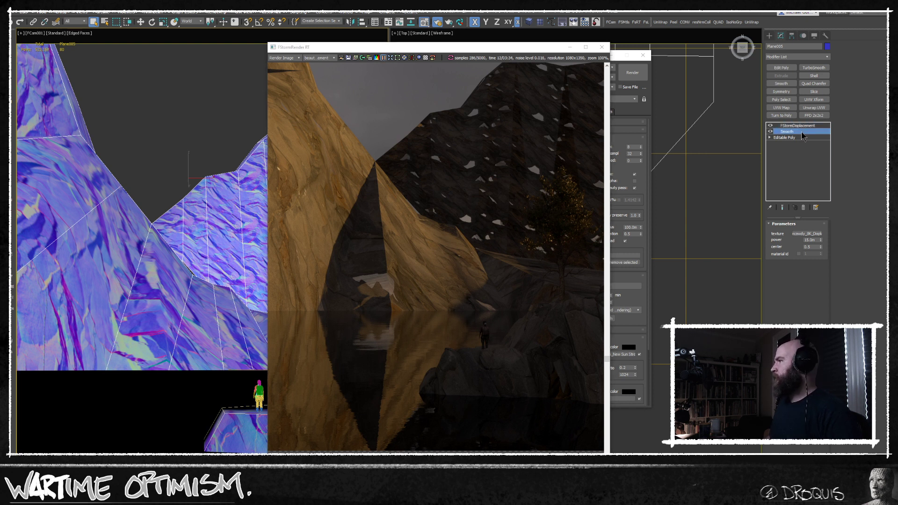
{"action": "left_click", "coordinate": [815, 68]}
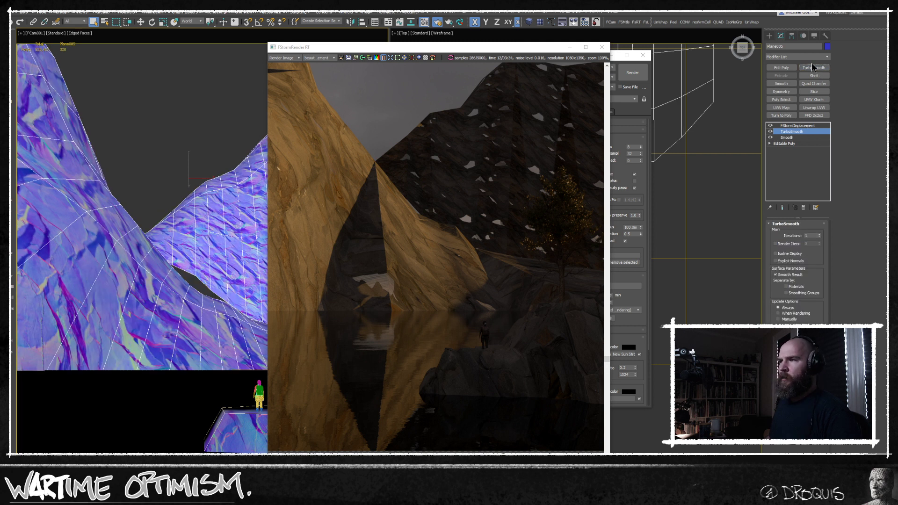
Clear the render preview, render setup and material editor windows away from the viewports
{"action": "left_click", "coordinate": [566, 48]}
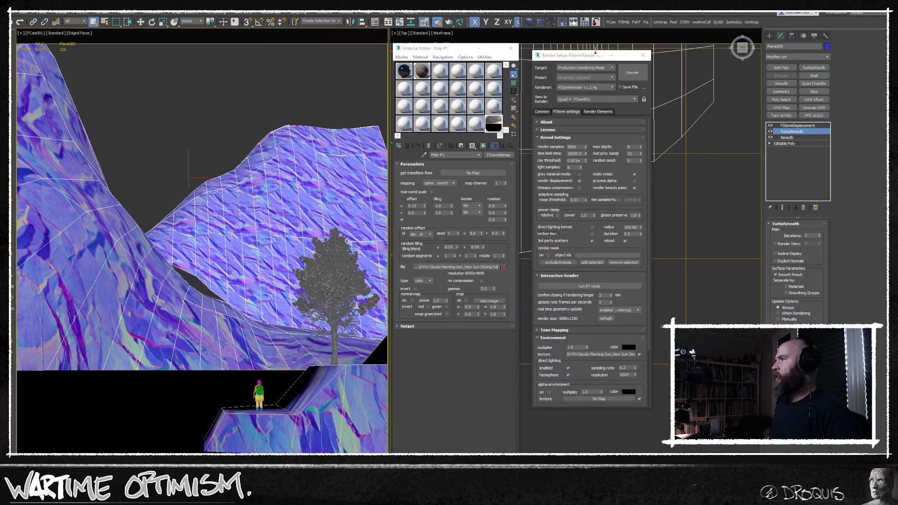
{"action": "left_click", "coordinate": [610, 55]}
{"action": "left_click", "coordinate": [514, 48]}
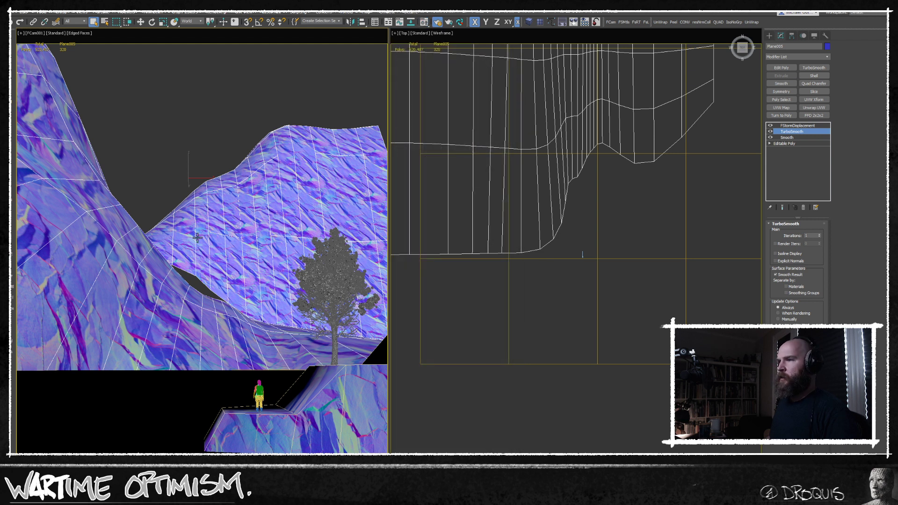
At the terrain's Editable Poly level, move the rear mountain's narrow end edge downward and display the stack's end result
{"action": "left_click", "coordinate": [781, 125]}
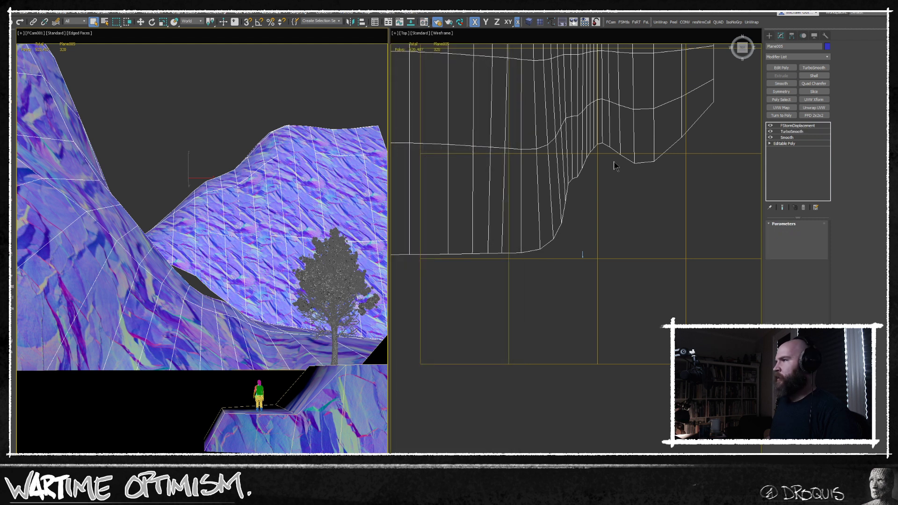
{"action": "left_click", "coordinate": [797, 144]}
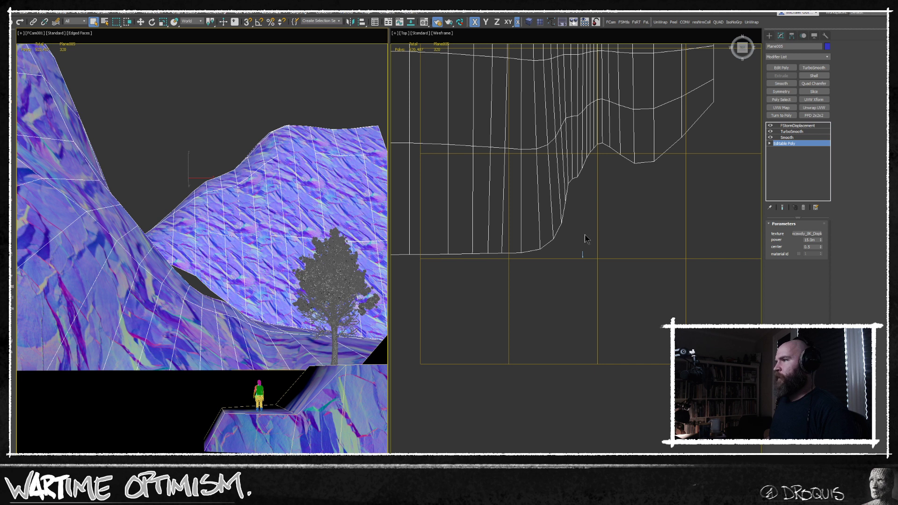
{"action": "middle_click_drag", "start_coordinate": [628, 225], "coordinate": [752, 202], "text": "alt"}
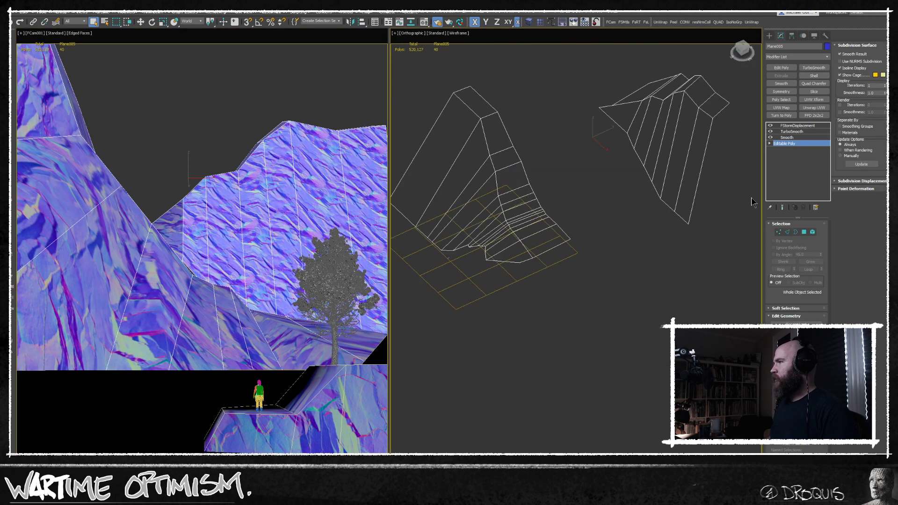
{"action": "left_click", "coordinate": [788, 232]}
{"action": "middle_click_drag", "start_coordinate": [655, 187], "coordinate": [637, 172], "text": "alt"}
{"action": "left_click", "coordinate": [602, 129]}
{"action": "key", "text": "w"}
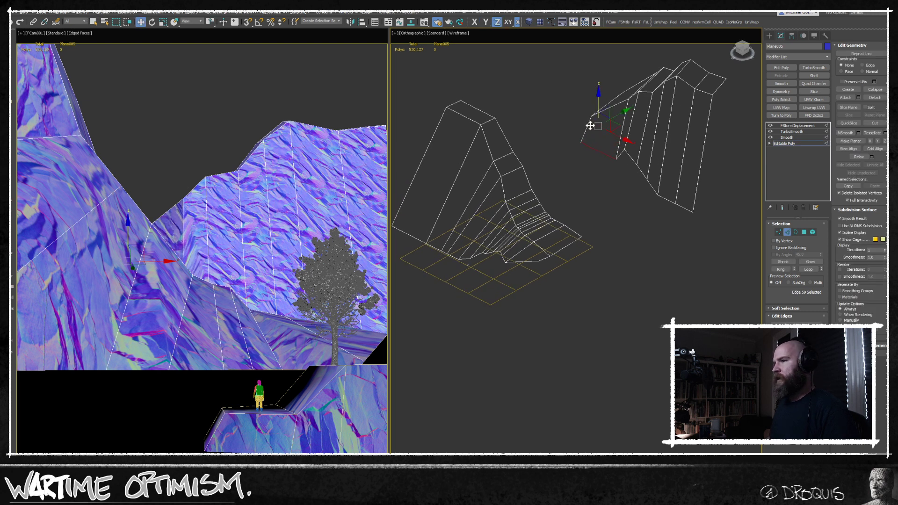
{"action": "key", "text": "ctrl+e"}
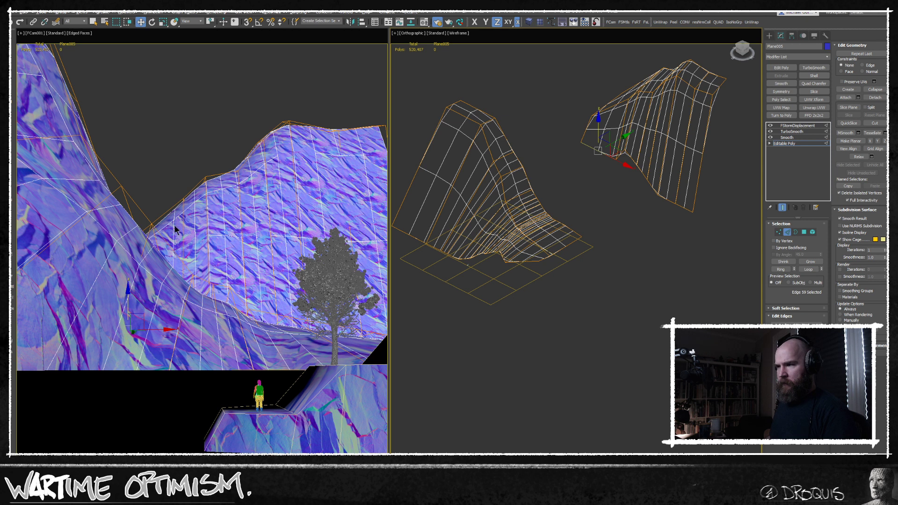
{"action": "middle_click_drag", "start_coordinate": [637, 148], "coordinate": [625, 179], "text": "alt"}
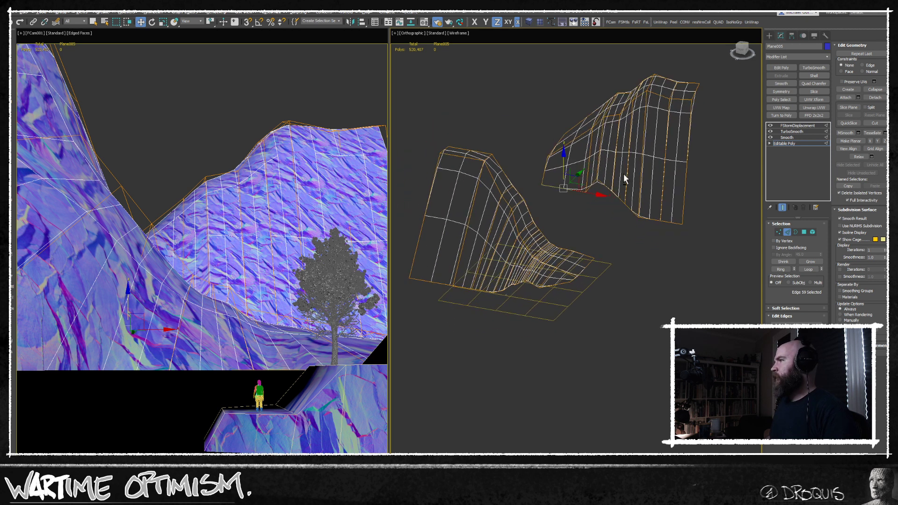
Move the two top end vertices of the rear mountain outward along X, display the smoothed result, and deselect the terrain
{"action": "left_click", "coordinate": [779, 232]}
{"action": "left_click_drag", "start_coordinate": [714, 78], "coordinate": [687, 112]}
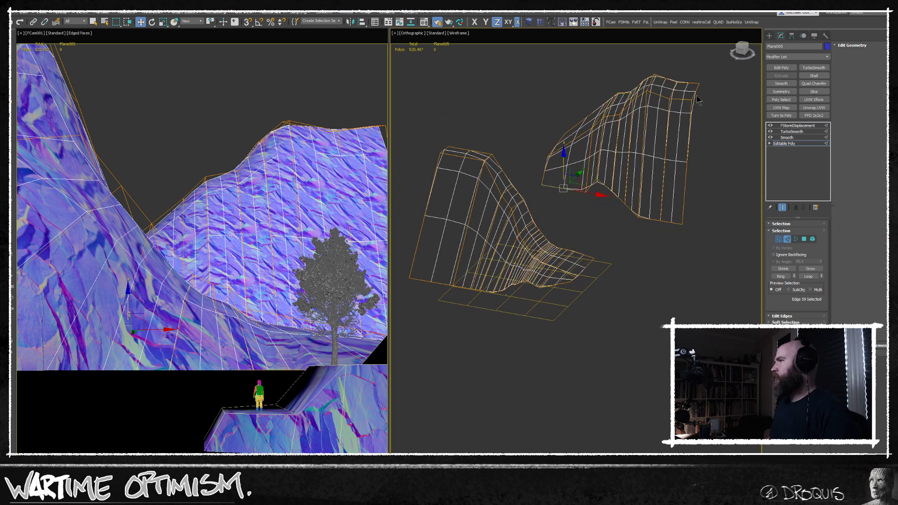
{"action": "middle_click_drag", "start_coordinate": [688, 113], "coordinate": [706, 100], "text": "alt"}
{"action": "left_click_drag", "start_coordinate": [714, 88], "coordinate": [740, 92]}
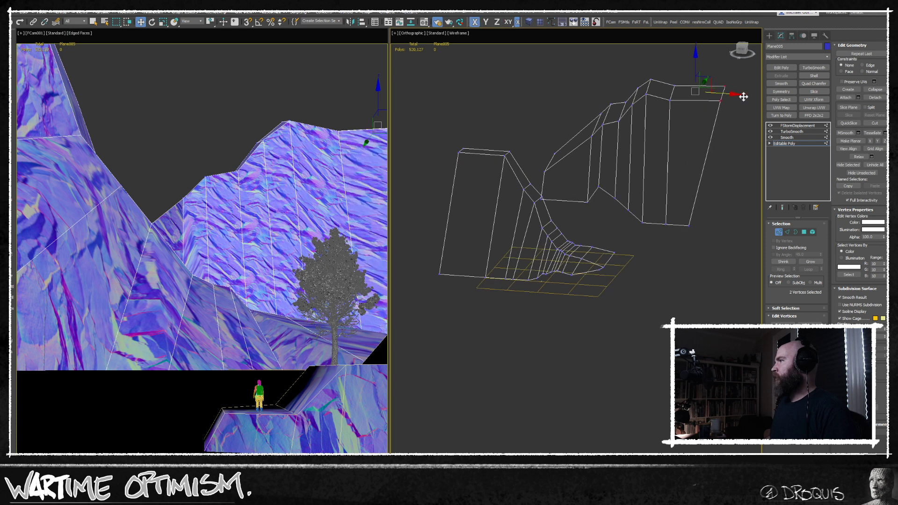
{"action": "left_click", "coordinate": [734, 140]}
{"action": "key", "text": "shift+e"}
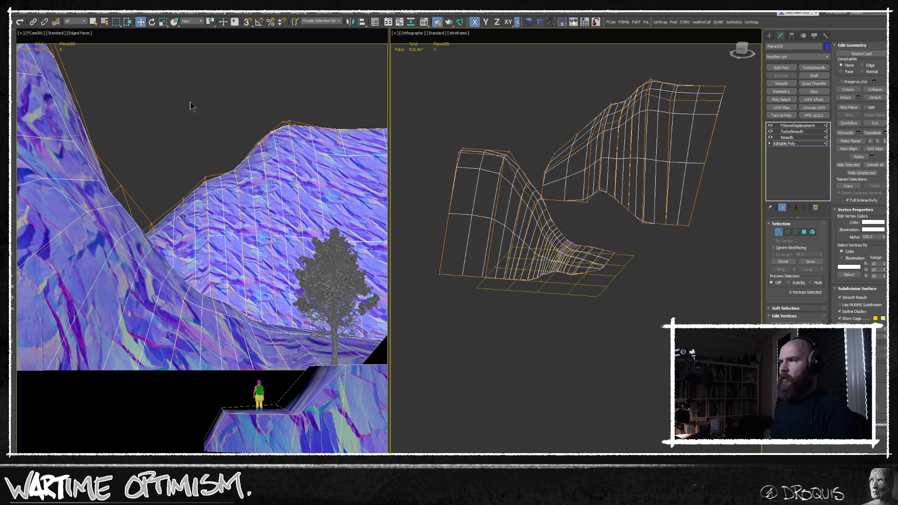
{"action": "left_click", "coordinate": [779, 232]}
{"action": "left_click", "coordinate": [250, 111]}
{"action": "key", "text": "q"}
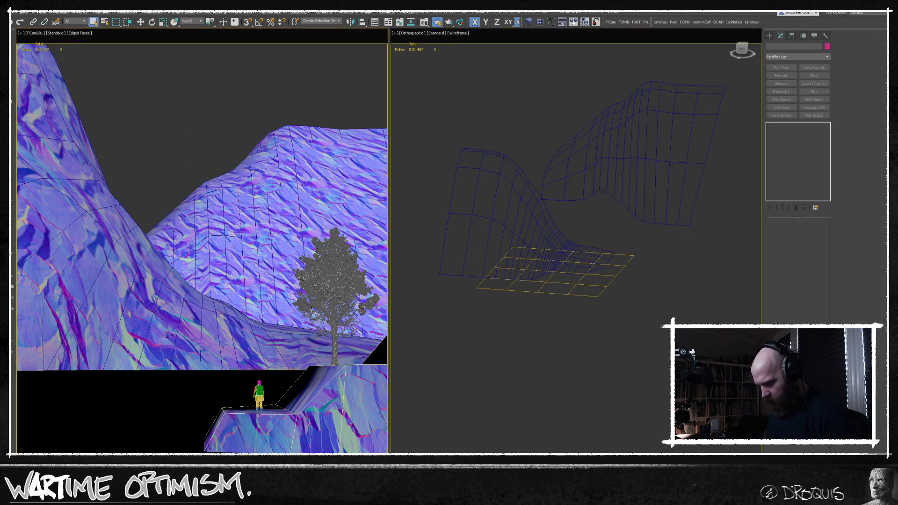
Reopen the render windows, separate them, restart the real-time render, and examine the smoothed mountain and its water reflection
{"action": "key", "text": "F10"}
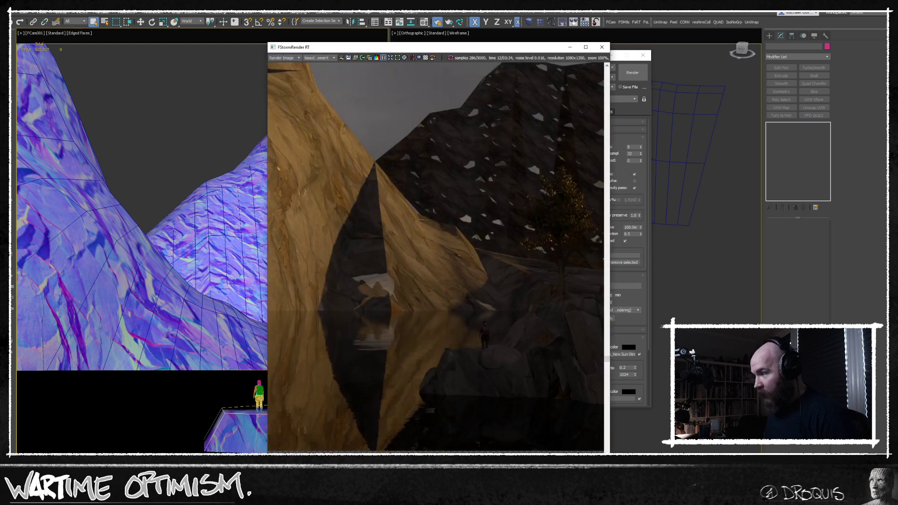
{"action": "middle_click_drag", "start_coordinate": [415, 126], "coordinate": [413, 168]}
{"action": "scroll", "coordinate": [413, 168], "scroll_direction": "down", "scroll_amount": 5}
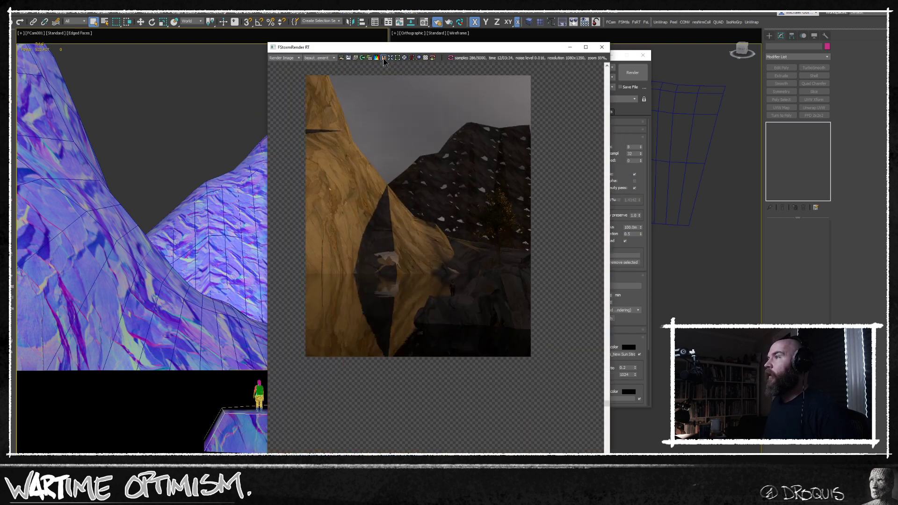
{"action": "left_click_drag", "start_coordinate": [393, 48], "coordinate": [251, 12]}
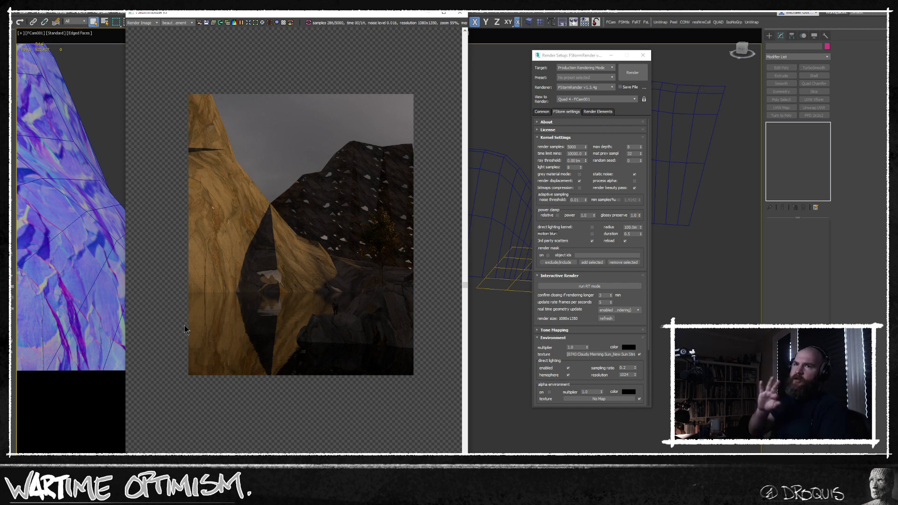
{"action": "key", "text": "shift+q"}
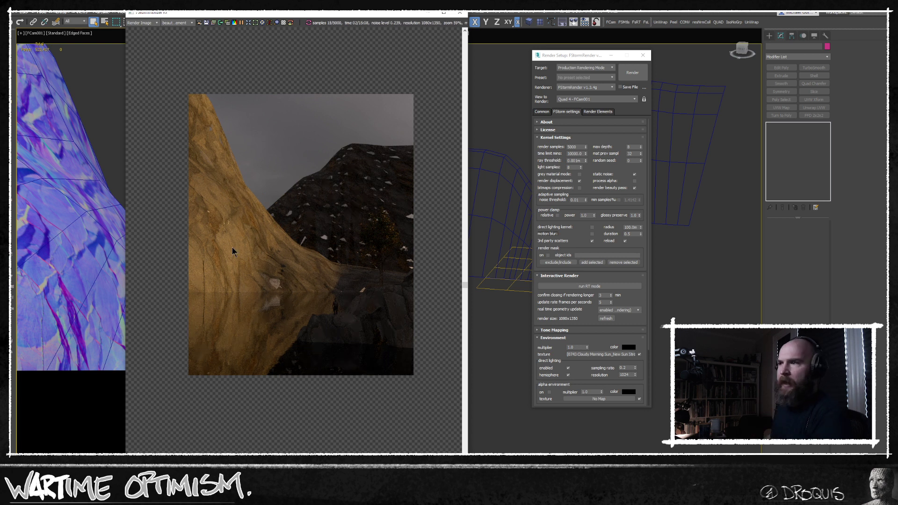
{"action": "middle_click_drag", "start_coordinate": [330, 258], "coordinate": [302, 267]}
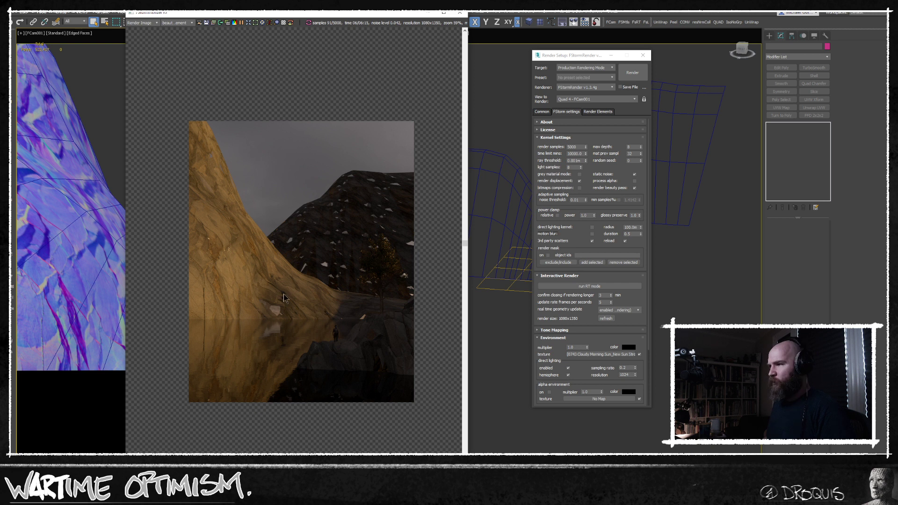
{"action": "scroll", "coordinate": [319, 269], "scroll_direction": "up", "scroll_amount": 3}
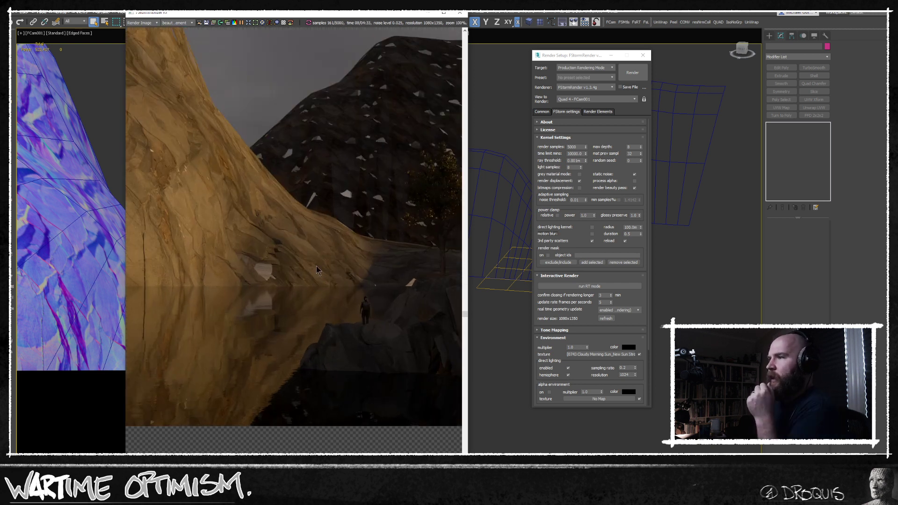
Set the kernel's ray threshold to 0.05 m and shift the render window clear of the toolbar
{"action": "double_click", "coordinate": [576, 160]}
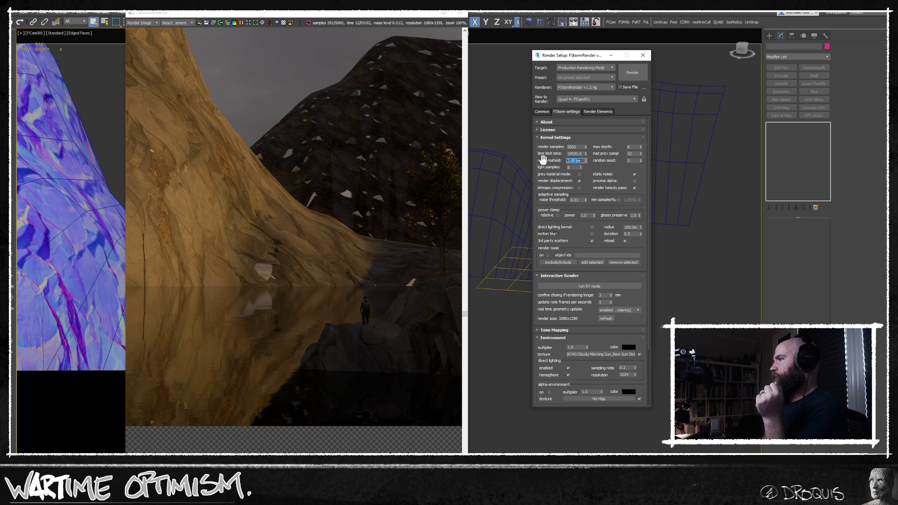
{"action": "type", "text": ".0005"}
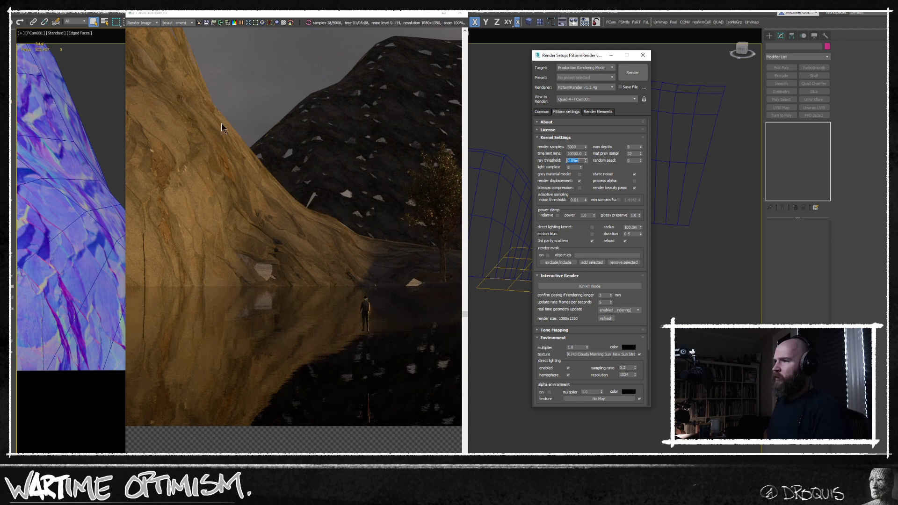
{"action": "left_click_drag", "start_coordinate": [336, 14], "coordinate": [385, 20]}
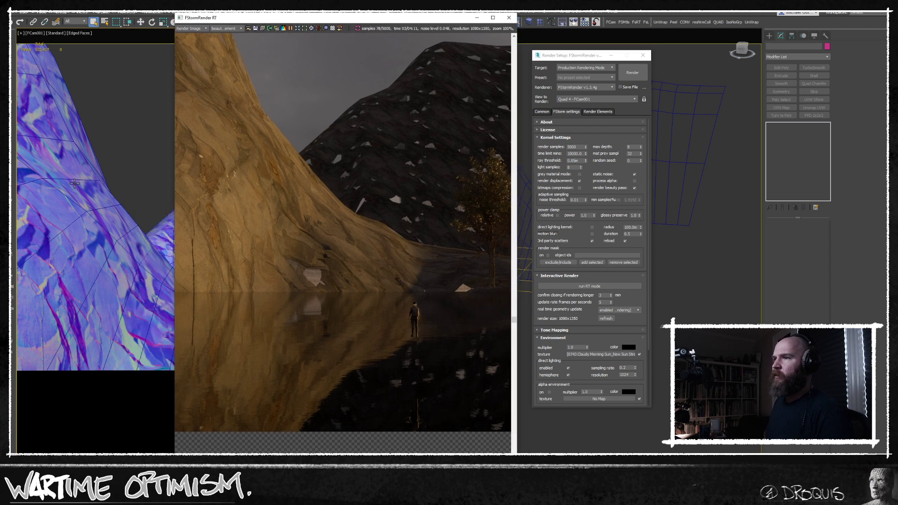
Set the mountain terrain's FStormDisplacement power to 4 m and inspect the rock surface in the render
{"action": "left_click", "coordinate": [73, 183]}
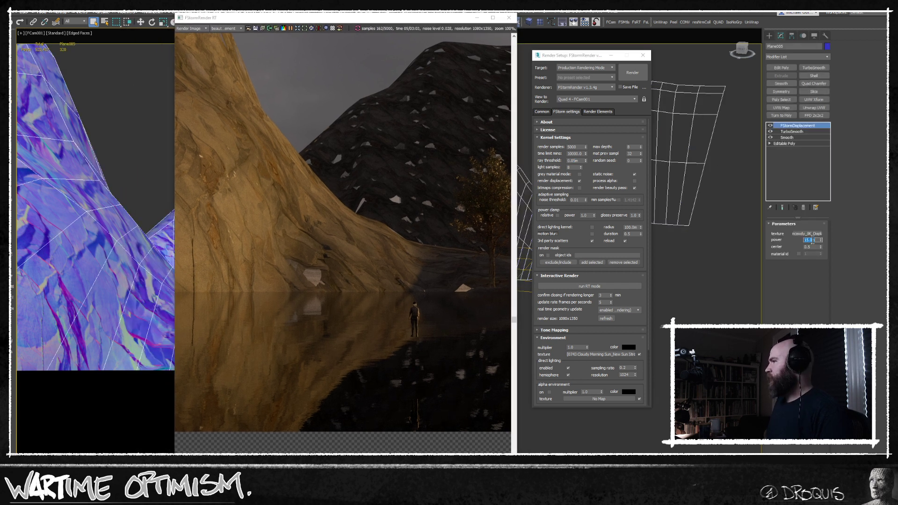
{"action": "type", "text": "4"}
{"action": "key", "text": "Return"}
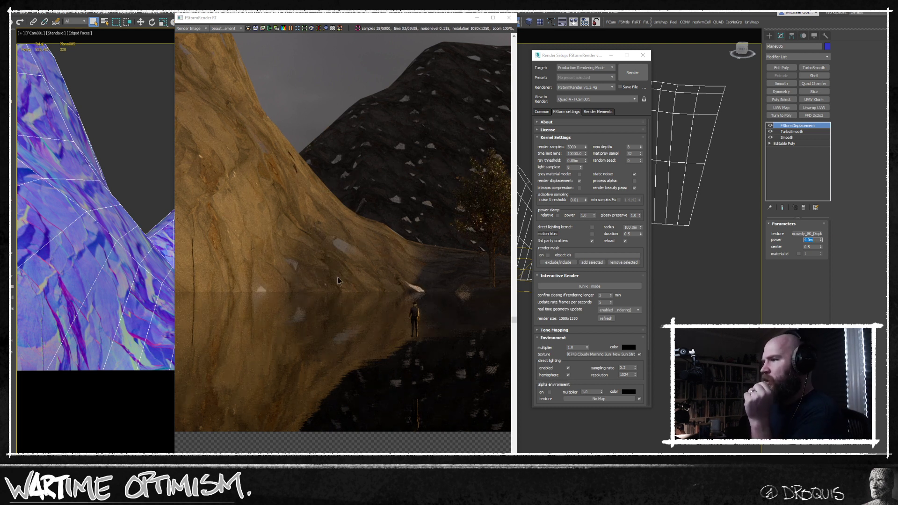
{"action": "middle_click_drag", "start_coordinate": [361, 155], "coordinate": [356, 175]}
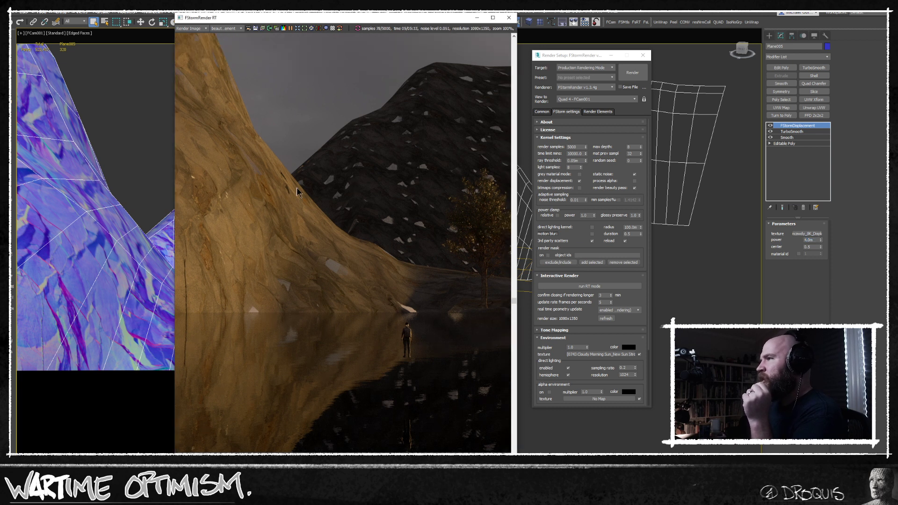
{"action": "scroll", "coordinate": [294, 288], "scroll_direction": "up", "scroll_amount": 4}
{"action": "scroll", "coordinate": [328, 280], "scroll_direction": "down", "scroll_amount": 3}
Disable the terrain's FStormDisplacement modifier and compare the undisplaced slopes in the render
{"action": "left_click", "coordinate": [579, 159]}
{"action": "left_click", "coordinate": [770, 127]}
{"action": "left_click", "coordinate": [771, 126]}
{"action": "middle_click_drag", "start_coordinate": [326, 256], "coordinate": [341, 286]}
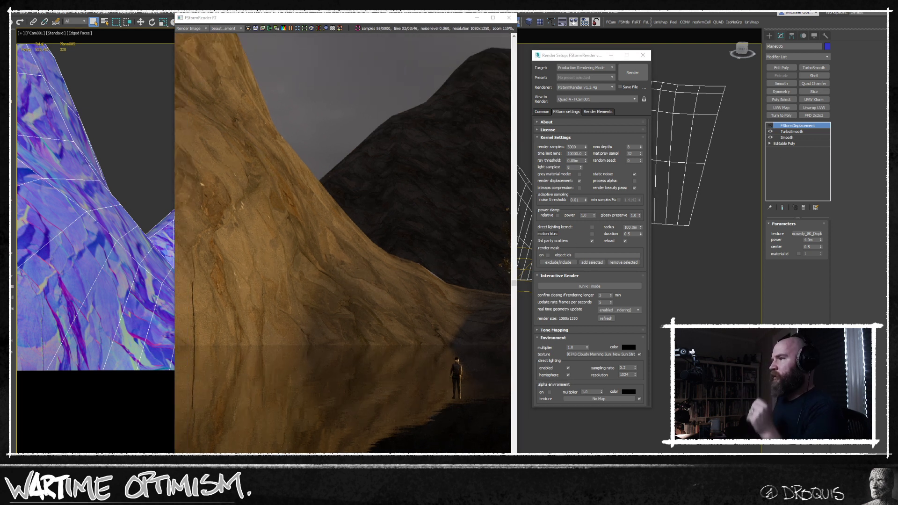
Open the rock material in the Material Editor and re-enter its bump map amount
{"action": "key", "text": "m"}
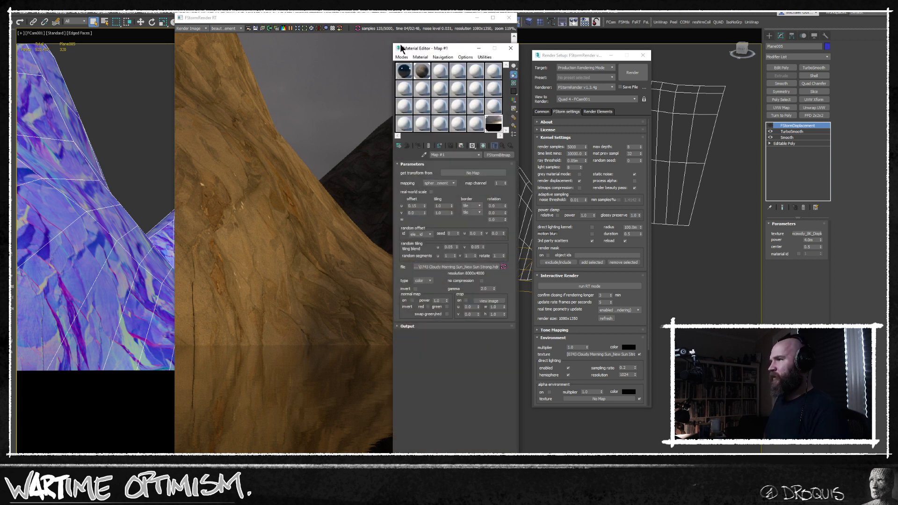
{"action": "left_click", "coordinate": [422, 72]}
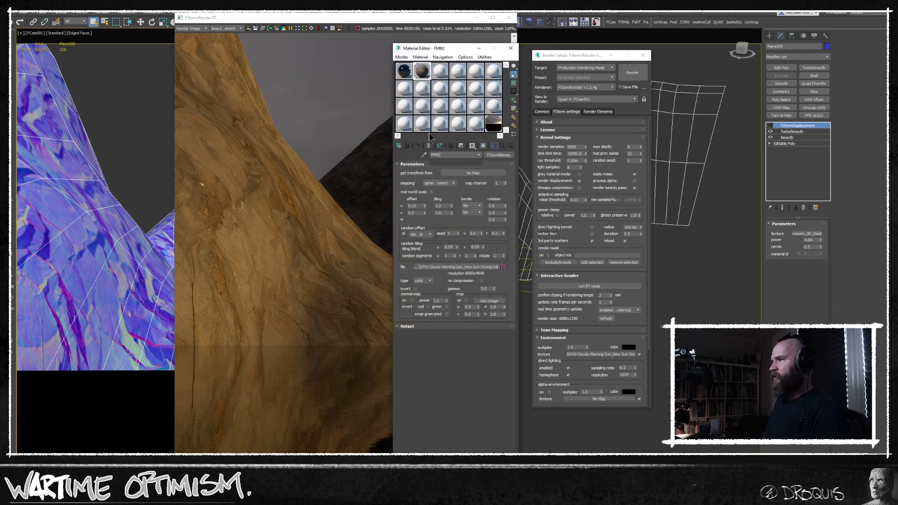
{"action": "double_click", "coordinate": [439, 425]}
{"action": "key", "text": "Return"}
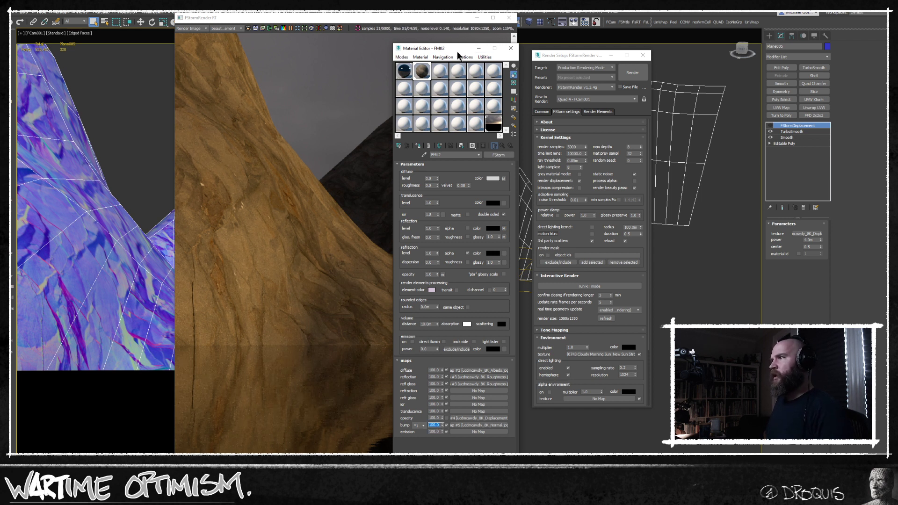
Set the environment HDRI map's U offset to 0.1 and check the shifted lighting on the mountains and tree
{"action": "left_click_drag", "start_coordinate": [458, 55], "coordinate": [493, 41]}
{"action": "left_click", "coordinate": [529, 109]}
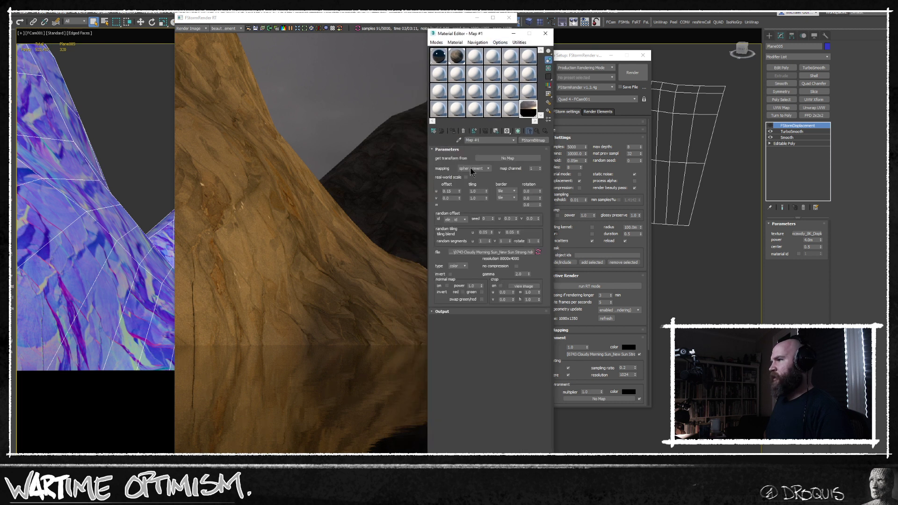
{"action": "left_click_drag", "start_coordinate": [457, 191], "coordinate": [409, 186]}
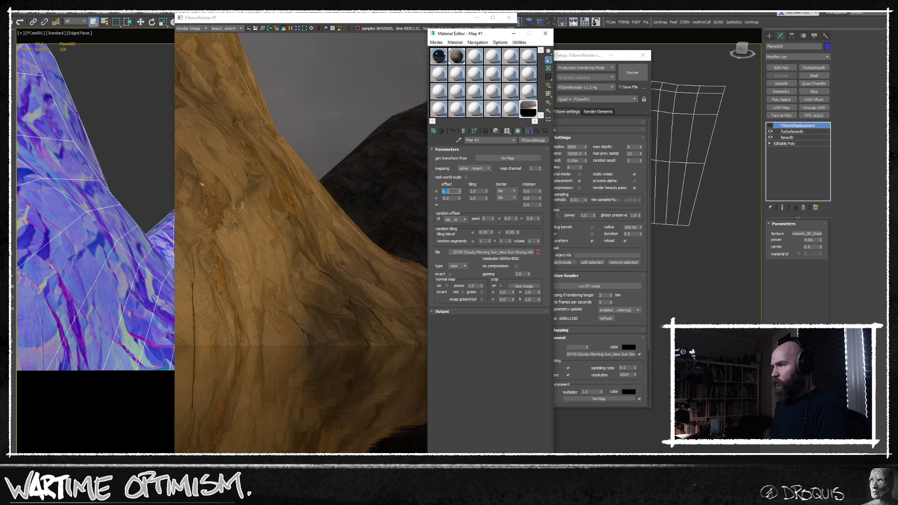
{"action": "key", "text": "Return"}
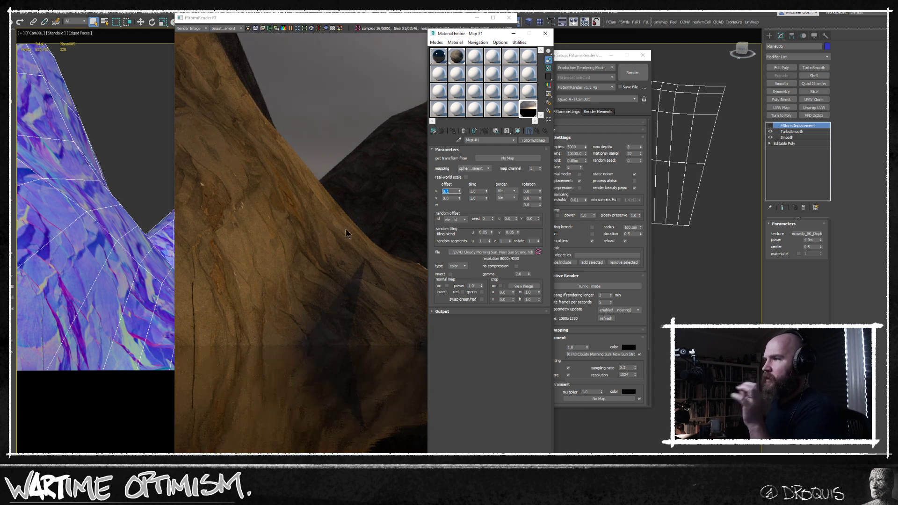
{"action": "left_click", "coordinate": [310, 253]}
{"action": "scroll", "coordinate": [311, 267], "scroll_direction": "down", "scroll_amount": 3}
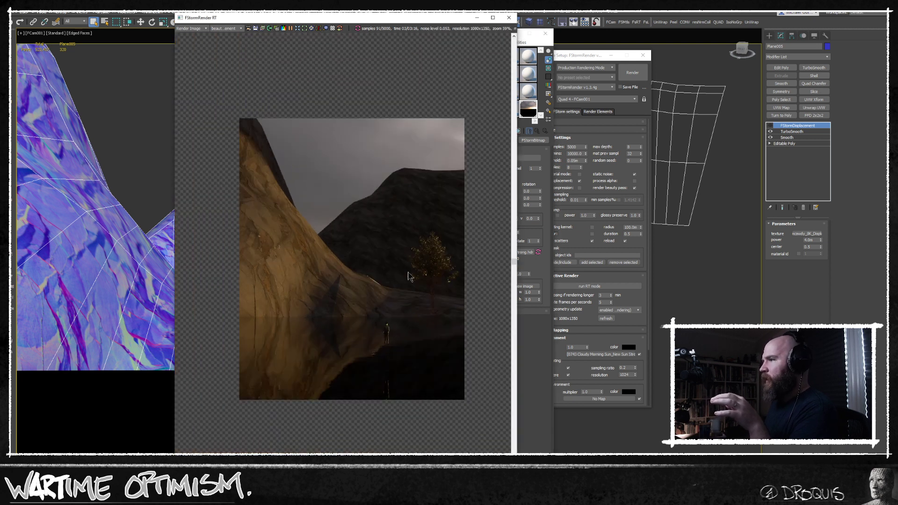
{"action": "scroll", "coordinate": [407, 277], "scroll_direction": "up", "scroll_amount": 3}
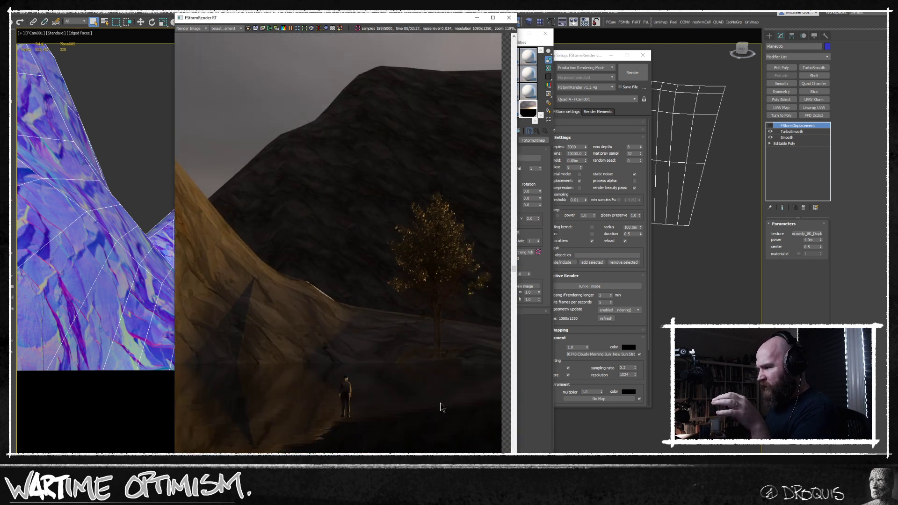
Set the kernel's ray threshold to 0.001 m
{"action": "left_click", "coordinate": [571, 158]}
{"action": "double_click", "coordinate": [575, 160]}
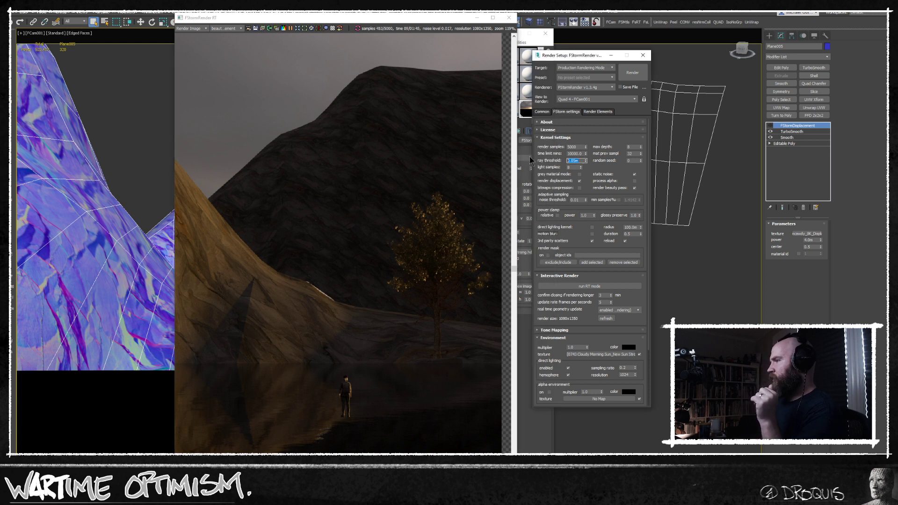
{"action": "type", "text": ".0.001"}
{"action": "key", "text": "Return"}
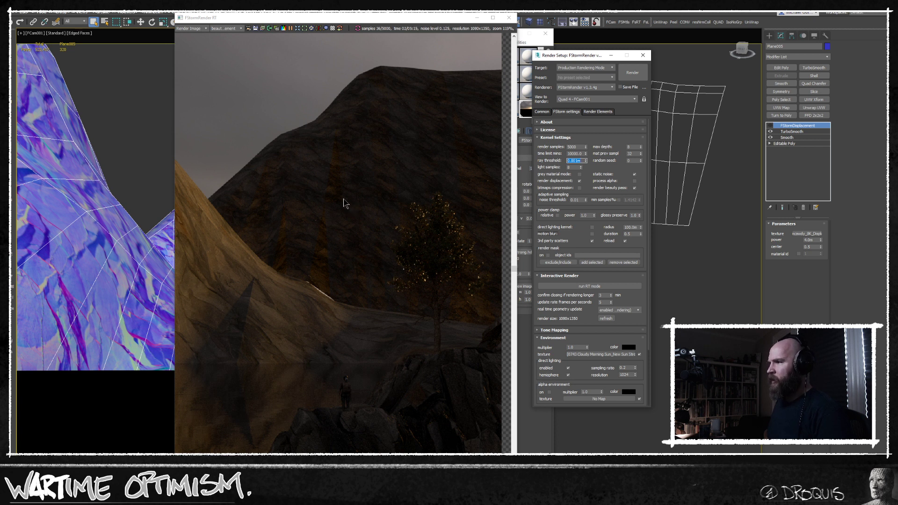
Add an FStormZDepth render element and display that channel in the real-time render
{"action": "left_click", "coordinate": [597, 112]}
{"action": "left_click", "coordinate": [547, 138]}
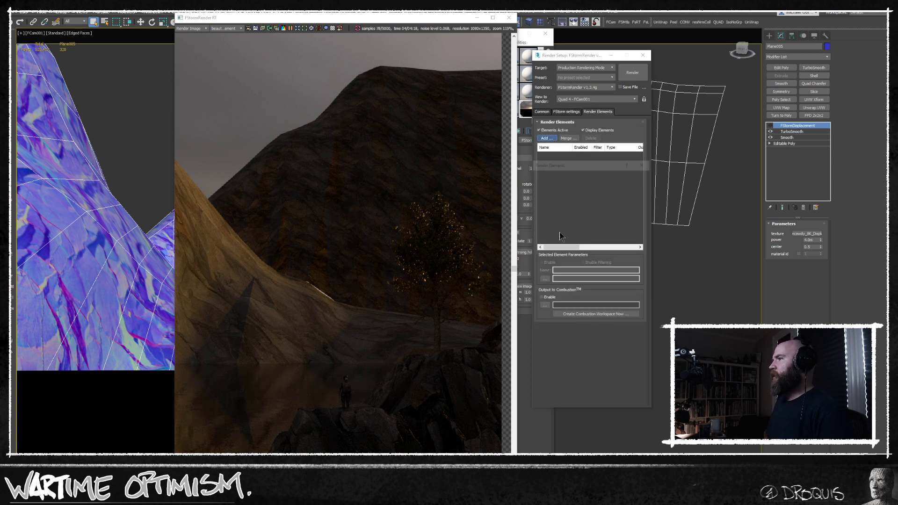
{"action": "double_click", "coordinate": [553, 262]}
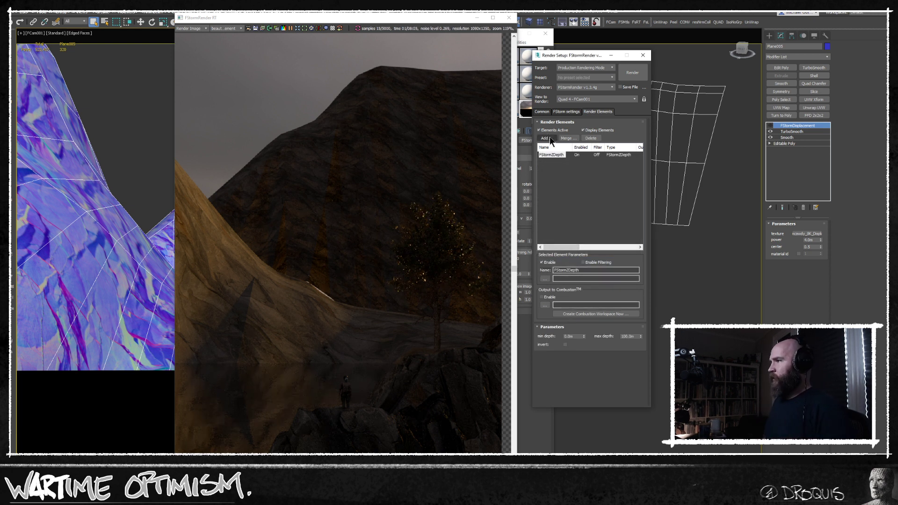
{"action": "left_click", "coordinate": [225, 28]}
{"action": "left_click", "coordinate": [218, 40]}
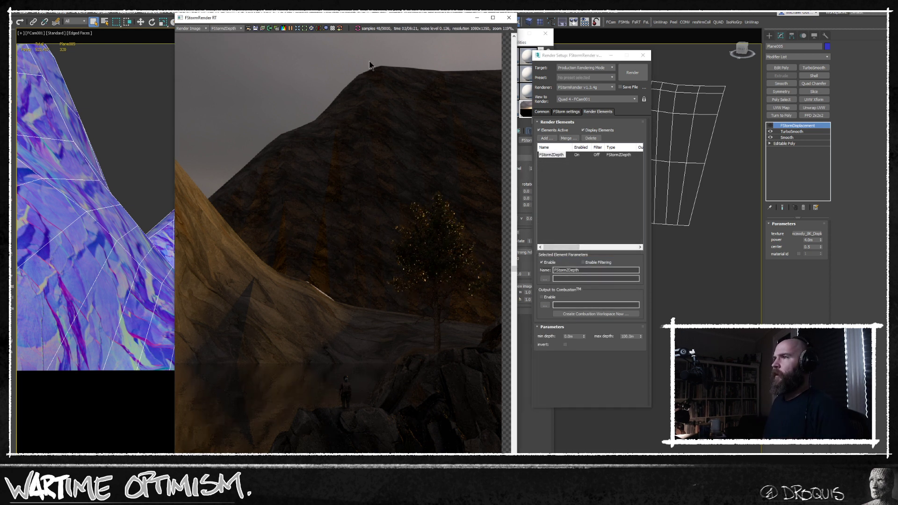
Set the z-depth element's max depth to 1000 m and view the whole depth image
{"action": "left_click", "coordinate": [627, 336]}
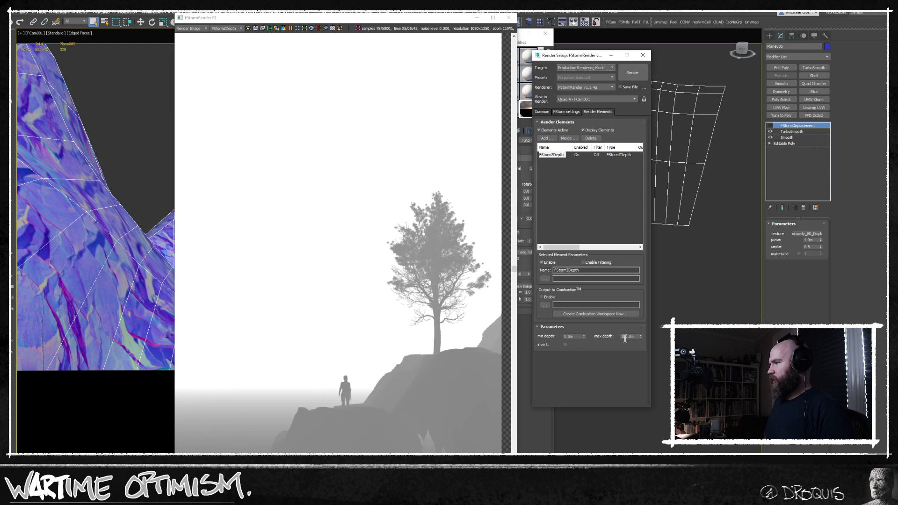
{"action": "left_click", "coordinate": [628, 337]}
{"action": "type", "text": "1000"}
{"action": "key", "text": "Return"}
{"action": "scroll", "coordinate": [366, 317], "scroll_direction": "down", "scroll_amount": 3}
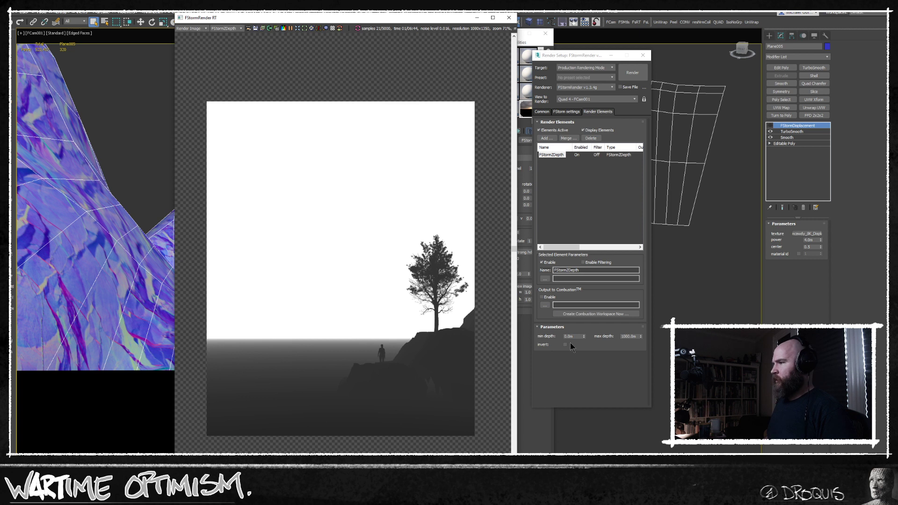
Raise the z-depth element's max depth to 20000 m and move the render window away from the Material Editor
{"action": "left_click", "coordinate": [623, 337]}
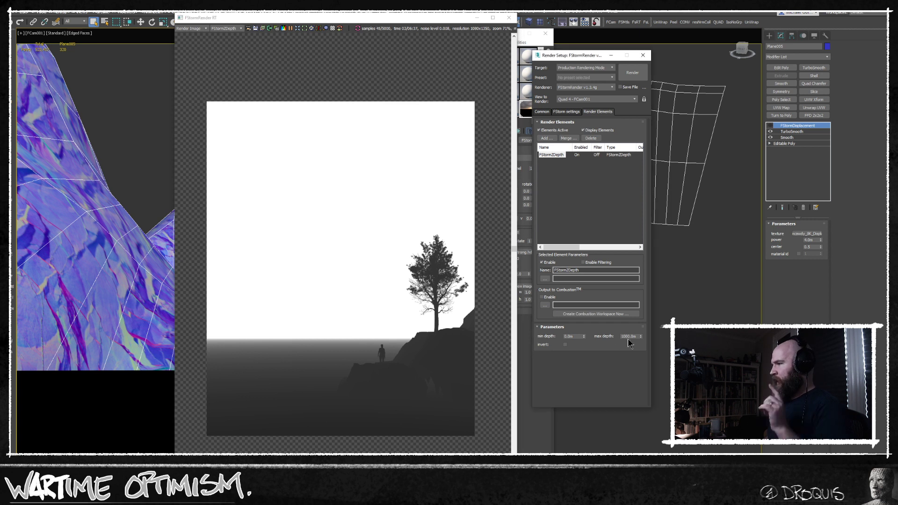
{"action": "double_click", "coordinate": [623, 337]}
{"action": "type", "text": "5000"}
{"action": "key", "text": "Return"}
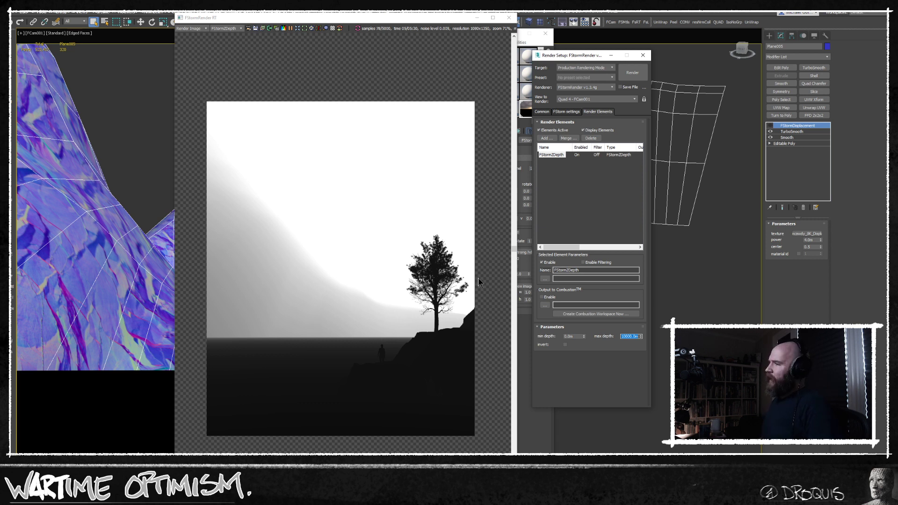
{"action": "left_click_drag", "start_coordinate": [410, 17], "coordinate": [319, 28]}
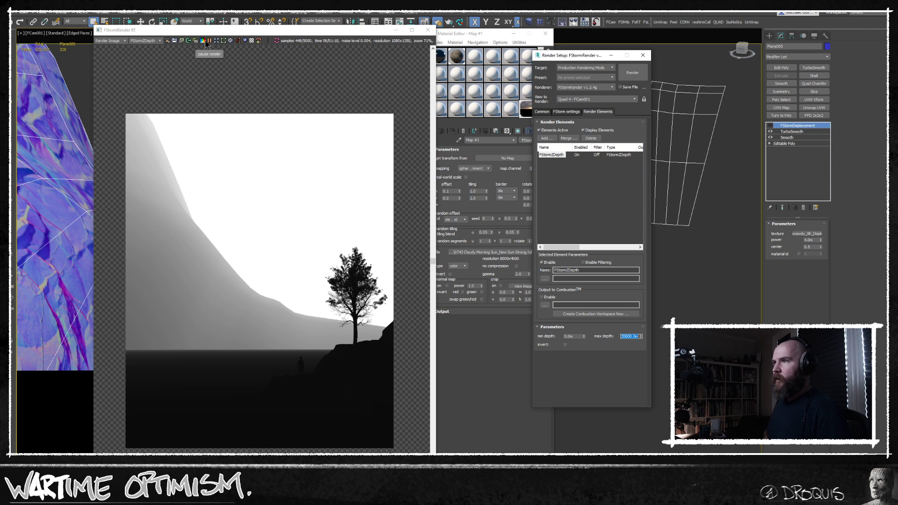
Switch the real-time render back to the beauty channel and show the FStorm kernel settings beside the Material Editor
{"action": "left_click", "coordinate": [158, 41]}
{"action": "left_click", "coordinate": [159, 48]}
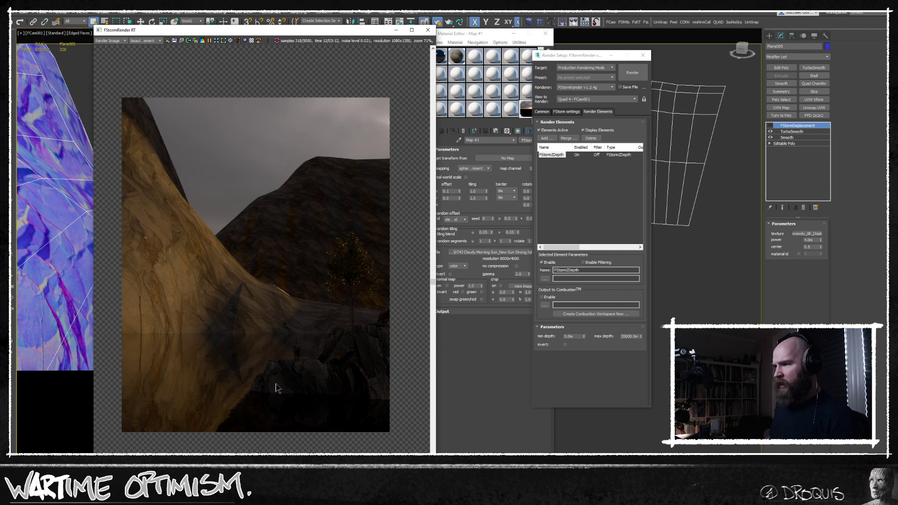
{"action": "scroll", "coordinate": [277, 387], "scroll_direction": "up", "scroll_amount": 2}
{"action": "left_click", "coordinate": [489, 257]}
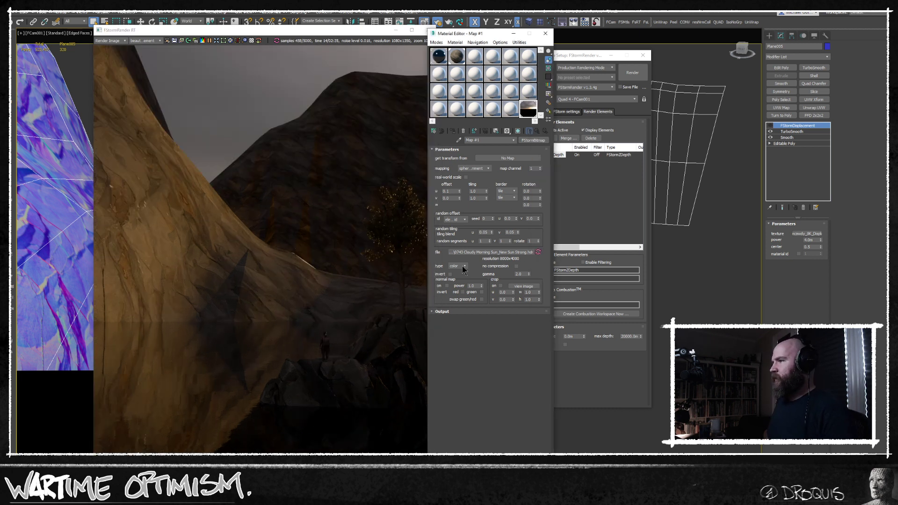
{"action": "left_click_drag", "start_coordinate": [577, 57], "coordinate": [608, 56]}
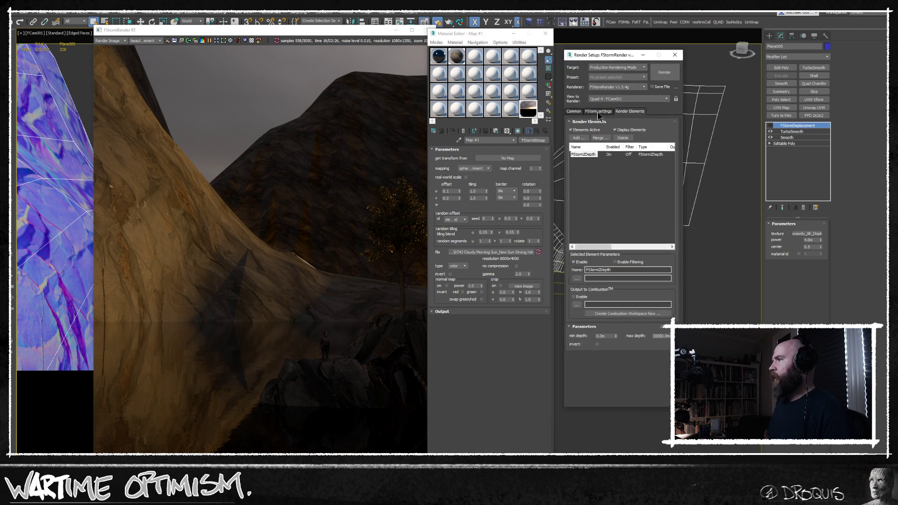
{"action": "left_click", "coordinate": [598, 112]}
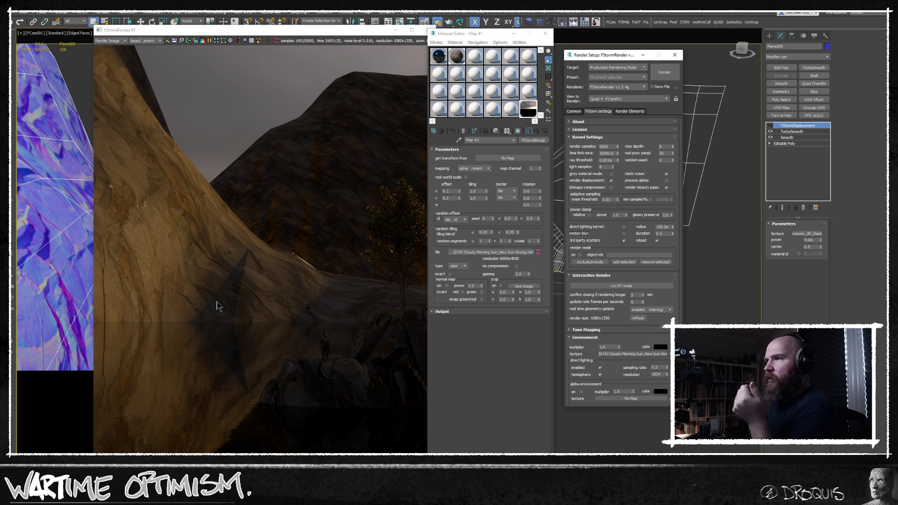
Raise the mountain plane's TurboSmooth iterations to 3 and check the smoother slopes in the render
{"action": "left_click", "coordinate": [69, 239]}
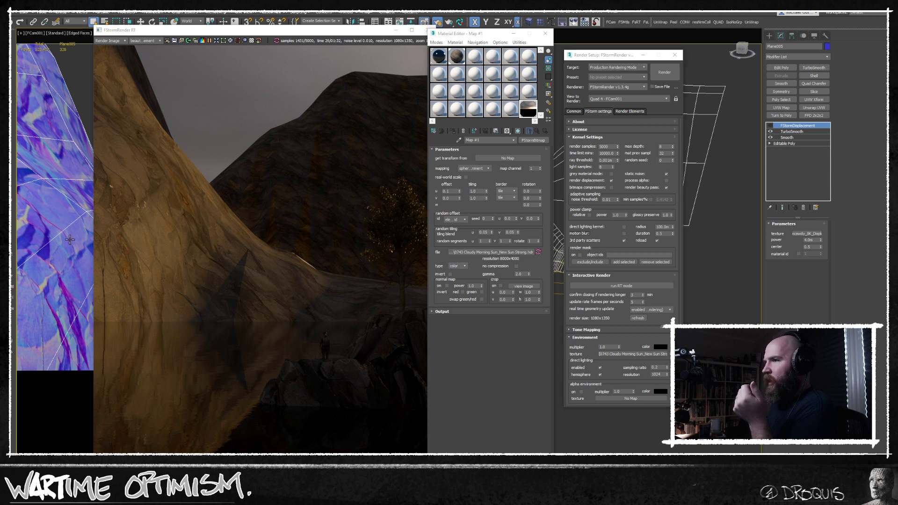
{"action": "left_click", "coordinate": [770, 137]}
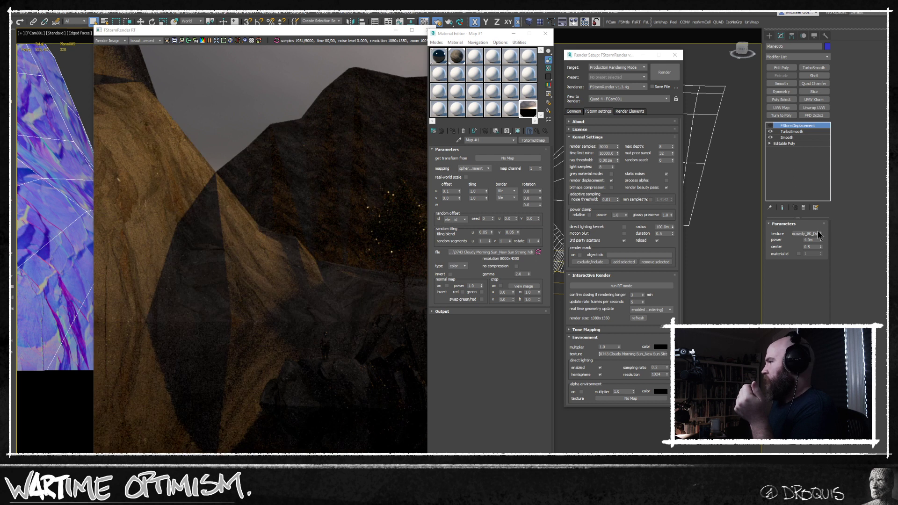
{"action": "left_click", "coordinate": [795, 132]}
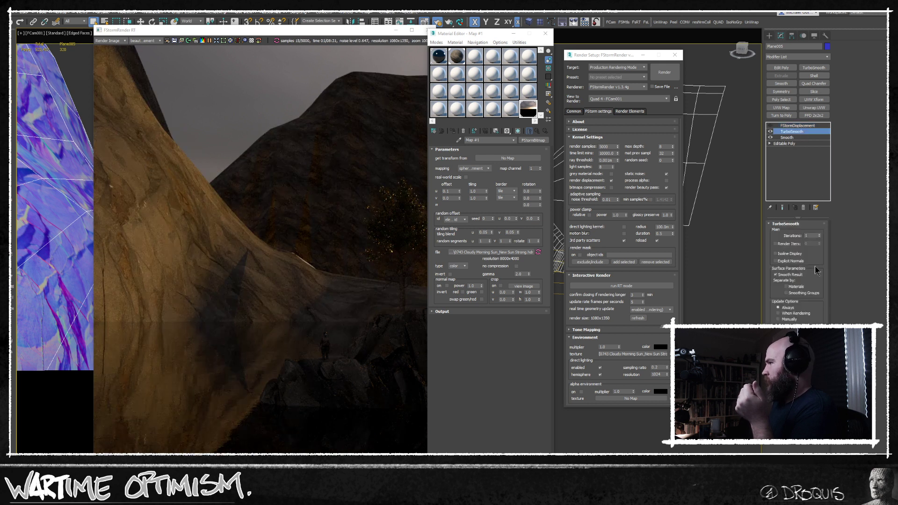
{"action": "left_click", "coordinate": [819, 234]}
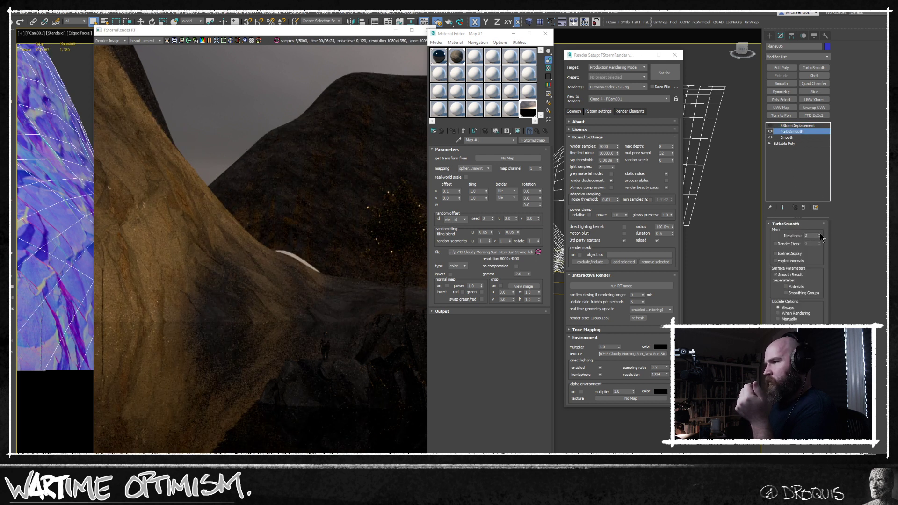
{"action": "left_click", "coordinate": [820, 234]}
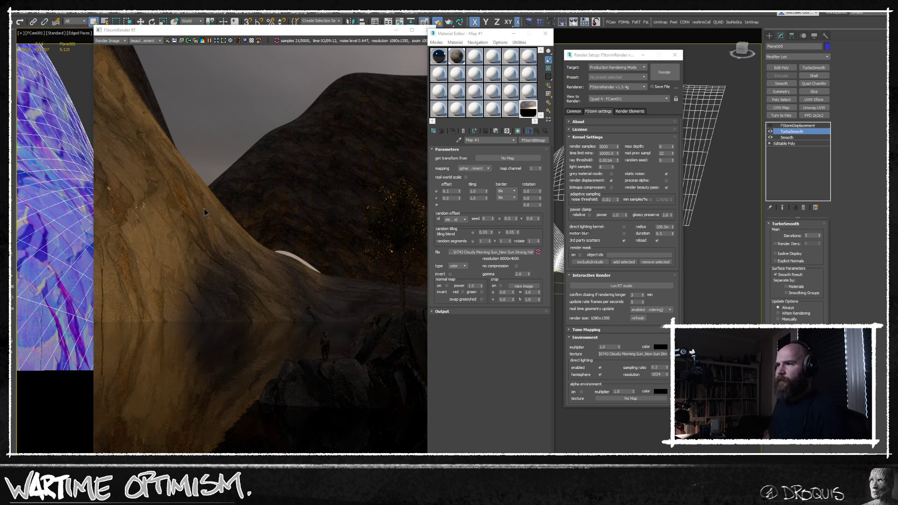
{"action": "left_click", "coordinate": [146, 217]}
{"action": "scroll", "coordinate": [142, 219], "scroll_direction": "up", "scroll_amount": 4}
{"action": "scroll", "coordinate": [153, 207], "scroll_direction": "down", "scroll_amount": 6}
{"action": "scroll", "coordinate": [239, 221], "scroll_direction": "down", "scroll_amount": 2}
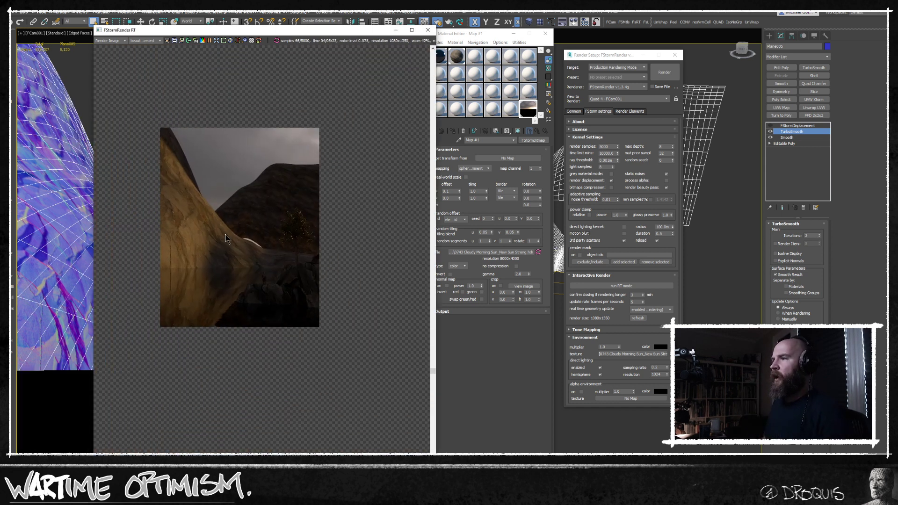
{"action": "scroll", "coordinate": [284, 246], "scroll_direction": "up", "scroll_amount": 2}
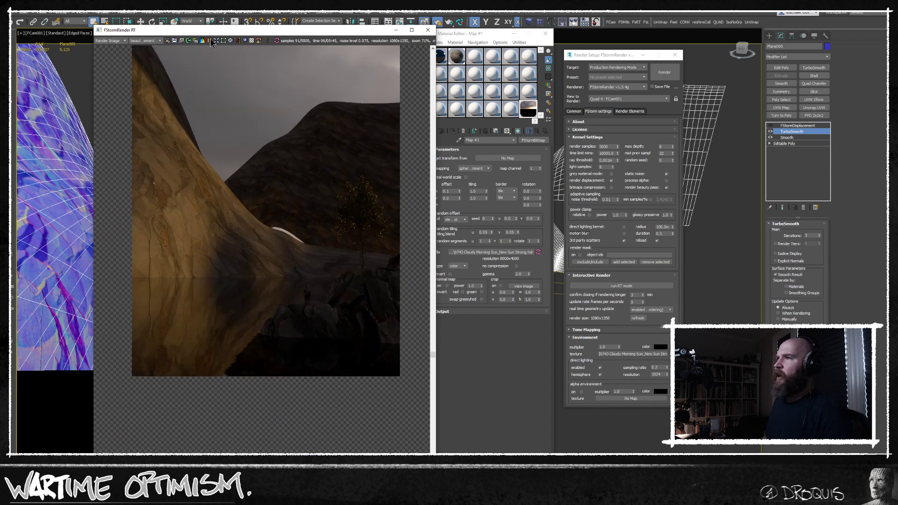
Move the render window off the viewports and close the Material Editor and Render Setup
{"action": "left_click_drag", "start_coordinate": [371, 35], "coordinate": [242, 154]}
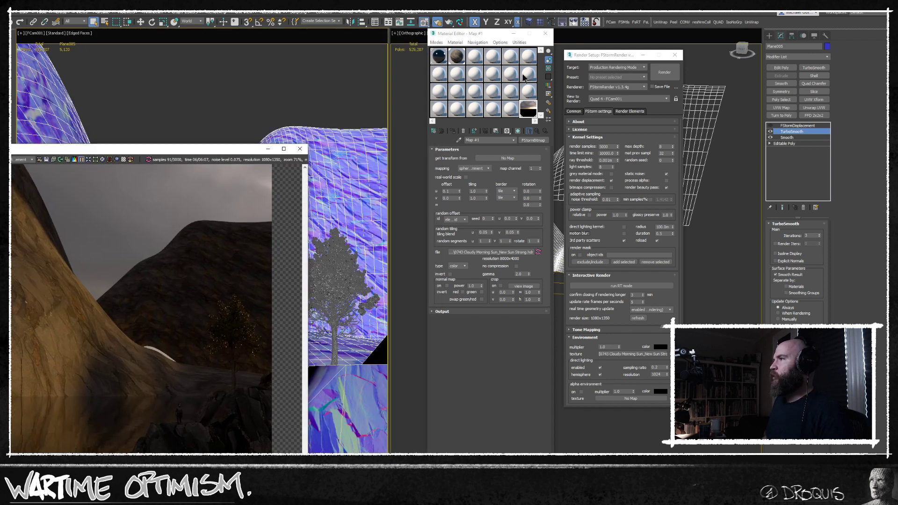
{"action": "left_click", "coordinate": [545, 33]}
{"action": "left_click", "coordinate": [674, 55]}
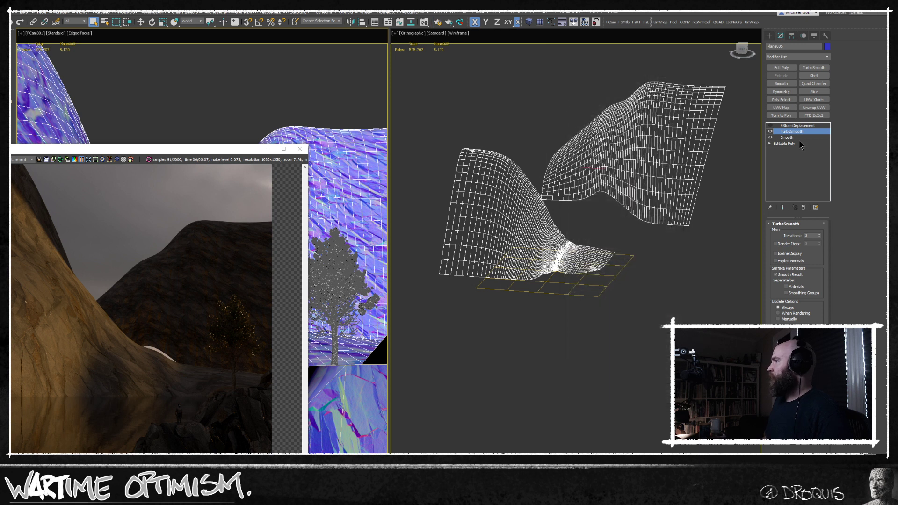
Lower the raised vertex on the far mountain's bottom edge vertically in the Editable Poly, then leave vertex editing and deselect the terrain
{"action": "left_click", "coordinate": [795, 143]}
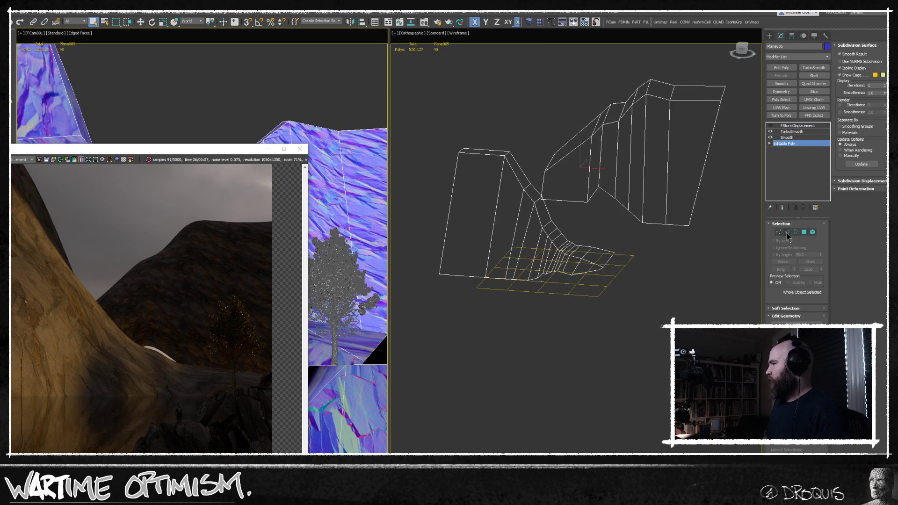
{"action": "left_click", "coordinate": [787, 233]}
{"action": "left_click", "coordinate": [779, 233]}
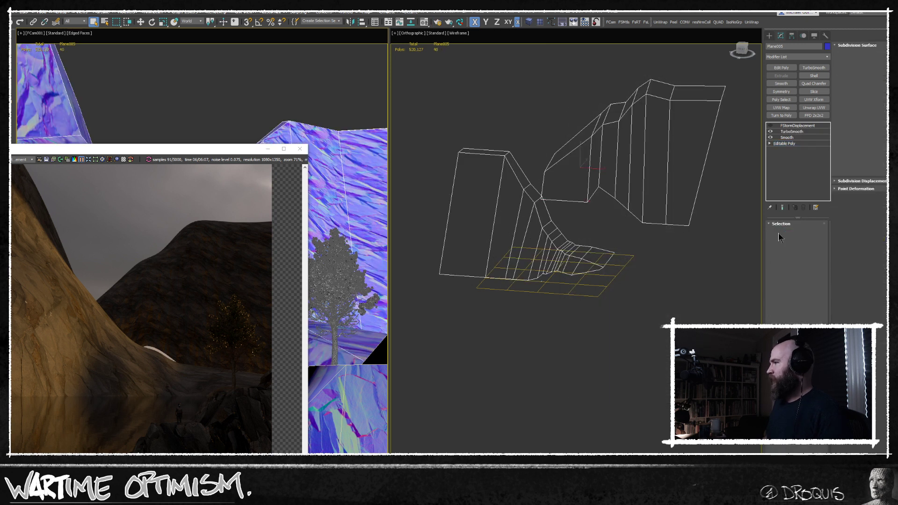
{"action": "left_click", "coordinate": [599, 186]}
{"action": "key", "text": "w"}
{"action": "left_click_drag", "start_coordinate": [597, 161], "coordinate": [597, 179]}
{"action": "scroll", "coordinate": [598, 208], "scroll_direction": "up", "scroll_amount": 5}
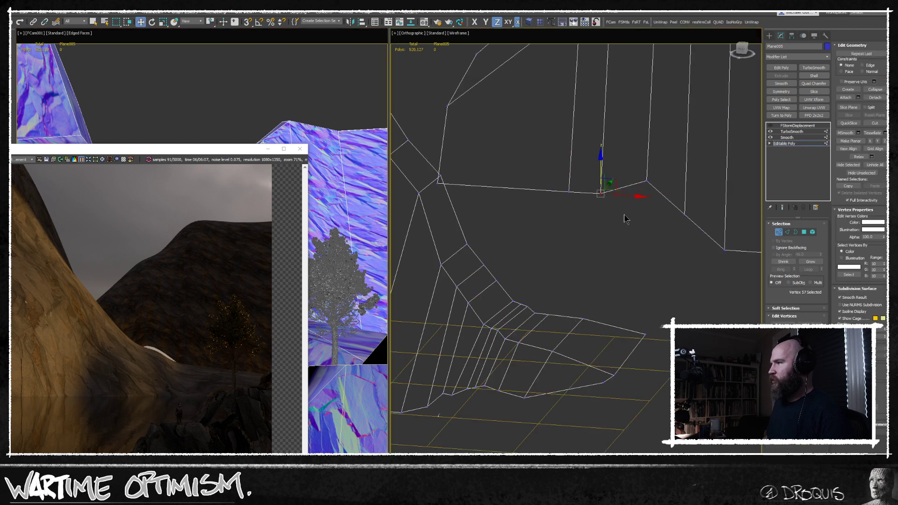
{"action": "left_click", "coordinate": [600, 219]}
{"action": "left_click", "coordinate": [779, 233]}
{"action": "middle_click_drag", "start_coordinate": [620, 247], "coordinate": [645, 217]}
{"action": "left_click", "coordinate": [646, 217]}
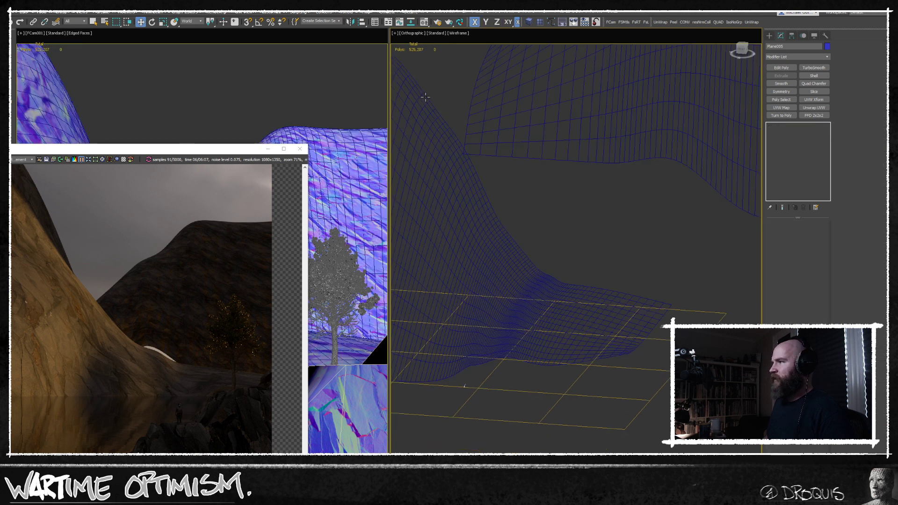
Bring the whole render back into view and examine the gap where the near slope meets the distant mountain
{"action": "left_click_drag", "start_coordinate": [246, 148], "coordinate": [308, 35]}
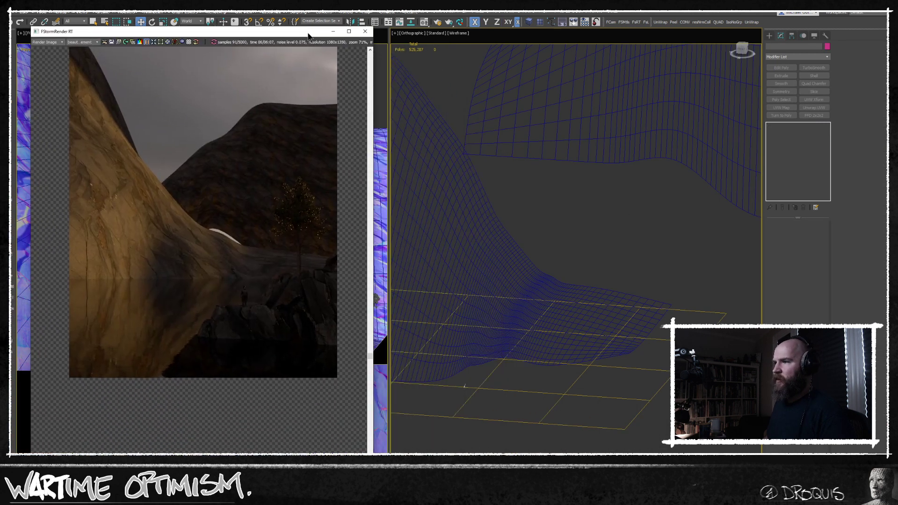
{"action": "scroll", "coordinate": [274, 221], "scroll_direction": "down", "scroll_amount": 1}
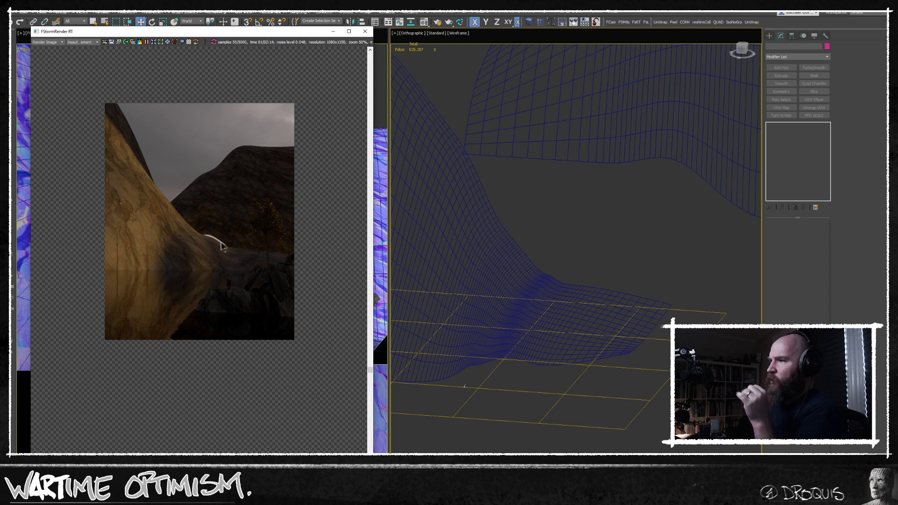
{"action": "middle_click_drag", "start_coordinate": [200, 254], "coordinate": [205, 268]}
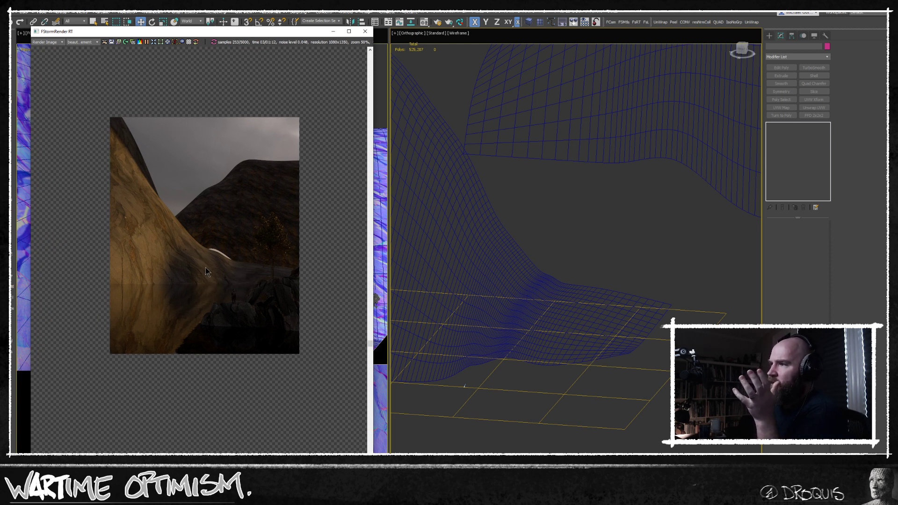
{"action": "scroll", "coordinate": [197, 252], "scroll_direction": "up", "scroll_amount": 1}
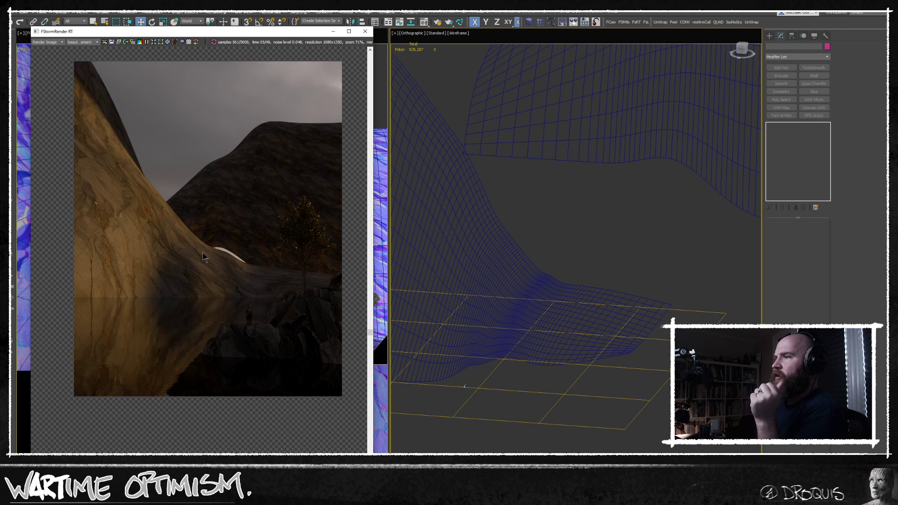
{"action": "left_click", "coordinate": [376, 82]}
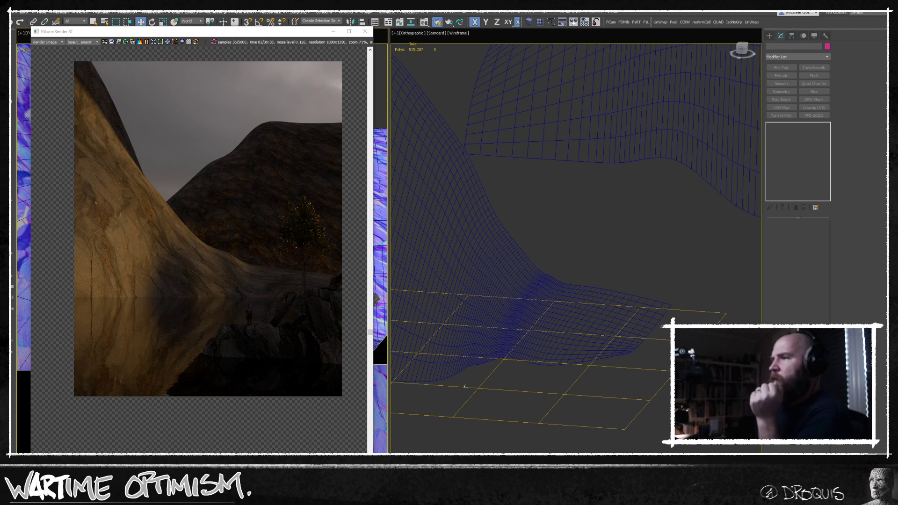
Enable the atmosphere in the FStorm environment settings and set its scattering color to black
{"action": "key", "text": "F10"}
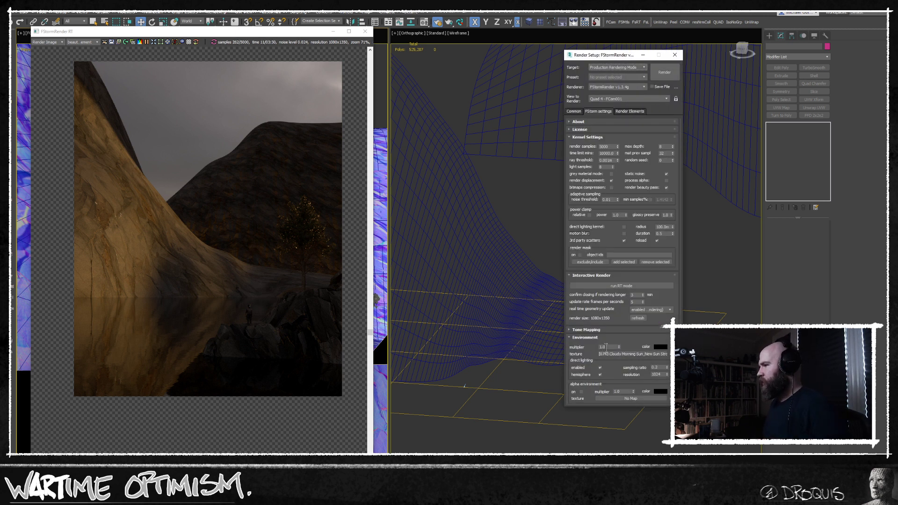
{"action": "scroll", "coordinate": [591, 382], "scroll_direction": "down", "scroll_amount": 3}
{"action": "left_click", "coordinate": [582, 345]}
{"action": "left_click", "coordinate": [660, 351]}
{"action": "left_click_drag", "start_coordinate": [529, 231], "coordinate": [529, 164]}
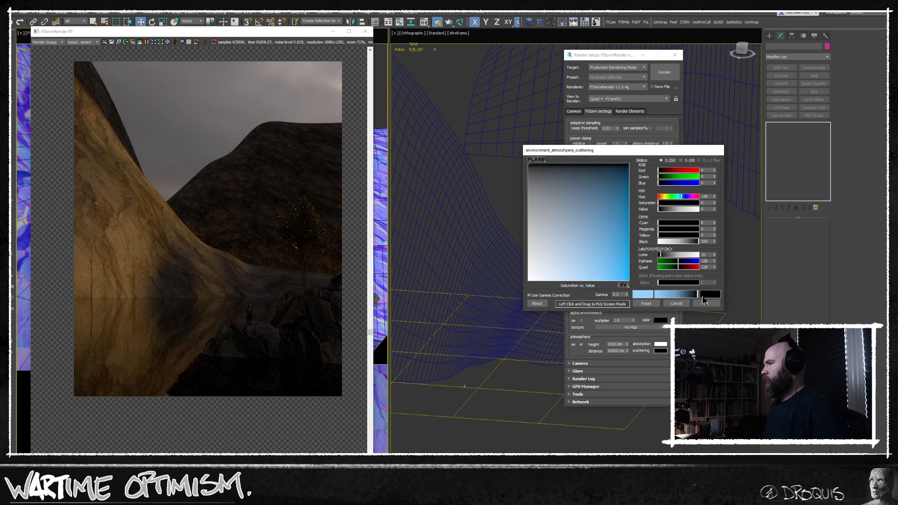
{"action": "left_click", "coordinate": [708, 304]}
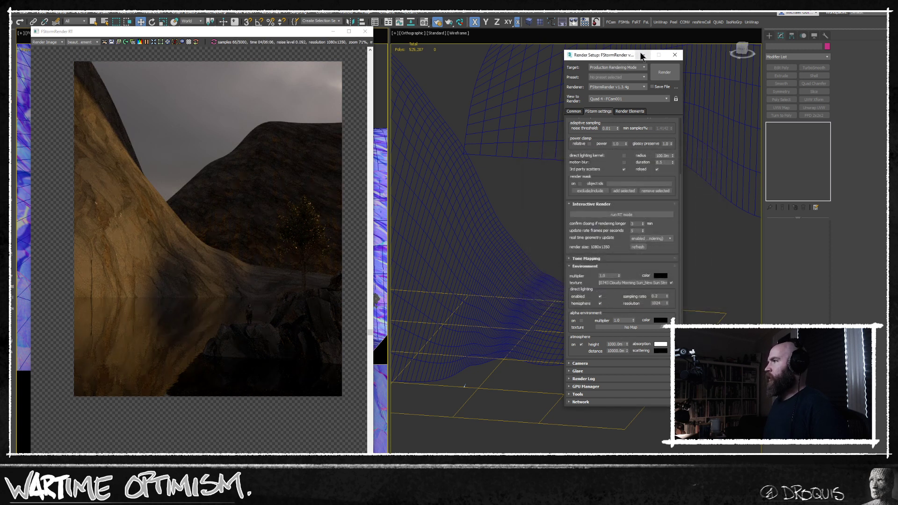
Set both the atmosphere's height and its distance to 300 m
{"action": "double_click", "coordinate": [613, 343]}
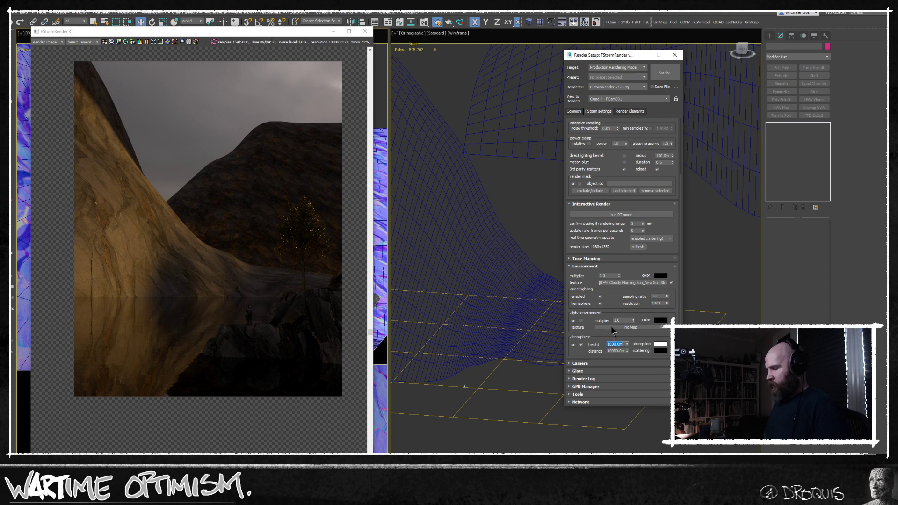
{"action": "type", "text": "300"}
{"action": "key", "text": "Tab"}
{"action": "type", "text": "300"}
{"action": "key", "text": "Tab"}
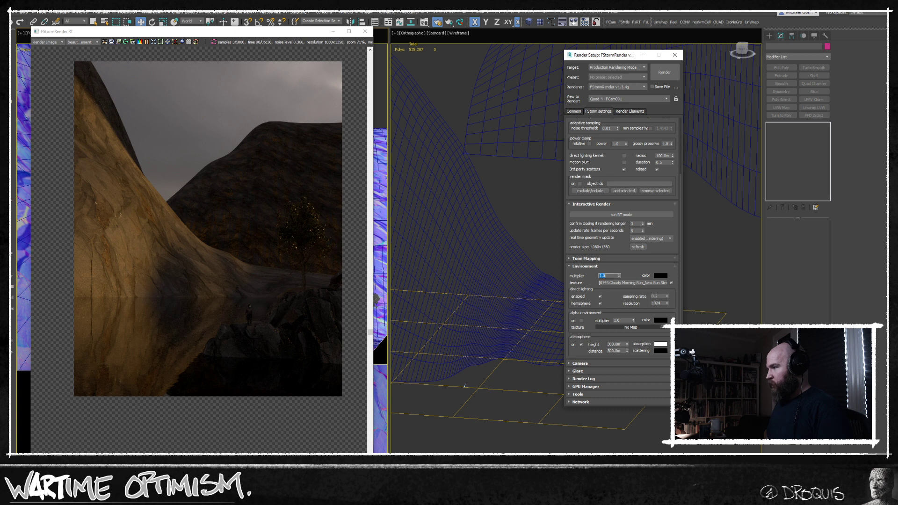
Change the atmosphere's scattering color to light grey and set its distance to 600 m
{"action": "left_click", "coordinate": [660, 351]}
{"action": "left_click_drag", "start_coordinate": [537, 250], "coordinate": [511, 230]}
{"action": "left_click", "coordinate": [707, 304]}
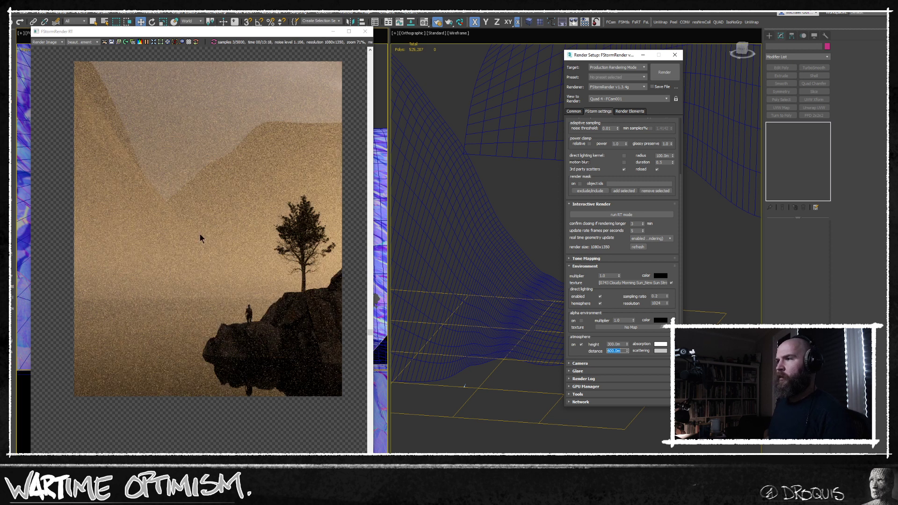
{"action": "middle_click_drag", "start_coordinate": [204, 238], "coordinate": [203, 256]}
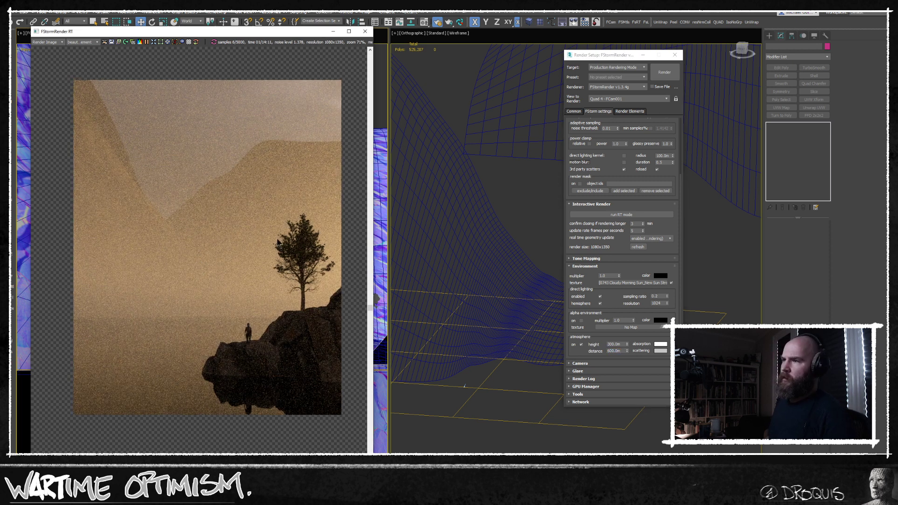
Try an atmosphere height of 50 m, settle on 600 m, and set the atmosphere distance to 3000 m
{"action": "left_click", "coordinate": [611, 345]}
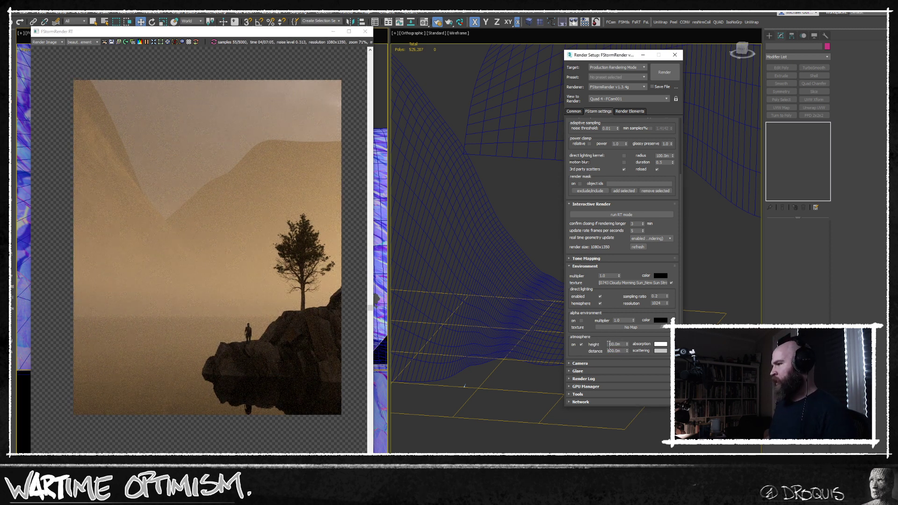
{"action": "type", "text": "50"}
{"action": "key", "text": "Return"}
{"action": "type", "text": "600"}
{"action": "key", "text": "Return"}
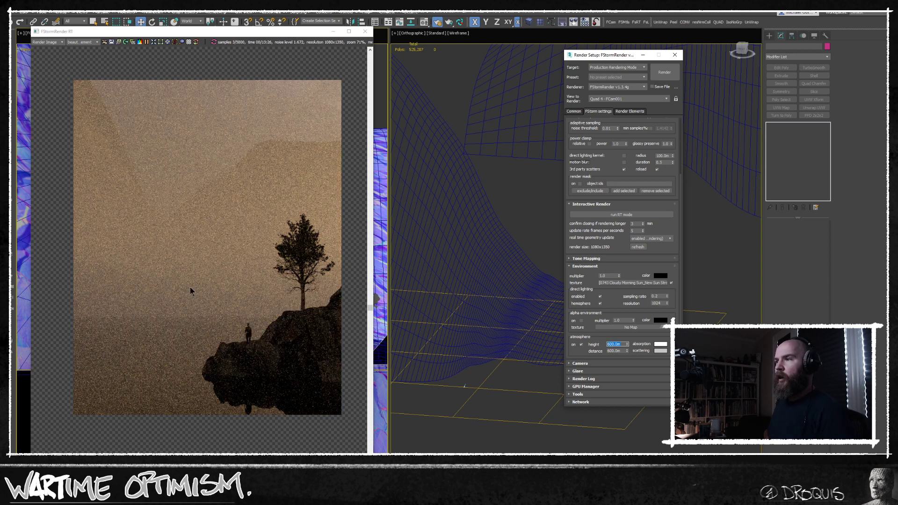
{"action": "left_click", "coordinate": [608, 351]}
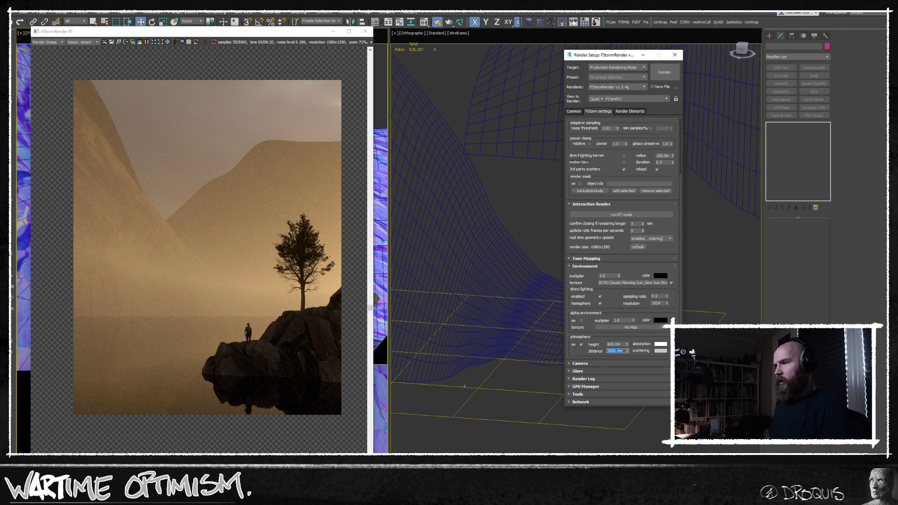
Show the render's tone mapping settings and set vignetting to 4.0 and contrast to 0.0
{"action": "left_click", "coordinate": [141, 43]}
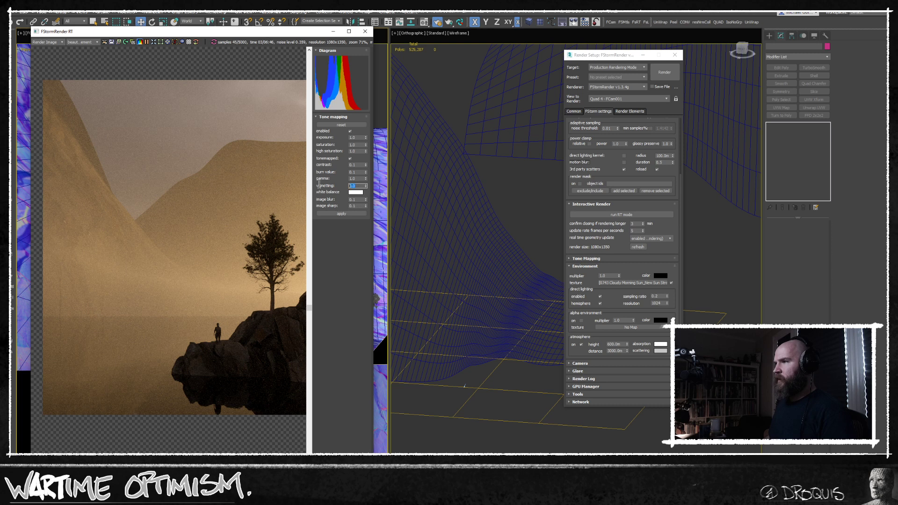
{"action": "type", "text": "4"}
{"action": "key", "text": "Return"}
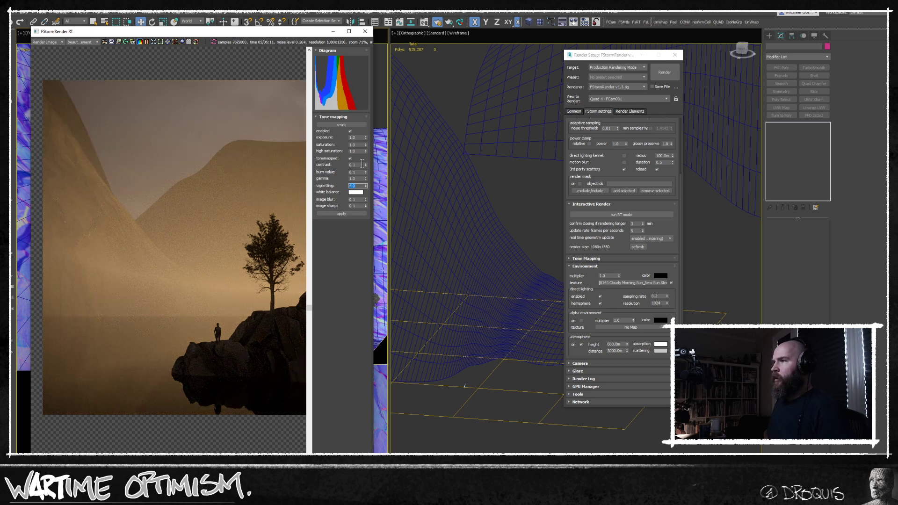
{"action": "middle_click_drag", "start_coordinate": [175, 243], "coordinate": [167, 282]}
{"action": "middle_click_drag", "start_coordinate": [232, 382], "coordinate": [220, 386]}
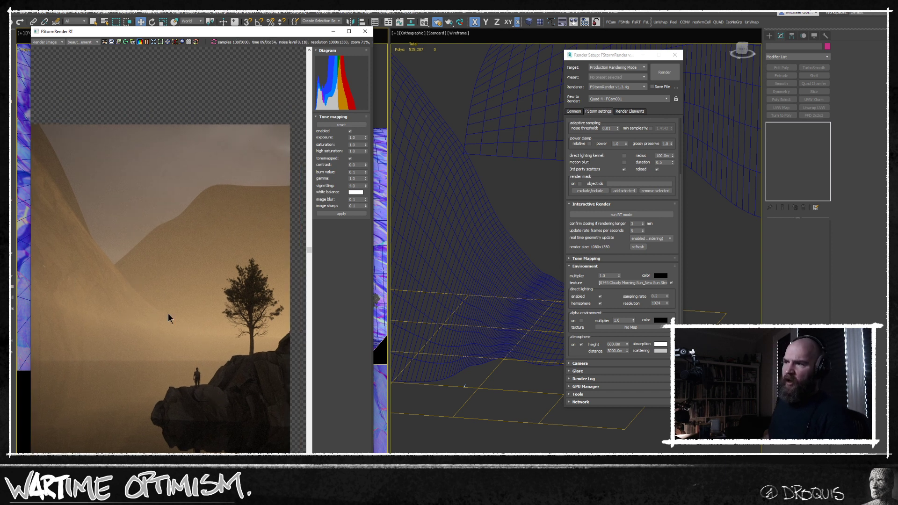
Close the render setup and select the pine tree on the foreground rock in a top view
{"action": "middle_click_drag", "start_coordinate": [169, 318], "coordinate": [160, 293]}
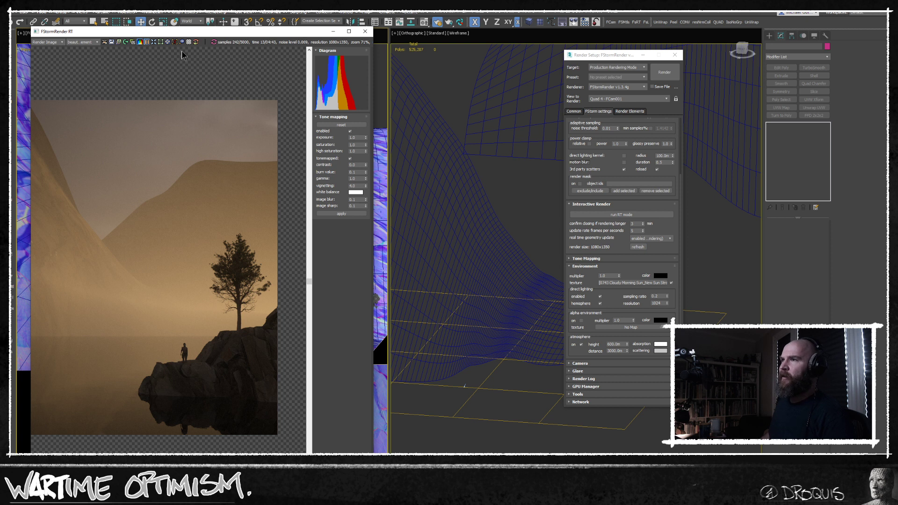
{"action": "left_click", "coordinate": [675, 55]}
{"action": "key", "text": "t"}
{"action": "middle_click_drag", "start_coordinate": [586, 224], "coordinate": [576, 192]}
{"action": "scroll", "coordinate": [580, 195], "scroll_direction": "down", "scroll_amount": 4}
{"action": "scroll", "coordinate": [545, 244], "scroll_direction": "up", "scroll_amount": 4}
{"action": "scroll", "coordinate": [705, 215], "scroll_direction": "up", "scroll_amount": 1}
{"action": "middle_click_drag", "start_coordinate": [695, 219], "coordinate": [617, 311]}
{"action": "scroll", "coordinate": [647, 229], "scroll_direction": "up", "scroll_amount": 4}
{"action": "scroll", "coordinate": [652, 230], "scroll_direction": "down", "scroll_amount": 2}
{"action": "scroll", "coordinate": [640, 324], "scroll_direction": "up", "scroll_amount": 3}
{"action": "scroll", "coordinate": [596, 341], "scroll_direction": "up", "scroll_amount": 4}
{"action": "scroll", "coordinate": [594, 304], "scroll_direction": "up", "scroll_amount": 5}
{"action": "left_click", "coordinate": [605, 212]}
{"action": "middle_click_drag", "start_coordinate": [604, 212], "coordinate": [556, 322]}
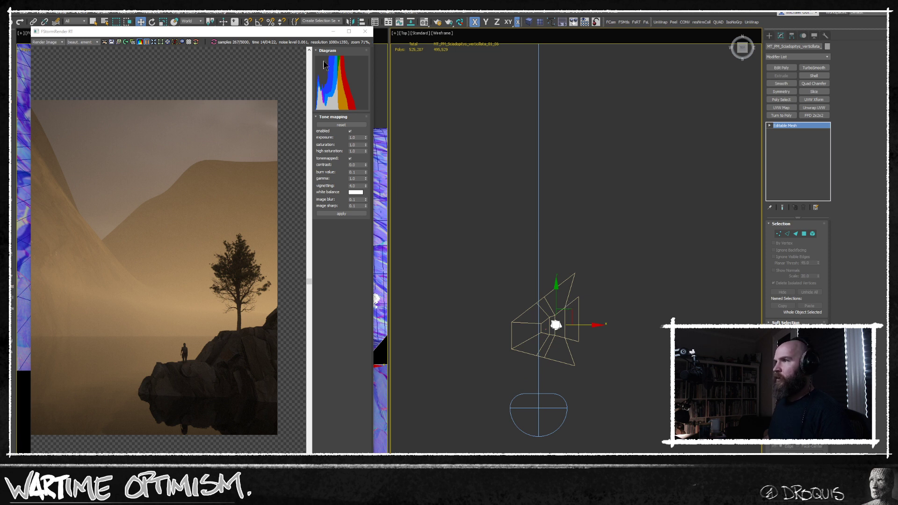
Minimize the render window and check the selected tree's FStorm object properties
{"action": "left_click", "coordinate": [334, 31]}
{"action": "right_click", "coordinate": [543, 309]}
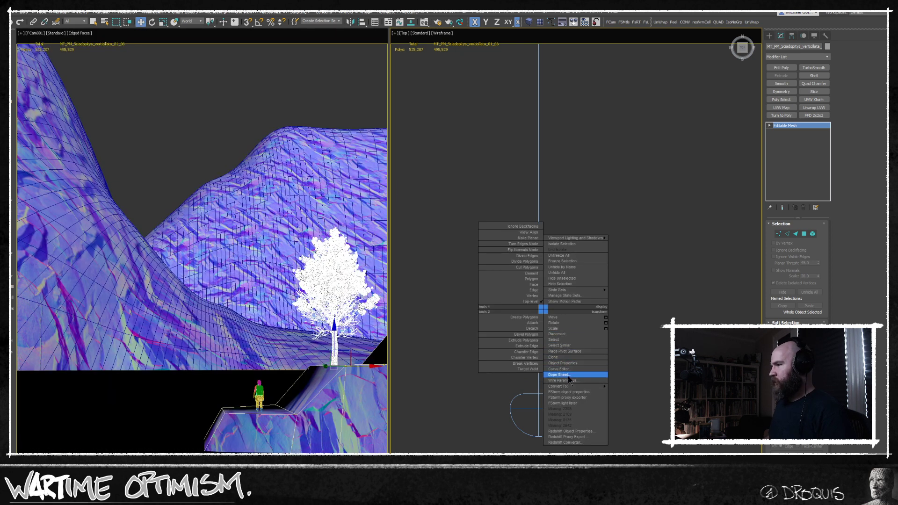
{"action": "left_click", "coordinate": [567, 393]}
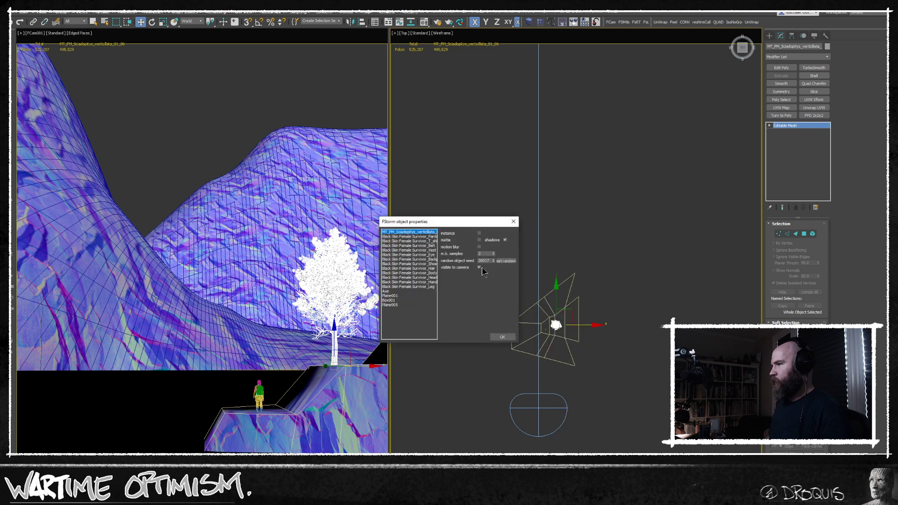
{"action": "left_click", "coordinate": [501, 336]}
Make one independent copy of the tree behind the original and lower the copy in the front view
{"action": "scroll", "coordinate": [569, 332], "scroll_direction": "up", "scroll_amount": 7}
{"action": "mouse_move", "coordinate": [524, 289]}
{"action": "left_mouse_down", "text": "shift"}
{"action": "mouse_move", "coordinate": [545, 179]}
{"action": "mouse_move", "coordinate": [577, 133]}
{"action": "mouse_move", "coordinate": [596, 134]}
{"action": "left_mouse_up", "text": "shift"}
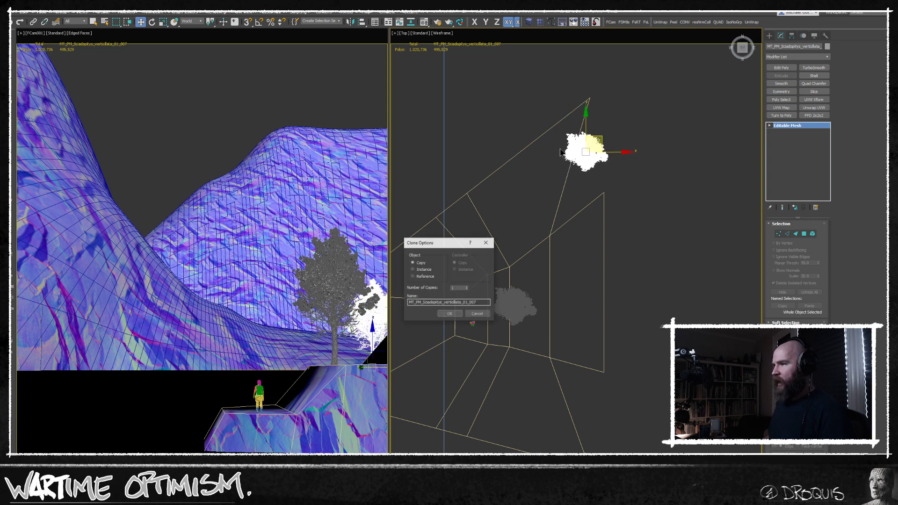
{"action": "left_click", "coordinate": [449, 314]}
{"action": "key", "text": "f"}
{"action": "scroll", "coordinate": [616, 241], "scroll_direction": "up", "scroll_amount": 3}
{"action": "left_click_drag", "start_coordinate": [616, 240], "coordinate": [614, 254]}
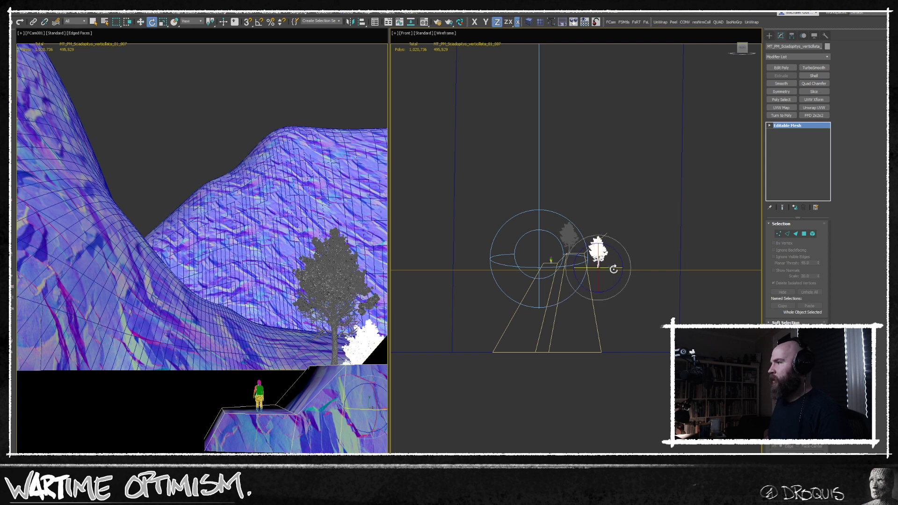
Copy the lowered tree upward as a third tree and move it farther from the camera in the top view
{"action": "mouse_move", "coordinate": [611, 253]}
{"action": "left_mouse_down", "text": "shift"}
{"action": "mouse_move", "coordinate": [619, 214]}
{"action": "mouse_move", "coordinate": [619, 224]}
{"action": "left_mouse_up", "text": "shift"}
{"action": "key", "text": "Return"}
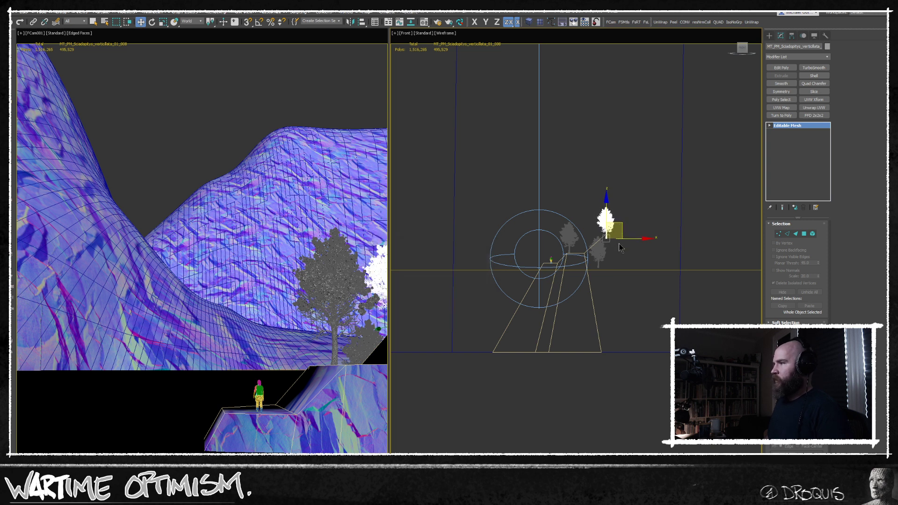
{"action": "key", "text": "t"}
{"action": "key", "text": "z"}
{"action": "scroll", "coordinate": [573, 323], "scroll_direction": "down", "scroll_amount": 2}
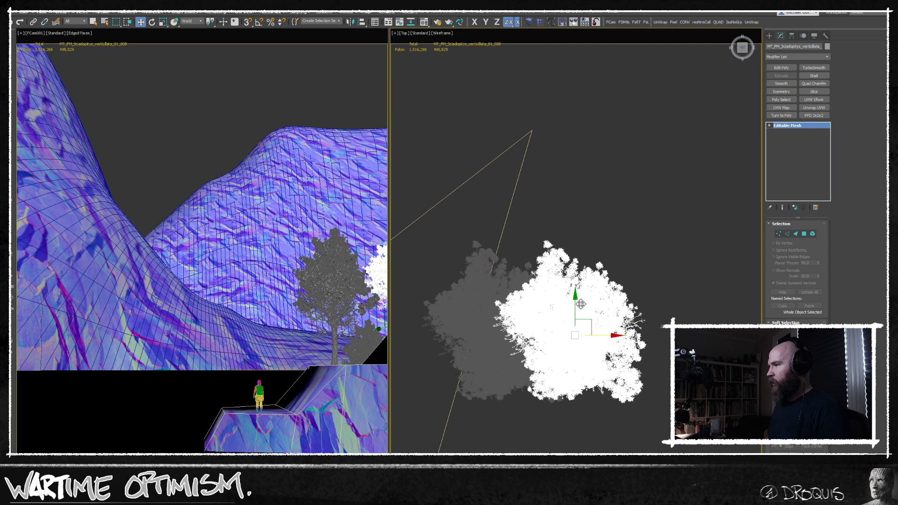
{"action": "left_click_drag", "start_coordinate": [571, 299], "coordinate": [569, 200]}
{"action": "key", "text": "q"}
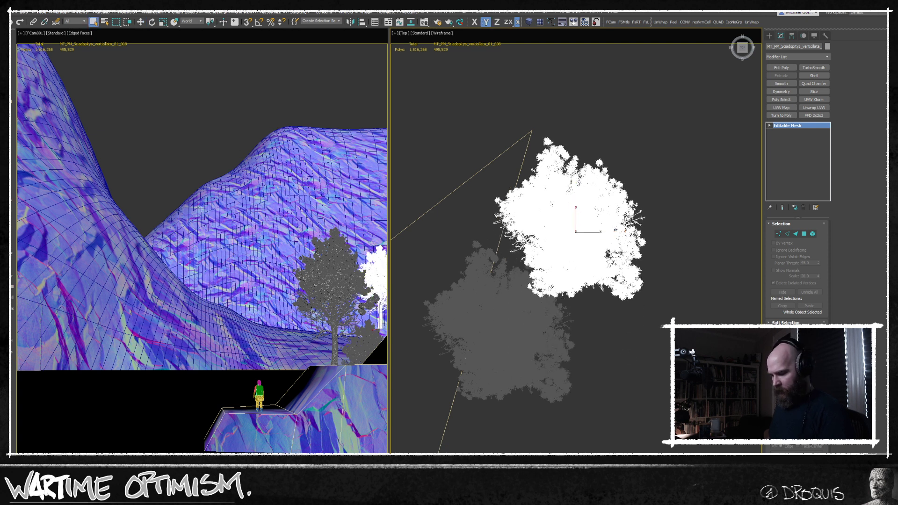
Bring back the render to check the figure's feet, then raise the standing figure slightly above the rock
{"action": "key", "text": "alt+Tab"}
{"action": "scroll", "coordinate": [173, 366], "scroll_direction": "up", "scroll_amount": 3}
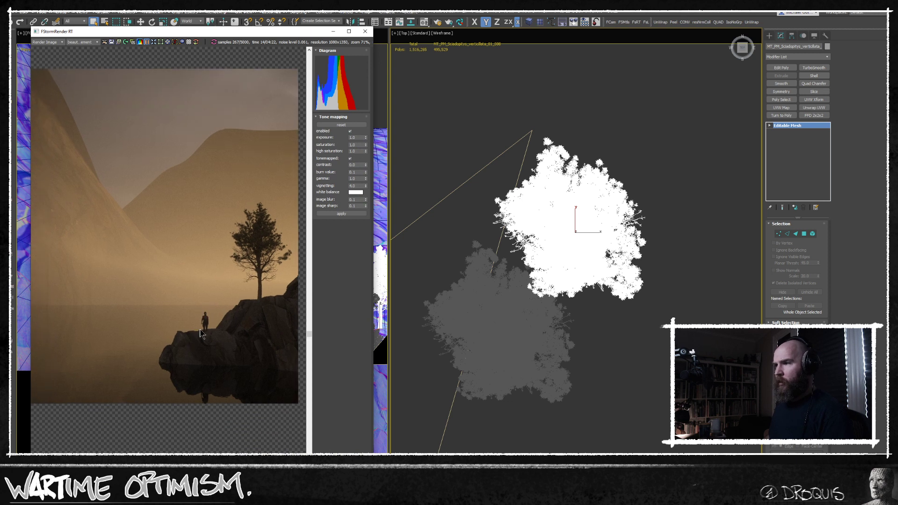
{"action": "scroll", "coordinate": [201, 333], "scroll_direction": "up", "scroll_amount": 3}
{"action": "middle_click_drag", "start_coordinate": [486, 295], "coordinate": [545, 302]}
{"action": "scroll", "coordinate": [578, 297], "scroll_direction": "down", "scroll_amount": 5}
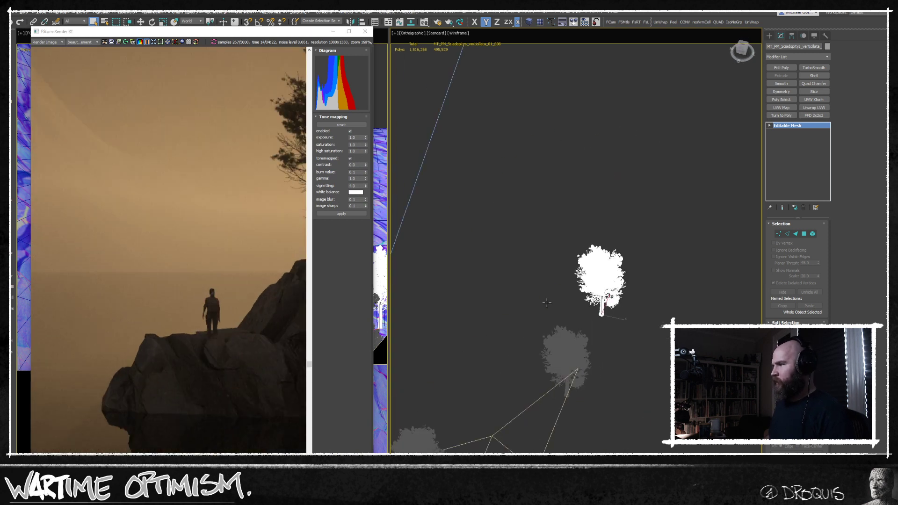
{"action": "middle_click_drag", "start_coordinate": [439, 400], "coordinate": [570, 270]}
{"action": "scroll", "coordinate": [571, 271], "scroll_direction": "down", "scroll_amount": 3}
{"action": "middle_click_drag", "start_coordinate": [494, 388], "coordinate": [548, 283]}
{"action": "scroll", "coordinate": [548, 282], "scroll_direction": "down", "scroll_amount": 3}
{"action": "scroll", "coordinate": [580, 245], "scroll_direction": "up", "scroll_amount": 7}
{"action": "scroll", "coordinate": [487, 226], "scroll_direction": "up", "scroll_amount": 6}
{"action": "left_click", "coordinate": [584, 253]}
{"action": "key", "text": "w"}
{"action": "left_click", "coordinate": [591, 233]}
{"action": "left_click_drag", "start_coordinate": [592, 233], "coordinate": [590, 224]}
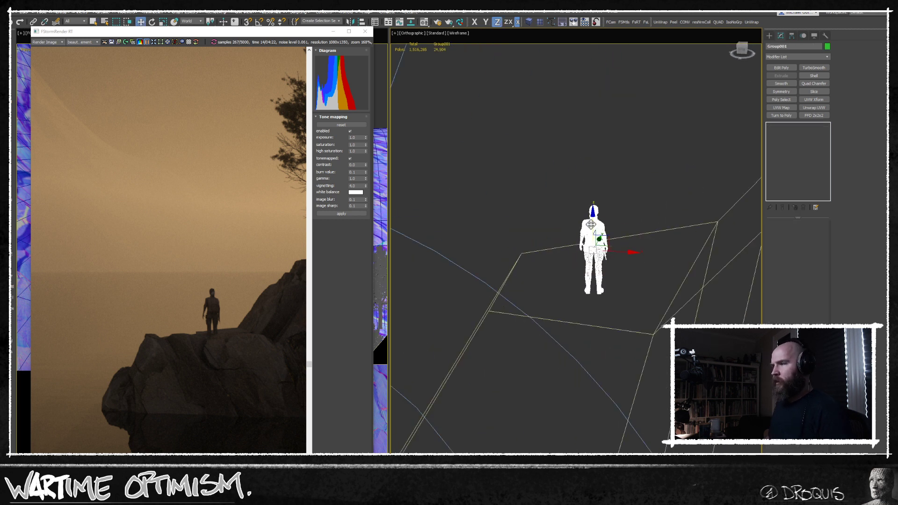
Examine the figure's footing in front and top views and compare it with the close-up and full render
{"action": "key", "text": "z"}
{"action": "key", "text": "f"}
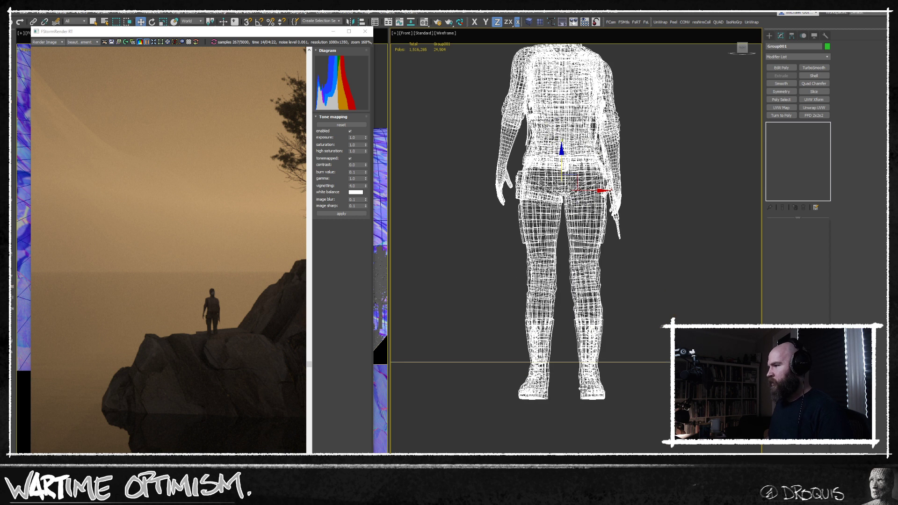
{"action": "scroll", "coordinate": [223, 330], "scroll_direction": "up", "scroll_amount": 4}
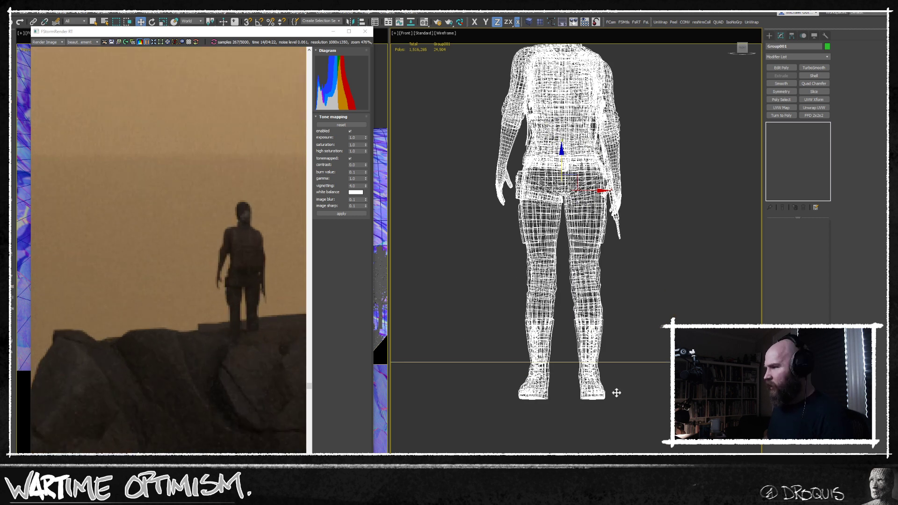
{"action": "middle_click_drag", "start_coordinate": [592, 395], "coordinate": [574, 333]}
{"action": "key", "text": "t"}
{"action": "scroll", "coordinate": [571, 281], "scroll_direction": "down", "scroll_amount": 5}
{"action": "middle_click_drag", "start_coordinate": [569, 235], "coordinate": [571, 324]}
{"action": "key", "text": "e"}
{"action": "key", "text": "w"}
{"action": "scroll", "coordinate": [603, 328], "scroll_direction": "down", "scroll_amount": 5}
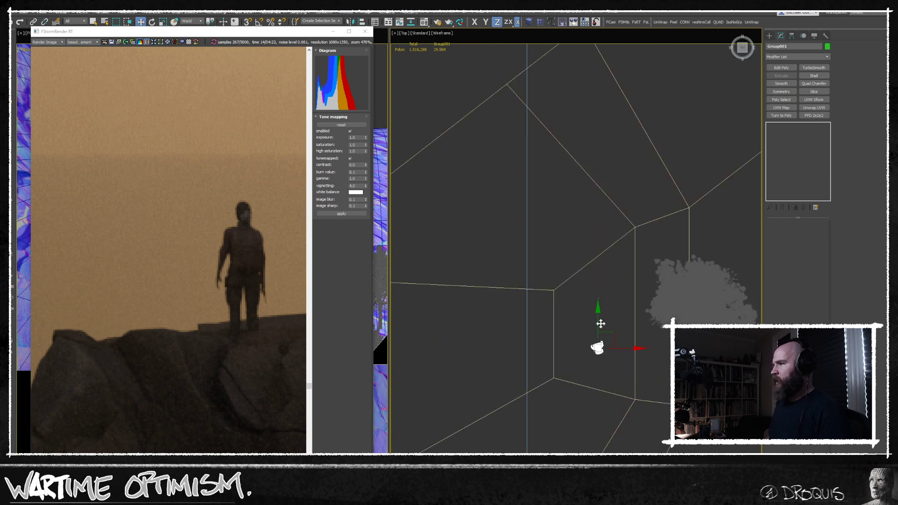
{"action": "scroll", "coordinate": [203, 305], "scroll_direction": "down", "scroll_amount": 6}
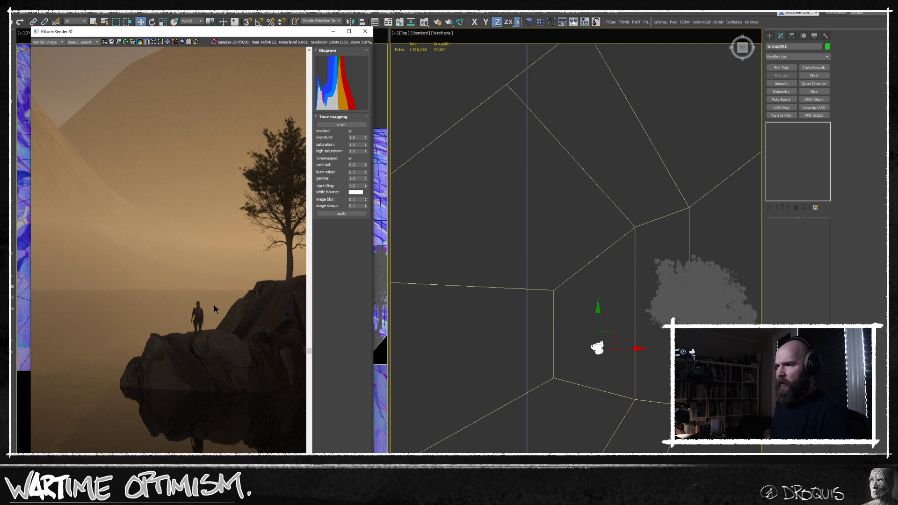
{"action": "scroll", "coordinate": [217, 335], "scroll_direction": "down", "scroll_amount": 2}
{"action": "scroll", "coordinate": [204, 367], "scroll_direction": "down", "scroll_amount": 4}
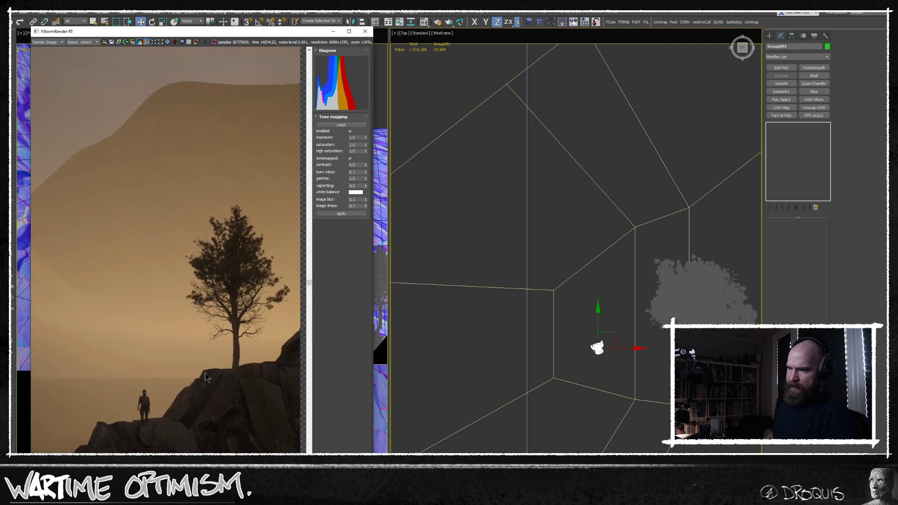
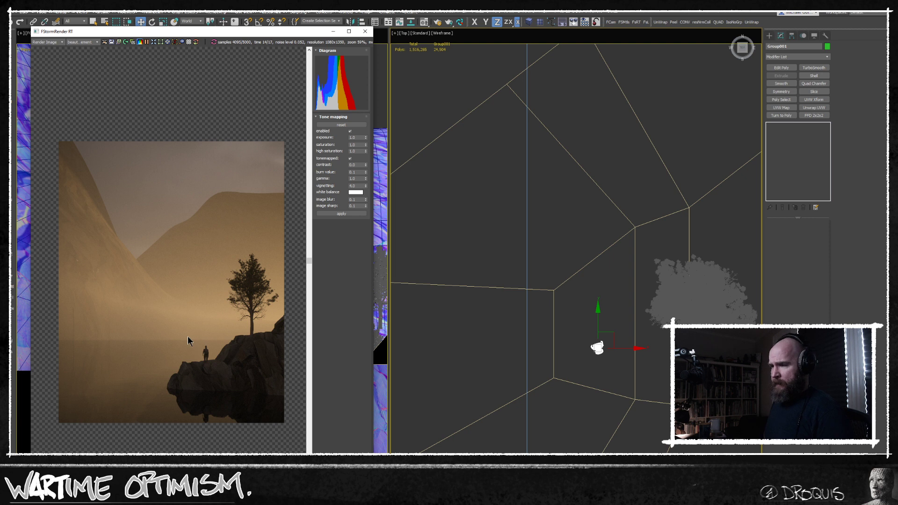
Refresh the interactive render from the camera view, pause it and move its window off the trees
{"action": "right_click", "coordinate": [379, 65]}
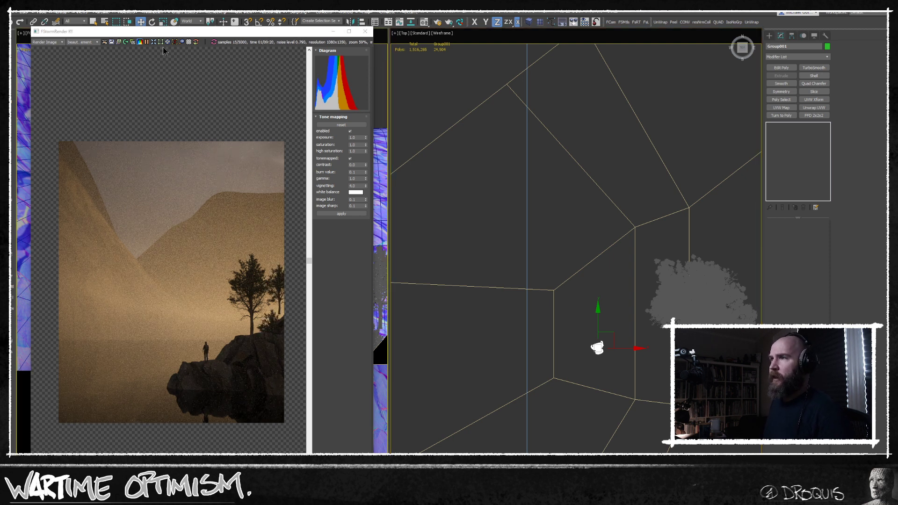
{"action": "left_click", "coordinate": [148, 42]}
{"action": "left_click_drag", "start_coordinate": [219, 34], "coordinate": [145, 232]}
{"action": "left_click", "coordinate": [377, 271]}
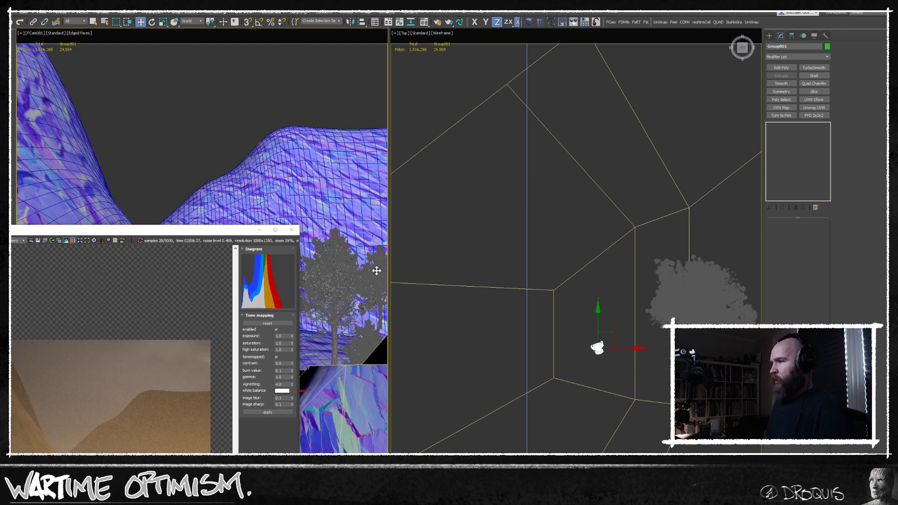
Reposition the rearmost tree and scale it down in the camera view, then bring the render window back up
{"action": "left_click", "coordinate": [382, 271]}
{"action": "key", "text": "r"}
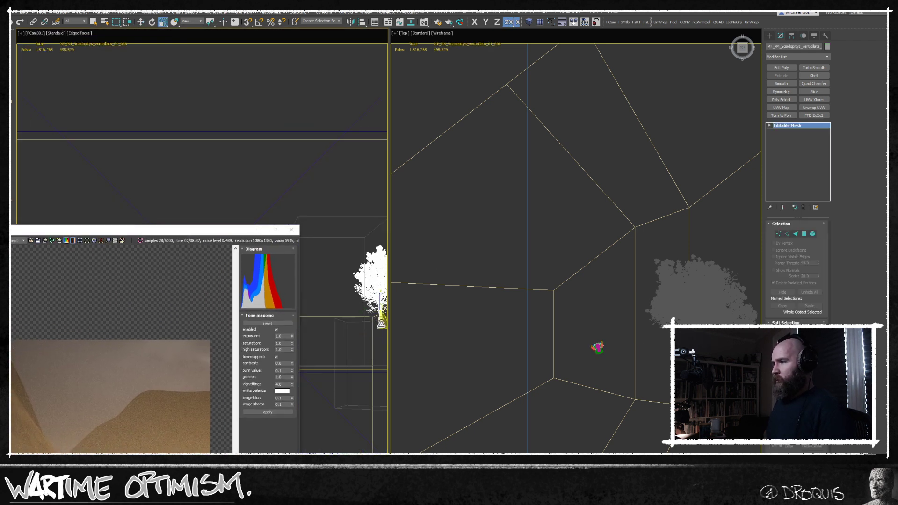
{"action": "key", "text": "w"}
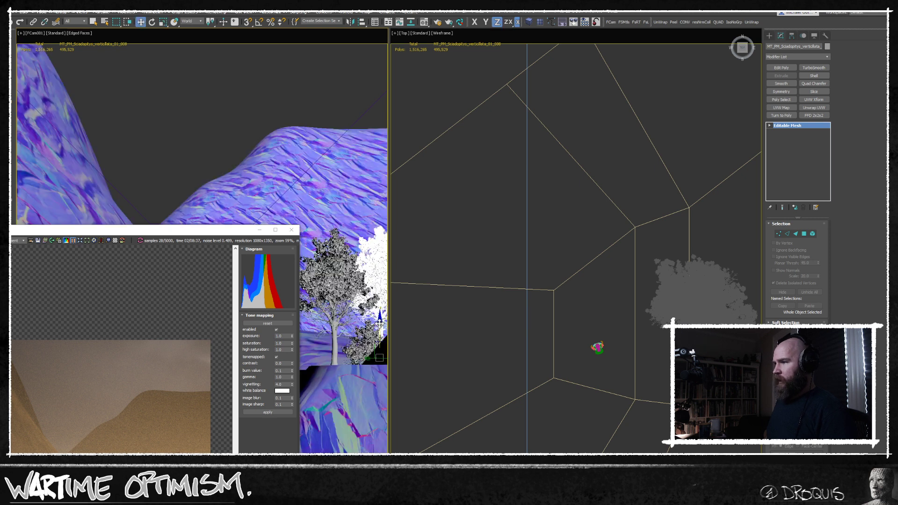
{"action": "key", "text": "r"}
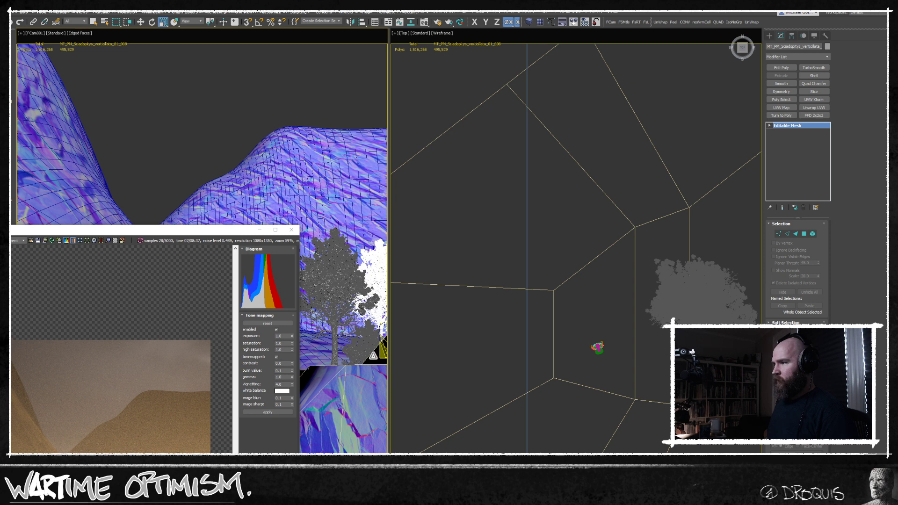
{"action": "left_click_drag", "start_coordinate": [369, 356], "coordinate": [378, 355]}
{"action": "left_click_drag", "start_coordinate": [226, 232], "coordinate": [291, 40]}
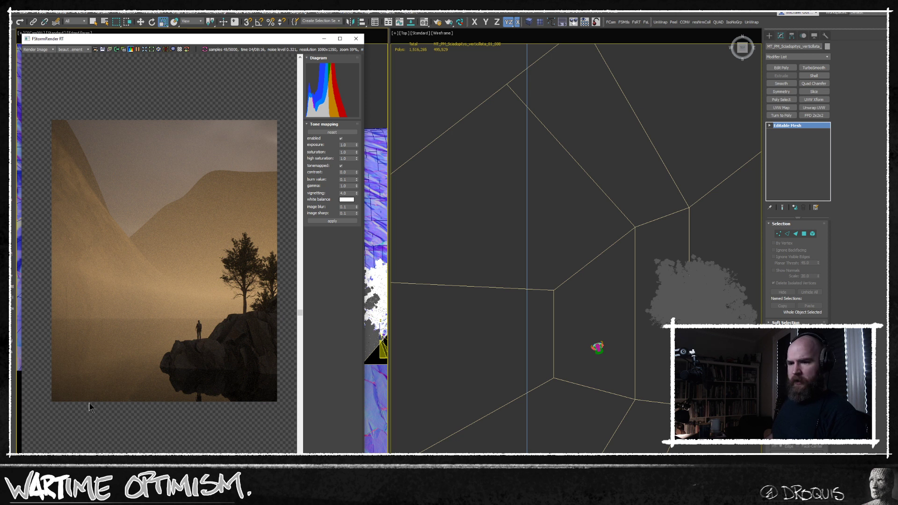
Add an Edit Poly modifier between Smooth and TurboSmooth on the mountain terrain mesh and enter element selection
{"action": "middle_click_drag", "start_coordinate": [494, 318], "coordinate": [616, 307]}
{"action": "key", "text": "z"}
{"action": "scroll", "coordinate": [535, 255], "scroll_direction": "down", "scroll_amount": 3}
{"action": "scroll", "coordinate": [483, 313], "scroll_direction": "down", "scroll_amount": 6}
{"action": "scroll", "coordinate": [616, 307], "scroll_direction": "down", "scroll_amount": 4}
{"action": "scroll", "coordinate": [549, 243], "scroll_direction": "down", "scroll_amount": 6}
{"action": "middle_click_drag", "start_coordinate": [541, 238], "coordinate": [576, 301]}
{"action": "scroll", "coordinate": [575, 300], "scroll_direction": "down", "scroll_amount": 4}
{"action": "left_click", "coordinate": [571, 252]}
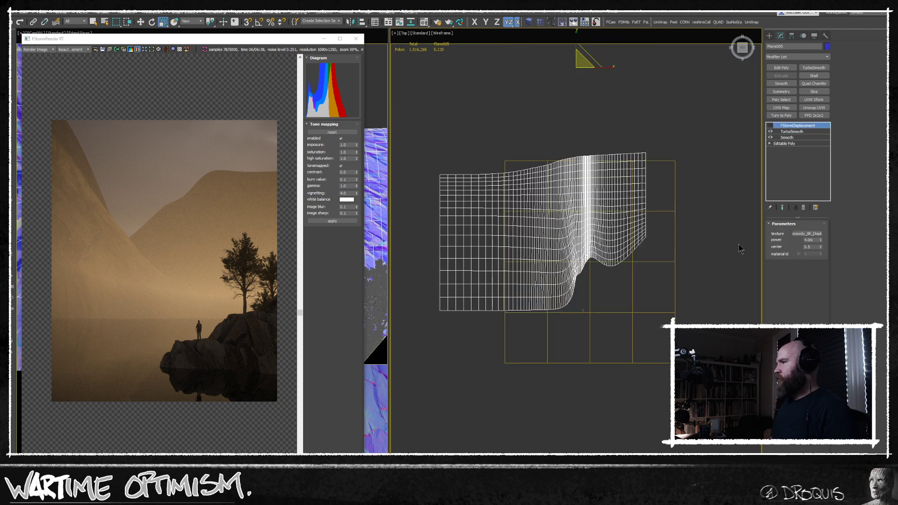
{"action": "left_click", "coordinate": [815, 131]}
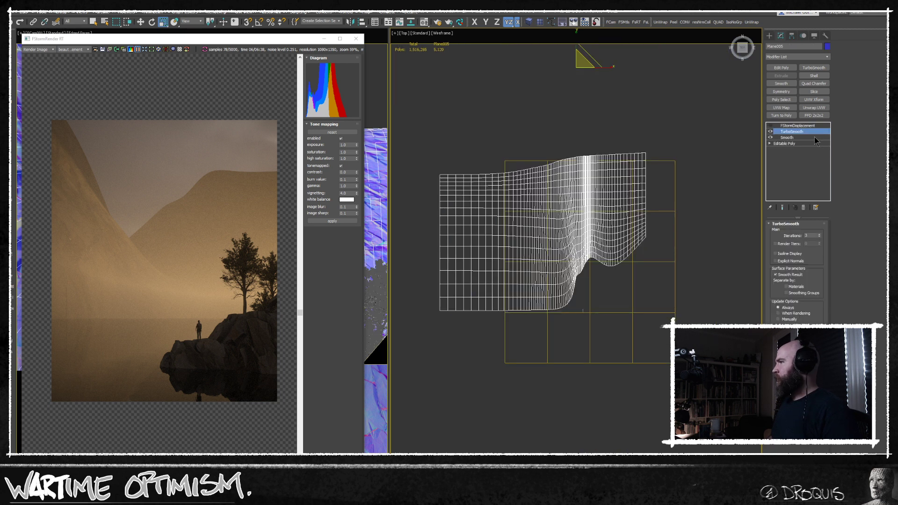
{"action": "left_click", "coordinate": [814, 138]}
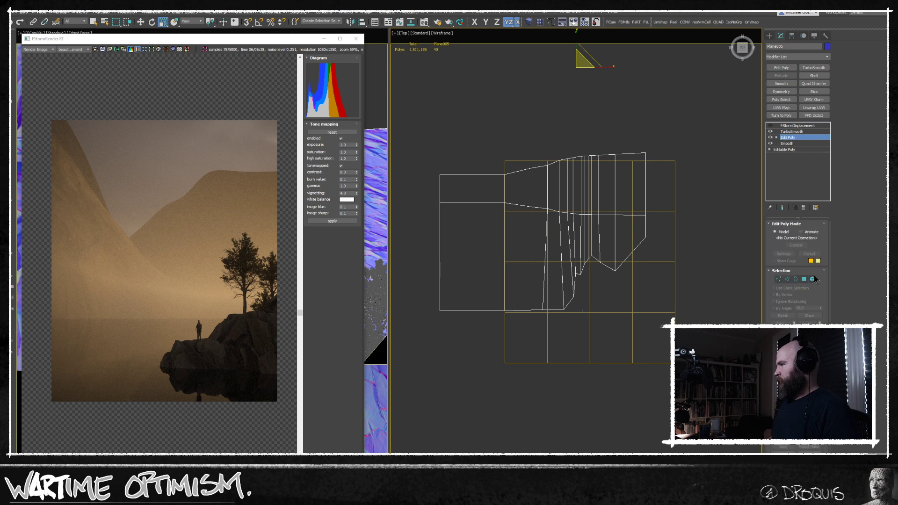
{"action": "left_click", "coordinate": [812, 278]}
{"action": "left_click", "coordinate": [324, 40]}
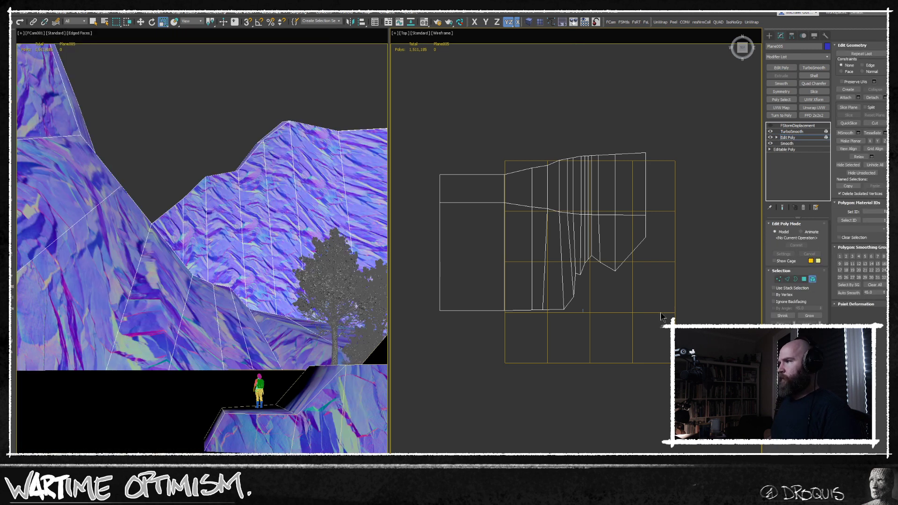
Select all of the terrain's elements and shift them toward the camera in the top view
{"action": "key", "text": "ctrl+a"}
{"action": "key", "text": "w"}
{"action": "left_click_drag", "start_coordinate": [568, 184], "coordinate": [559, 196]}
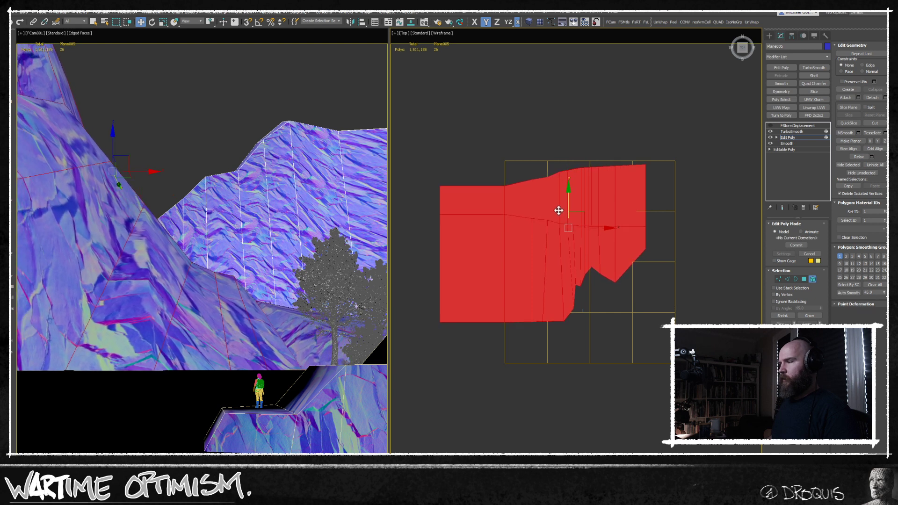
{"action": "middle_click_drag", "start_coordinate": [558, 196], "coordinate": [555, 191]}
Rotate the selected terrain elements a few degrees counterclockwise in the top view, then deselect them
{"action": "key", "text": "e"}
{"action": "mouse_move", "coordinate": [587, 214]}
{"action": "left_mouse_down"}
{"action": "mouse_move", "coordinate": [587, 206]}
{"action": "mouse_move", "coordinate": [587, 214]}
{"action": "left_mouse_up"}
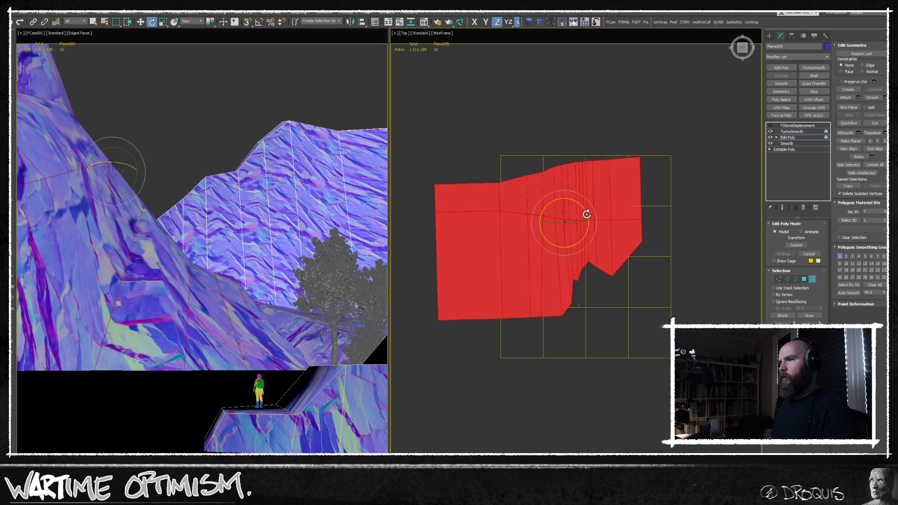
{"action": "key", "text": "ctrl+z"}
{"action": "key", "text": "ctrl+y"}
{"action": "left_click_drag", "start_coordinate": [588, 213], "coordinate": [588, 211]}
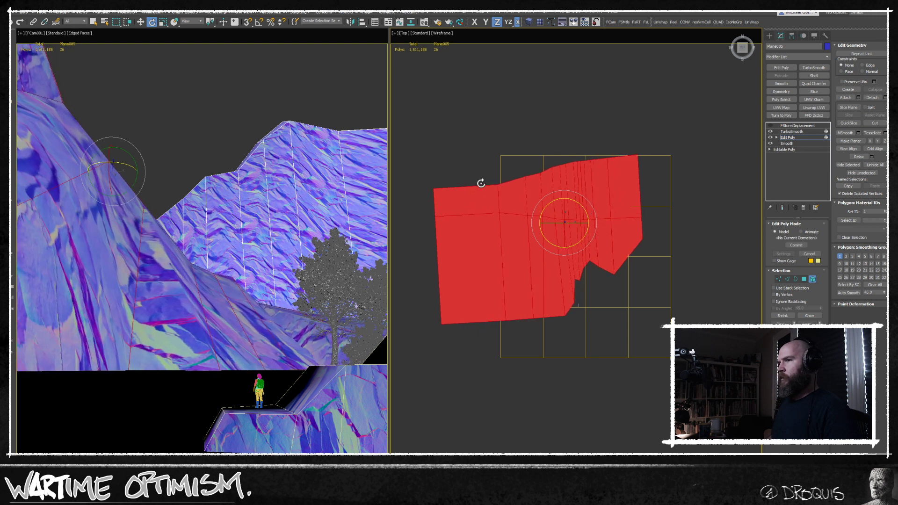
{"action": "key", "text": "q"}
{"action": "left_click", "coordinate": [275, 108]}
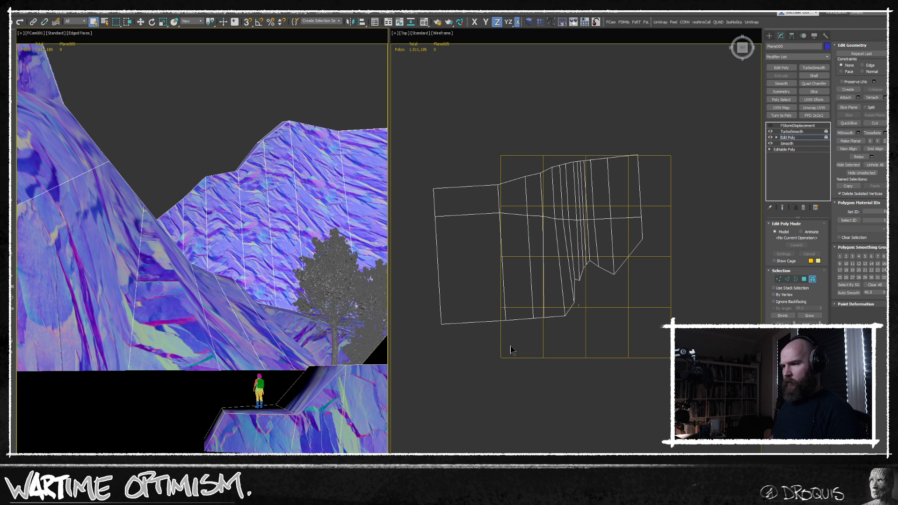
Leave the terrain's element editing and make a copy of the foreground rock away from the original
{"action": "scroll", "coordinate": [578, 328], "scroll_direction": "up", "scroll_amount": 6}
{"action": "scroll", "coordinate": [515, 276], "scroll_direction": "down", "scroll_amount": 8}
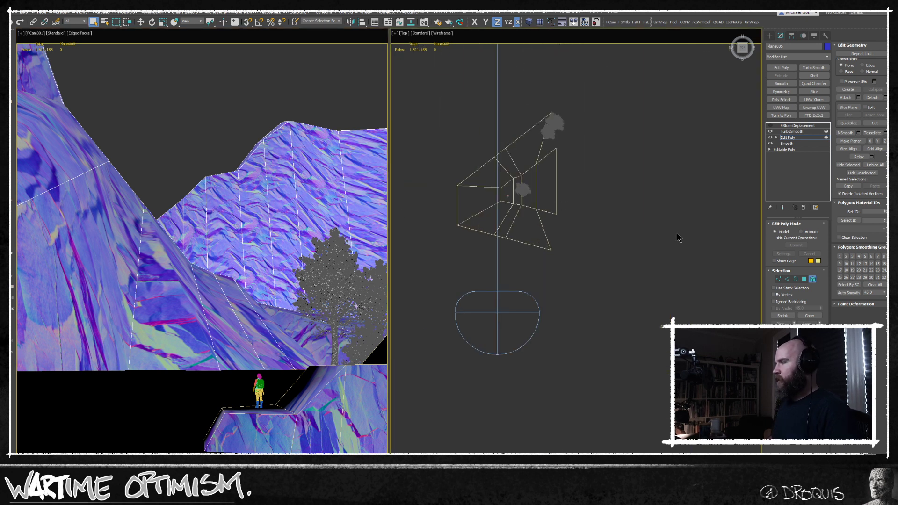
{"action": "left_click", "coordinate": [541, 221]}
{"action": "left_click", "coordinate": [541, 221]}
{"action": "middle_click_drag", "start_coordinate": [562, 207], "coordinate": [602, 177]}
{"action": "scroll", "coordinate": [603, 177], "scroll_direction": "down", "scroll_amount": 5}
{"action": "key", "text": "w"}
{"action": "mouse_move", "coordinate": [616, 150]}
{"action": "left_mouse_down", "text": "shift"}
{"action": "mouse_move", "coordinate": [576, 190]}
{"action": "mouse_move", "coordinate": [574, 207]}
{"action": "mouse_move", "coordinate": [609, 222]}
{"action": "mouse_move", "coordinate": [672, 275]}
{"action": "left_mouse_up", "text": "shift"}
{"action": "key", "text": "Return"}
Rotate the rock copy and move it back beside the original rock, slightly overlapping its left side
{"action": "key", "text": "e"}
{"action": "key", "text": "w"}
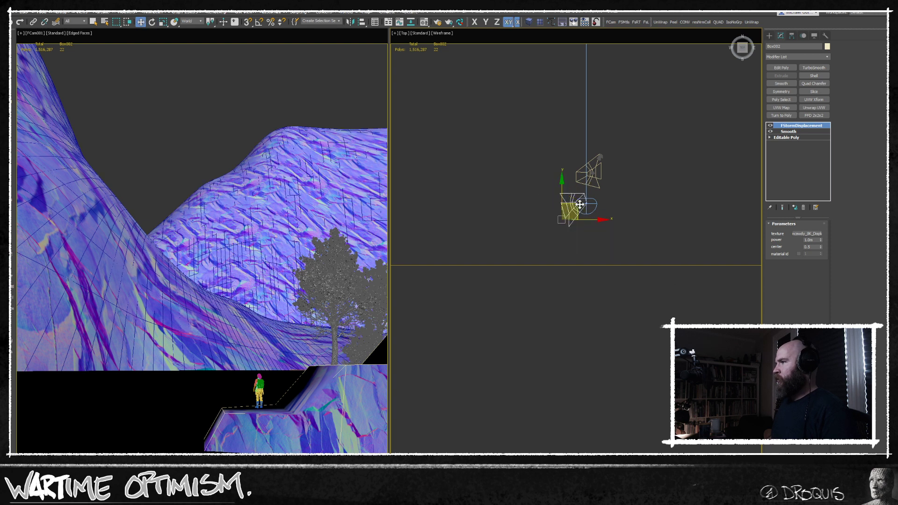
{"action": "left_click_drag", "start_coordinate": [580, 204], "coordinate": [579, 175]}
{"action": "scroll", "coordinate": [582, 186], "scroll_direction": "up", "scroll_amount": 4}
{"action": "scroll", "coordinate": [576, 188], "scroll_direction": "up", "scroll_amount": 2}
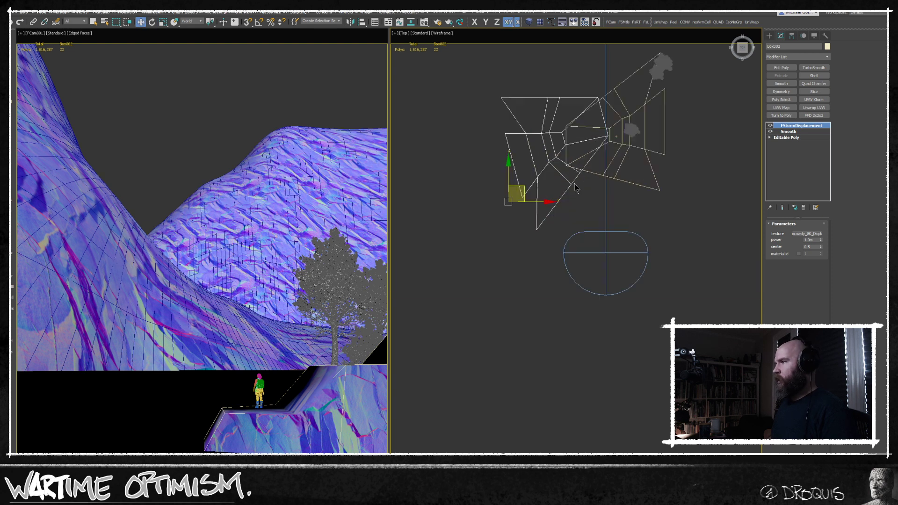
Move the rock copy toward the camera in the top view, deselect it, and bring up the FStorm render preview to check it
{"action": "left_click_drag", "start_coordinate": [525, 195], "coordinate": [554, 237]}
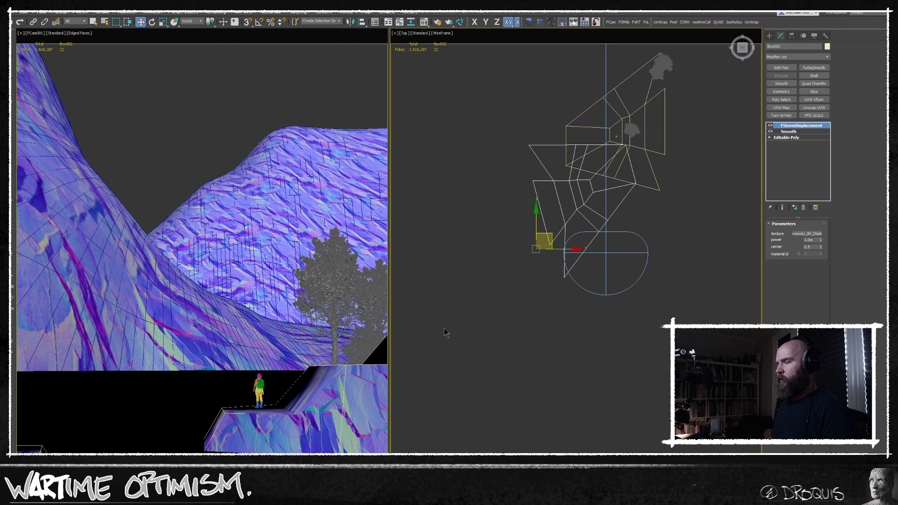
{"action": "key", "text": "q"}
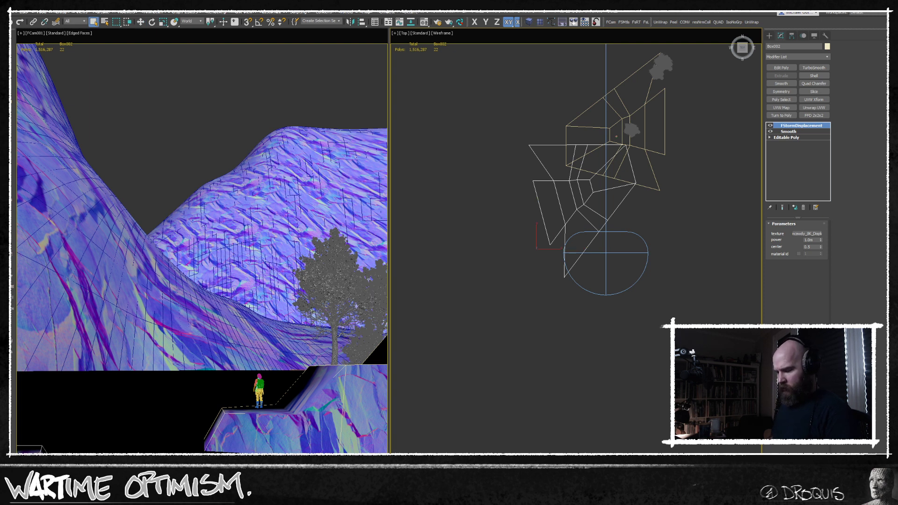
{"action": "key", "text": "alt+Tab"}
{"action": "left_click", "coordinate": [477, 144]}
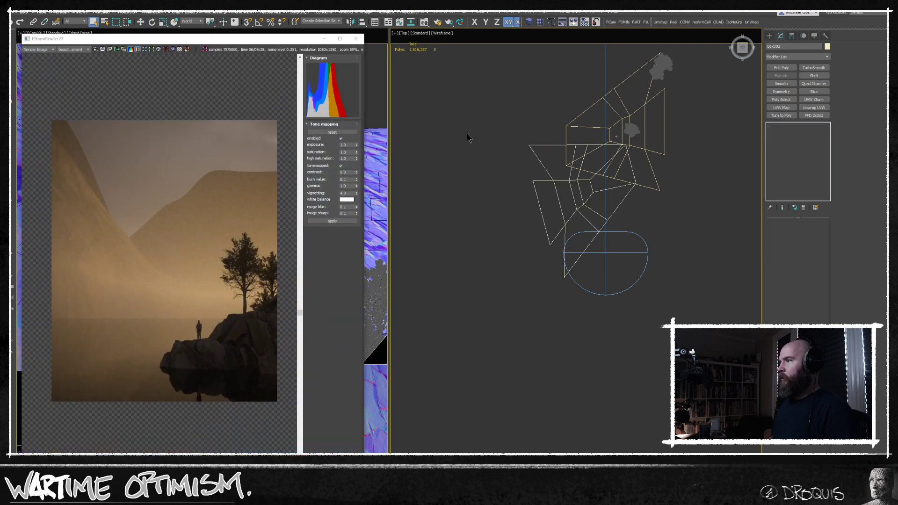
{"action": "middle_click_drag", "start_coordinate": [476, 143], "coordinate": [504, 160]}
{"action": "left_click", "coordinate": [140, 49]}
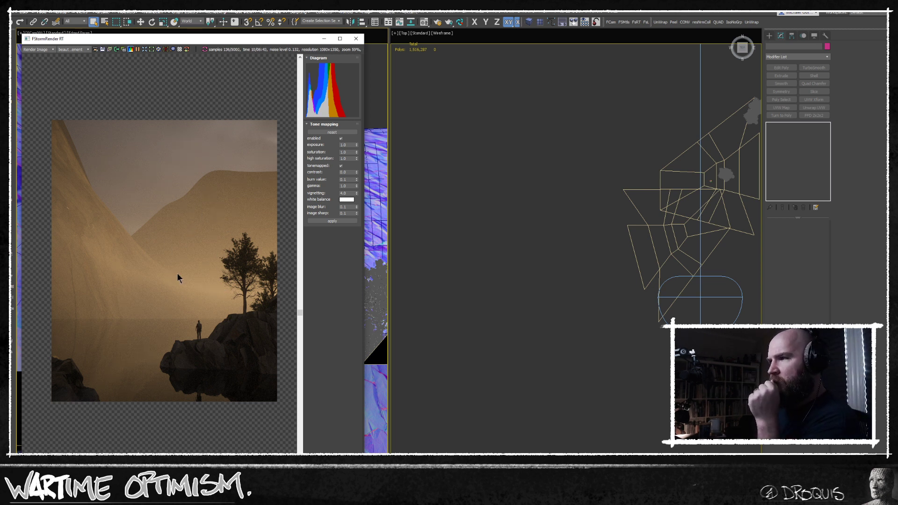
Open the render setup and set the FStorm environment's atmosphere distance to 4000 m
{"action": "scroll", "coordinate": [537, 287], "scroll_direction": "up", "scroll_amount": 6}
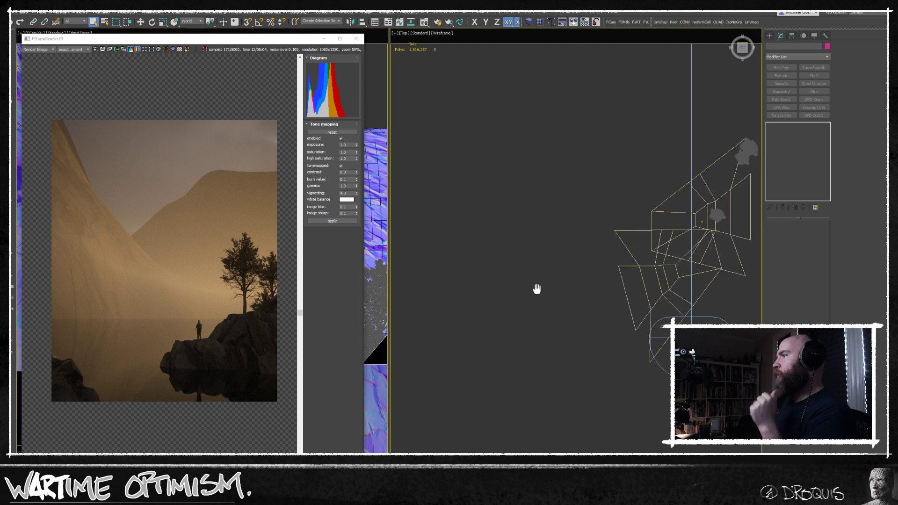
{"action": "scroll", "coordinate": [534, 260], "scroll_direction": "down", "scroll_amount": 10}
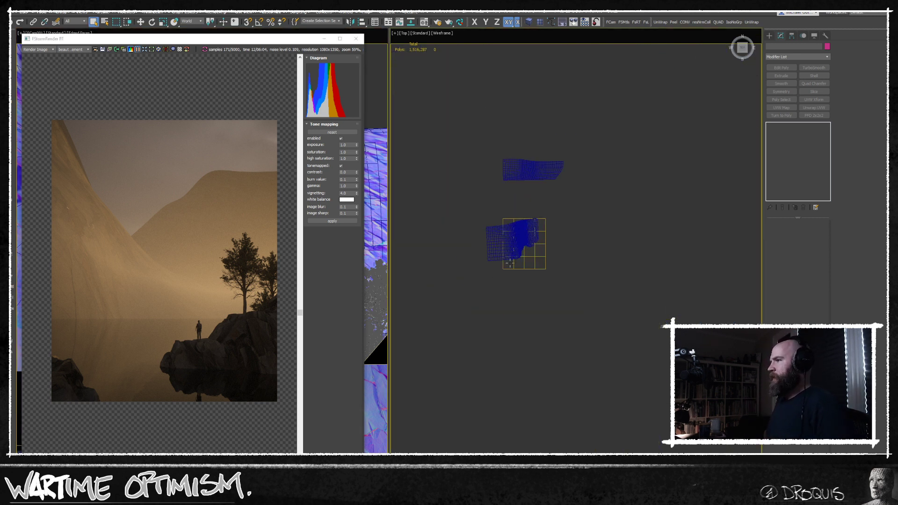
{"action": "scroll", "coordinate": [554, 209], "scroll_direction": "up", "scroll_amount": 10}
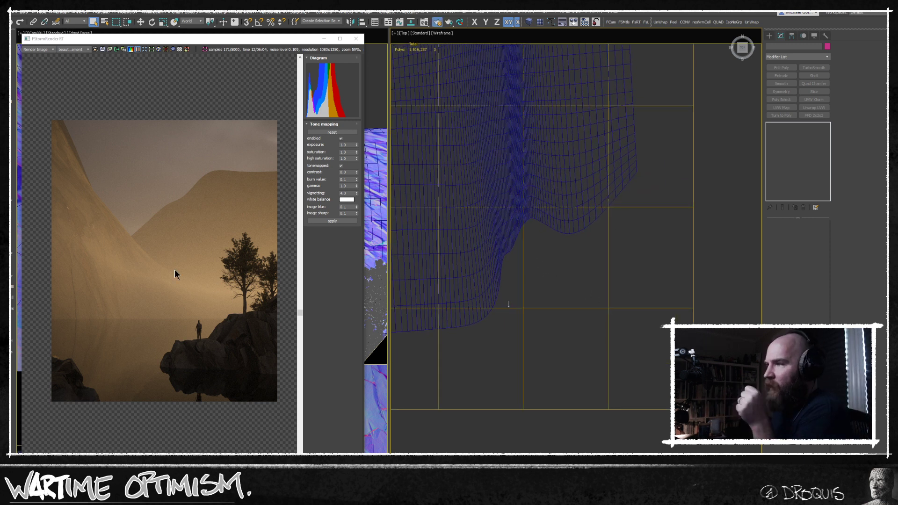
{"action": "key", "text": "F10"}
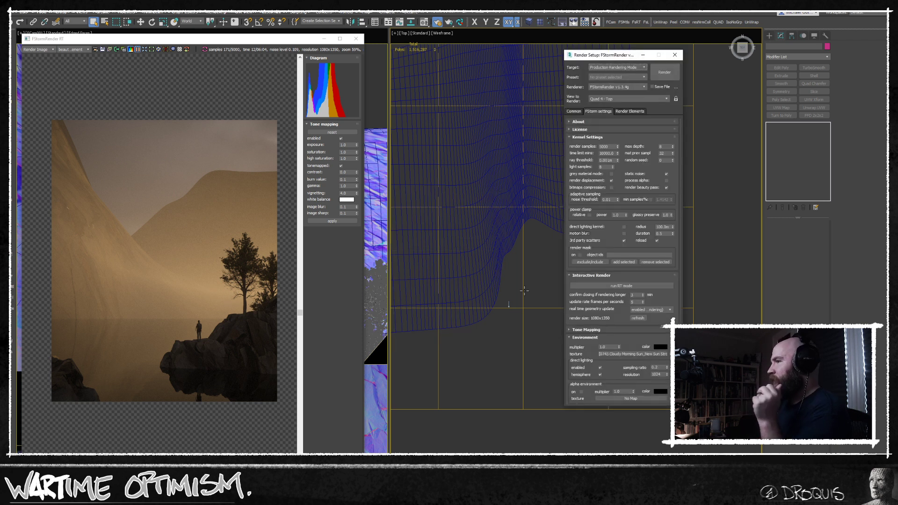
{"action": "left_click", "coordinate": [628, 111]}
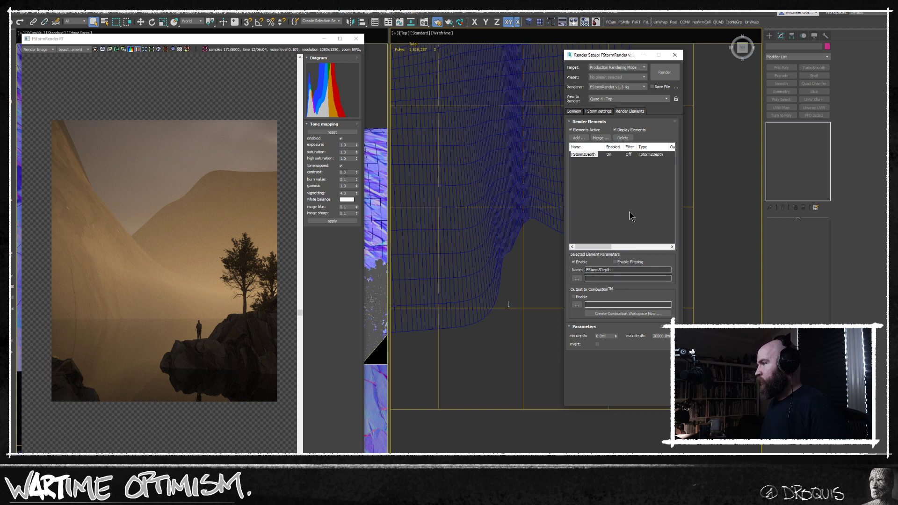
{"action": "middle_click_drag", "start_coordinate": [470, 160], "coordinate": [474, 177]}
{"action": "left_click", "coordinate": [606, 112]}
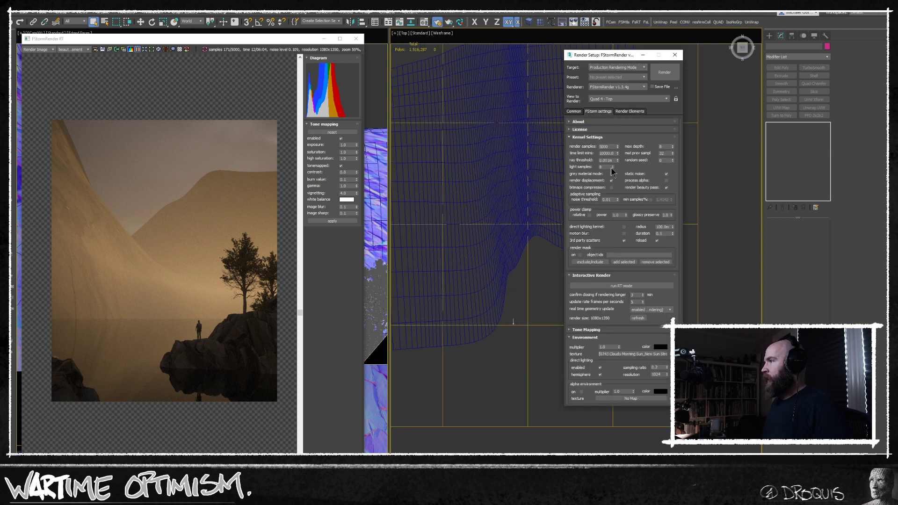
{"action": "left_click_drag", "start_coordinate": [590, 352], "coordinate": [591, 236]}
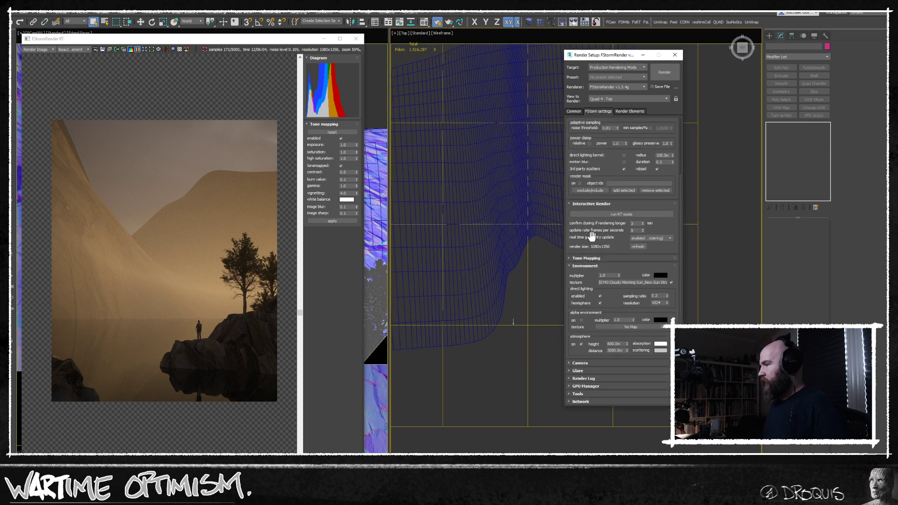
{"action": "double_click", "coordinate": [614, 351]}
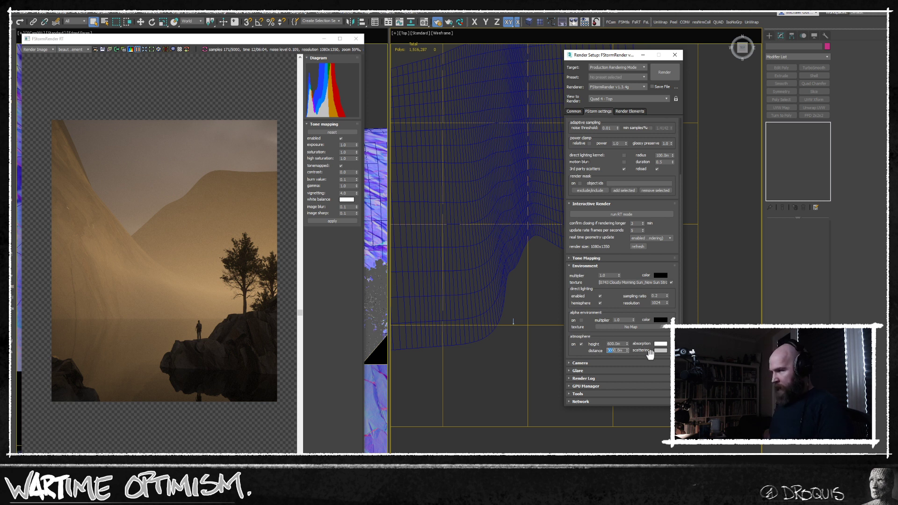
{"action": "type", "text": "4000"}
{"action": "key", "text": "Return"}
{"action": "middle_click_drag", "start_coordinate": [509, 322], "coordinate": [521, 344]}
{"action": "left_click_drag", "start_coordinate": [217, 190], "coordinate": [216, 187]}
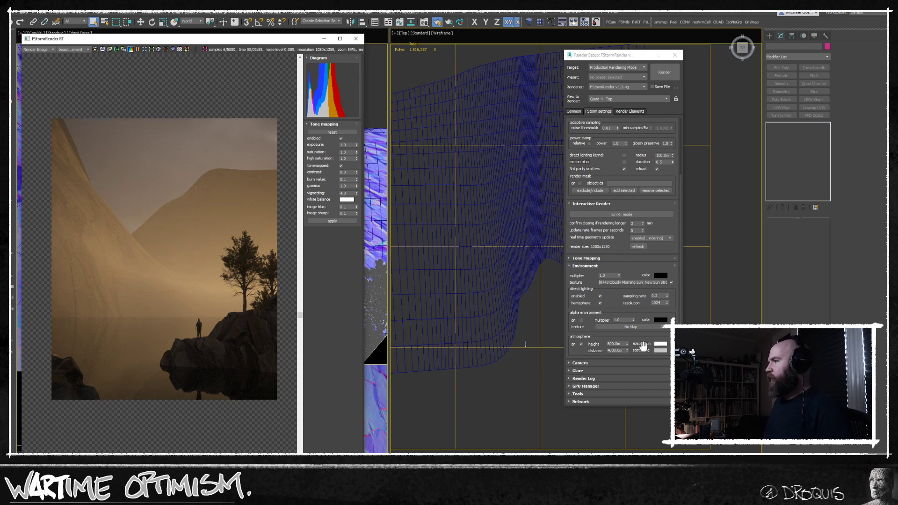
Darken the atmosphere's absorption colour from white to a light grey, then show the render elements settings
{"action": "left_click", "coordinate": [661, 344]}
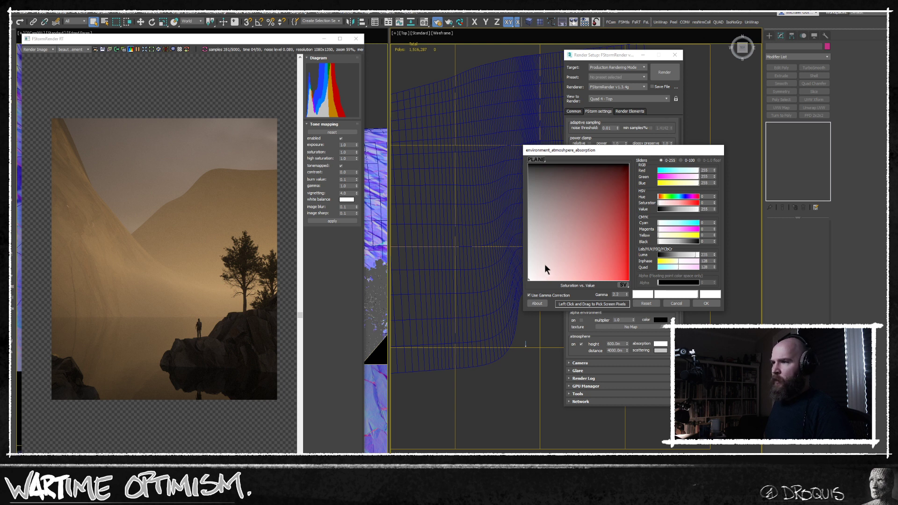
{"action": "left_click", "coordinate": [352, 92]}
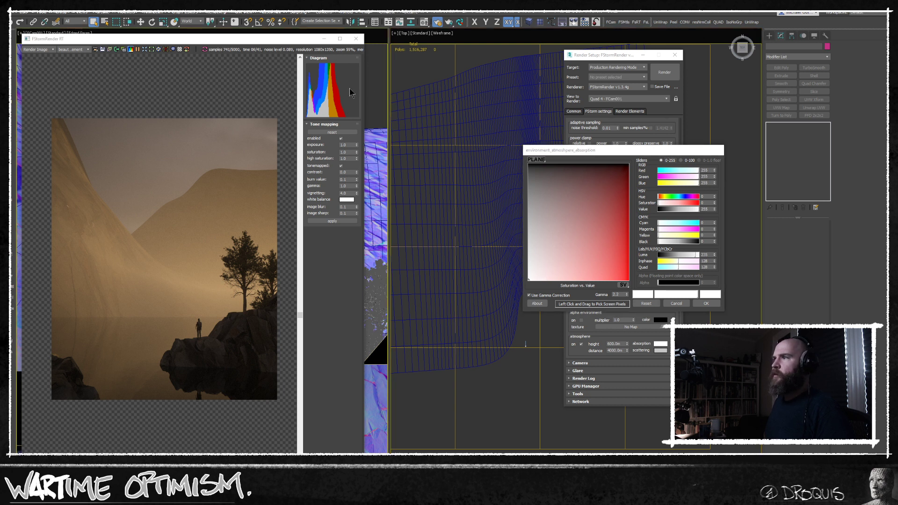
{"action": "left_click", "coordinate": [95, 50]}
{"action": "left_click_drag", "start_coordinate": [541, 282], "coordinate": [490, 244]}
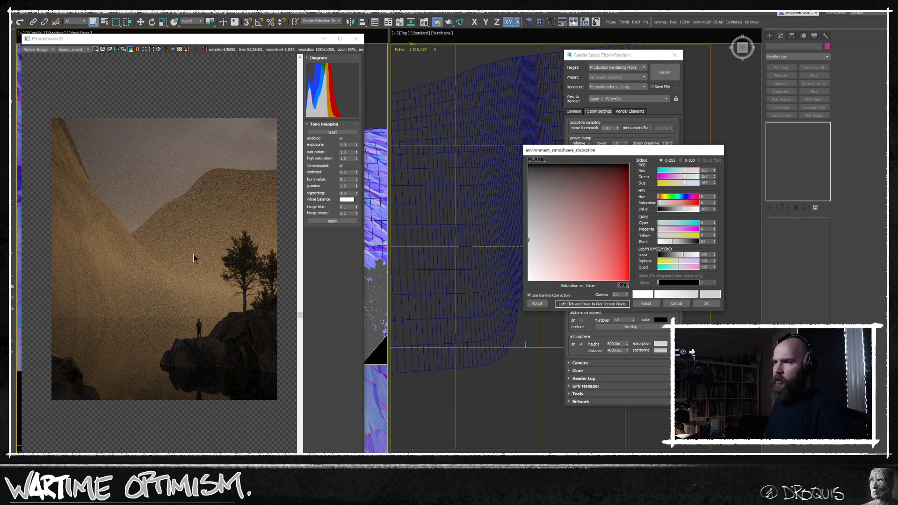
{"action": "left_click_drag", "start_coordinate": [552, 248], "coordinate": [520, 255]}
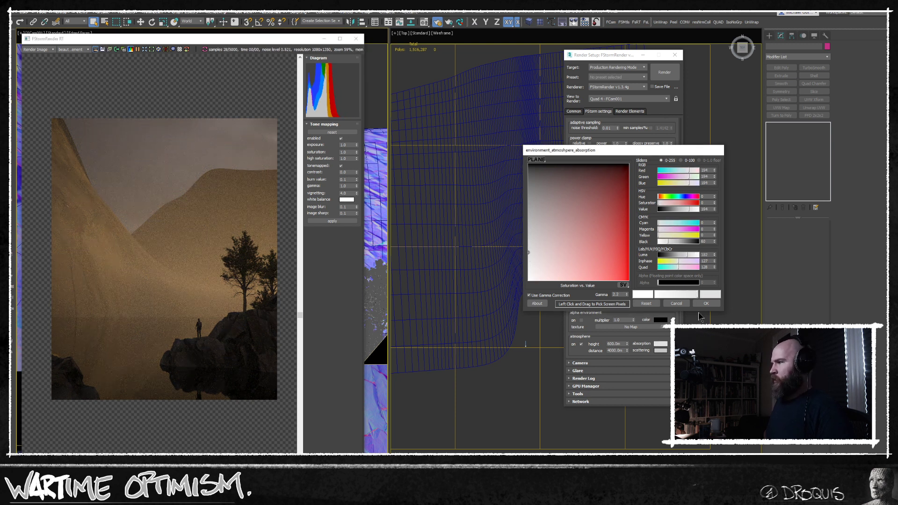
{"action": "left_click", "coordinate": [712, 305]}
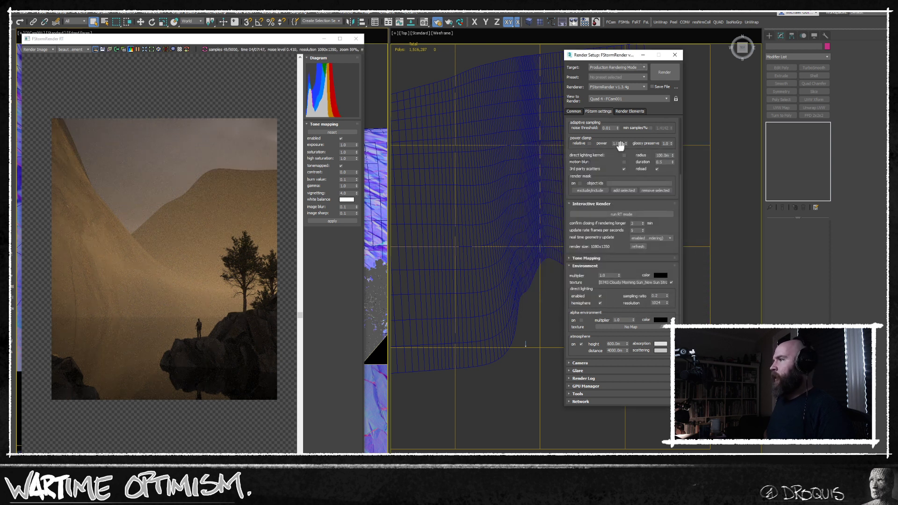
{"action": "left_click", "coordinate": [627, 111]}
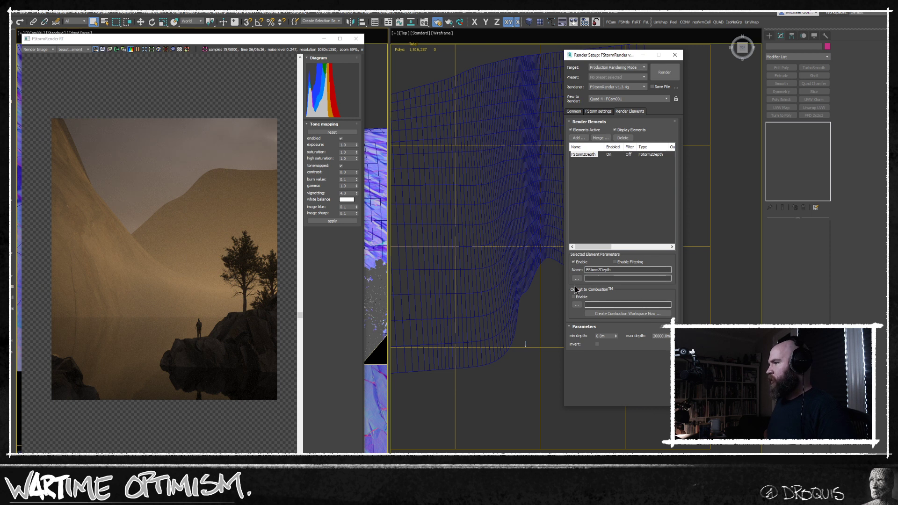
Draw a temporary cylinder from the camera in the top view to gauge the foreground's depth, then delete it
{"action": "middle_click_drag", "start_coordinate": [547, 320], "coordinate": [513, 291]}
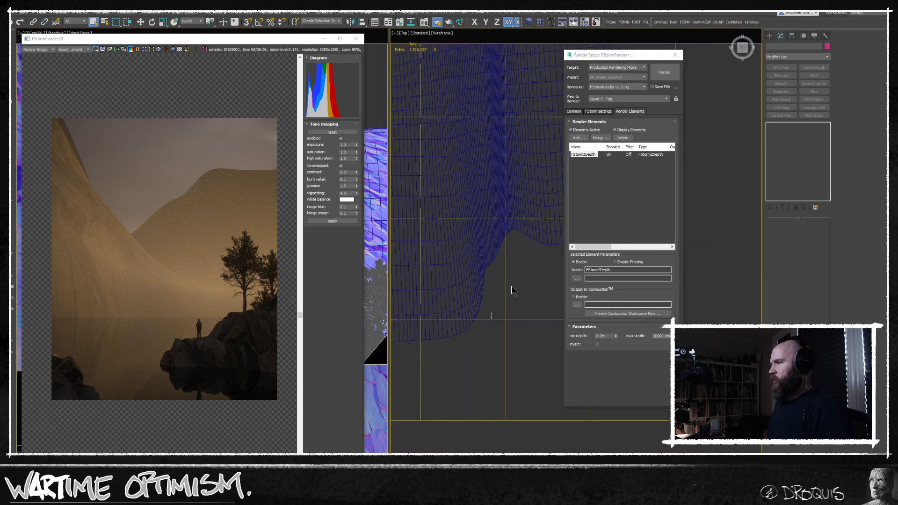
{"action": "scroll", "coordinate": [505, 320], "scroll_direction": "up", "scroll_amount": 8}
{"action": "scroll", "coordinate": [423, 281], "scroll_direction": "up", "scroll_amount": 6}
{"action": "mouse_move", "coordinate": [454, 313]}
{"action": "middle_mouse_down"}
{"action": "mouse_move", "coordinate": [493, 318]}
{"action": "mouse_move", "coordinate": [466, 324]}
{"action": "middle_mouse_up"}
{"action": "scroll", "coordinate": [458, 329], "scroll_direction": "up", "scroll_amount": 6}
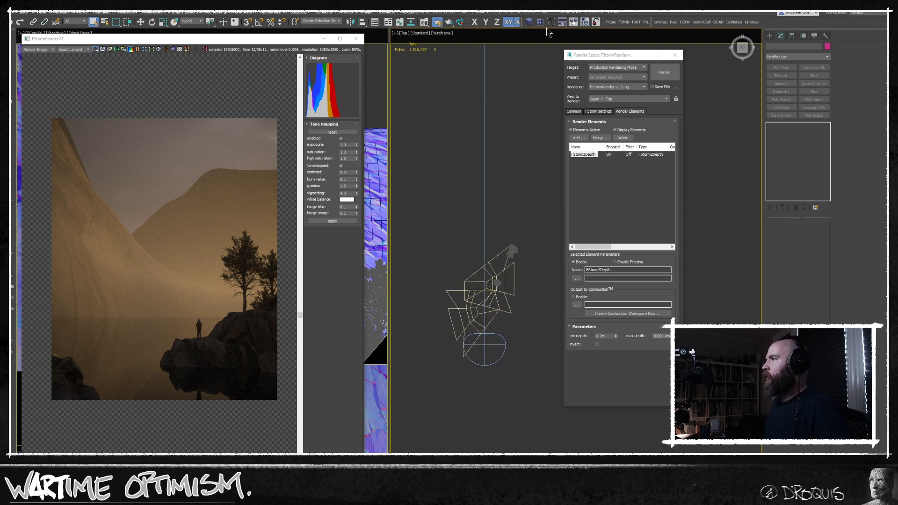
{"action": "left_click", "coordinate": [529, 22]}
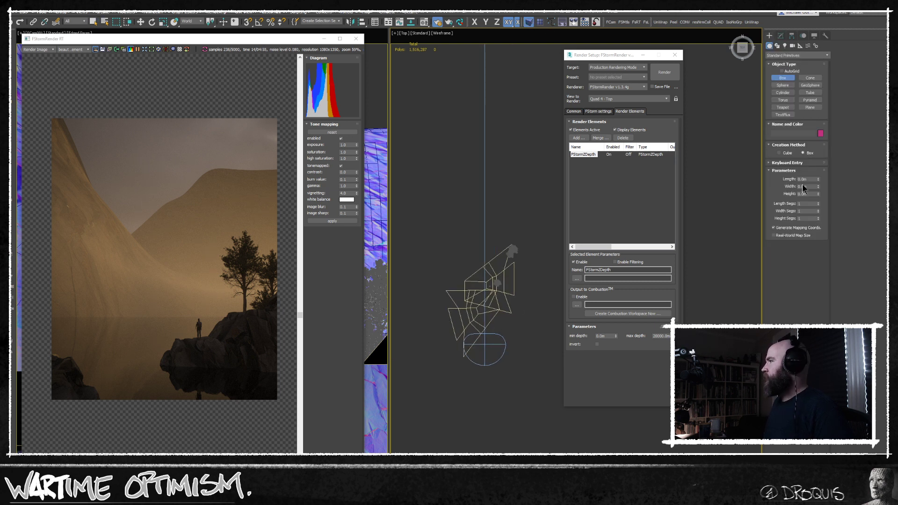
{"action": "left_click", "coordinate": [783, 93]}
{"action": "left_click_drag", "start_coordinate": [482, 333], "coordinate": [492, 235]}
{"action": "left_click", "coordinate": [486, 177]}
{"action": "key", "text": "Delete"}
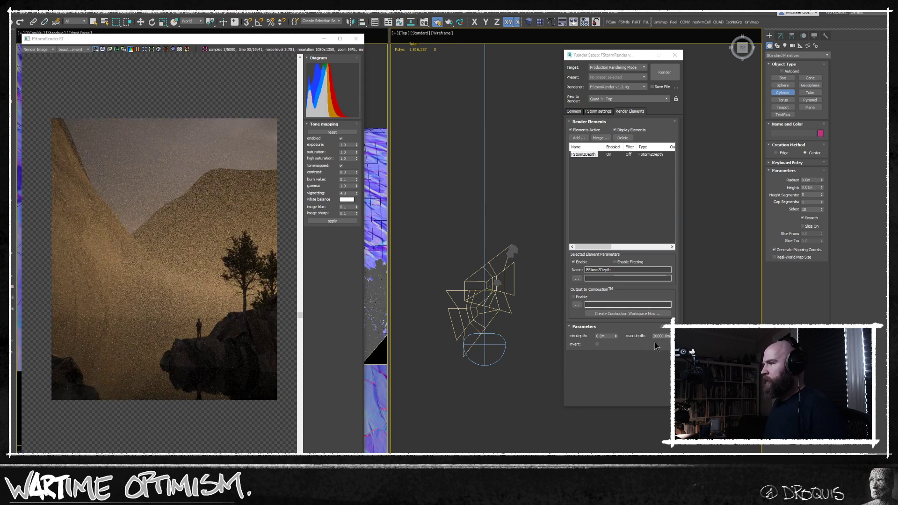
Set the FStormZDepth element's max depth to 50 m and show the depth pass in the render preview
{"action": "double_click", "coordinate": [661, 336]}
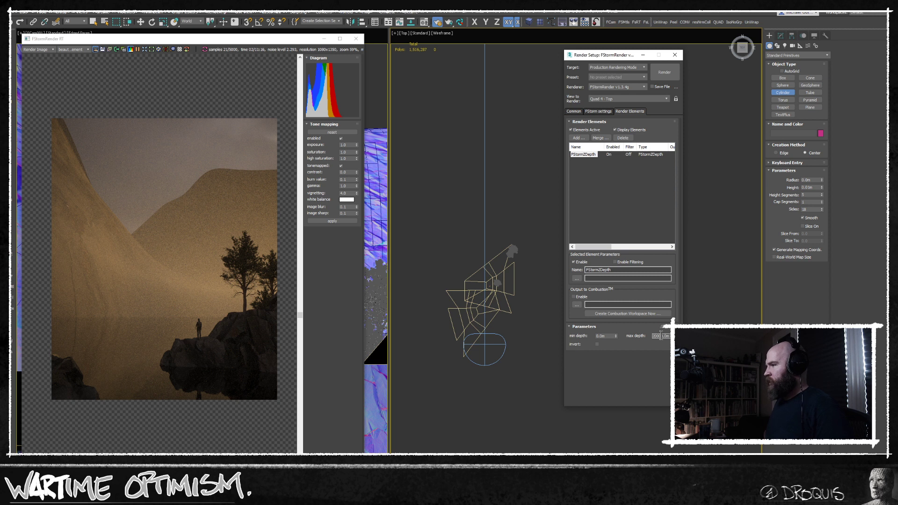
{"action": "type", "text": "50"}
{"action": "key", "text": "Return"}
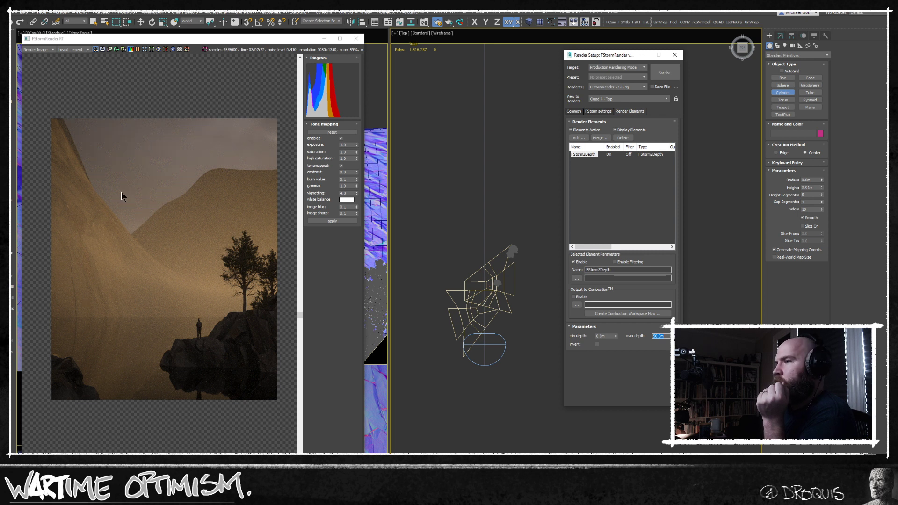
{"action": "left_click", "coordinate": [82, 52]}
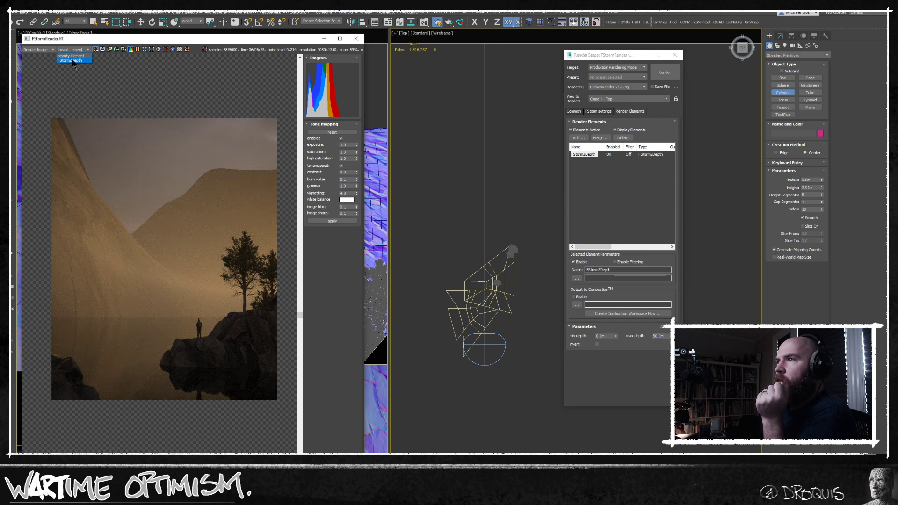
{"action": "left_click", "coordinate": [72, 60]}
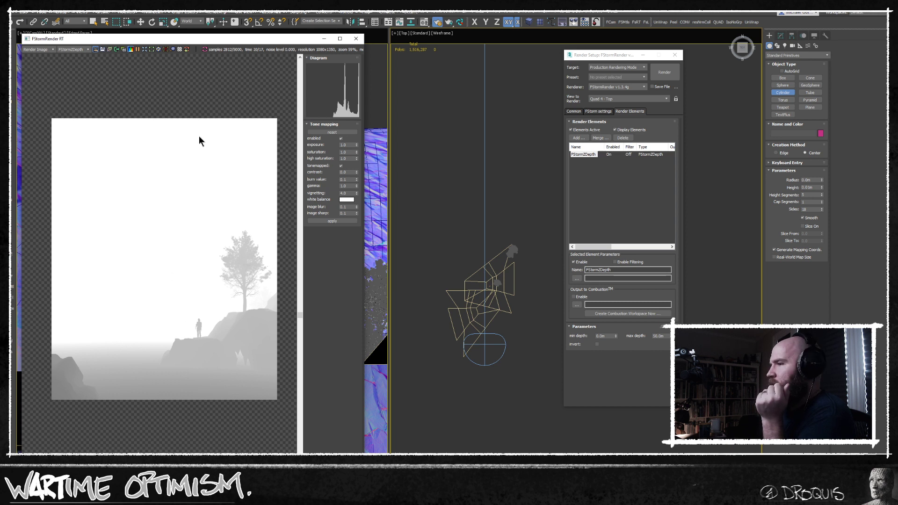
Set the FStormZDepth range to min 30 m and max 60 m, then switch the preview back to the beauty element
{"action": "left_click", "coordinate": [608, 338]}
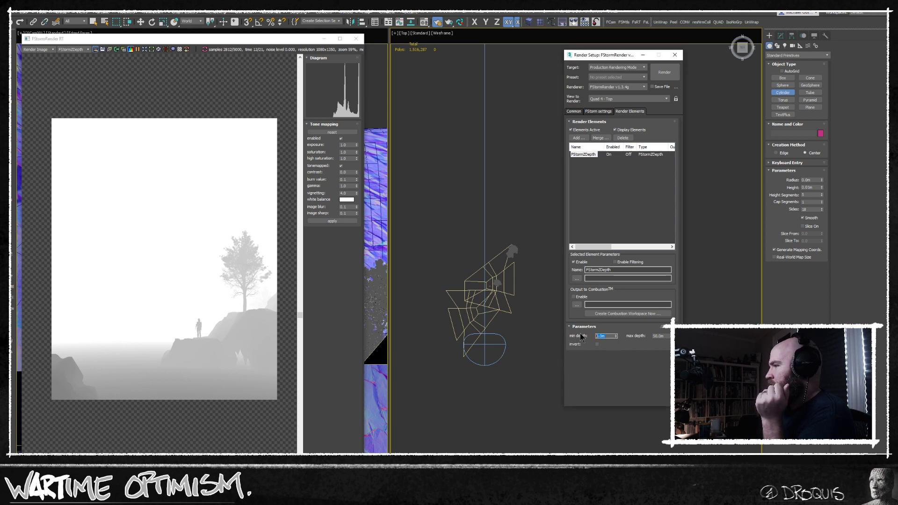
{"action": "type", "text": "30"}
{"action": "key", "text": "Return"}
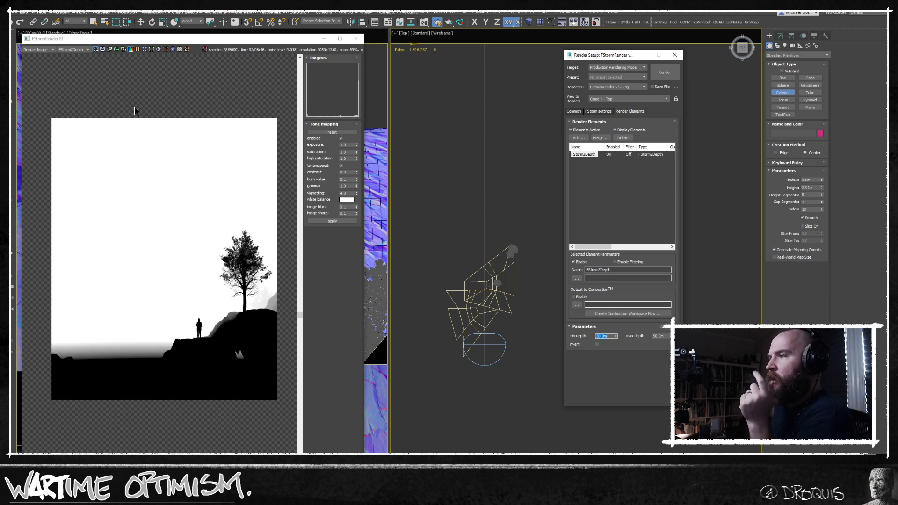
{"action": "left_click", "coordinate": [65, 56]}
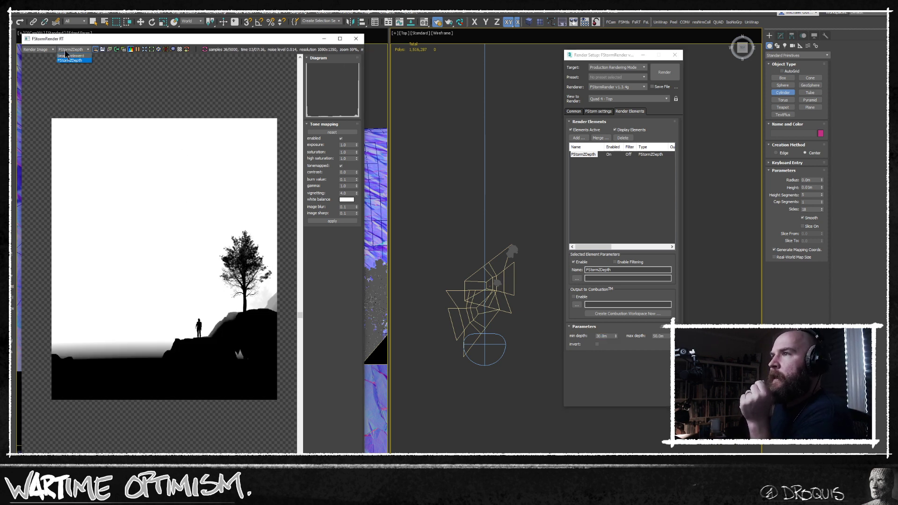
{"action": "left_click", "coordinate": [656, 336]}
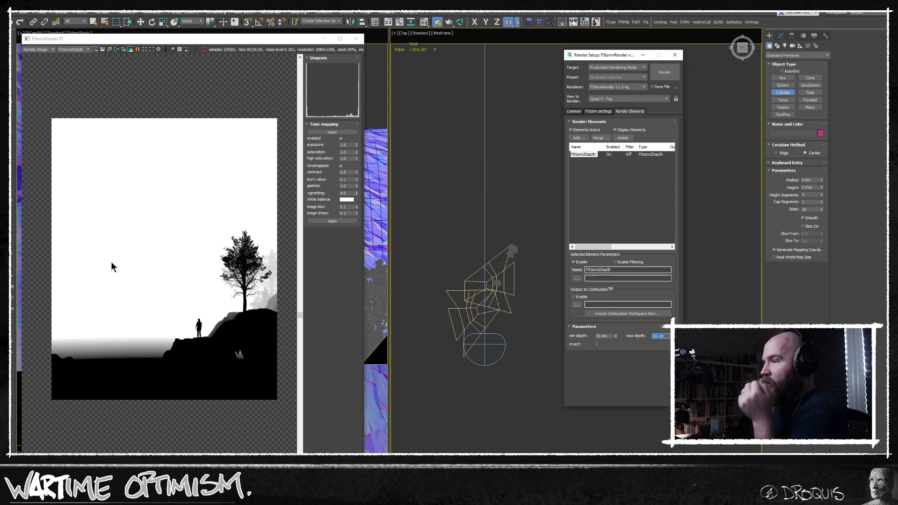
{"action": "left_click", "coordinate": [70, 49]}
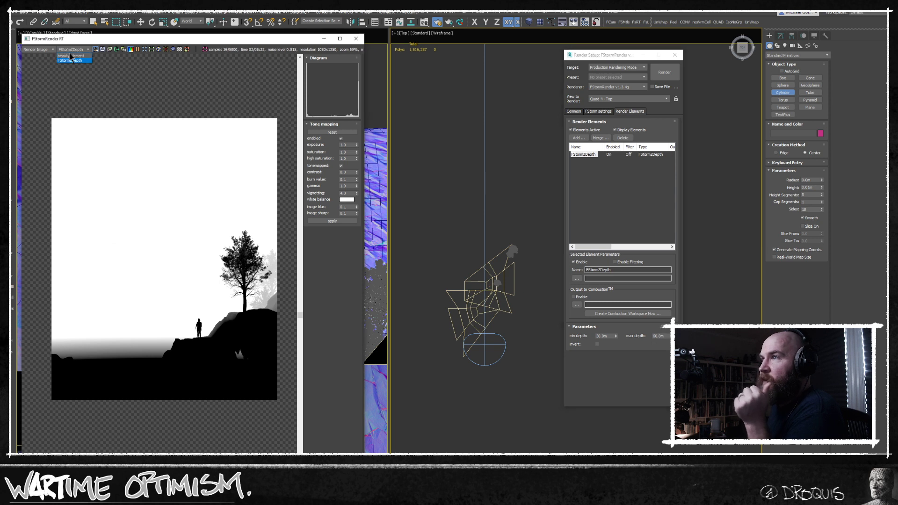
{"action": "left_click", "coordinate": [70, 56]}
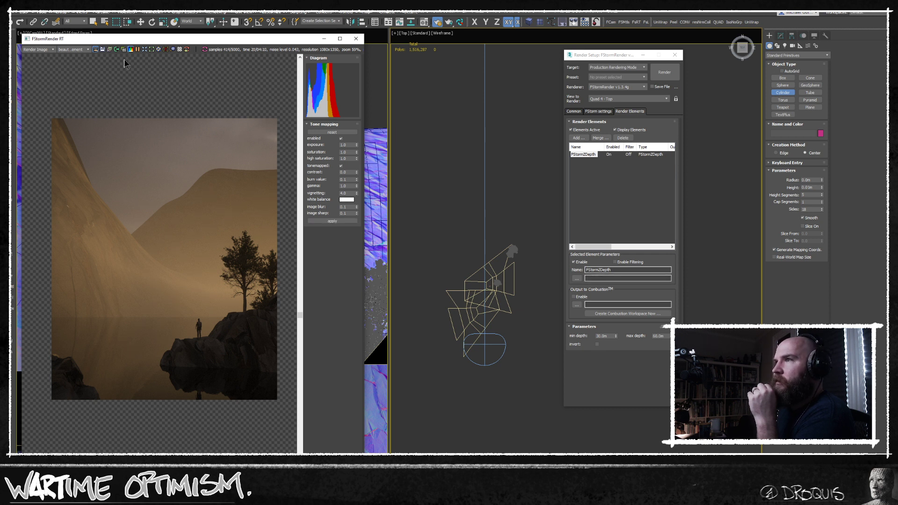
Set the output size to 1600 × 2000 for the camera view and refresh the interactive render to that size
{"action": "left_click", "coordinate": [575, 111]}
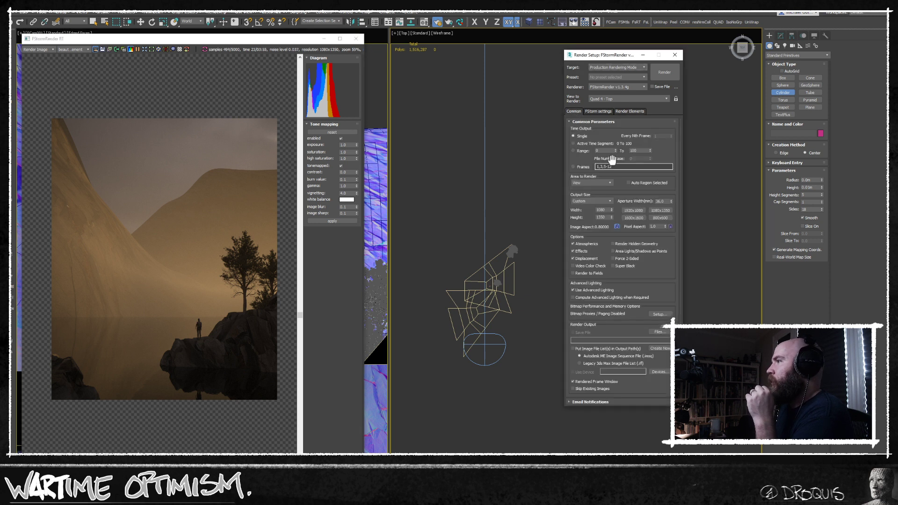
{"action": "left_click", "coordinate": [605, 217]}
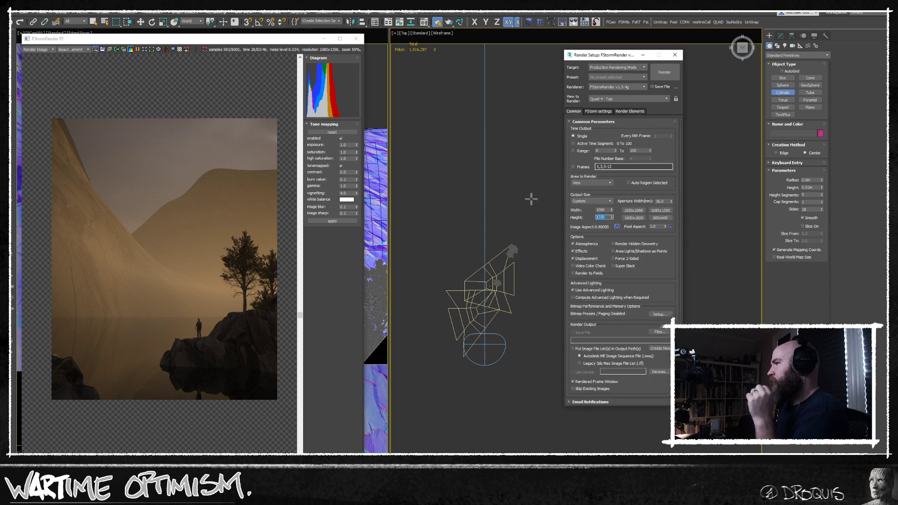
{"action": "type", "text": "2000"}
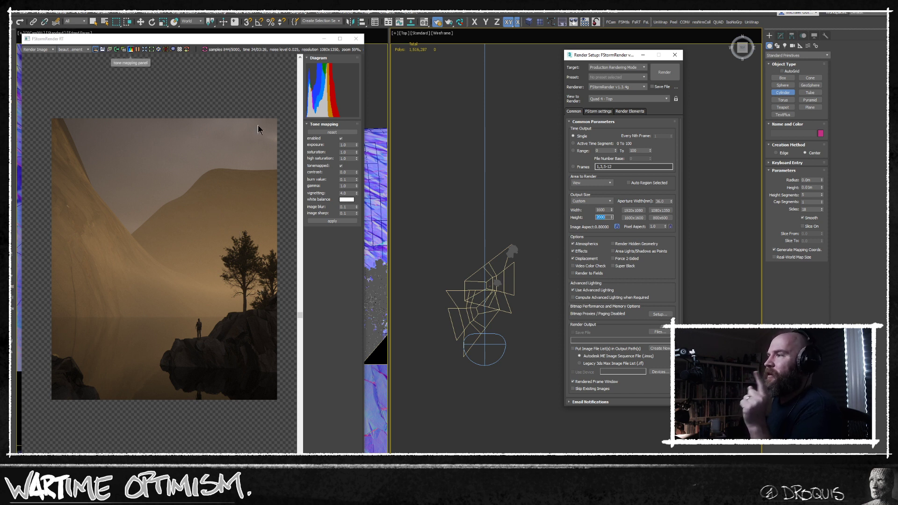
{"action": "left_click", "coordinate": [373, 102]}
{"action": "left_click", "coordinate": [332, 220]}
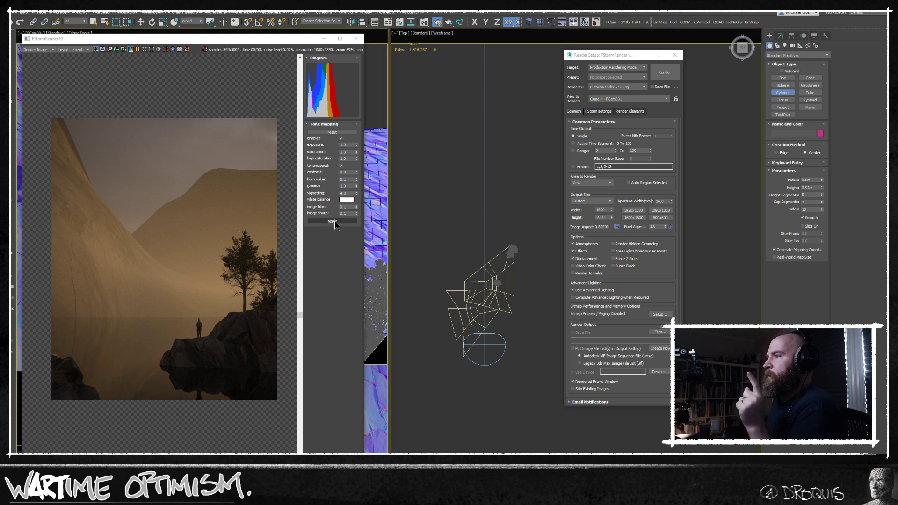
{"action": "left_click", "coordinate": [598, 111]}
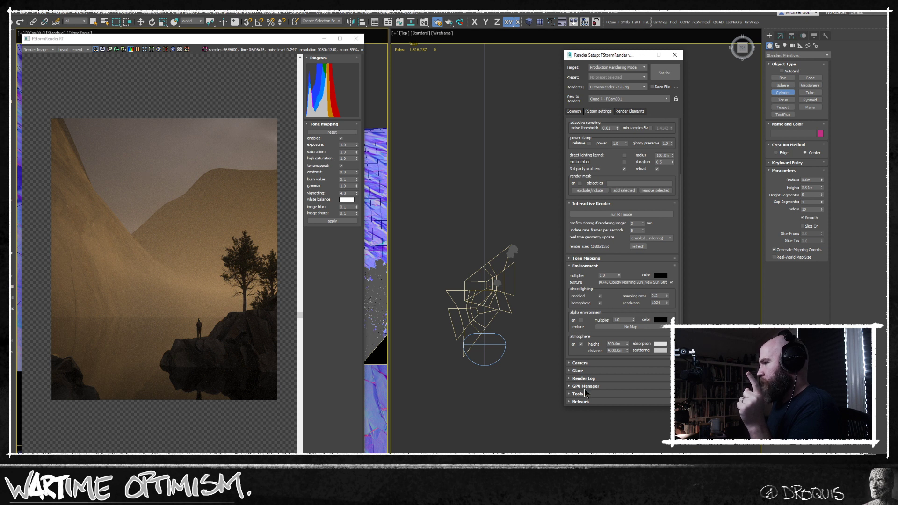
{"action": "left_click_drag", "start_coordinate": [591, 241], "coordinate": [596, 242]}
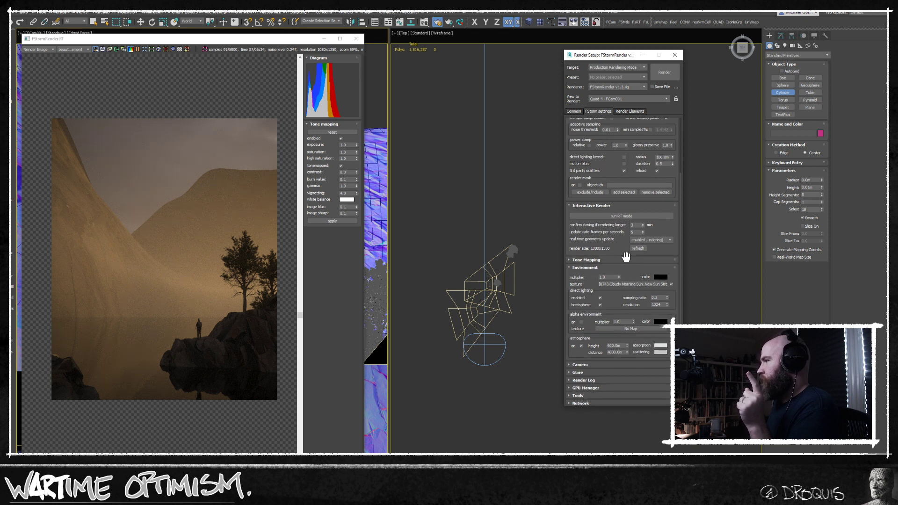
{"action": "left_click", "coordinate": [637, 249]}
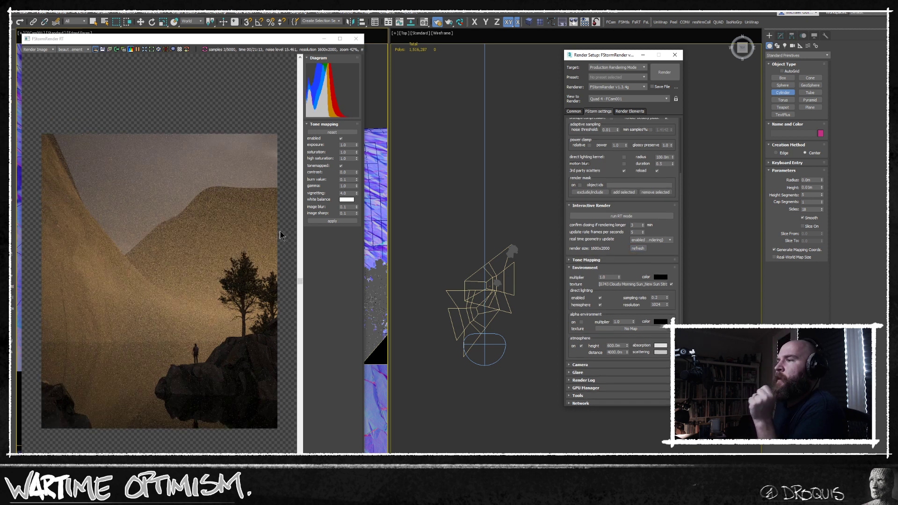
Move the render preview off the camera view and display that view in wireframe
{"action": "left_click", "coordinate": [188, 52]}
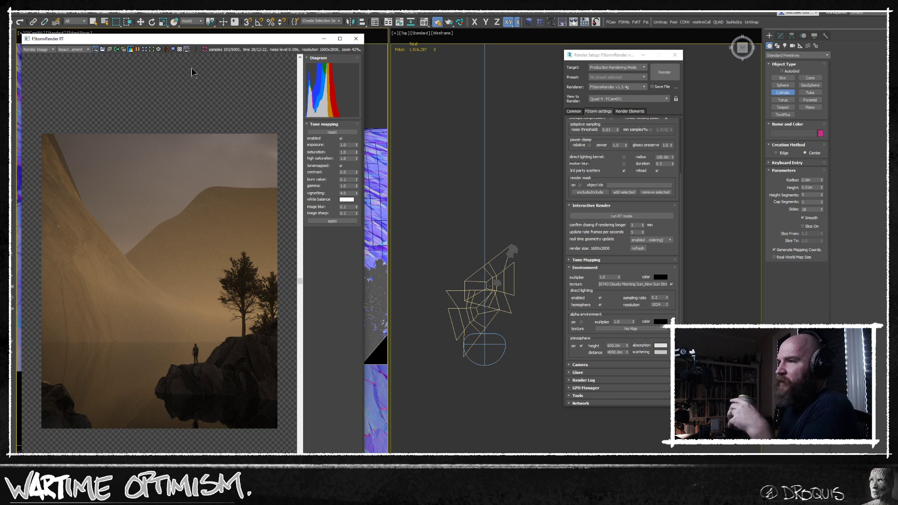
{"action": "left_click_drag", "start_coordinate": [236, 37], "coordinate": [334, 38]}
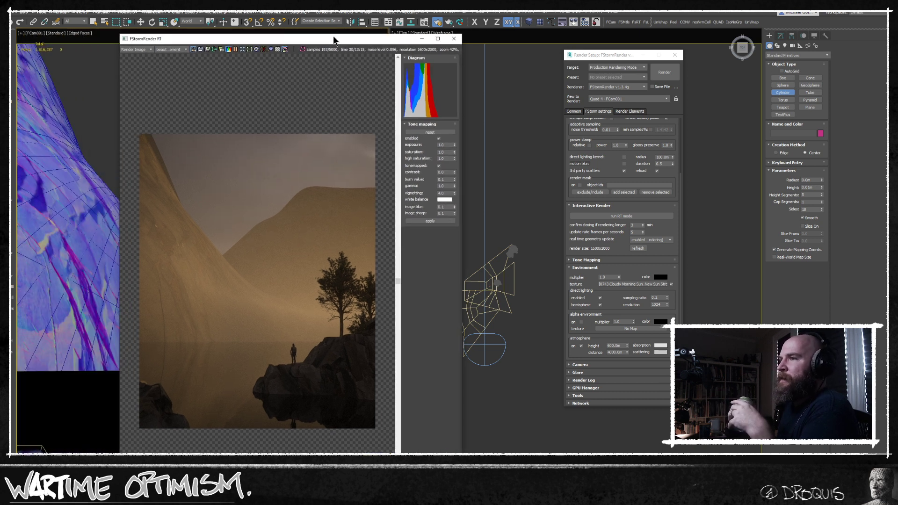
{"action": "left_click", "coordinate": [73, 224]}
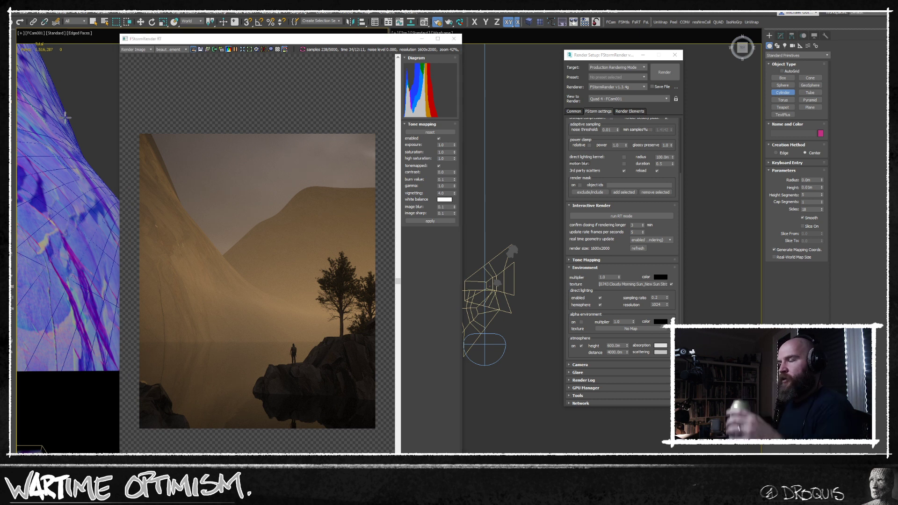
{"action": "key", "text": "F3"}
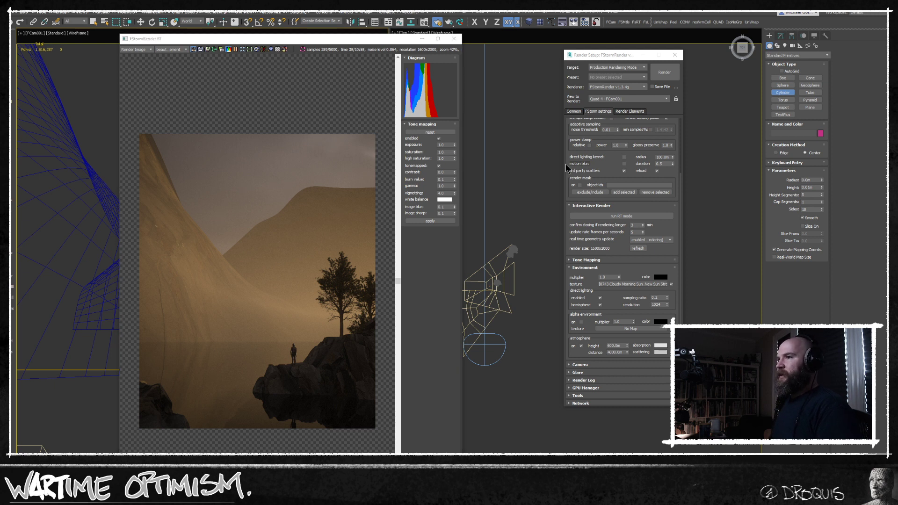
{"action": "left_click_drag", "start_coordinate": [78, 117], "coordinate": [64, 140]}
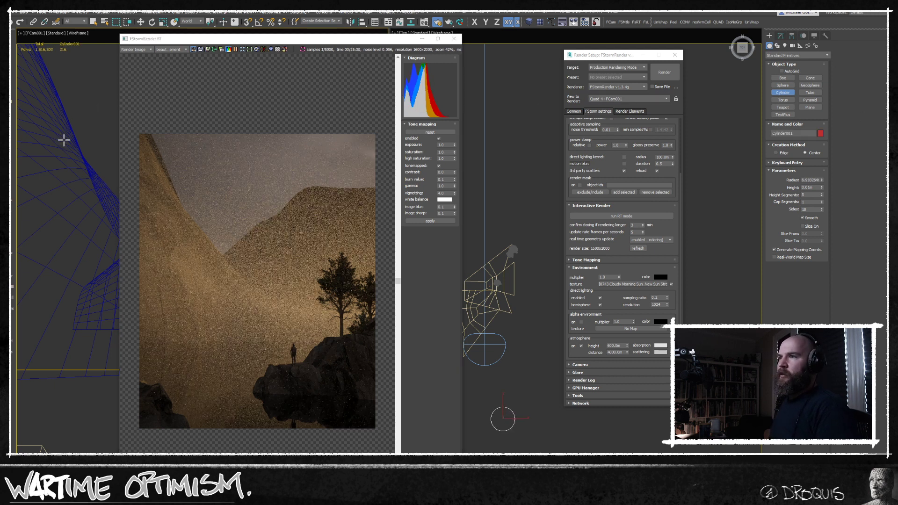
{"action": "left_click", "coordinate": [78, 135]}
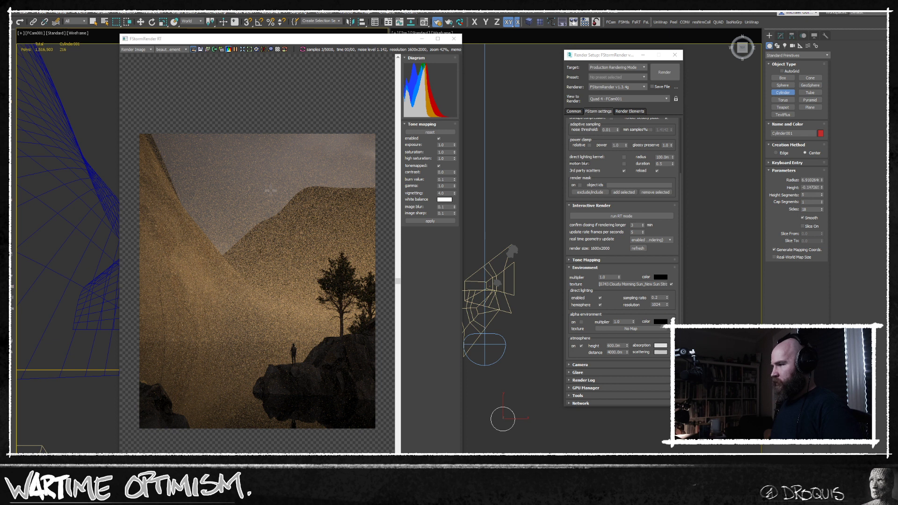
{"action": "right_click", "coordinate": [527, 326]}
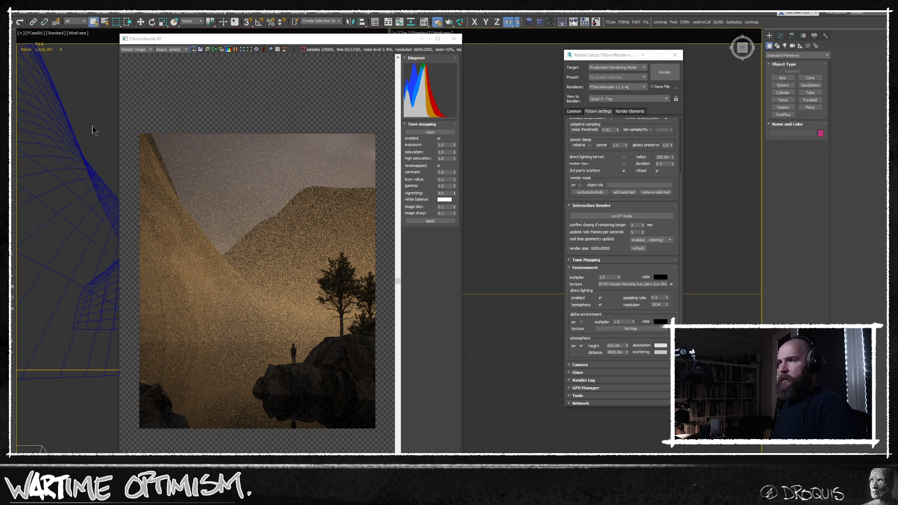
Select the mountain mesh through the camera view and change the power of its FStormDisplacement modifier
{"action": "left_click", "coordinate": [94, 154]}
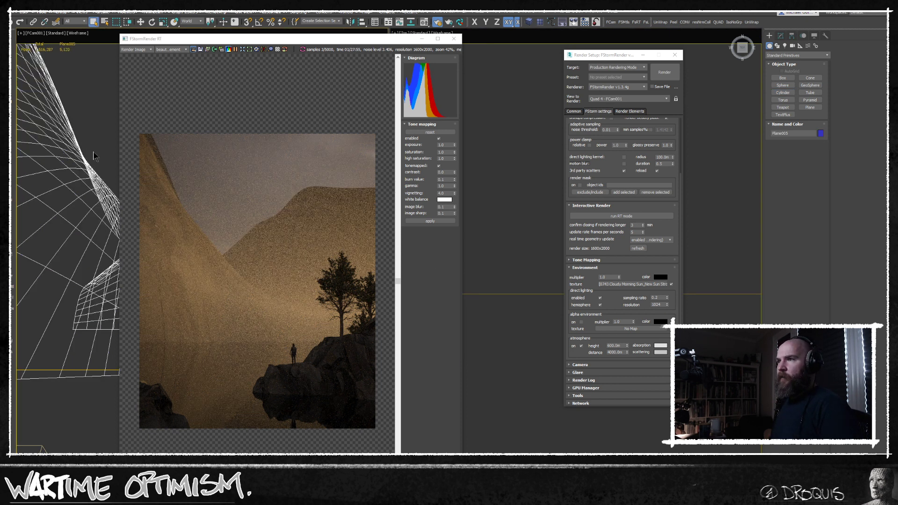
{"action": "left_click", "coordinate": [782, 37]}
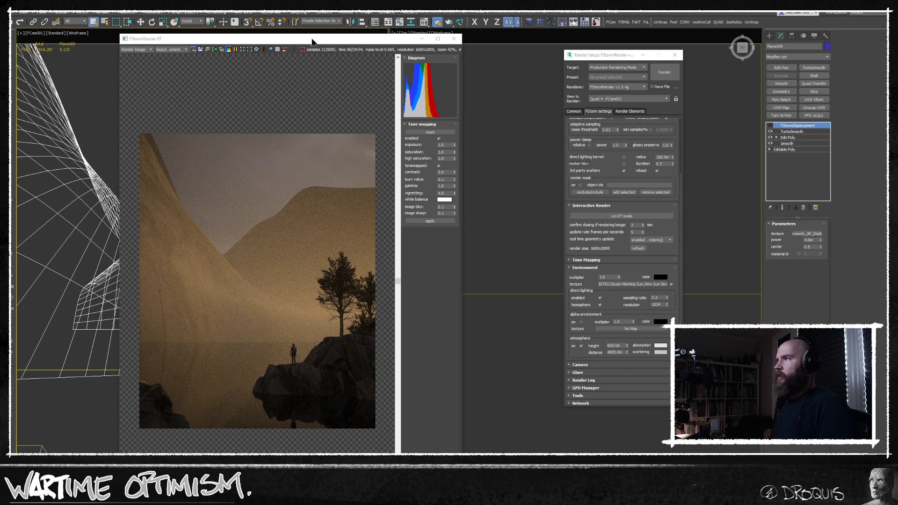
{"action": "left_click_drag", "start_coordinate": [312, 42], "coordinate": [274, 29]}
{"action": "double_click", "coordinate": [809, 240]}
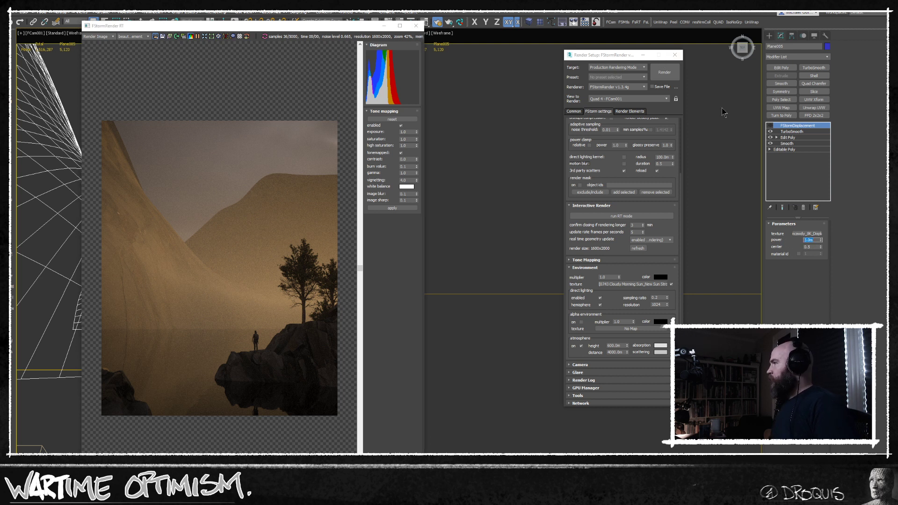
Clear the polygon selection in the mountain's Edit Poly modifier and leave polygon sub-object level
{"action": "left_click", "coordinate": [795, 137]}
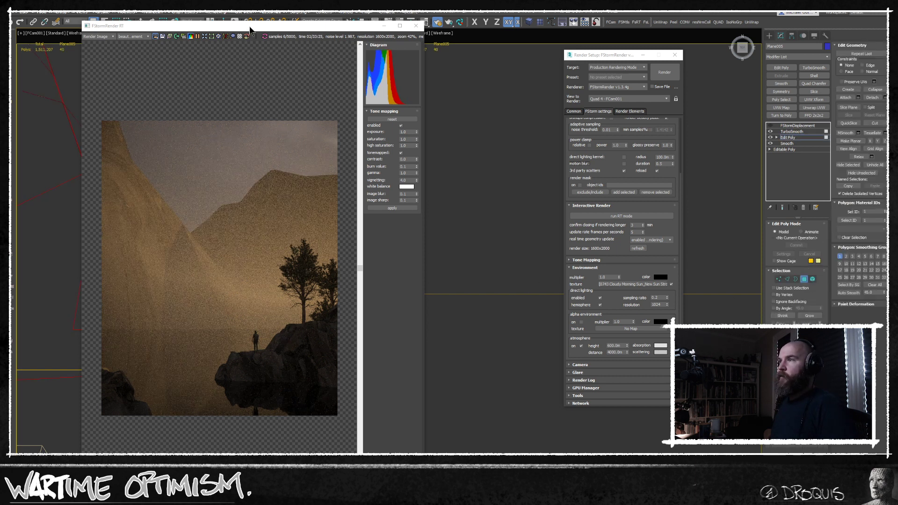
{"action": "left_click_drag", "start_coordinate": [250, 31], "coordinate": [511, 31]}
{"action": "key", "text": "F3"}
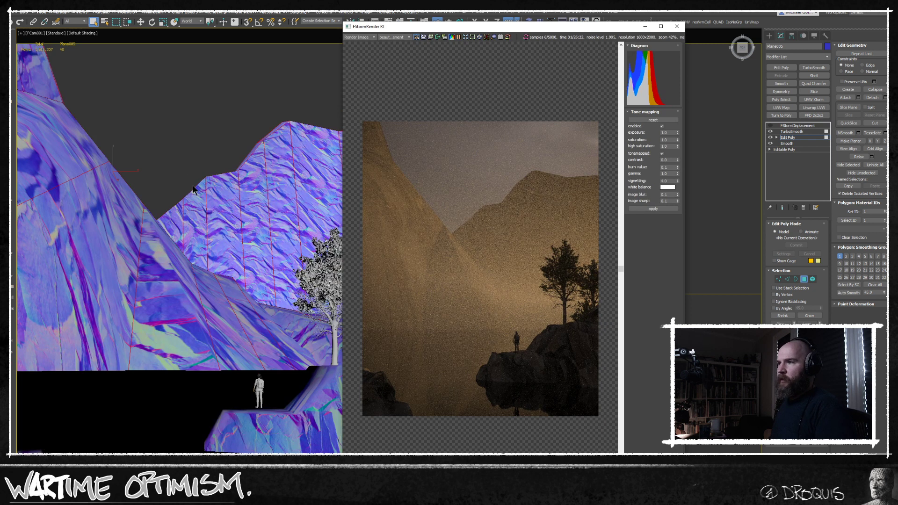
{"action": "key", "text": "F3"}
{"action": "left_click", "coordinate": [172, 112]}
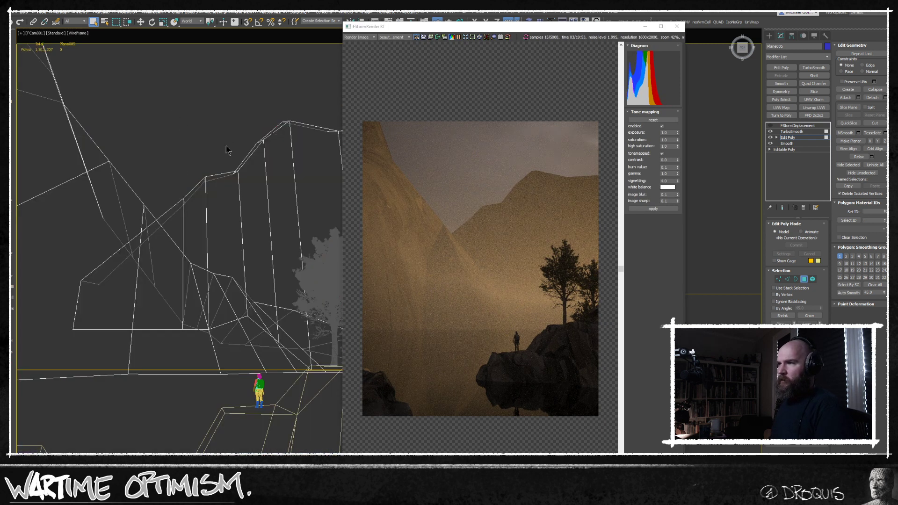
{"action": "left_click", "coordinate": [805, 279]}
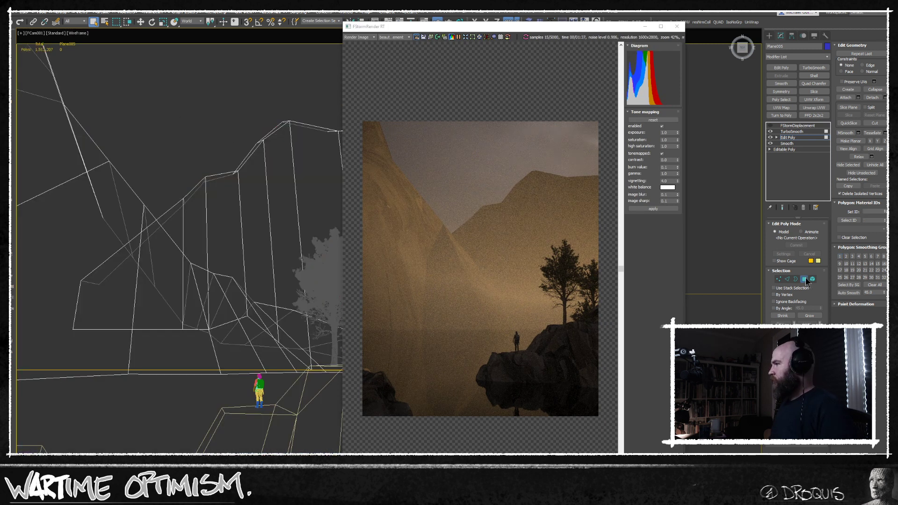
Turn on the mountain's FStormDisplacement modifier, check the displaced slopes in the render preview, and set its power to 30 m
{"action": "left_click", "coordinate": [805, 132]}
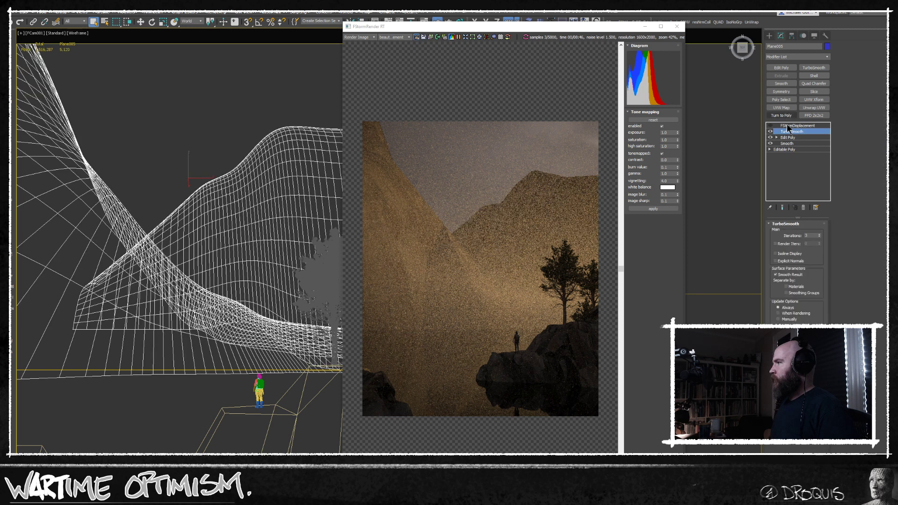
{"action": "left_click", "coordinate": [787, 125]}
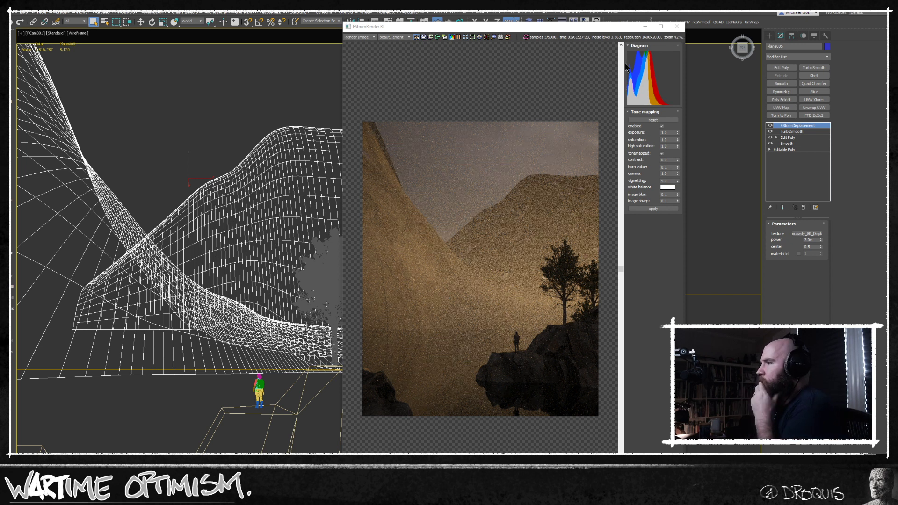
{"action": "scroll", "coordinate": [504, 228], "scroll_direction": "up", "scroll_amount": 2}
{"action": "scroll", "coordinate": [505, 228], "scroll_direction": "down", "scroll_amount": 3}
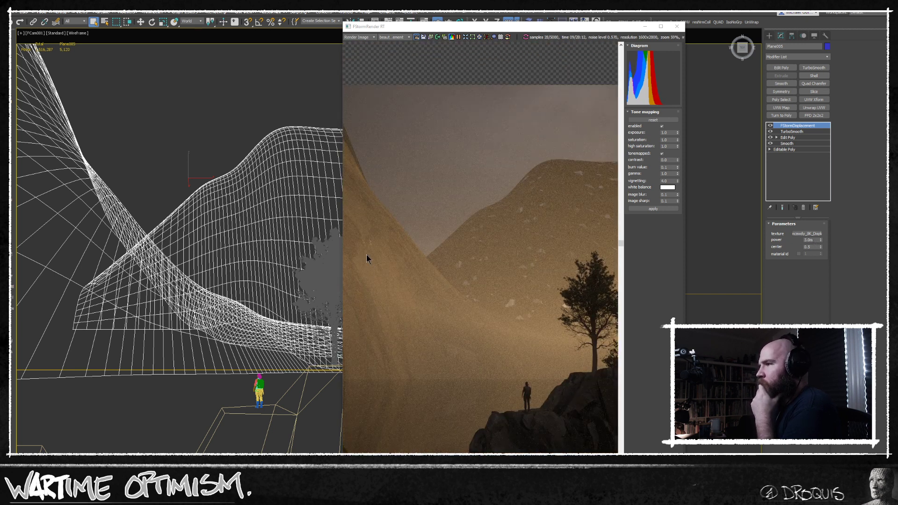
{"action": "scroll", "coordinate": [370, 231], "scroll_direction": "up", "scroll_amount": 3}
{"action": "left_click_drag", "start_coordinate": [815, 239], "coordinate": [780, 241]}
{"action": "type", "text": "30"}
{"action": "key", "text": "Return"}
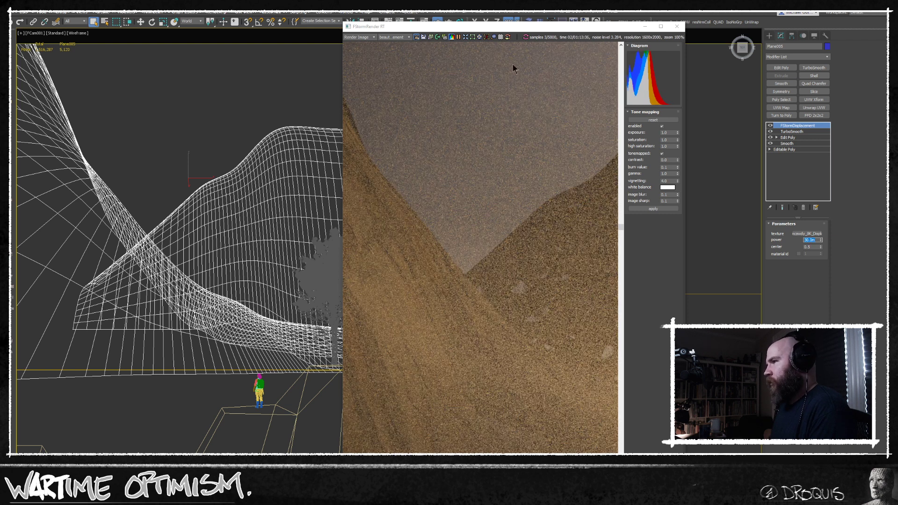
Bring up the rock material and copy its displacement map as an instance into the translucence map slot
{"action": "left_click_drag", "start_coordinate": [517, 27], "coordinate": [349, 30]}
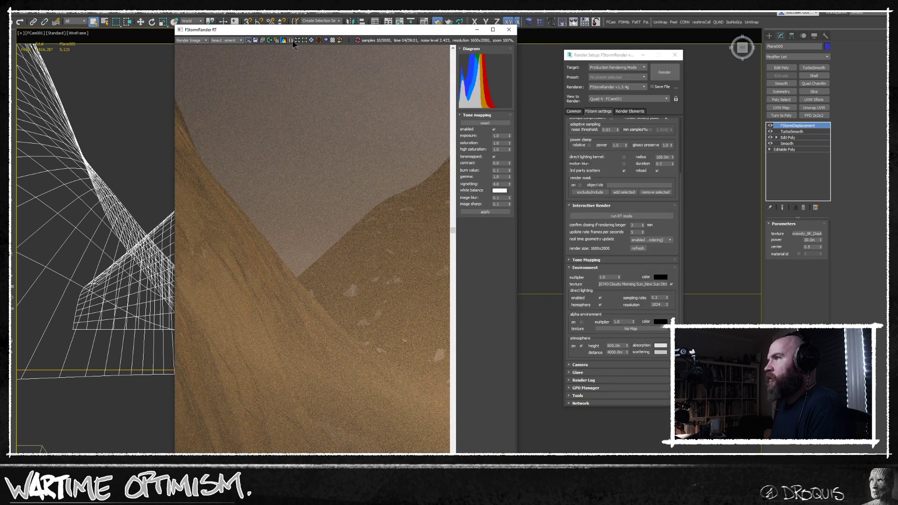
{"action": "left_click", "coordinate": [574, 111]}
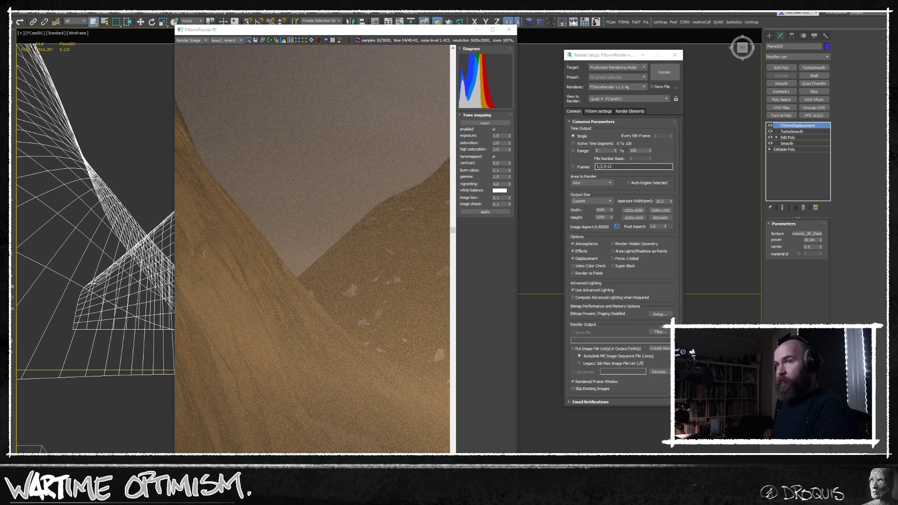
{"action": "key", "text": "m"}
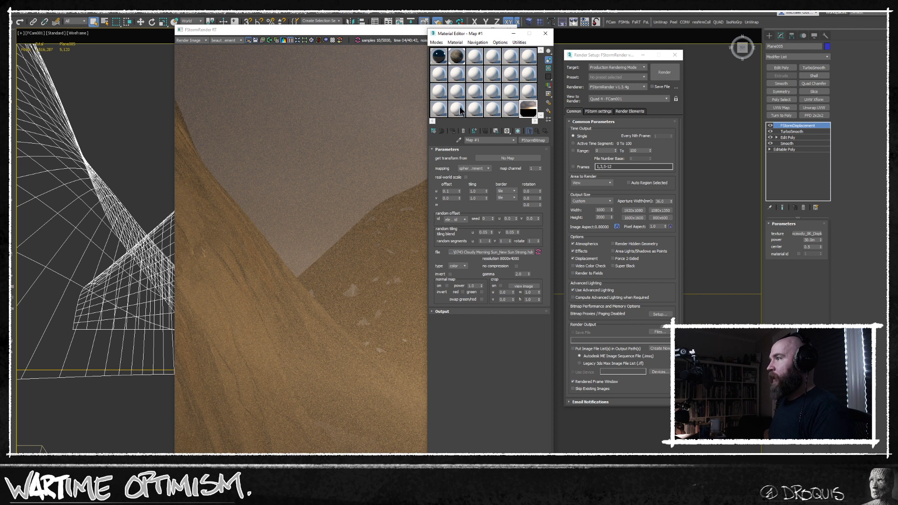
{"action": "left_click", "coordinate": [457, 56]}
{"action": "left_click_drag", "start_coordinate": [500, 356], "coordinate": [508, 397]}
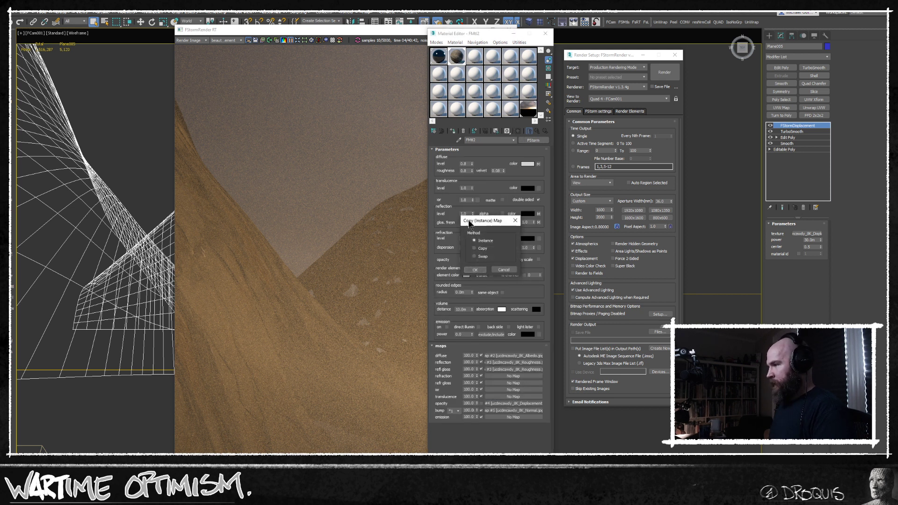
{"action": "left_click", "coordinate": [475, 272]}
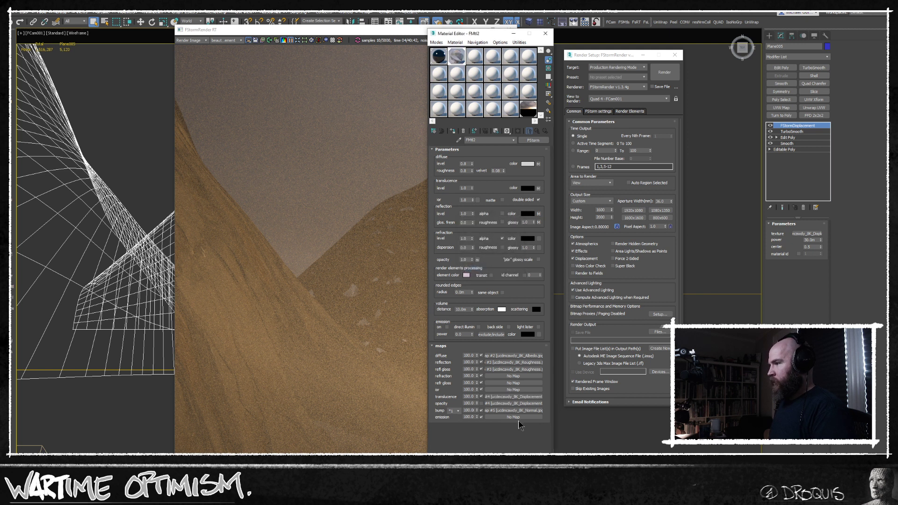
Open the displacement map in the rock material's opacity slot and make it unique
{"action": "left_click", "coordinate": [528, 405]}
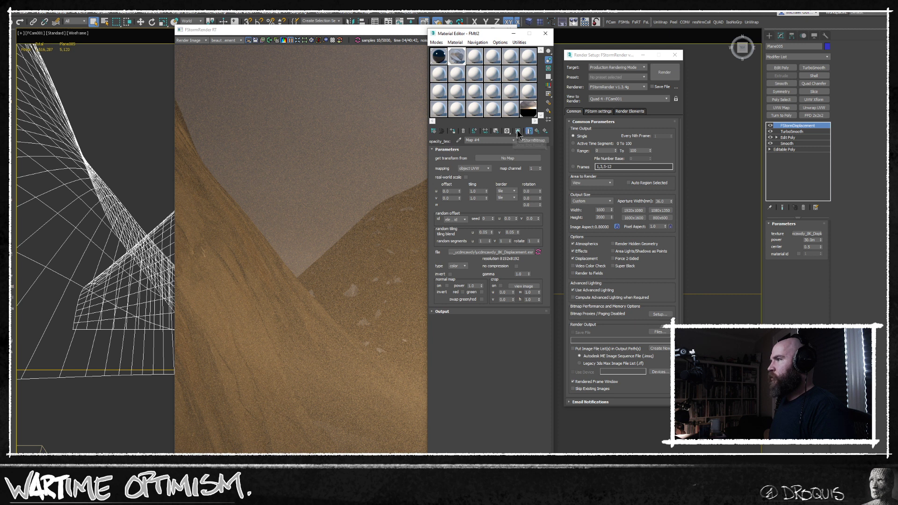
{"action": "left_click", "coordinate": [487, 132]}
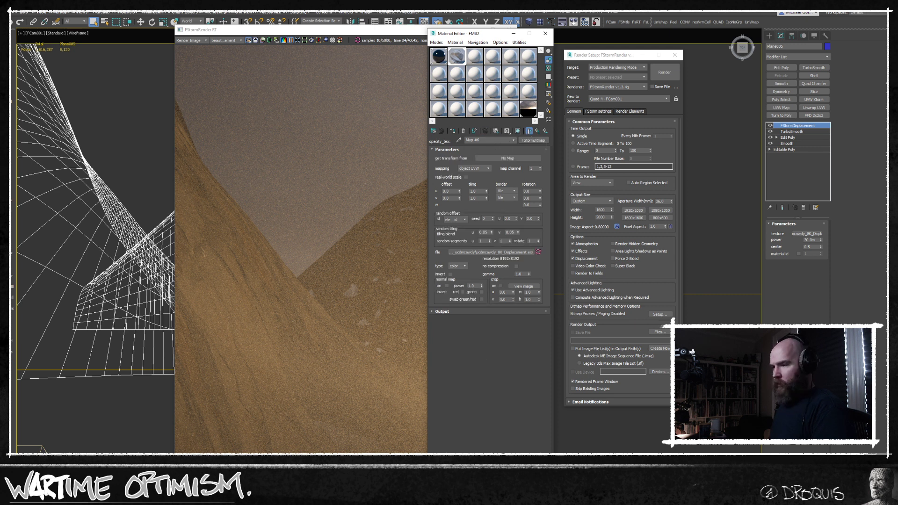
{"action": "left_click", "coordinate": [298, 292]}
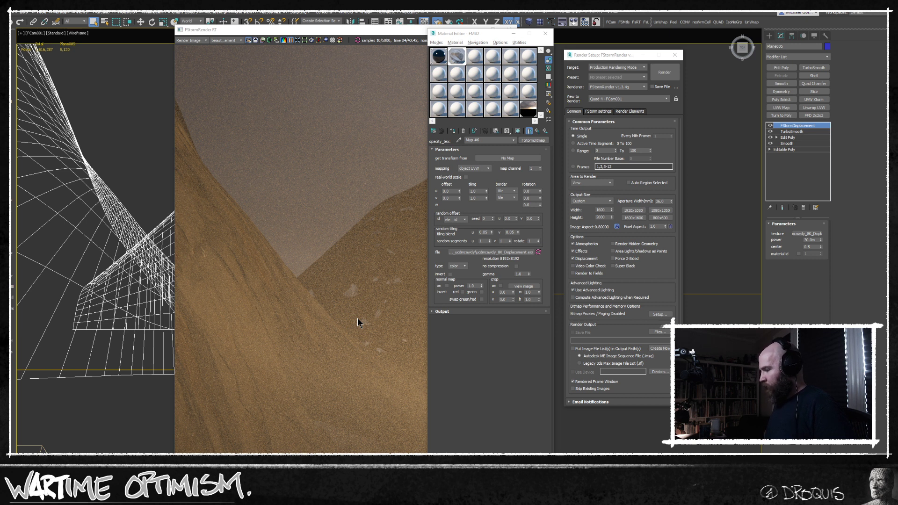
Switch to File Explorer and browse the Resources drive's Textures library, checking the Ground folder and opening the Landscape folder
{"action": "key", "text": "alt+Tab"}
{"action": "left_click", "coordinate": [193, 227]}
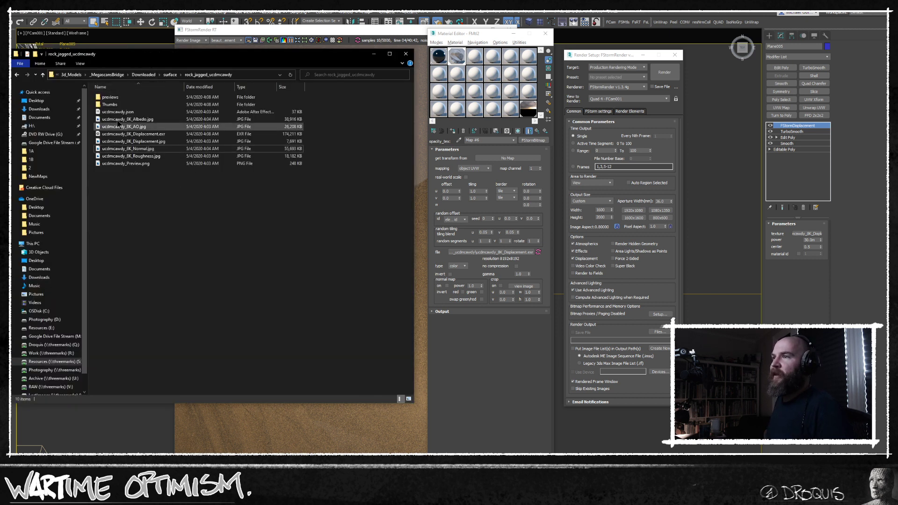
{"action": "left_click", "coordinate": [108, 75]}
{"action": "left_click", "coordinate": [111, 77]}
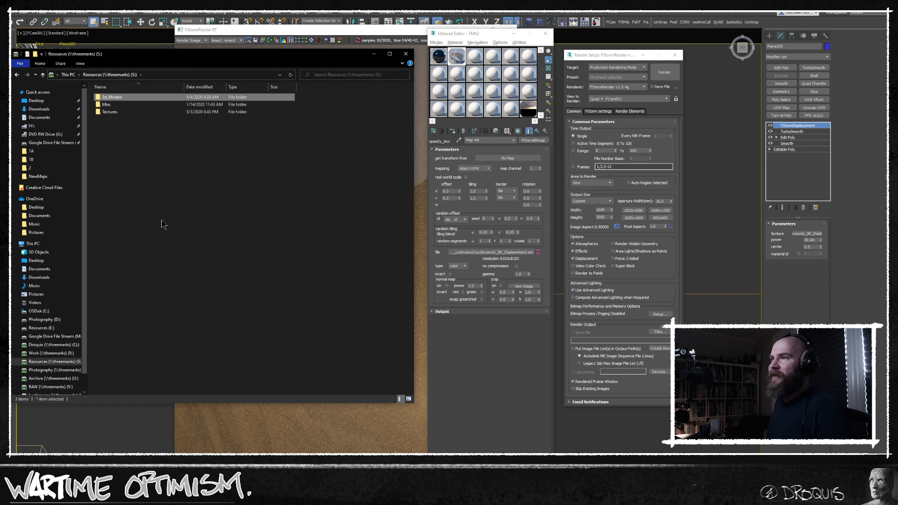
{"action": "middle_click", "coordinate": [149, 190]}
{"action": "double_click", "coordinate": [115, 112]}
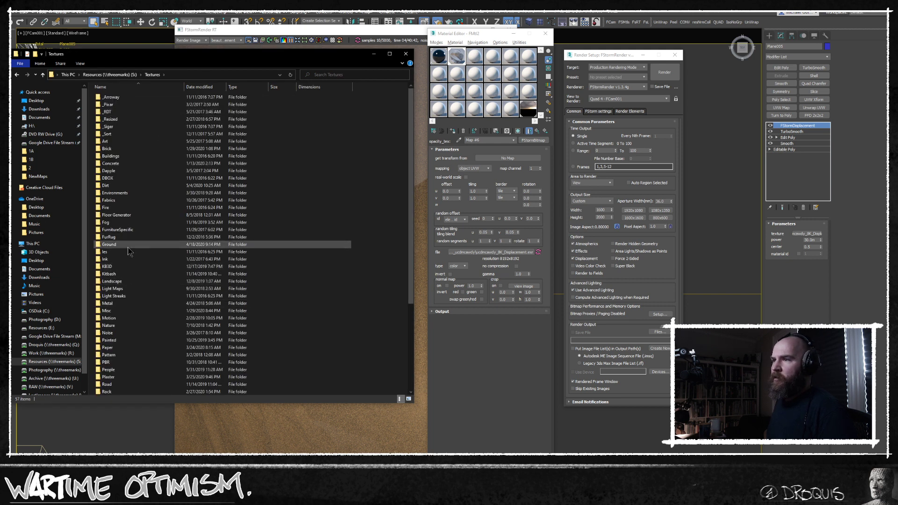
{"action": "double_click", "coordinate": [129, 247]}
{"action": "scroll", "coordinate": [226, 303], "scroll_direction": "down", "scroll_amount": 3}
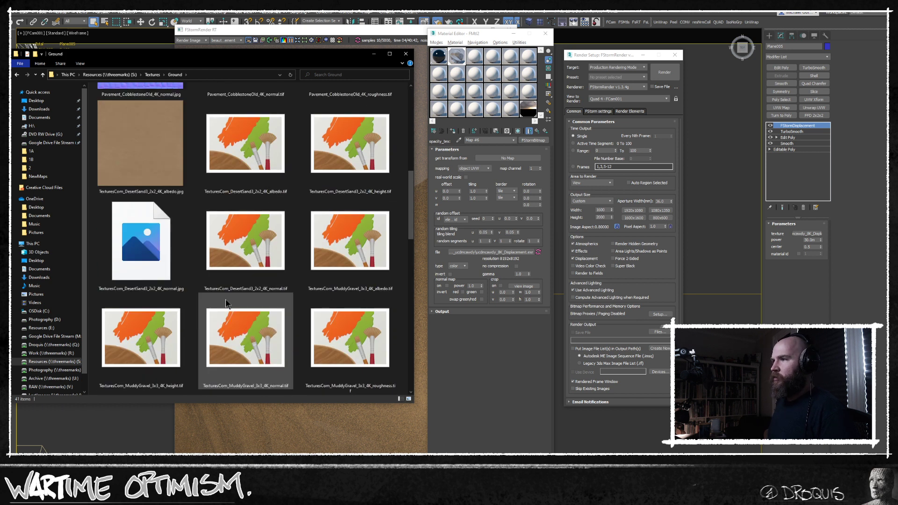
{"action": "key", "text": "alt+Left"}
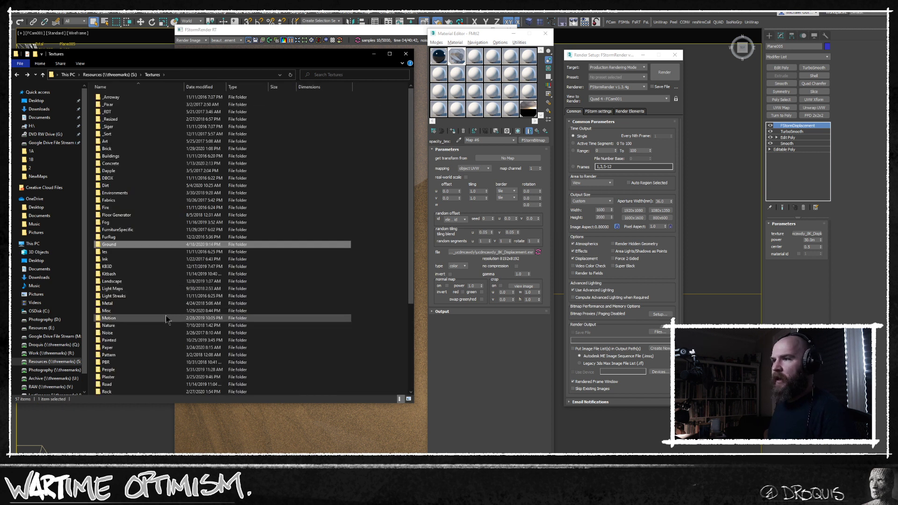
{"action": "scroll", "coordinate": [155, 274], "scroll_direction": "down", "scroll_amount": 1}
{"action": "double_click", "coordinate": [149, 254]}
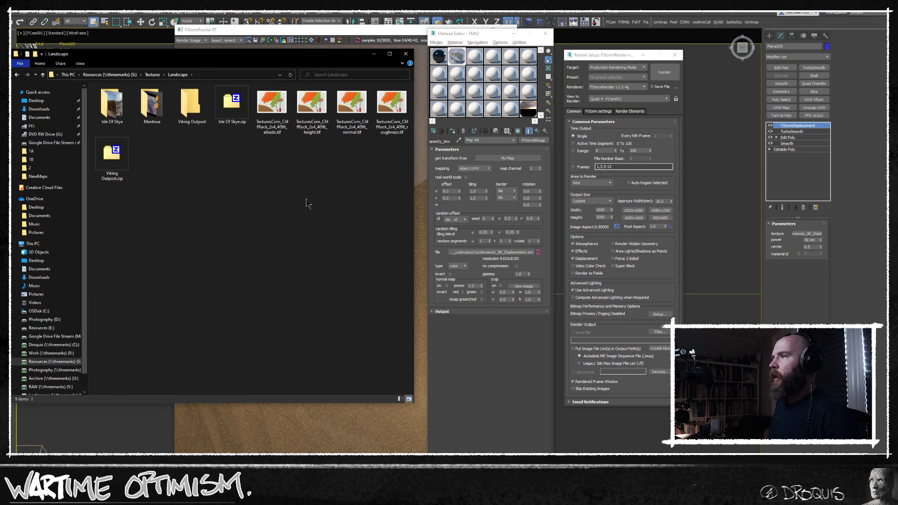
Load TexturesCom_CliffRock_2x4_4096_height.tif into the rock material's opacity bitmap and set its type to mono
{"action": "left_click_drag", "start_coordinate": [331, 113], "coordinate": [480, 255]}
{"action": "left_click", "coordinate": [475, 253]}
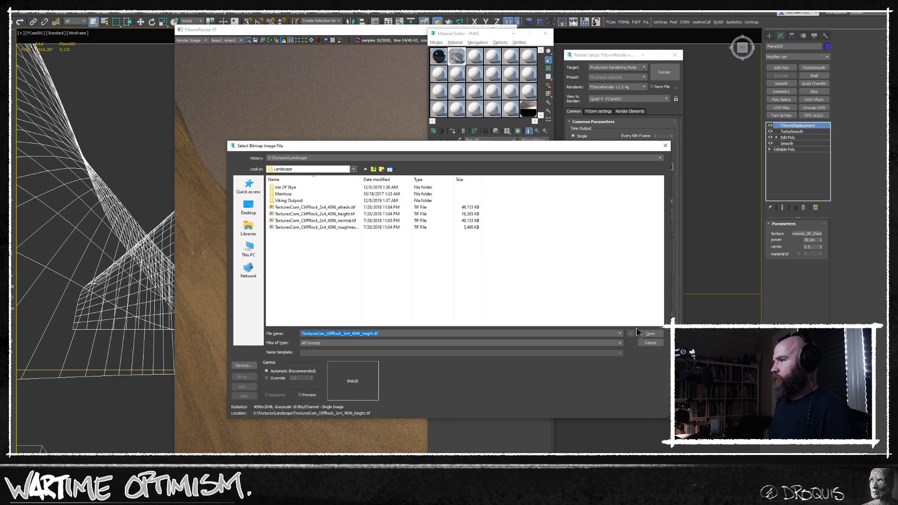
{"action": "left_click", "coordinate": [646, 333]}
{"action": "left_click", "coordinate": [458, 266]}
{"action": "left_click", "coordinate": [460, 278]}
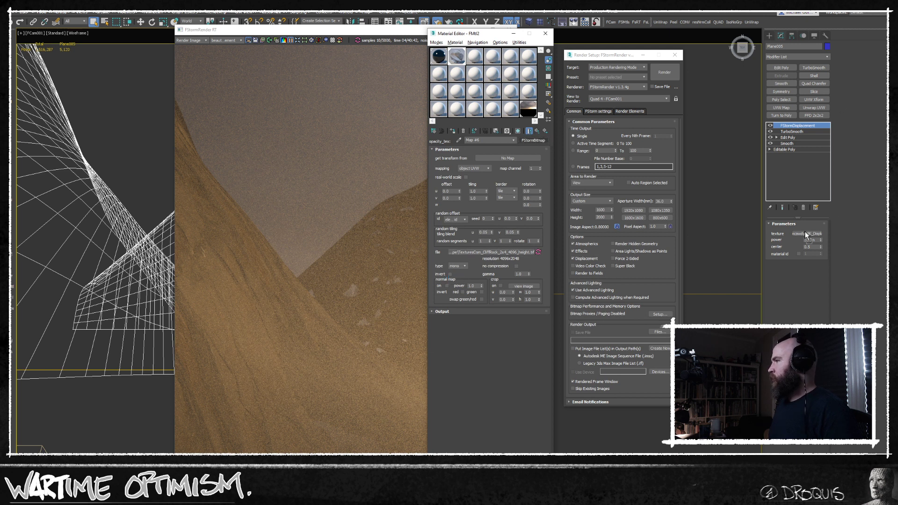
Assign the cliff rock height map as the FStormDisplacement texture, then restart the preview render and inspect the mountains
{"action": "left_click_drag", "start_coordinate": [804, 231], "coordinate": [804, 231]}
{"action": "left_click", "coordinate": [434, 305]}
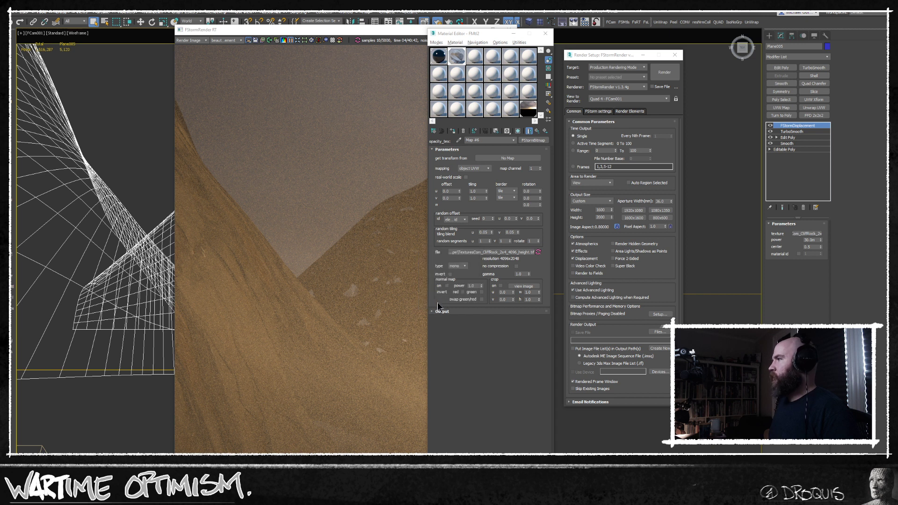
{"action": "left_click", "coordinate": [291, 41]}
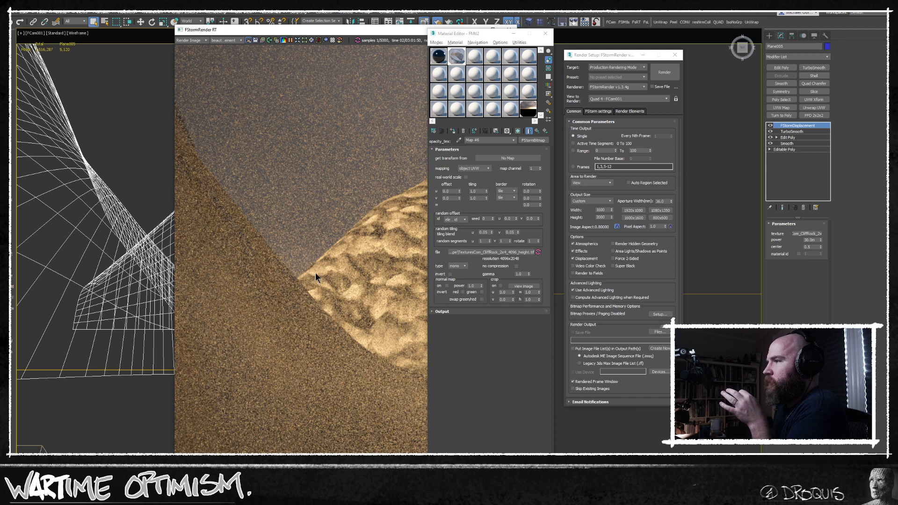
{"action": "scroll", "coordinate": [298, 278], "scroll_direction": "down", "scroll_amount": 3}
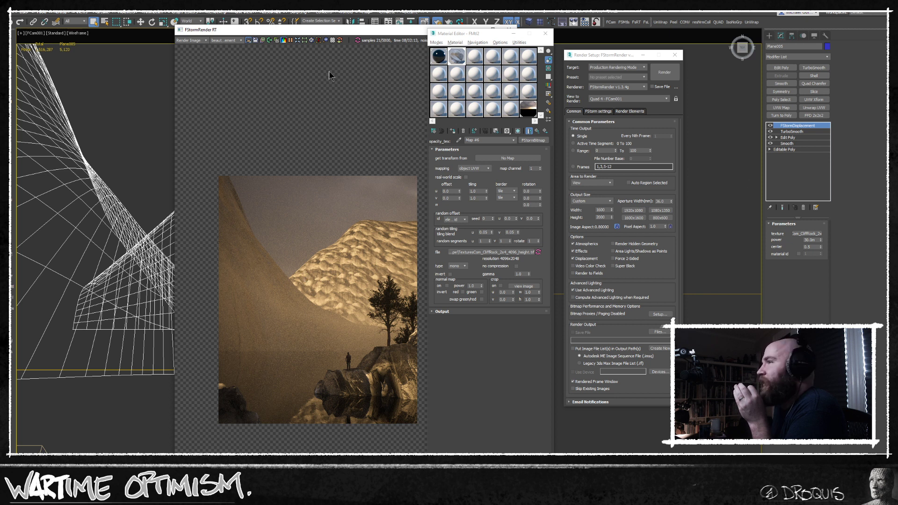
Shade the viewport, turn off the mountain's FStormDisplacement modifier, and disable the opacity map in the rock material
{"action": "left_click", "coordinate": [148, 155]}
{"action": "key", "text": "F3"}
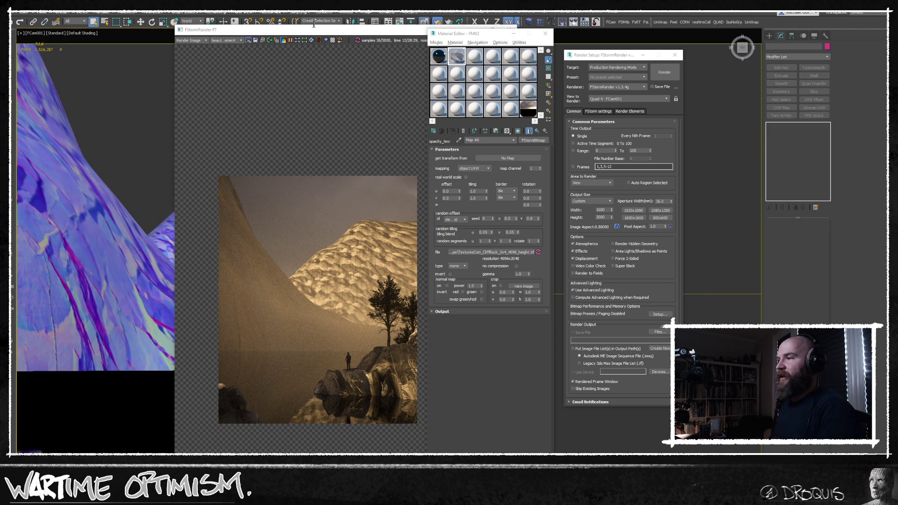
{"action": "left_click", "coordinate": [66, 221]}
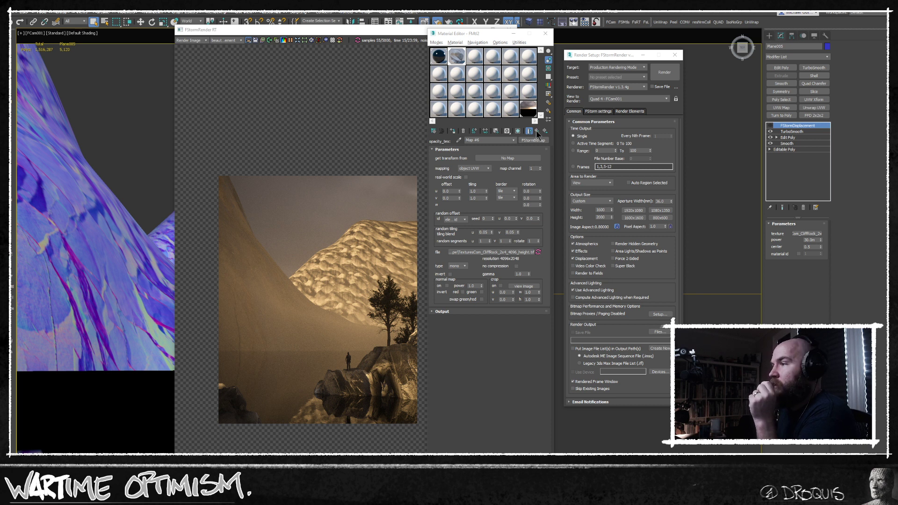
{"action": "left_click", "coordinate": [453, 63]}
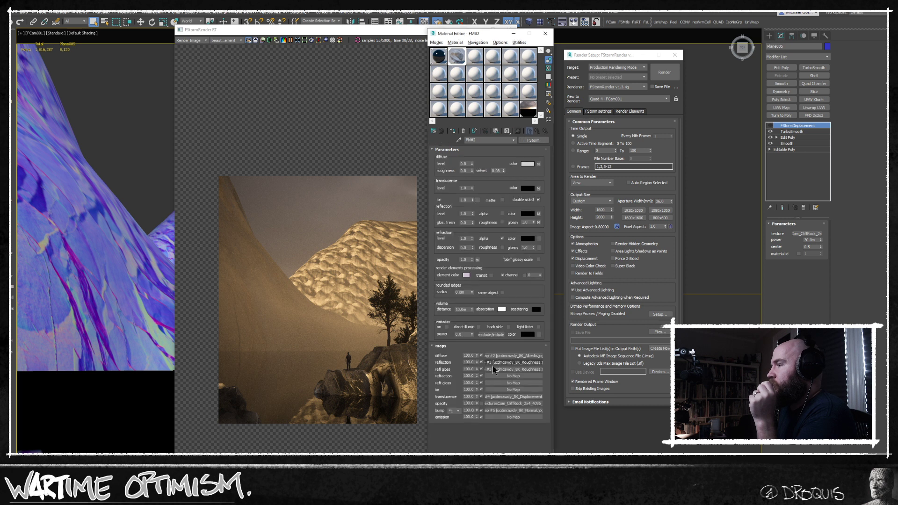
{"action": "left_click", "coordinate": [482, 403]}
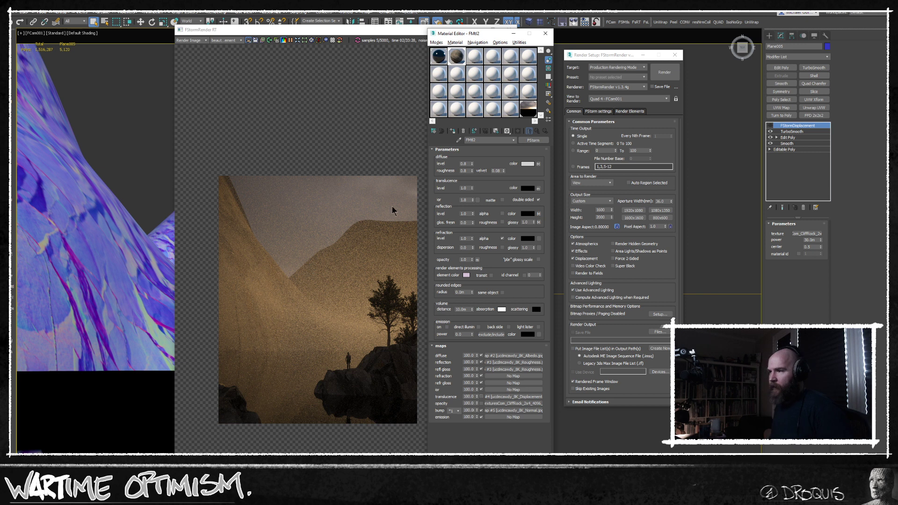
Check the updated beauty render in the preview window and save it to the Desktop as TestSketch.jpg
{"action": "left_click_drag", "start_coordinate": [346, 33], "coordinate": [276, 34]}
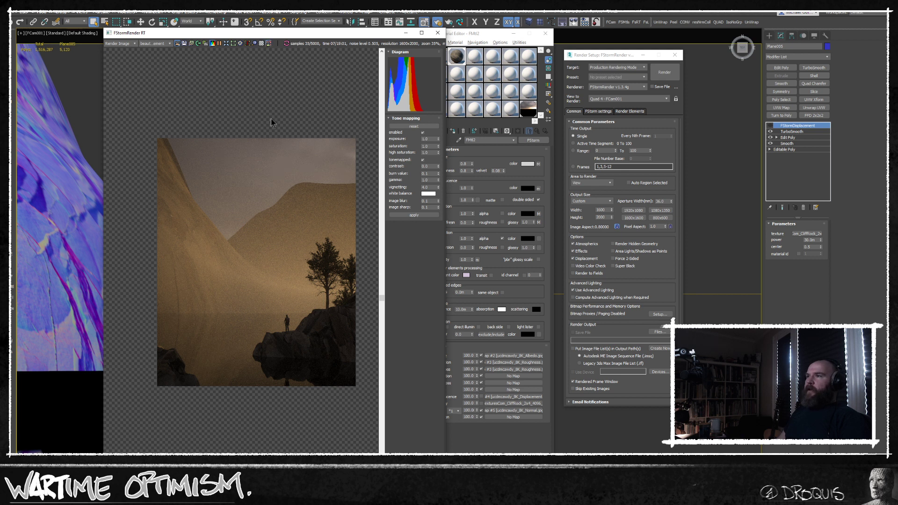
{"action": "scroll", "coordinate": [251, 271], "scroll_direction": "up", "scroll_amount": 2}
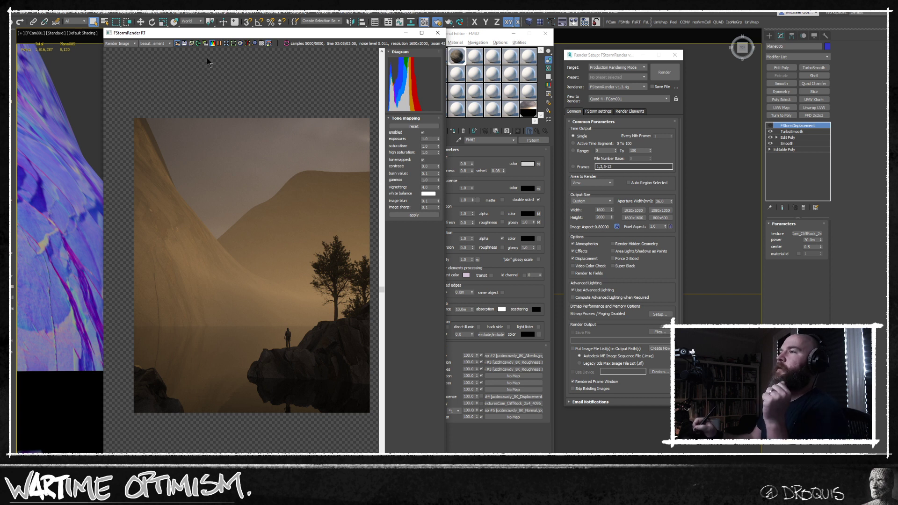
{"action": "left_click", "coordinate": [177, 43]}
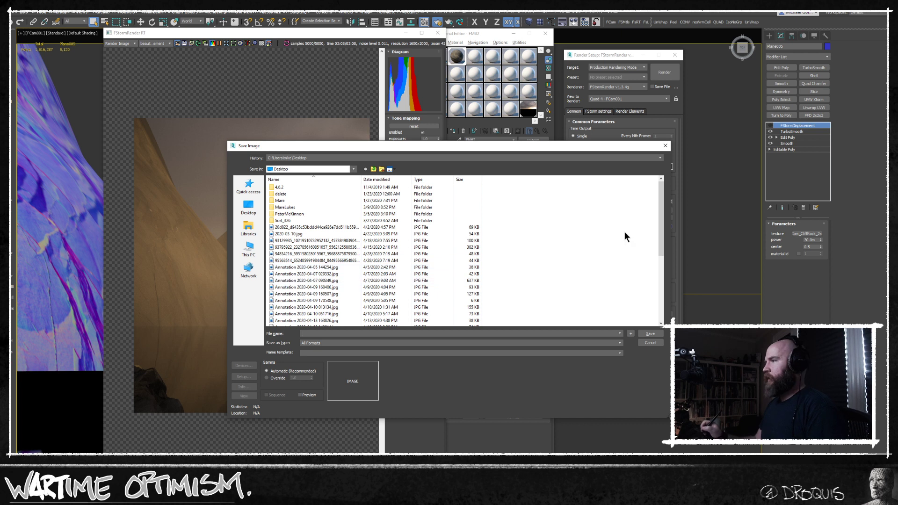
{"action": "left_click", "coordinate": [251, 210]}
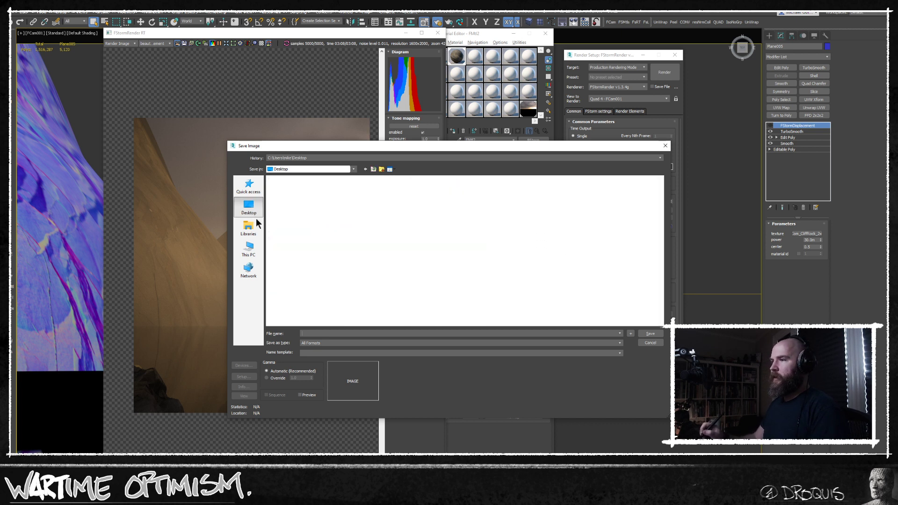
{"action": "left_click", "coordinate": [307, 334]}
{"action": "type", "text": "Test1ketch"}
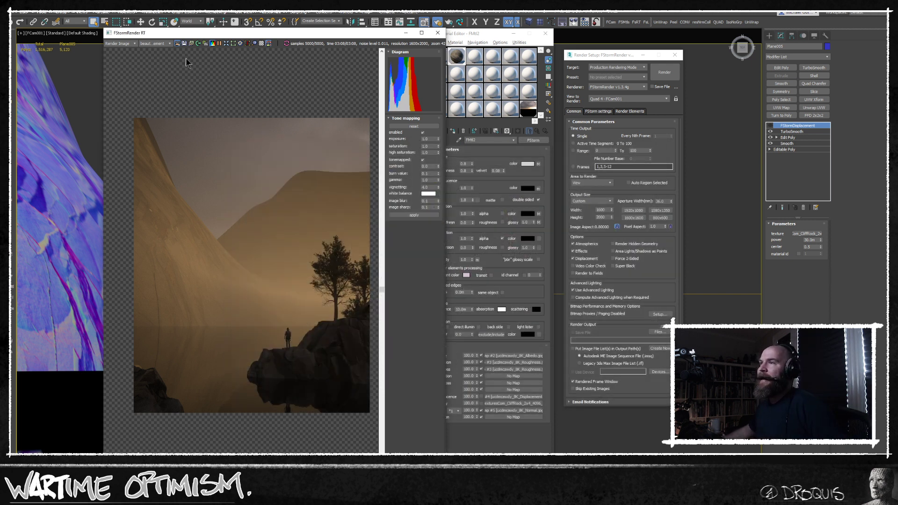
Display the FStorm Z-depth pass and save it to the Desktop as TestSketchZ.jpg, accepting the JPEG settings
{"action": "left_click", "coordinate": [157, 44]}
{"action": "left_click", "coordinate": [155, 54]}
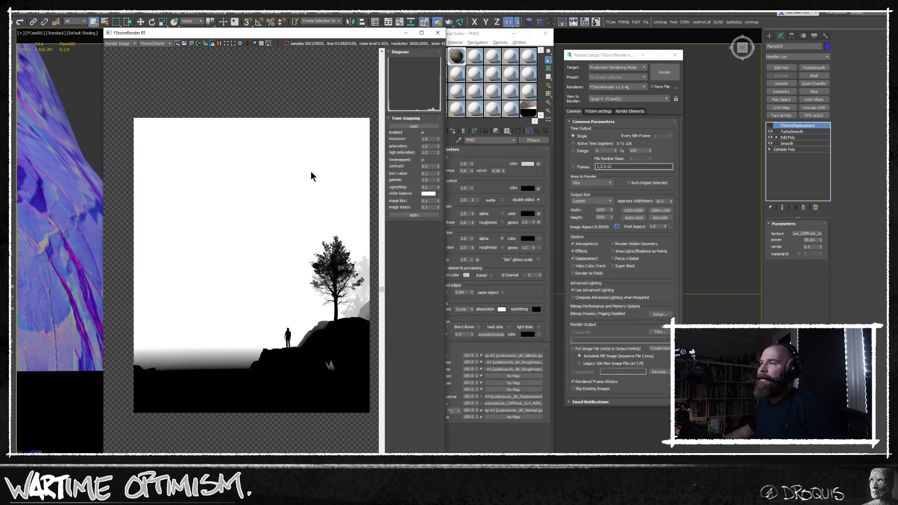
{"action": "left_click", "coordinate": [184, 43]}
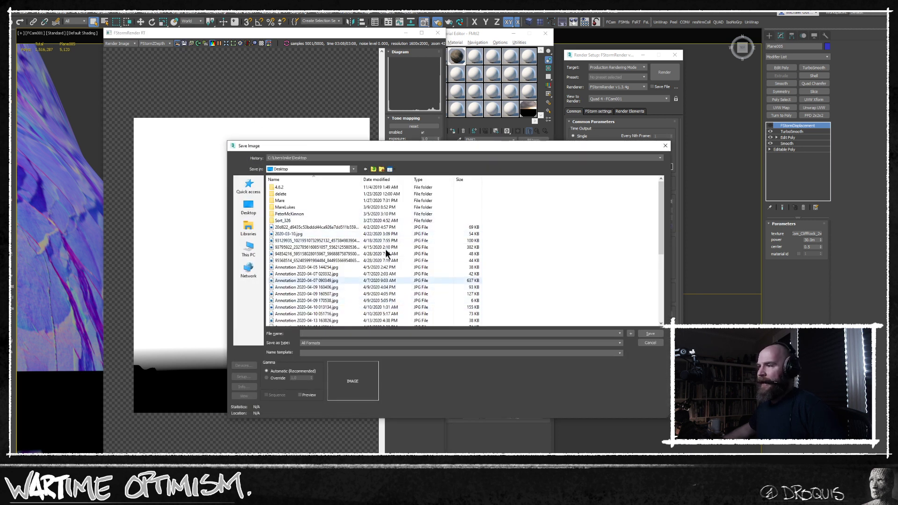
{"action": "type", "text": "test"}
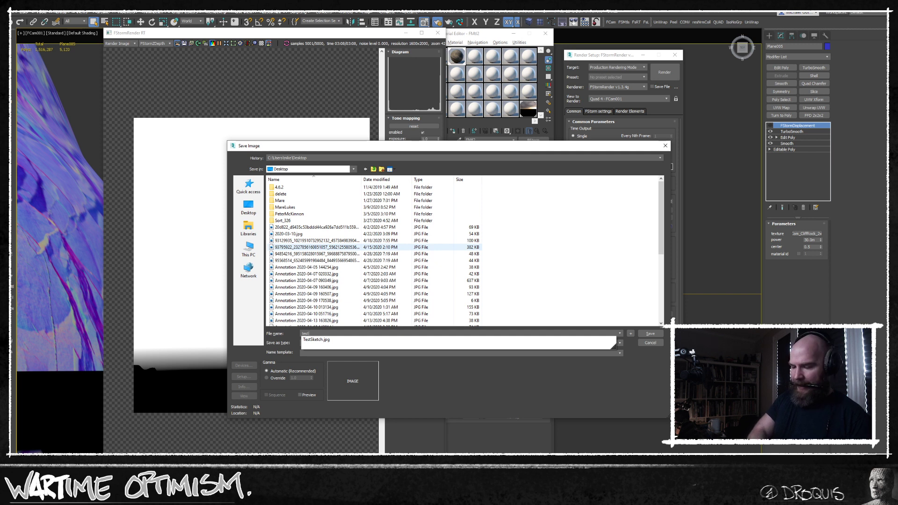
{"action": "key", "text": "Down"}
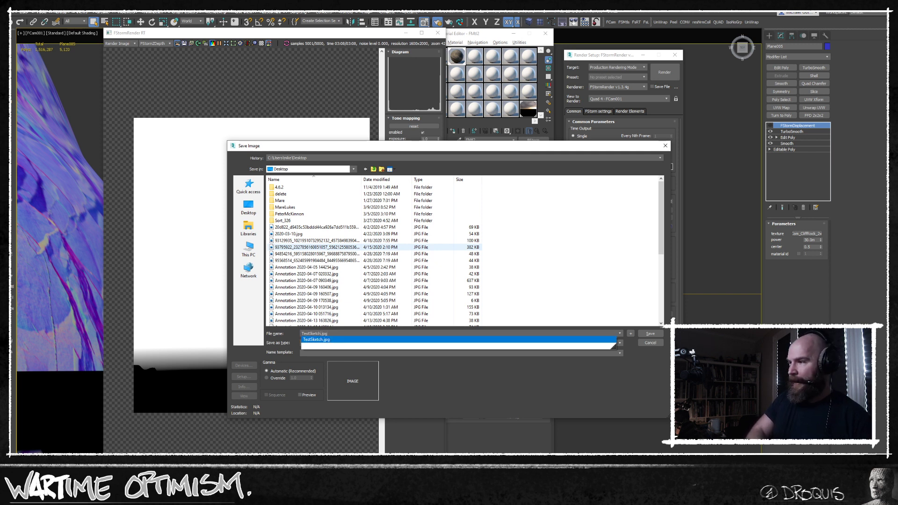
{"action": "type", "text": "Z"}
{"action": "key", "text": "Return"}
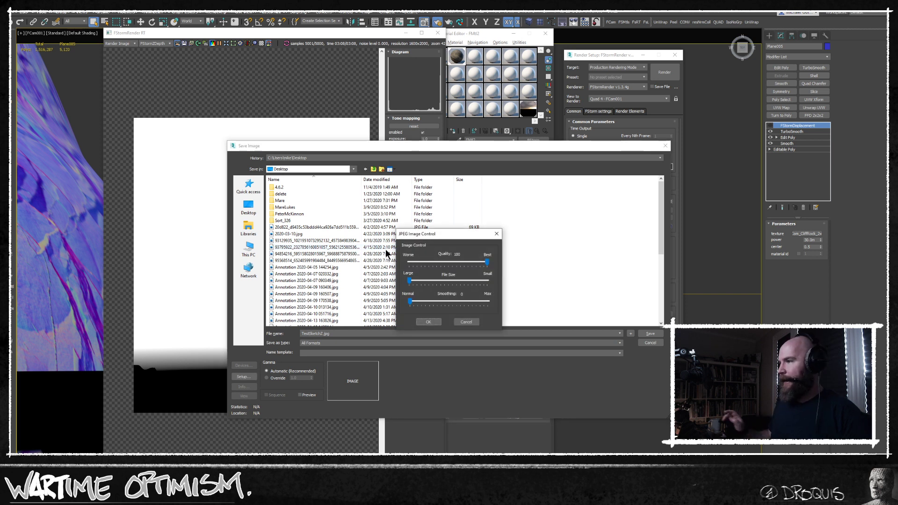
{"action": "left_click", "coordinate": [428, 321]}
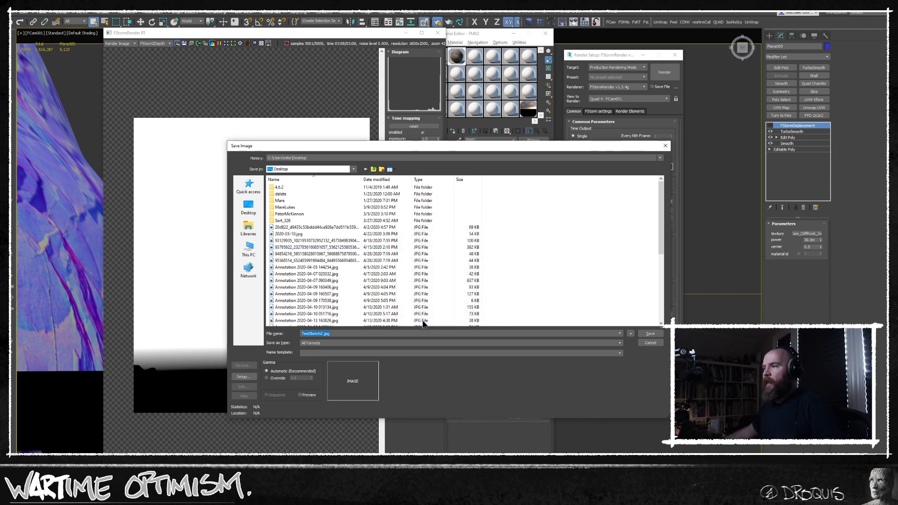
Show edged faces in the viewport and set the mountain's TurboSmooth iterations to 4
{"action": "key", "text": "F4"}
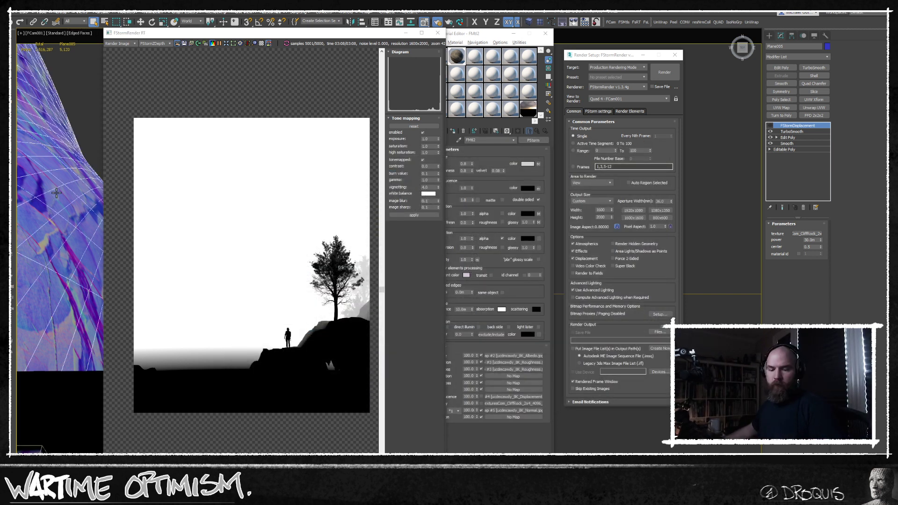
{"action": "left_click", "coordinate": [798, 132]}
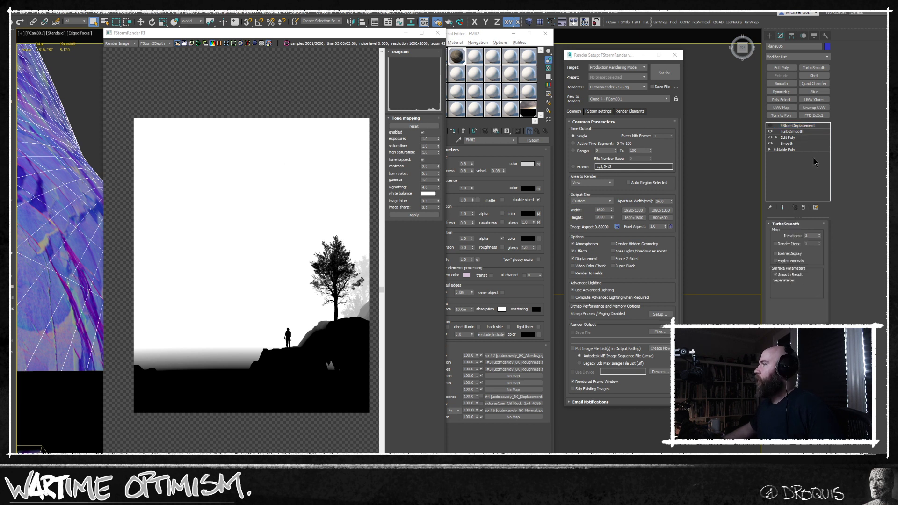
{"action": "left_click", "coordinate": [820, 235]}
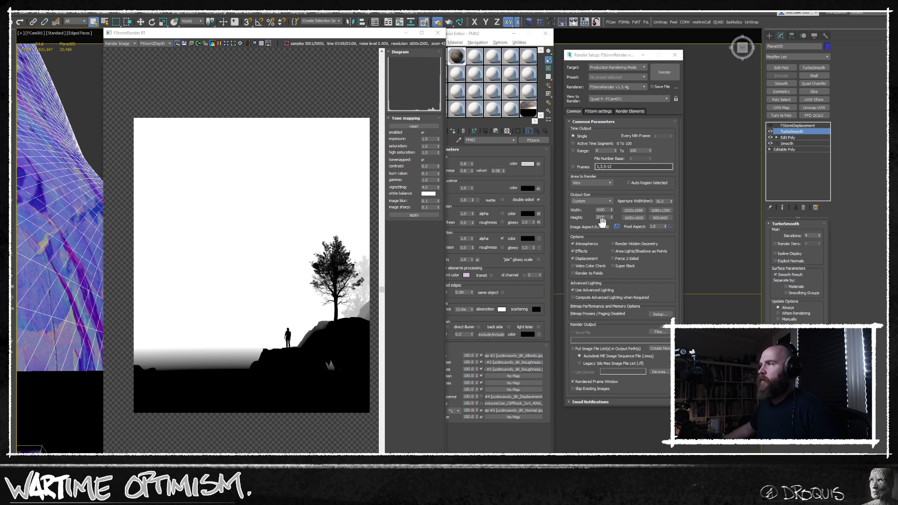
Add a Displace modifier directly above TurboSmooth in the mountain's modifier stack
{"action": "left_click", "coordinate": [827, 55]}
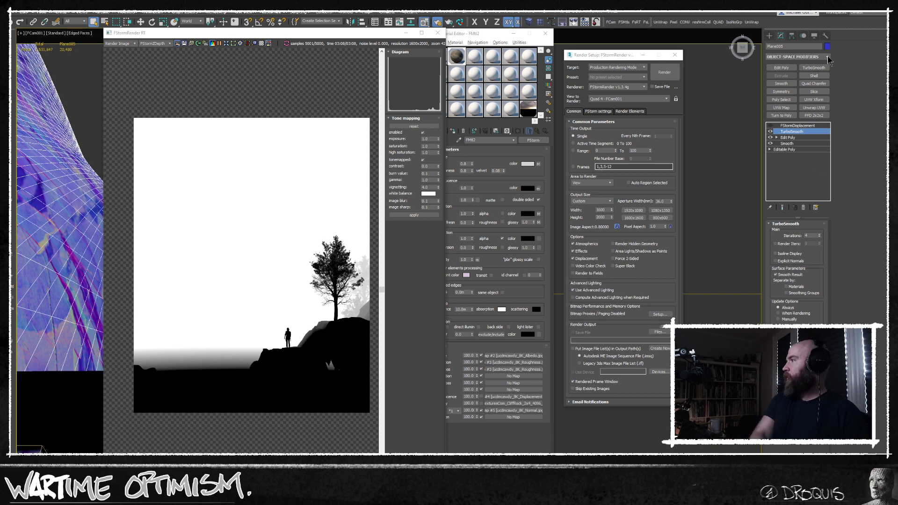
{"action": "left_click", "coordinate": [828, 60]}
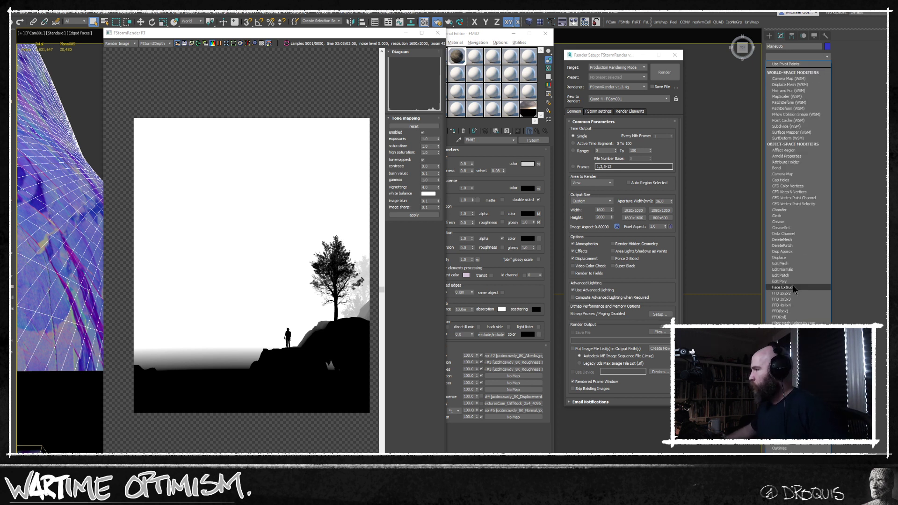
{"action": "left_click", "coordinate": [779, 257]}
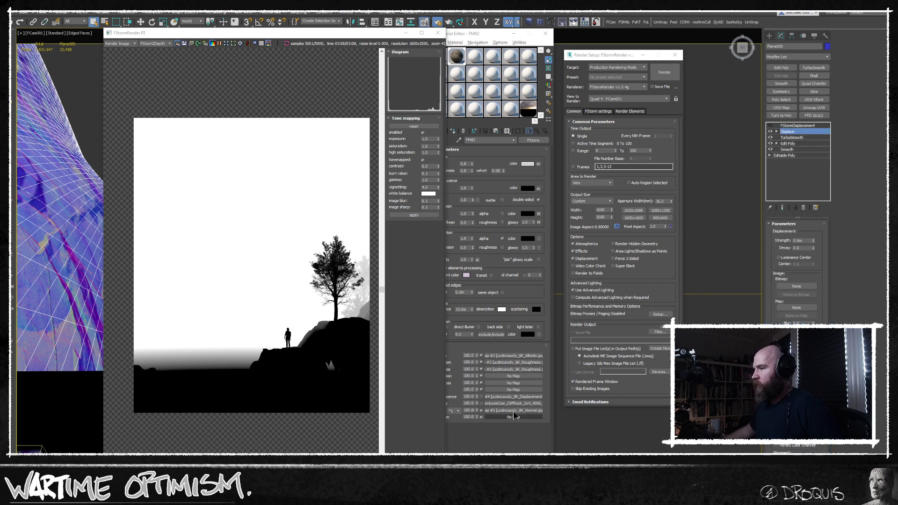
Try to copy the mountain material's displacement map into the Displace modifier's map slot
{"action": "right_click_drag", "start_coordinate": [521, 398], "coordinate": [790, 297]}
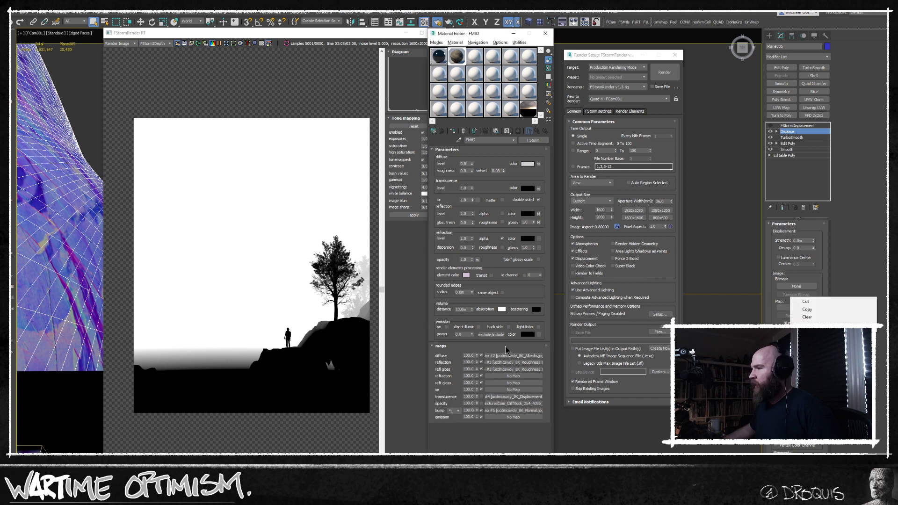
{"action": "left_click", "coordinate": [504, 431]}
{"action": "left_click_drag", "start_coordinate": [521, 397], "coordinate": [528, 360]}
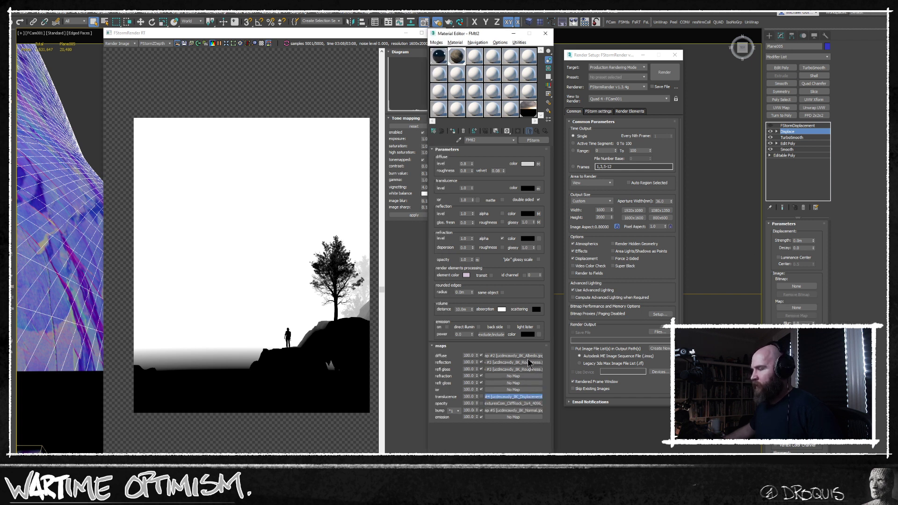
Switch the material's displacement bitmap to ucdmcawdy_8K_Displacement.jpg and return to the parent material
{"action": "left_click", "coordinate": [514, 397]}
{"action": "left_click", "coordinate": [484, 252]}
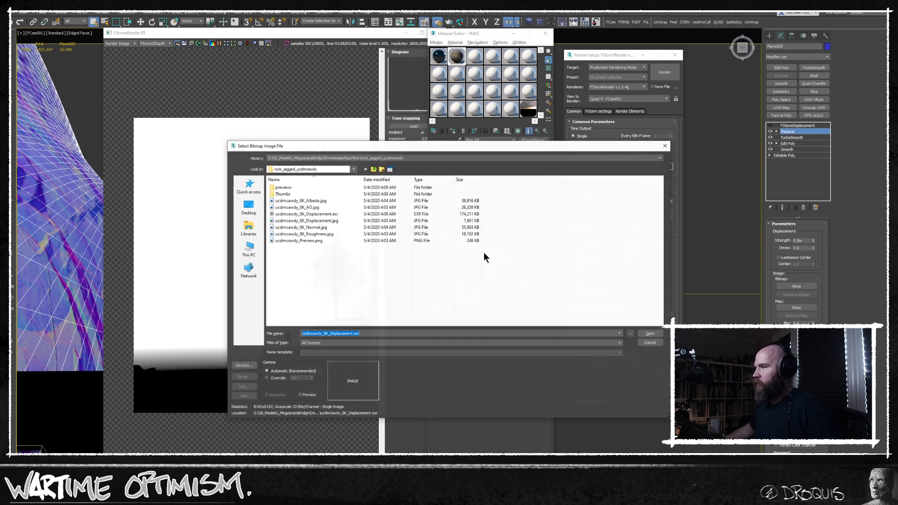
{"action": "left_click", "coordinate": [320, 221]}
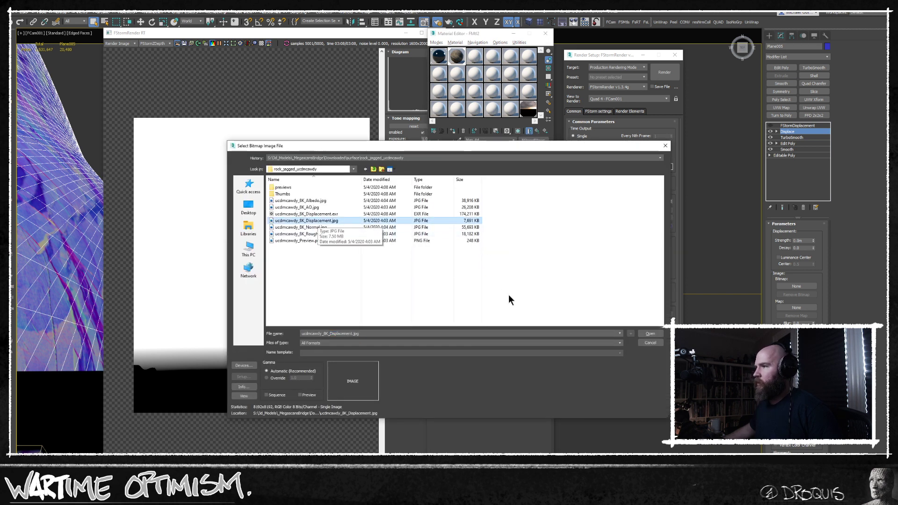
{"action": "key", "text": "Escape"}
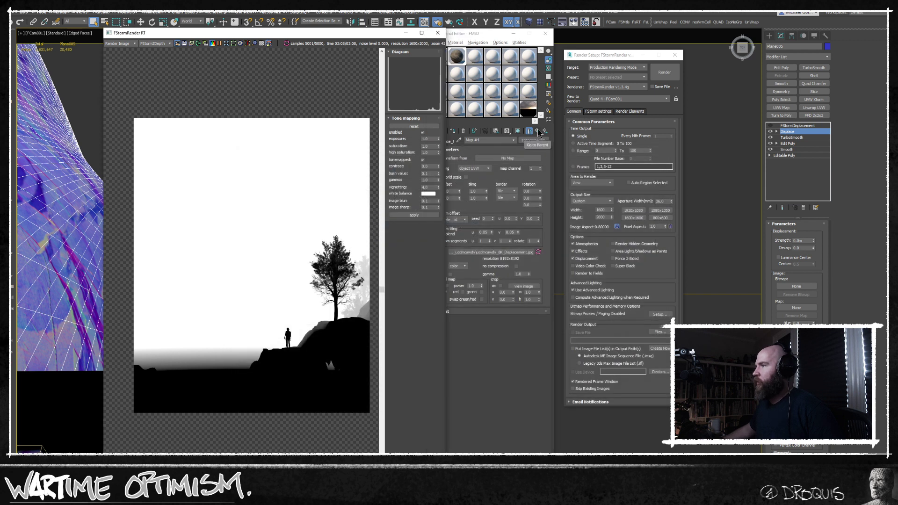
{"action": "left_click", "coordinate": [538, 131]}
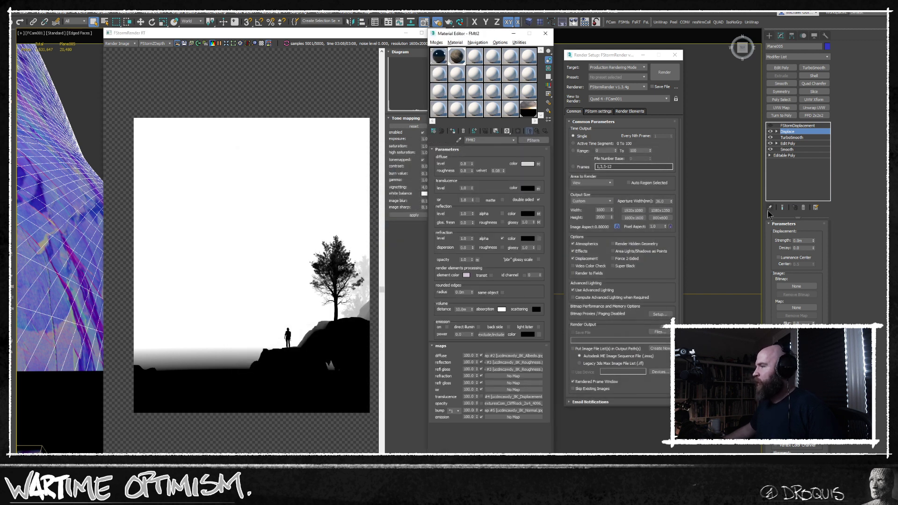
Close the FStorm render window and confirm closing the buffer
{"action": "left_click", "coordinate": [251, 166]}
{"action": "middle_click_drag", "start_coordinate": [258, 230], "coordinate": [274, 223]}
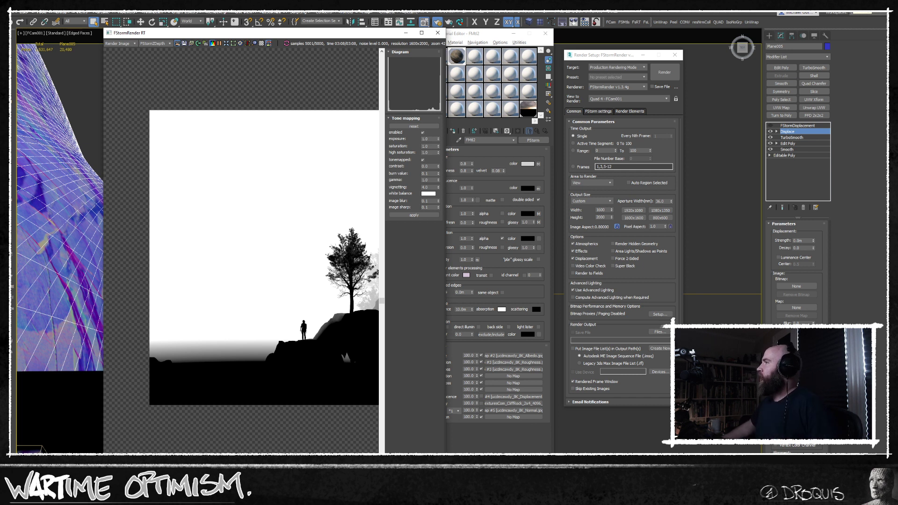
{"action": "left_click", "coordinate": [437, 33]}
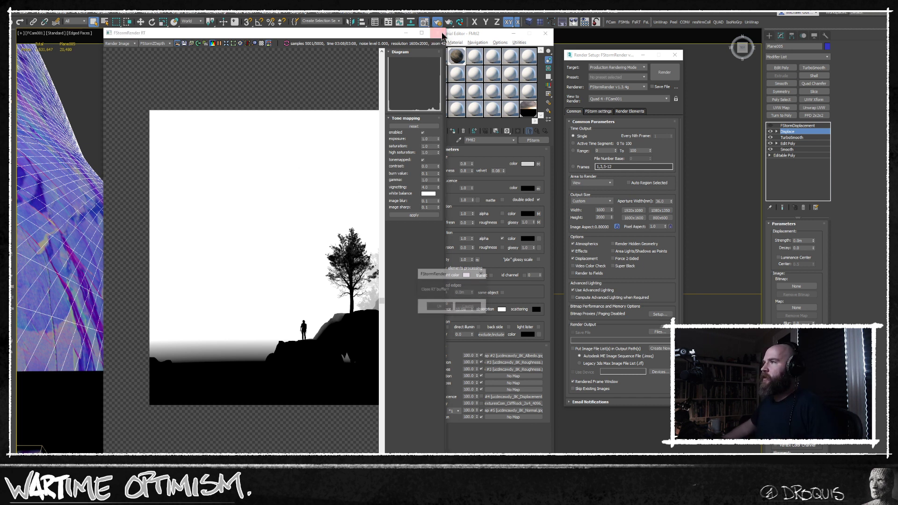
{"action": "left_click", "coordinate": [433, 307]}
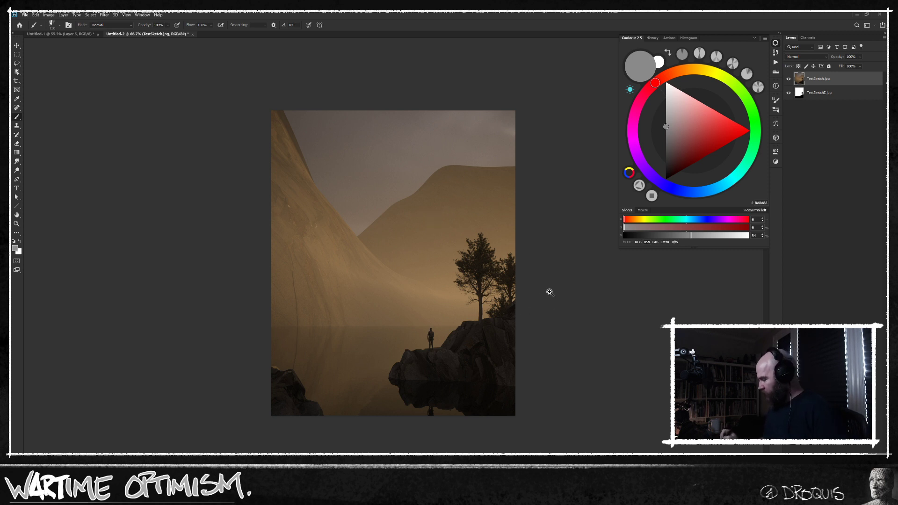
In Photoshop, add a Hue/Saturation layer above TestSketch.jpg, shifting the yellows slightly greener and reducing their saturation
{"action": "scroll", "coordinate": [547, 292], "scroll_direction": "down", "scroll_amount": 1, "text": "alt"}
{"action": "left_click", "coordinate": [755, 38]}
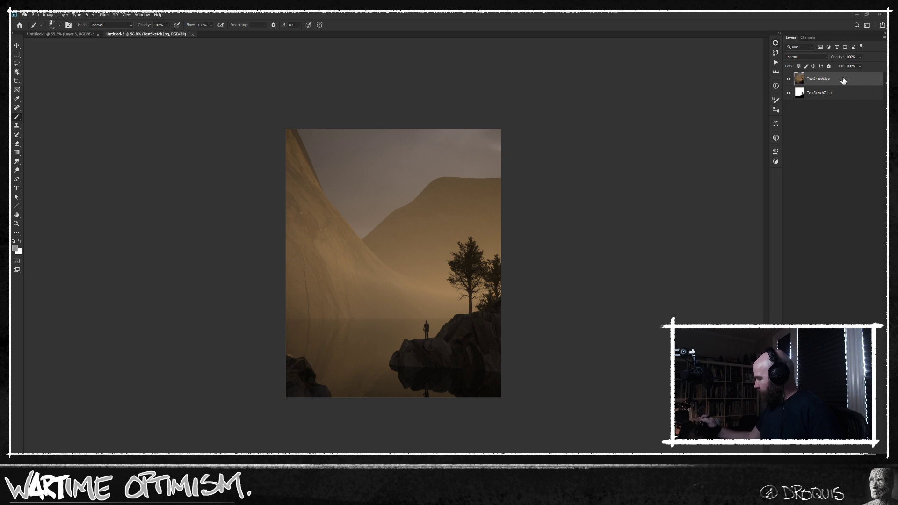
{"action": "key", "text": "ctrl+u"}
{"action": "key", "text": "Return"}
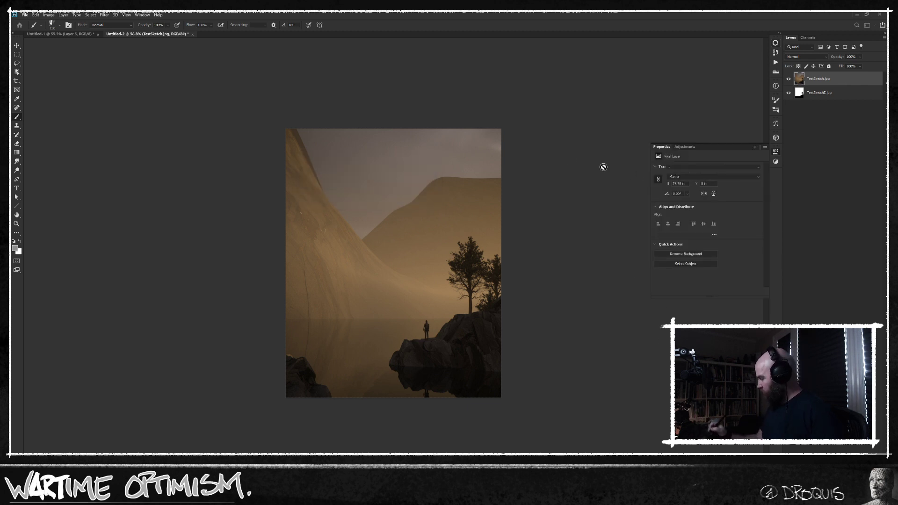
{"action": "left_click", "coordinate": [658, 176]}
{"action": "left_click_drag", "start_coordinate": [494, 212], "coordinate": [459, 222]}
{"action": "left_click_drag", "start_coordinate": [718, 192], "coordinate": [684, 208]}
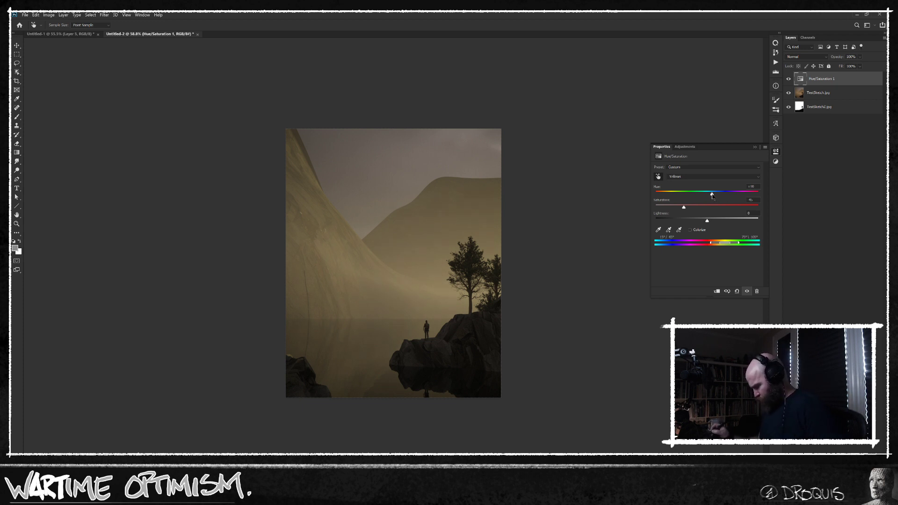
Load the depth pass as a selection from the channels and add it as a layer mask on TestSketchZ.jpg
{"action": "key", "text": "l"}
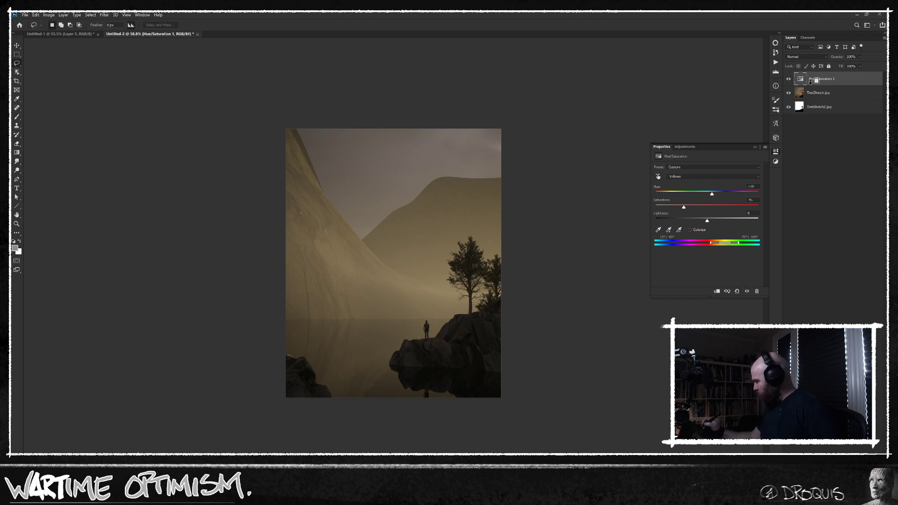
{"action": "left_click", "coordinate": [808, 37]}
{"action": "left_click", "coordinate": [810, 61]}
{"action": "left_click", "coordinate": [792, 38]}
{"action": "left_click", "coordinate": [788, 107], "text": "alt"}
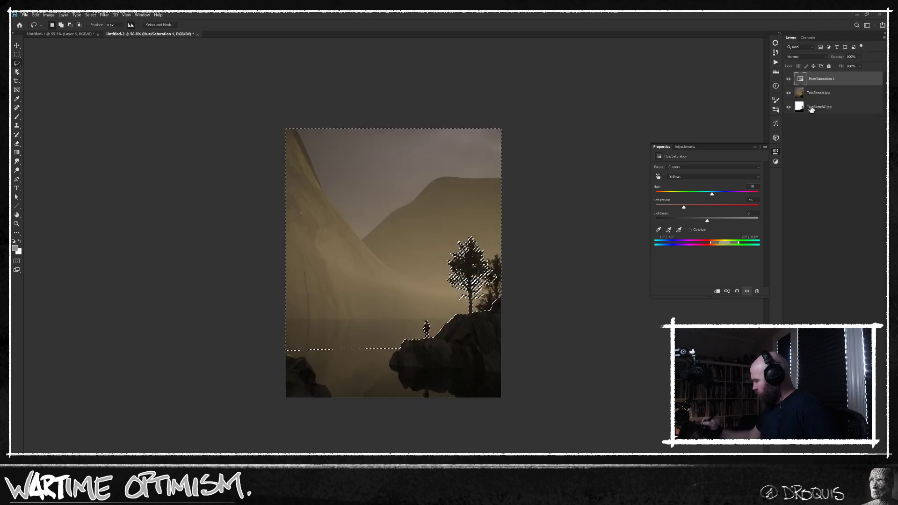
{"action": "left_click", "coordinate": [809, 108]}
{"action": "left_click", "coordinate": [825, 448]}
{"action": "left_click", "coordinate": [829, 79]}
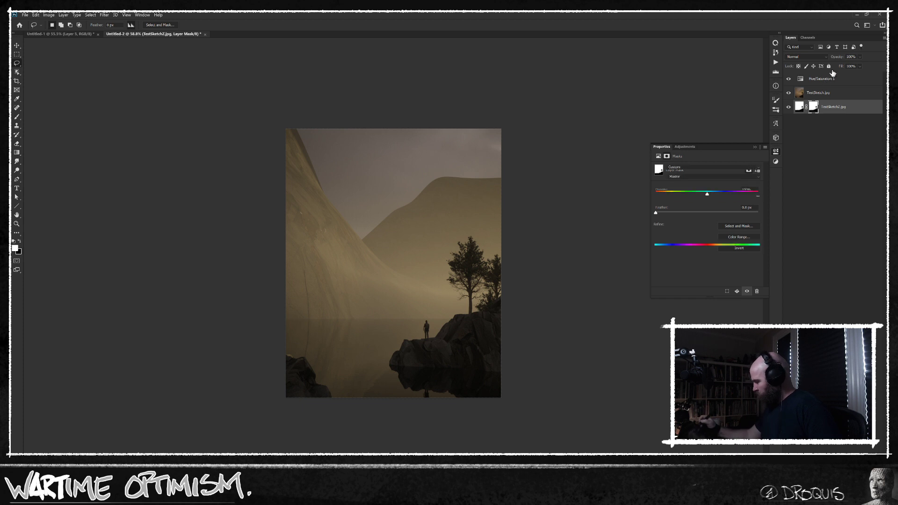
Create a new layer above Hue/Saturation, copy the depth mask onto it and check the mask's contents
{"action": "key", "text": "ctrl+shift+alt+n"}
{"action": "key", "text": "b"}
{"action": "left_click_drag", "start_coordinate": [815, 124], "coordinate": [819, 80], "text": "alt"}
{"action": "left_click", "coordinate": [802, 80]}
{"action": "left_click", "coordinate": [813, 80], "text": "alt"}
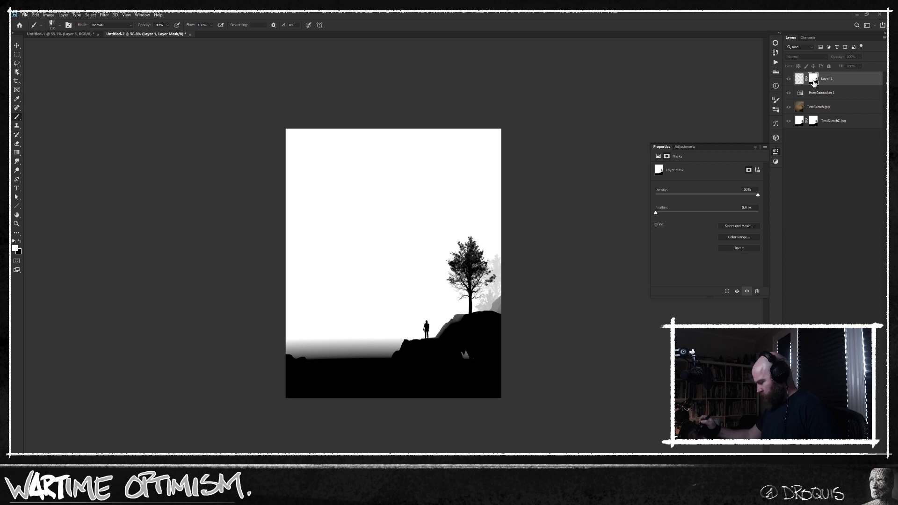
{"action": "left_click", "coordinate": [814, 81], "text": "alt"}
Darken the new layer's depth mask with Levels, setting the black input level to 73
{"action": "key", "text": "ctrl+l"}
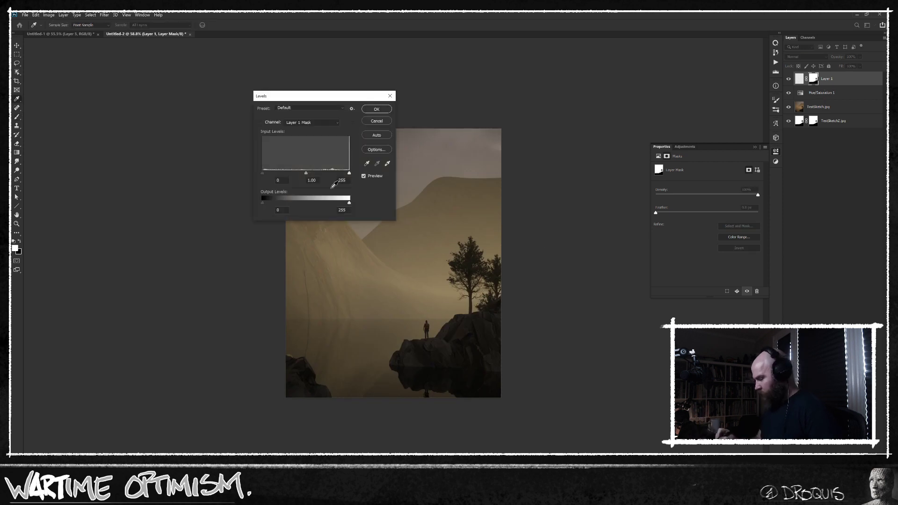
{"action": "left_click_drag", "start_coordinate": [336, 96], "coordinate": [587, 55]}
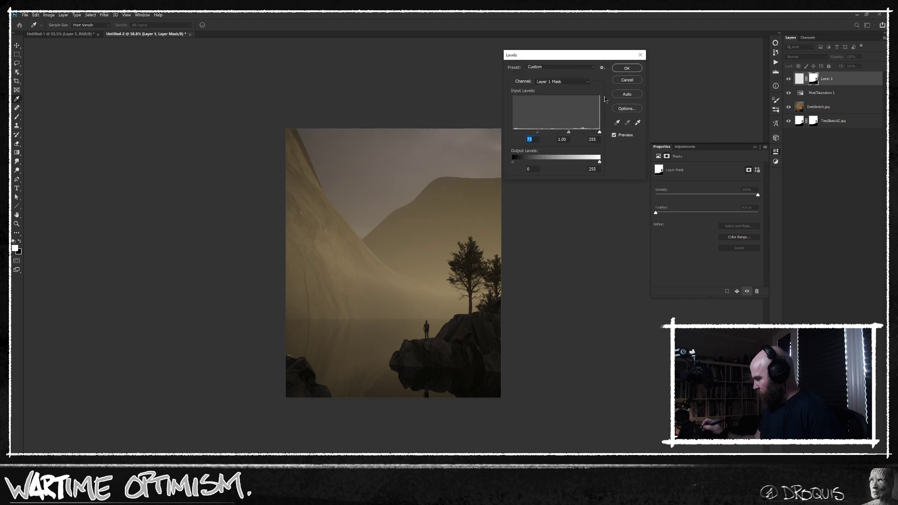
{"action": "left_click", "coordinate": [626, 68]}
Sample the sky colour with an enlarged brush and try a haze stroke along the distant mountain's base on the masked layer
{"action": "left_click", "coordinate": [803, 79]}
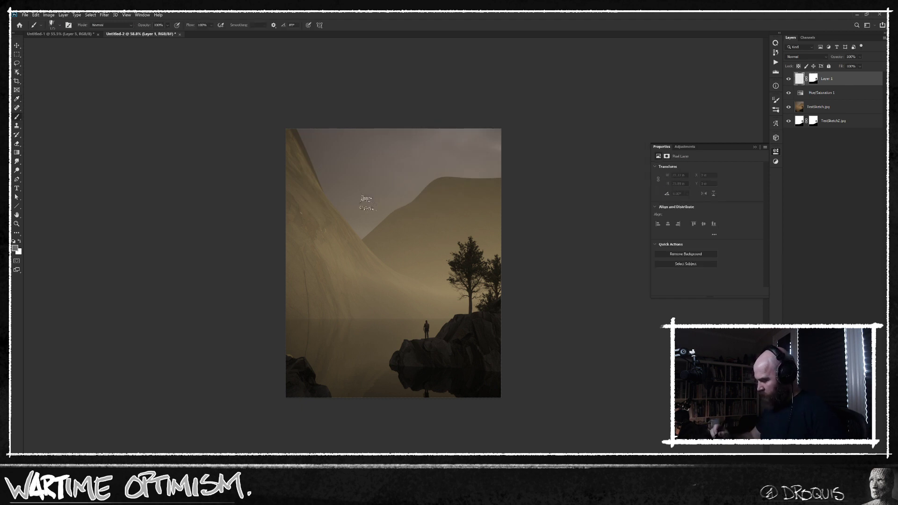
{"action": "right_click", "coordinate": [381, 199]}
{"action": "key", "text": "Escape"}
{"action": "key", "text": "bracketright"}
{"action": "key", "text": "bracketright"}
{"action": "key", "text": "bracketright"}
{"action": "key", "text": "bracketright"}
{"action": "left_click", "coordinate": [362, 216], "text": "alt"}
{"action": "mouse_move", "coordinate": [363, 234]}
{"action": "left_mouse_down"}
{"action": "mouse_move", "coordinate": [399, 268]}
{"action": "mouse_move", "coordinate": [374, 234]}
{"action": "mouse_move", "coordinate": [447, 274]}
{"action": "mouse_move", "coordinate": [403, 263]}
{"action": "mouse_move", "coordinate": [503, 285]}
{"action": "left_mouse_up"}
{"action": "key", "text": "ctrl+z"}
Resize the brush and paint sky-coloured haze over the distant mountain from the valley up to its ridge
{"action": "key", "text": "bracketleft"}
{"action": "key", "text": "bracketleft"}
{"action": "key", "text": "bracketleft"}
{"action": "key", "text": "bracketleft"}
{"action": "key", "text": "bracketleft"}
{"action": "key", "text": "bracketright"}
{"action": "key", "text": "bracketright"}
{"action": "key", "text": "bracketright"}
{"action": "key", "text": "bracketright"}
{"action": "key", "text": "bracketright"}
{"action": "key", "text": "bracketright"}
{"action": "key", "text": "bracketright"}
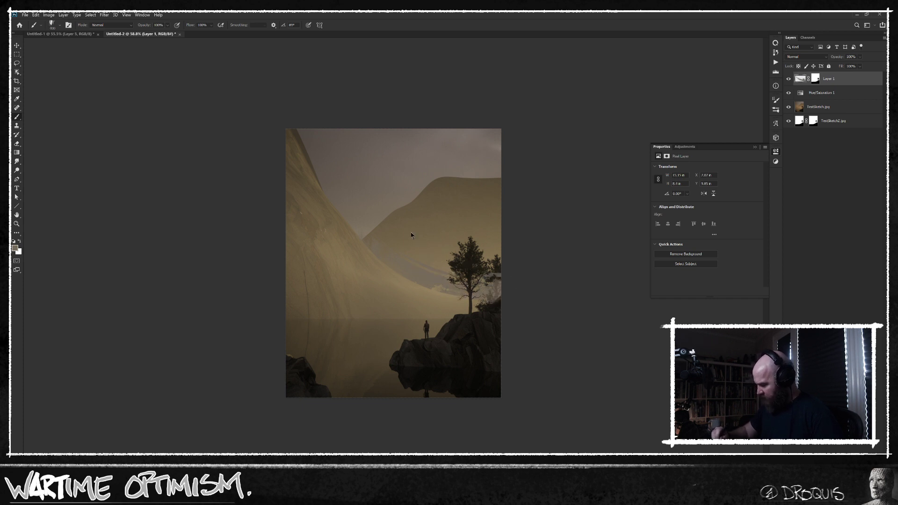
{"action": "left_click_drag", "start_coordinate": [383, 213], "coordinate": [425, 205]}
{"action": "left_click_drag", "start_coordinate": [481, 231], "coordinate": [491, 252]}
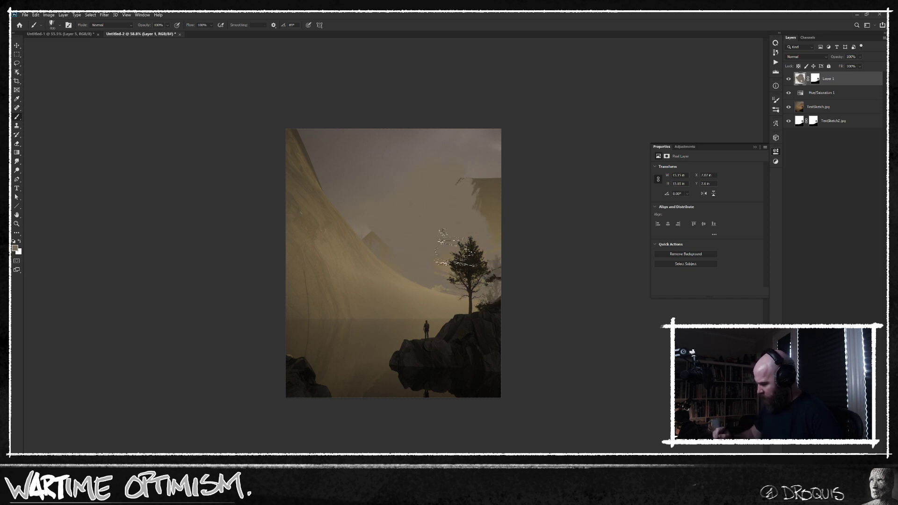
Tighten the haze layer's mask with Levels, setting the black input level to 185 so both trees are masked out
{"action": "left_click", "coordinate": [815, 79], "text": "alt"}
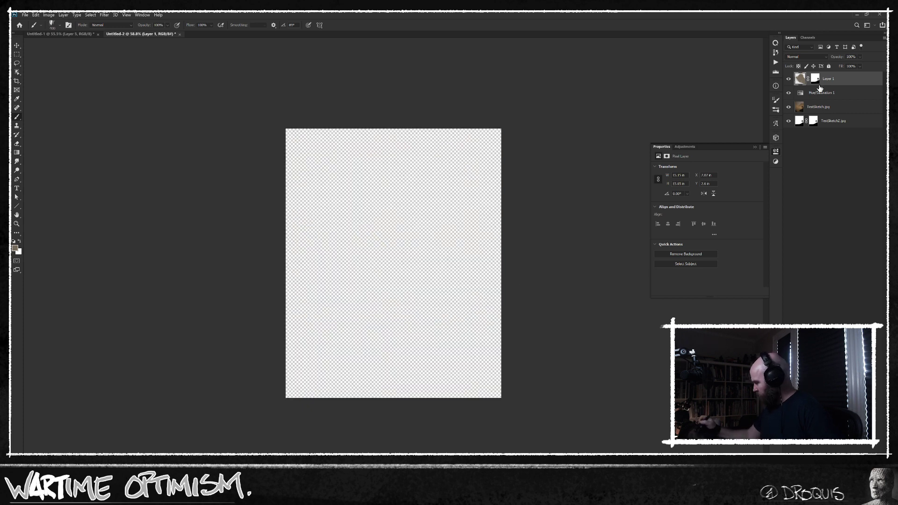
{"action": "key", "text": "ctrl+l"}
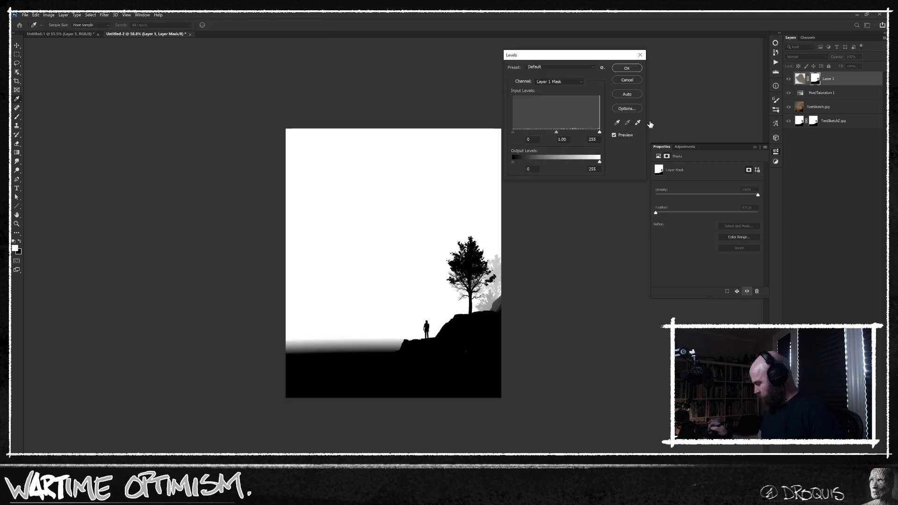
{"action": "left_click_drag", "start_coordinate": [526, 133], "coordinate": [576, 130]}
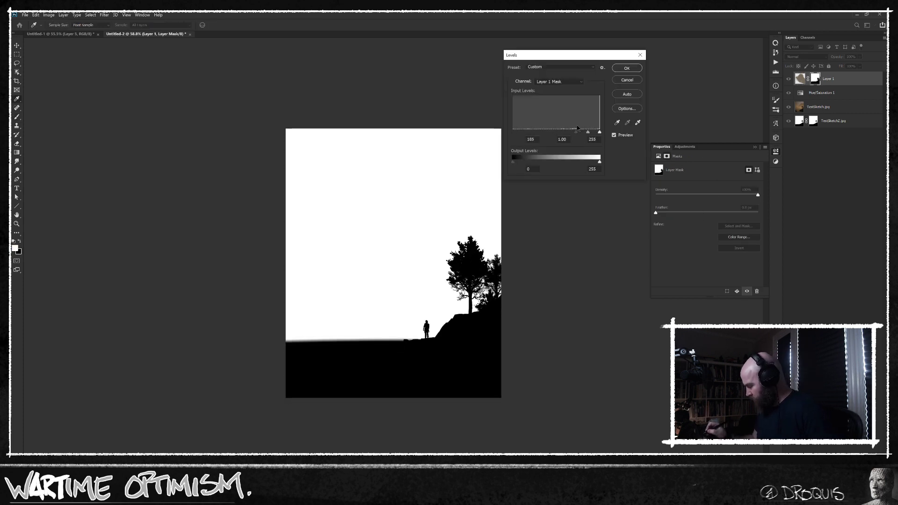
{"action": "left_click", "coordinate": [627, 68]}
{"action": "left_click", "coordinate": [800, 80]}
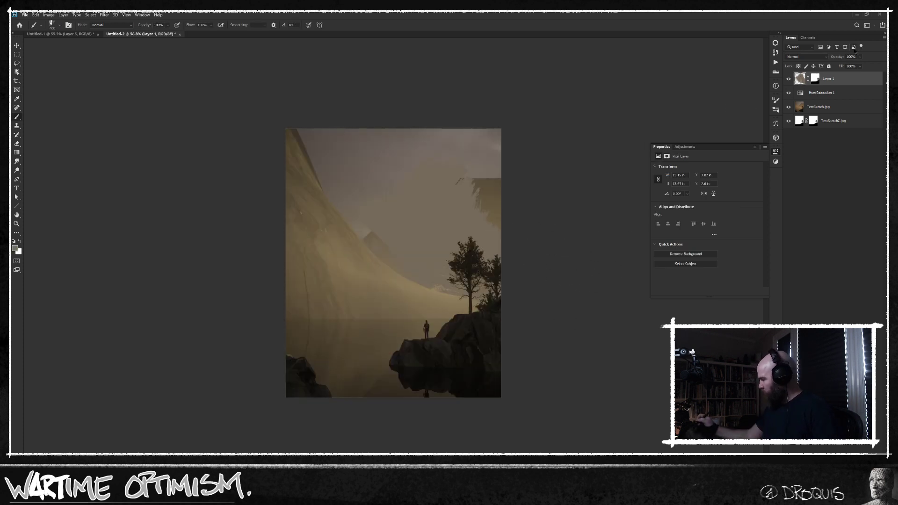
Reduce the haze layer's opacity to about half and add an empty layer above it
{"action": "left_click_drag", "start_coordinate": [839, 58], "coordinate": [822, 58]}
{"action": "key", "text": "s"}
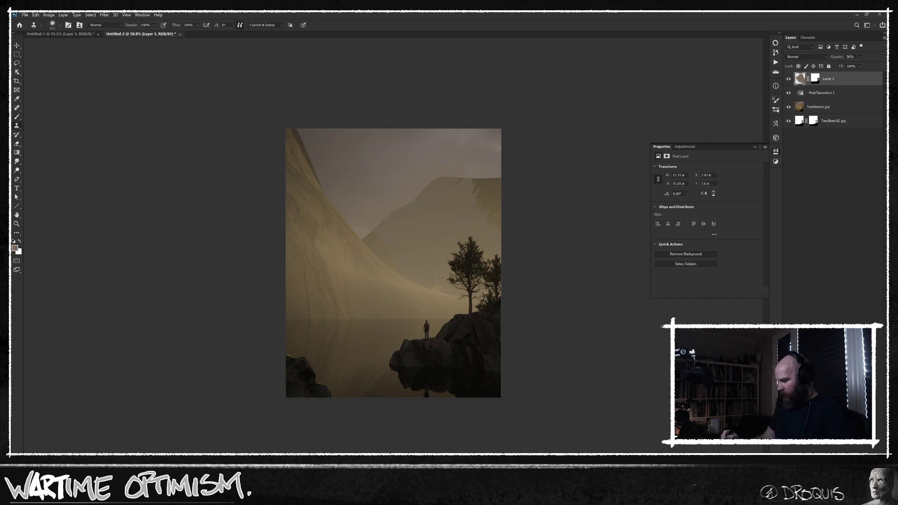
{"action": "left_click", "coordinate": [471, 340], "text": "ctrl"}
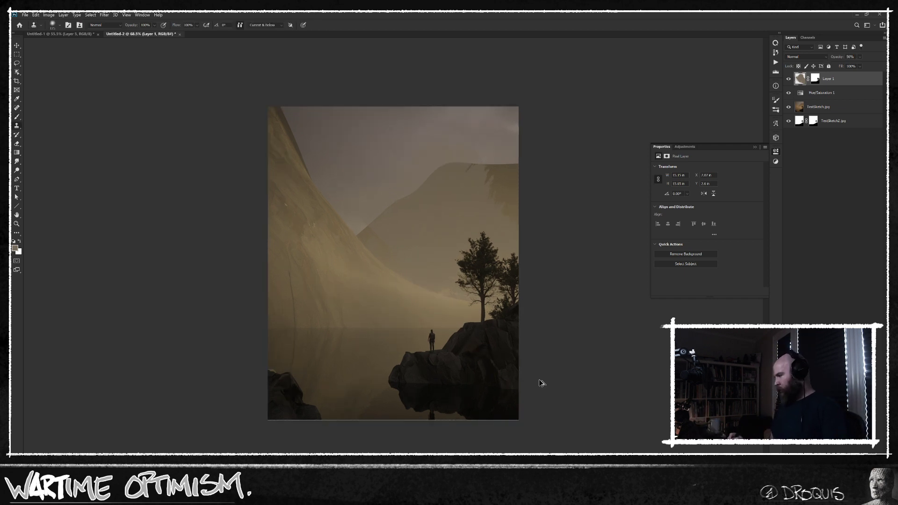
{"action": "key", "text": "ctrl+shift+alt+n"}
{"action": "key", "text": "b"}
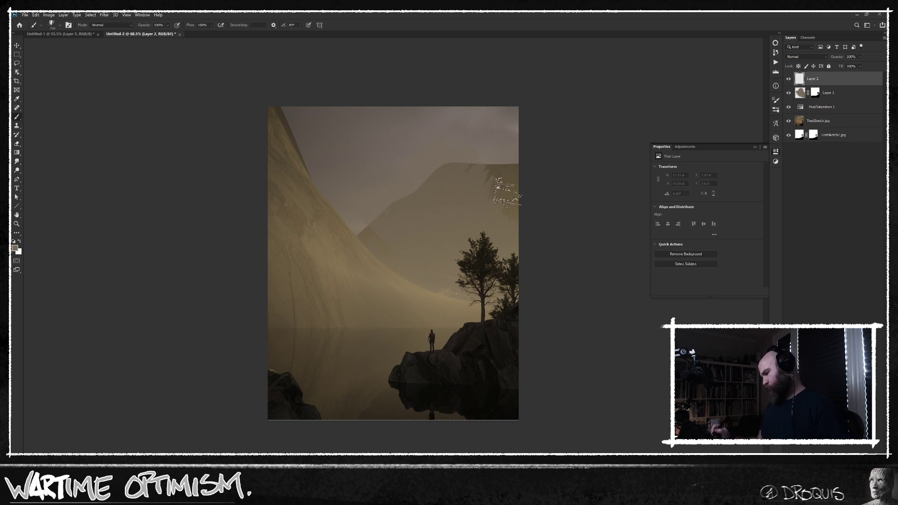
Add a Curves layer with an S-curve that darkens the shadows, and hide its effect with a black mask
{"action": "key", "text": "ctrl+m"}
{"action": "key", "text": "Return"}
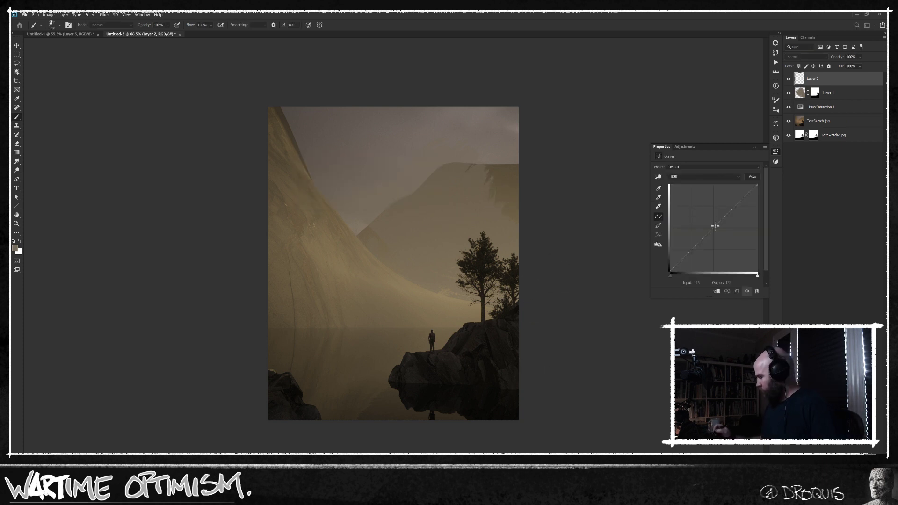
{"action": "left_click_drag", "start_coordinate": [714, 226], "coordinate": [698, 253]}
{"action": "left_click_drag", "start_coordinate": [736, 216], "coordinate": [736, 207]}
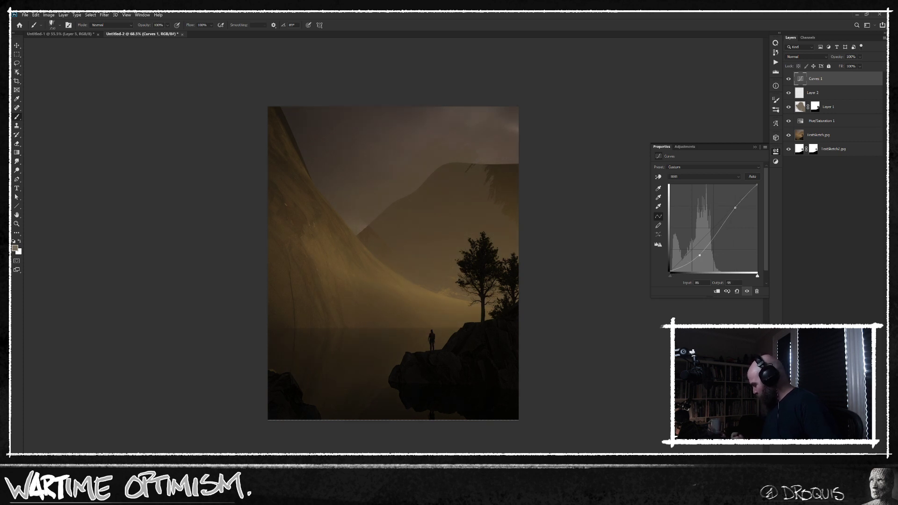
{"action": "key", "text": "ctrl+i"}
Paint white on the Curves mask with a large soft round brush at 10% flow to darken the picture's corners
{"action": "right_click", "coordinate": [506, 135]}
{"action": "double_click", "coordinate": [537, 195]}
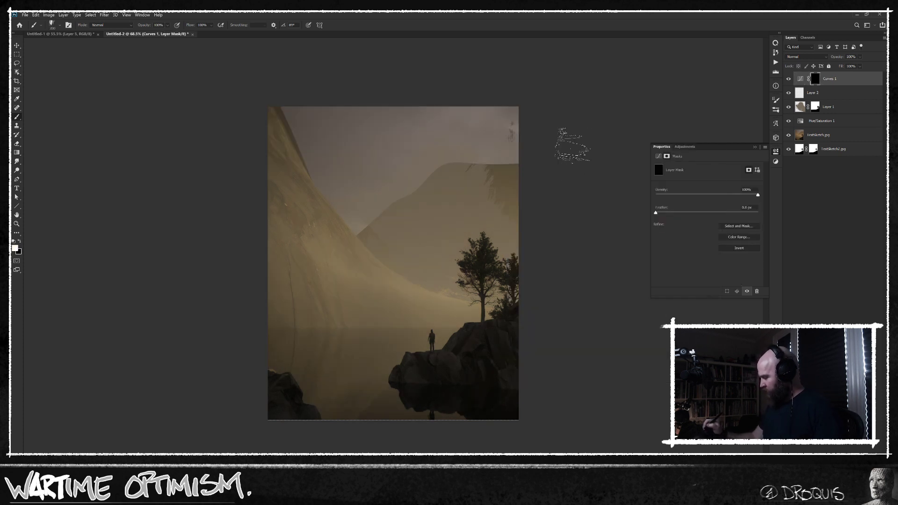
{"action": "right_click", "coordinate": [489, 149]}
{"action": "double_click", "coordinate": [543, 212]}
{"action": "key", "text": "bracketright"}
{"action": "key", "text": "bracketright"}
{"action": "key", "text": "bracketright"}
{"action": "key", "text": "bracketright"}
{"action": "key", "text": "bracketright"}
{"action": "key", "text": "bracketright"}
{"action": "key", "text": "bracketright"}
{"action": "key", "text": "bracketright"}
{"action": "key", "text": "bracketright"}
{"action": "key", "text": "shift+1"}
{"action": "key", "text": "bracketleft"}
{"action": "left_click_drag", "start_coordinate": [541, 141], "coordinate": [519, 160]}
{"action": "key", "text": "bracketleft"}
{"action": "mouse_move", "coordinate": [455, 101]}
{"action": "left_mouse_down"}
{"action": "mouse_move", "coordinate": [522, 184]}
{"action": "mouse_move", "coordinate": [453, 100]}
{"action": "left_mouse_up"}
{"action": "key", "text": "bracketleft"}
{"action": "key", "text": "bracketleft"}
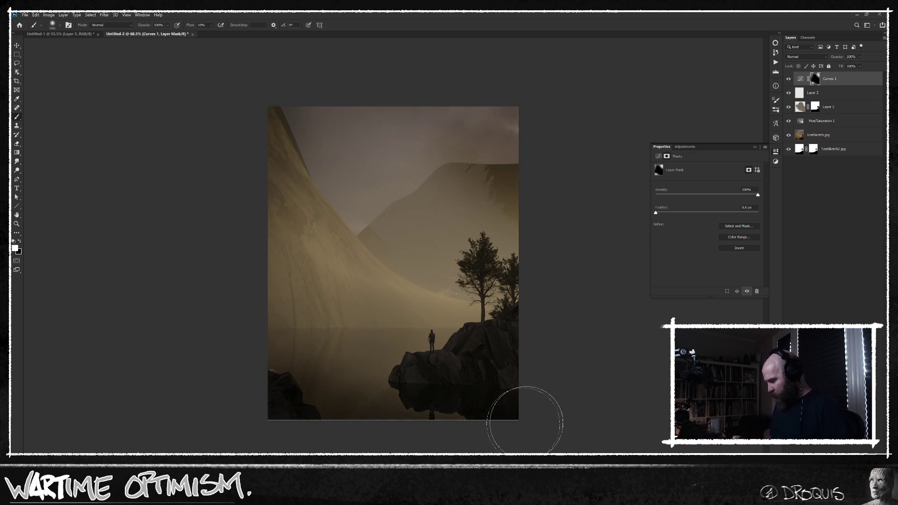
Extend the vignette on the Curves mask along the picture's edge beside the rocky outcrop
{"action": "left_click_drag", "start_coordinate": [530, 364], "coordinate": [520, 363]}
{"action": "key", "text": "bracketleft"}
{"action": "key", "text": "bracketleft"}
{"action": "key", "text": "bracketright"}
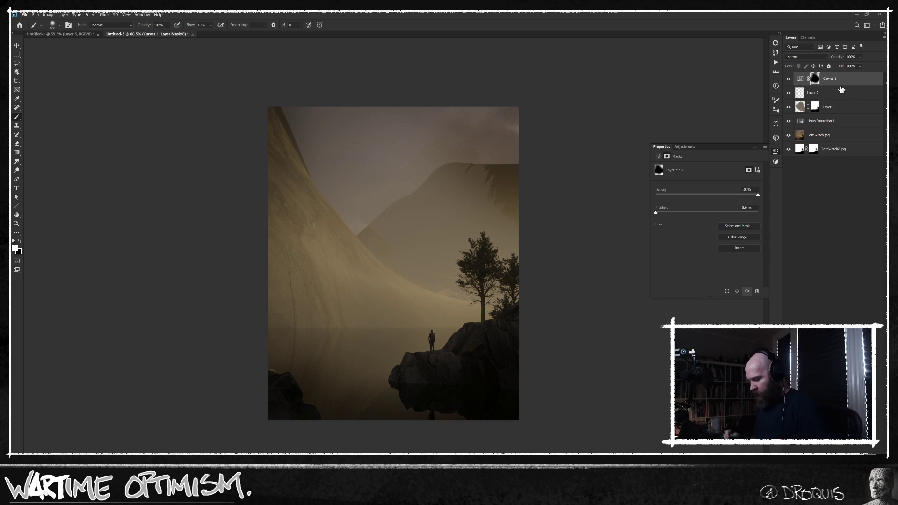
Create a new top layer, paint texture on the distant mountain near the picture's right edge, and copy the depth mask onto it
{"action": "key", "text": "ctrl+shift+alt+n"}
{"action": "right_click", "coordinate": [505, 218]}
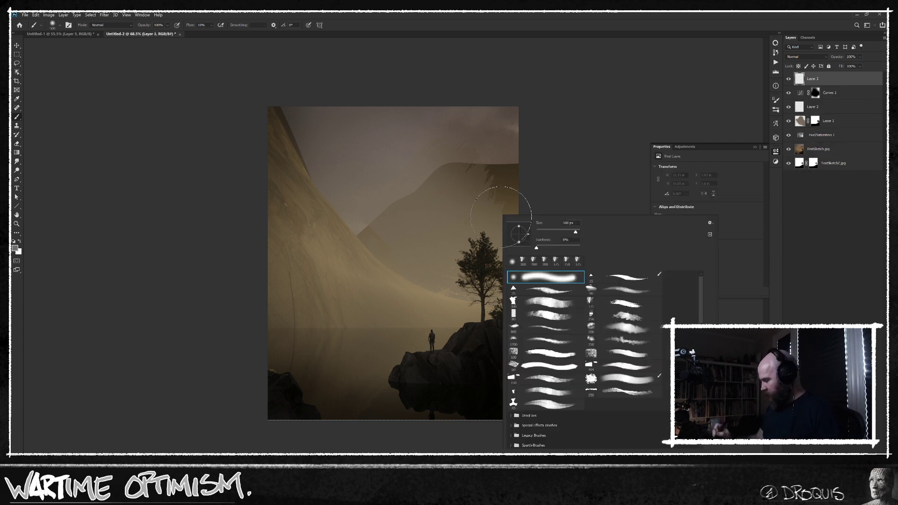
{"action": "double_click", "coordinate": [625, 305]}
{"action": "left_click", "coordinate": [505, 203]}
{"action": "mouse_move", "coordinate": [814, 79]}
{"action": "left_mouse_down"}
{"action": "mouse_move", "coordinate": [819, 120]}
{"action": "mouse_move", "coordinate": [821, 82]}
{"action": "left_mouse_up"}
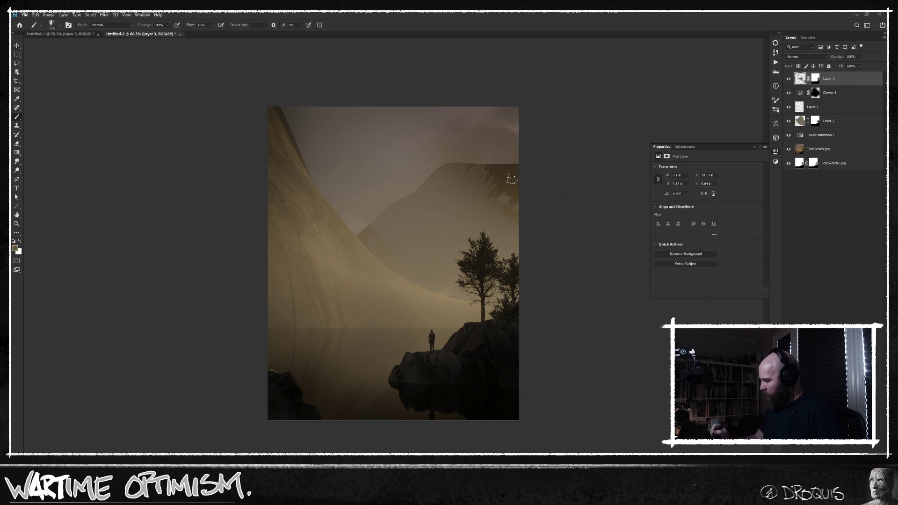
Add a textured stroke below the distant mountain's summit, inspect the top layer's depth mask, and return to the layer's painted content
{"action": "left_click_drag", "start_coordinate": [506, 174], "coordinate": [490, 186]}
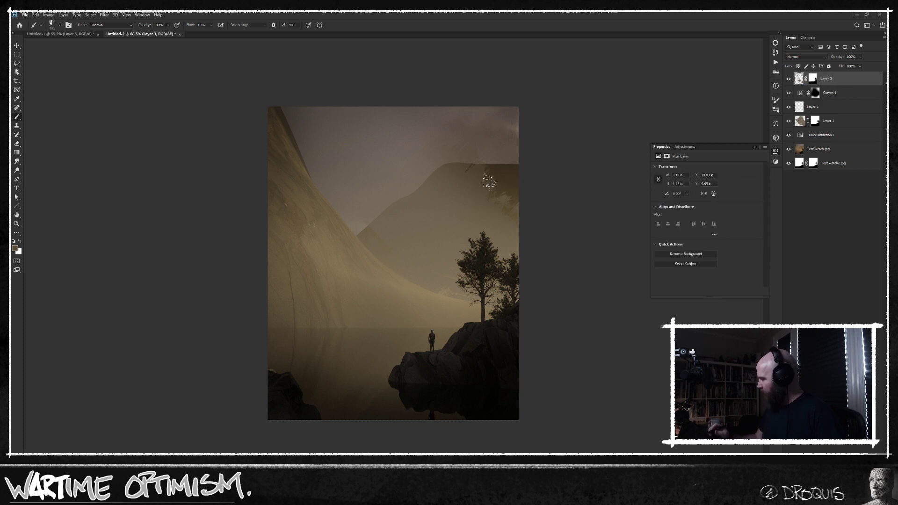
{"action": "left_click", "coordinate": [814, 80]}
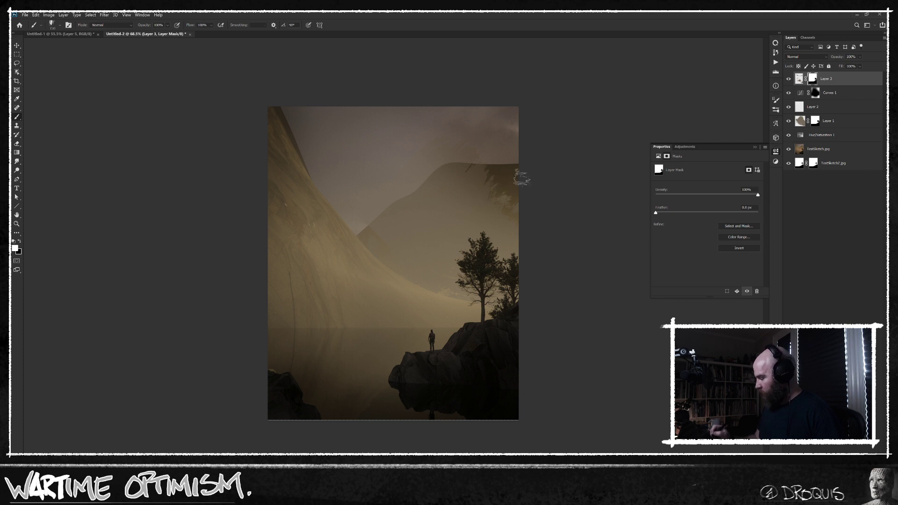
{"action": "left_click", "coordinate": [800, 80]}
{"action": "left_click", "coordinate": [814, 80], "text": "alt"}
{"action": "left_click", "coordinate": [790, 93]}
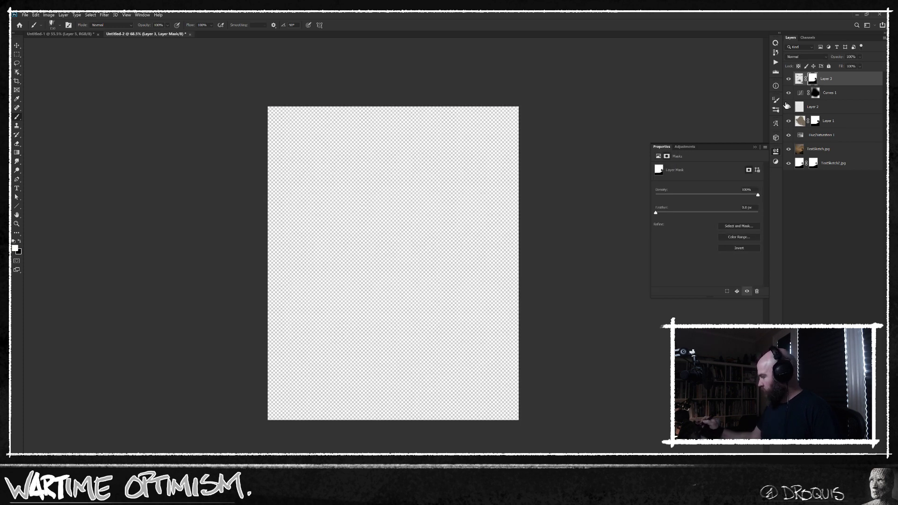
{"action": "left_click", "coordinate": [799, 79]}
Paint sampled dark brown in broad textured strokes across the distant mountain's summit and upper slope
{"action": "left_click", "coordinate": [491, 196], "text": "alt"}
{"action": "left_click", "coordinate": [475, 199], "text": "alt"}
{"action": "key", "text": "bracketright"}
{"action": "mouse_move", "coordinate": [494, 185]}
{"action": "left_mouse_down"}
{"action": "mouse_move", "coordinate": [501, 171]}
{"action": "mouse_move", "coordinate": [491, 187]}
{"action": "mouse_move", "coordinate": [482, 177]}
{"action": "mouse_move", "coordinate": [493, 195]}
{"action": "mouse_move", "coordinate": [473, 209]}
{"action": "mouse_move", "coordinate": [437, 217]}
{"action": "mouse_move", "coordinate": [444, 180]}
{"action": "mouse_move", "coordinate": [438, 192]}
{"action": "mouse_move", "coordinate": [428, 184]}
{"action": "mouse_move", "coordinate": [432, 220]}
{"action": "mouse_move", "coordinate": [447, 206]}
{"action": "mouse_move", "coordinate": [468, 234]}
{"action": "left_mouse_up"}
{"action": "left_click", "coordinate": [509, 178], "text": "alt"}
{"action": "left_click", "coordinate": [489, 211], "text": "alt"}
{"action": "key", "text": "bracketright"}
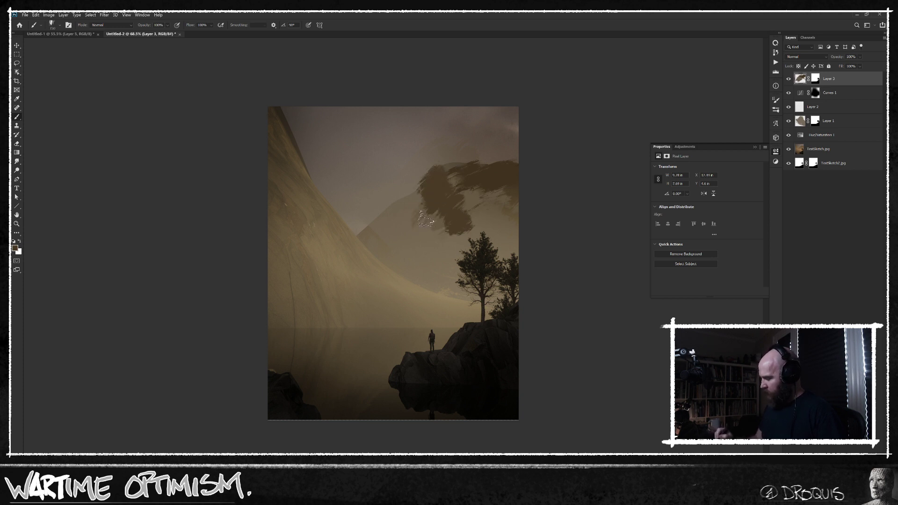
Cover the rest of the distant mountain, down to the haze behind the tree, with larger dark brown strokes
{"action": "left_click", "coordinate": [411, 202], "text": "alt"}
{"action": "mouse_move", "coordinate": [398, 201]}
{"action": "left_mouse_down"}
{"action": "mouse_move", "coordinate": [361, 243]}
{"action": "mouse_move", "coordinate": [391, 246]}
{"action": "mouse_move", "coordinate": [442, 295]}
{"action": "mouse_move", "coordinate": [464, 286]}
{"action": "left_mouse_up"}
{"action": "key", "text": "bracketright"}
{"action": "key", "text": "bracketright"}
{"action": "left_click", "coordinate": [430, 229], "text": "alt"}
{"action": "key", "text": "bracketright"}
{"action": "key", "text": "bracketright"}
{"action": "mouse_move", "coordinate": [424, 257]}
{"action": "left_mouse_down"}
{"action": "mouse_move", "coordinate": [431, 253]}
{"action": "mouse_move", "coordinate": [414, 255]}
{"action": "mouse_move", "coordinate": [421, 210]}
{"action": "mouse_move", "coordinate": [409, 223]}
{"action": "mouse_move", "coordinate": [423, 245]}
{"action": "mouse_move", "coordinate": [518, 255]}
{"action": "mouse_move", "coordinate": [491, 257]}
{"action": "mouse_move", "coordinate": [519, 271]}
{"action": "mouse_move", "coordinate": [461, 245]}
{"action": "mouse_move", "coordinate": [470, 208]}
{"action": "left_mouse_up"}
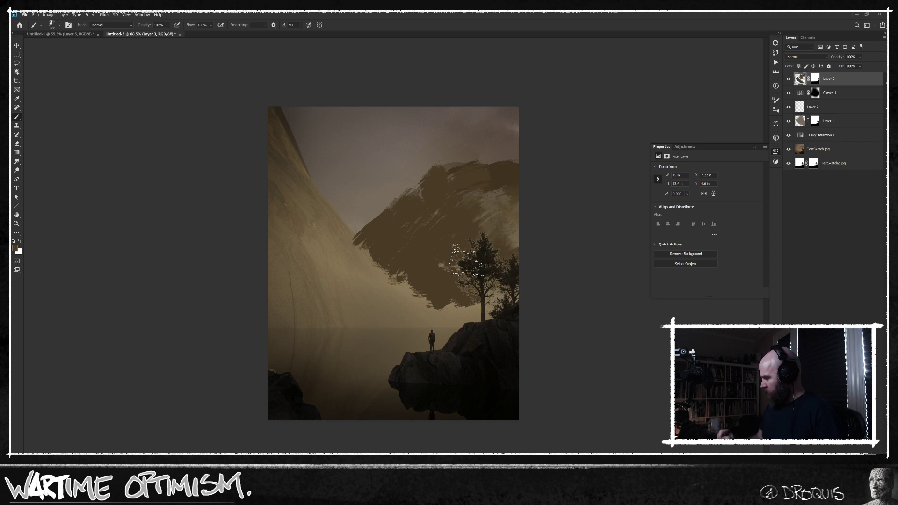
Lighten the painted mountain layer with Levels by raising the black output level
{"action": "key", "text": "ctrl+l"}
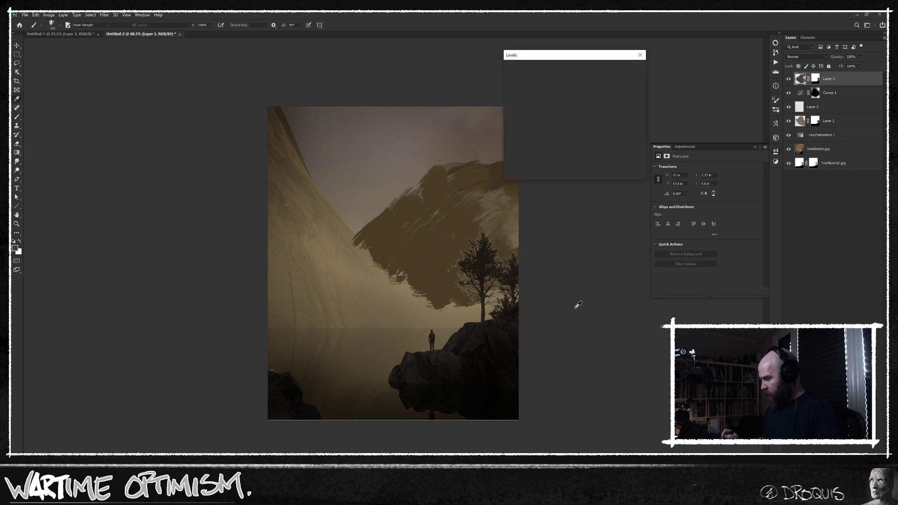
{"action": "mouse_move", "coordinate": [513, 161]}
{"action": "left_mouse_down"}
{"action": "mouse_move", "coordinate": [534, 162]}
{"action": "mouse_move", "coordinate": [526, 163]}
{"action": "left_mouse_up"}
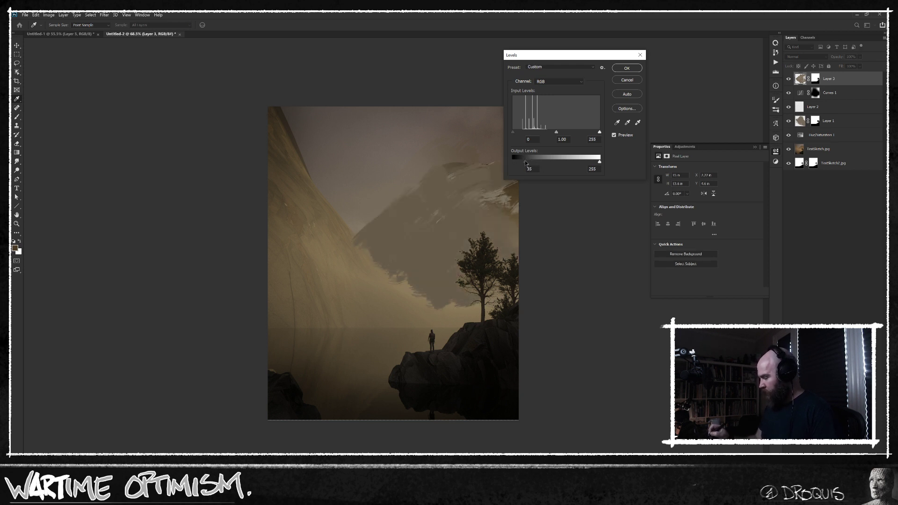
{"action": "left_click_drag", "start_coordinate": [523, 162], "coordinate": [522, 162]}
{"action": "left_click", "coordinate": [626, 68]}
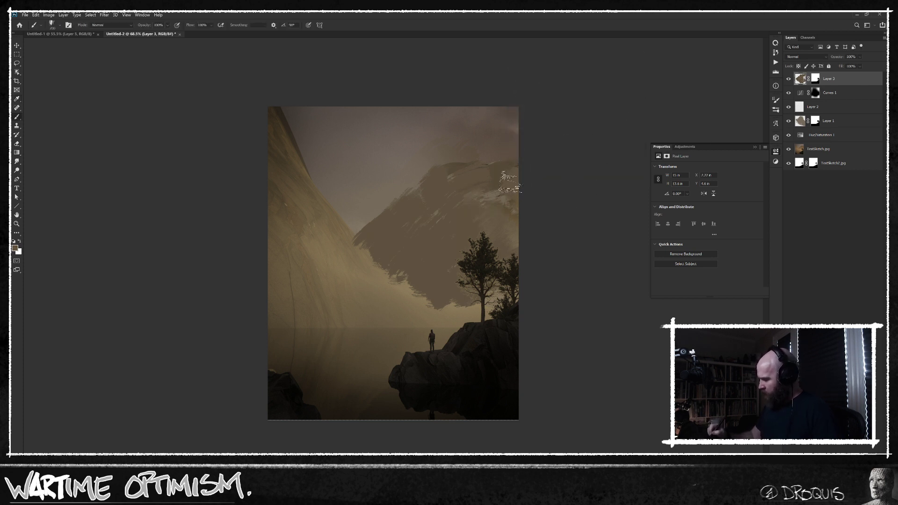
Sample the near cliff's tones, open the Coolorus colour wheel, and choose a dark brown for painting
{"action": "mouse_move", "coordinate": [327, 218]}
{"action": "left_mouse_down", "text": "alt"}
{"action": "mouse_move", "coordinate": [320, 256]}
{"action": "mouse_move", "coordinate": [399, 229]}
{"action": "left_mouse_up", "text": "alt"}
{"action": "left_click", "coordinate": [15, 248]}
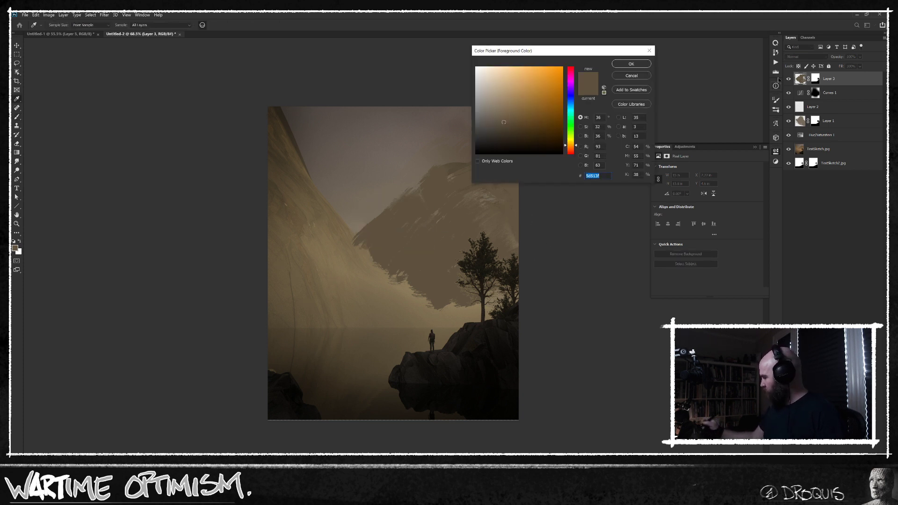
{"action": "key", "text": "Escape"}
{"action": "left_click", "coordinate": [775, 43]}
{"action": "left_click_drag", "start_coordinate": [302, 256], "coordinate": [289, 259], "text": "alt"}
{"action": "left_click", "coordinate": [673, 157]}
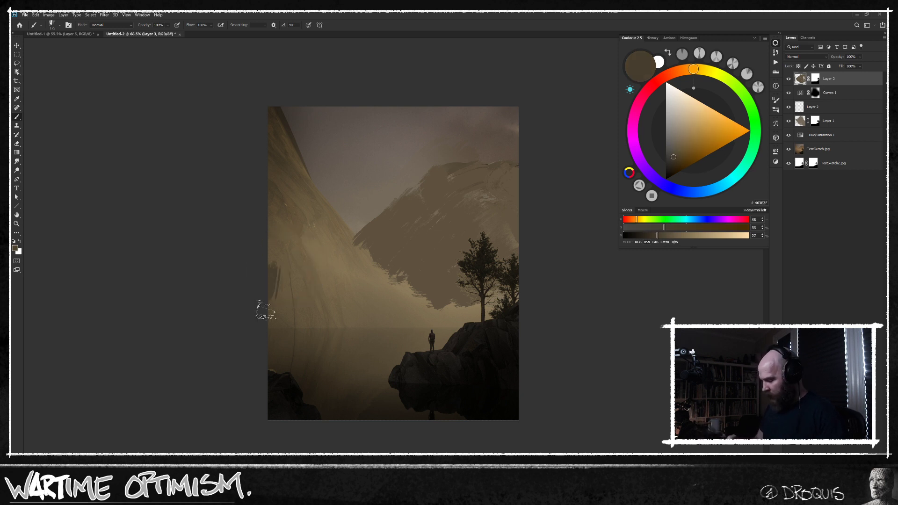
Paint a dark brown outcrop at the waterline beneath the near cliff, at the picture's edge
{"action": "key", "text": "["}
{"action": "key", "text": "["}
{"action": "key", "text": "["}
{"action": "mouse_move", "coordinate": [299, 321]}
{"action": "left_mouse_down"}
{"action": "mouse_move", "coordinate": [310, 326]}
{"action": "mouse_move", "coordinate": [276, 333]}
{"action": "mouse_move", "coordinate": [293, 337]}
{"action": "left_mouse_up"}
{"action": "left_click", "coordinate": [673, 165]}
{"action": "key", "text": "]"}
{"action": "left_click", "coordinate": [277, 266], "text": "alt"}
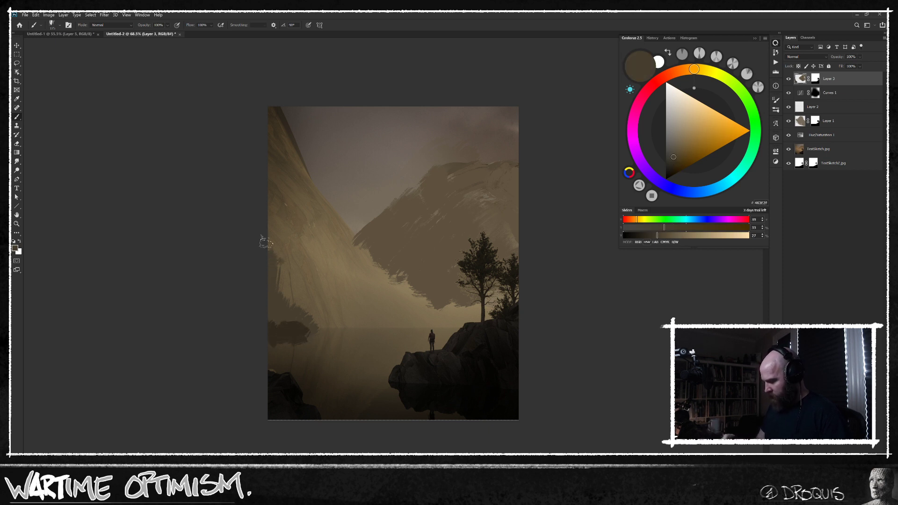
Paint dark sloping rock streaks down the near cliff's lower face to the shoreline using sampled browns
{"action": "left_click", "coordinate": [289, 272], "text": "alt"}
{"action": "mouse_move", "coordinate": [285, 267]}
{"action": "left_mouse_down"}
{"action": "mouse_move", "coordinate": [290, 295]}
{"action": "mouse_move", "coordinate": [308, 309]}
{"action": "left_mouse_up"}
{"action": "left_click", "coordinate": [288, 282], "text": "alt"}
{"action": "left_click", "coordinate": [281, 260], "text": "alt"}
{"action": "mouse_move", "coordinate": [285, 249]}
{"action": "left_mouse_down"}
{"action": "mouse_move", "coordinate": [273, 216]}
{"action": "mouse_move", "coordinate": [291, 252]}
{"action": "left_mouse_up"}
{"action": "mouse_move", "coordinate": [305, 298]}
{"action": "left_mouse_down"}
{"action": "mouse_move", "coordinate": [349, 330]}
{"action": "mouse_move", "coordinate": [342, 322]}
{"action": "mouse_move", "coordinate": [365, 316]}
{"action": "mouse_move", "coordinate": [323, 290]}
{"action": "mouse_move", "coordinate": [326, 312]}
{"action": "left_mouse_up"}
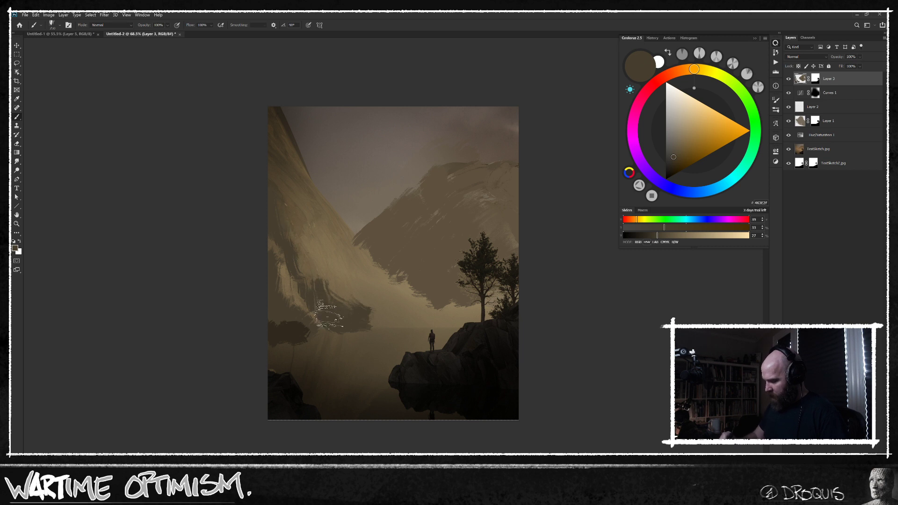
Roughen the near cliff's ridge with dark brown strokes from the peak down to the valley floor
{"action": "left_click", "coordinate": [280, 137], "text": "alt"}
{"action": "left_click_drag", "start_coordinate": [274, 108], "coordinate": [291, 164]}
{"action": "key", "text": "["}
{"action": "left_click_drag", "start_coordinate": [310, 193], "coordinate": [318, 214]}
{"action": "left_click", "coordinate": [307, 189], "text": "alt"}
{"action": "left_click_drag", "start_coordinate": [300, 178], "coordinate": [357, 253]}
{"action": "left_click_drag", "start_coordinate": [337, 213], "coordinate": [382, 266]}
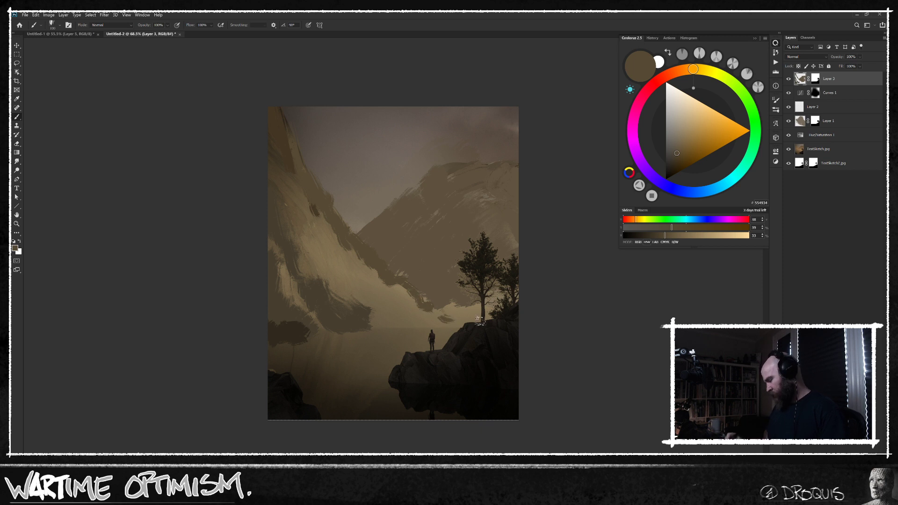
Clean up the far shoreline and the bottom of the dark outcrop with sampled haze and water colours
{"action": "left_click", "coordinate": [444, 329], "text": "alt"}
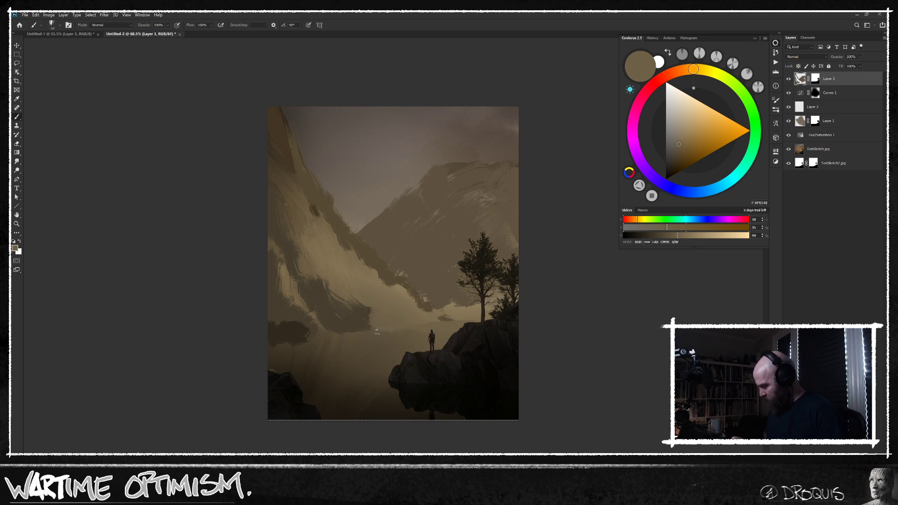
{"action": "left_click", "coordinate": [360, 324], "text": "alt"}
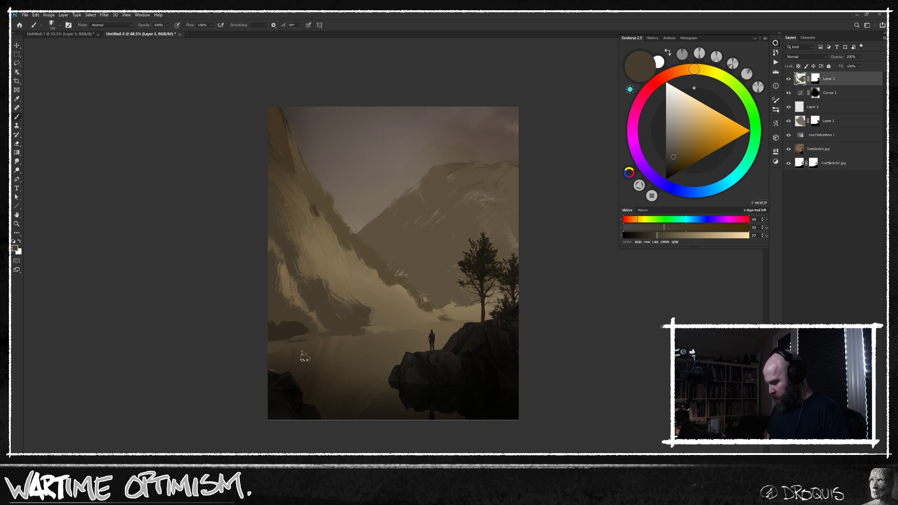
{"action": "left_click", "coordinate": [302, 352], "text": "alt"}
{"action": "left_click", "coordinate": [387, 338], "text": "alt"}
{"action": "left_click", "coordinate": [380, 290], "text": "alt"}
{"action": "left_click", "coordinate": [369, 284], "text": "alt"}
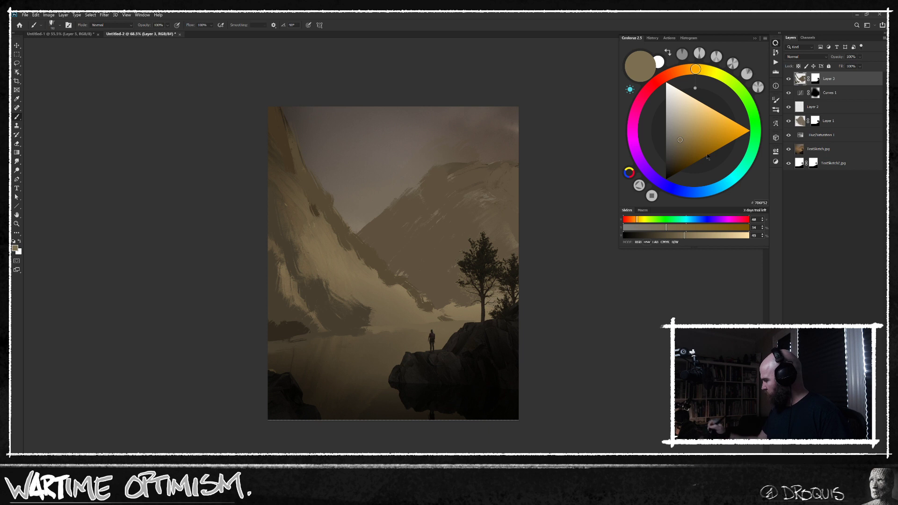
Paint alternating light and mid-brown streaks over the near cliff's lower slope with a larger brush
{"action": "left_click", "coordinate": [357, 286], "text": "alt"}
{"action": "key", "text": "bracketright"}
{"action": "left_click_drag", "start_coordinate": [351, 276], "coordinate": [366, 300]}
{"action": "left_click_drag", "start_coordinate": [366, 288], "coordinate": [389, 307]}
{"action": "left_click_drag", "start_coordinate": [343, 270], "coordinate": [349, 294]}
{"action": "left_click_drag", "start_coordinate": [313, 250], "coordinate": [321, 276]}
{"action": "mouse_move", "coordinate": [306, 253]}
{"action": "left_mouse_down"}
{"action": "mouse_move", "coordinate": [311, 266]}
{"action": "mouse_move", "coordinate": [344, 276]}
{"action": "mouse_move", "coordinate": [333, 241]}
{"action": "mouse_move", "coordinate": [358, 283]}
{"action": "mouse_move", "coordinate": [413, 320]}
{"action": "mouse_move", "coordinate": [398, 327]}
{"action": "mouse_move", "coordinate": [409, 318]}
{"action": "left_mouse_up"}
{"action": "key", "text": "bracketright"}
{"action": "left_click_drag", "start_coordinate": [328, 289], "coordinate": [331, 314]}
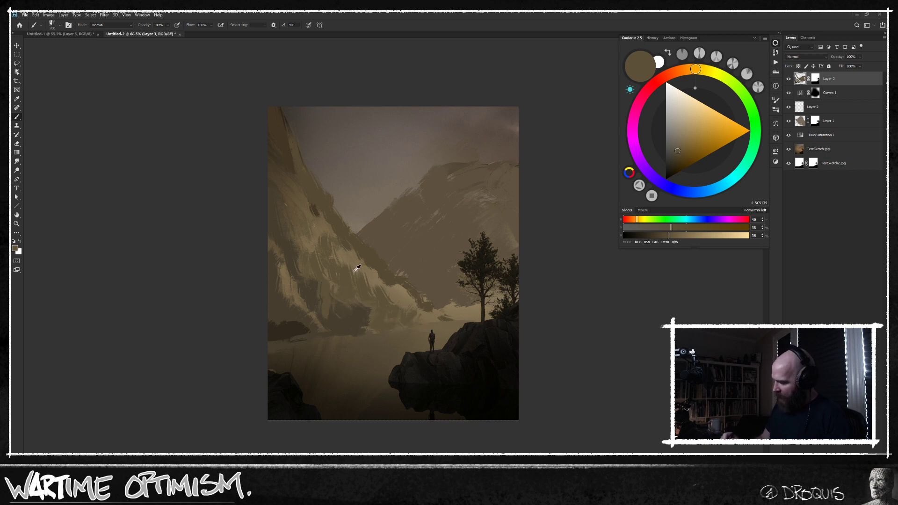
Refine the cliff's lower slope and base outcrop with colours sampled from the surrounding rock
{"action": "left_click", "coordinate": [354, 269], "text": "alt"}
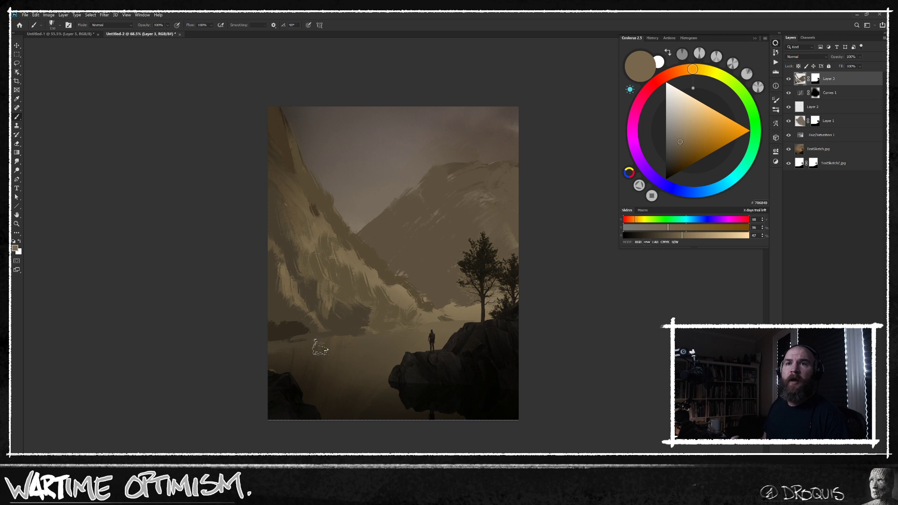
{"action": "left_click", "coordinate": [299, 321], "text": "alt"}
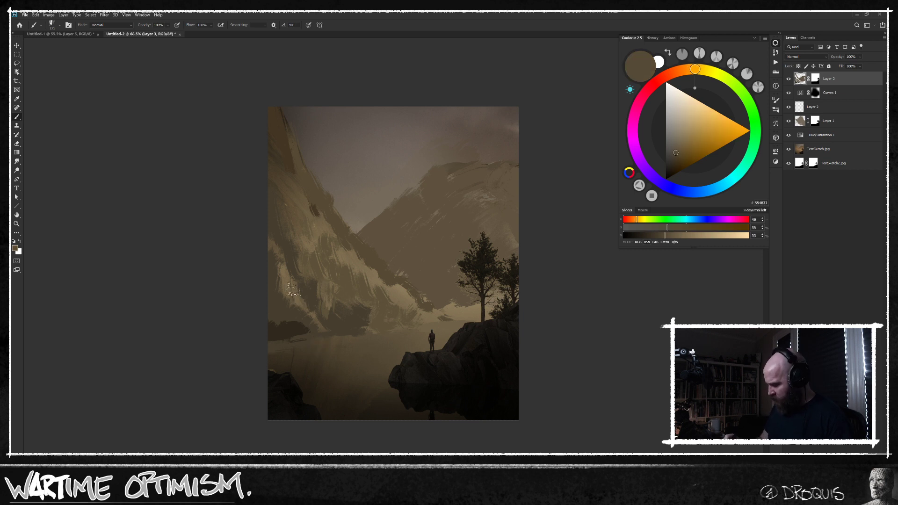
{"action": "left_click", "coordinate": [302, 306], "text": "alt"}
{"action": "left_click", "coordinate": [301, 312], "text": "alt"}
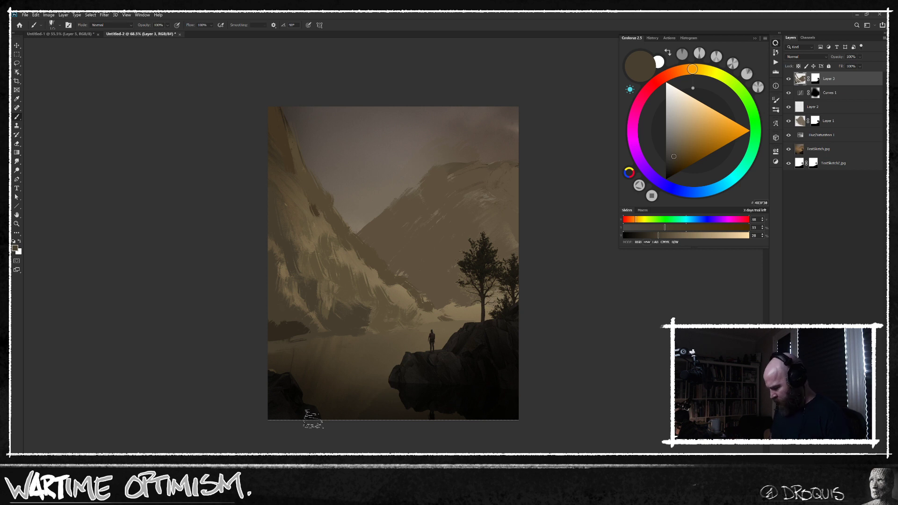
Create a new top layer and paint sampled dark water colour along the edge of the foreground rock's reflection
{"action": "left_click", "coordinate": [295, 412], "text": "alt"}
{"action": "left_click", "coordinate": [487, 380], "text": "alt"}
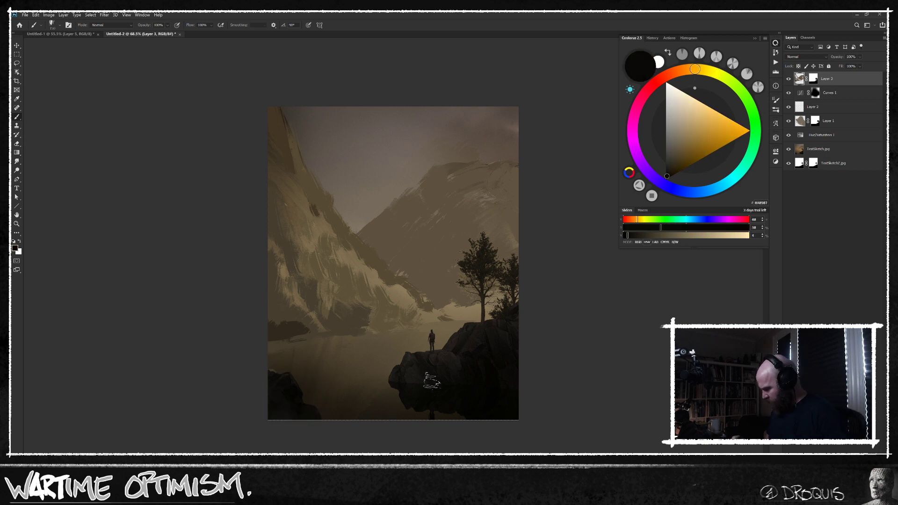
{"action": "left_click", "coordinate": [399, 402], "text": "alt"}
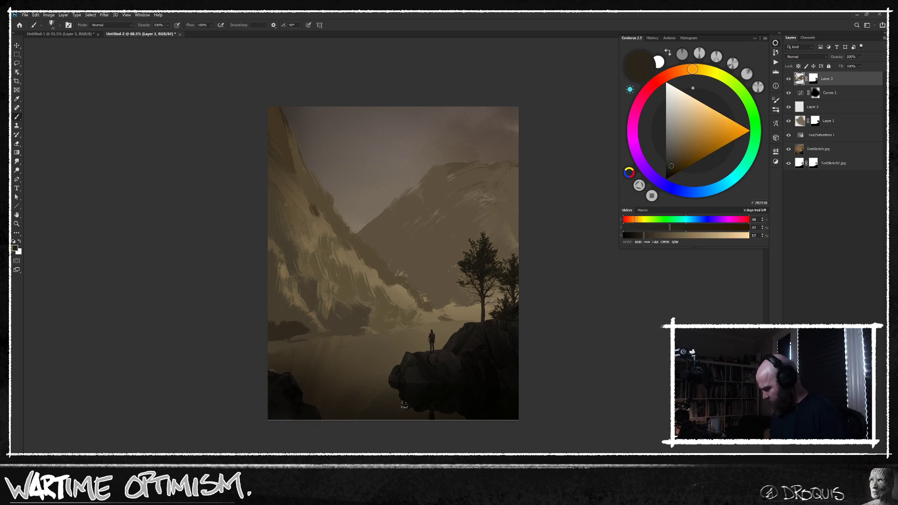
{"action": "left_click", "coordinate": [398, 402], "text": "alt"}
{"action": "key", "text": "ctrl+shift+alt+n"}
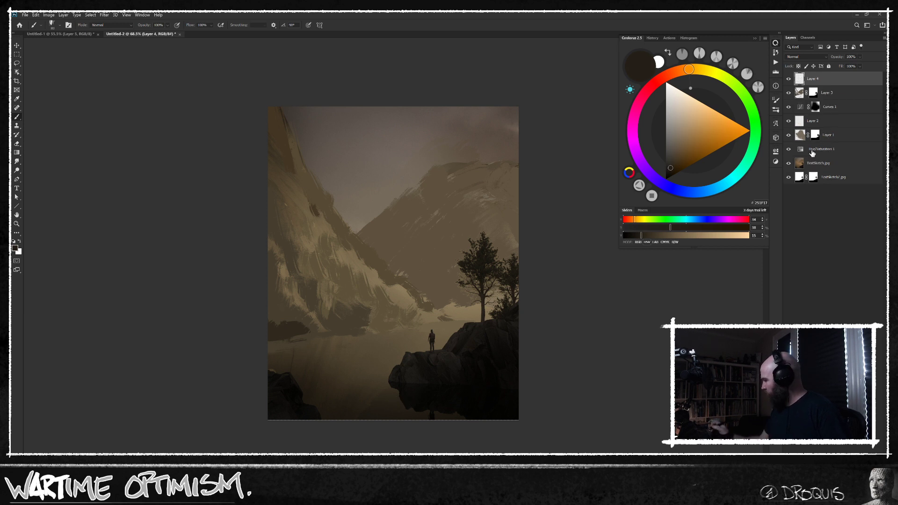
{"action": "left_click", "coordinate": [397, 404], "text": "alt"}
{"action": "left_click_drag", "start_coordinate": [384, 403], "coordinate": [392, 397]}
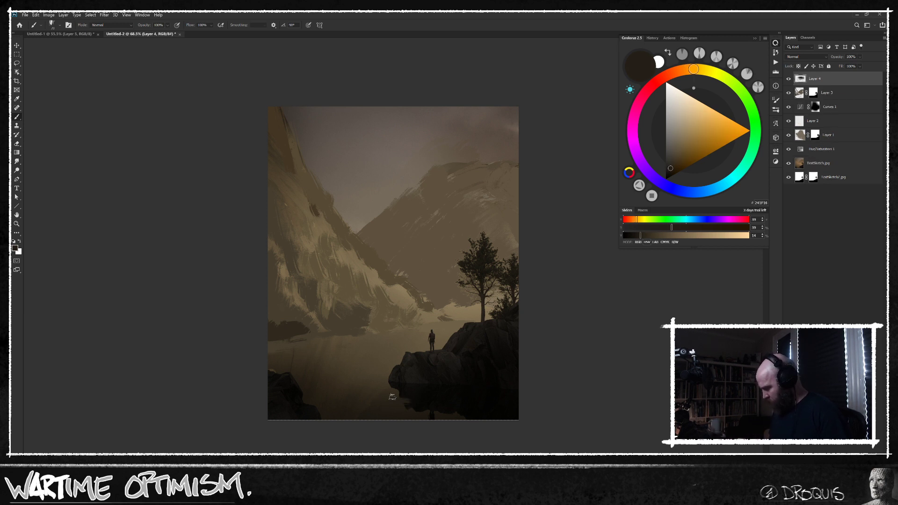
Break up the foreground rock's waterline and reflection edge with sampled near-black and dark water tones
{"action": "left_click", "coordinate": [408, 411], "text": "alt"}
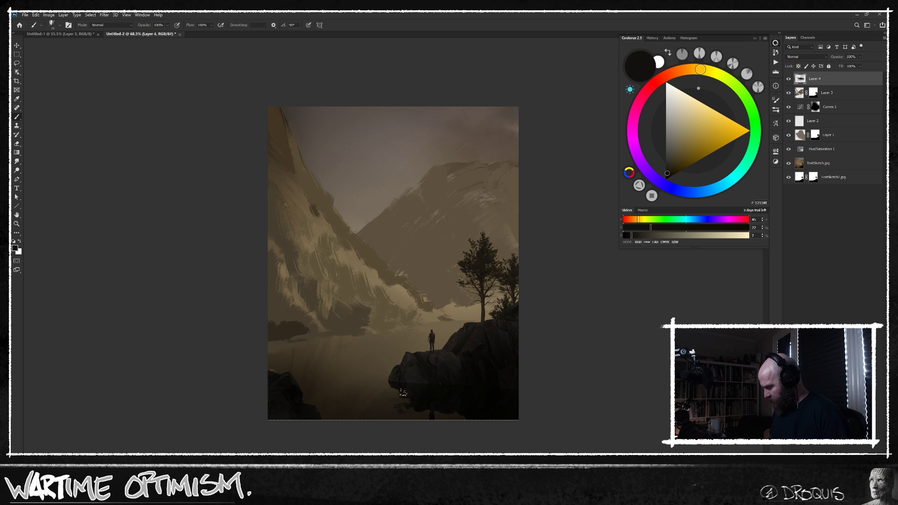
{"action": "left_click", "coordinate": [401, 396], "text": "alt"}
{"action": "left_click", "coordinate": [392, 393], "text": "alt"}
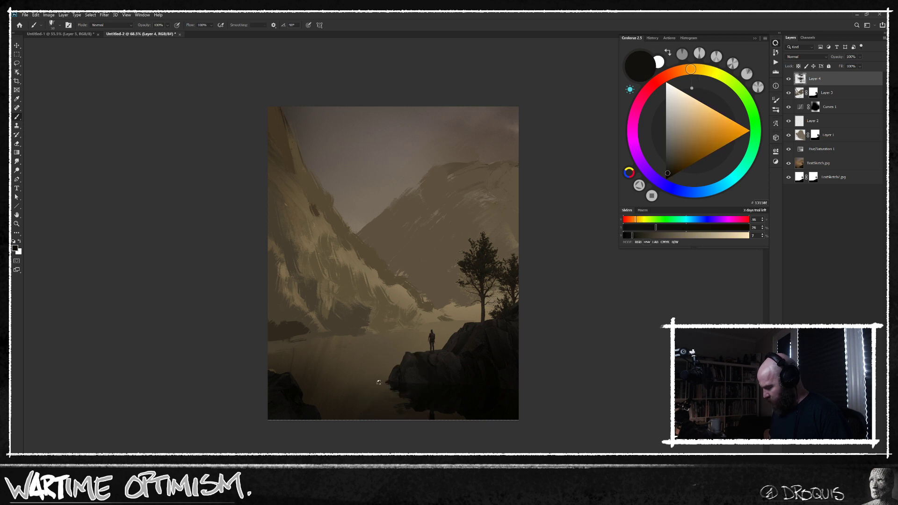
{"action": "left_click", "coordinate": [393, 377], "text": "alt"}
{"action": "left_click", "coordinate": [453, 349], "text": "alt"}
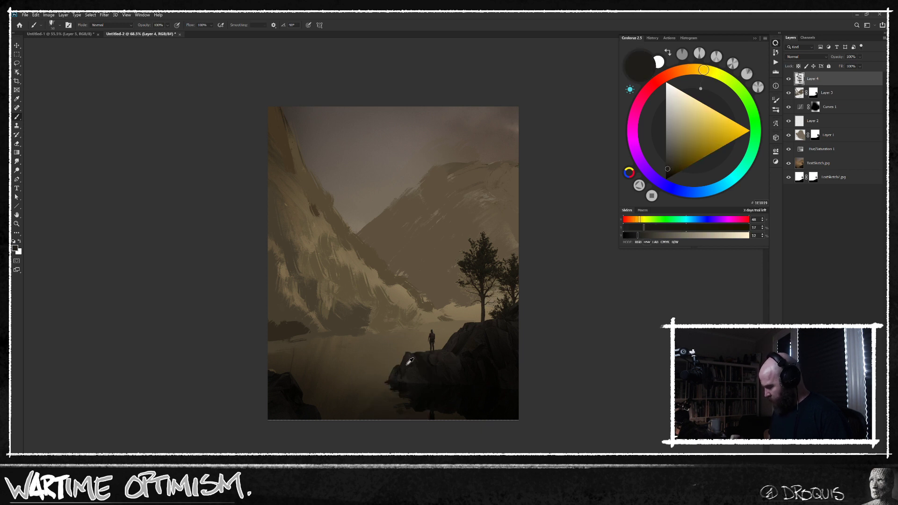
Extend the foreground rock's outer tip beside the figure with strokes of its sampled dark colour
{"action": "left_click", "coordinate": [405, 367], "text": "alt"}
{"action": "key", "text": "bracketright"}
{"action": "key", "text": "bracketright"}
{"action": "key", "text": "bracketright"}
{"action": "left_click_drag", "start_coordinate": [400, 366], "coordinate": [398, 359]}
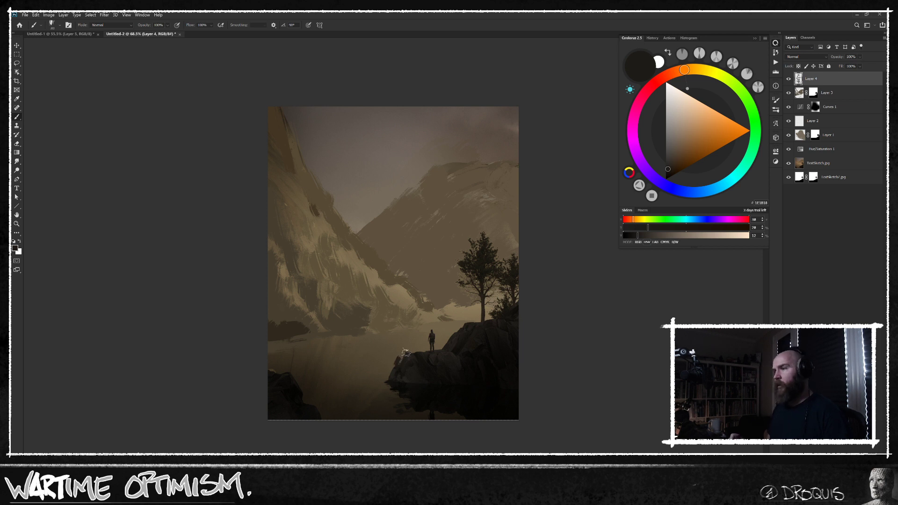
Flip the canvas horizontally and soften the cliff's base along the far shoreline with sampled brown tones
{"action": "key", "text": "ctrl+shift+h"}
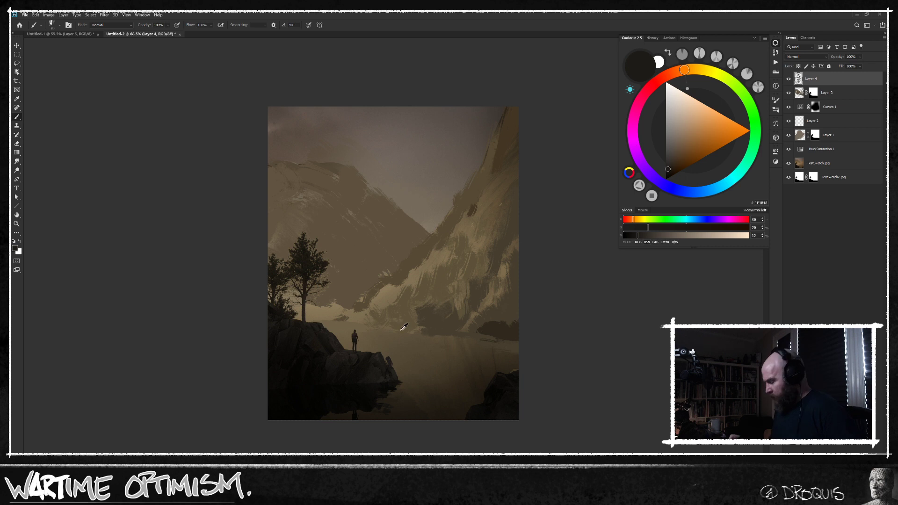
{"action": "left_click", "coordinate": [376, 326], "text": "alt"}
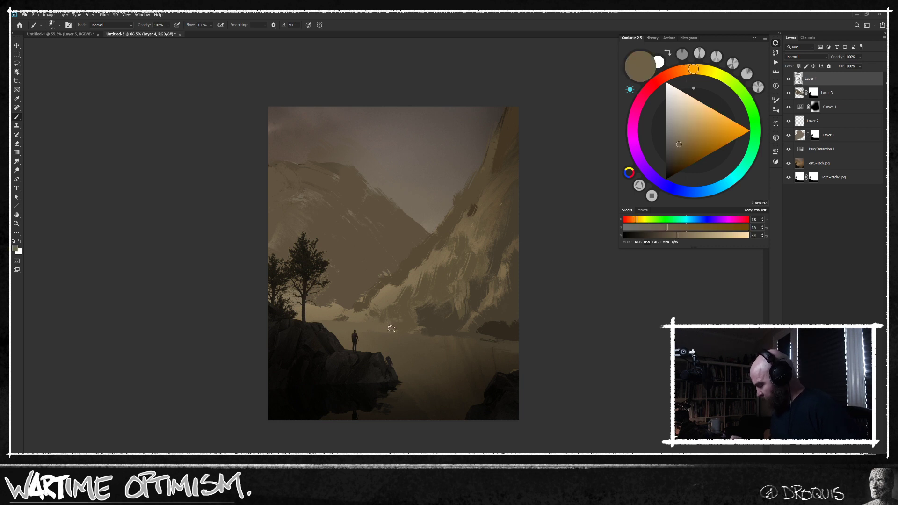
{"action": "left_click", "coordinate": [401, 326], "text": "alt"}
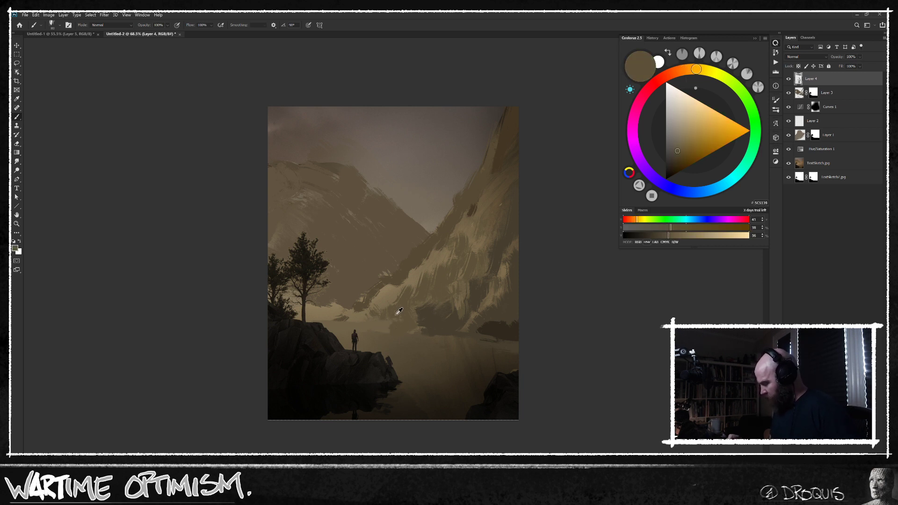
{"action": "left_click", "coordinate": [396, 322], "text": "alt"}
{"action": "left_click", "coordinate": [379, 337], "text": "alt"}
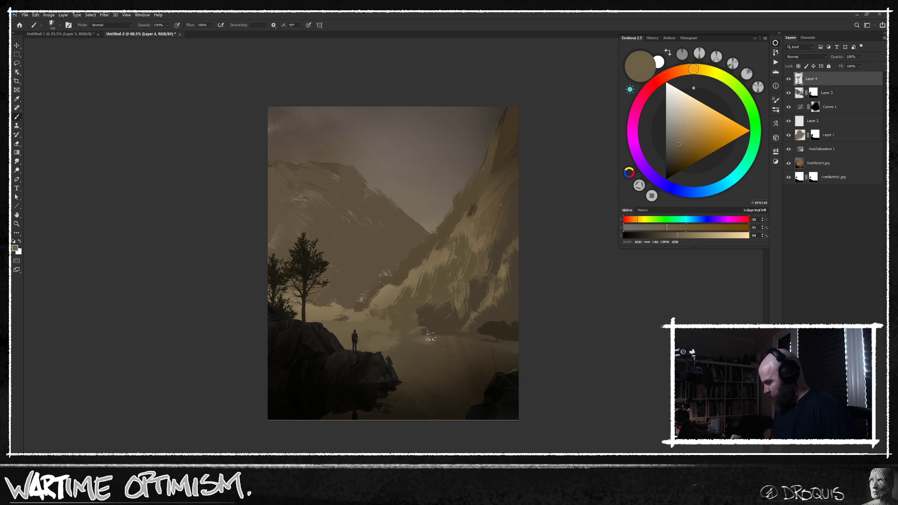
Blend the water below the far shoreline with brush strokes of sampled brown tones
{"action": "left_click", "coordinate": [431, 335], "text": "alt"}
{"action": "left_click_drag", "start_coordinate": [510, 350], "coordinate": [444, 358]}
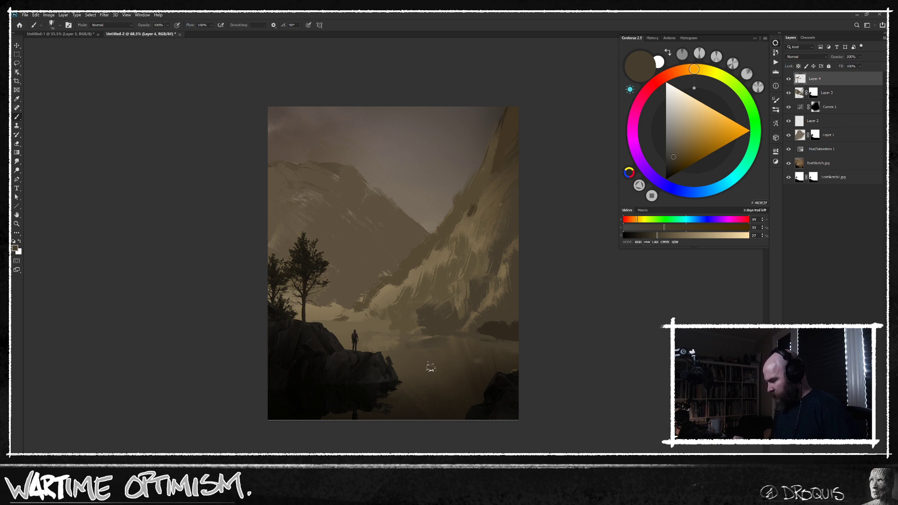
{"action": "left_click", "coordinate": [435, 344], "text": "alt"}
{"action": "key", "text": "bracketleft"}
{"action": "key", "text": "bracketleft"}
Paint small dark streaks and shoals on the lake beneath the cliff using sampled dark brown tones
{"action": "left_click", "coordinate": [506, 334], "text": "alt"}
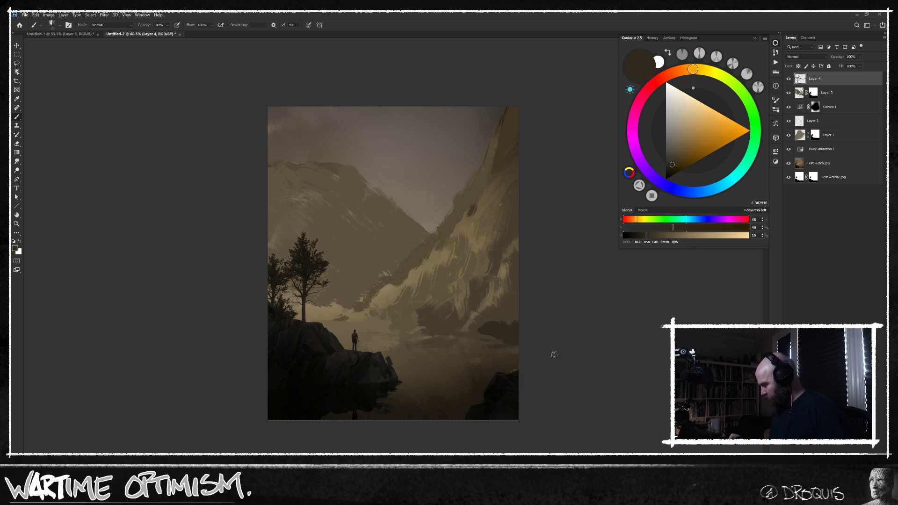
{"action": "left_click", "coordinate": [510, 357], "text": "alt"}
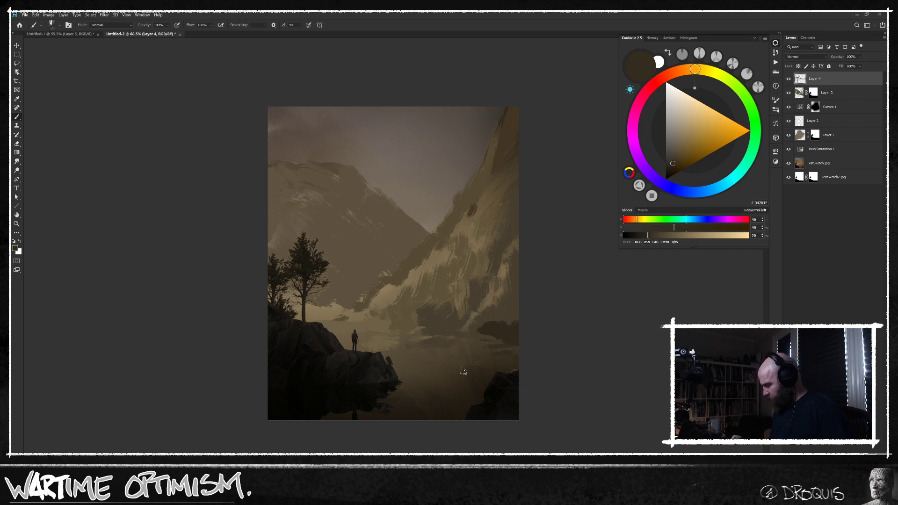
{"action": "left_click", "coordinate": [514, 340], "text": "alt"}
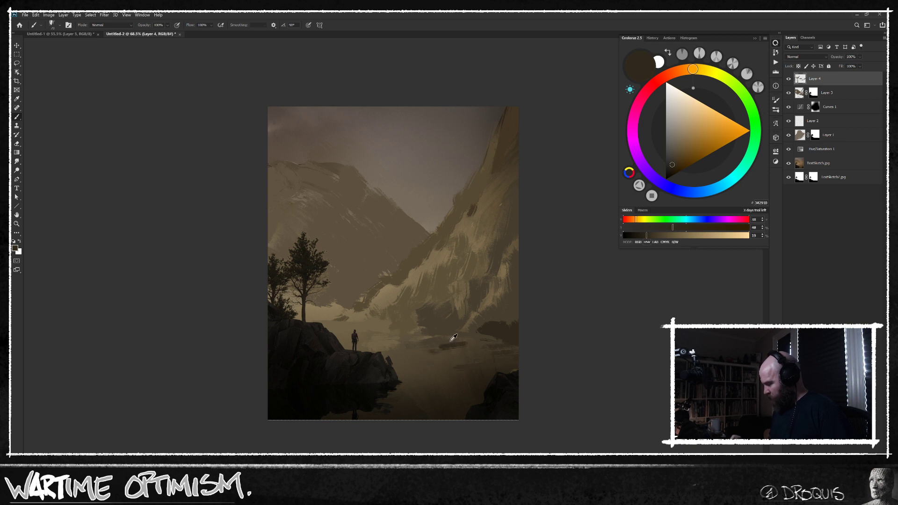
{"action": "left_click", "coordinate": [452, 339], "text": "alt"}
{"action": "left_click", "coordinate": [410, 349], "text": "alt"}
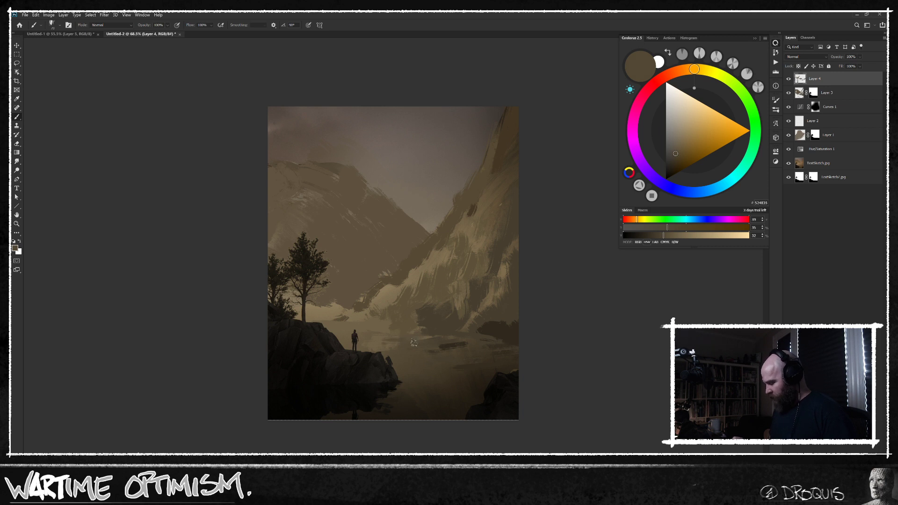
Refine the planes and shadows of the foreground rock beneath the figure with sampled dark brown and near-black tones
{"action": "left_click", "coordinate": [383, 365], "text": "alt"}
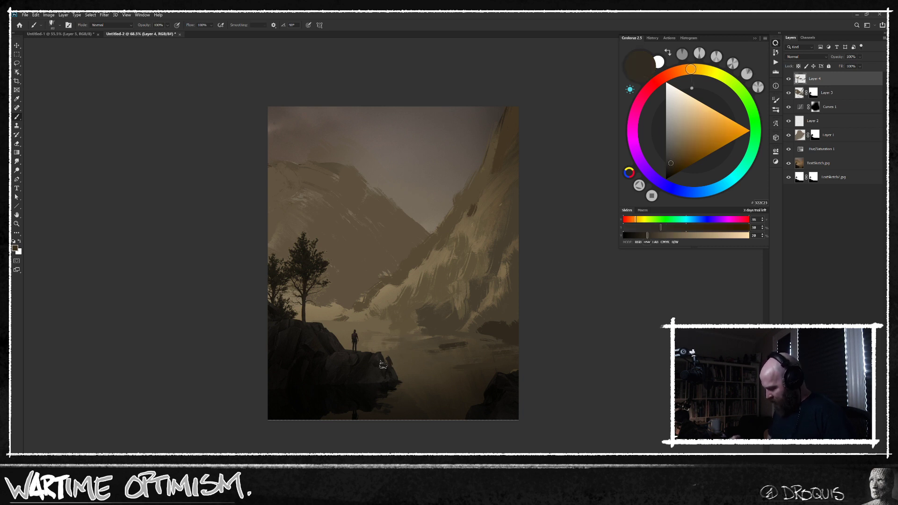
{"action": "left_click", "coordinate": [376, 373], "text": "alt"}
{"action": "left_click", "coordinate": [349, 360], "text": "alt"}
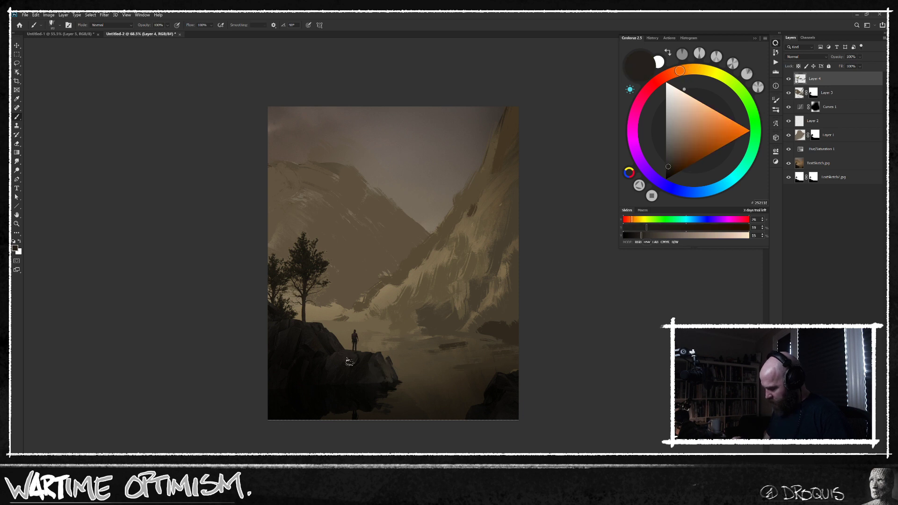
{"action": "left_click", "coordinate": [317, 342], "text": "alt"}
{"action": "left_click", "coordinate": [298, 350], "text": "alt"}
{"action": "left_click", "coordinate": [289, 350], "text": "alt"}
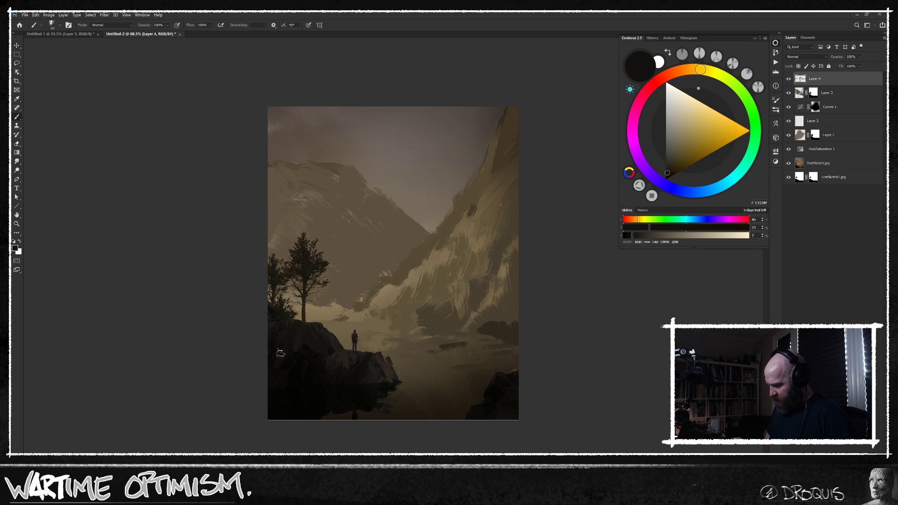
{"action": "left_click", "coordinate": [300, 362], "text": "alt"}
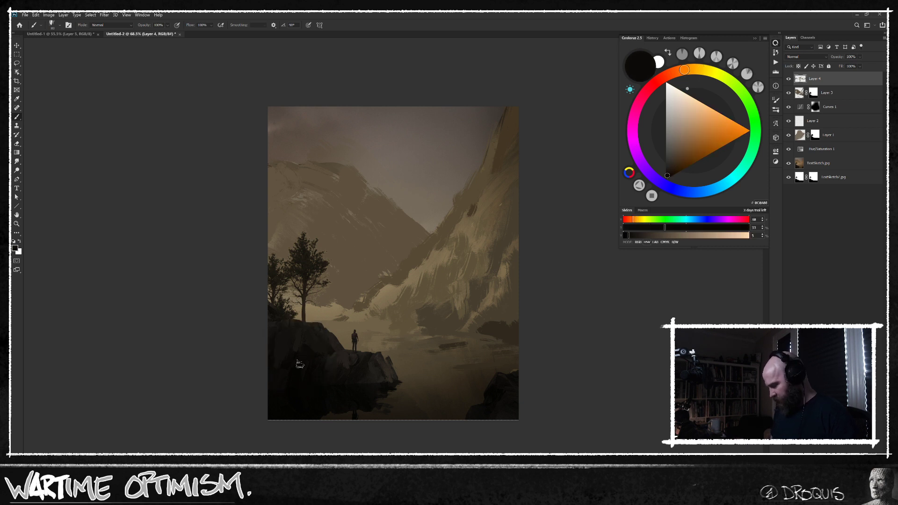
Fill out the foreground tree's foliage with small strokes of its sampled dark colour and touch up the shrubs and rock top below
{"action": "left_click", "coordinate": [310, 252], "text": "alt"}
{"action": "key", "text": "bracketleft"}
{"action": "key", "text": "bracketleft"}
{"action": "left_click_drag", "start_coordinate": [313, 259], "coordinate": [317, 266]}
{"action": "left_click", "coordinate": [315, 245], "text": "alt"}
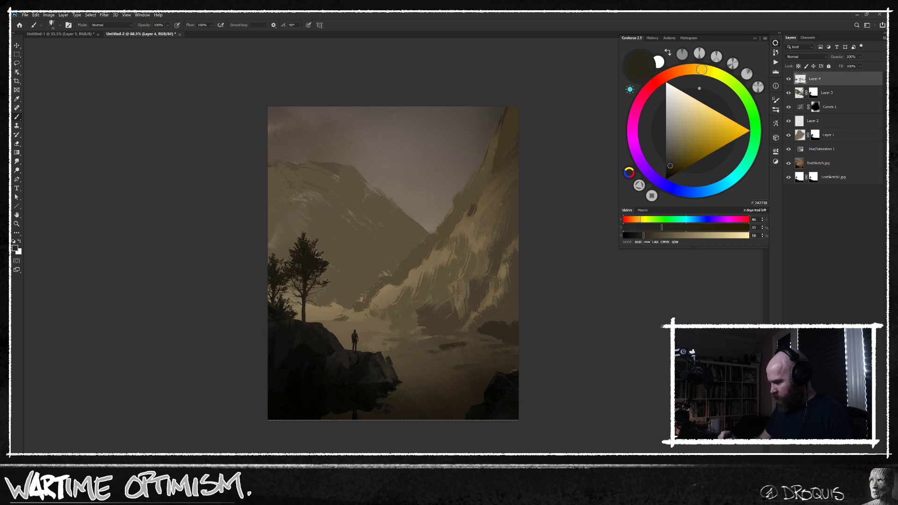
{"action": "left_click", "coordinate": [306, 301], "text": "alt"}
{"action": "left_click", "coordinate": [277, 308], "text": "alt"}
{"action": "left_click", "coordinate": [281, 336], "text": "alt"}
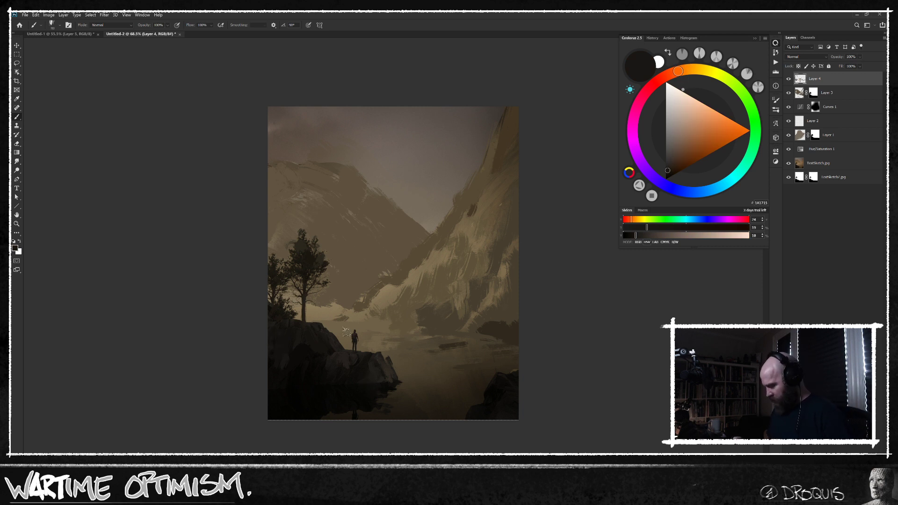
Soften the light streaks on the large cliff's upper face with strokes of sampled brown tones
{"action": "left_click", "coordinate": [473, 217], "text": "alt"}
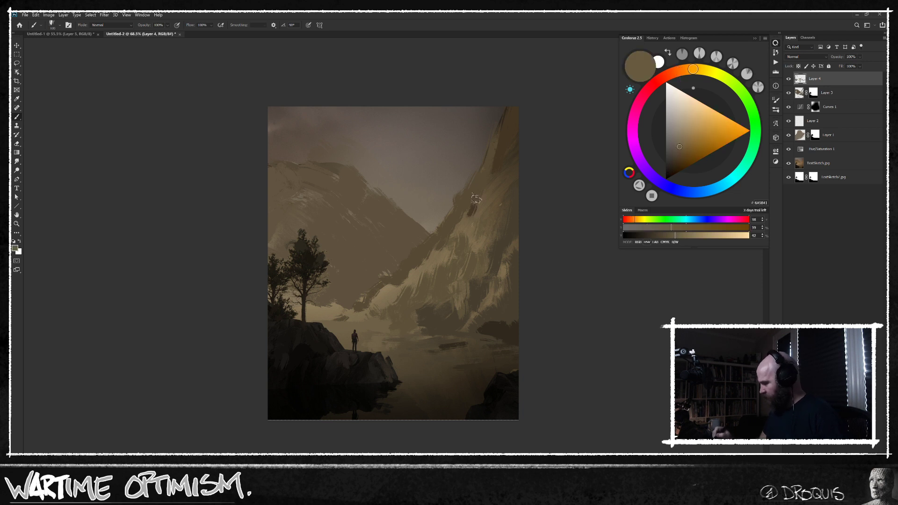
{"action": "left_click", "coordinate": [469, 205], "text": "alt"}
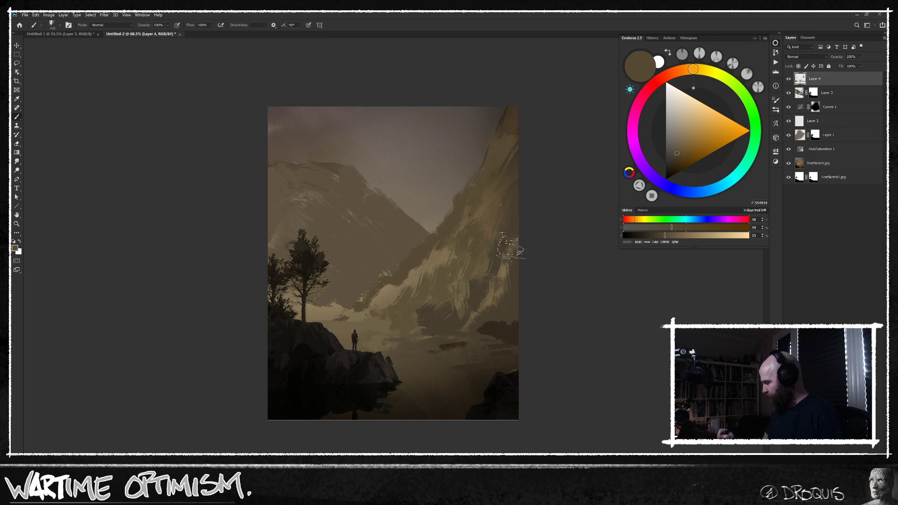
{"action": "left_click", "coordinate": [497, 220], "text": "alt"}
Turn on the grayscale proof view, lasso the sky and far mountain, and add a Curves adjustment layer masked to that selection
{"action": "key", "text": "ctrl+y"}
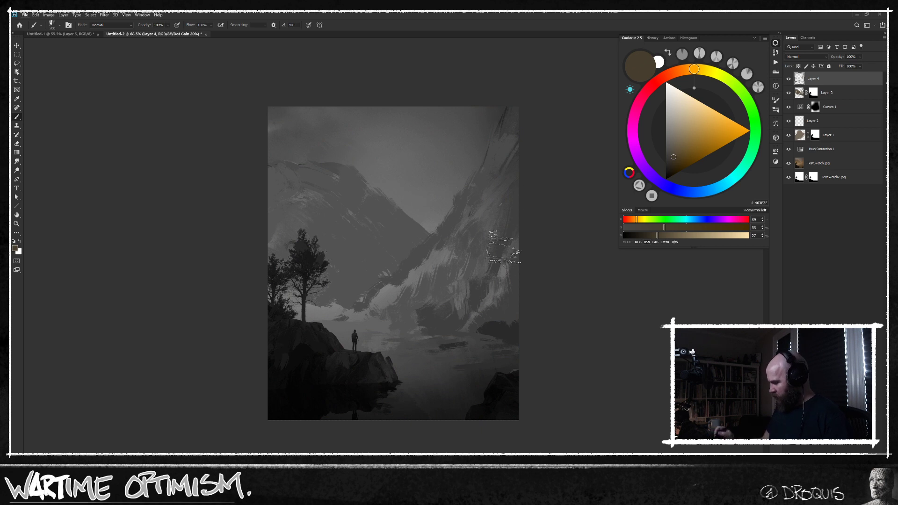
{"action": "key", "text": "l"}
{"action": "left_click_drag", "start_coordinate": [507, 107], "coordinate": [448, 213]}
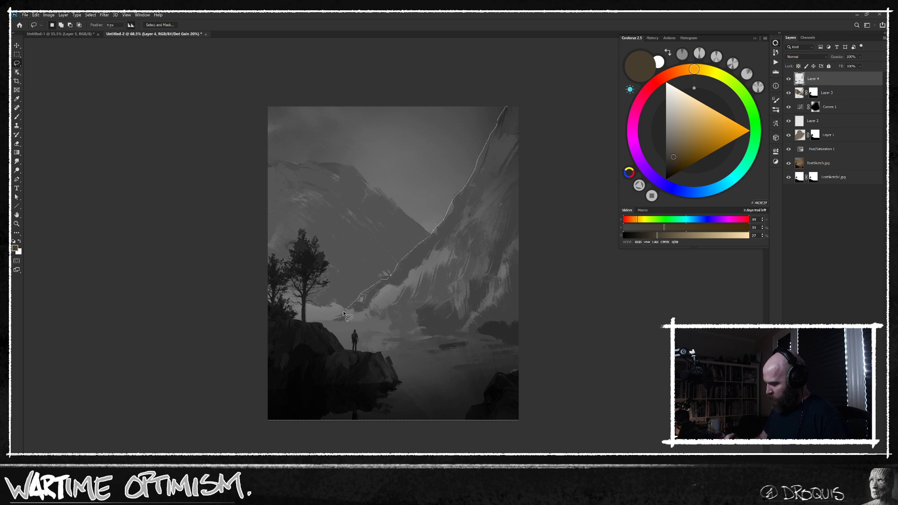
{"action": "left_click_drag", "start_coordinate": [269, 326], "coordinate": [281, 60]}
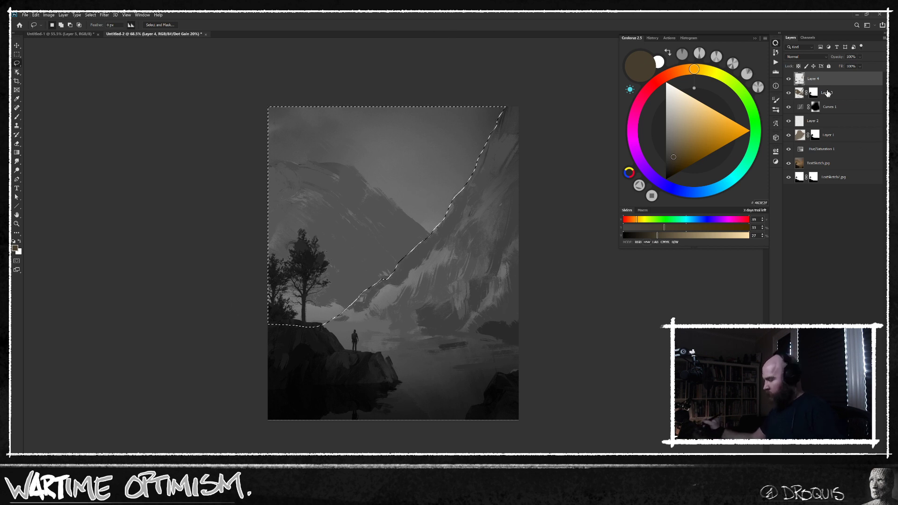
{"action": "key", "text": "ctrl+m"}
{"action": "key", "text": "Return"}
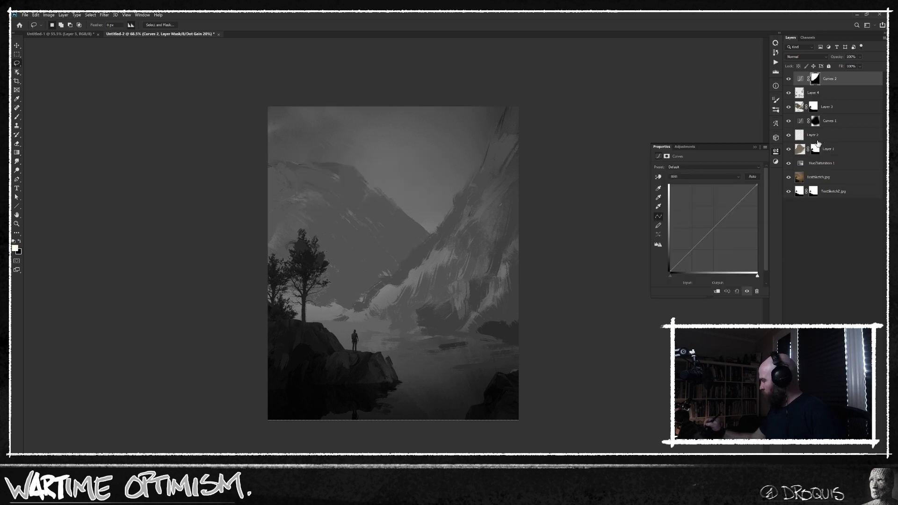
Exclude the foreground trees, rock and figure from the new Curves mask using the inverse of Layer 1's mask as a selection
{"action": "left_click", "coordinate": [817, 149], "text": "ctrl"}
{"action": "key", "text": "ctrl+shift+i"}
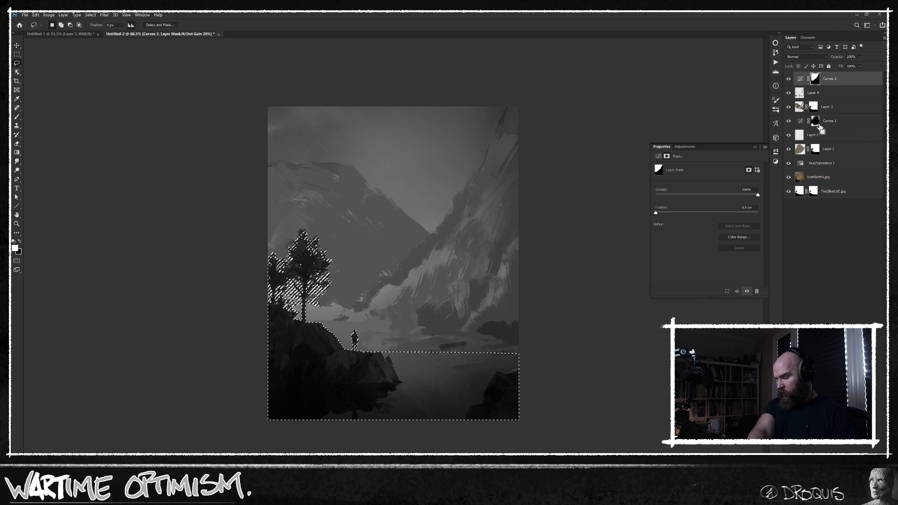
{"action": "key", "text": "ctrl+d"}
{"action": "key", "text": "v"}
Raise the black output and lower the white output of Curves 2 to haze the sky and far mountain
{"action": "left_click", "coordinate": [801, 80]}
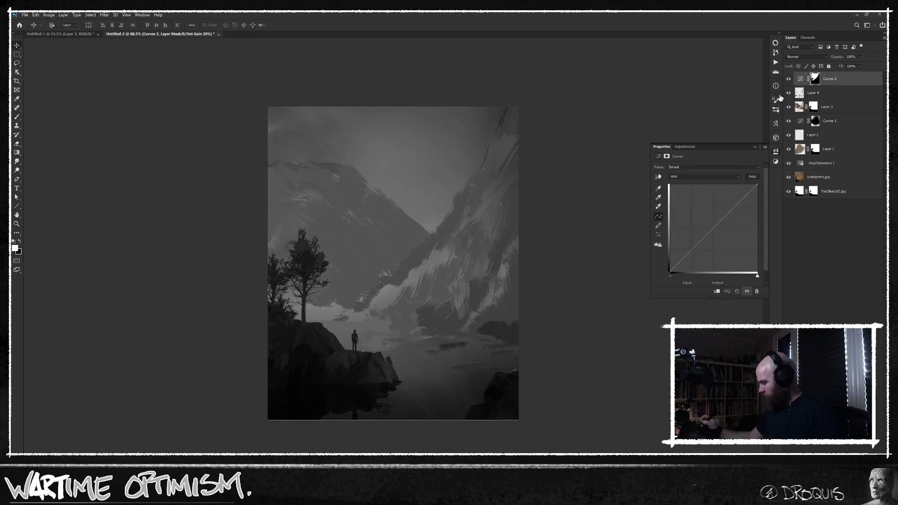
{"action": "left_click_drag", "start_coordinate": [671, 268], "coordinate": [670, 263]}
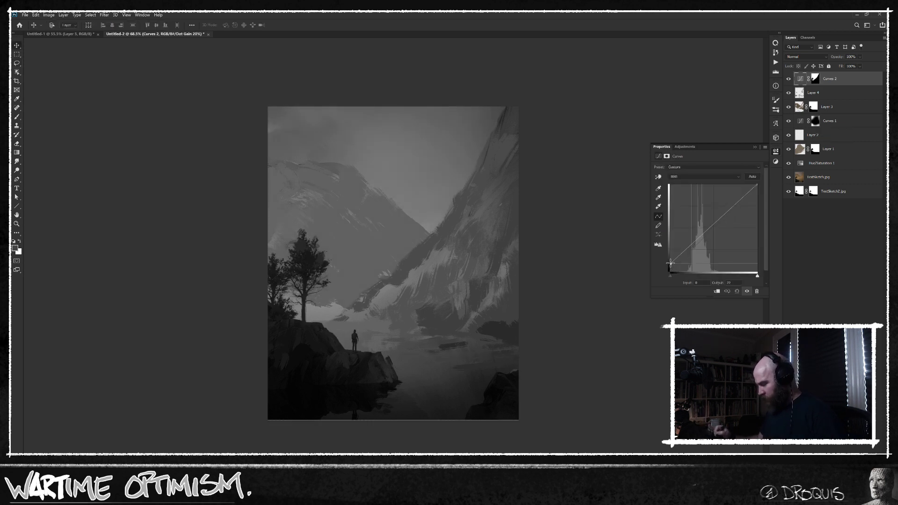
{"action": "left_click_drag", "start_coordinate": [757, 186], "coordinate": [758, 200]}
{"action": "left_click_drag", "start_coordinate": [670, 263], "coordinate": [670, 256]}
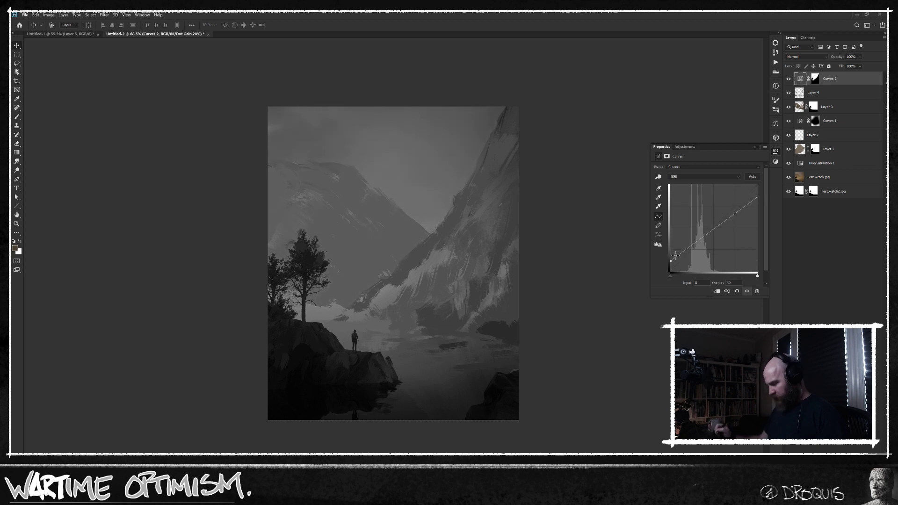
{"action": "key", "text": "b"}
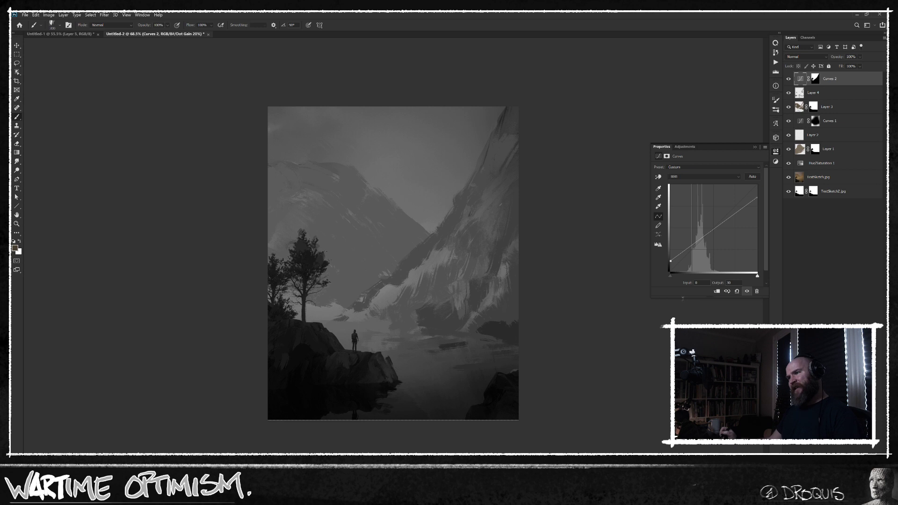
Lasso the large cliff and lake along the ridge line and intersect the selection with Layer 1's mask
{"action": "key", "text": "l"}
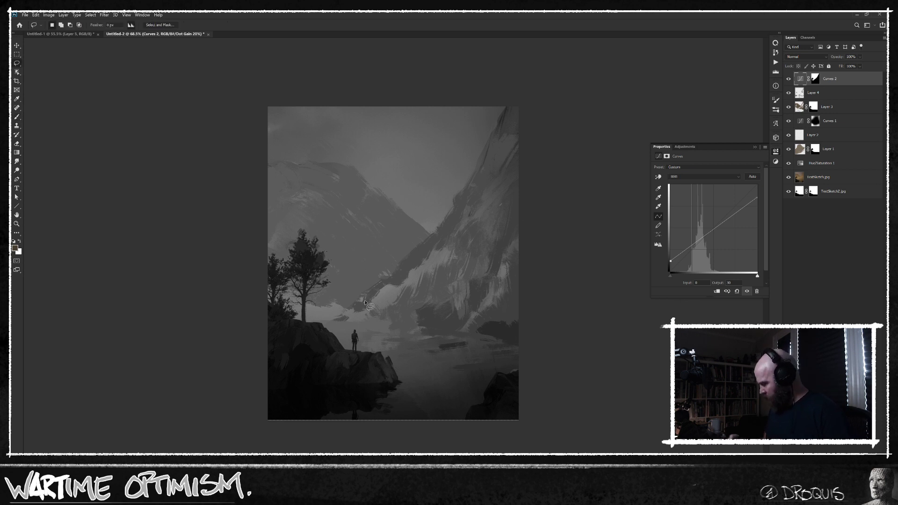
{"action": "left_click_drag", "start_coordinate": [509, 107], "coordinate": [467, 184]}
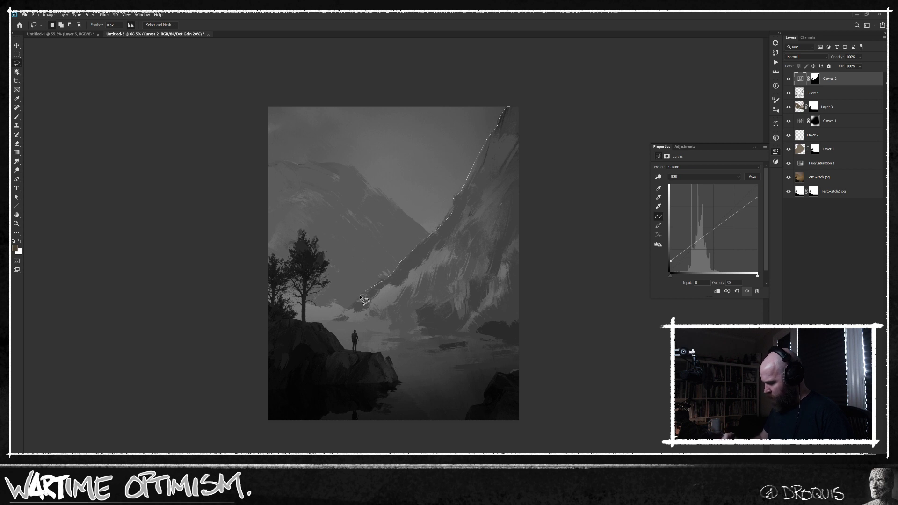
{"action": "mouse_move", "coordinate": [328, 324]}
{"action": "left_mouse_down"}
{"action": "mouse_move", "coordinate": [238, 423]}
{"action": "mouse_move", "coordinate": [522, 422]}
{"action": "mouse_move", "coordinate": [518, 185]}
{"action": "left_mouse_up"}
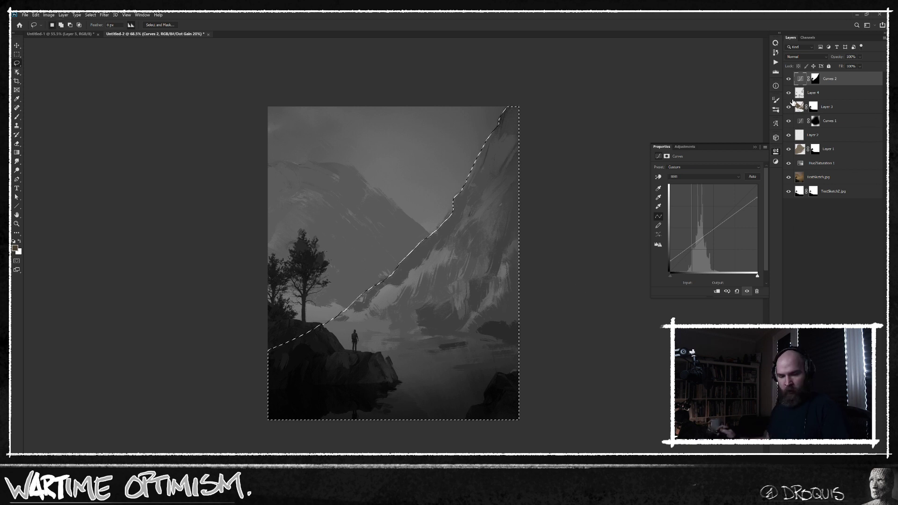
{"action": "left_click", "coordinate": [816, 150], "text": "ctrl+alt+shift"}
{"action": "key", "text": "shift+F6"}
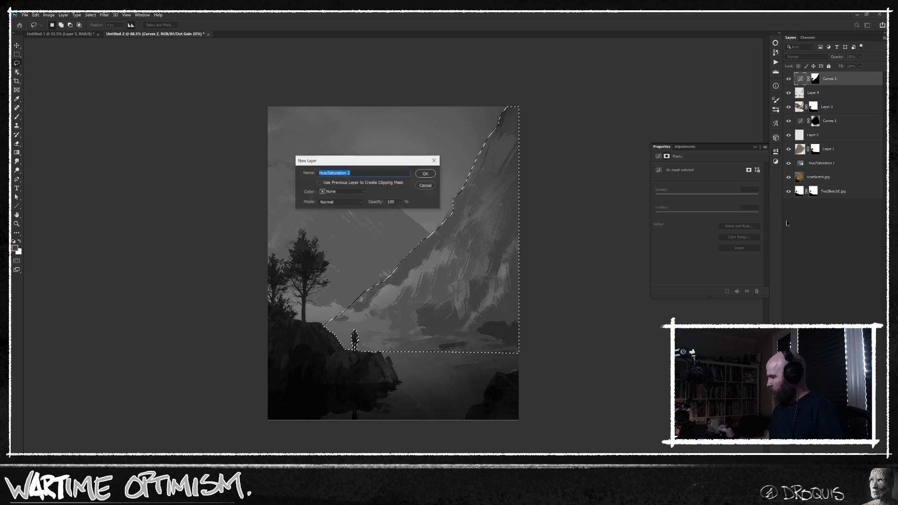
{"action": "key", "text": "Return"}
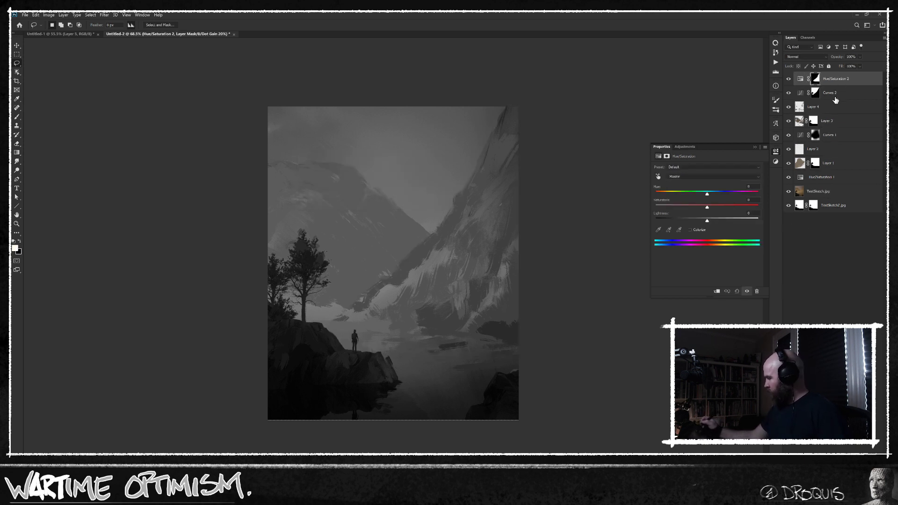
{"action": "key", "text": "ctrl+z"}
Add a Curves adjustment layer masked to the cliff selection and lower its white output to darken and flatten the cliff
{"action": "key", "text": "ctrl+m"}
{"action": "key", "text": "Return"}
{"action": "left_click_drag", "start_coordinate": [758, 188], "coordinate": [765, 208]}
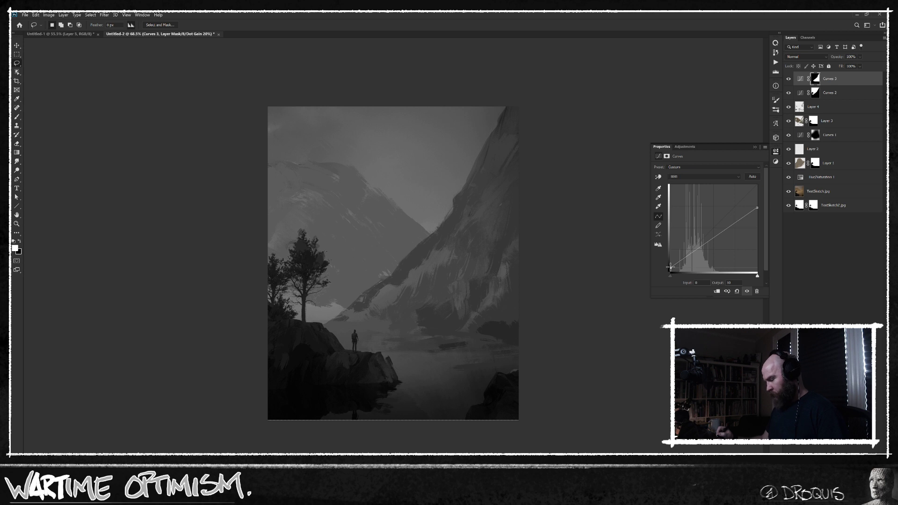
Paint black on the Curves 3 mask over the misty far shore beside the tree and figure to restore its brightness
{"action": "left_click", "coordinate": [838, 81]}
{"action": "key", "text": "b"}
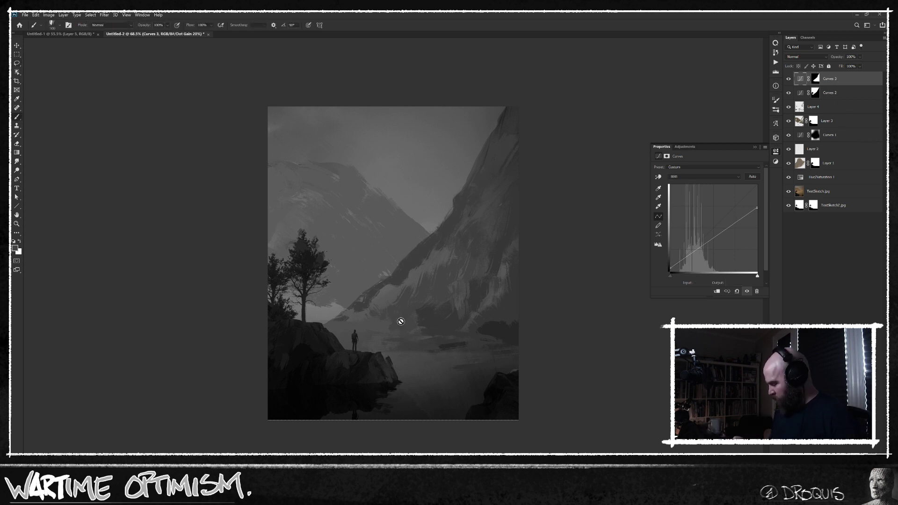
{"action": "left_click", "coordinate": [815, 79]}
{"action": "key", "text": "x"}
{"action": "key", "text": "bracketleft"}
{"action": "key", "text": "bracketleft"}
{"action": "key", "text": "bracketleft"}
{"action": "key", "text": "bracketleft"}
{"action": "key", "text": "bracketleft"}
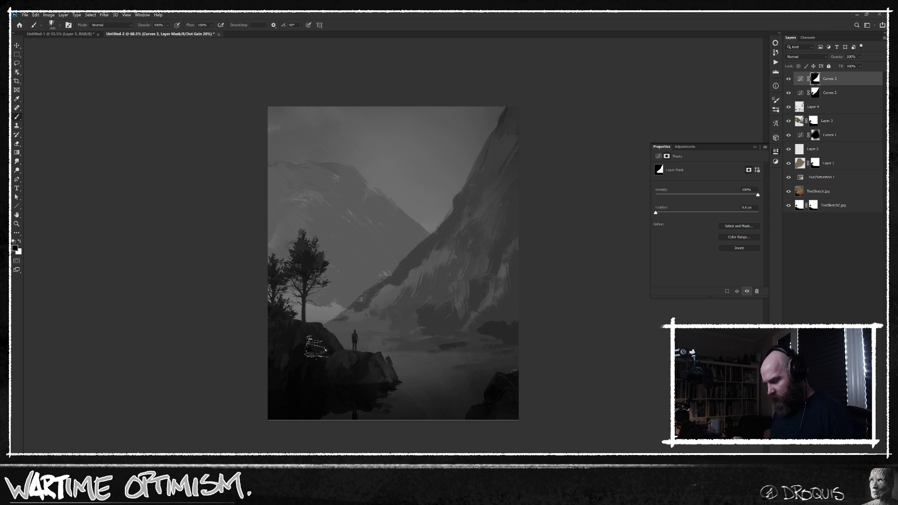
{"action": "key", "text": "x"}
{"action": "key", "text": "x"}
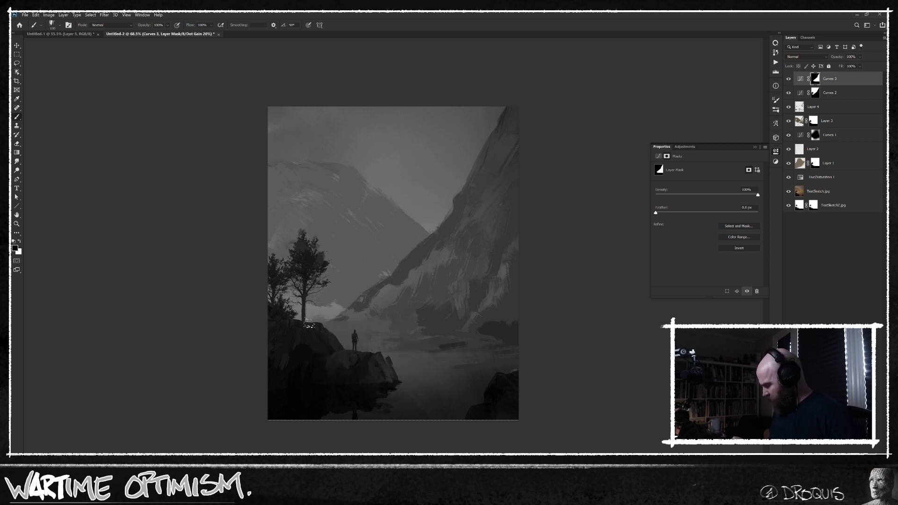
{"action": "left_click_drag", "start_coordinate": [327, 316], "coordinate": [374, 344]}
{"action": "key", "text": "bracketright"}
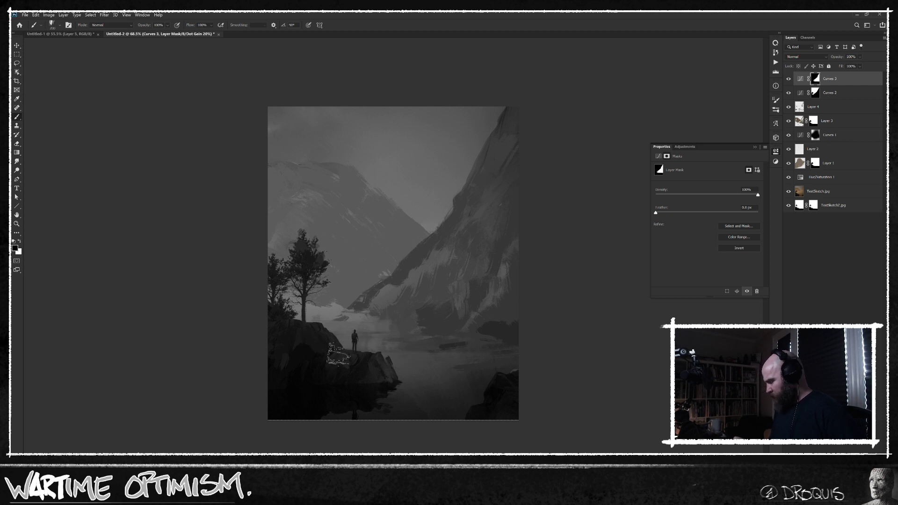
{"action": "key", "text": "bracketleft"}
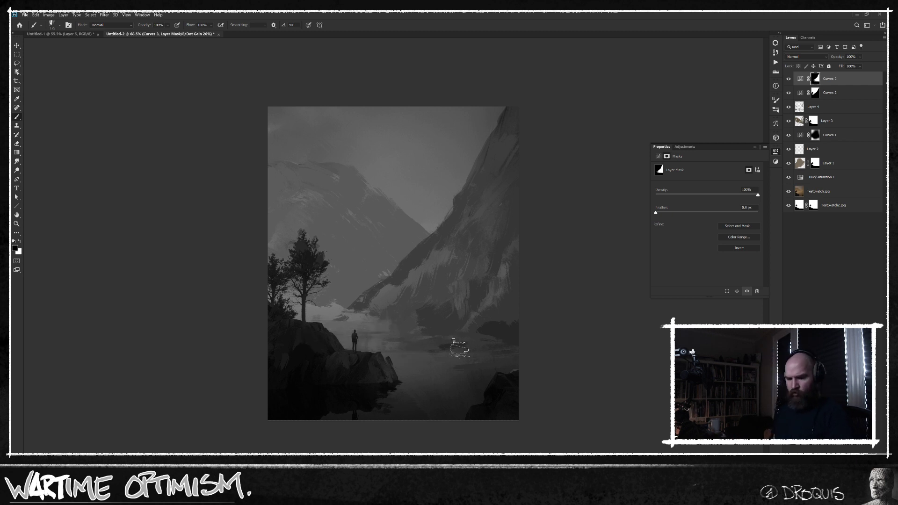
Flip the canvas view horizontally and lasso the whole scene except the dark foreground rock in the lake's near corner
{"action": "key", "text": "ctrl+shift+h"}
{"action": "key", "text": "l"}
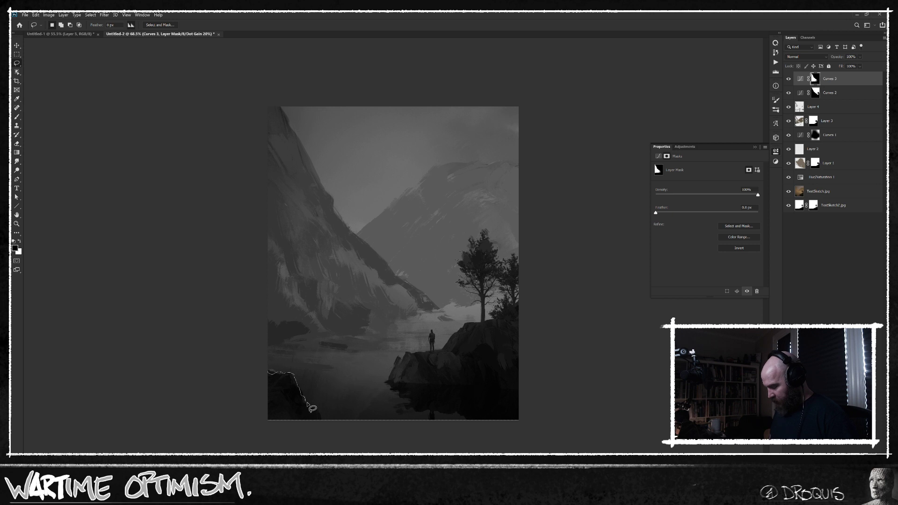
{"action": "mouse_move", "coordinate": [324, 425]}
{"action": "left_mouse_down"}
{"action": "mouse_move", "coordinate": [616, 252]}
{"action": "mouse_move", "coordinate": [351, 56]}
{"action": "mouse_move", "coordinate": [201, 108]}
{"action": "mouse_move", "coordinate": [258, 360]}
{"action": "left_mouse_up"}
{"action": "left_click_drag", "start_coordinate": [534, 389], "coordinate": [473, 433], "text": "shift"}
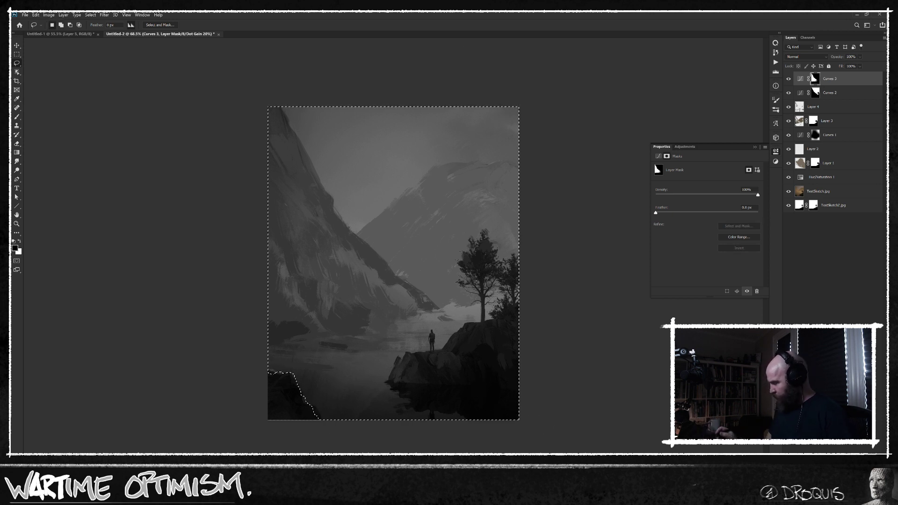
Add a Curves adjustment layer masked to the selection and slightly raise its black output to haze everything behind the corner rock
{"action": "key", "text": "ctrl+m"}
{"action": "key", "text": "Return"}
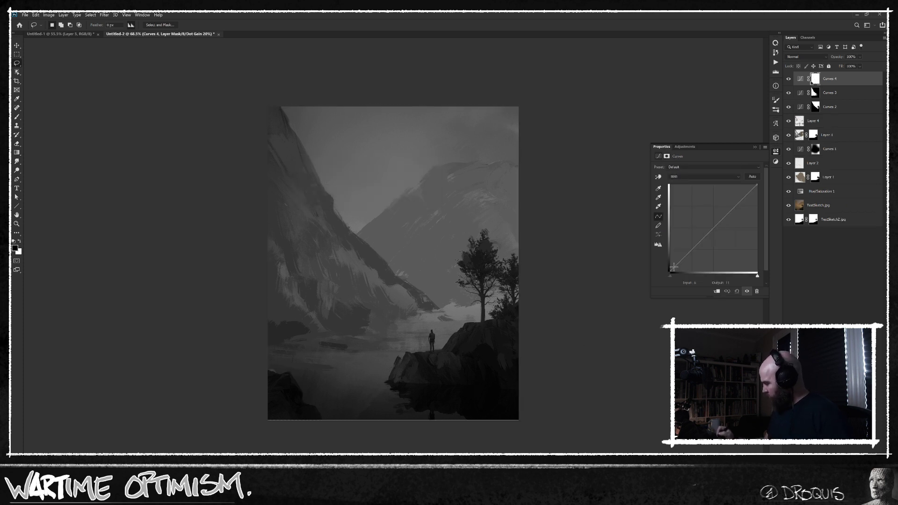
{"action": "left_click_drag", "start_coordinate": [670, 273], "coordinate": [670, 269]}
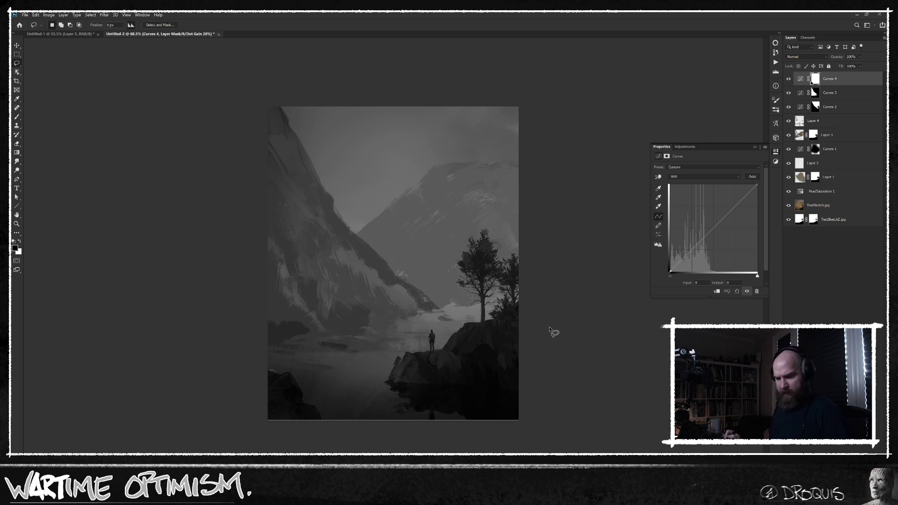
Return to the colour view and add a Hue/Saturation layer colorized blue with hue 205 and saturation 17, at 17% opacity
{"action": "key", "text": "ctrl+y"}
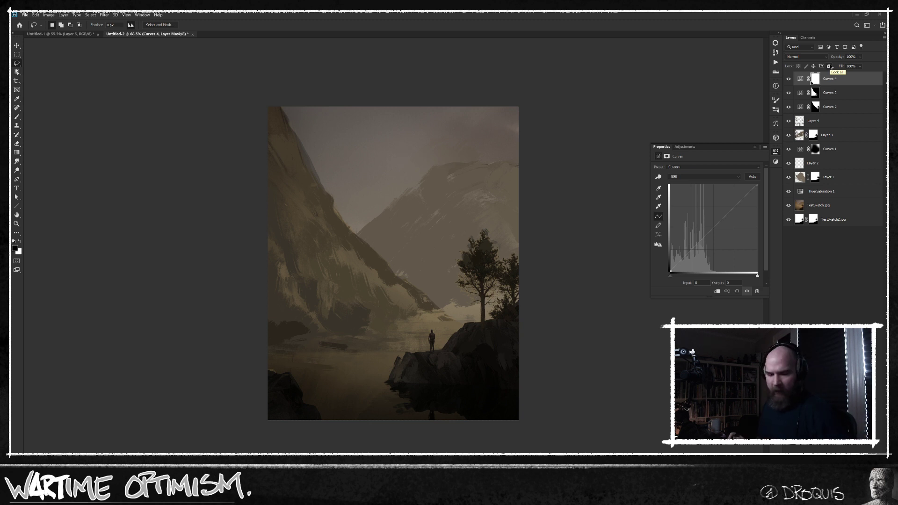
{"action": "key", "text": "ctrl+u"}
{"action": "key", "text": "Return"}
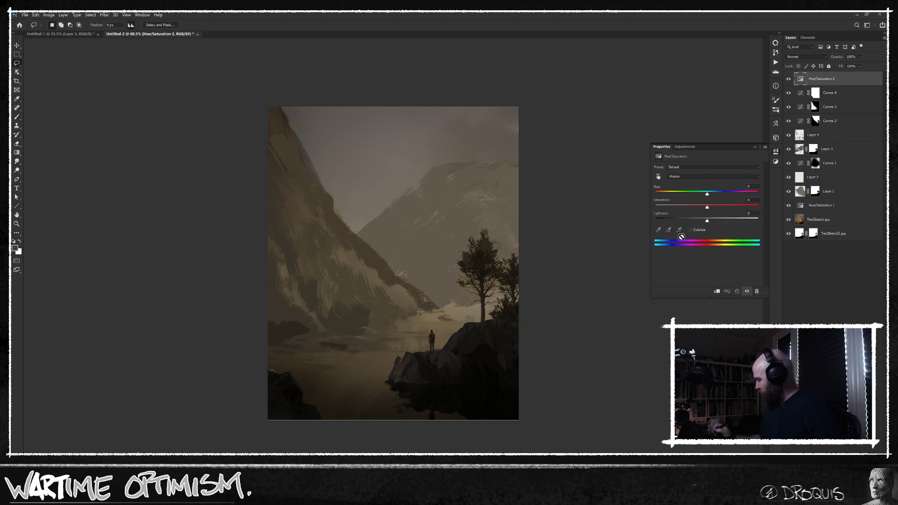
{"action": "left_click_drag", "start_coordinate": [655, 194], "coordinate": [675, 210]}
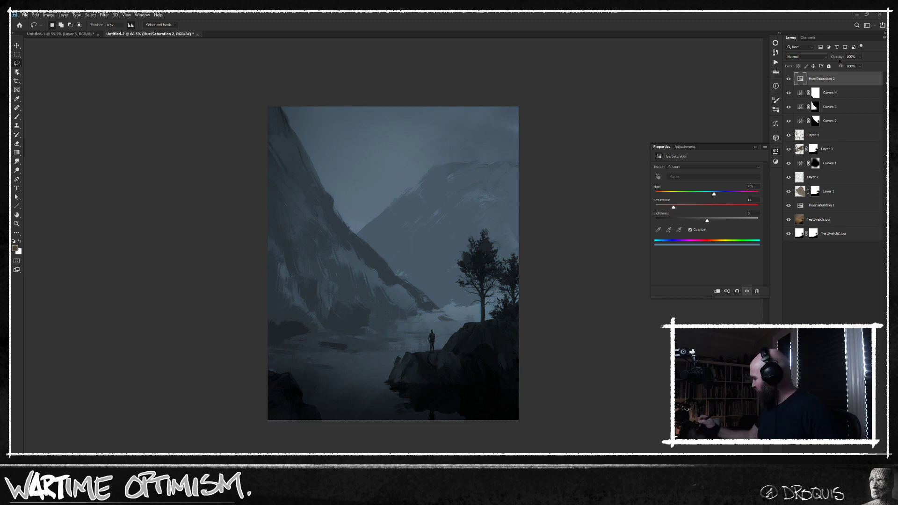
{"action": "left_click_drag", "start_coordinate": [826, 59], "coordinate": [747, 64]}
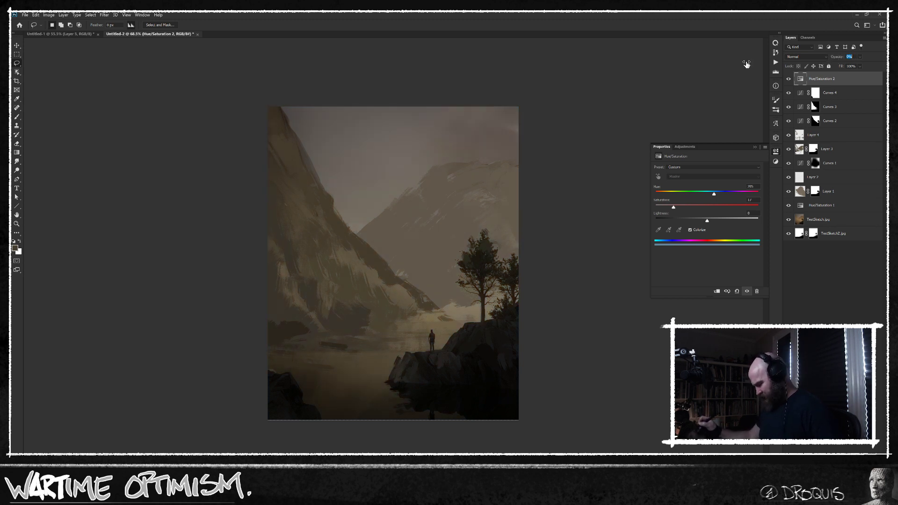
{"action": "left_click_drag", "start_coordinate": [753, 64], "coordinate": [750, 64]}
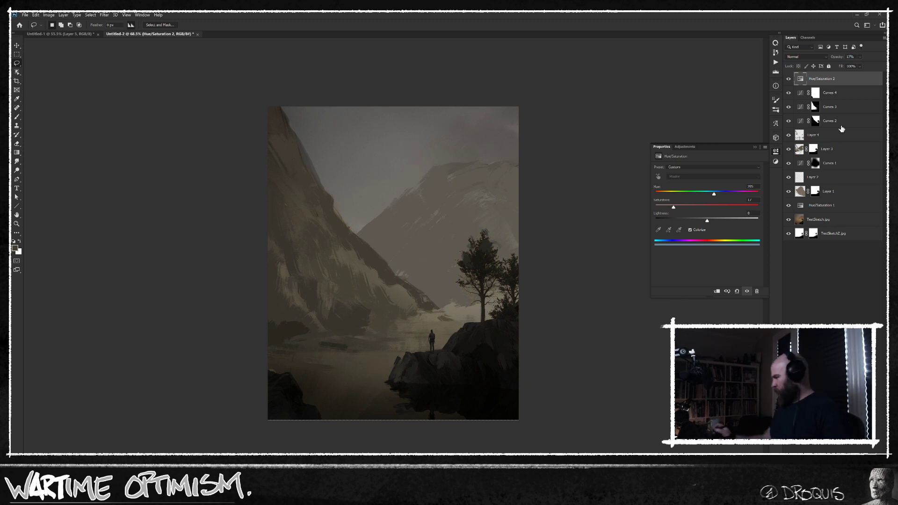
Create a new layer with a copy of Layer 1's mask and clone-stamp over the bright mist on the far shore behind the tree
{"action": "key", "text": "ctrl+shift+alt+n"}
{"action": "key", "text": "s"}
{"action": "left_click_drag", "start_coordinate": [815, 208], "coordinate": [823, 79]}
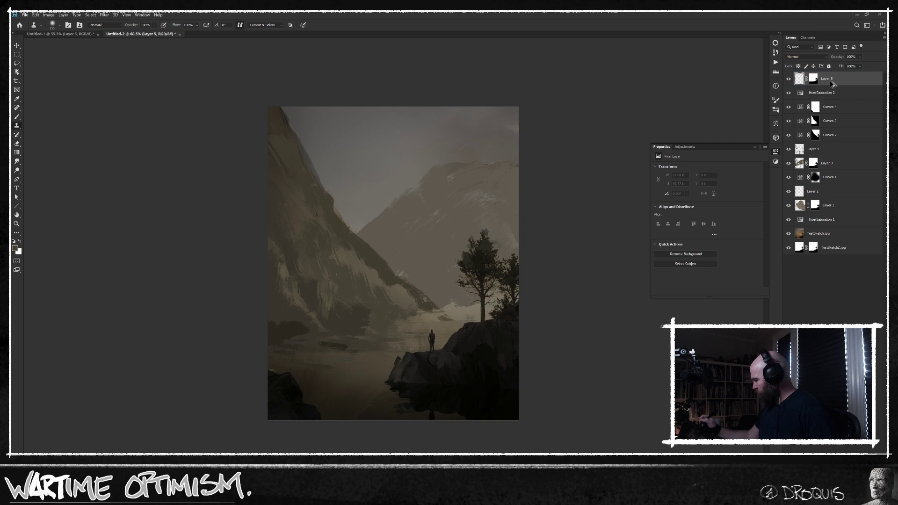
{"action": "right_click", "coordinate": [450, 283]}
{"action": "double_click", "coordinate": [569, 319]}
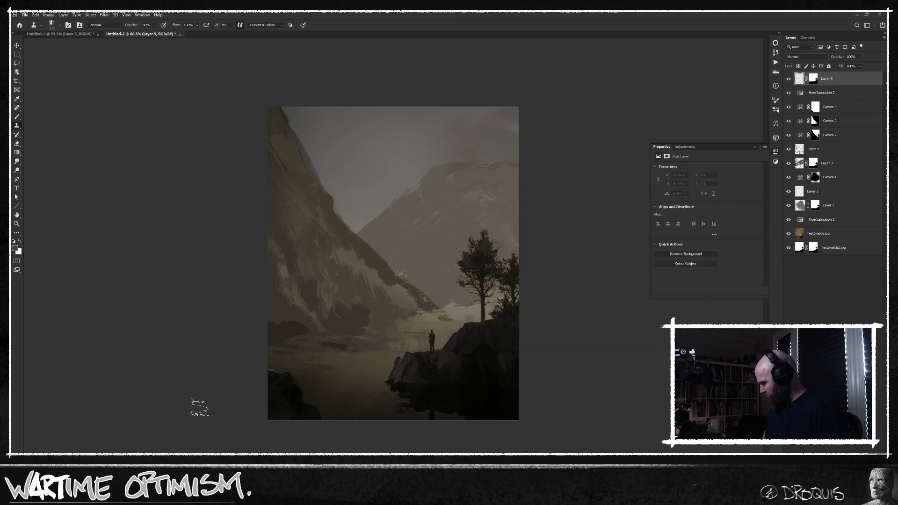
{"action": "left_click_drag", "start_coordinate": [457, 310], "coordinate": [479, 310]}
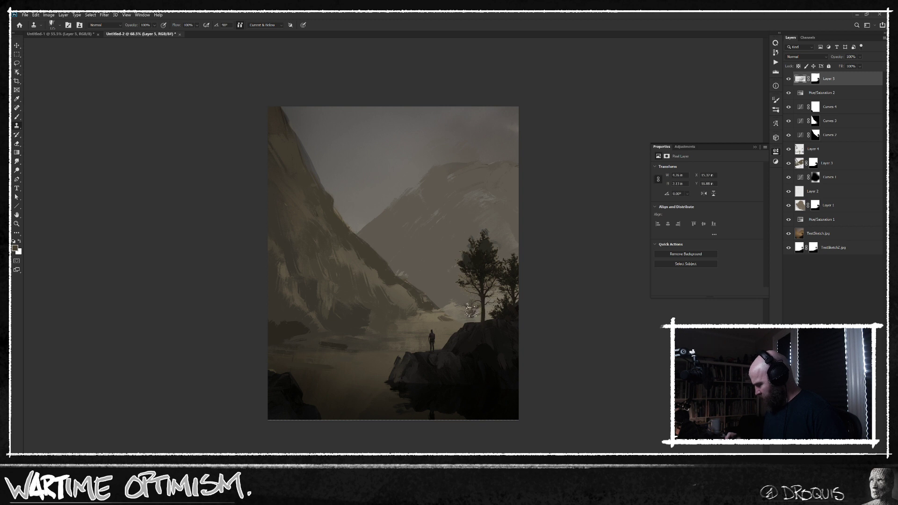
Add a new layer, copy Layer 5's mask onto it and set its blend mode to Screen
{"action": "key", "text": "b"}
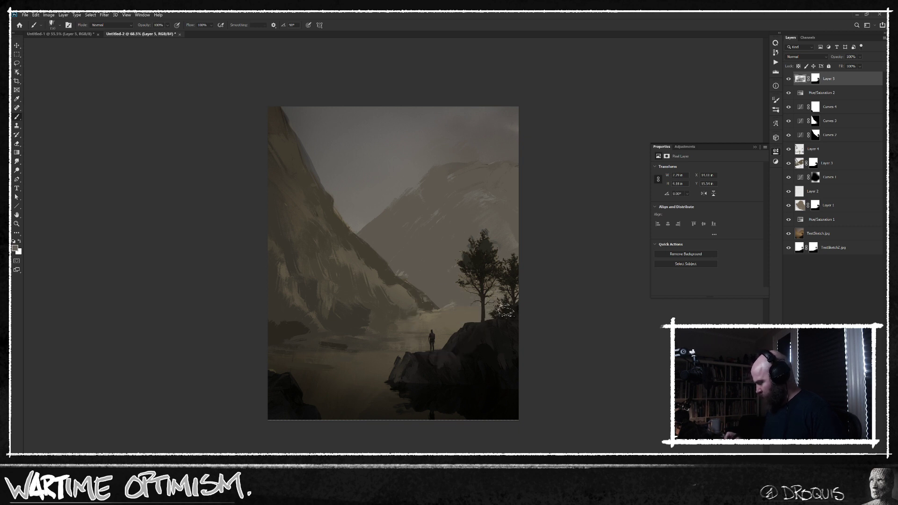
{"action": "key", "text": "ctrl+shift+alt+n"}
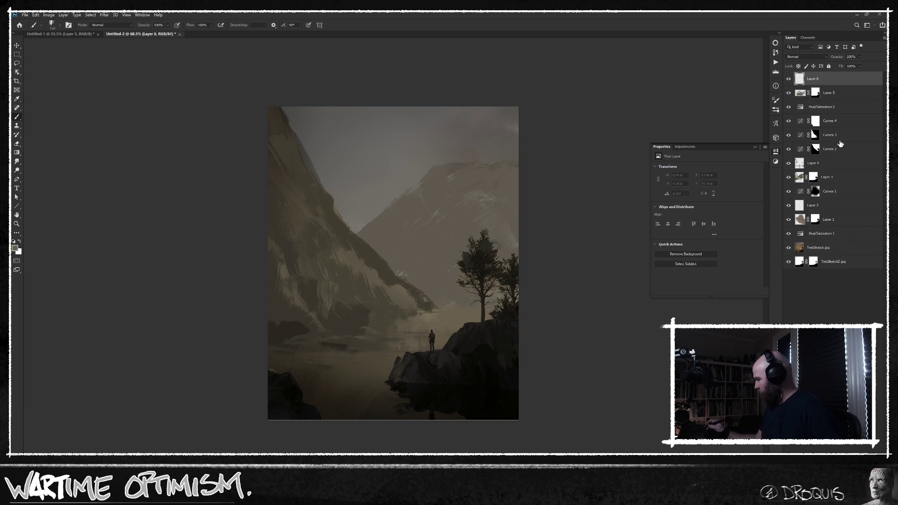
{"action": "left_click_drag", "start_coordinate": [816, 93], "coordinate": [844, 81], "text": "alt"}
{"action": "left_click", "coordinate": [843, 81]}
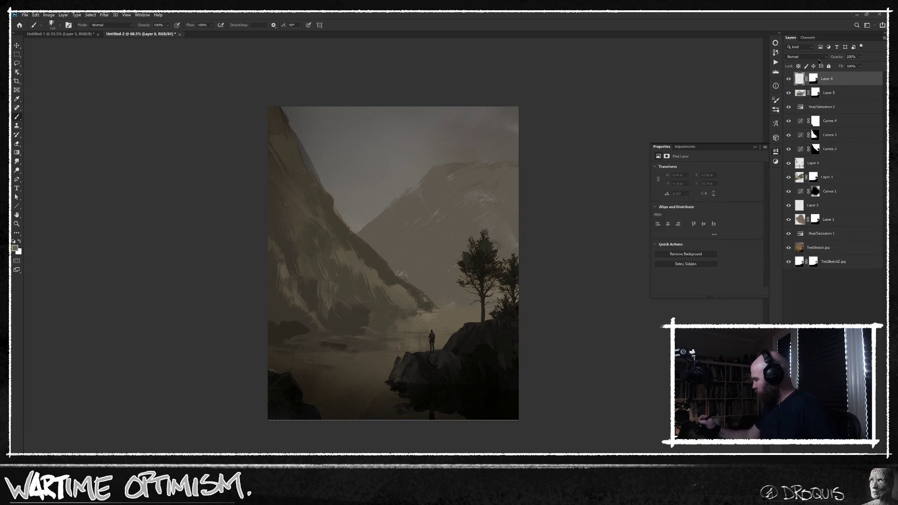
{"action": "left_click", "coordinate": [806, 56]}
{"action": "left_click", "coordinate": [812, 116]}
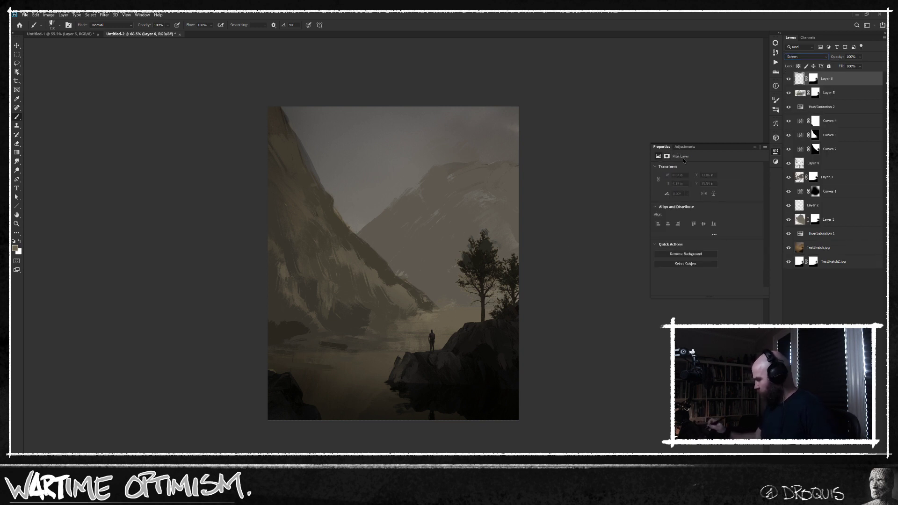
Choose a flat textured brush, enlarge it, and fill the new Screen layer with black
{"action": "right_click", "coordinate": [378, 419]}
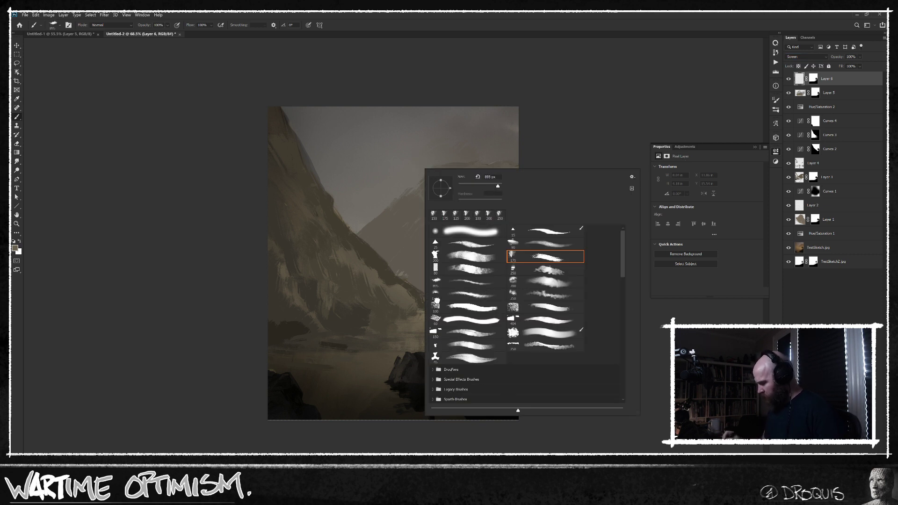
{"action": "left_click", "coordinate": [229, 347]}
{"action": "key", "text": "bracketright"}
{"action": "key", "text": "bracketright"}
{"action": "key", "text": "bracketright"}
{"action": "key", "text": "bracketright"}
{"action": "key", "text": "bracketright"}
{"action": "key", "text": "n"}
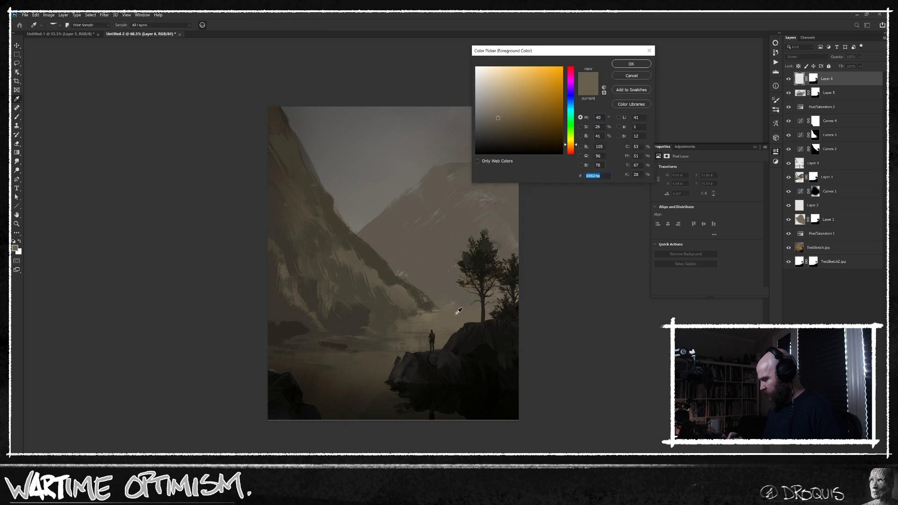
{"action": "left_click", "coordinate": [631, 75]}
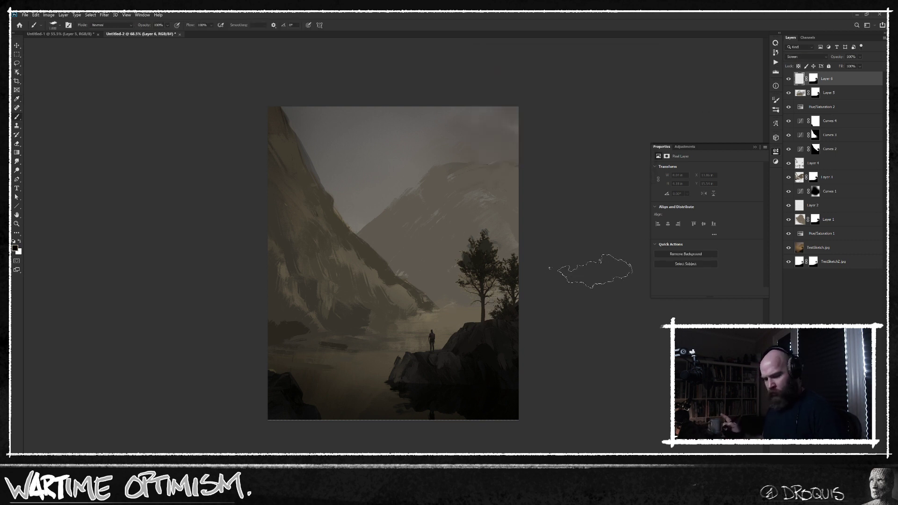
{"action": "key", "text": "alt+BackSpace"}
Paint a white patch of mist over the far shore behind the figure
{"action": "key", "text": "x"}
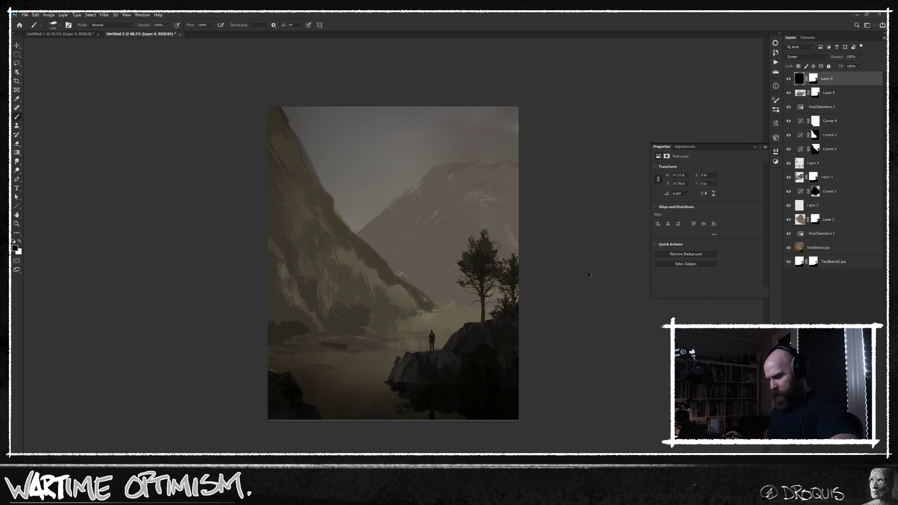
{"action": "key", "text": "["}
{"action": "mouse_move", "coordinate": [422, 334]}
{"action": "left_mouse_down"}
{"action": "mouse_move", "coordinate": [474, 313]}
{"action": "mouse_move", "coordinate": [444, 313]}
{"action": "mouse_move", "coordinate": [468, 309]}
{"action": "left_mouse_up"}
Switch to an enlarged cloud brush and paint billowing white mist from the far shore across the lake and cliff base
{"action": "right_click", "coordinate": [472, 257]}
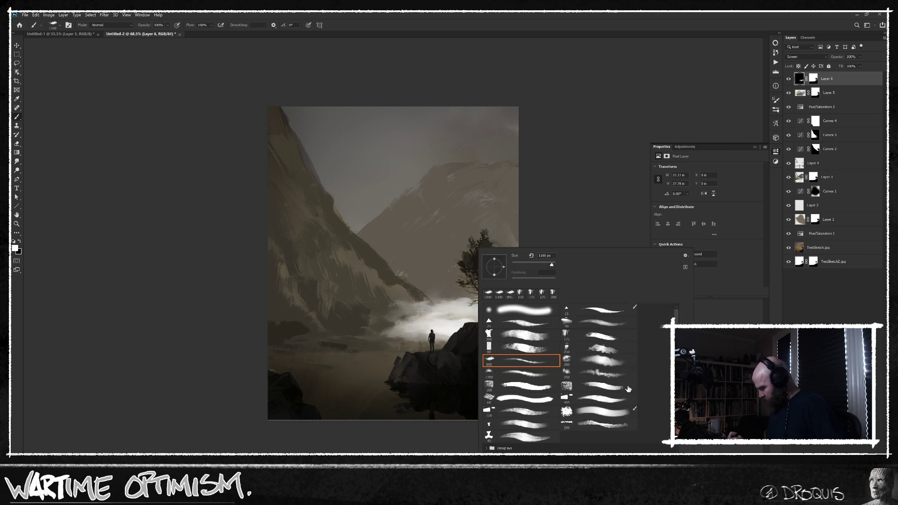
{"action": "left_click", "coordinate": [378, 438]}
{"action": "key", "text": "]"}
{"action": "key", "text": "]"}
{"action": "key", "text": "]"}
{"action": "key", "text": "]"}
{"action": "key", "text": "]"}
{"action": "left_click_drag", "start_coordinate": [442, 340], "coordinate": [290, 347]}
{"action": "mouse_move", "coordinate": [398, 322]}
{"action": "left_mouse_down"}
{"action": "mouse_move", "coordinate": [496, 286]}
{"action": "mouse_move", "coordinate": [468, 271]}
{"action": "mouse_move", "coordinate": [430, 284]}
{"action": "mouse_move", "coordinate": [374, 264]}
{"action": "mouse_move", "coordinate": [272, 321]}
{"action": "mouse_move", "coordinate": [370, 356]}
{"action": "mouse_move", "coordinate": [328, 363]}
{"action": "mouse_move", "coordinate": [381, 363]}
{"action": "mouse_move", "coordinate": [331, 370]}
{"action": "mouse_move", "coordinate": [376, 370]}
{"action": "left_mouse_up"}
Paint on Layer 6's mask to break up the mist's hard lower edge across the lake
{"action": "left_click", "coordinate": [814, 78]}
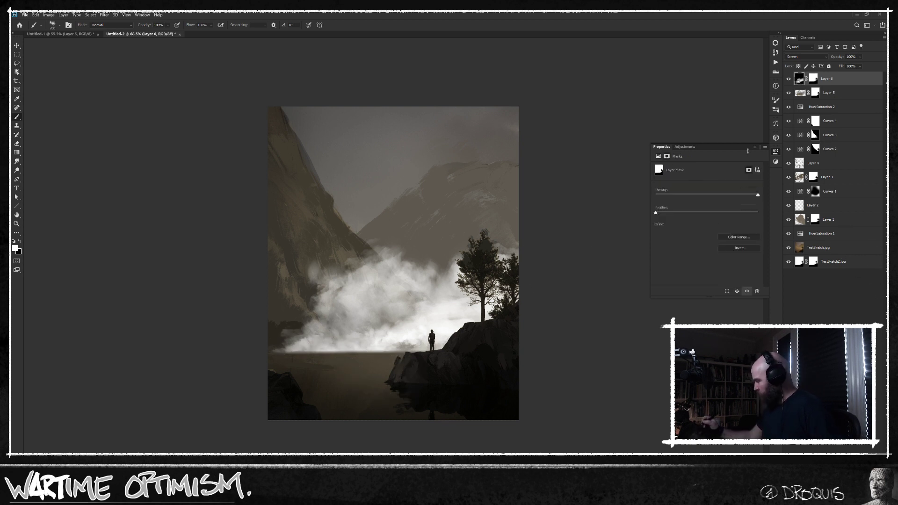
{"action": "key", "text": "bracketleft"}
{"action": "key", "text": "bracketleft"}
{"action": "key", "text": "x"}
{"action": "mouse_move", "coordinate": [373, 352]}
{"action": "left_mouse_down"}
{"action": "mouse_move", "coordinate": [323, 361]}
{"action": "mouse_move", "coordinate": [398, 359]}
{"action": "mouse_move", "coordinate": [295, 359]}
{"action": "mouse_move", "coordinate": [306, 365]}
{"action": "mouse_move", "coordinate": [300, 367]}
{"action": "mouse_move", "coordinate": [281, 356]}
{"action": "left_mouse_up"}
{"action": "key", "text": "bracketright"}
Clip a colorized Hue/Saturation layer to the mist with hue 37, saturation 14 and lightness about -76
{"action": "key", "text": "ctrl+u"}
{"action": "left_click", "coordinate": [320, 183]}
{"action": "left_click", "coordinate": [425, 174]}
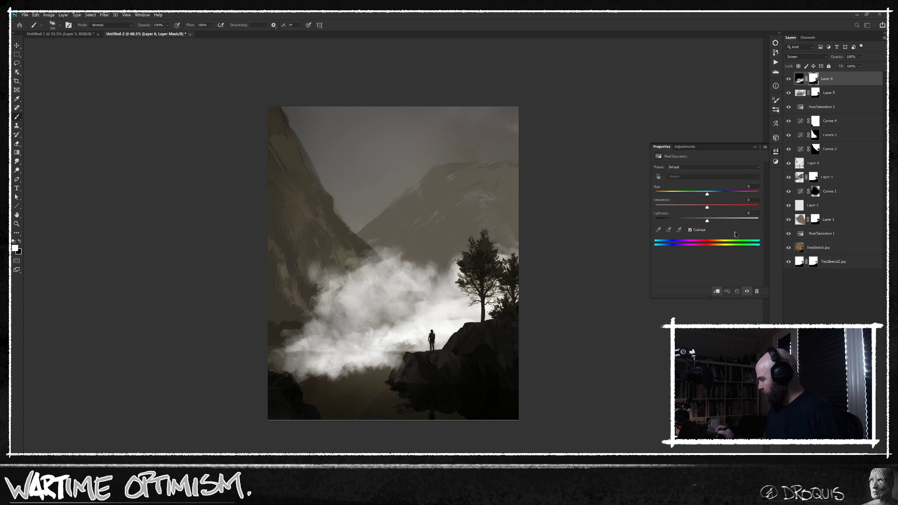
{"action": "left_click", "coordinate": [690, 229]}
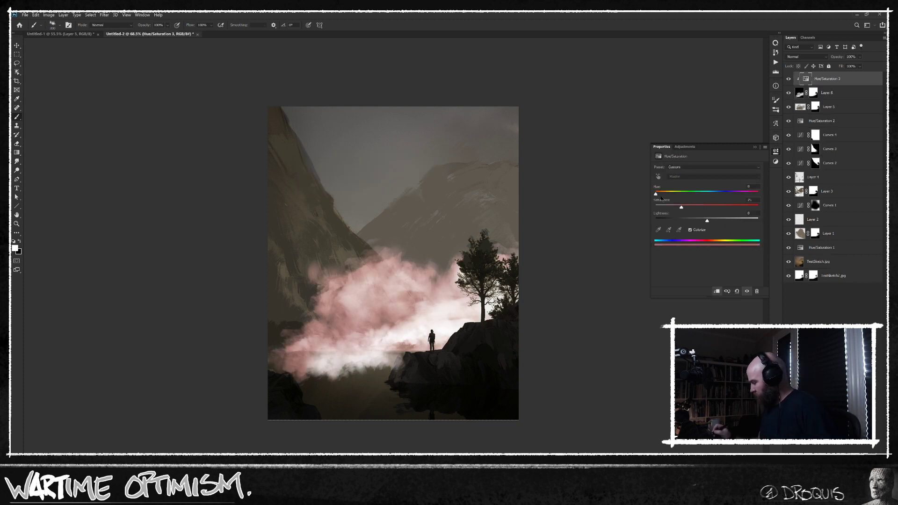
{"action": "left_click_drag", "start_coordinate": [682, 208], "coordinate": [670, 224]}
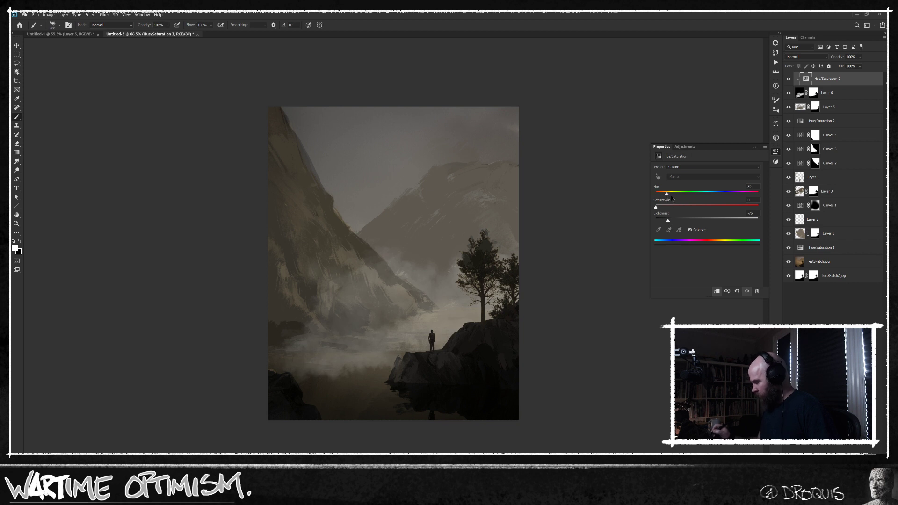
{"action": "left_click_drag", "start_coordinate": [663, 208], "coordinate": [702, 206]}
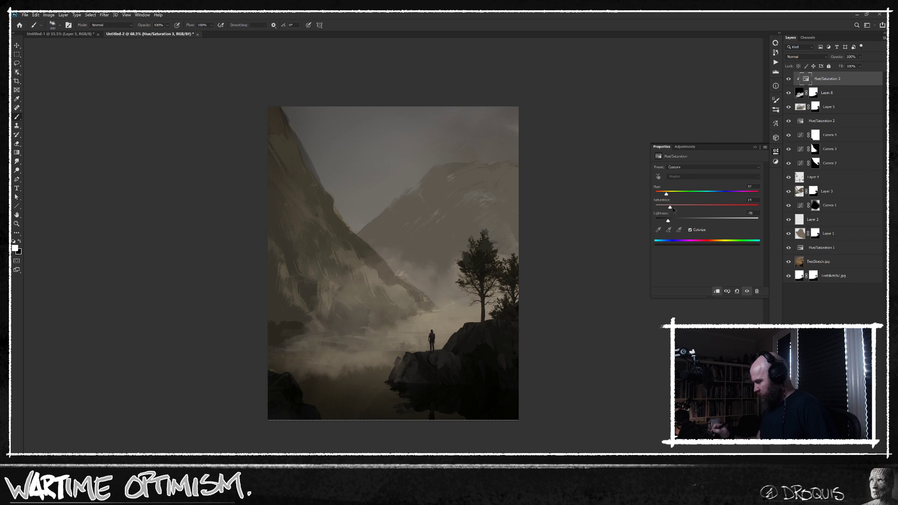
Lower the mist layer's opacity to about 28% and reduce its clipped Hue/Saturation layer's saturation to 6
{"action": "left_click", "coordinate": [837, 93]}
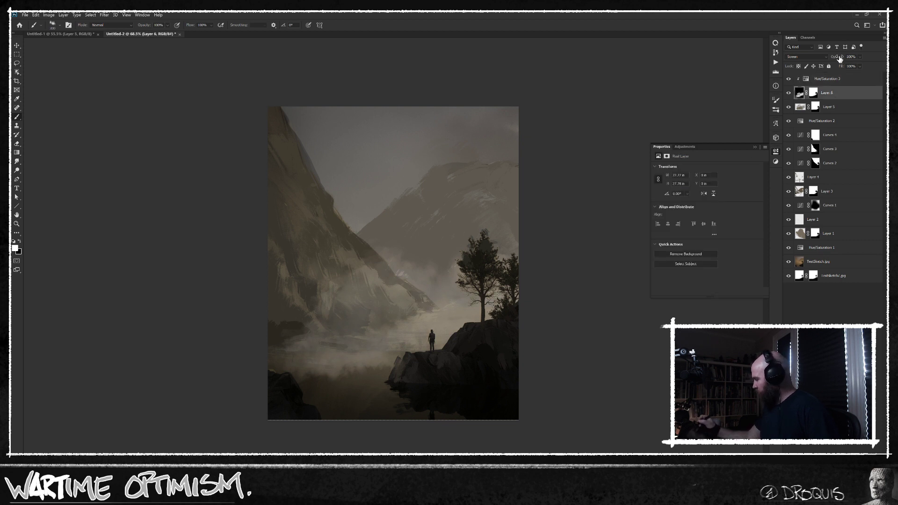
{"action": "left_click_drag", "start_coordinate": [563, 84], "coordinate": [565, 82]}
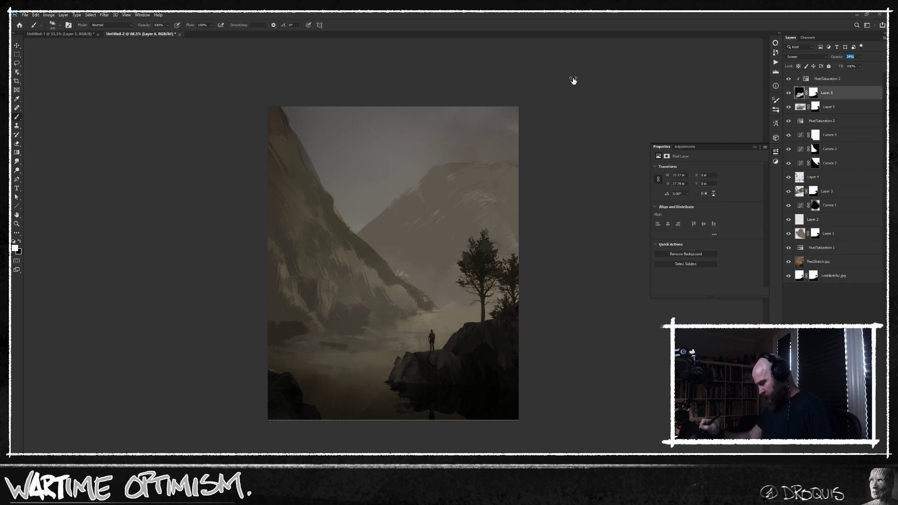
{"action": "left_click", "coordinate": [841, 78]}
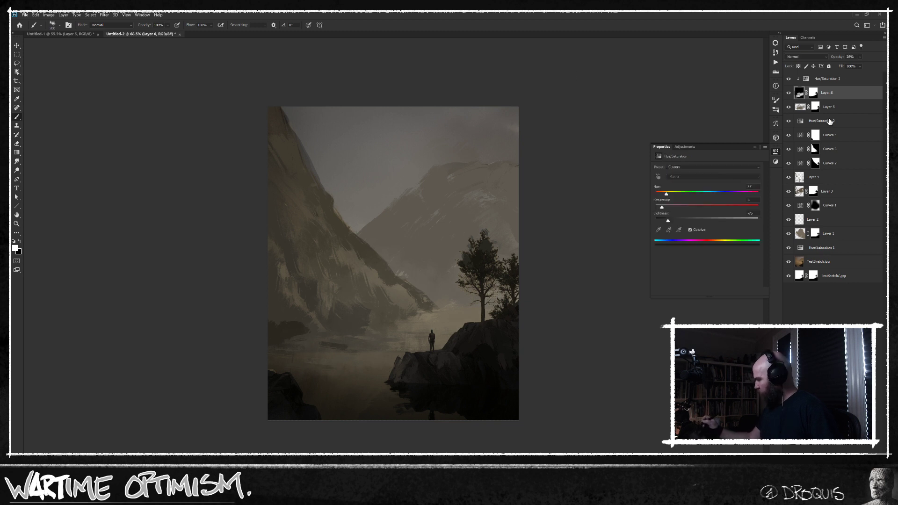
Add a new layer, lasso the sky and far mountain along the cliff ridge, and intersect the selection with the Curves 2 mask
{"action": "key", "text": "ctrl+shift+alt+n"}
{"action": "key", "text": "l"}
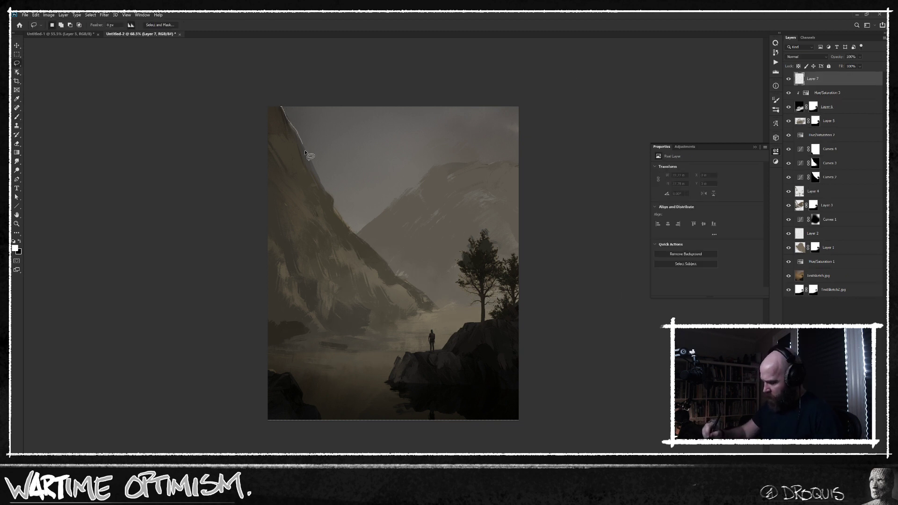
{"action": "mouse_move", "coordinate": [429, 301]}
{"action": "left_mouse_down"}
{"action": "mouse_move", "coordinate": [600, 274]}
{"action": "mouse_move", "coordinate": [322, 42]}
{"action": "left_mouse_up"}
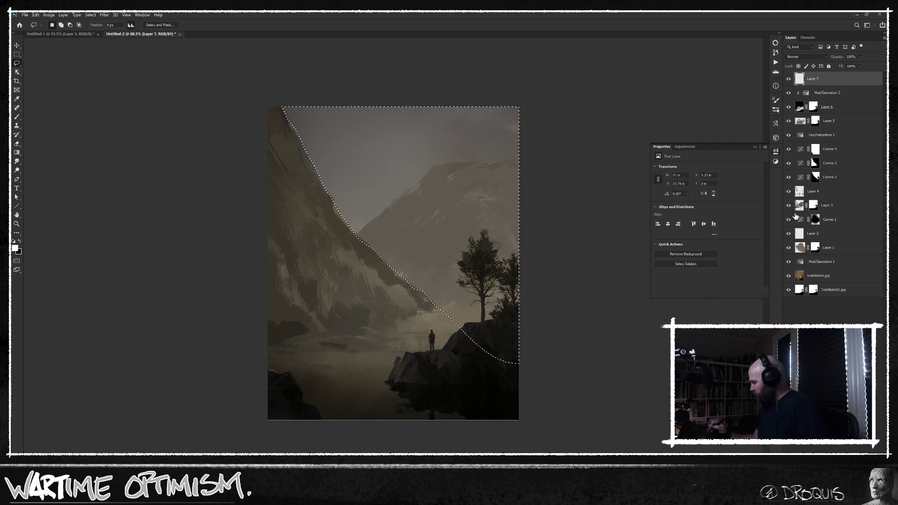
{"action": "left_click", "coordinate": [816, 177], "text": "ctrl+alt+shift"}
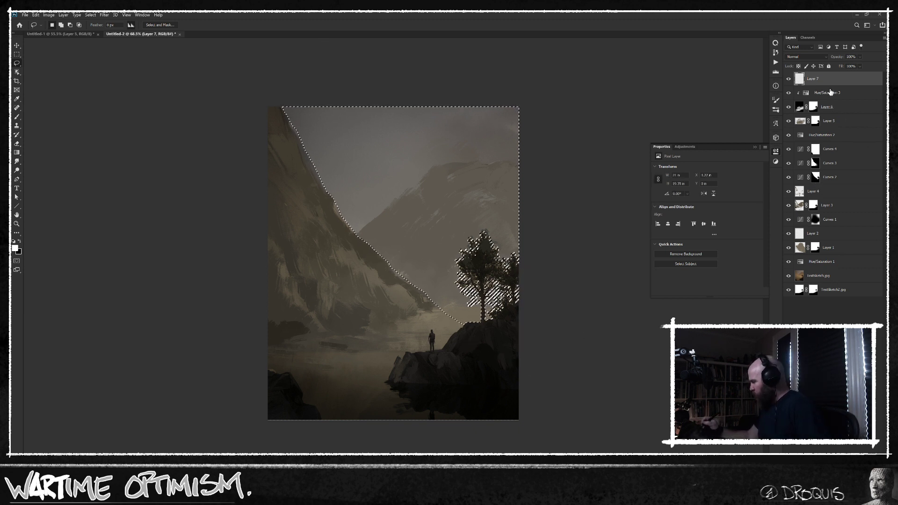
Set Layer 7 to Screen blending and mask it to the sky and far mountain selection
{"action": "left_click", "coordinate": [807, 57]}
{"action": "left_click", "coordinate": [806, 113]}
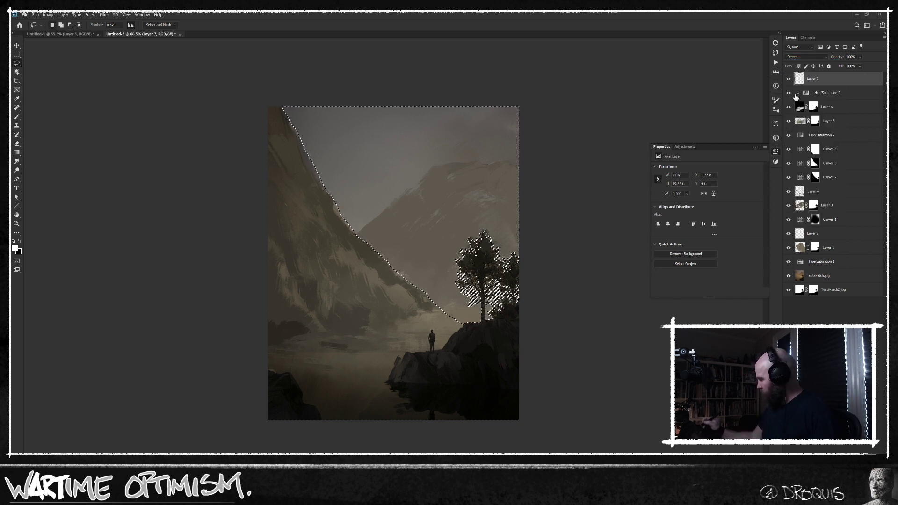
{"action": "key", "text": "ctrl+shift+m"}
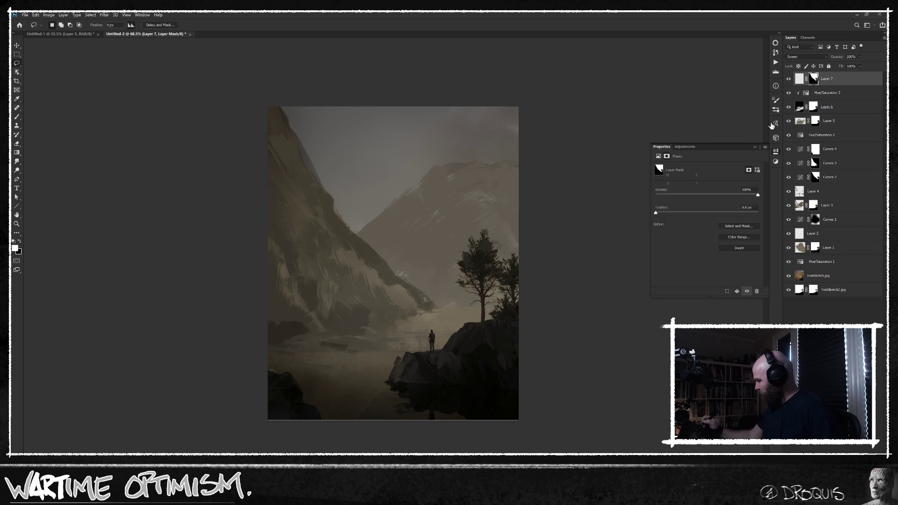
Sample a grey-brown from the lake mist and paint soft mist on Layer 7 where the cliff slope meets the far mountain's base
{"action": "key", "text": "ctrl+2"}
{"action": "key", "text": "b"}
{"action": "left_click", "coordinate": [383, 348], "text": "alt"}
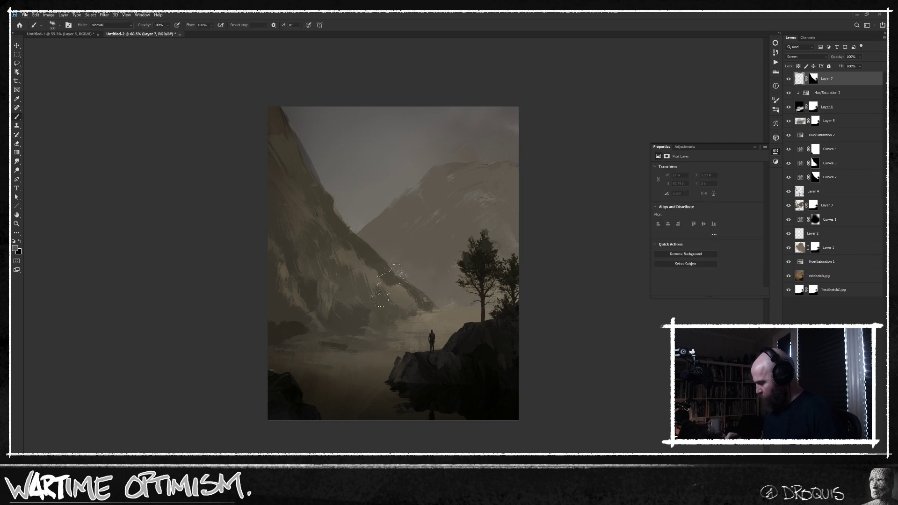
{"action": "mouse_move", "coordinate": [412, 281]}
{"action": "left_mouse_down"}
{"action": "mouse_move", "coordinate": [493, 304]}
{"action": "mouse_move", "coordinate": [482, 318]}
{"action": "left_mouse_up"}
{"action": "key", "text": "bracketleft"}
{"action": "key", "text": "bracketleft"}
{"action": "key", "text": "bracketleft"}
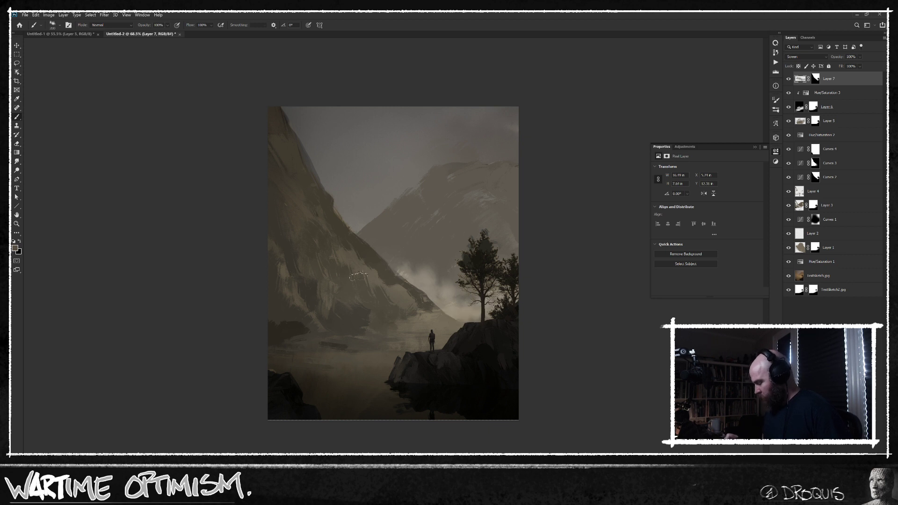
Paint more mist over the far mountain's edge and the sky beside the cliff, and lower Layer 7's opacity to about 22%
{"action": "left_click_drag", "start_coordinate": [377, 275], "coordinate": [361, 253]}
{"action": "mouse_move", "coordinate": [346, 217]}
{"action": "left_mouse_down"}
{"action": "mouse_move", "coordinate": [409, 201]}
{"action": "mouse_move", "coordinate": [370, 224]}
{"action": "left_mouse_up"}
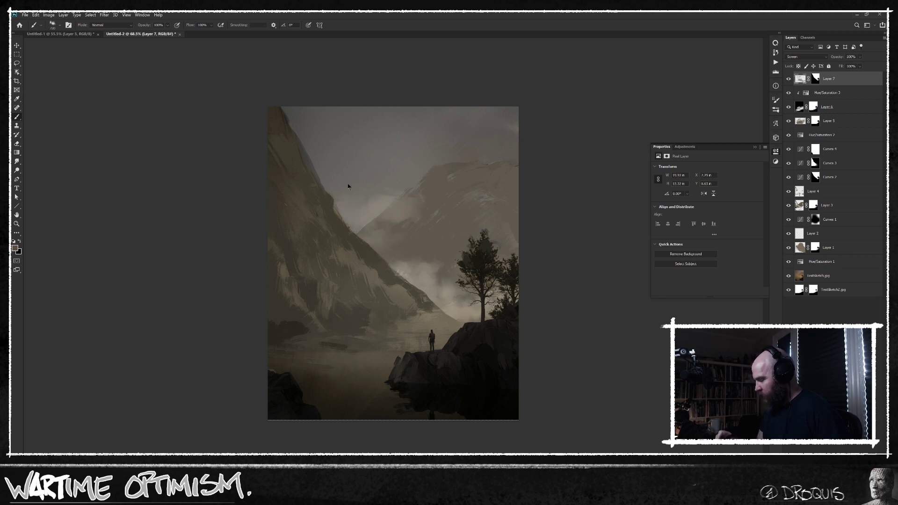
{"action": "left_click_drag", "start_coordinate": [294, 180], "coordinate": [338, 163]}
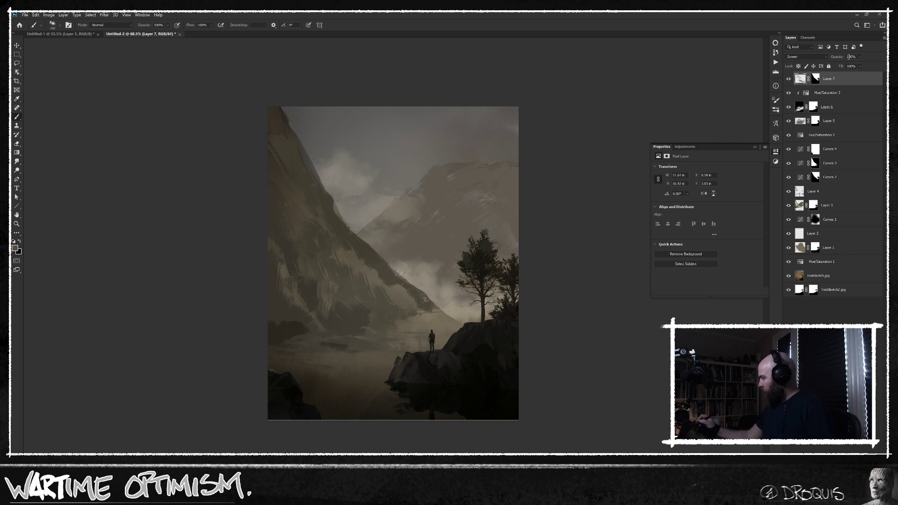
{"action": "mouse_move", "coordinate": [820, 57]}
{"action": "left_mouse_down"}
{"action": "mouse_move", "coordinate": [687, 58]}
{"action": "mouse_move", "coordinate": [697, 57]}
{"action": "left_mouse_up"}
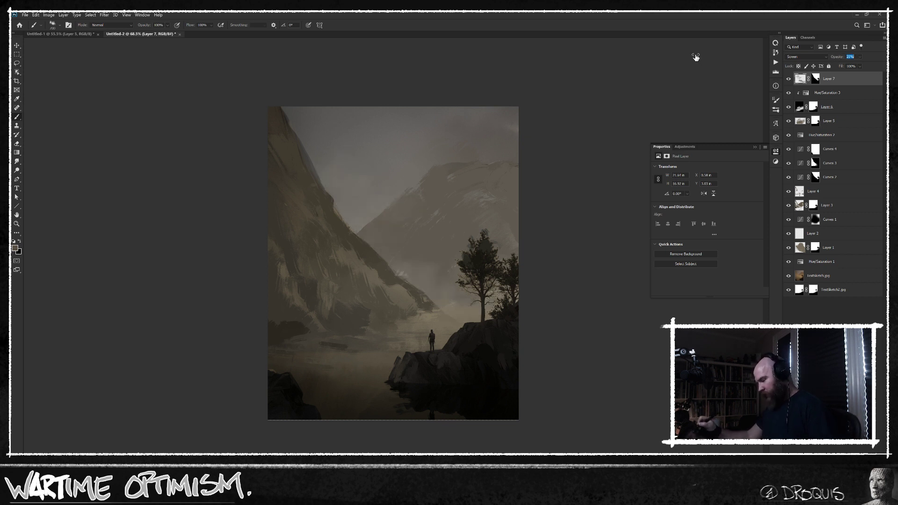
Add a new layer and paint dark grey-brown clouds in the upper sky above the far mountain
{"action": "key", "text": "ctrl+shift+alt+n"}
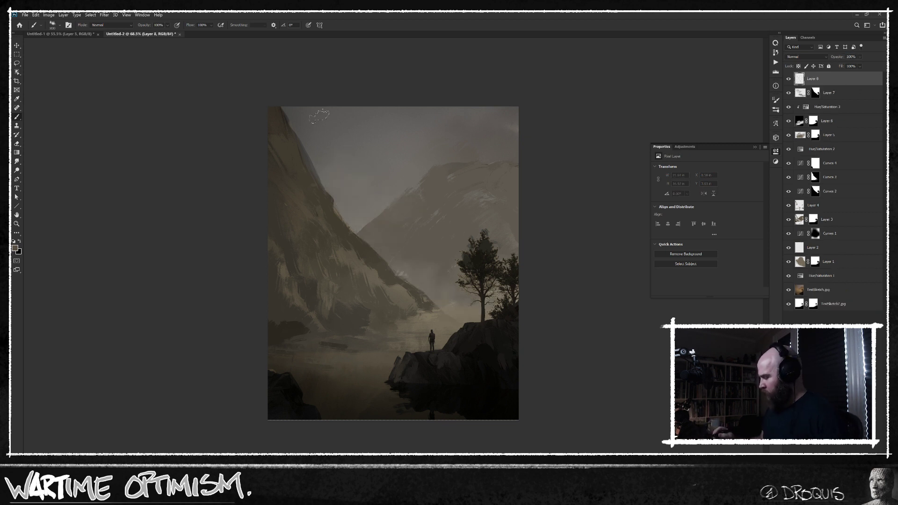
{"action": "key", "text": "n"}
{"action": "key", "text": "Escape"}
{"action": "left_click", "coordinate": [775, 44]}
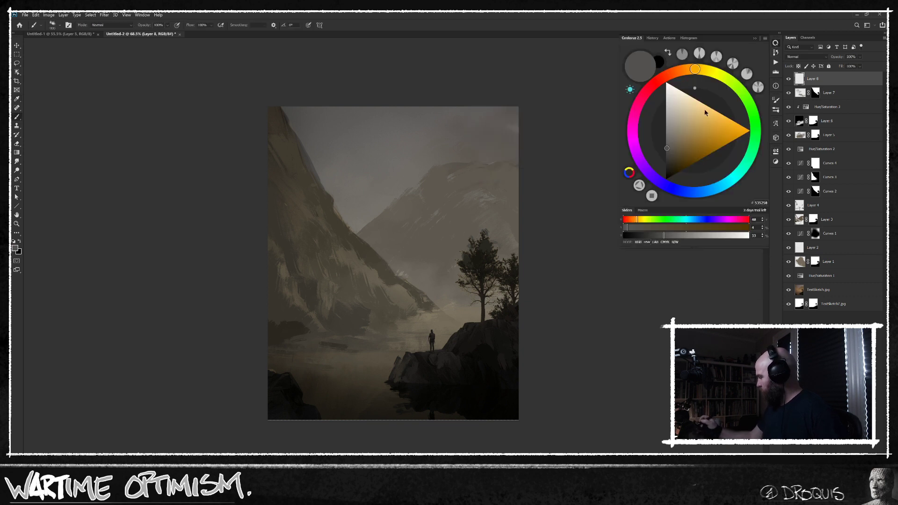
{"action": "left_click", "coordinate": [669, 158]}
{"action": "left_click_drag", "start_coordinate": [526, 112], "coordinate": [461, 138]}
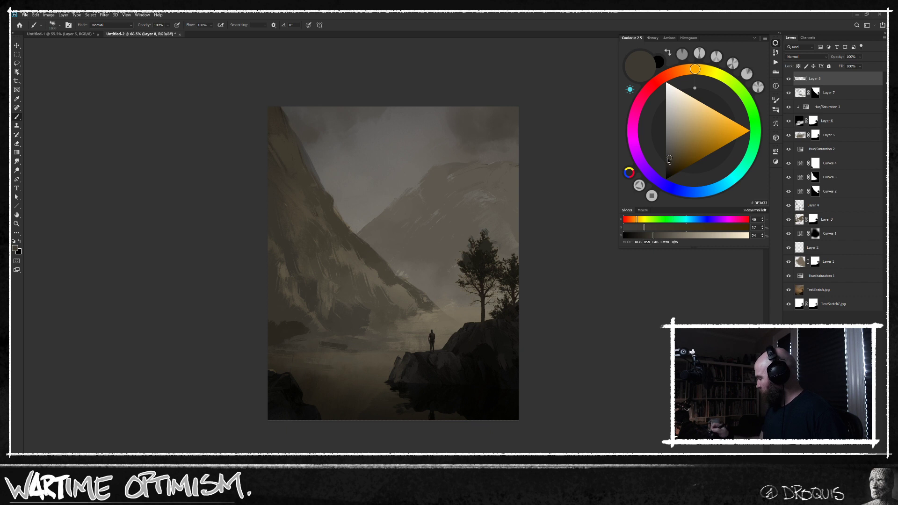
Paint further clouds across the sky with a darker grey and lower the cloud layer's opacity to 24%
{"action": "left_click", "coordinate": [664, 162]}
{"action": "mouse_move", "coordinate": [330, 115]}
{"action": "left_mouse_down"}
{"action": "mouse_move", "coordinate": [302, 126]}
{"action": "mouse_move", "coordinate": [286, 117]}
{"action": "mouse_move", "coordinate": [346, 129]}
{"action": "left_mouse_up"}
{"action": "mouse_move", "coordinate": [262, 174]}
{"action": "left_mouse_down"}
{"action": "mouse_move", "coordinate": [365, 150]}
{"action": "mouse_move", "coordinate": [461, 100]}
{"action": "mouse_move", "coordinate": [384, 187]}
{"action": "mouse_move", "coordinate": [490, 168]}
{"action": "left_mouse_up"}
{"action": "key", "text": "bracketleft"}
{"action": "mouse_move", "coordinate": [400, 211]}
{"action": "left_mouse_down"}
{"action": "mouse_move", "coordinate": [374, 183]}
{"action": "mouse_move", "coordinate": [456, 131]}
{"action": "mouse_move", "coordinate": [414, 148]}
{"action": "left_mouse_up"}
{"action": "mouse_move", "coordinate": [837, 58]}
{"action": "left_mouse_down"}
{"action": "mouse_move", "coordinate": [485, 79]}
{"action": "mouse_move", "coordinate": [496, 77]}
{"action": "left_mouse_up"}
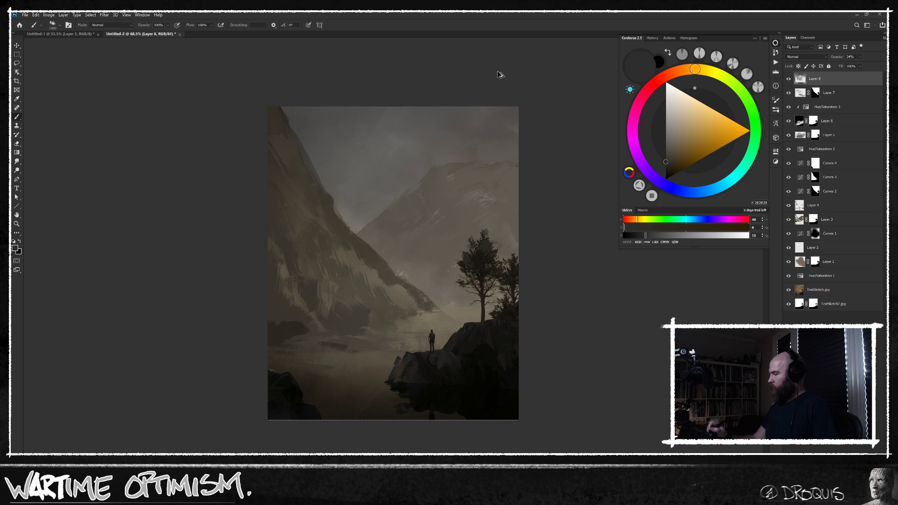
Add a new layer for dark clouds in the upper sky and copy Layer 7's mask onto it
{"action": "key", "text": "ctrl+shift+alt+n"}
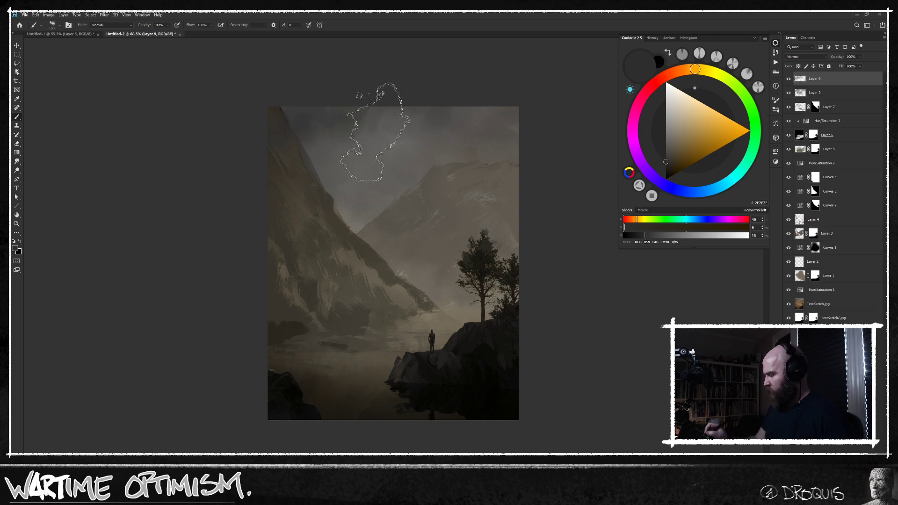
{"action": "left_click_drag", "start_coordinate": [816, 107], "coordinate": [816, 79], "text": "alt"}
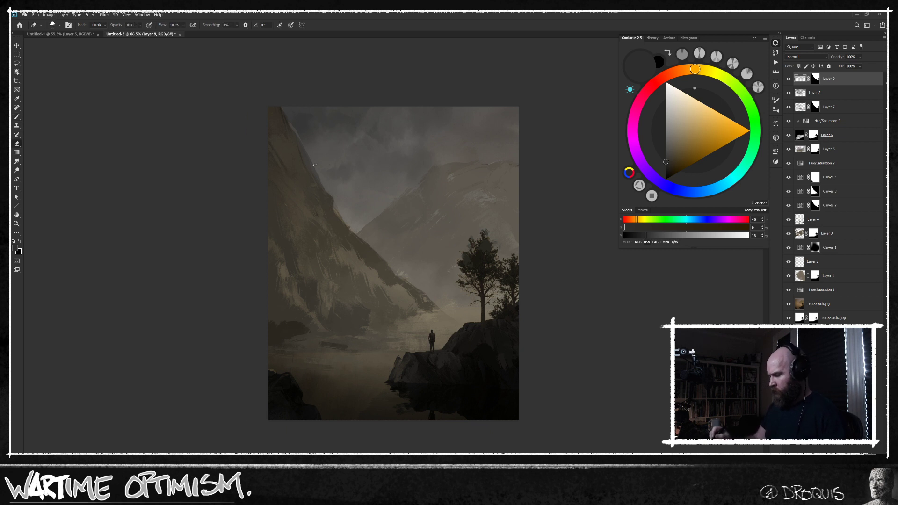
Target Layer 9's mask and touch it up in white around the cliff's peak, varying the brush size
{"action": "left_click", "coordinate": [817, 79]}
{"action": "key", "text": "d"}
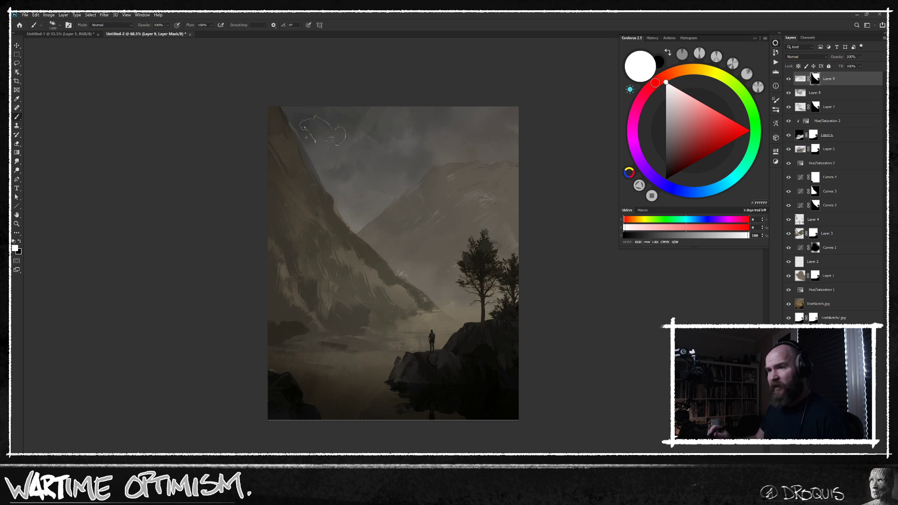
{"action": "key", "text": "x"}
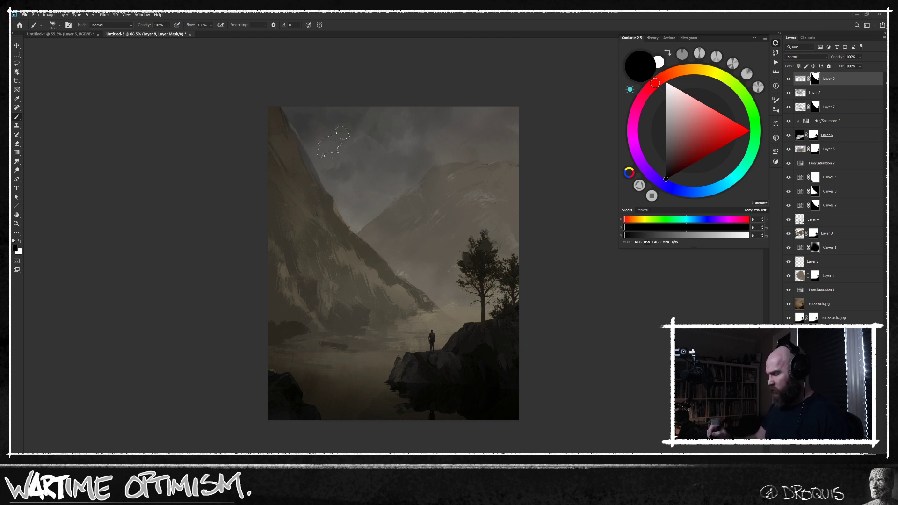
{"action": "key", "text": "x"}
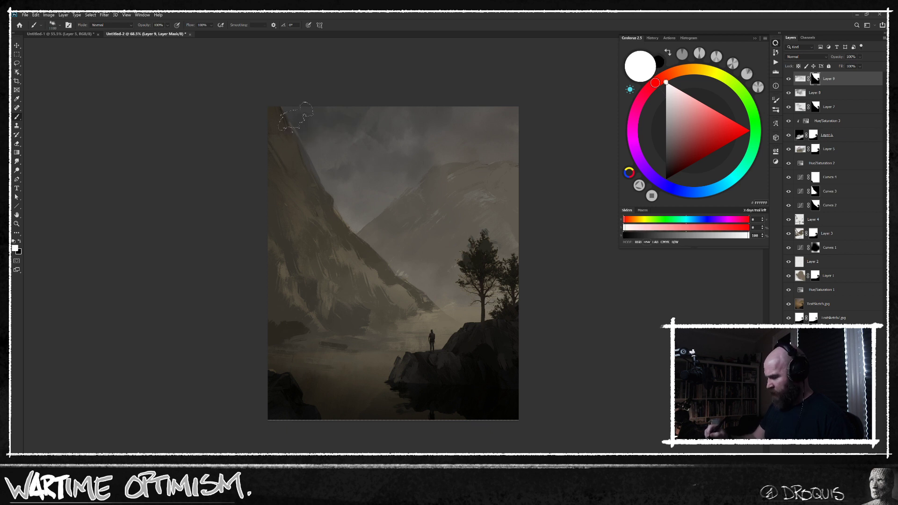
{"action": "key", "text": "bracketright"}
{"action": "key", "text": "bracketright"}
{"action": "key", "text": "bracketright"}
{"action": "key", "text": "bracketleft"}
{"action": "key", "text": "bracketleft"}
{"action": "key", "text": "bracketleft"}
{"action": "key", "text": "bracketleft"}
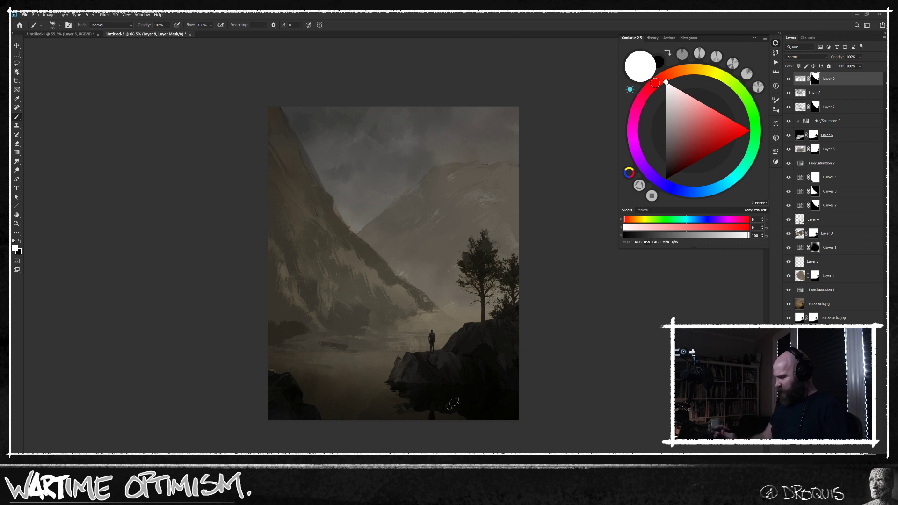
Mirror the image horizontally to check the composition, and flip it back to its original orientation
{"action": "key", "text": "F2"}
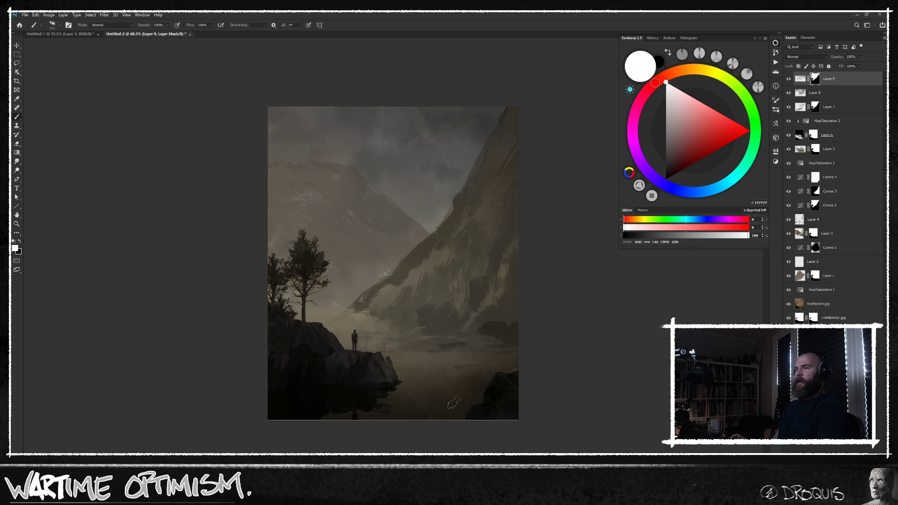
{"action": "left_click", "coordinate": [755, 38]}
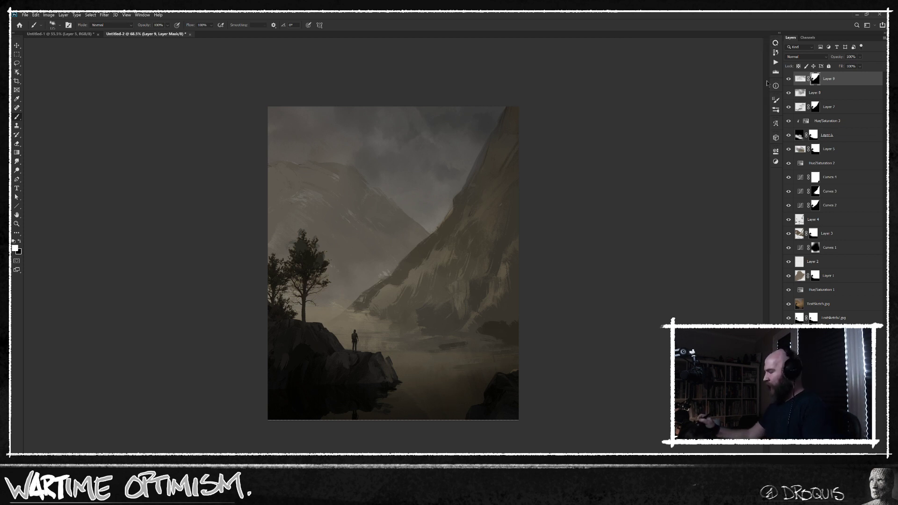
{"action": "key", "text": "ctrl+shift+h"}
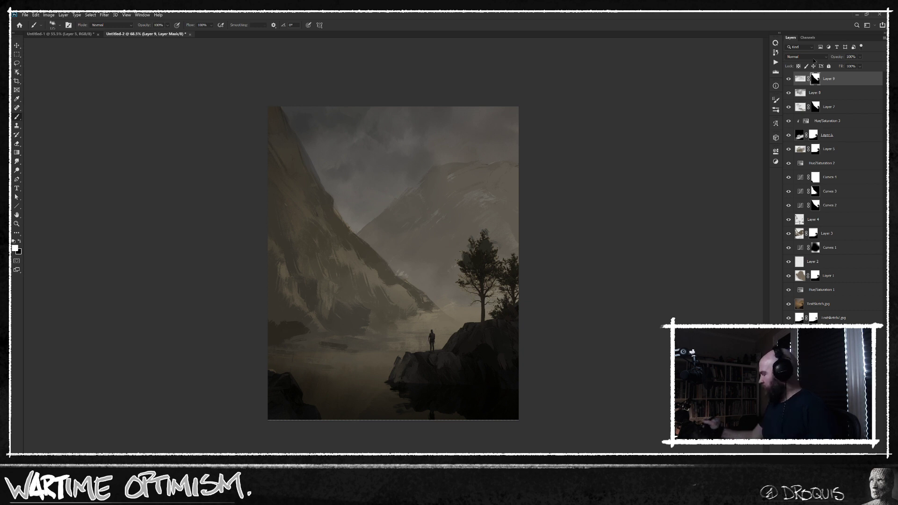
Run the FantasyPack action from the custom action set on the document
{"action": "left_click", "coordinate": [777, 62]}
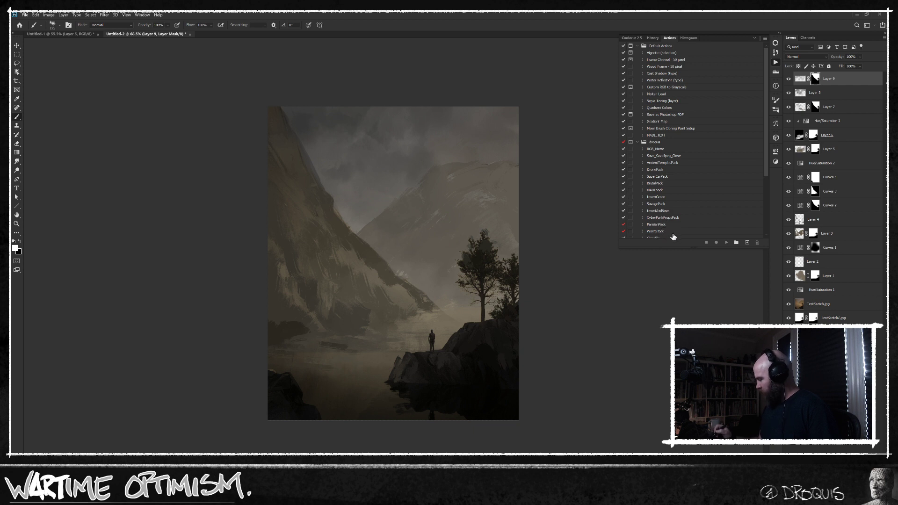
{"action": "left_click_drag", "start_coordinate": [766, 165], "coordinate": [766, 221]}
{"action": "left_click", "coordinate": [669, 182]}
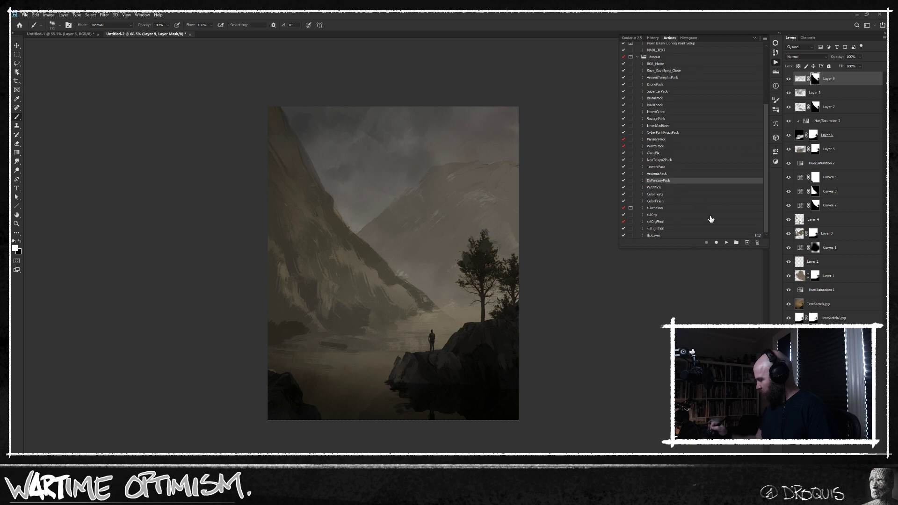
{"action": "left_click", "coordinate": [727, 242]}
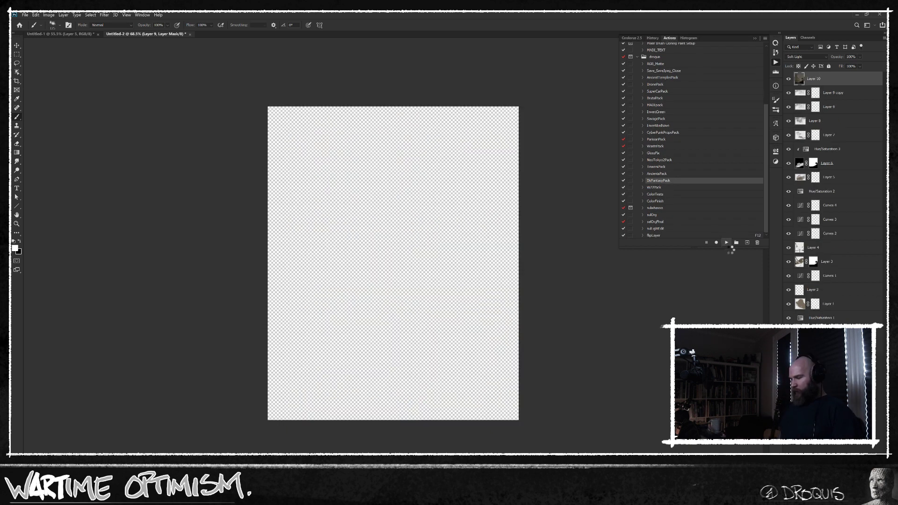